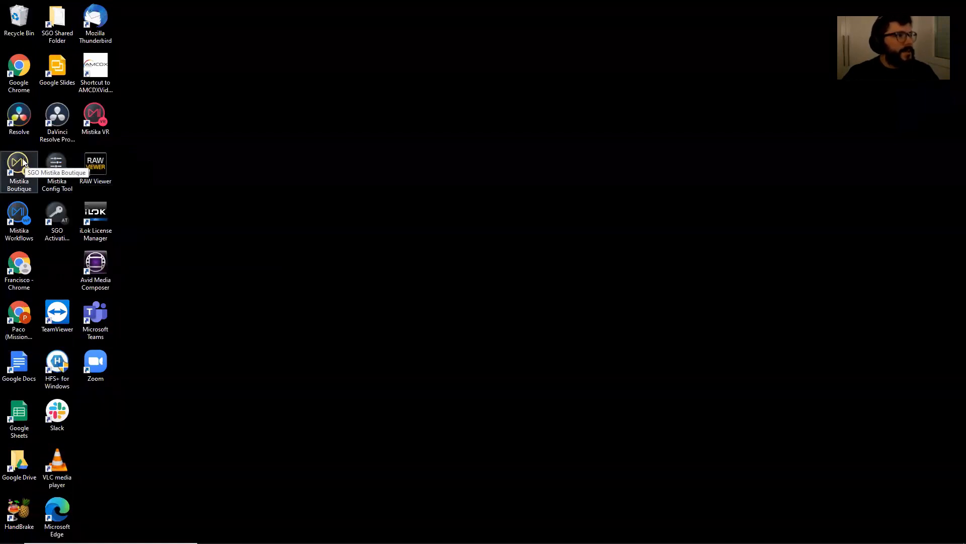
# - Launch Mistika Boutique and disable the automatic login countdown
pyautogui.doubleClick(23, 161)
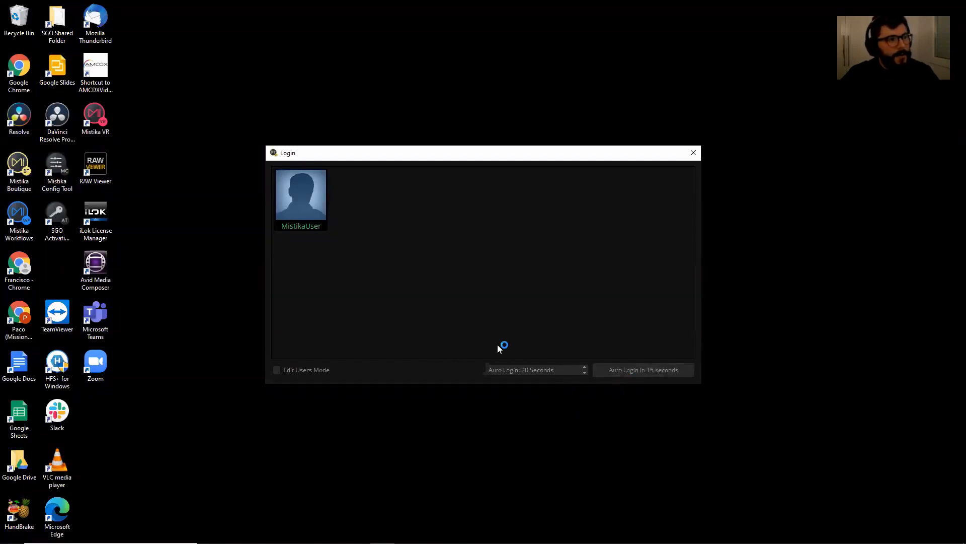
pyautogui.click(584, 367)
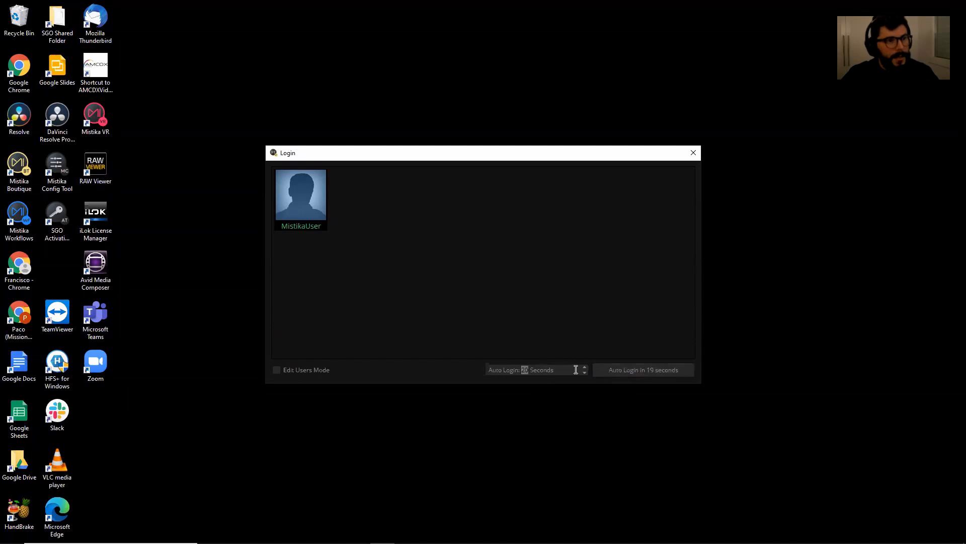
pyautogui.click(584, 373)
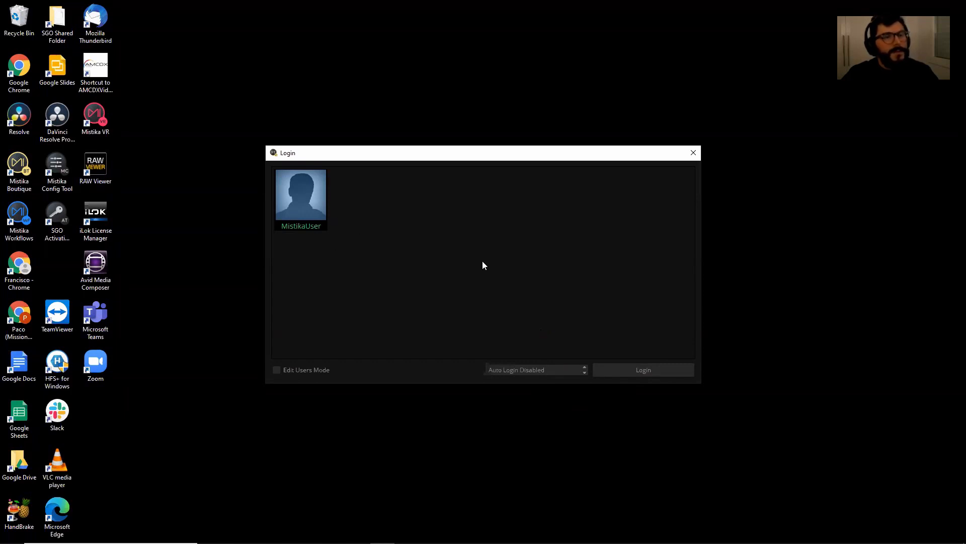
# - Create a second user profile in Edit Users Mode and rename it with the user's first name
pyautogui.rightClick(337, 285)
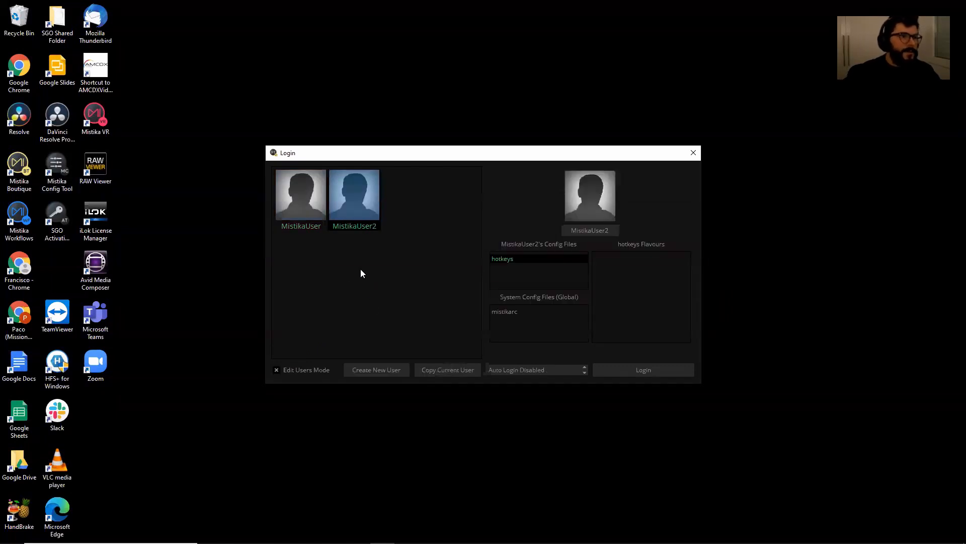
pyautogui.click(610, 230)
pyautogui.press('BackSpace')
pyautogui.press('BackSpace')
pyautogui.press('BackSpace')
pyautogui.press('BackSpace')
pyautogui.press('BackSpace')
pyautogui.press('BackSpace')
pyautogui.press('BackSpace')
pyautogui.press('BackSpace')
pyautogui.press('BackSpace')
pyautogui.press('BackSpace')
pyautogui.press('BackSpace')
pyautogui.press('BackSpace')
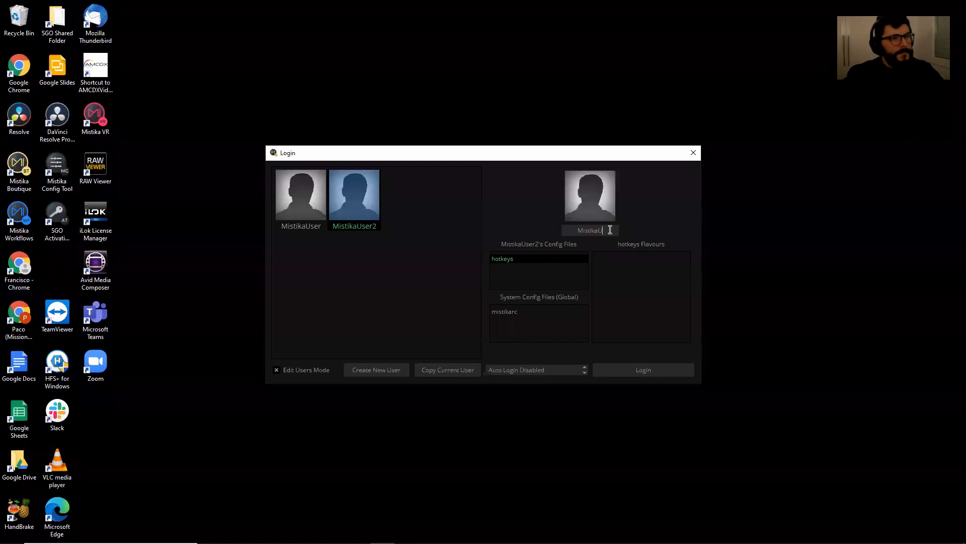
pyautogui.write('Paco')
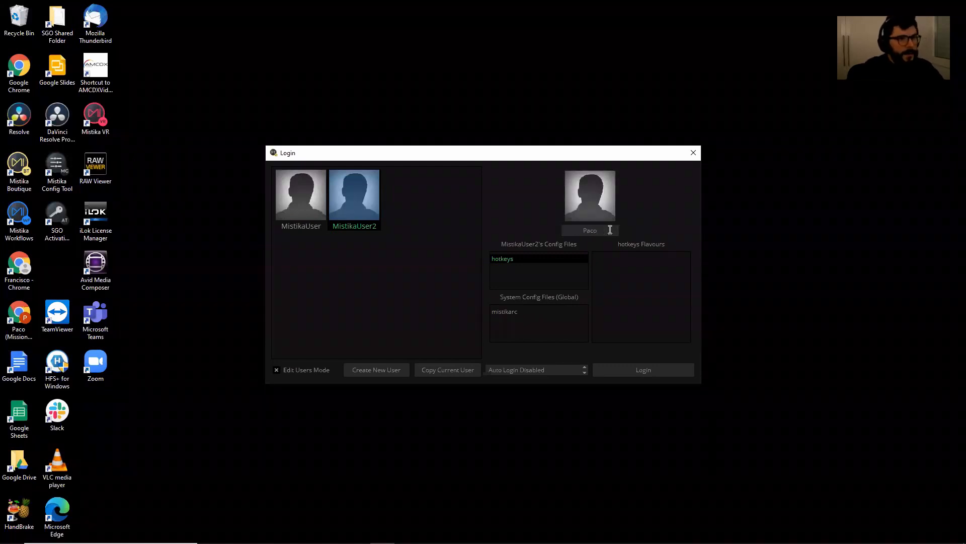
pyautogui.press('Return')
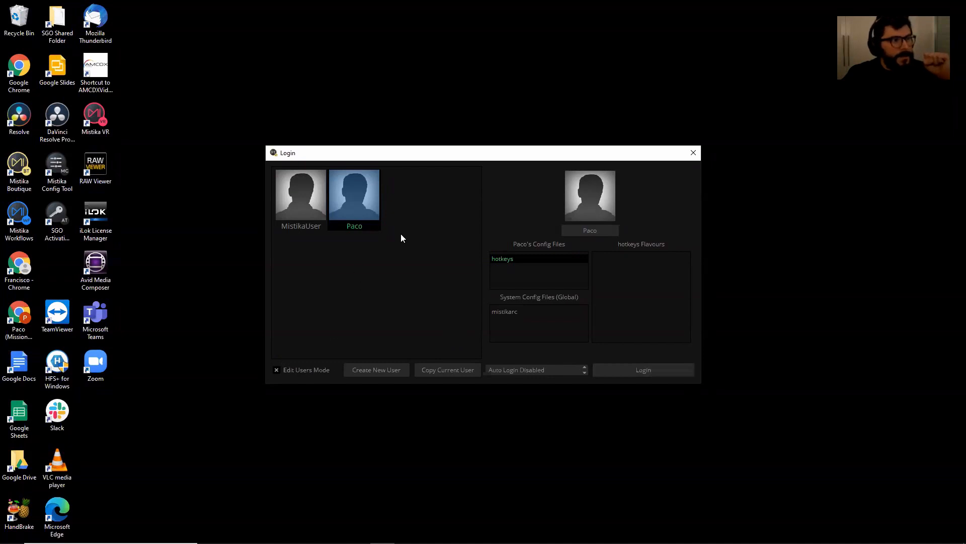
# - Close the login window and launch the Mistika Config Tool
pyautogui.click(695, 155)
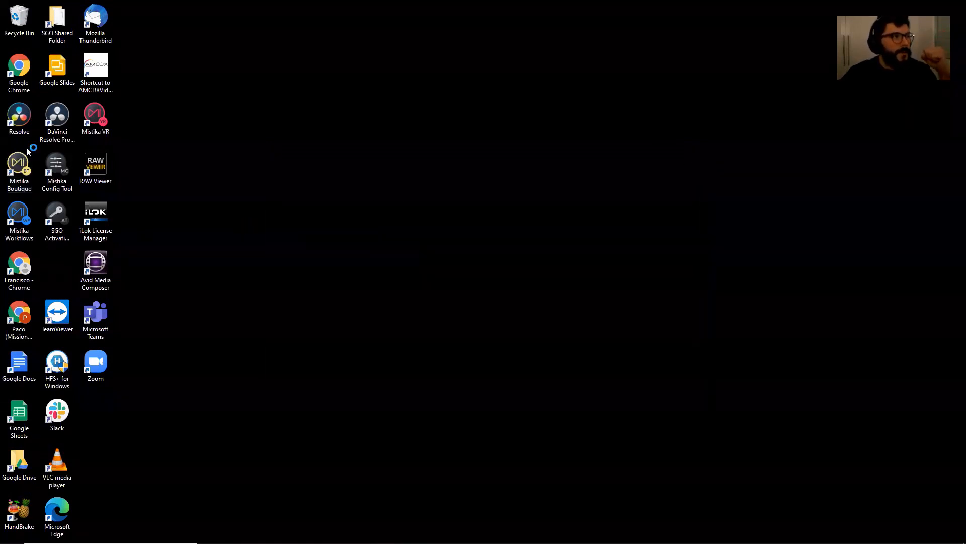
pyautogui.doubleClick(61, 160)
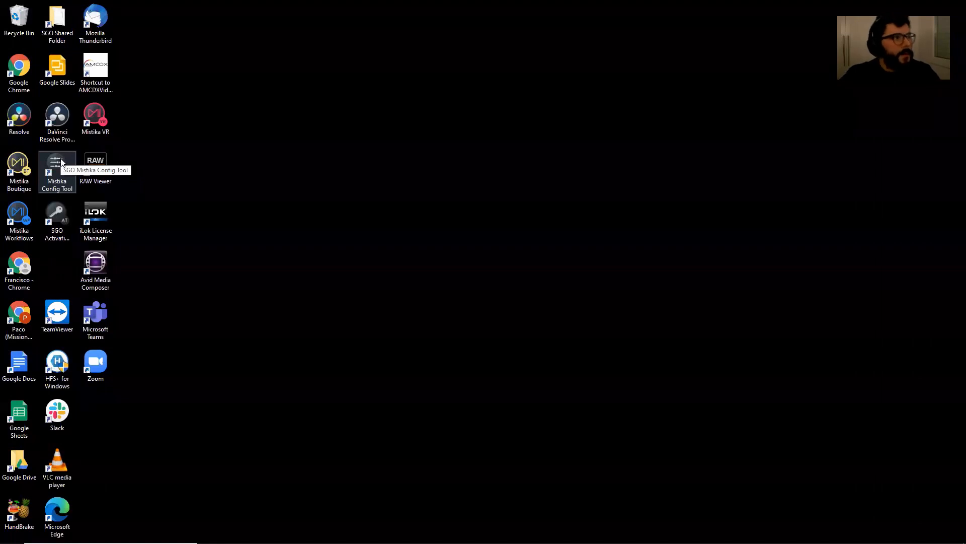
pyautogui.click(61, 161)
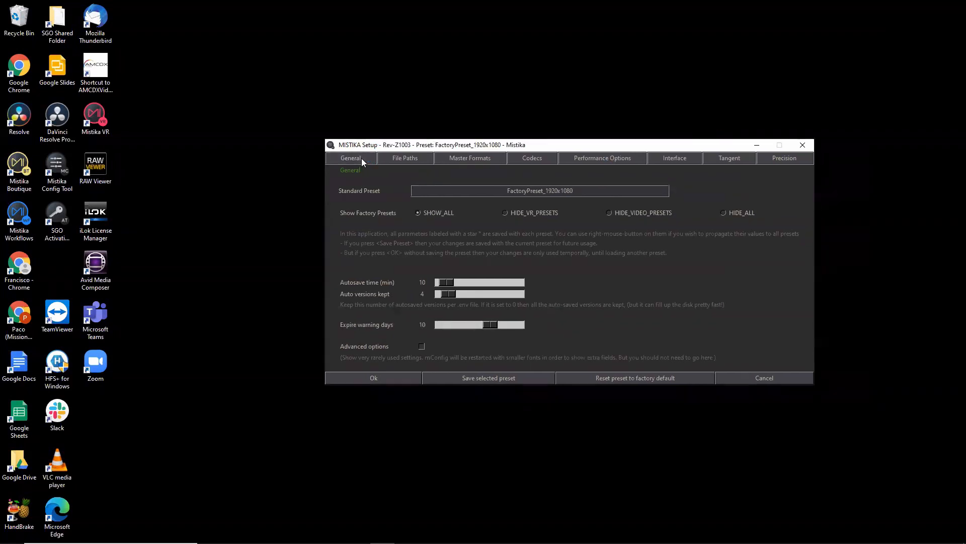
# - Create a new standard preset named ICA_MIstikaEssential from the preset manager
pyautogui.click(467, 190)
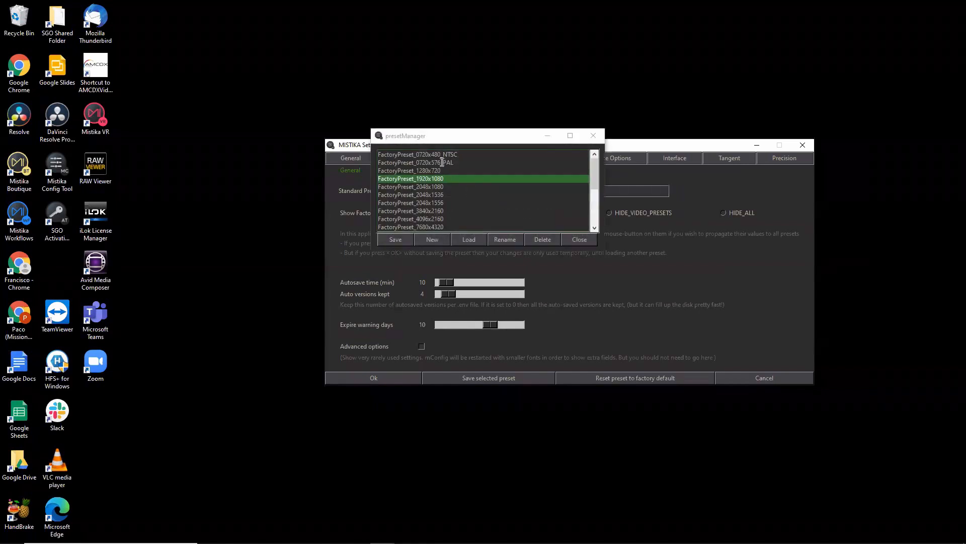
pyautogui.moveTo(595, 179)
pyautogui.mouseDown()
pyautogui.moveTo(593, 201)
pyautogui.moveTo(592, 177)
pyautogui.mouseUp()
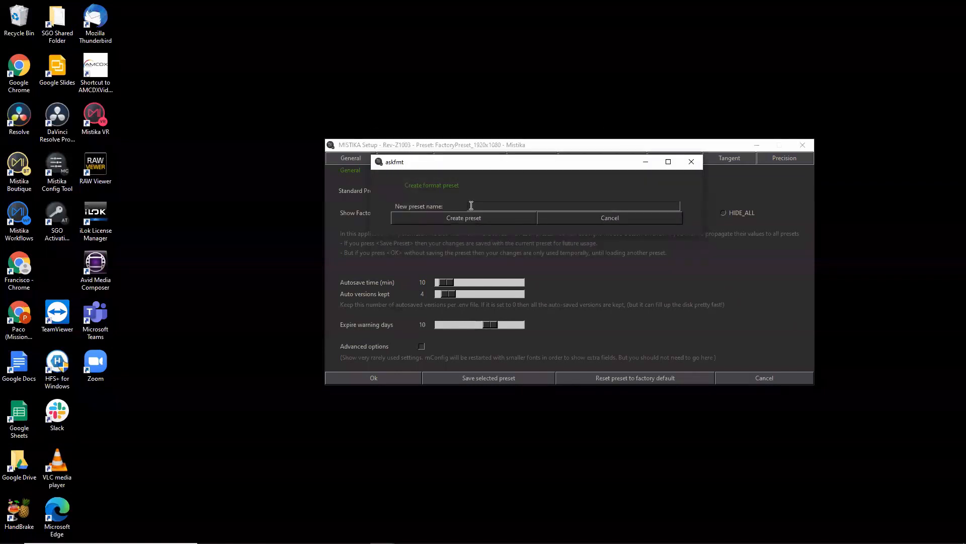
pyautogui.write('MIstikaEssential')
pyautogui.click(489, 216)
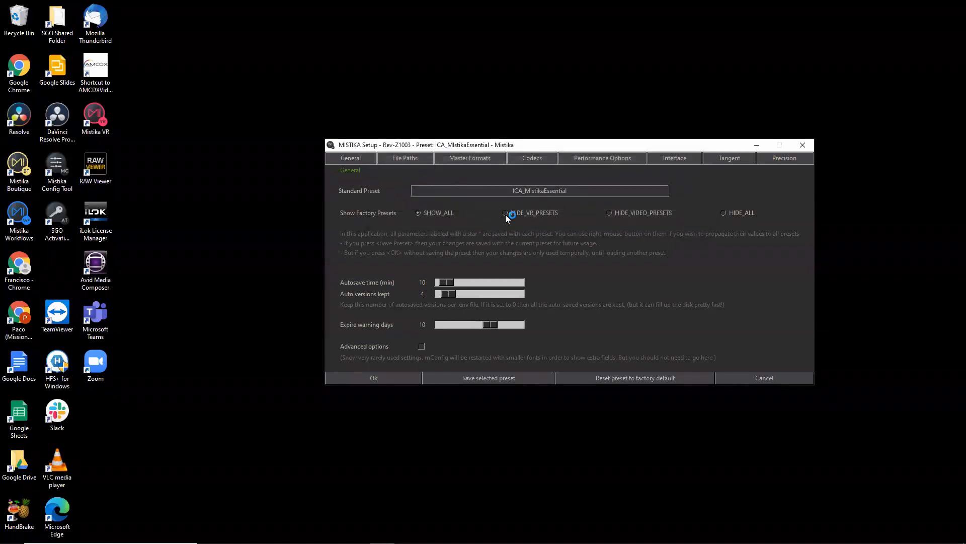
# - Check the end of the preset manager's list for the ICA_MIstikaEssential preset, and close the manager
pyautogui.click(540, 191)
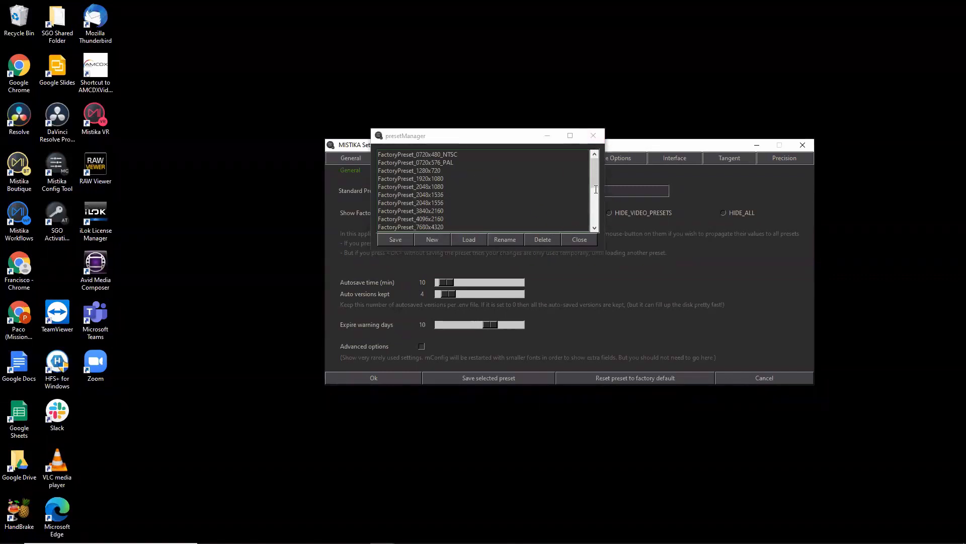
pyautogui.moveTo(594, 176); pyautogui.dragTo(598, 216)
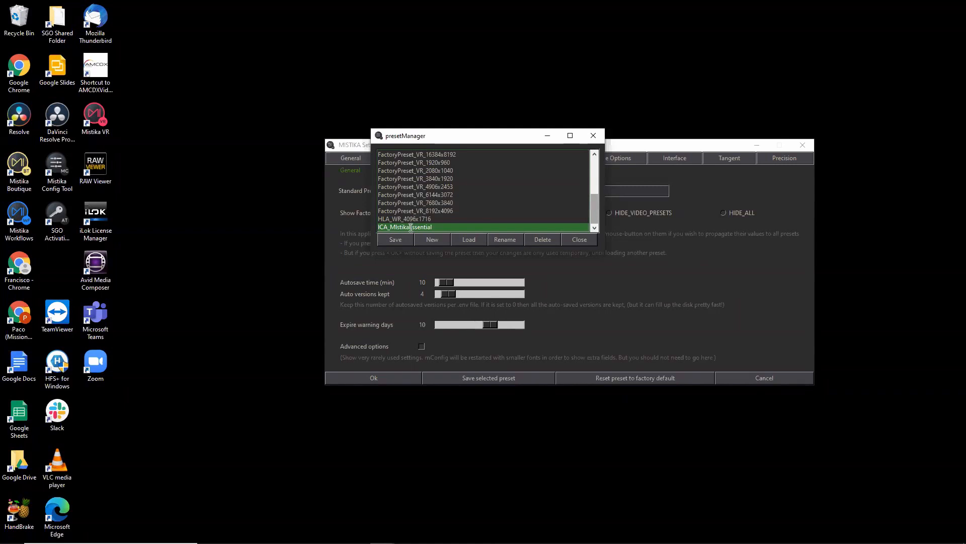
pyautogui.click(593, 136)
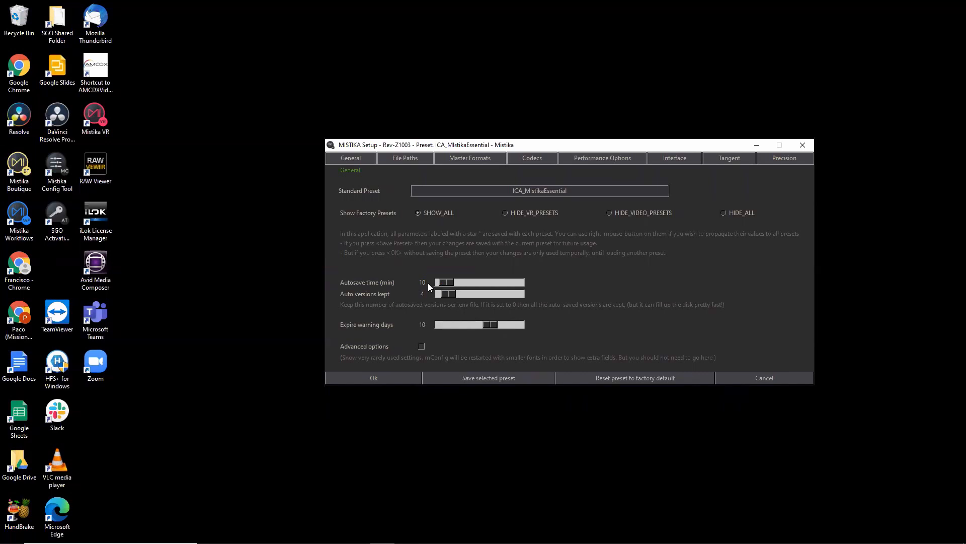
# - Examine the preset's file path settings for projects, media, shared settings, DCP movies and playback cache
pyautogui.click(413, 158)
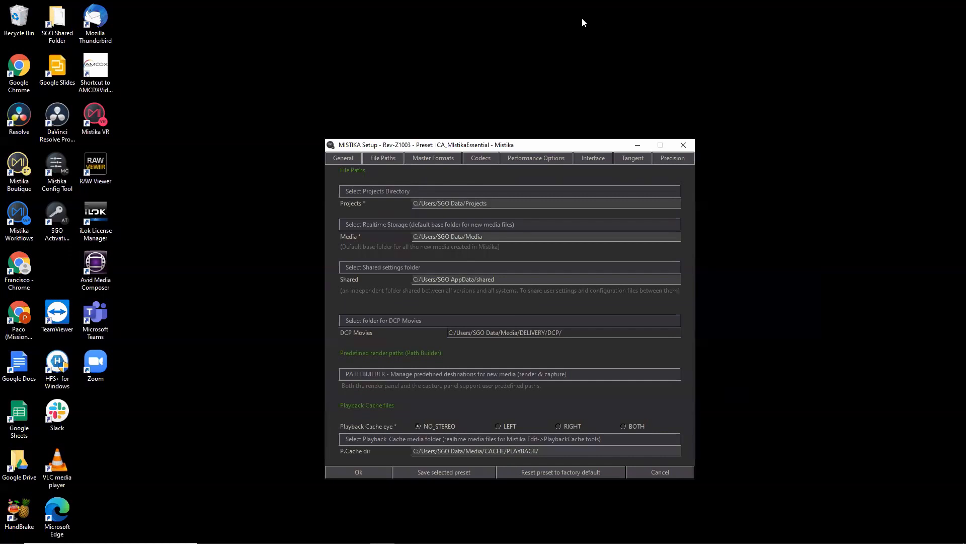
pyautogui.click(631, 28)
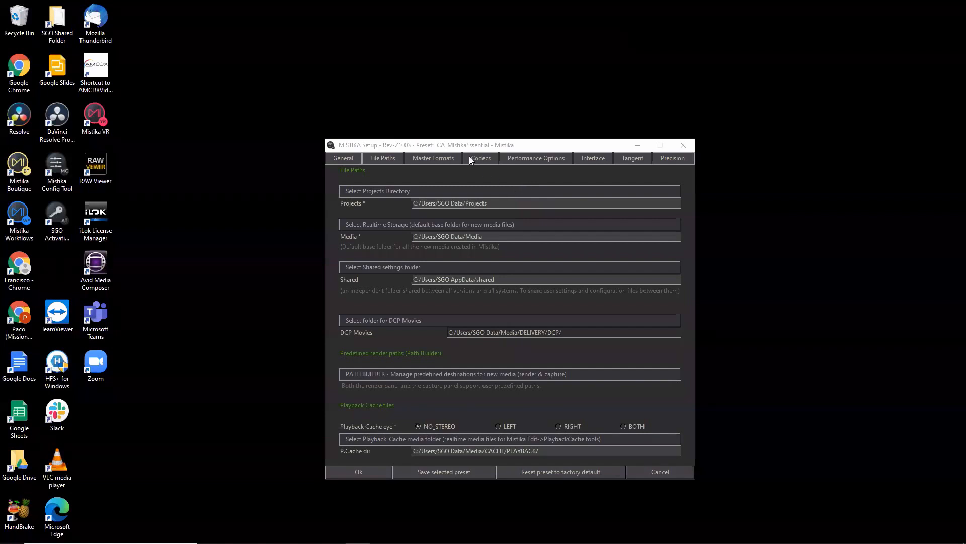
pyautogui.click(397, 142)
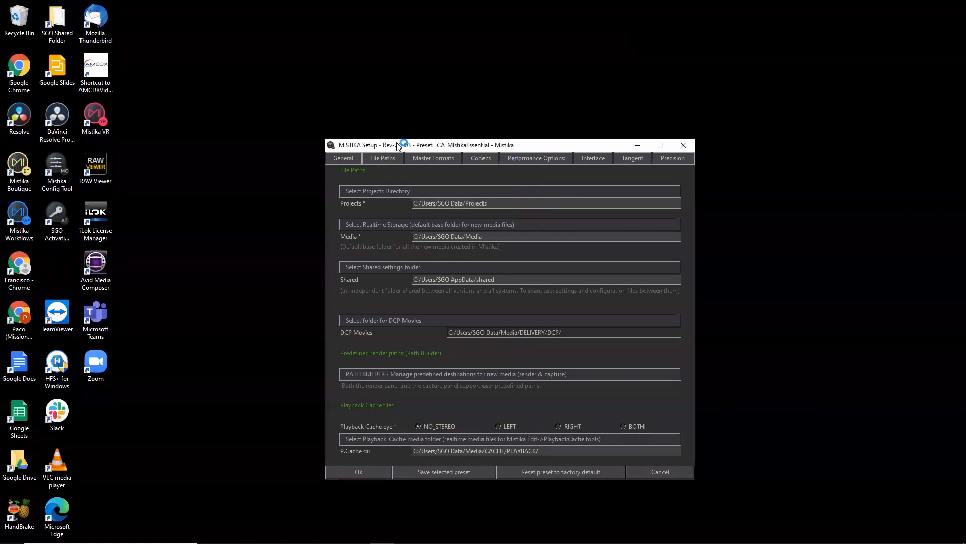
pyautogui.click(347, 158)
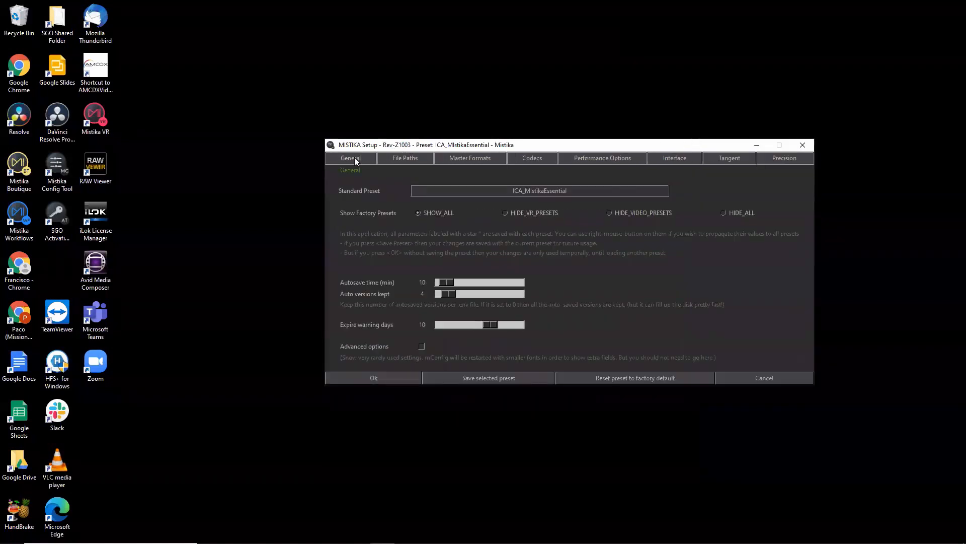
pyautogui.click(400, 160)
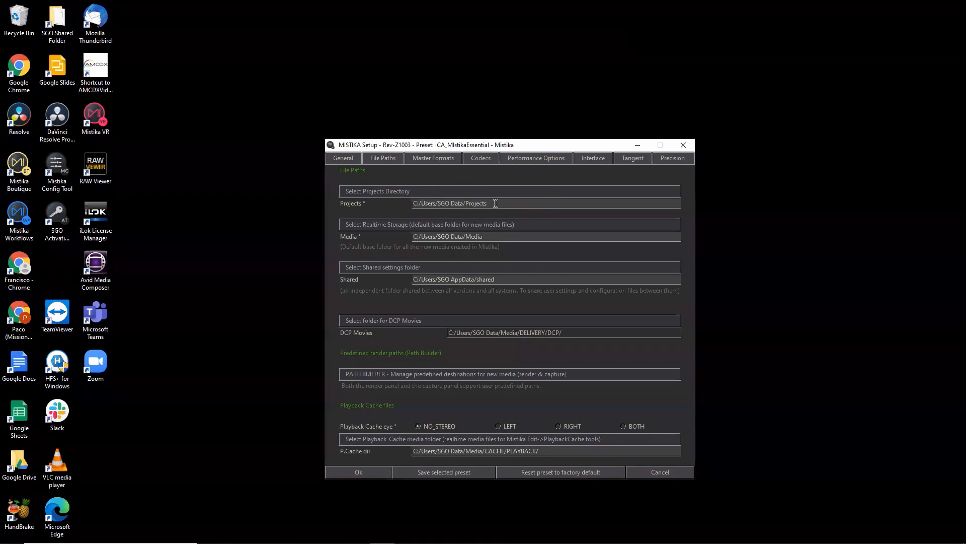
# - Switch to File Explorer and inspect the PDEFAULT project inside the SGO Data Projects folder
pyautogui.moveTo(332, 542)
pyautogui.click(284, 533)
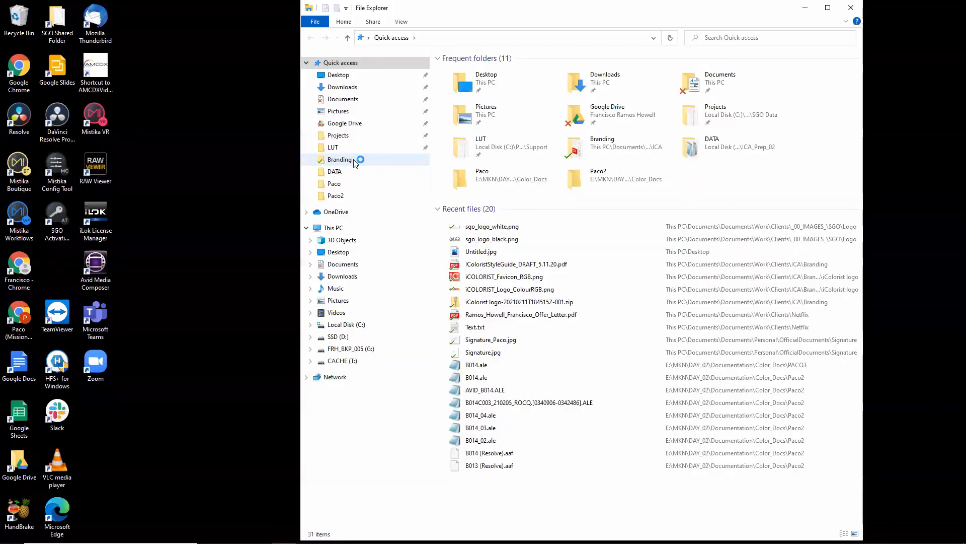
pyautogui.click(347, 136)
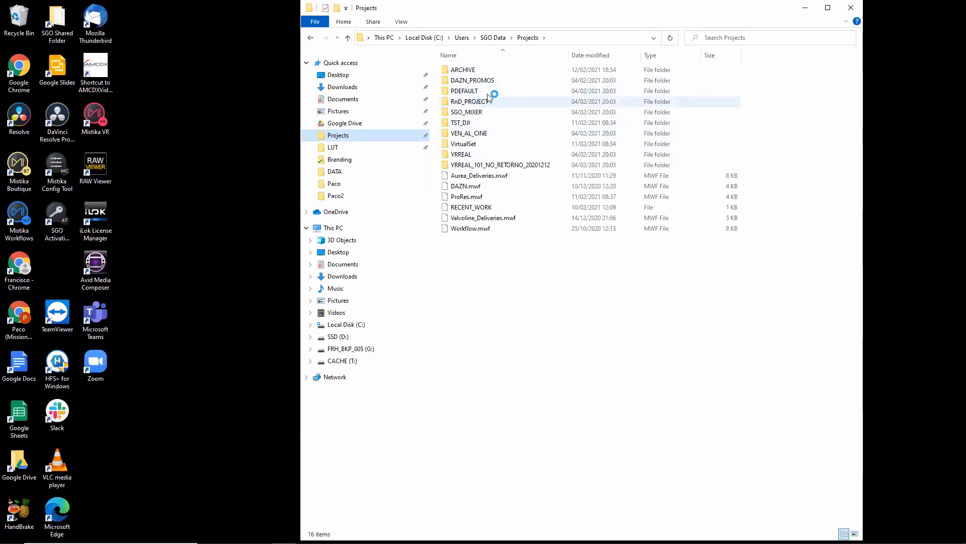
pyautogui.doubleClick(473, 92)
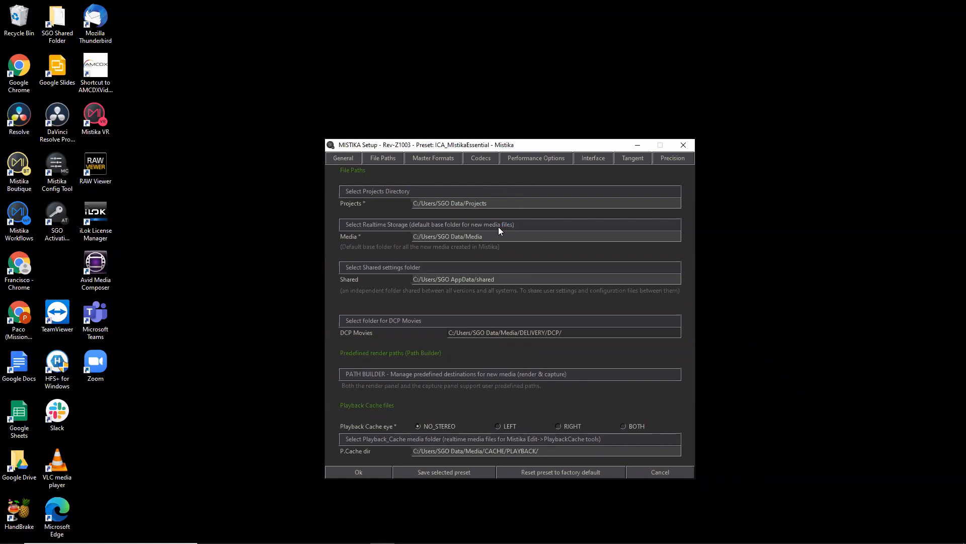
# - Set the video frame rate to 25 in the preset's Master Formats settings
pyautogui.click(543, 229)
pyautogui.click(442, 158)
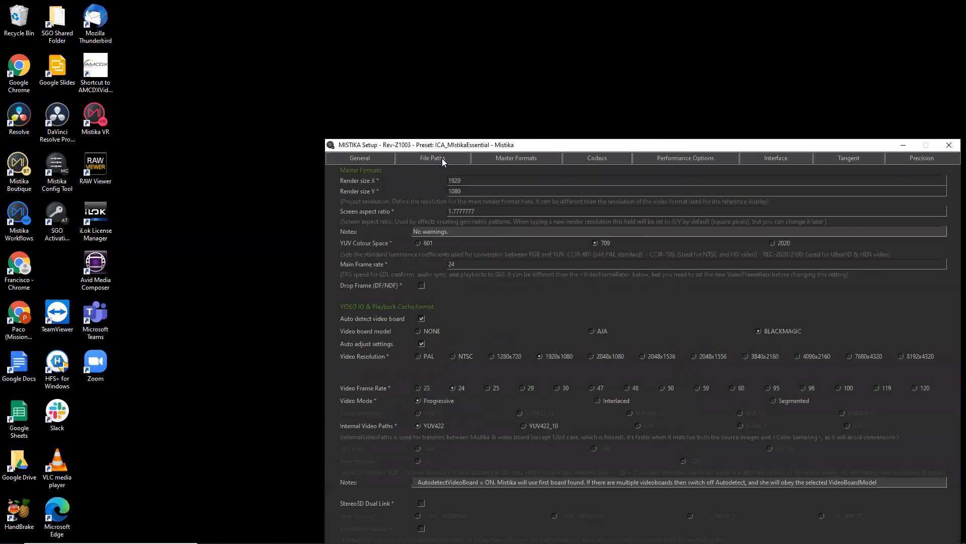
pyautogui.moveTo(481, 148); pyautogui.dragTo(333, 98)
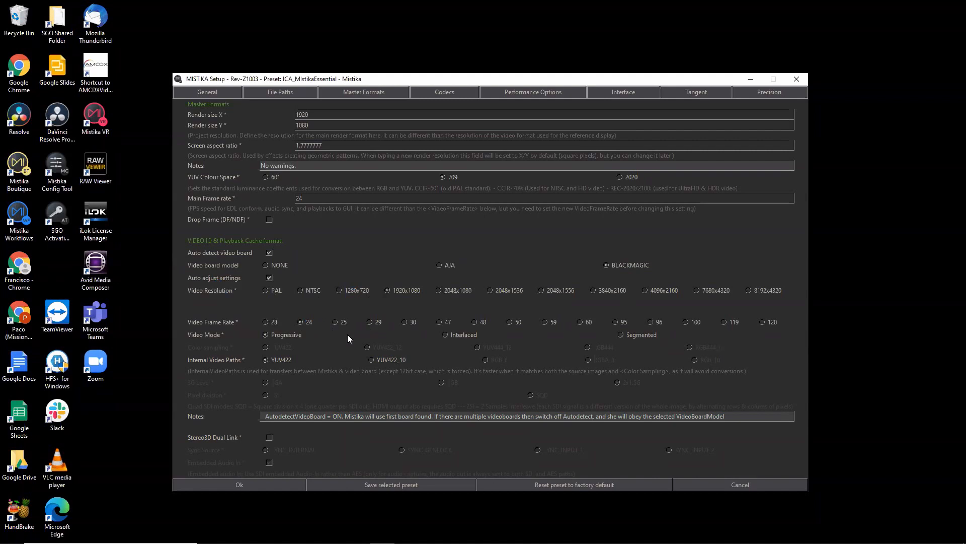
pyautogui.click(335, 321)
# - Examine the default codec reduce factors and decoder settings, as well as the interface options
pyautogui.click(451, 92)
pyautogui.moveTo(427, 79); pyautogui.dragTo(433, 63)
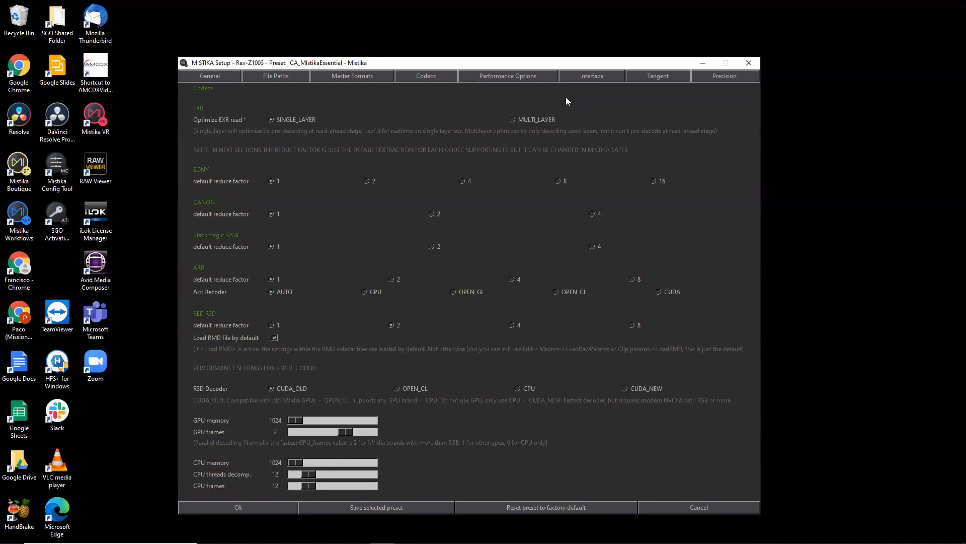
pyautogui.click(586, 76)
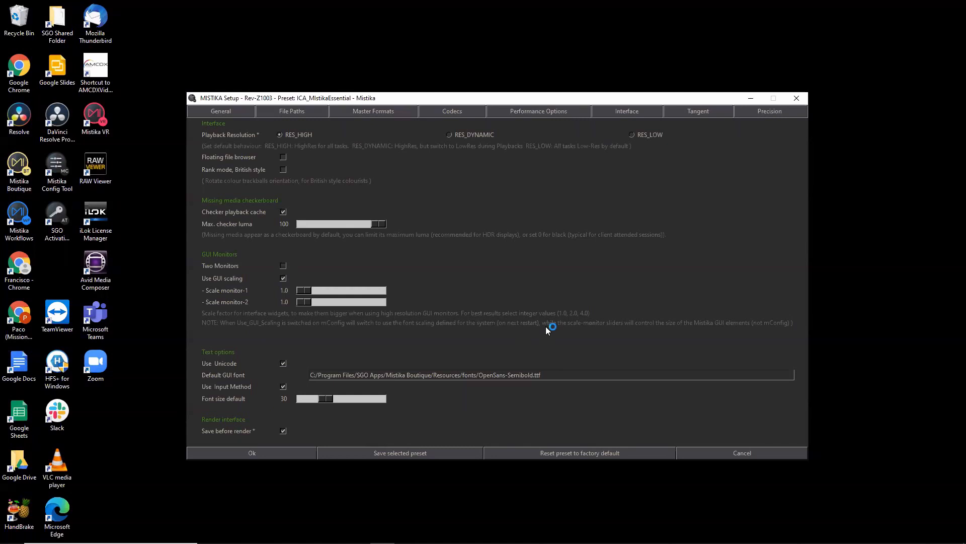
# - Examine the Tangent control surface settings and the Precision color panel settings
pyautogui.click(707, 111)
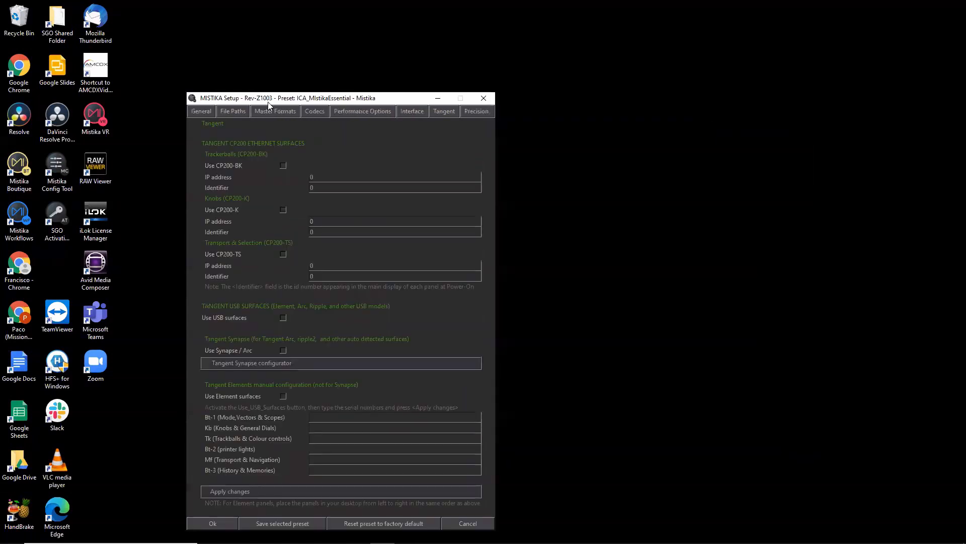
pyautogui.moveTo(269, 102); pyautogui.dragTo(481, 72)
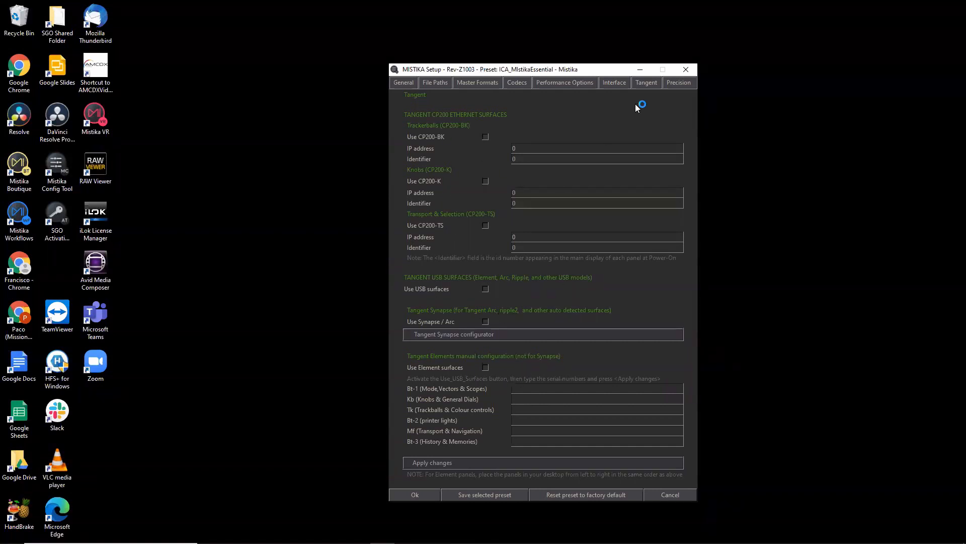
pyautogui.click(675, 84)
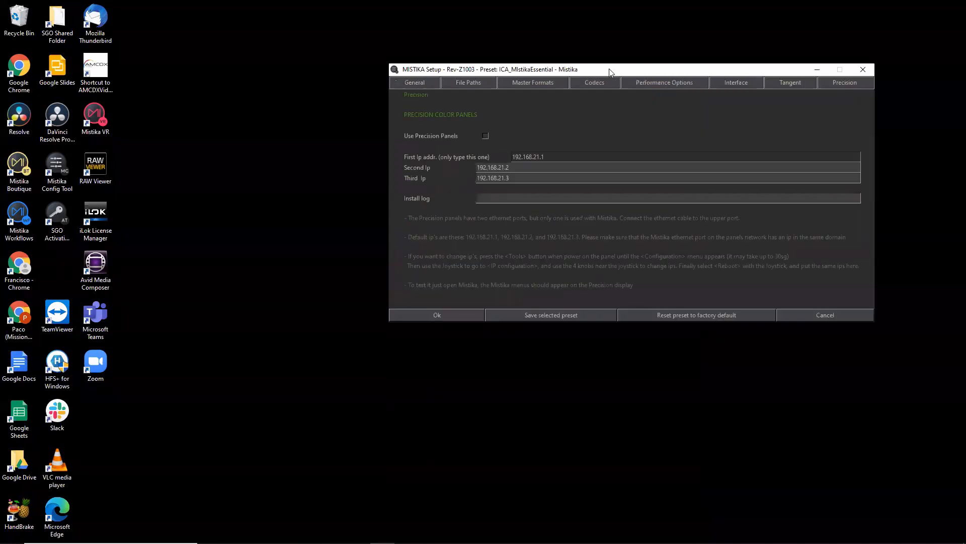
pyautogui.moveTo(609, 70); pyautogui.dragTo(535, 85)
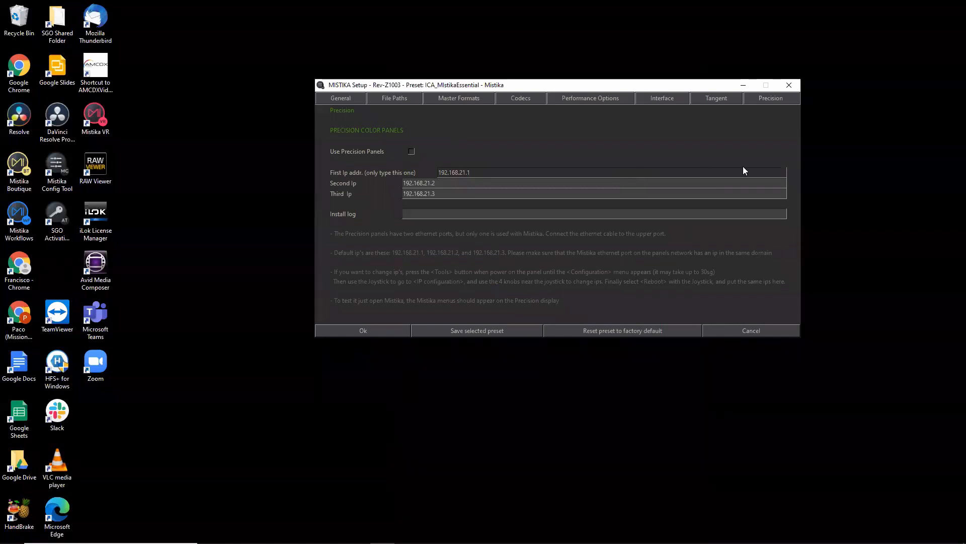
# - Examine the cache, playback and rendering performance options, and return to the general preset settings
pyautogui.click(353, 100)
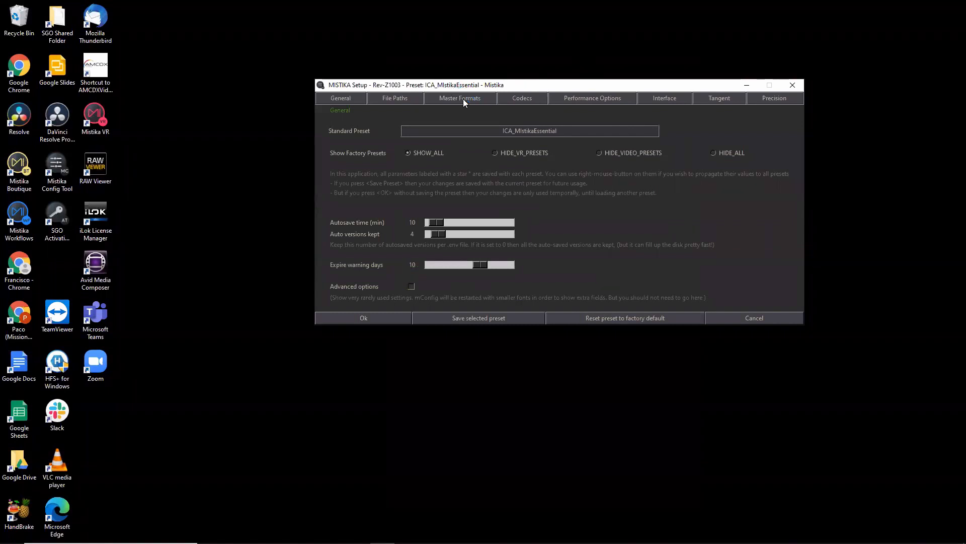
pyautogui.click(587, 98)
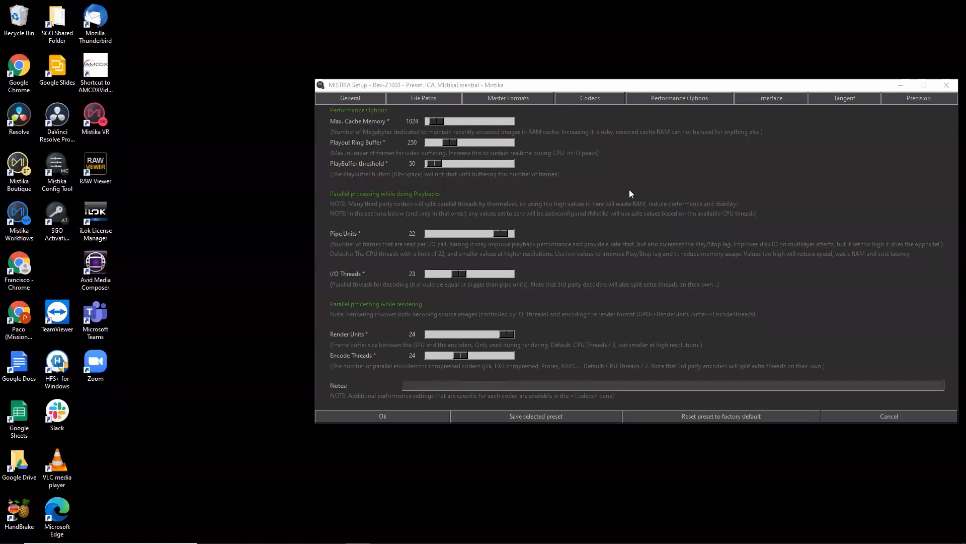
pyautogui.click(371, 98)
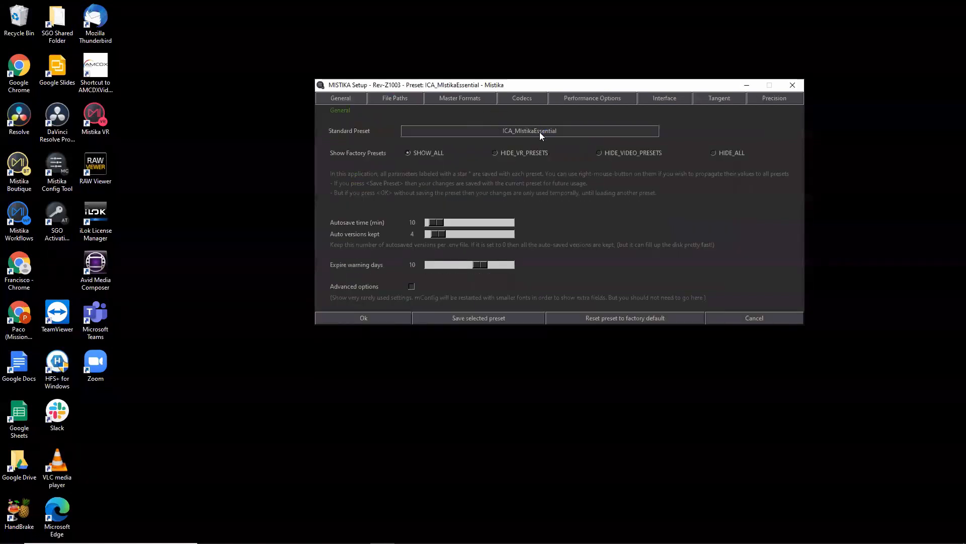
# - Recheck the preset's Master Formats settings and accept the configuration
pyautogui.click(470, 100)
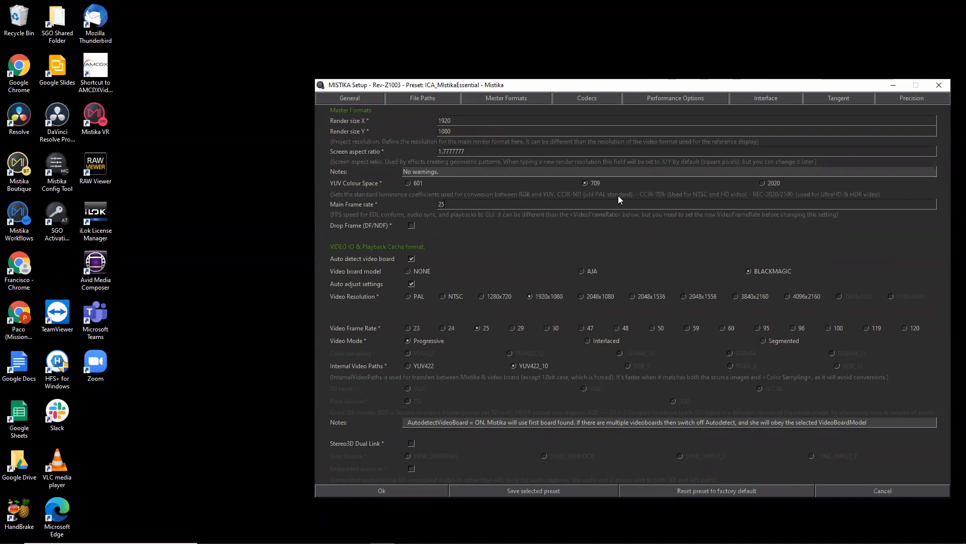
pyautogui.click(405, 491)
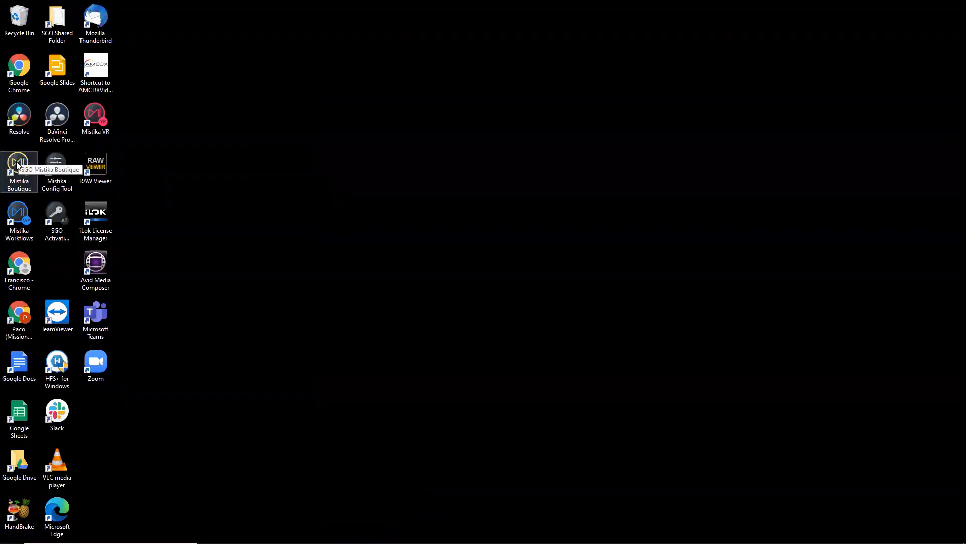
# - Launch Mistika Boutique and log in with the preselected user profile
pyautogui.doubleClick(17, 164)
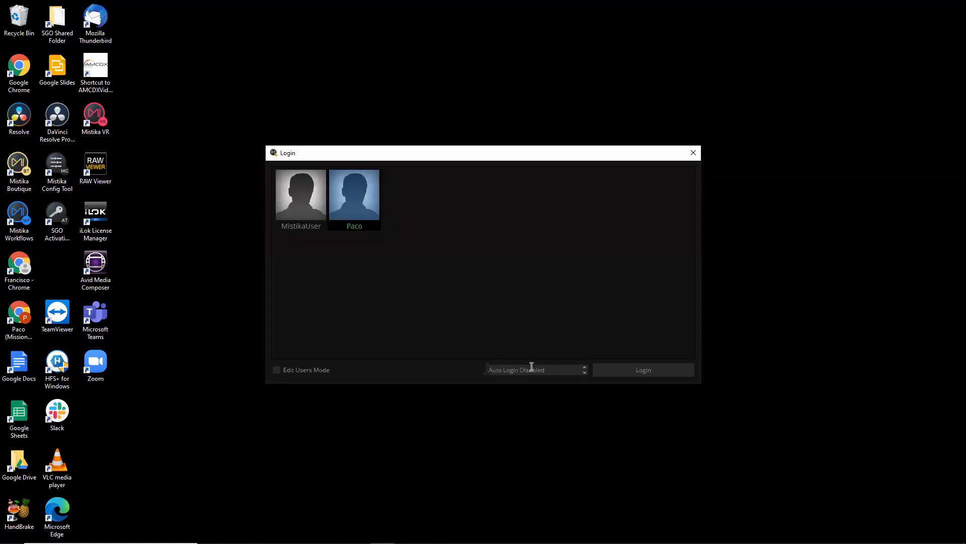
pyautogui.click(584, 367)
pyautogui.click(584, 366)
pyautogui.click(632, 369)
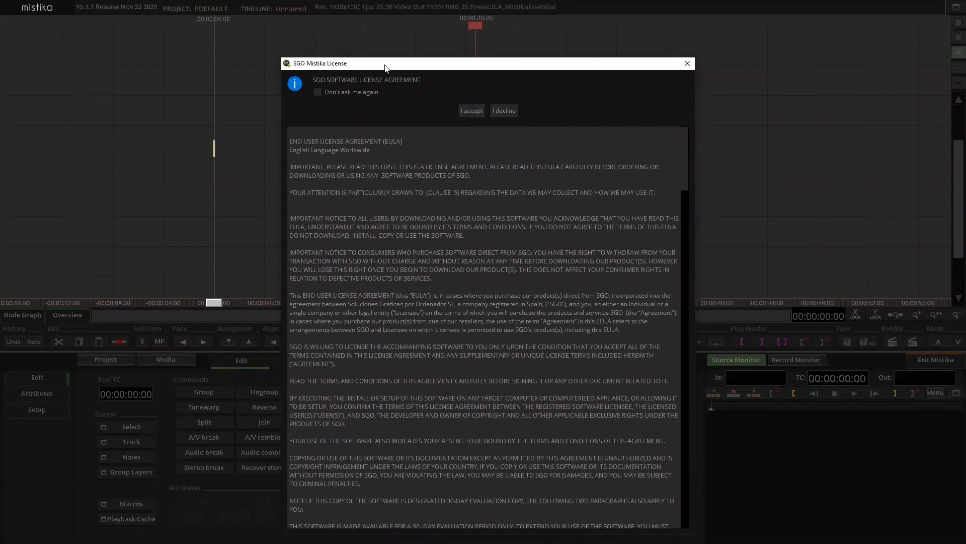
# - Accept the SGO software license agreement with the option not to be asked again
pyautogui.moveTo(385, 65); pyautogui.dragTo(408, 60)
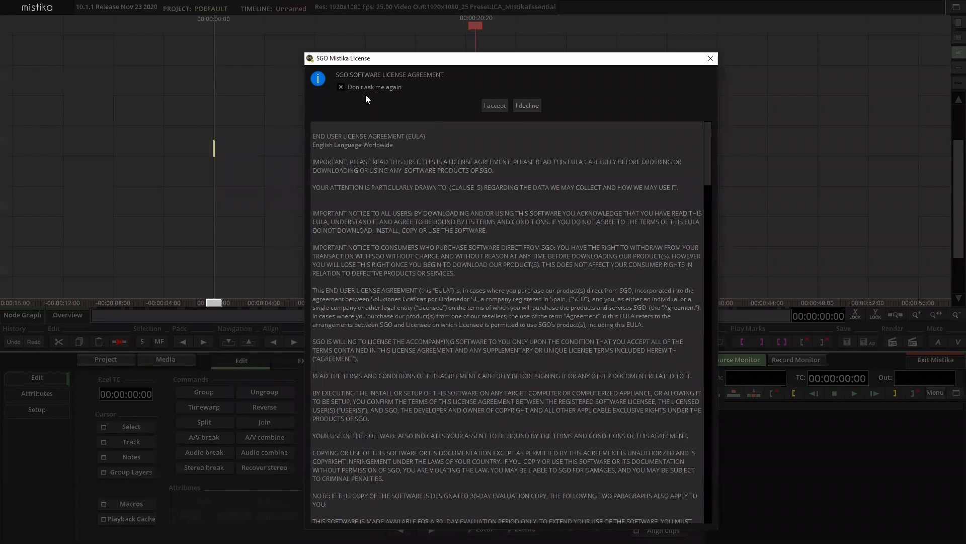
pyautogui.click(495, 106)
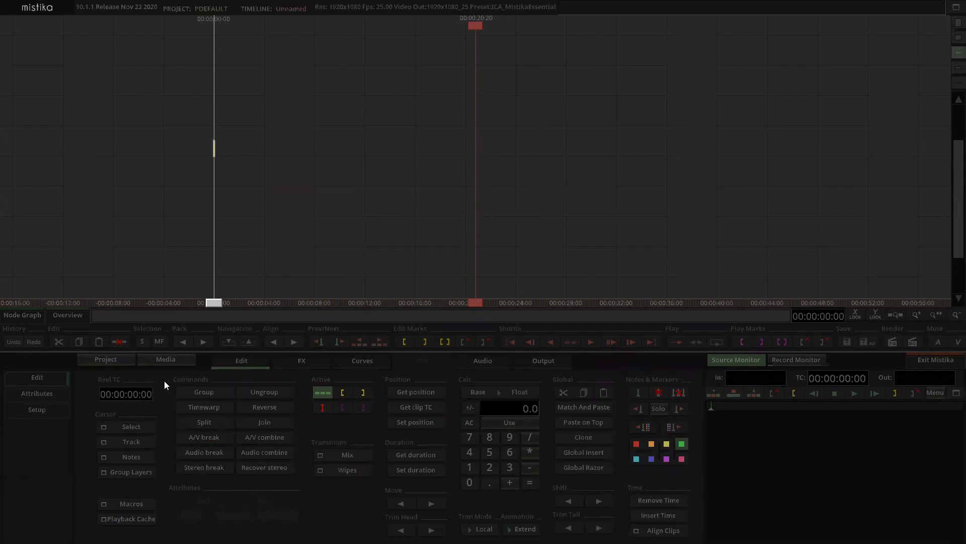
# - Create a new project named ICA_MistikaEssentials using the current project settings
pyautogui.click(116, 359)
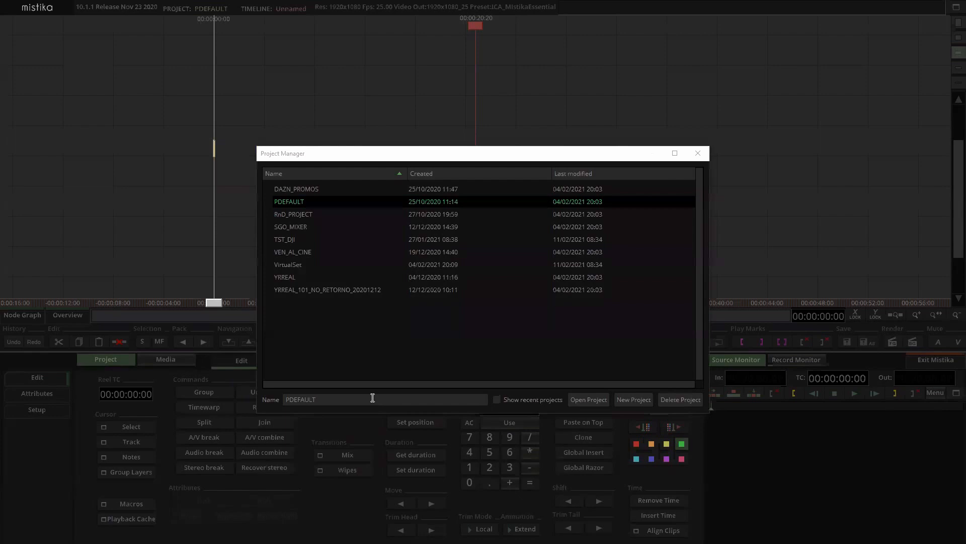
pyautogui.click(633, 398)
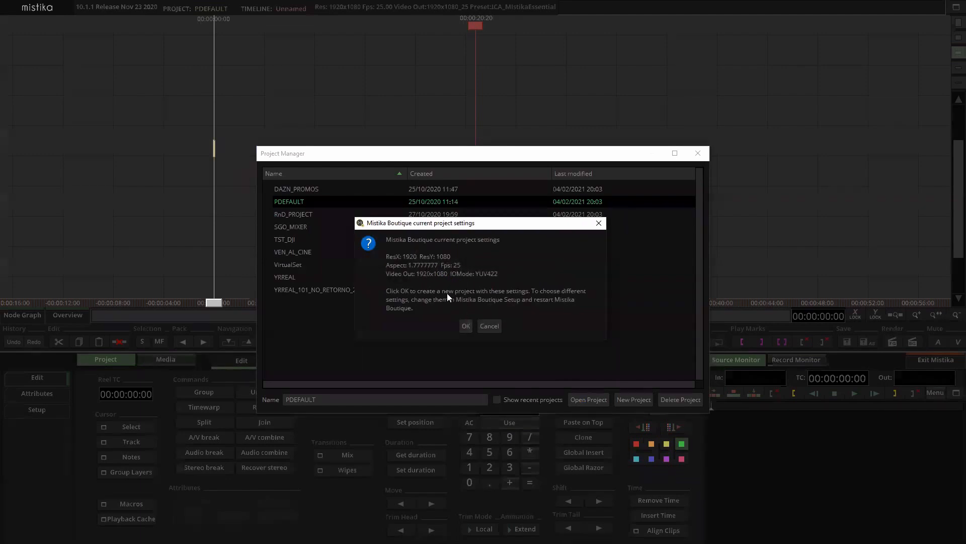
pyautogui.click(468, 326)
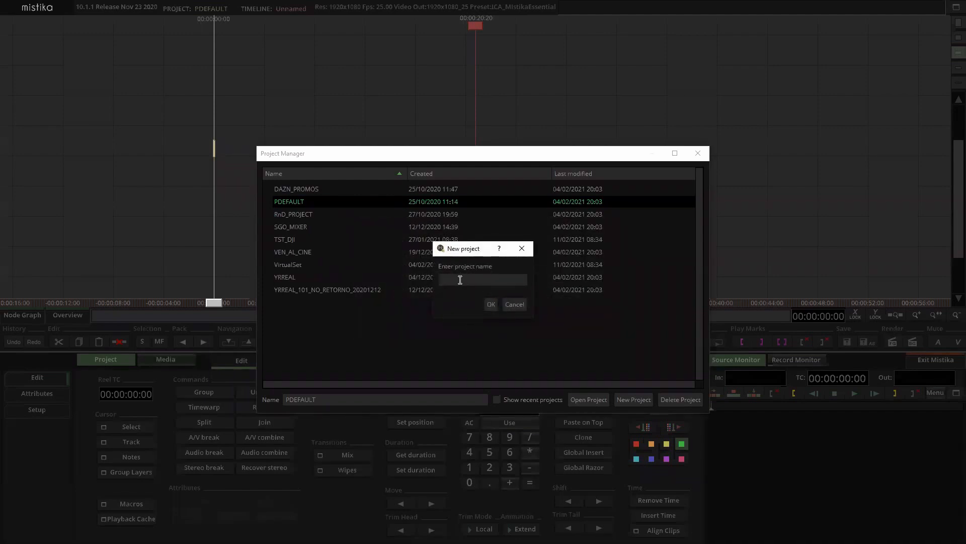
pyautogui.write('ICA_MistikaEssentials')
pyautogui.click(491, 304)
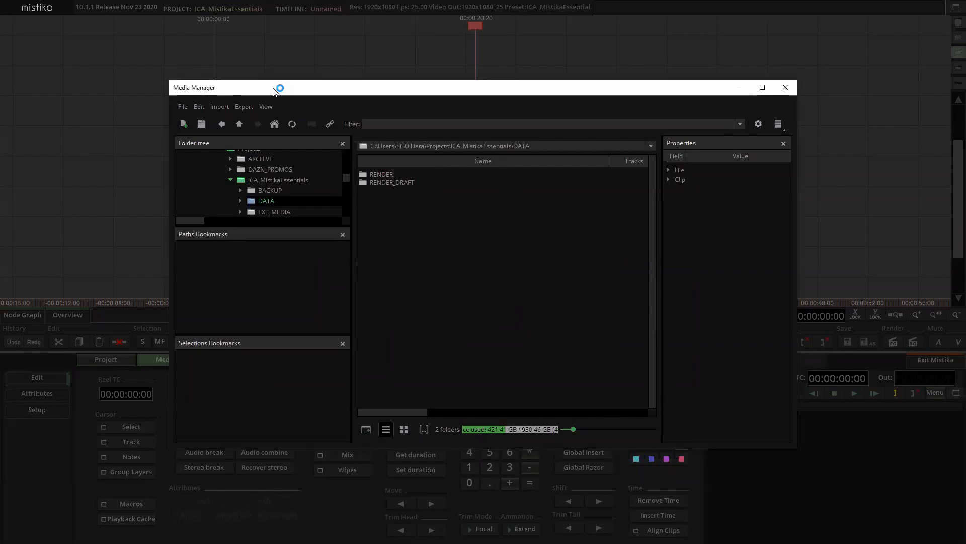
# - Maximize the Media Manager and slightly widen its Folder tree area
pyautogui.moveTo(274, 90); pyautogui.dragTo(163, 61)
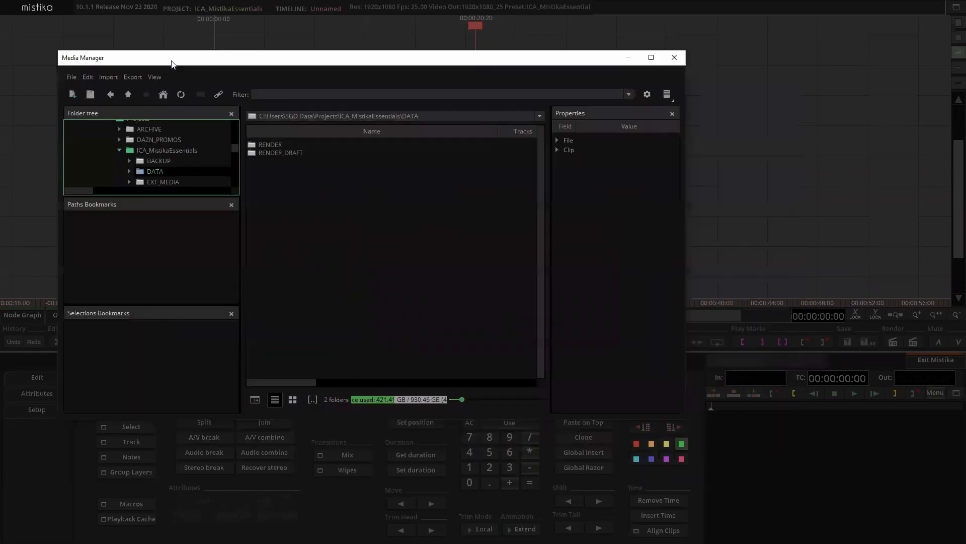
pyautogui.click(649, 57)
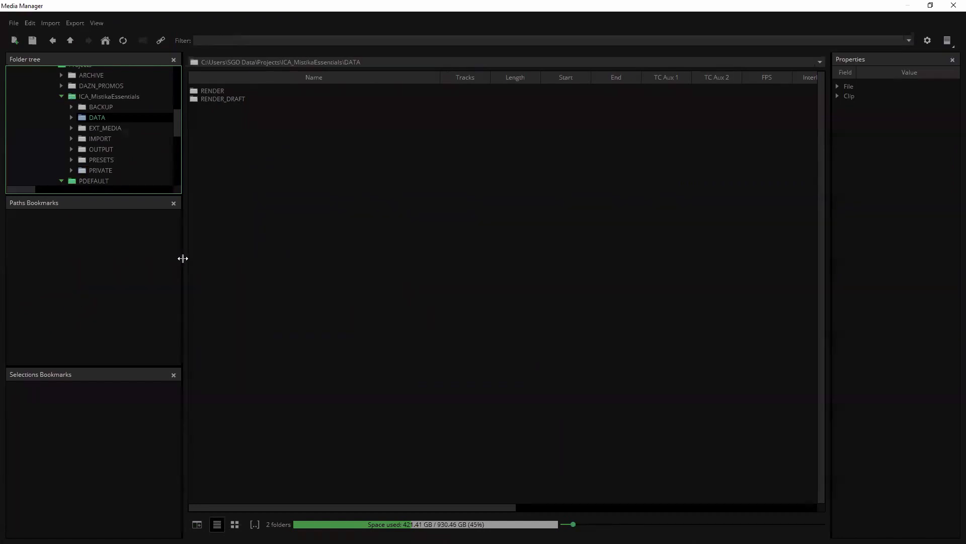
pyautogui.moveTo(183, 258); pyautogui.dragTo(193, 277)
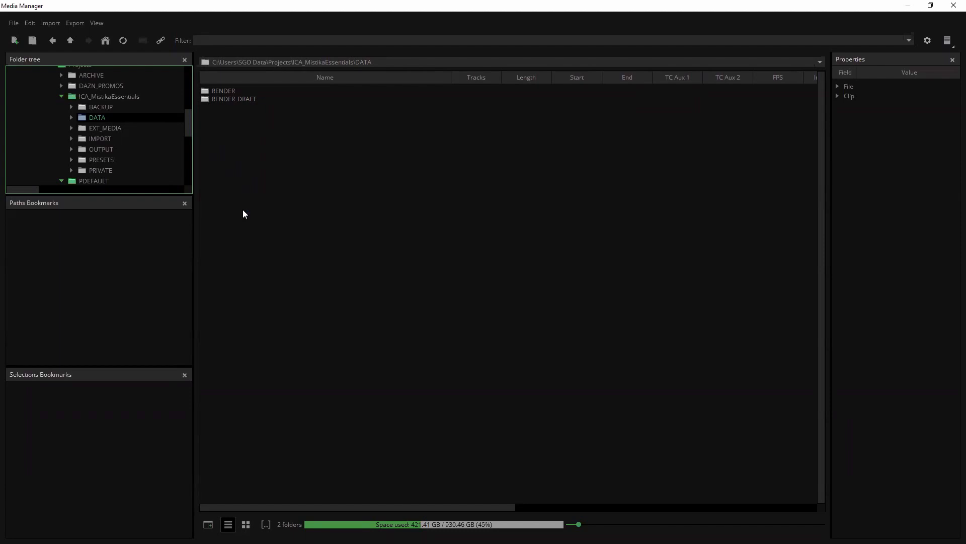
# - Examine the ICA_MistikaEssentials project's folder structure and path, including the contents of its DATA folder
pyautogui.click(113, 97)
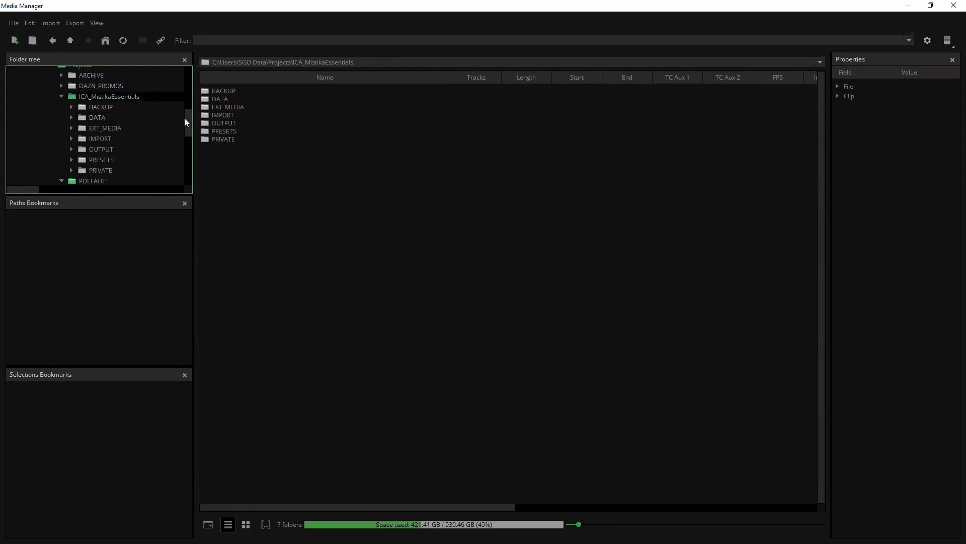
pyautogui.moveTo(190, 122); pyautogui.dragTo(187, 117)
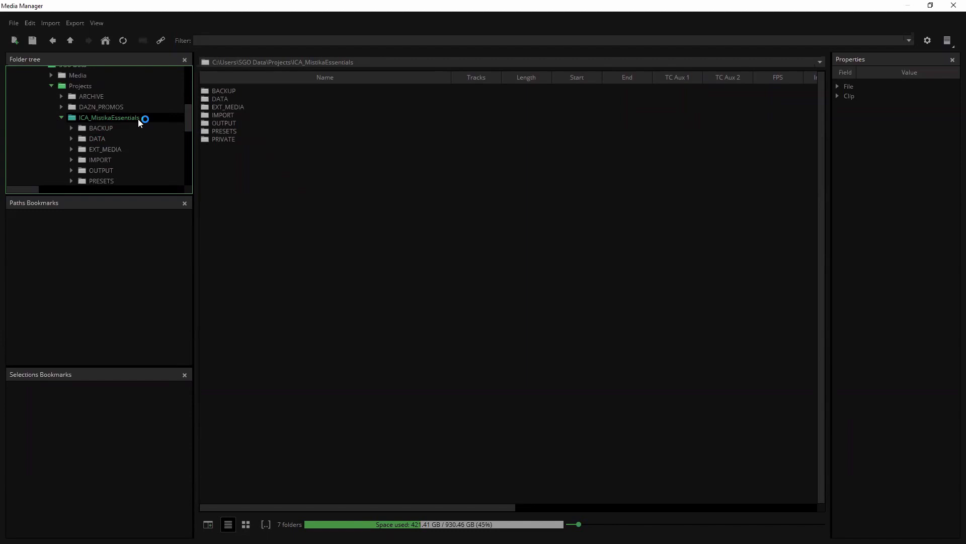
pyautogui.moveTo(214, 62); pyautogui.dragTo(293, 63)
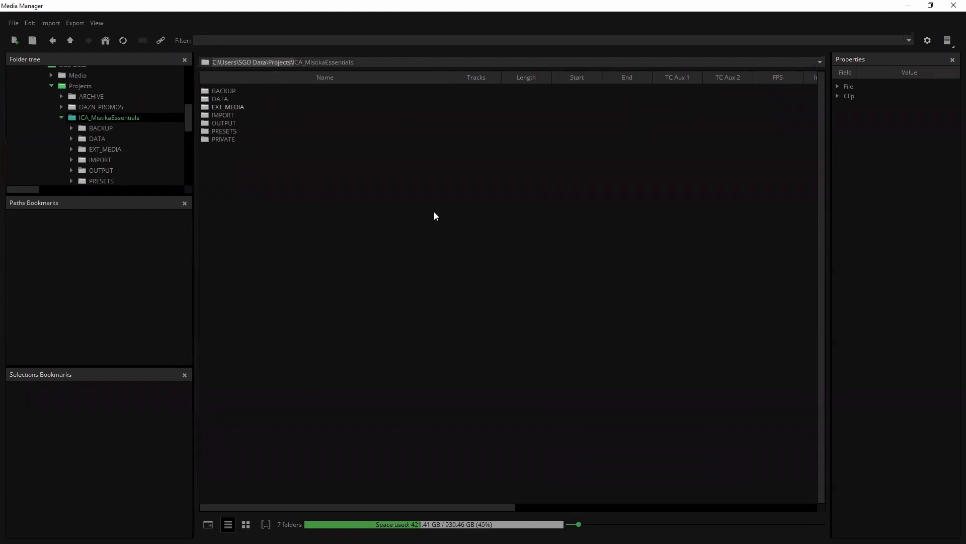
pyautogui.click(351, 236)
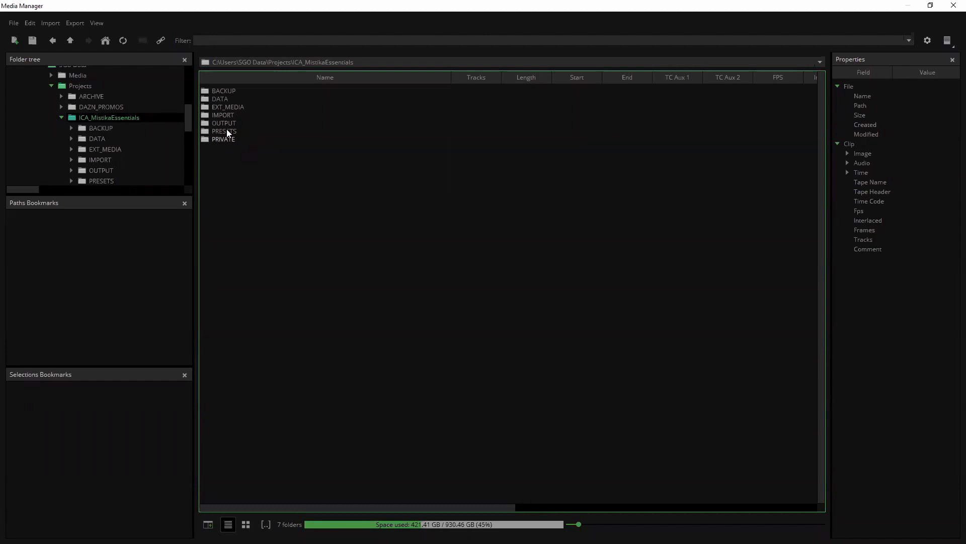
pyautogui.doubleClick(217, 99)
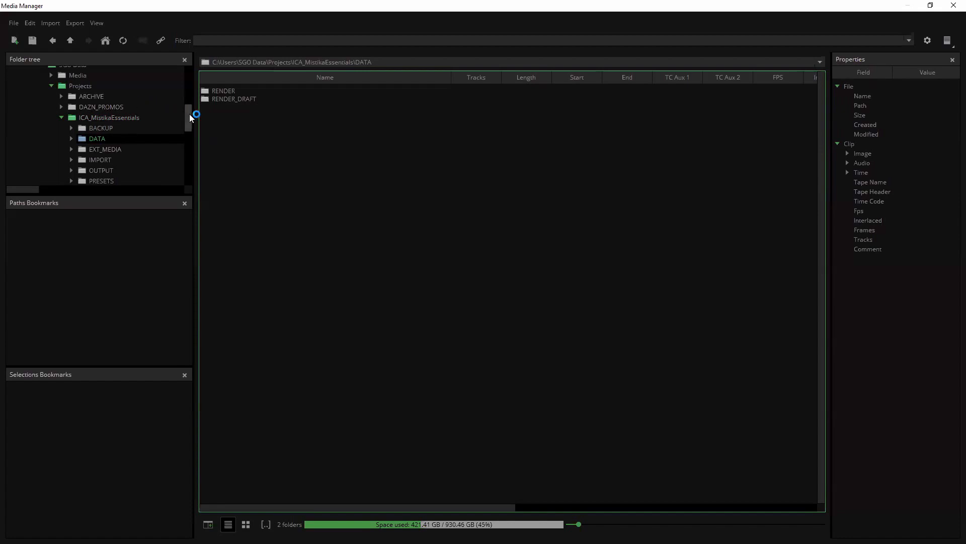
# - Browse from the project folders to the ICA_Mistika_Essentials media folder on drive D:
pyautogui.moveTo(187, 115)
pyautogui.mouseDown()
pyautogui.moveTo(186, 90)
pyautogui.moveTo(188, 107)
pyautogui.moveTo(189, 98)
pyautogui.mouseUp()
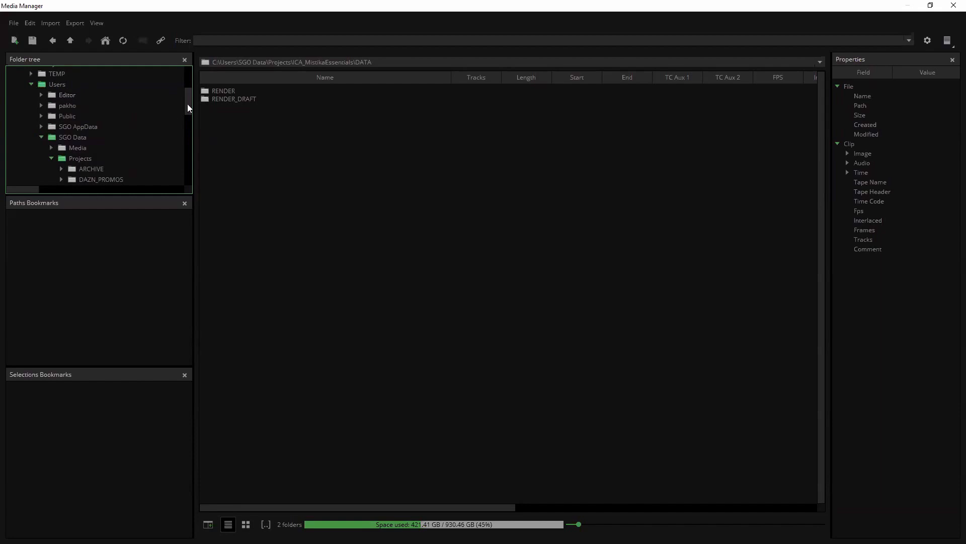
pyautogui.scroll(3, 28, 99)
pyautogui.click(21, 82)
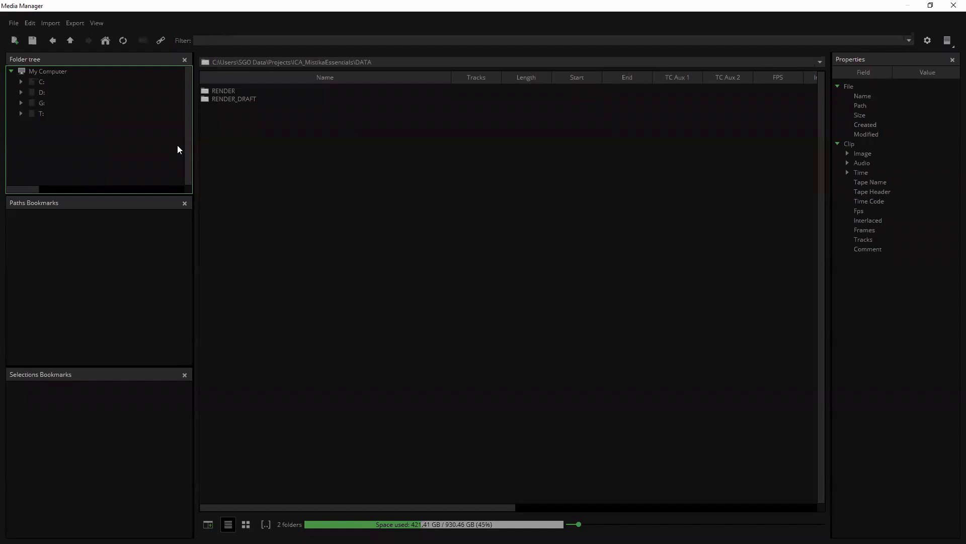
pyautogui.click(21, 92)
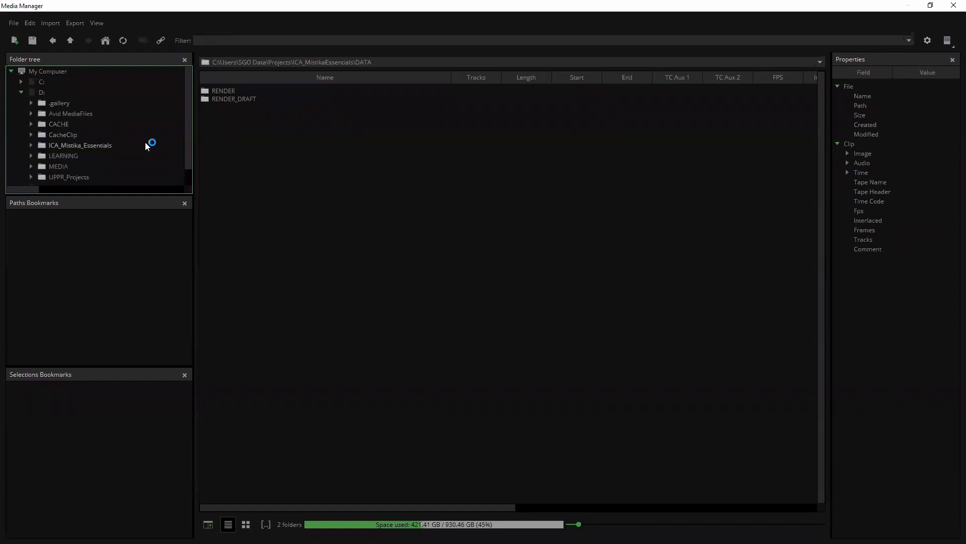
pyautogui.click(47, 147)
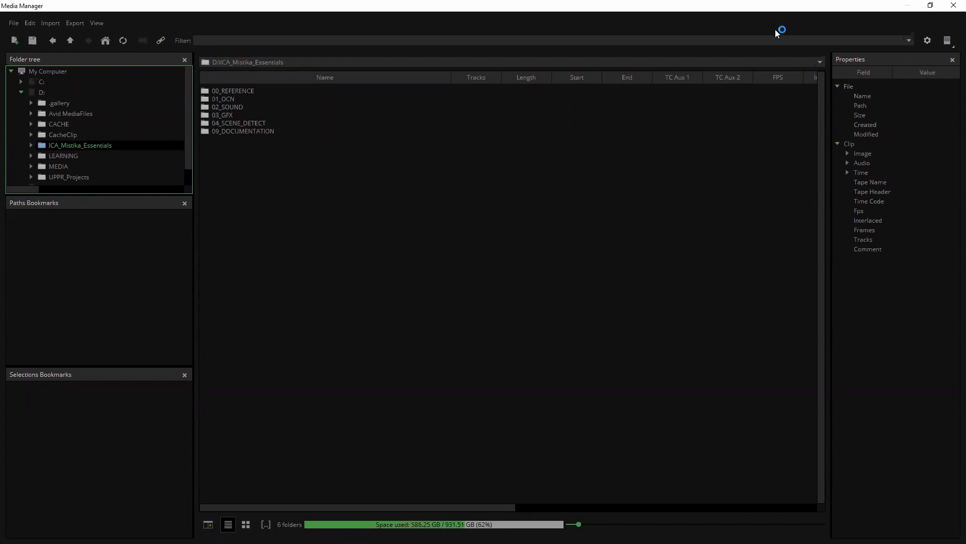
# - Restore the Media Manager to a floating window and preview H264_NUTSEED_MILK_Ref.mov from 00_REFERENCE\H264, scrubbing through the clip
pyautogui.click(931, 5)
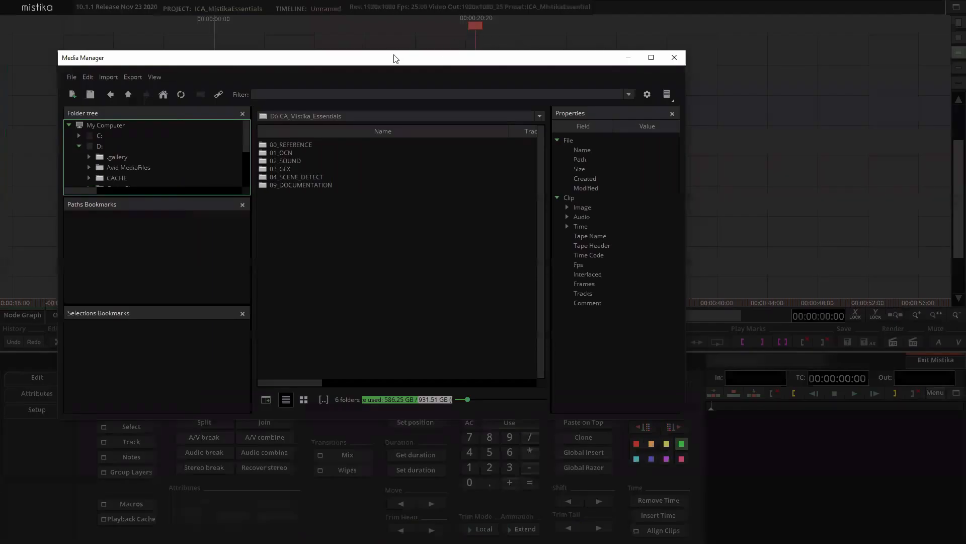
pyautogui.moveTo(395, 59); pyautogui.dragTo(344, 27)
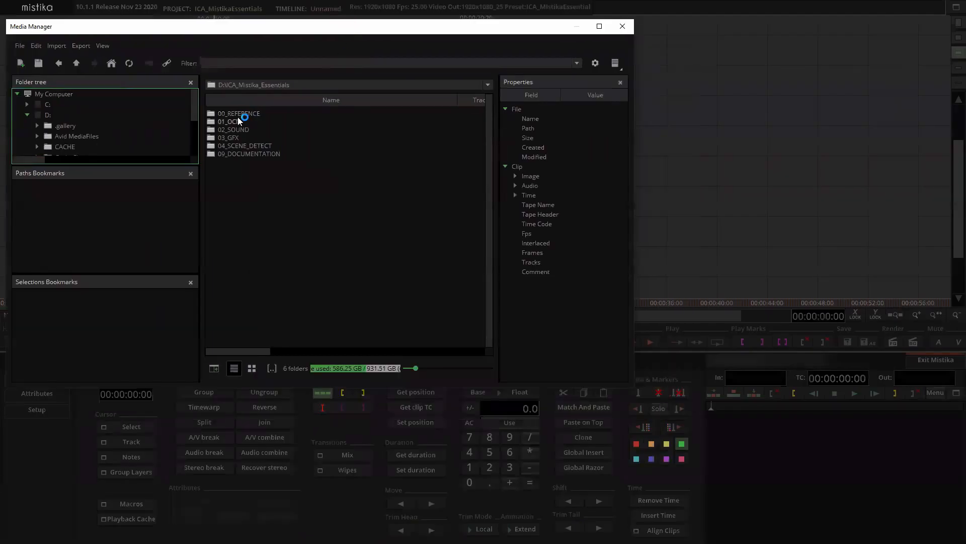
pyautogui.click(237, 113)
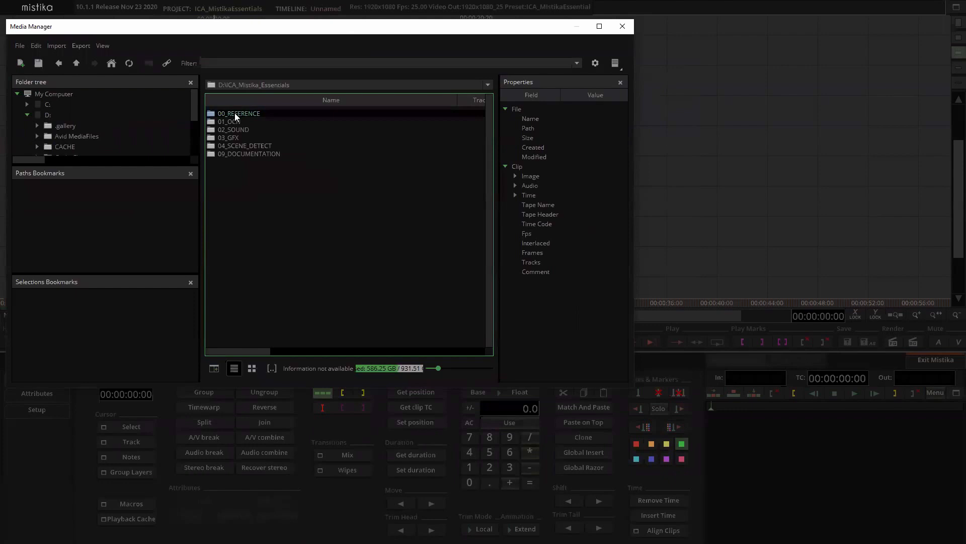
pyautogui.doubleClick(234, 113)
pyautogui.doubleClick(229, 113)
pyautogui.click(229, 113)
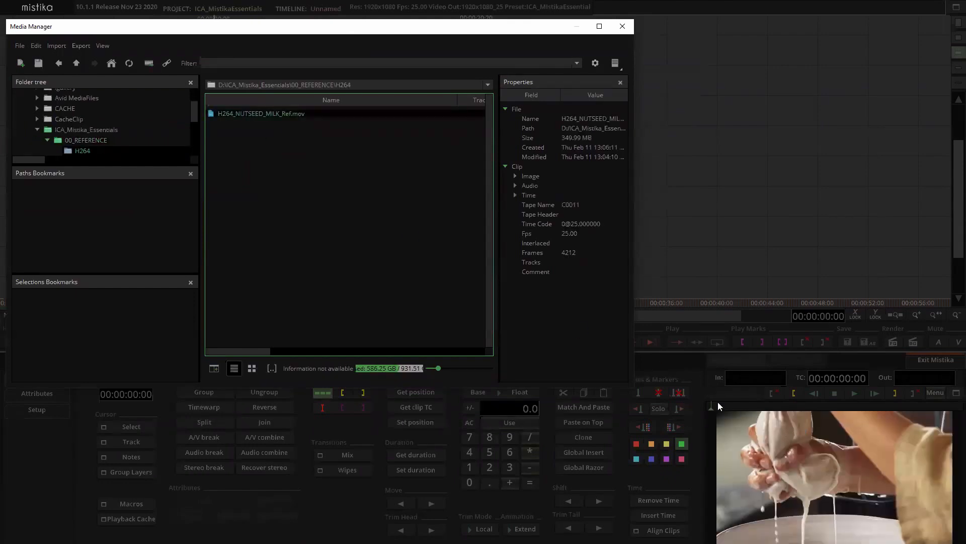
pyautogui.moveTo(711, 406)
pyautogui.mouseDown()
pyautogui.moveTo(936, 432)
pyautogui.moveTo(725, 417)
pyautogui.moveTo(790, 417)
pyautogui.moveTo(721, 416)
pyautogui.moveTo(726, 405)
pyautogui.mouseUp()
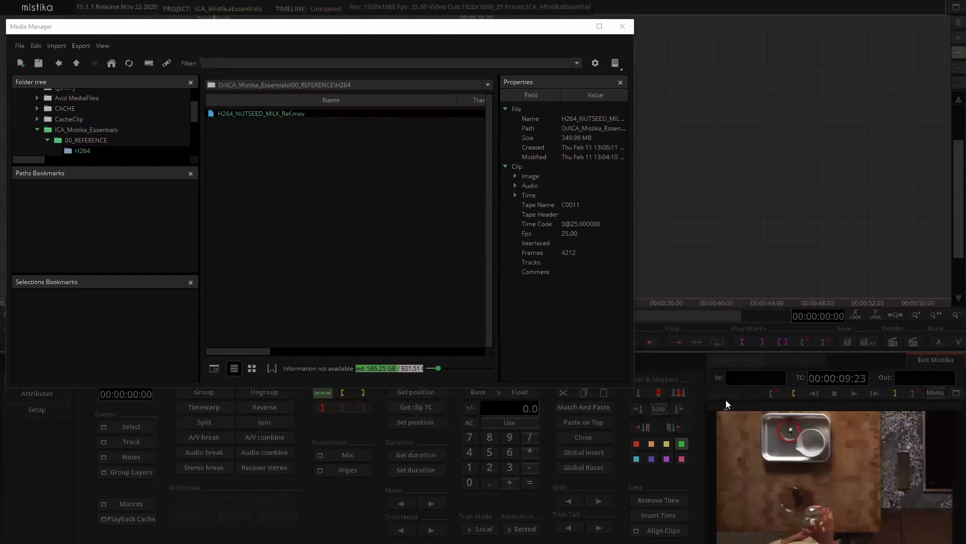
# - Go back up to ICA_Mistika_Essentials and open the camera folder 01_OCN\191014_AUREA\VIDEO\DAY 01\CHOCO_DAY 01A_CENITAL
pyautogui.click(77, 63)
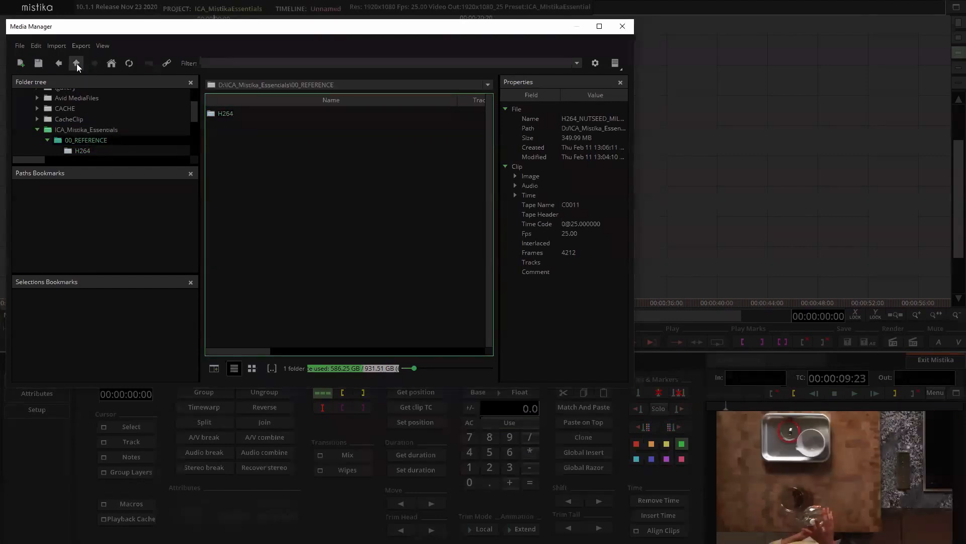
pyautogui.click(76, 63)
pyautogui.doubleClick(228, 122)
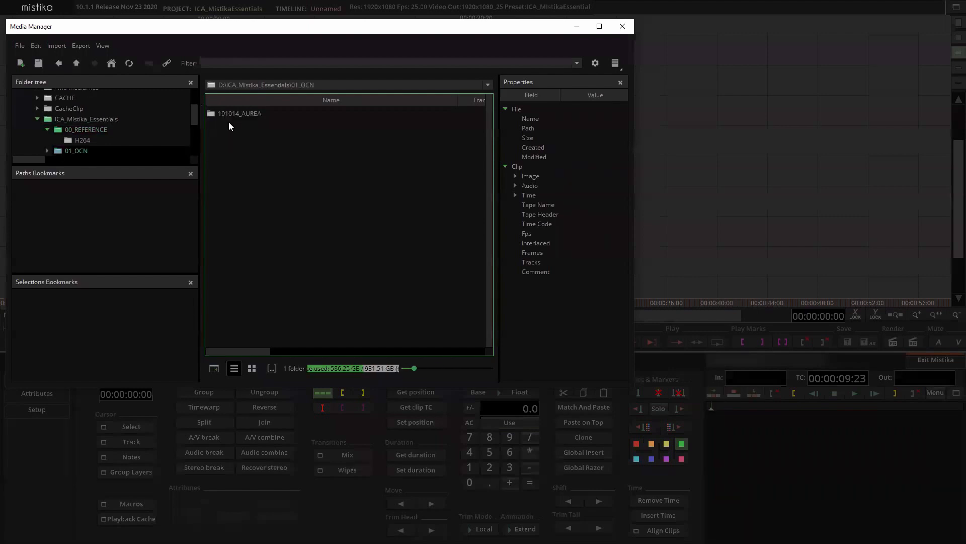
pyautogui.doubleClick(233, 114)
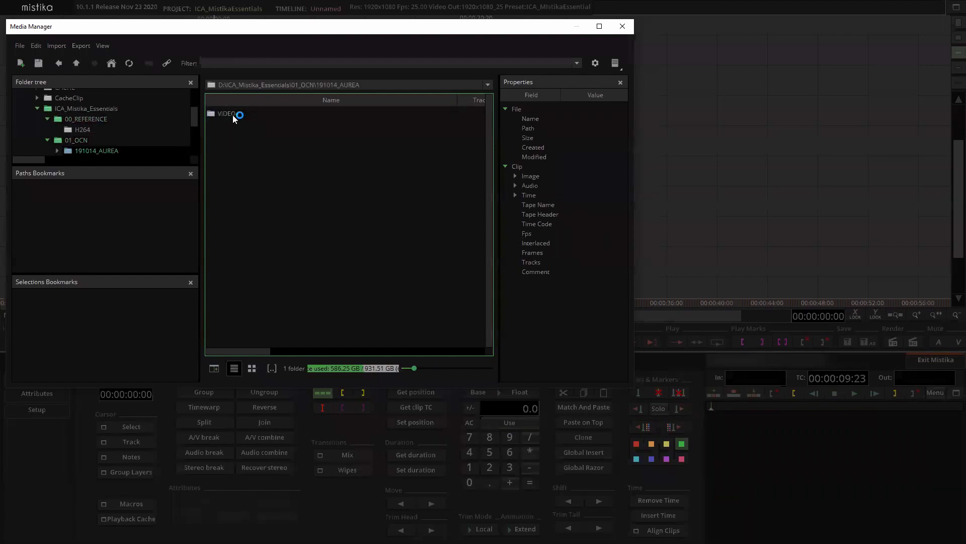
pyautogui.doubleClick(233, 115)
pyautogui.doubleClick(233, 115)
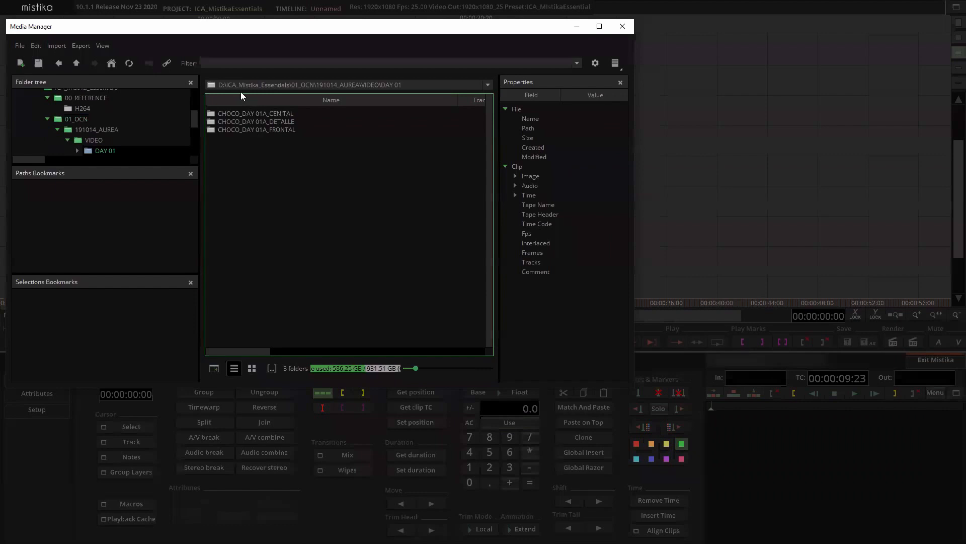
pyautogui.doubleClick(241, 114)
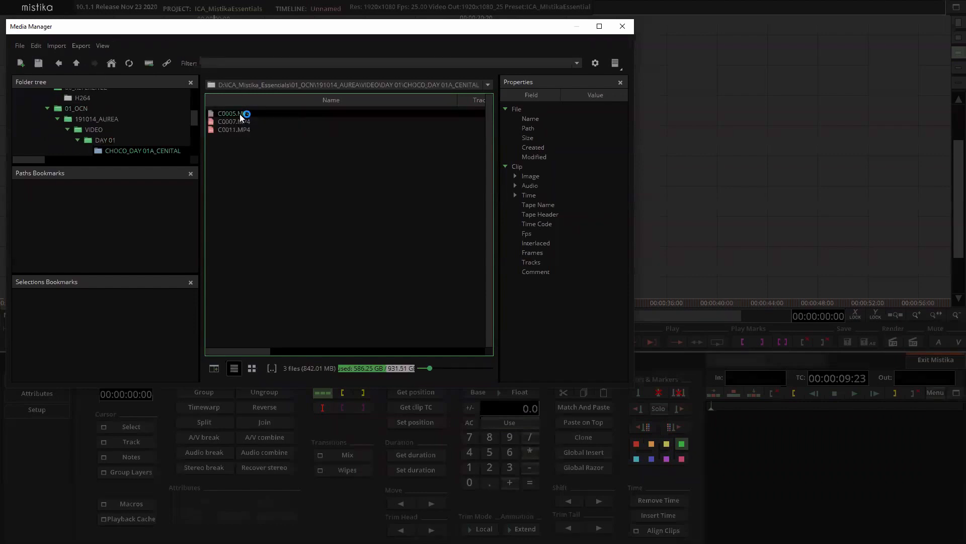
# - Preview the clips C0005.MP4, C0007.MP4 and C0011.MP4 one after another
pyautogui.click(240, 114)
pyautogui.click(232, 121)
pyautogui.click(229, 129)
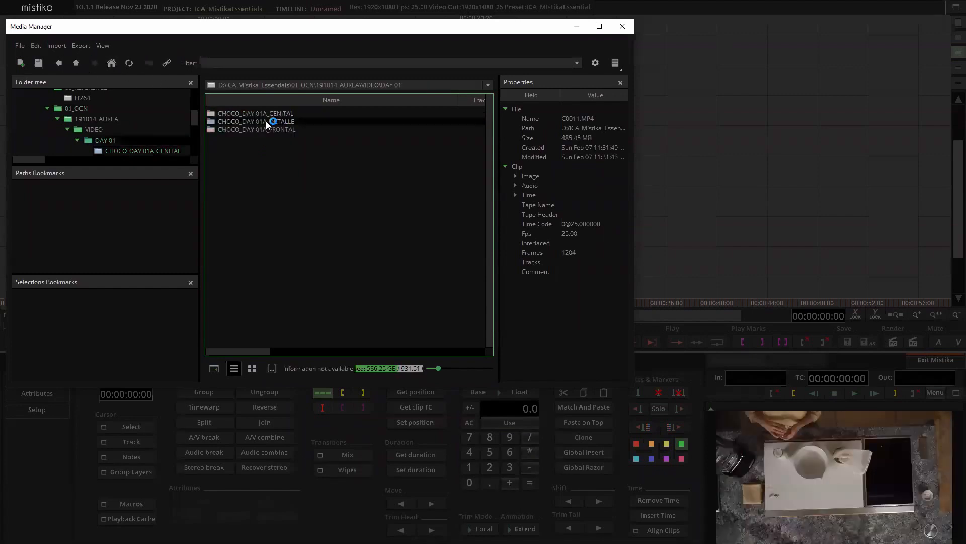
# - Place C0002.MP4 from the CHOCO_DAY 01A_DETALLE folder on the timeline, linked as a progressive sequence
pyautogui.doubleClick(269, 121)
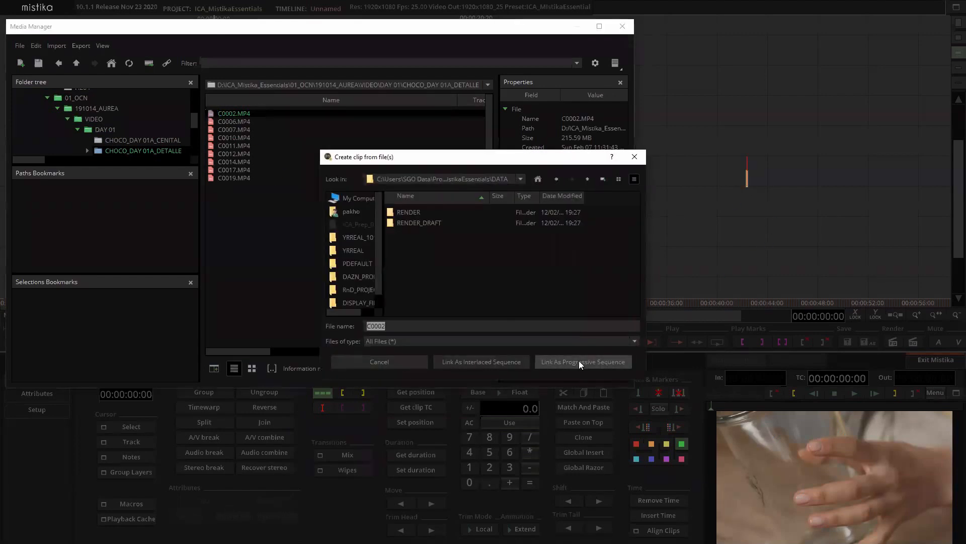
pyautogui.click(581, 362)
pyautogui.click(578, 362)
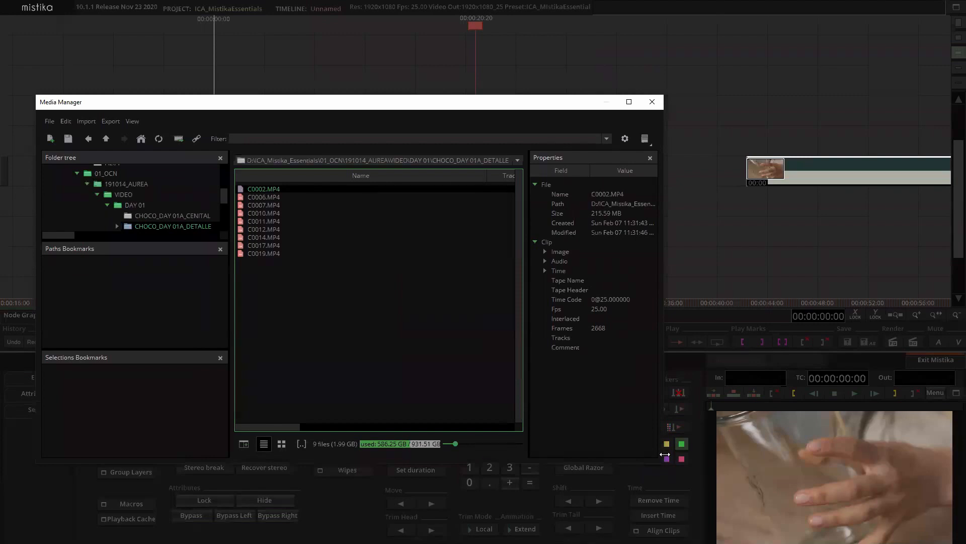
# - Widen the Media Manager, narrow its folder tree column, and split the file browser into two side-by-side panes
pyautogui.moveTo(665, 455); pyautogui.dragTo(775, 455)
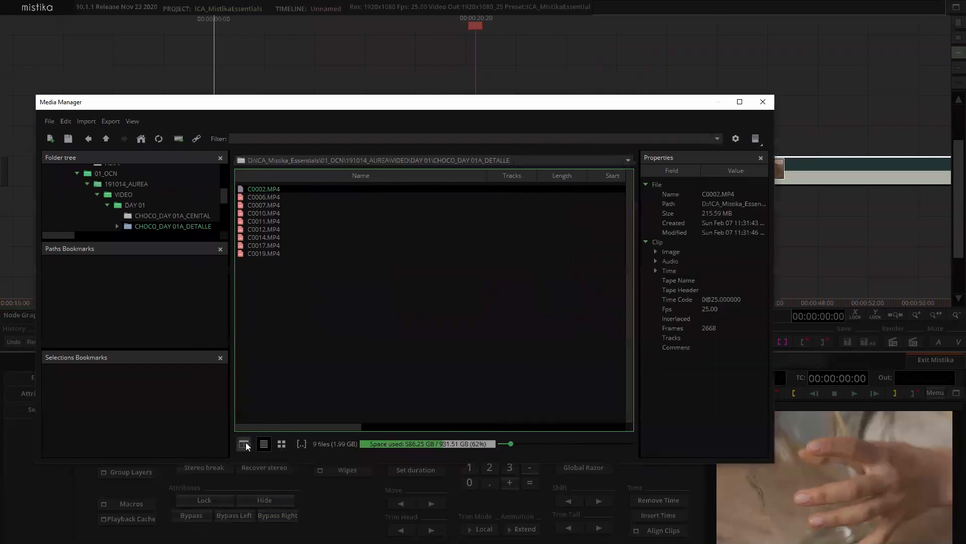
pyautogui.moveTo(230, 330); pyautogui.dragTo(195, 316)
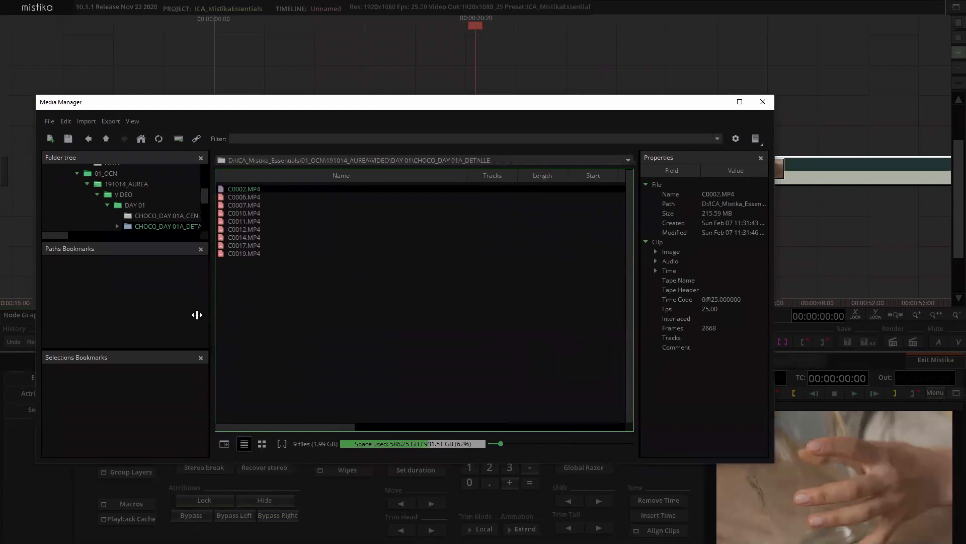
pyautogui.click(208, 443)
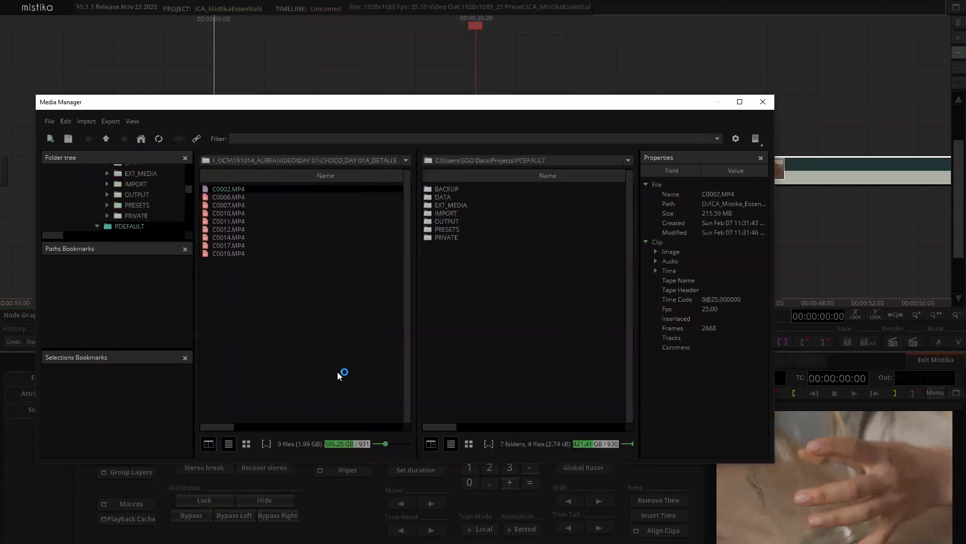
pyautogui.moveTo(574, 106); pyautogui.dragTo(644, 110)
# - Browse to the ICA_MistikaEssentials project's DATA folder in the second pane and show the properties of C0002.lnk
pyautogui.click(555, 288)
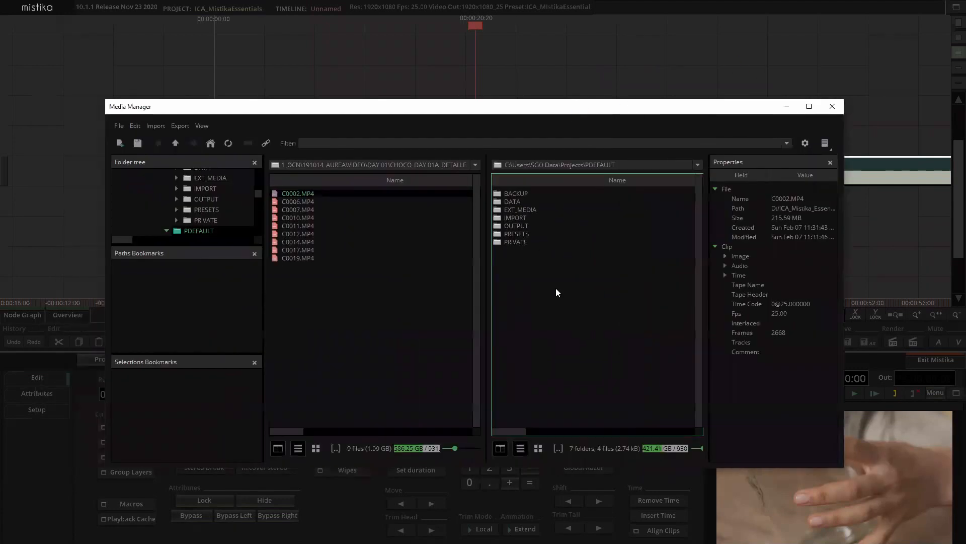
pyautogui.click(210, 143)
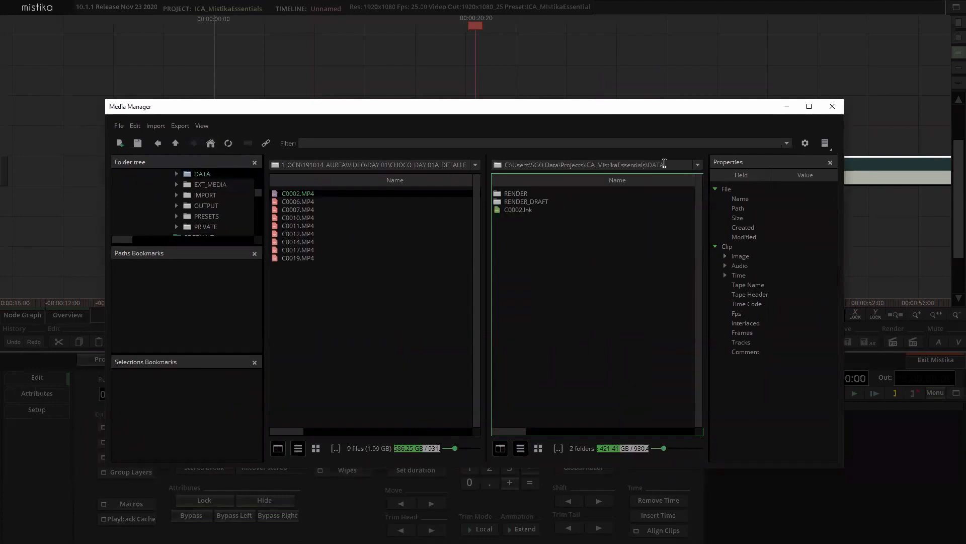
pyautogui.click(671, 166)
pyautogui.click(525, 212)
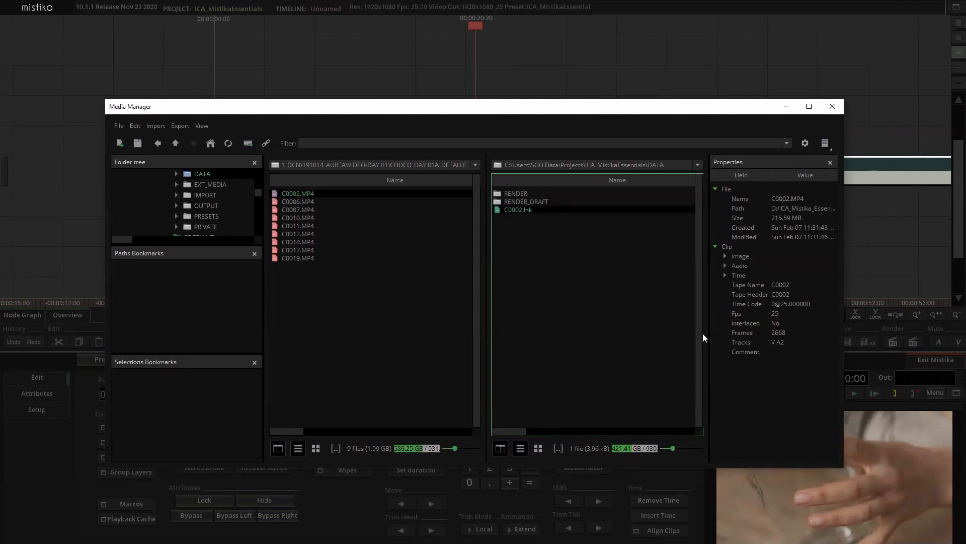
# - Navigate the source media pane back up to ICA_Mistika_Essentials and open the 02_SOUND\Final_Mix folder
pyautogui.click(308, 374)
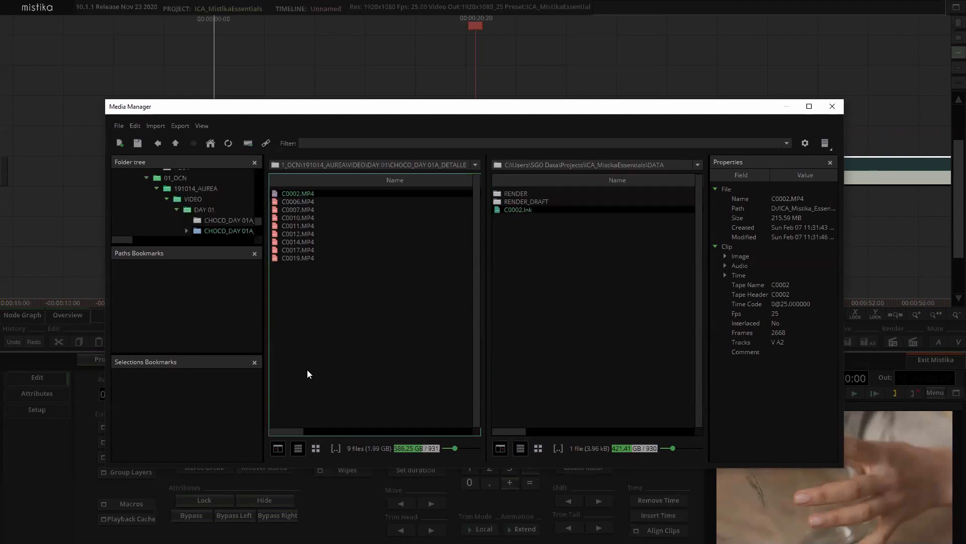
pyautogui.click(175, 146)
pyautogui.click(176, 147)
pyautogui.click(175, 147)
pyautogui.click(175, 143)
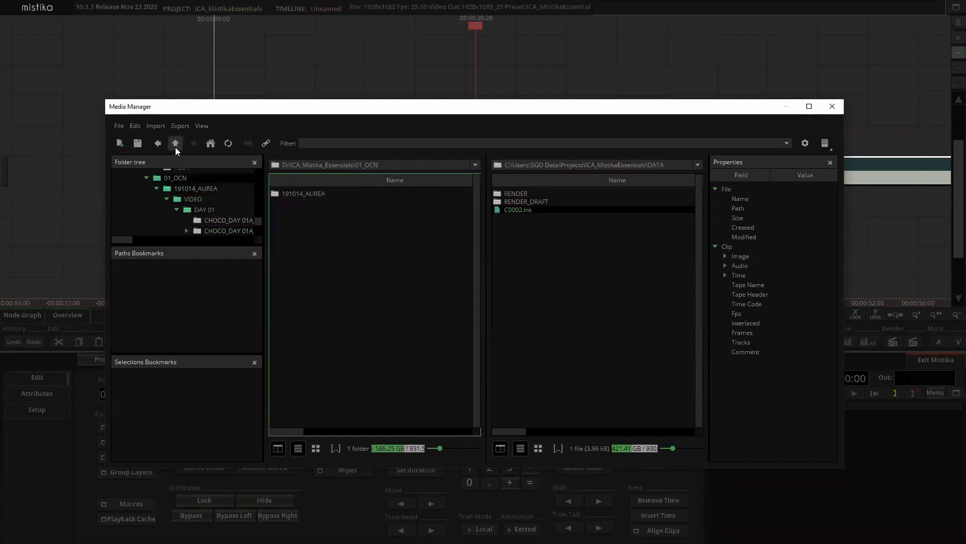
pyautogui.click(175, 144)
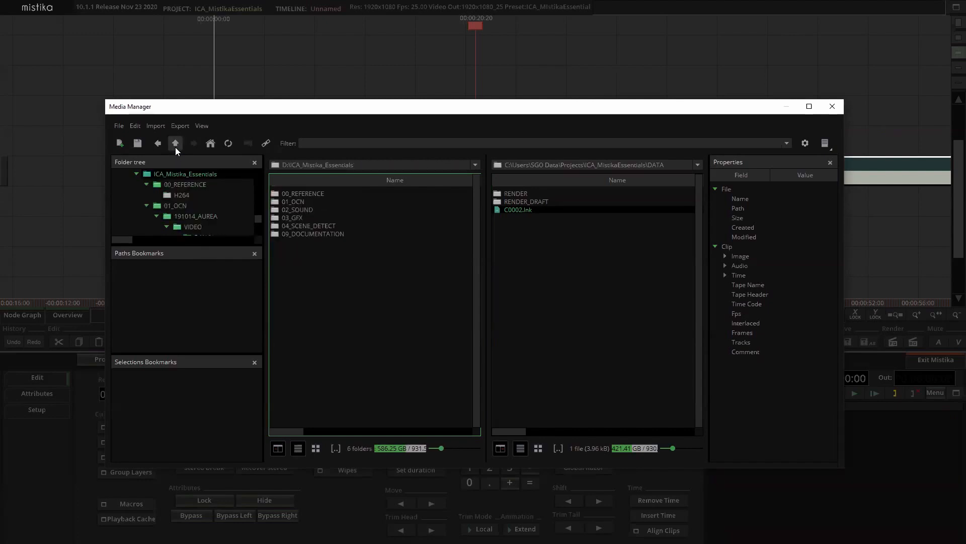
pyautogui.doubleClick(301, 208)
pyautogui.doubleClick(297, 194)
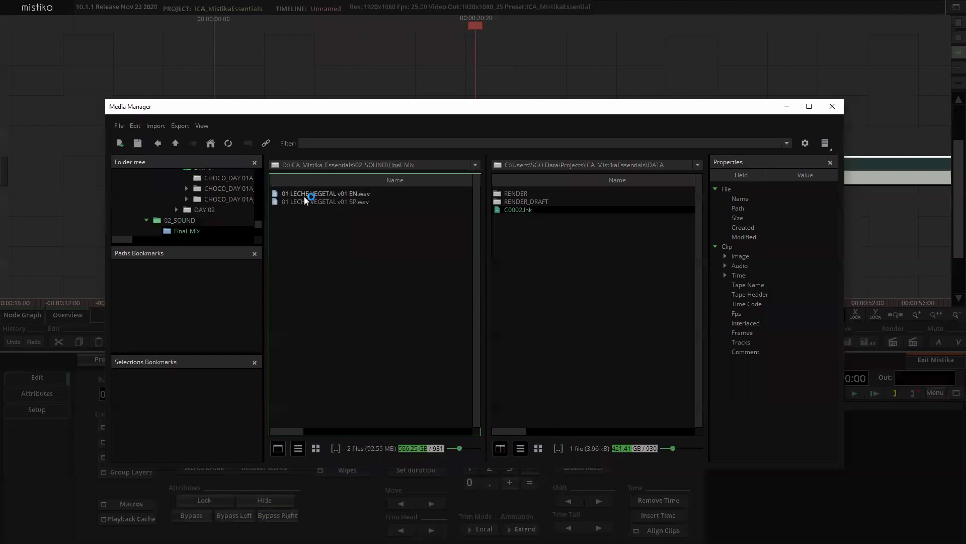
# - Place 01 LECHE VEGETAL v01 EN.wav on the timeline above the C0002 clip, accepting the link options
pyautogui.click(309, 194)
pyautogui.moveTo(307, 194); pyautogui.dragTo(878, 102)
pyautogui.click(564, 364)
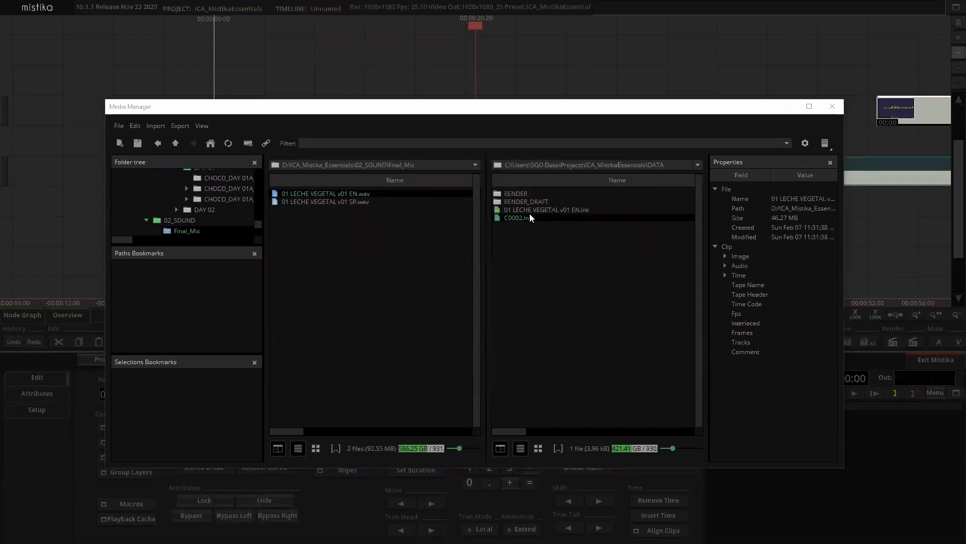
# - Compare the properties of the link files 01 LECHE VEGETAL v01 EN.lnk and C0002.lnk in the DATA folder
pyautogui.click(529, 210)
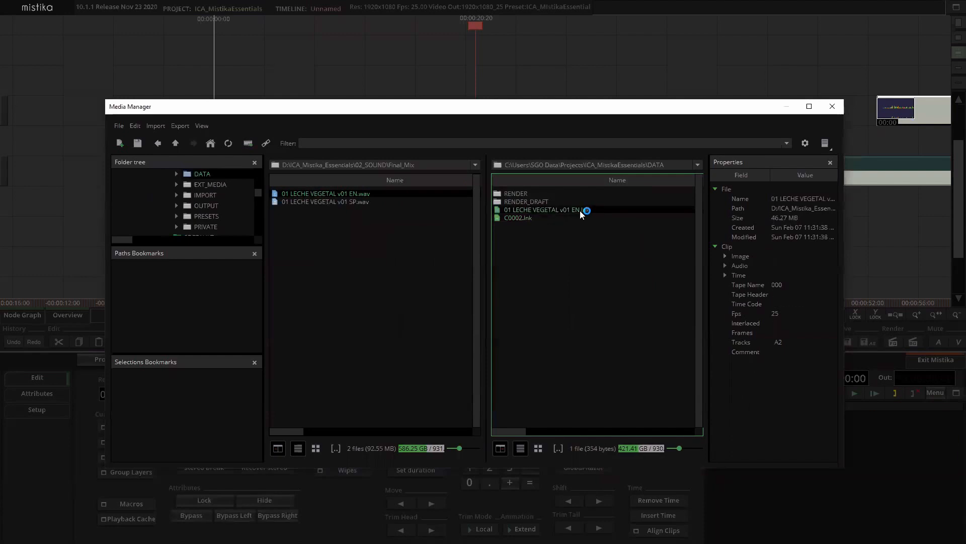
pyautogui.click(522, 217)
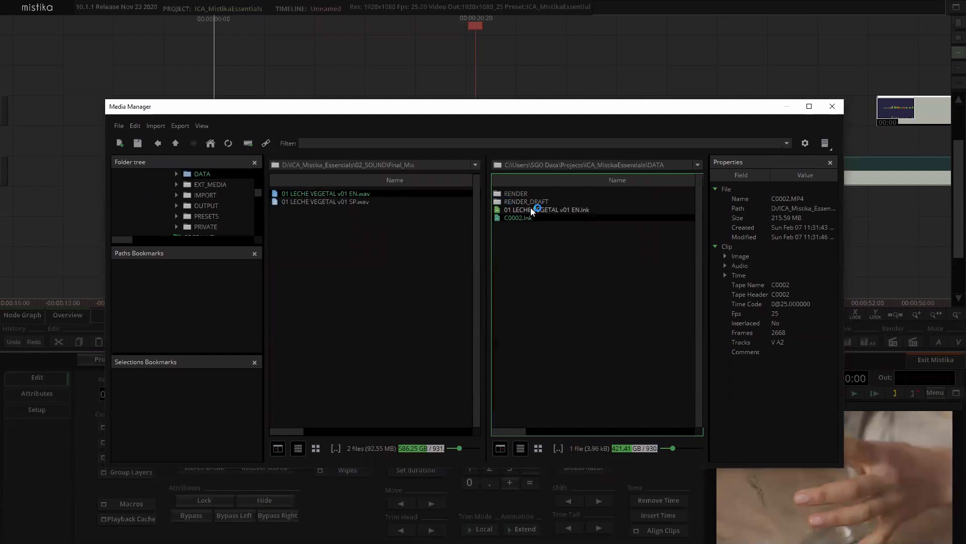
pyautogui.click(551, 211)
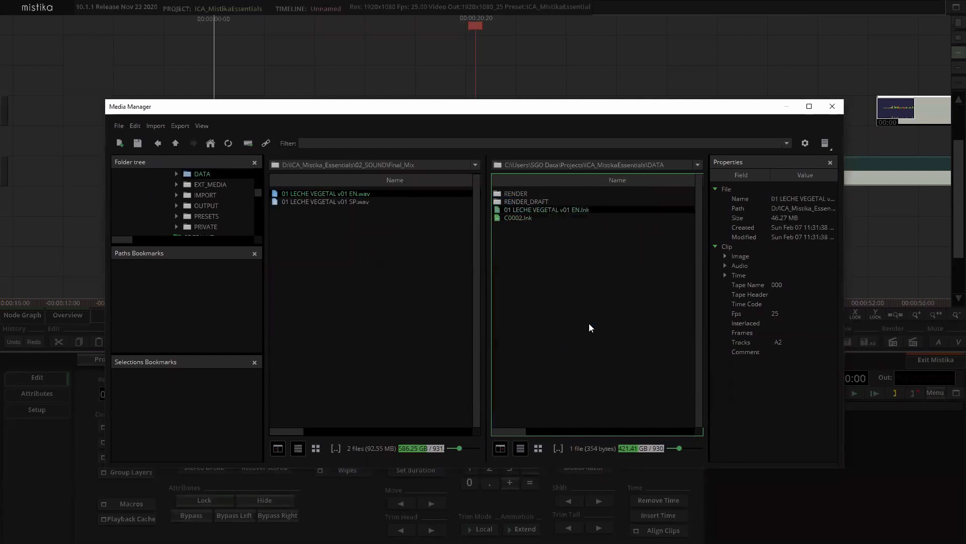
pyautogui.click(562, 254)
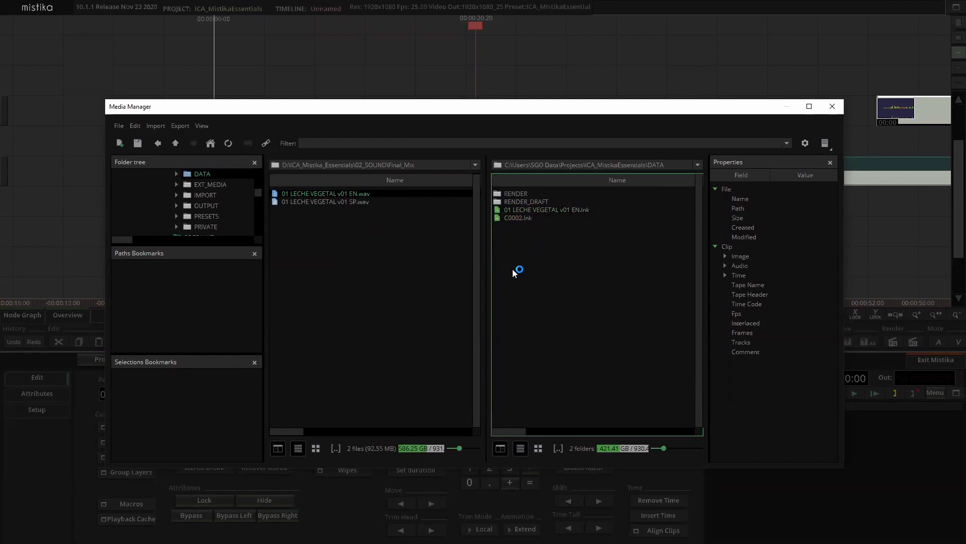
# - Create a new folder named SOUND inside the project's DATA folder
pyautogui.rightClick(520, 249)
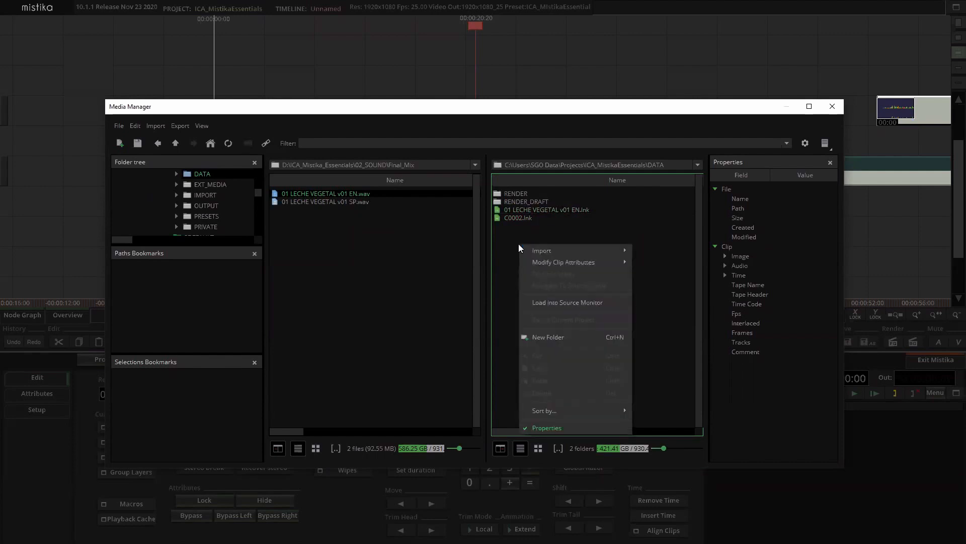
pyautogui.click(548, 336)
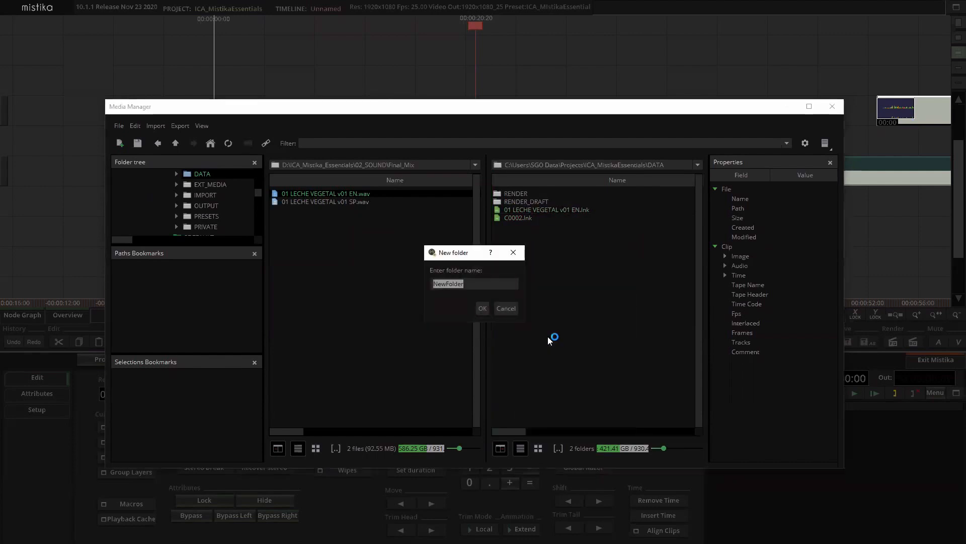
pyautogui.write('SOUND')
pyautogui.click(482, 308)
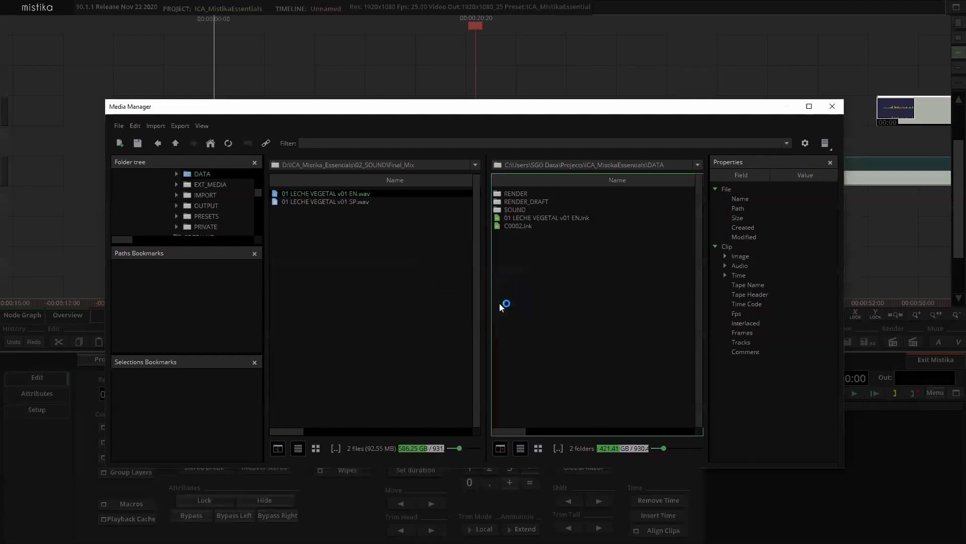
# - Move 01 LECHE VEGETAL v01 EN.lnk from DATA into the SOUND folder and return to DATA
pyautogui.rightClick(523, 217)
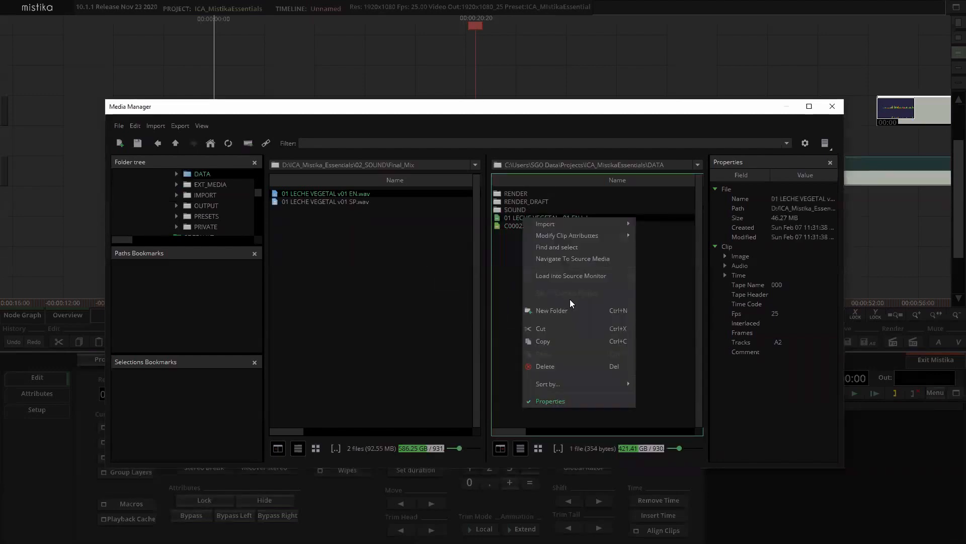
pyautogui.click(557, 328)
pyautogui.doubleClick(522, 212)
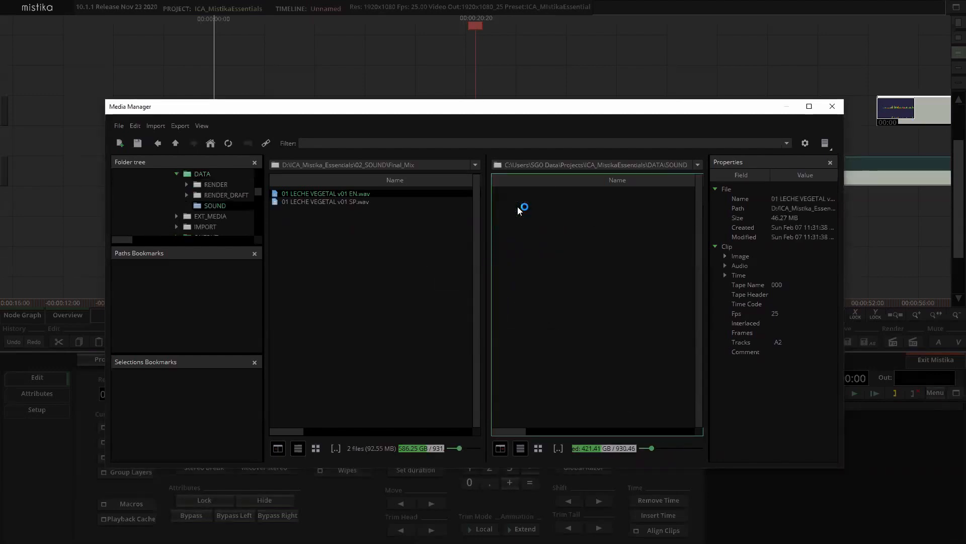
pyautogui.rightClick(517, 206)
pyautogui.click(558, 341)
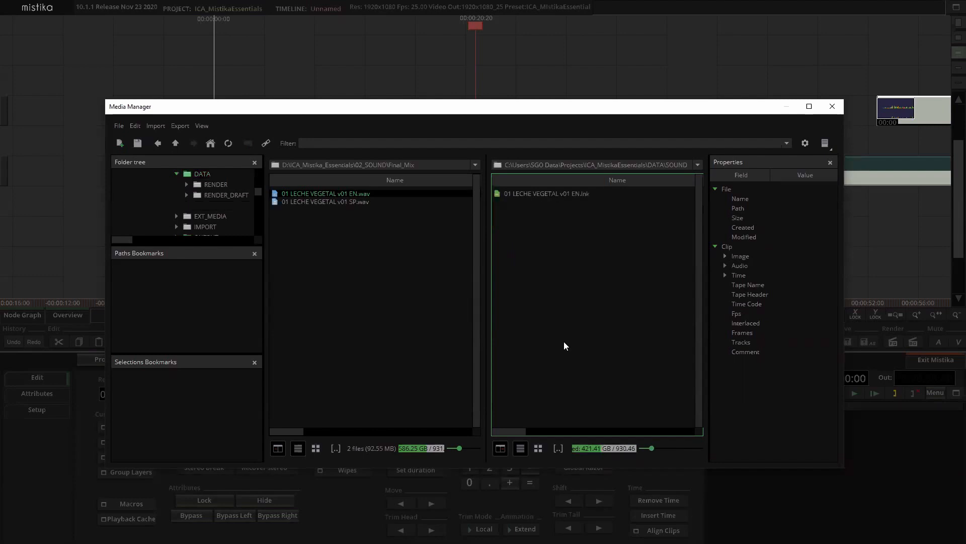
pyautogui.click(175, 143)
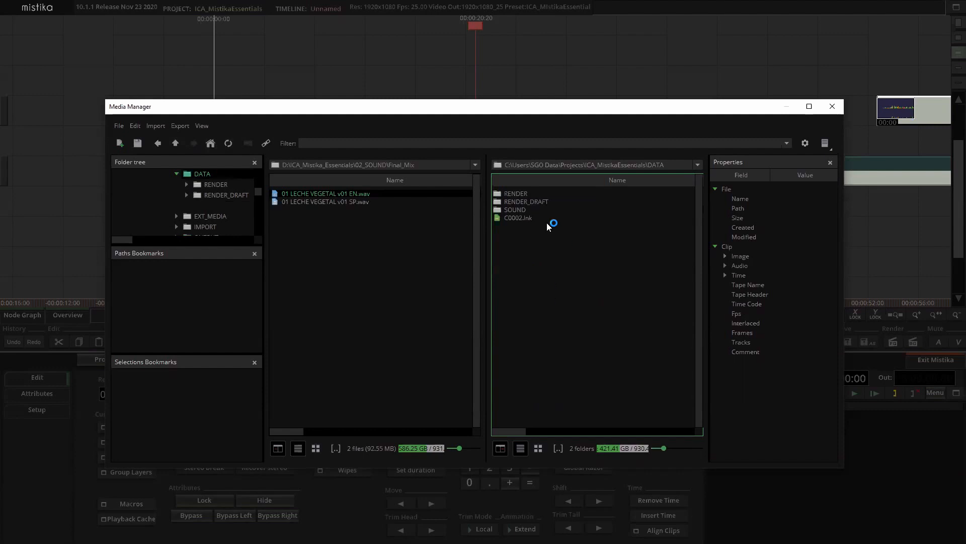
pyautogui.click(506, 210)
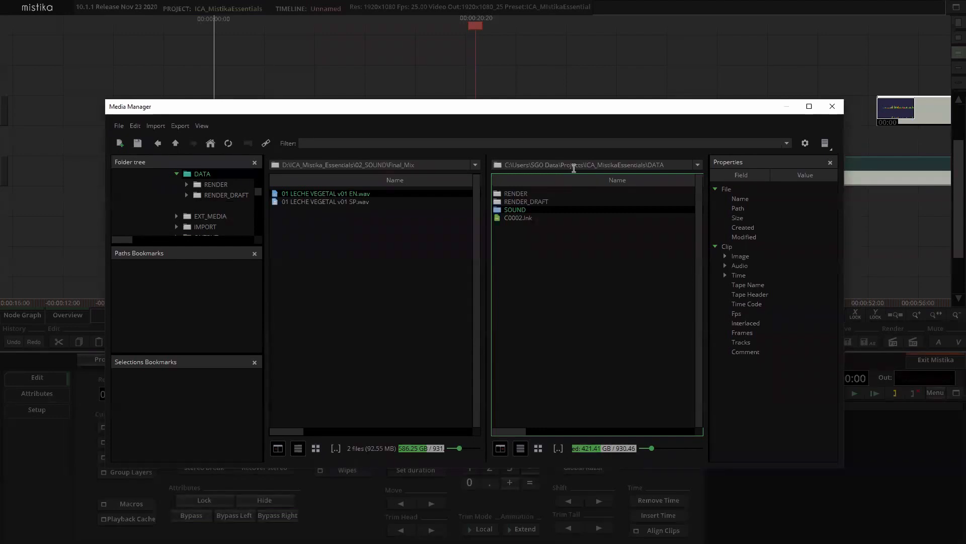
pyautogui.click(534, 313)
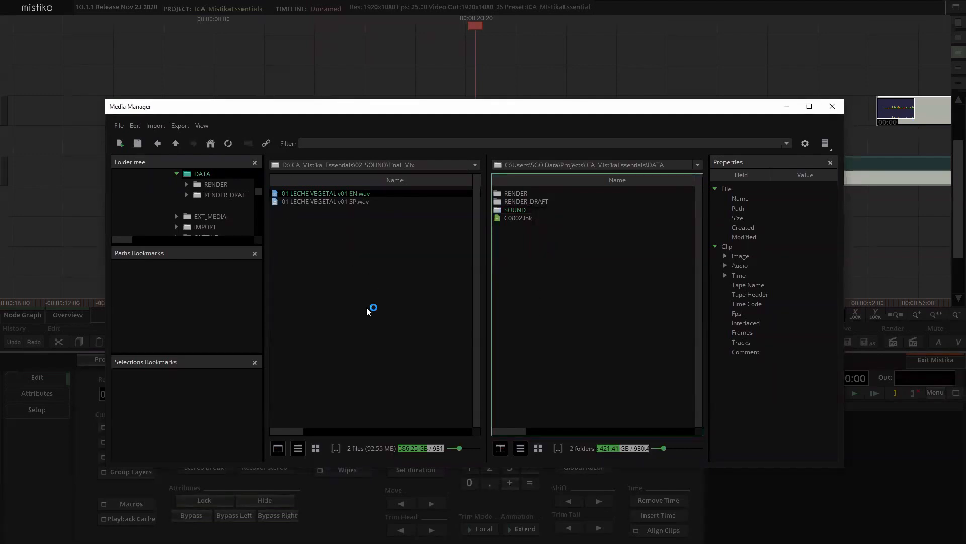
# - Return the source media pane to D:\ICA_Mistika_Essentials and shift the Media Manager window aside
pyautogui.click(371, 308)
pyautogui.click(176, 144)
pyautogui.click(176, 144)
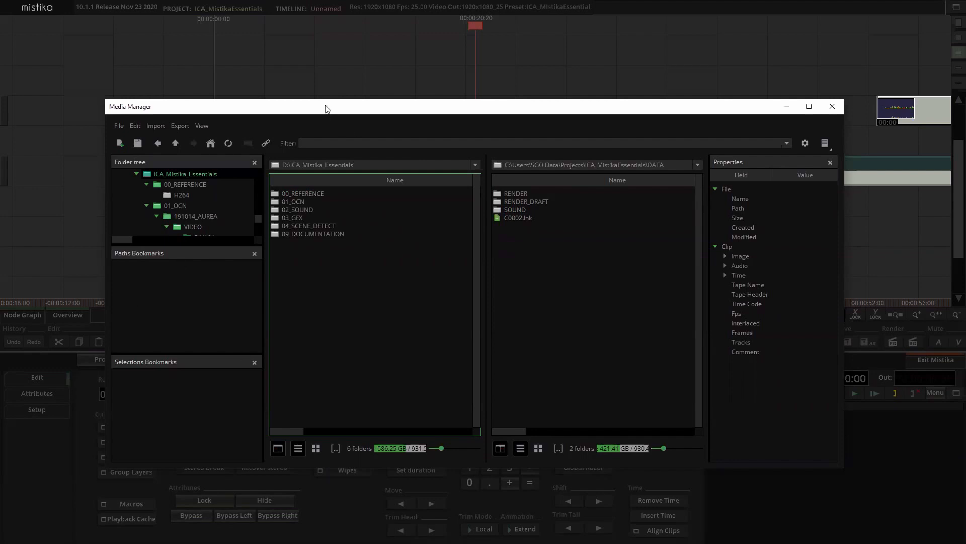
pyautogui.moveTo(334, 110); pyautogui.dragTo(412, 96)
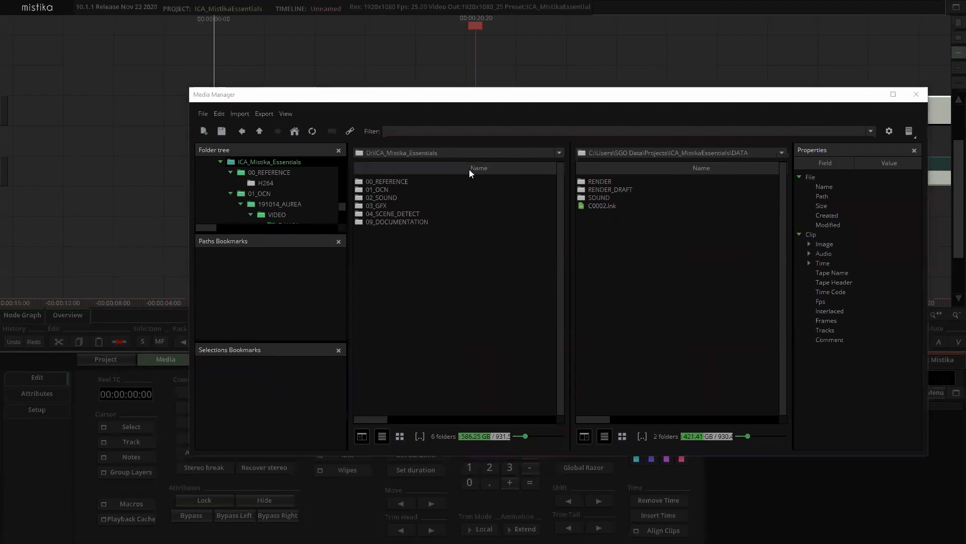
# - Close and reopen the Media Manager, and move C0002.lnk from DATA into the SOUND folder
pyautogui.click(916, 94)
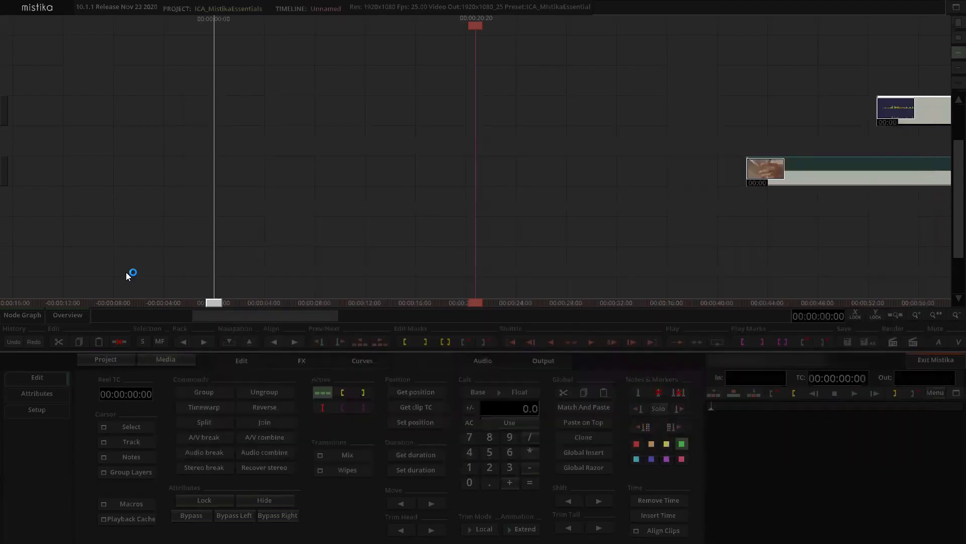
pyautogui.click(159, 359)
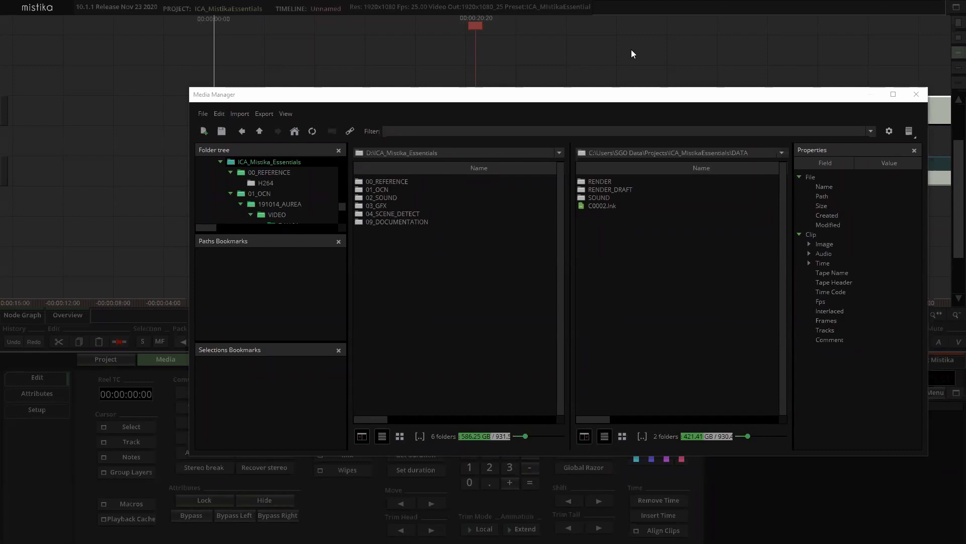
pyautogui.click(602, 206)
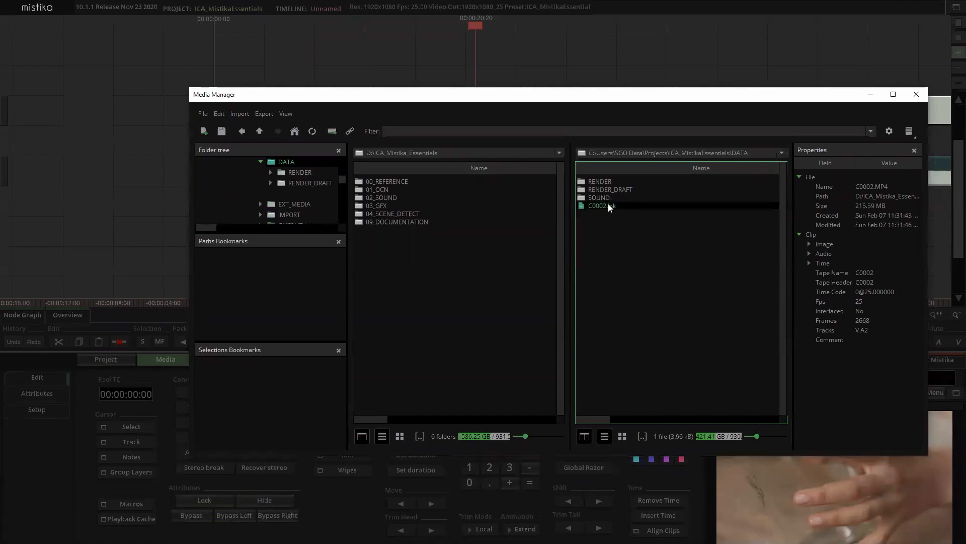
pyautogui.moveTo(606, 203); pyautogui.dragTo(613, 195)
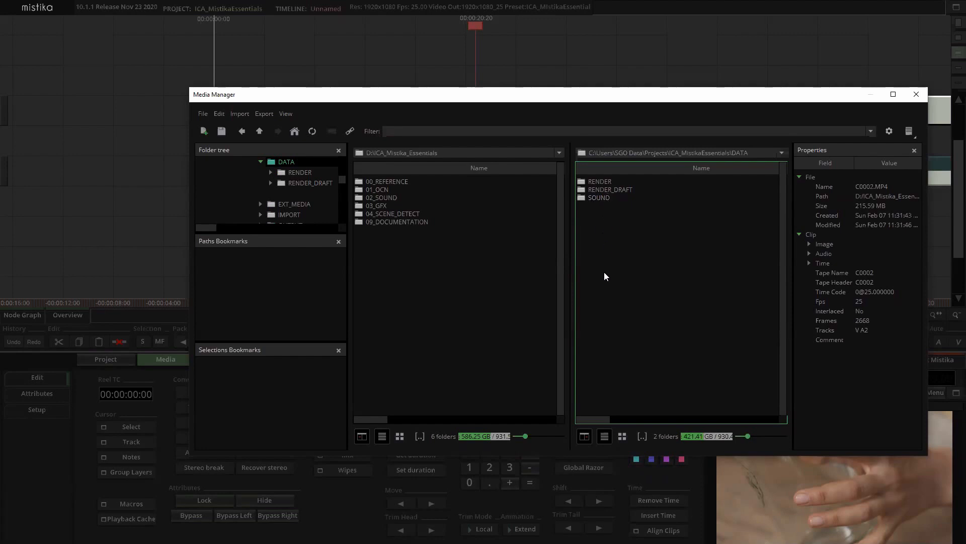
pyautogui.doubleClick(603, 197)
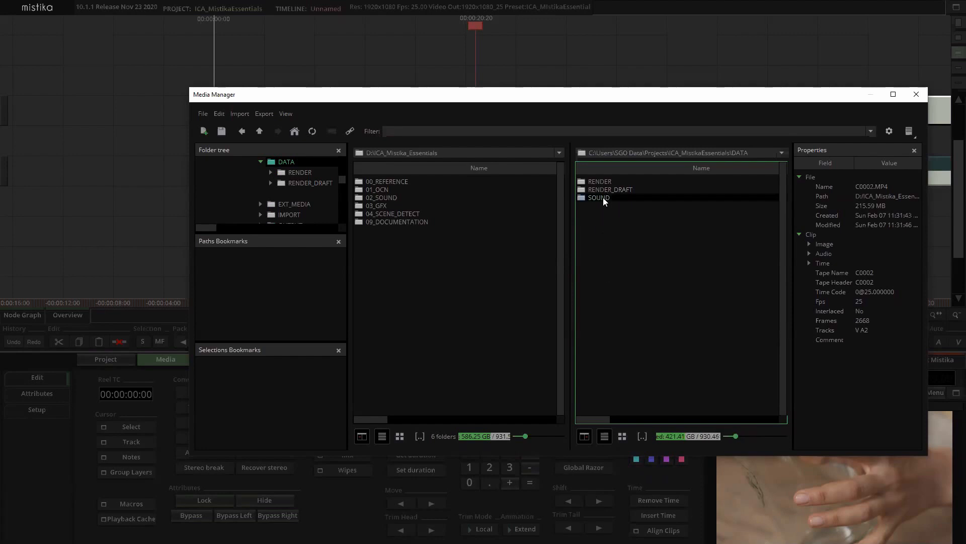
pyautogui.click(260, 132)
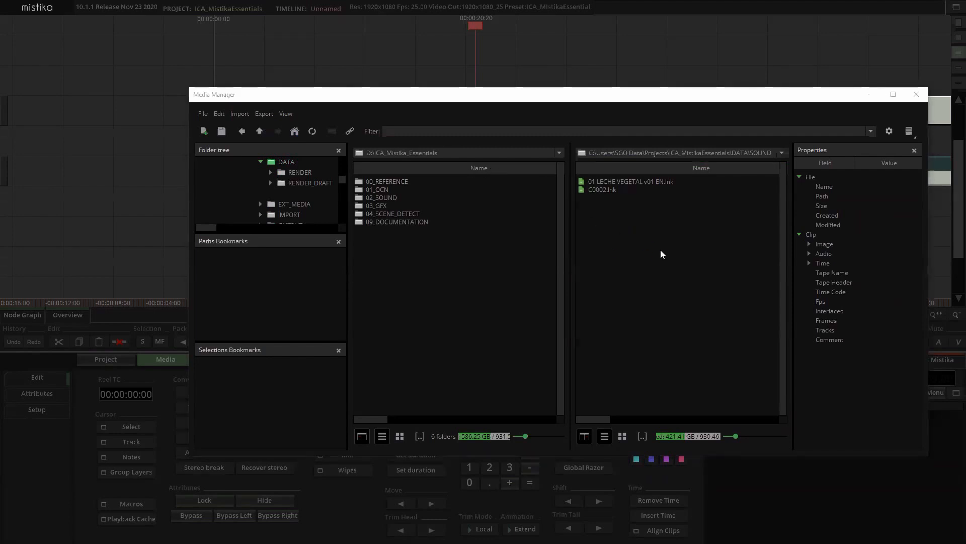
# - Delete the SOUND folder from DATA together with the media links inside it
pyautogui.click(258, 133)
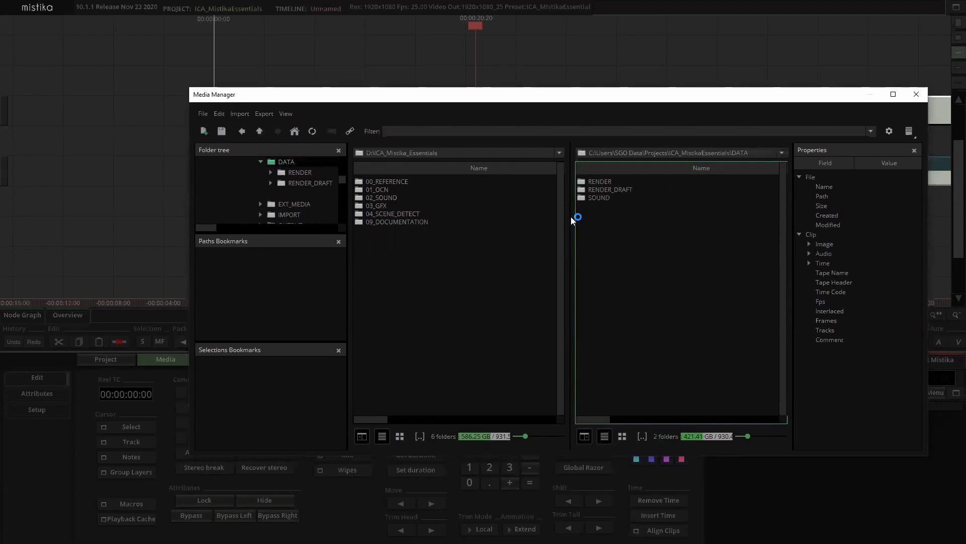
pyautogui.rightClick(601, 196)
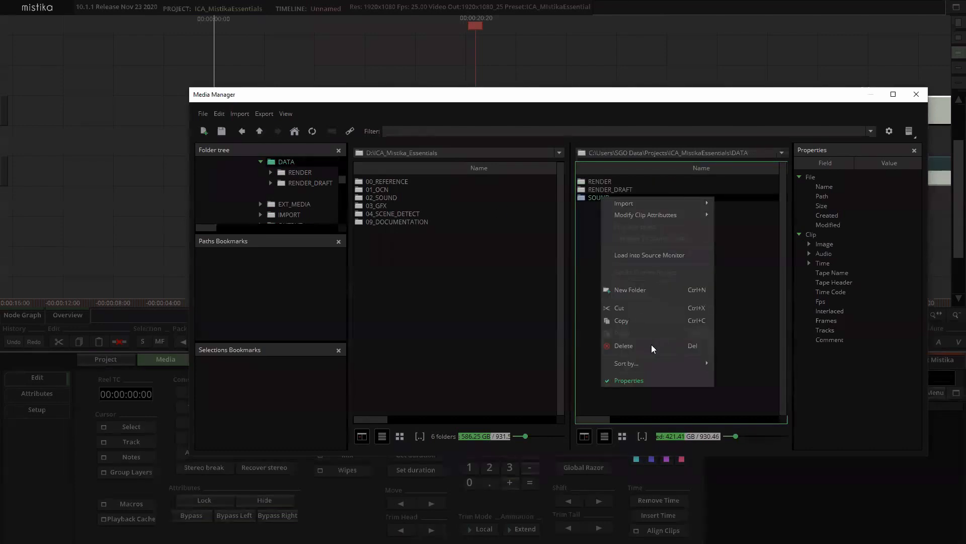
pyautogui.click(643, 345)
pyautogui.click(421, 158)
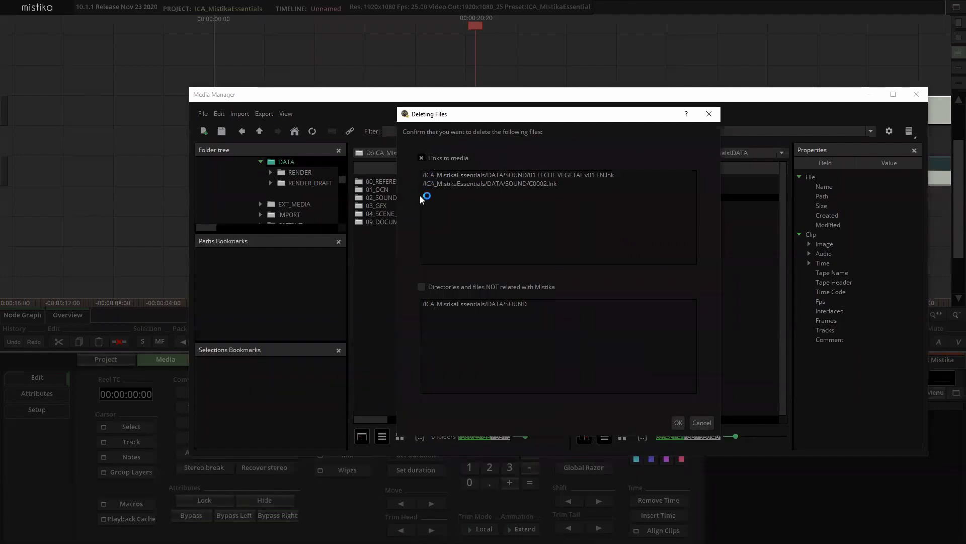
pyautogui.click(425, 283)
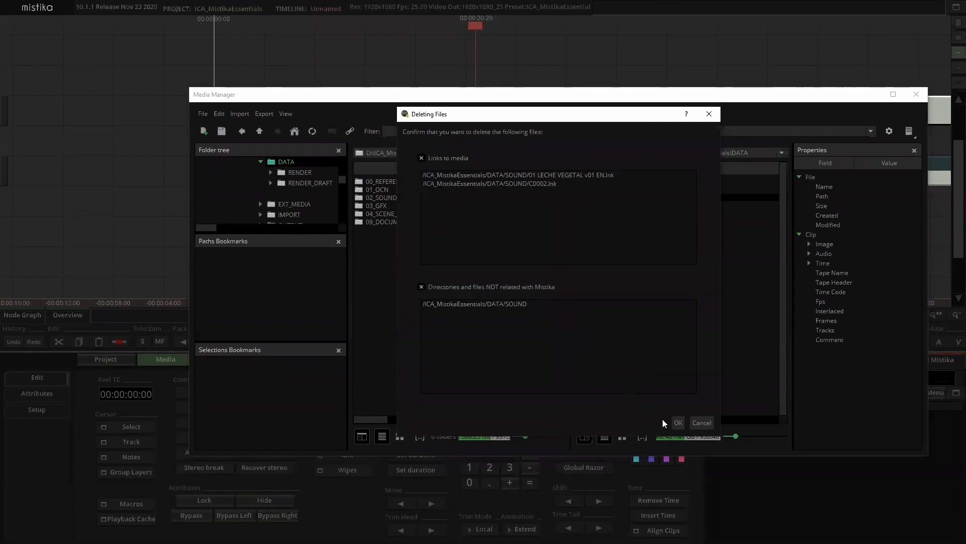
pyautogui.click(677, 423)
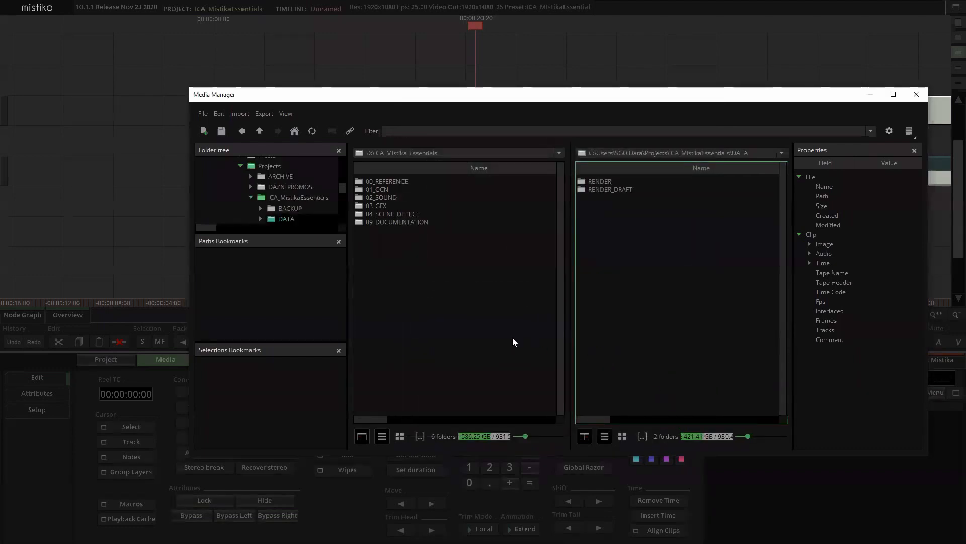
# - Move the Media Manager window aside and clear the loaded clips from the timeline
pyautogui.moveTo(462, 94); pyautogui.dragTo(336, 133)
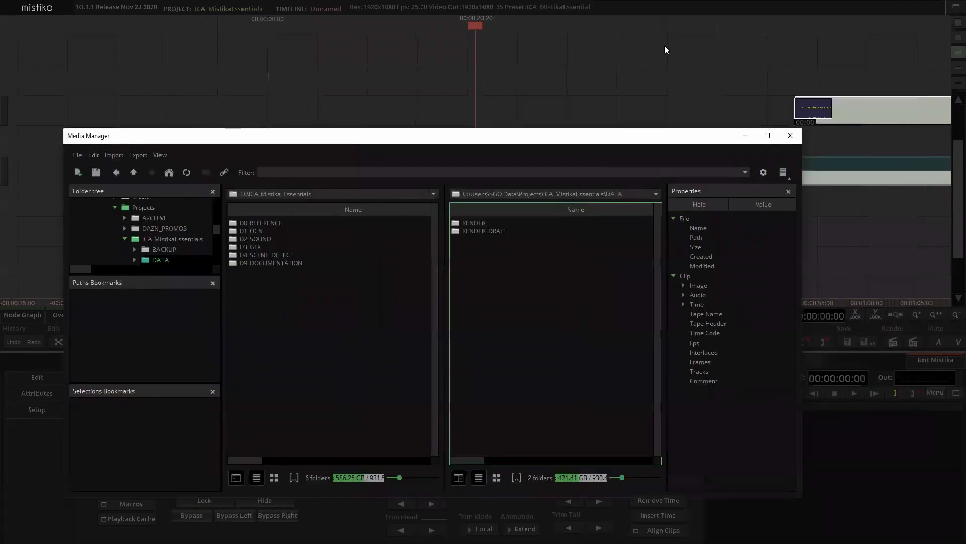
pyautogui.click(883, 259)
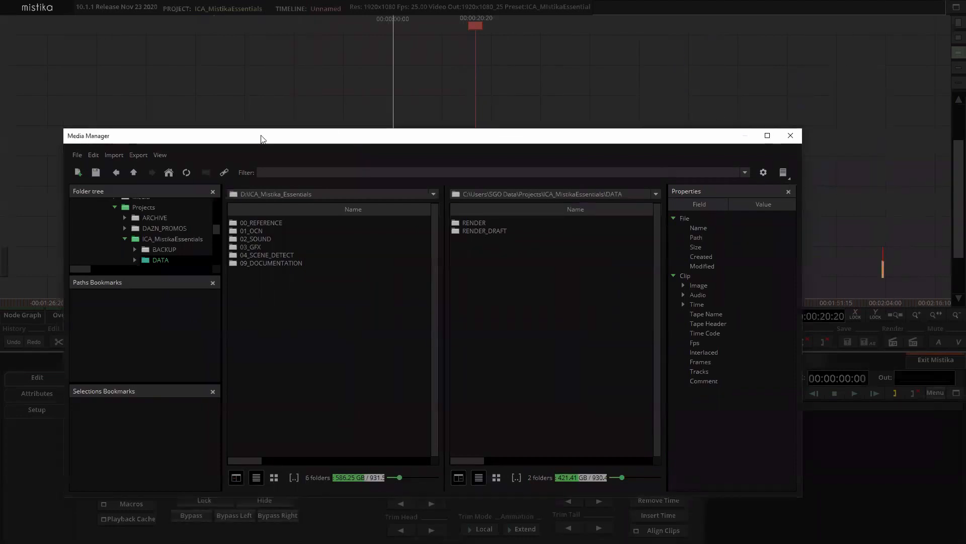
pyautogui.moveTo(263, 136); pyautogui.dragTo(306, 123)
# - Go up to D:\ in the source pane and start importing all media from the ICA_Mistika_Essentials folder
pyautogui.click(321, 299)
pyautogui.click(180, 163)
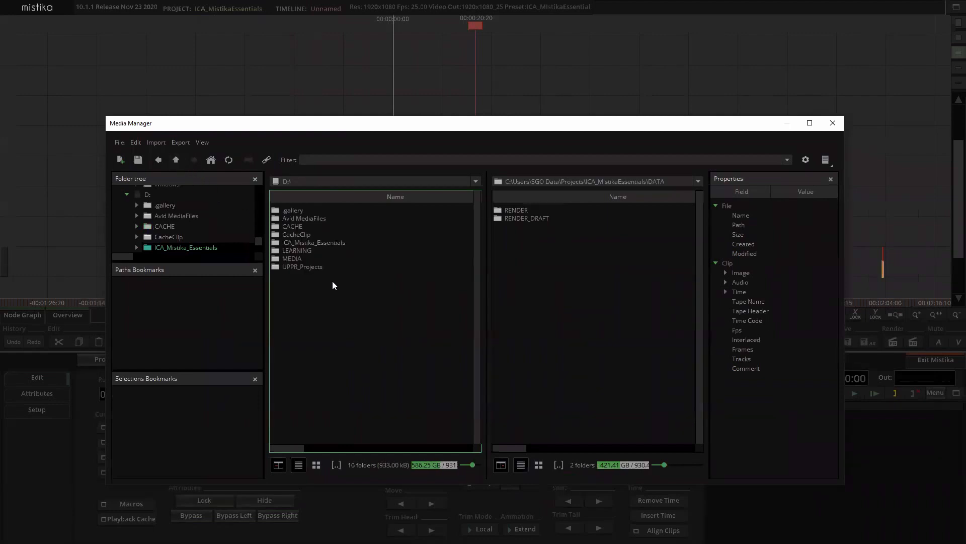
pyautogui.doubleClick(297, 244)
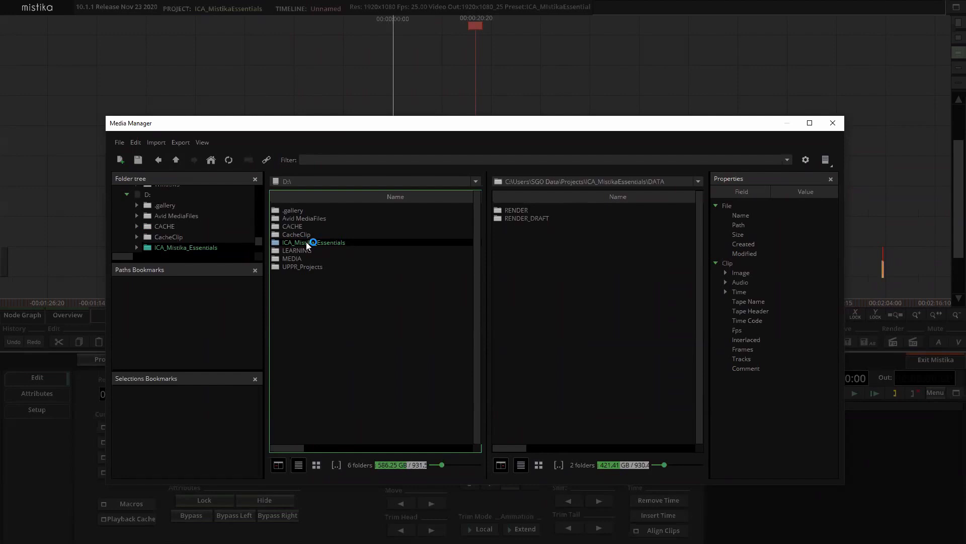
pyautogui.rightClick(306, 241)
pyautogui.moveTo(348, 251)
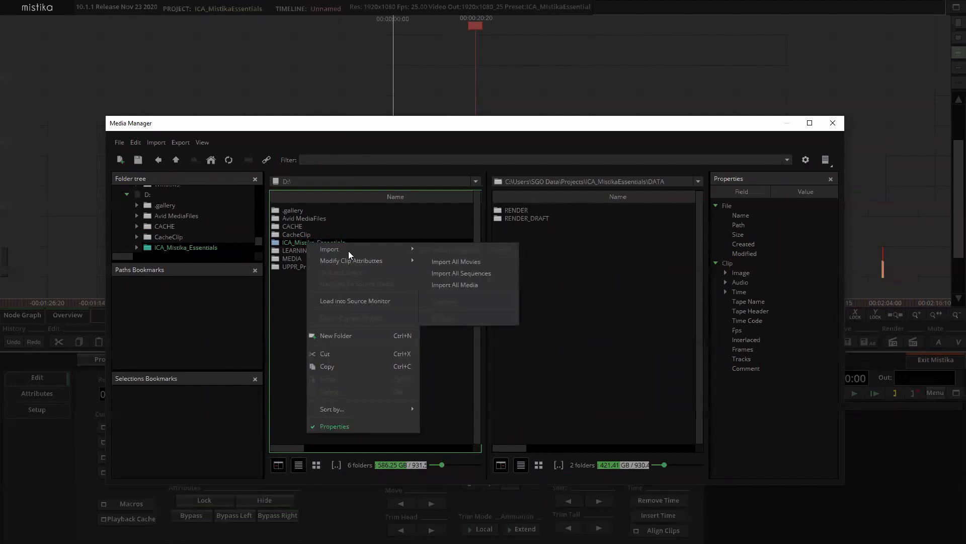
pyautogui.click(476, 284)
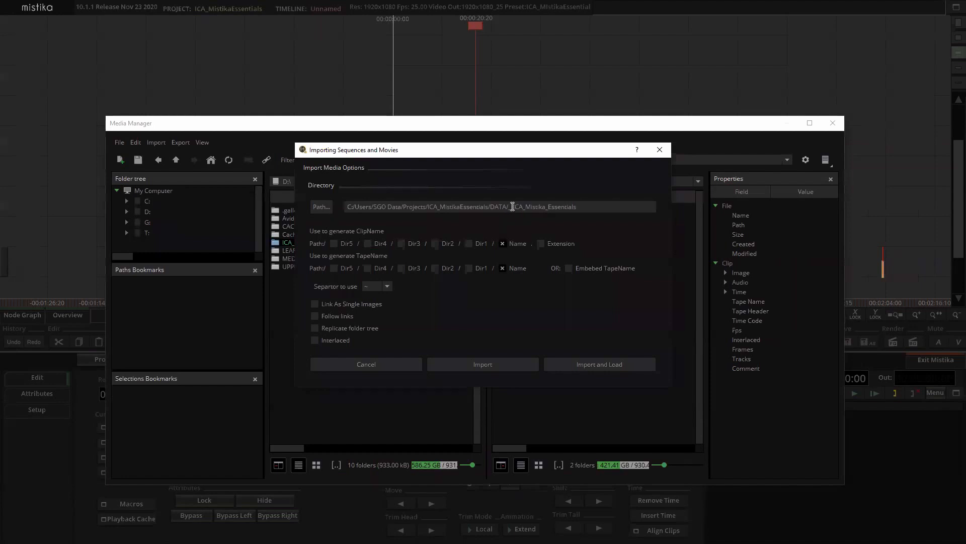
# - Correct the import directory to DATA/ICA_Mistika_Essentials, enable Replicate folder tree and run the import without loading
pyautogui.click(515, 206)
pyautogui.press('BackSpace')
pyautogui.click(487, 363)
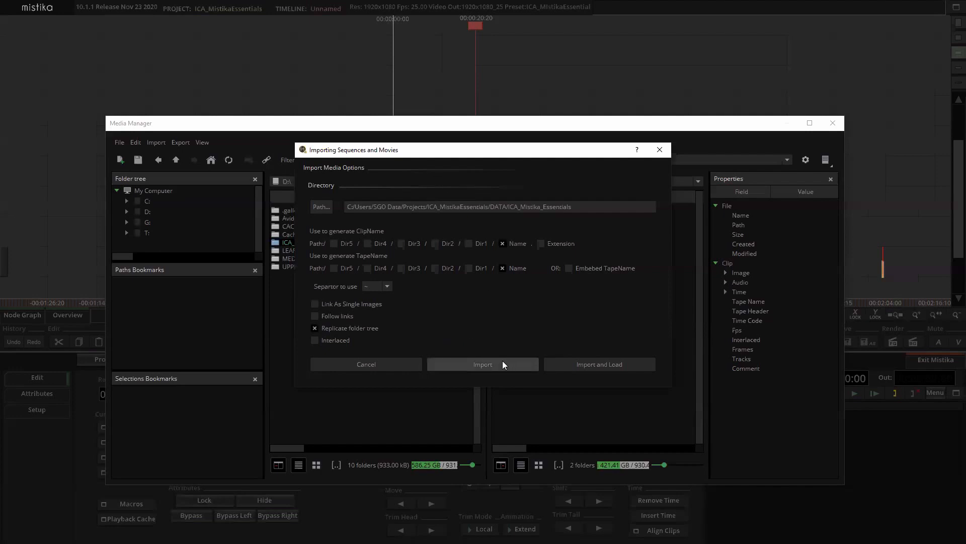
pyautogui.click(582, 366)
pyautogui.click(512, 364)
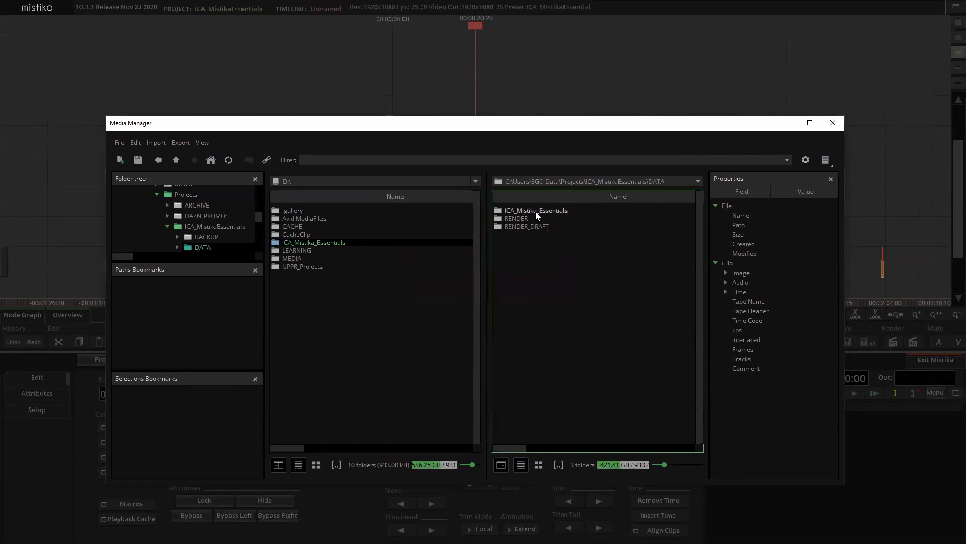
# - Open the imported ICA_Mistika_Essentials folder in DATA and go through its replicated subfolders
pyautogui.doubleClick(536, 211)
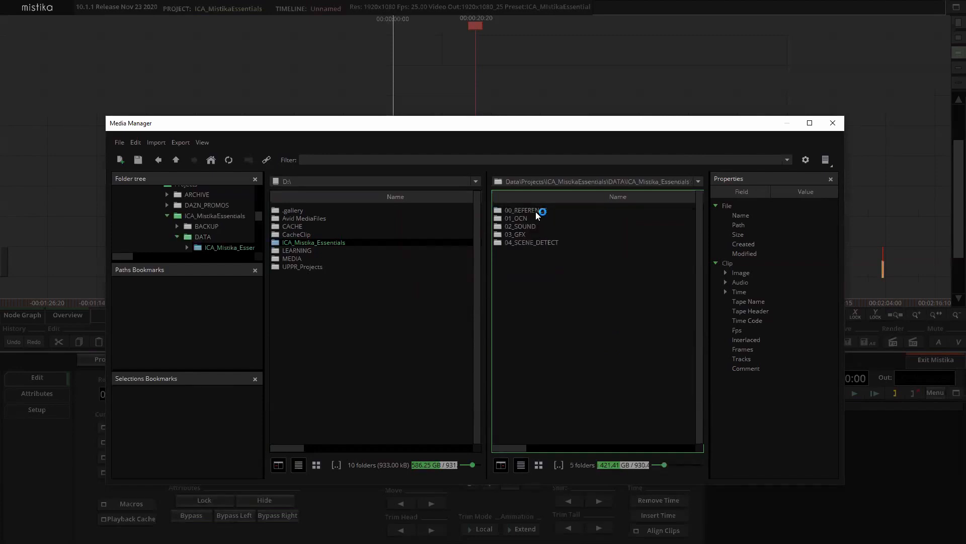
pyautogui.click(525, 218)
pyautogui.click(528, 226)
pyautogui.click(521, 236)
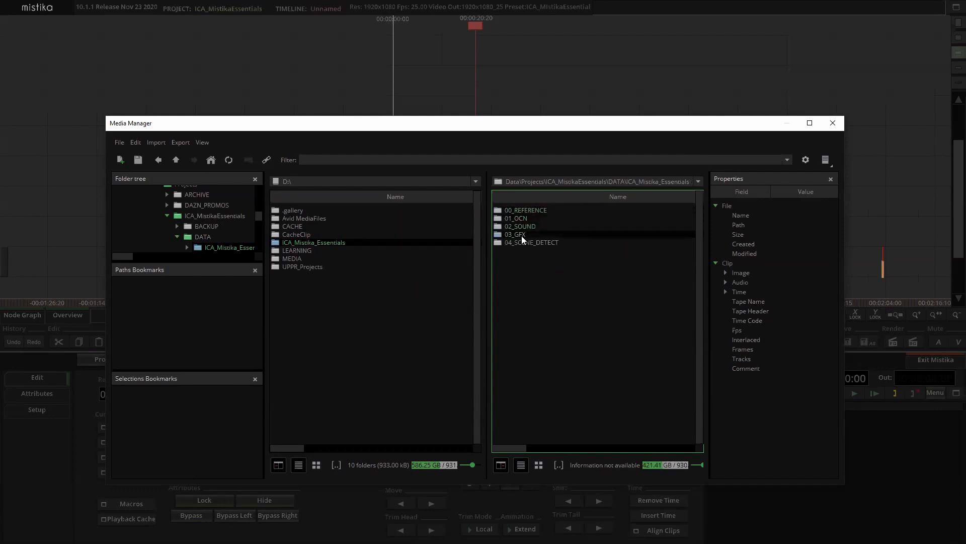
pyautogui.click(528, 244)
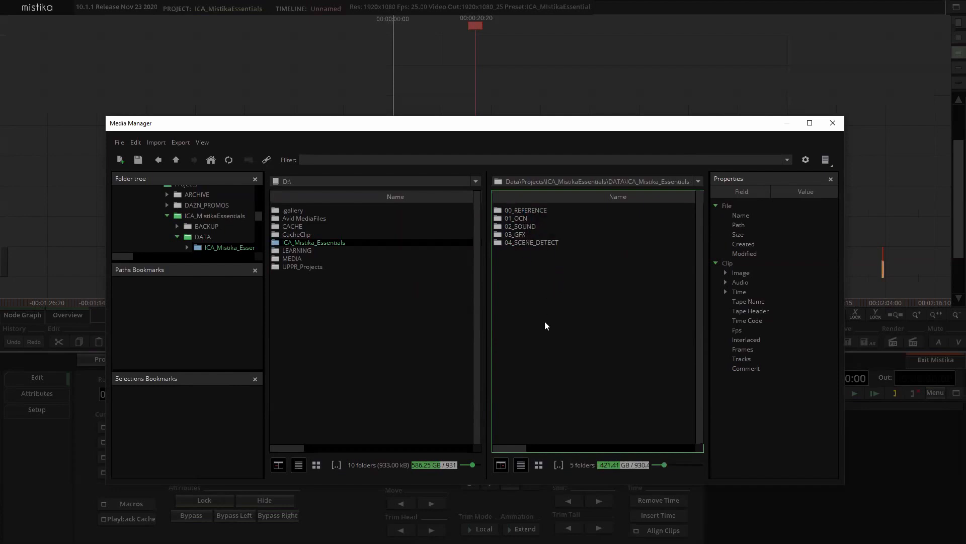
# - Preview the graphic link in the BUG folder of 03_GFX and return to 03_GFX
pyautogui.doubleClick(518, 234)
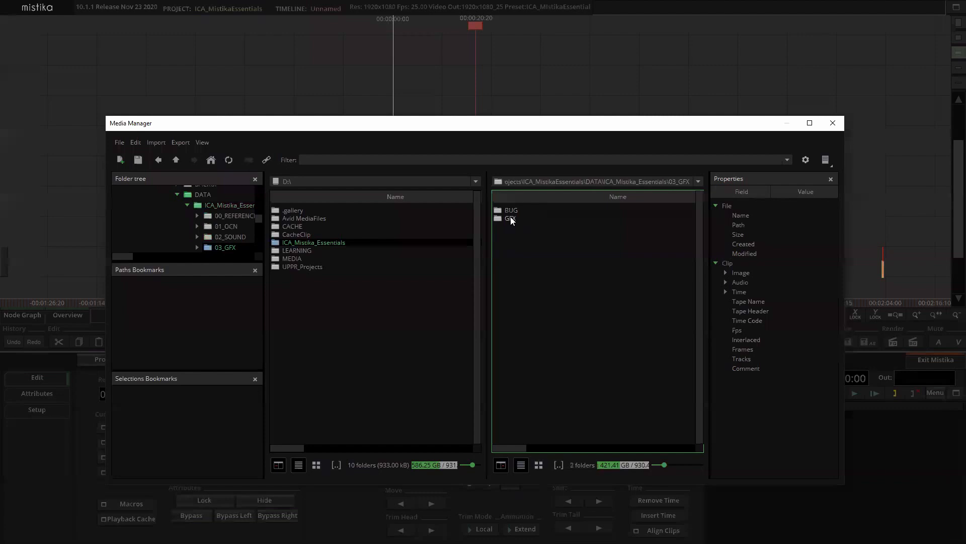
pyautogui.click(513, 220)
pyautogui.doubleClick(512, 211)
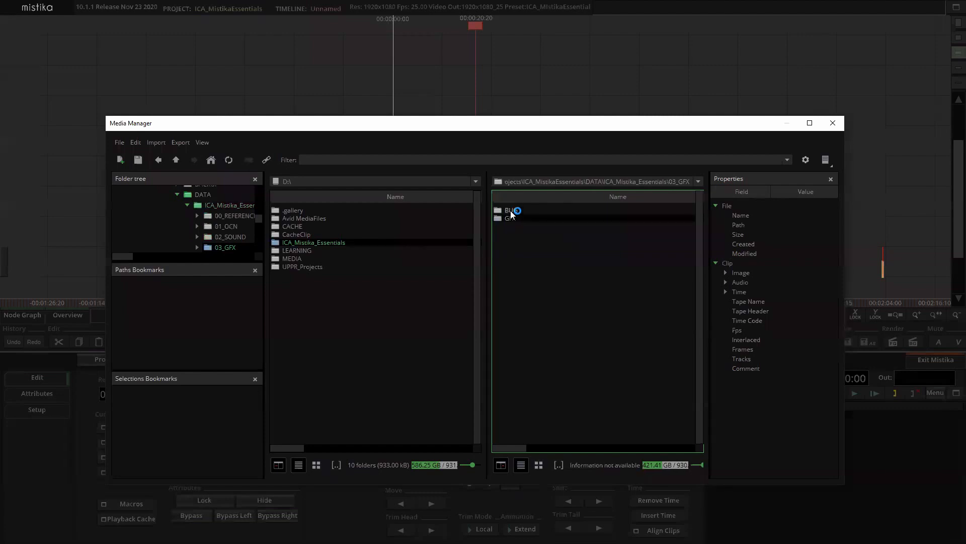
pyautogui.click(557, 212)
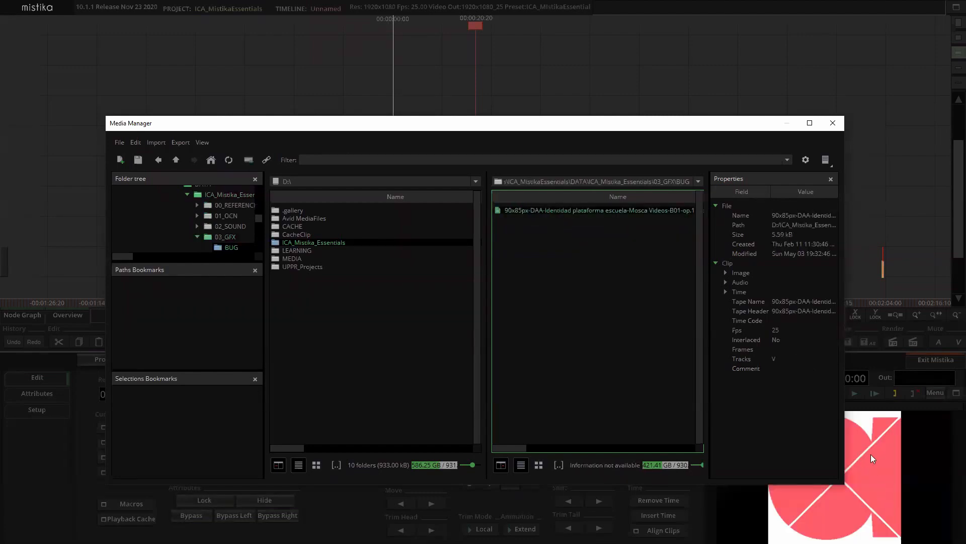
pyautogui.click(175, 164)
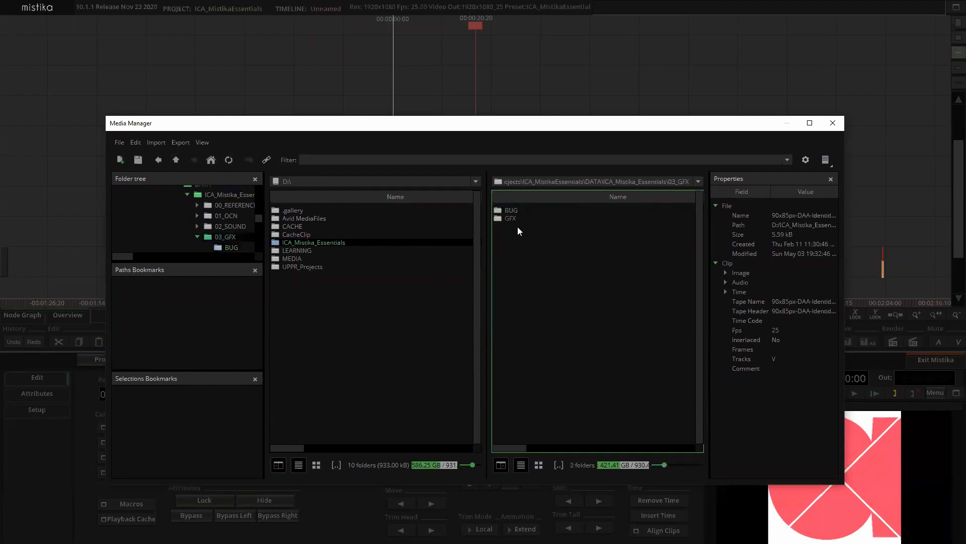
# - Preview the aurea-icons and title links in 03_GFX's GFX folder and return to the imported ICA_Mistika_Essentials folder
pyautogui.doubleClick(510, 219)
pyautogui.click(527, 217)
pyautogui.click(533, 226)
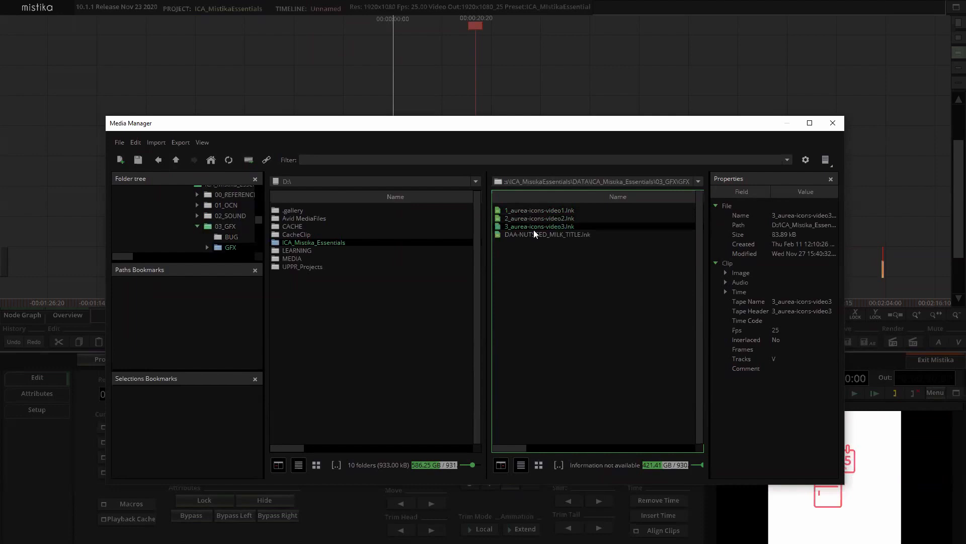
pyautogui.click(534, 232)
pyautogui.click(535, 210)
pyautogui.click(176, 163)
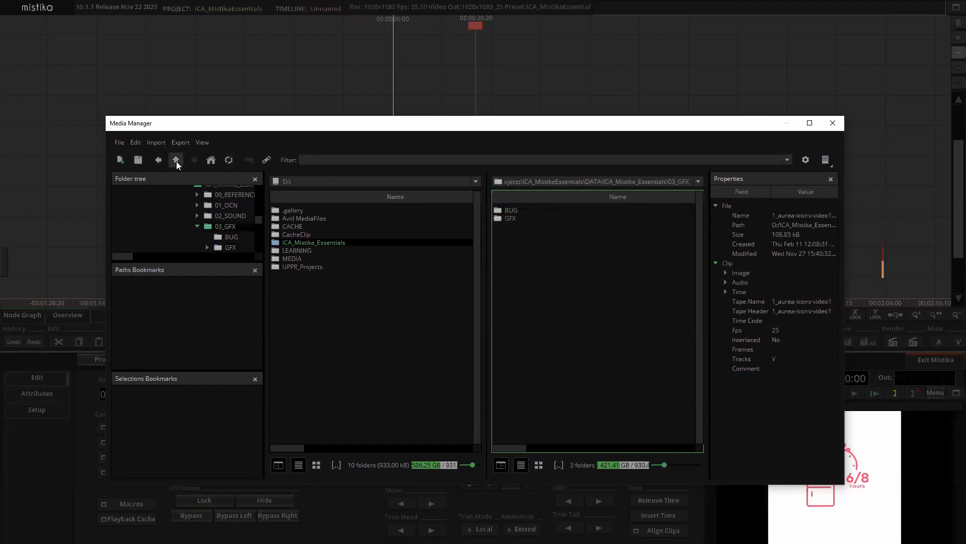
pyautogui.click(177, 161)
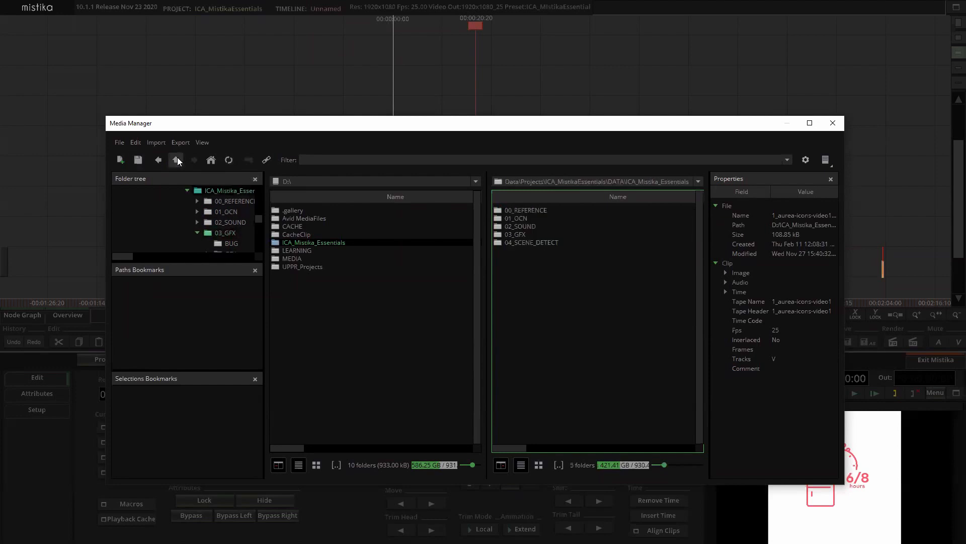
# - Preview AUREA_001.lnk in 04_SCENE_DETECT and shift the Media Manager window to expose the viewer
pyautogui.doubleClick(526, 241)
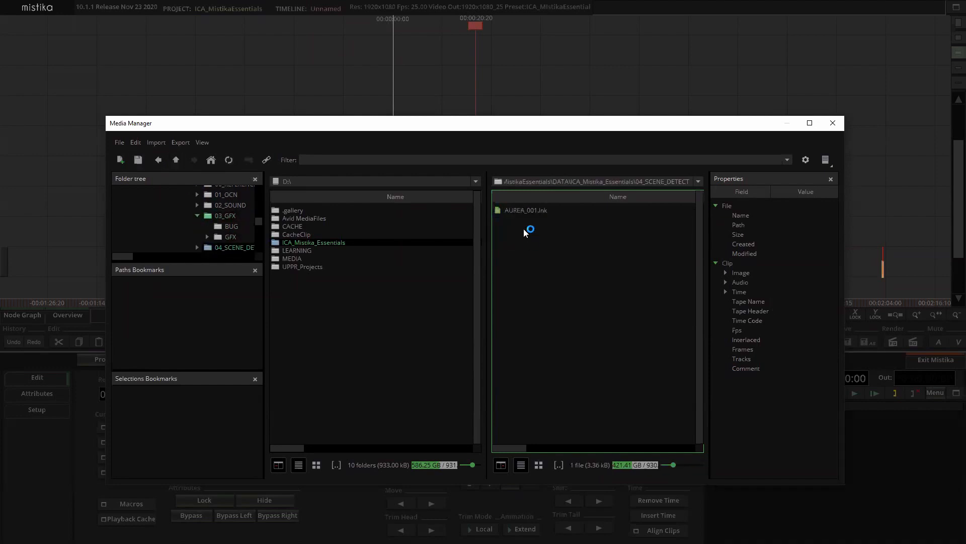
pyautogui.click(514, 211)
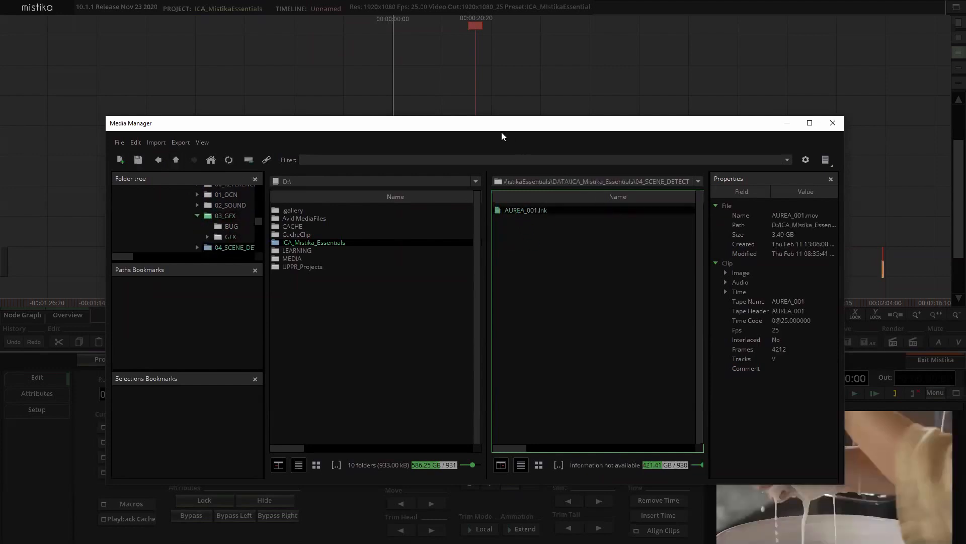
pyautogui.moveTo(501, 132); pyautogui.dragTo(465, 149)
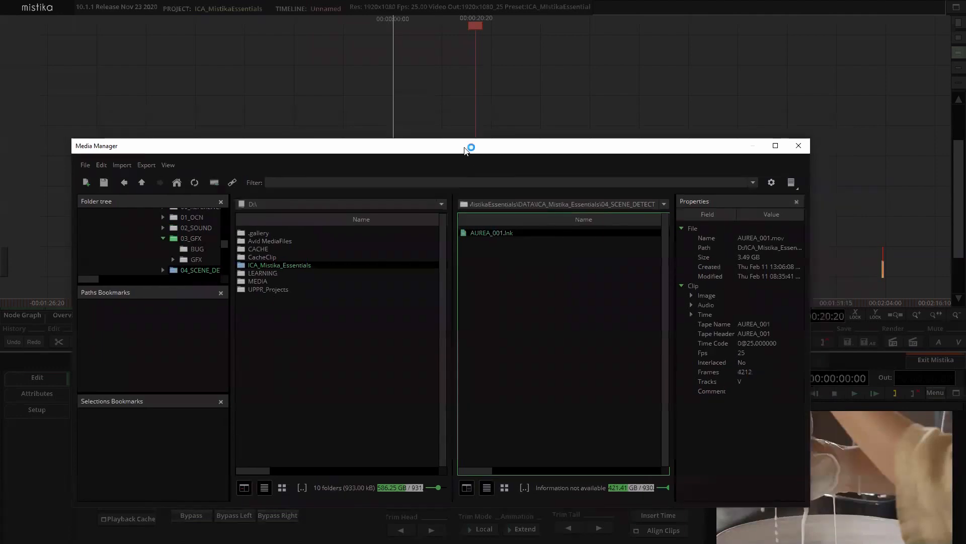
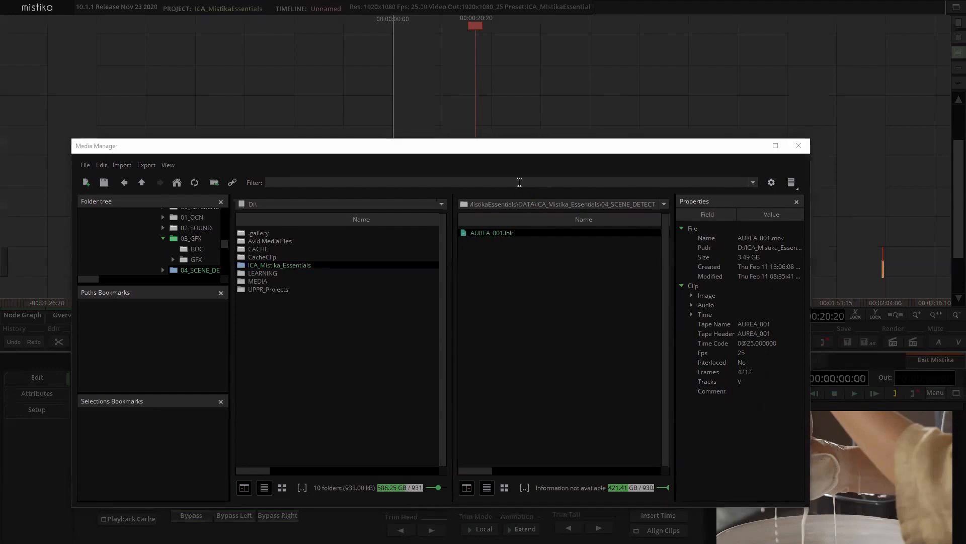
# - Add the ICA_Mistika_Essentials folder on D:\ to the path bookmarks
pyautogui.click(288, 344)
pyautogui.click(271, 266)
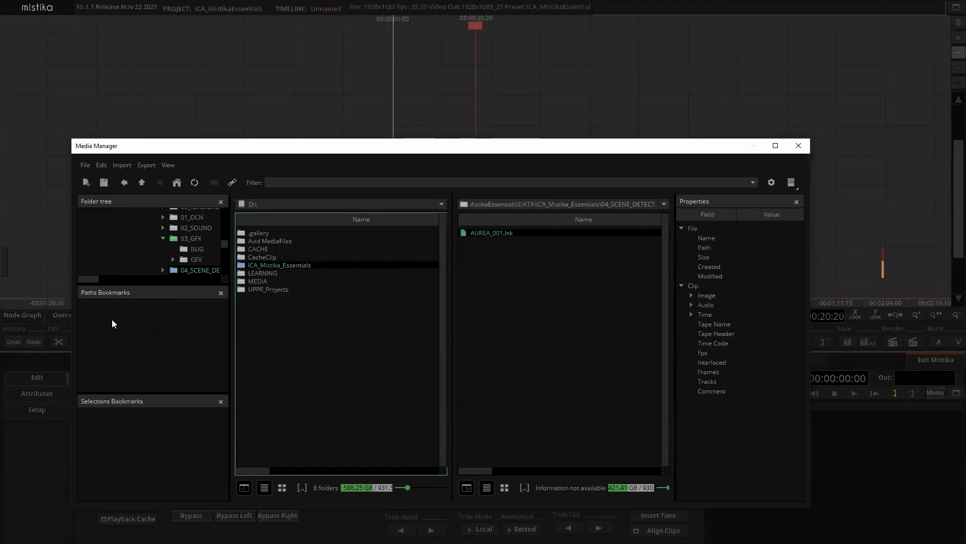
pyautogui.moveTo(112, 320); pyautogui.dragTo(109, 319)
# - Browse the folder tree and show C:\Users\SGO Data in the source pane
pyautogui.moveTo(224, 244); pyautogui.dragTo(222, 232)
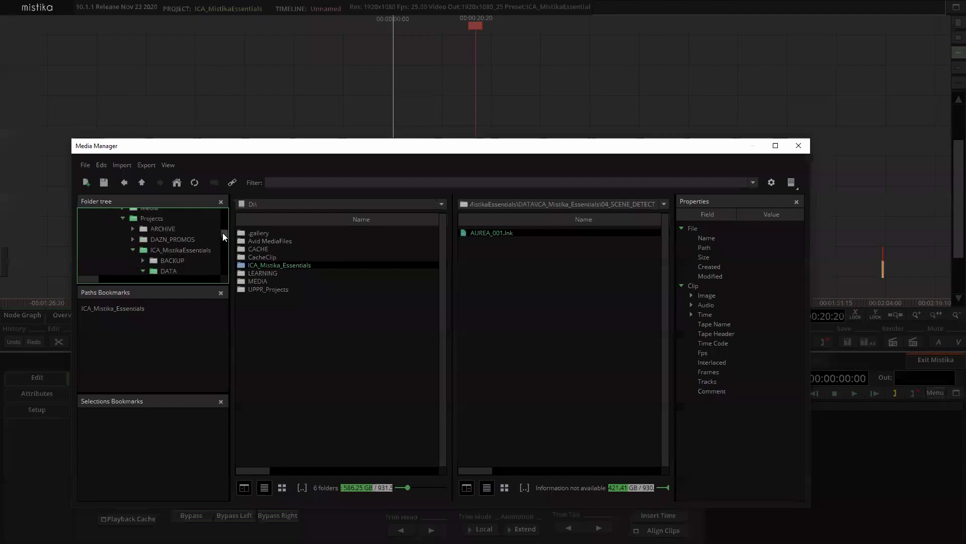
pyautogui.moveTo(225, 228); pyautogui.dragTo(225, 228)
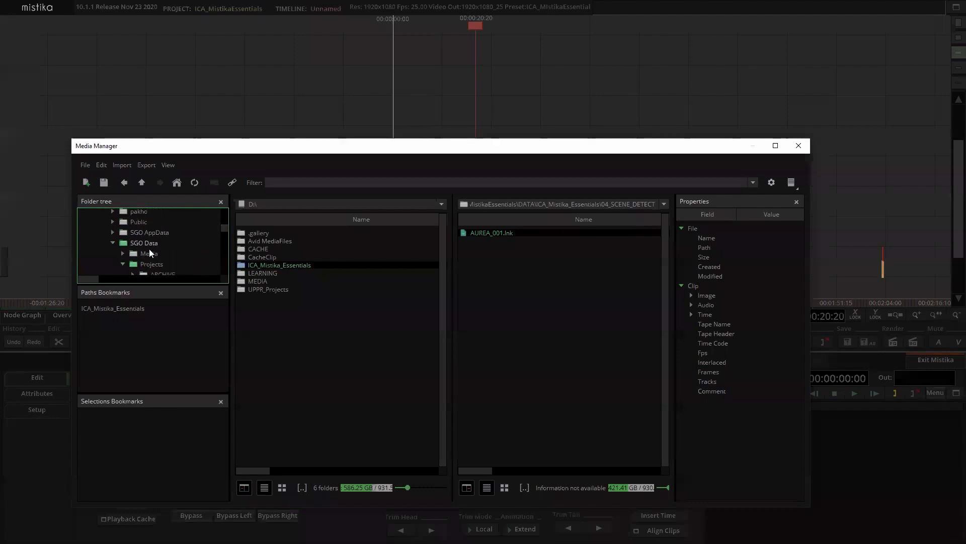
pyautogui.click(263, 315)
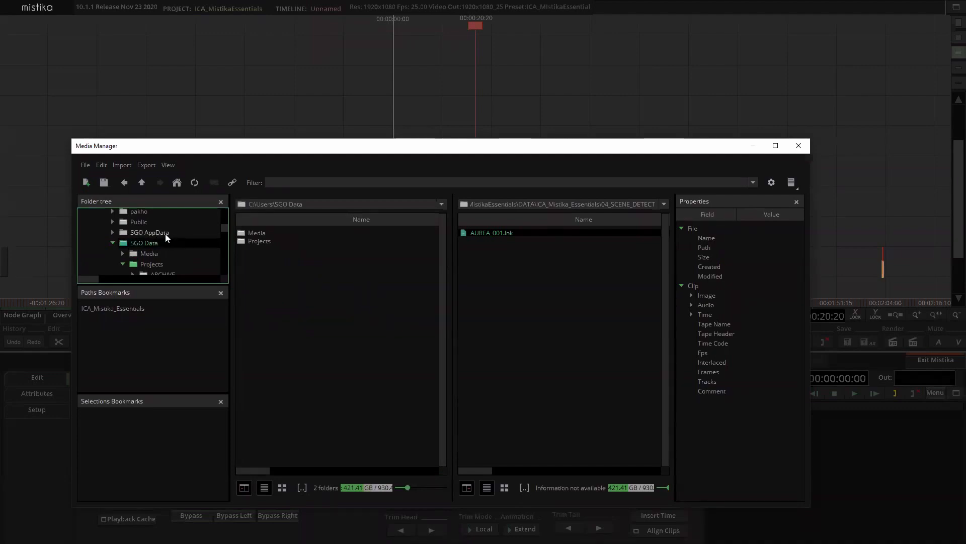
pyautogui.click(333, 287)
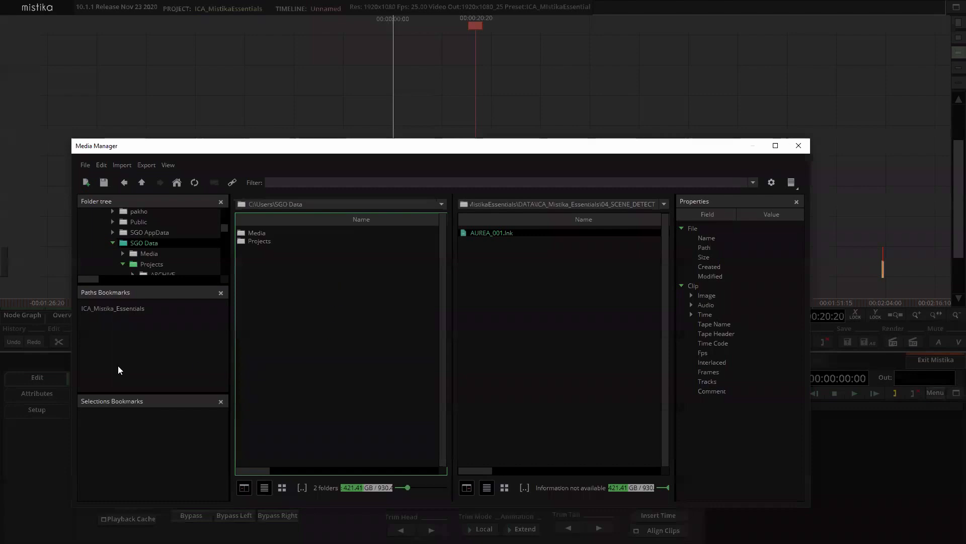
# - Return the source pane to D:\ICA_Mistika_Essentials through its path bookmark
pyautogui.click(110, 309)
pyautogui.doubleClick(108, 309)
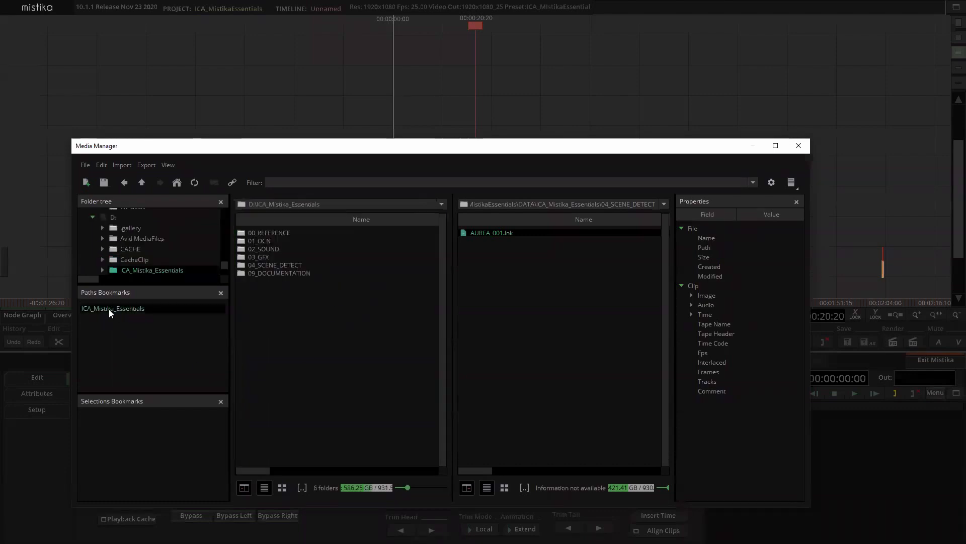
pyautogui.click(337, 364)
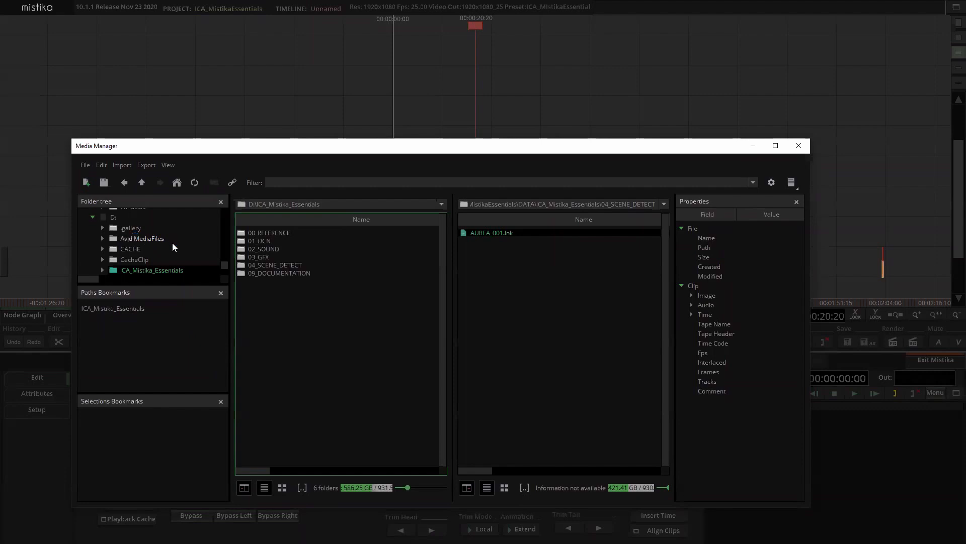
pyautogui.scroll(-1, 157, 260)
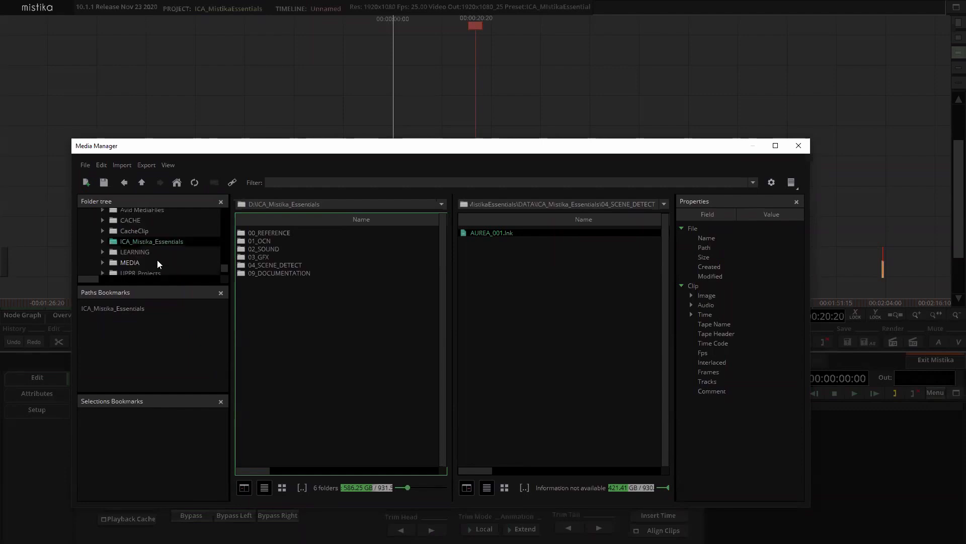
# - Add the D:\MEDIA folder and the C:\Users\SGO Data\Projects folder to the path bookmarks
pyautogui.click(130, 262)
pyautogui.moveTo(131, 261); pyautogui.dragTo(101, 331)
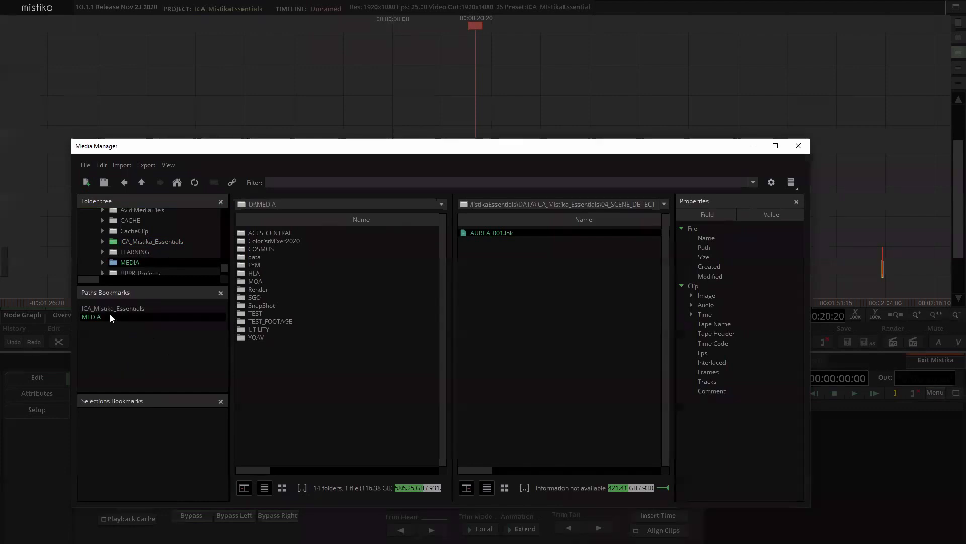
pyautogui.scroll(10, 167, 250)
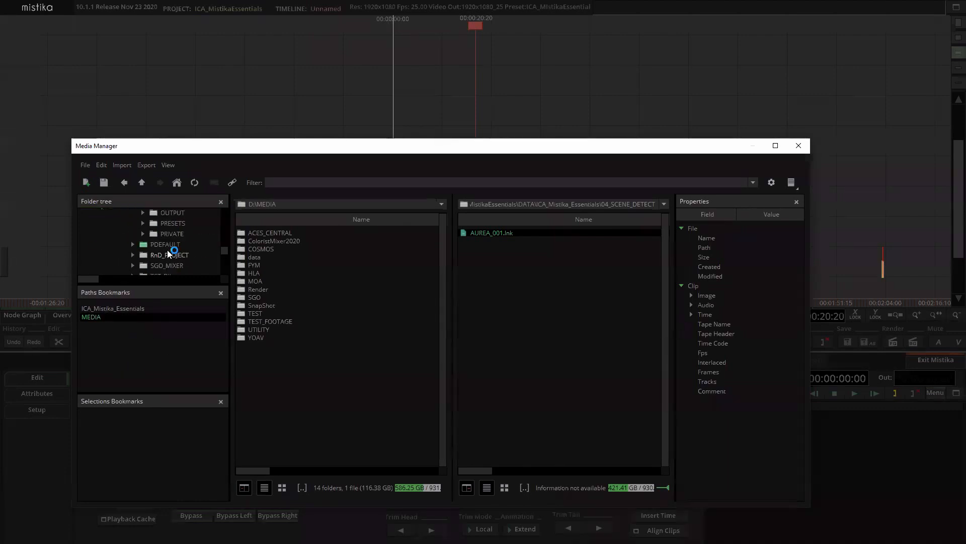
pyautogui.click(555, 297)
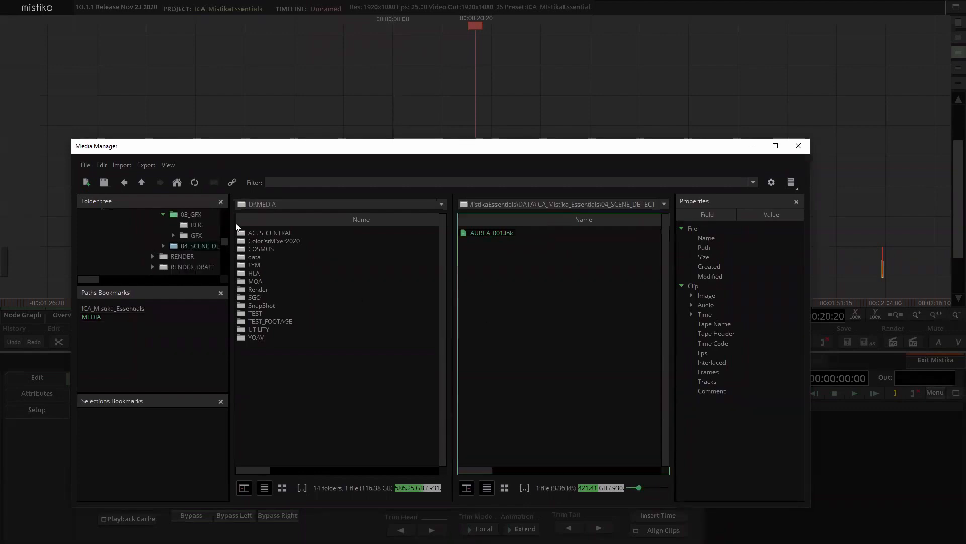
pyautogui.click(141, 183)
pyautogui.click(141, 182)
pyautogui.click(141, 183)
pyautogui.click(142, 183)
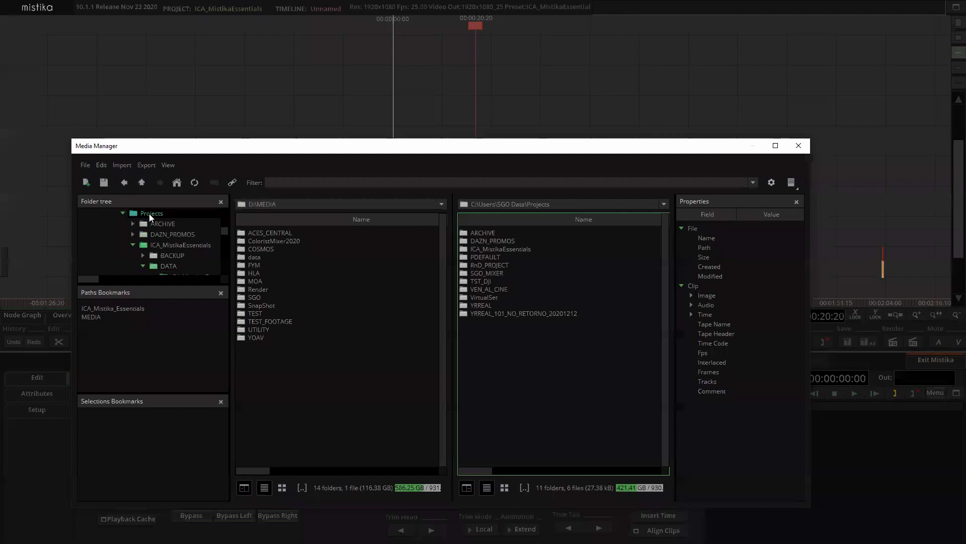
pyautogui.moveTo(147, 213); pyautogui.dragTo(113, 358)
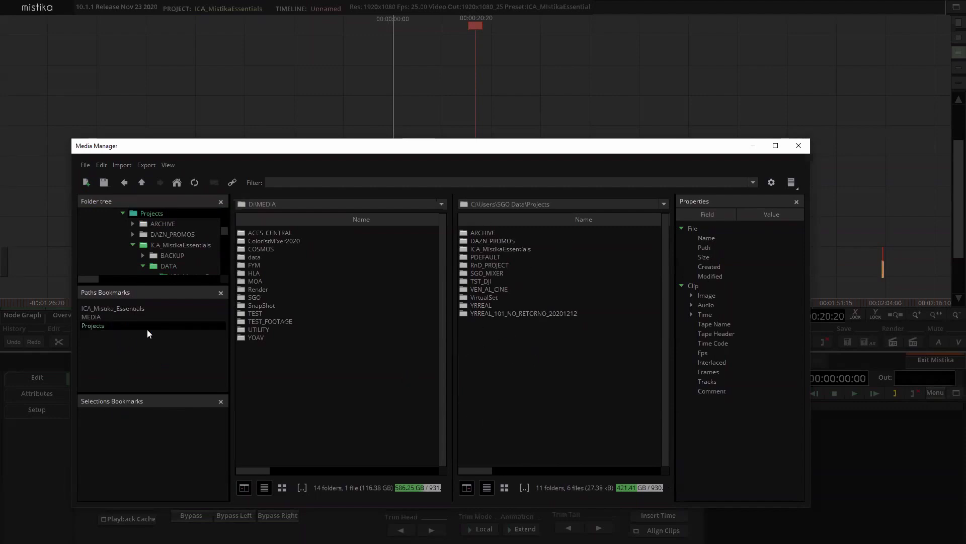
# - Show D:\ICA_Mistika_Essentials in the destination pane through its bookmark, and go up to its parent D:\ to select the folder
pyautogui.click(101, 305)
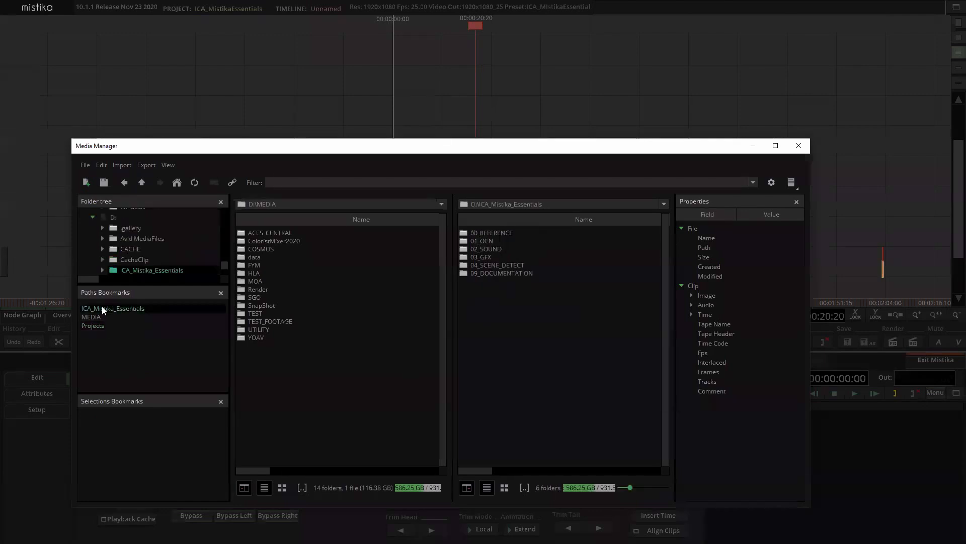
pyautogui.click(582, 331)
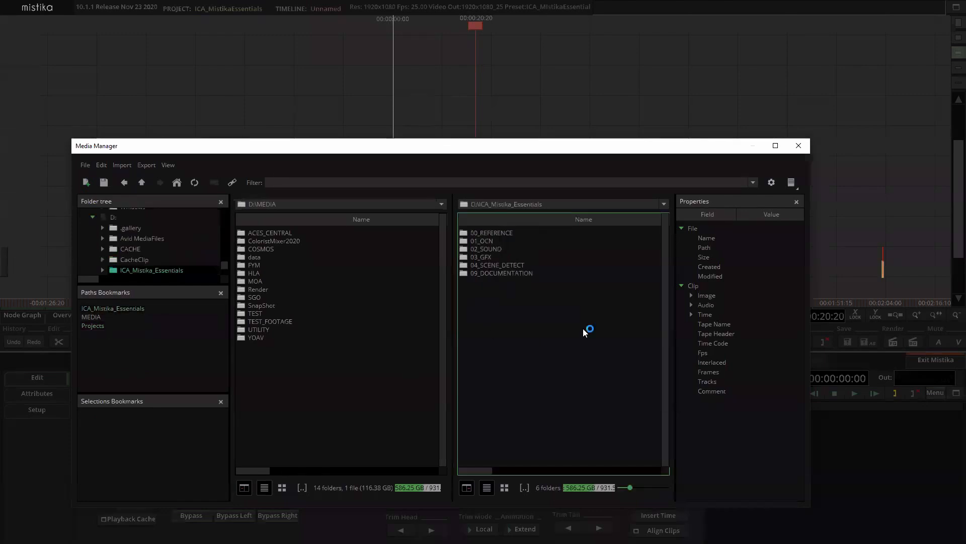
pyautogui.click(142, 182)
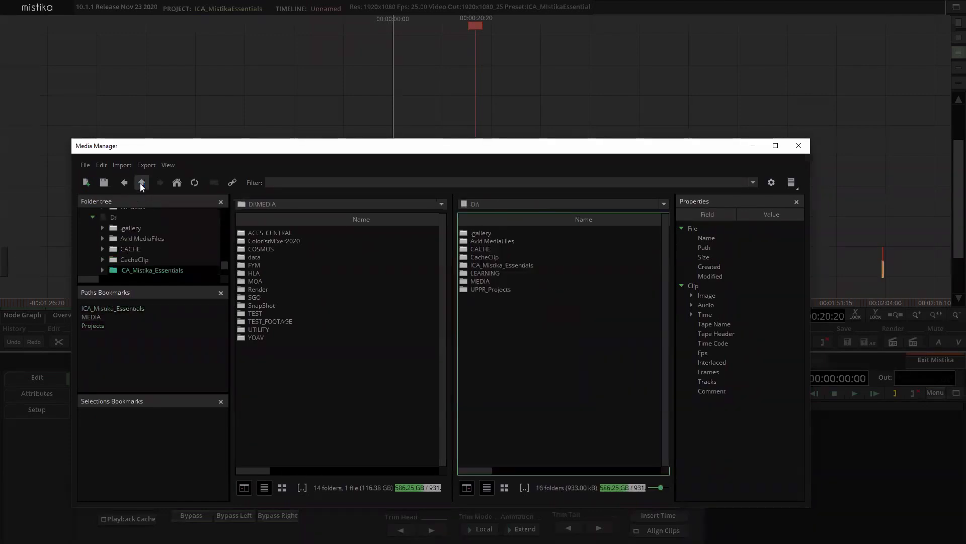
pyautogui.doubleClick(487, 266)
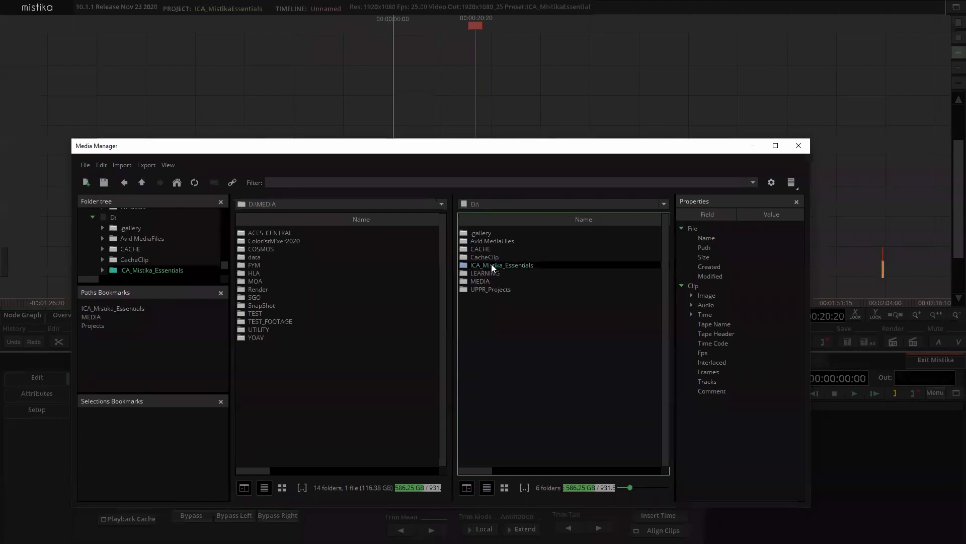
# - Review the Import All Media options for the ICA_Mistika_Essentials folder, and close them and the Media Manager without importing
pyautogui.rightClick(492, 265)
pyautogui.moveTo(518, 273)
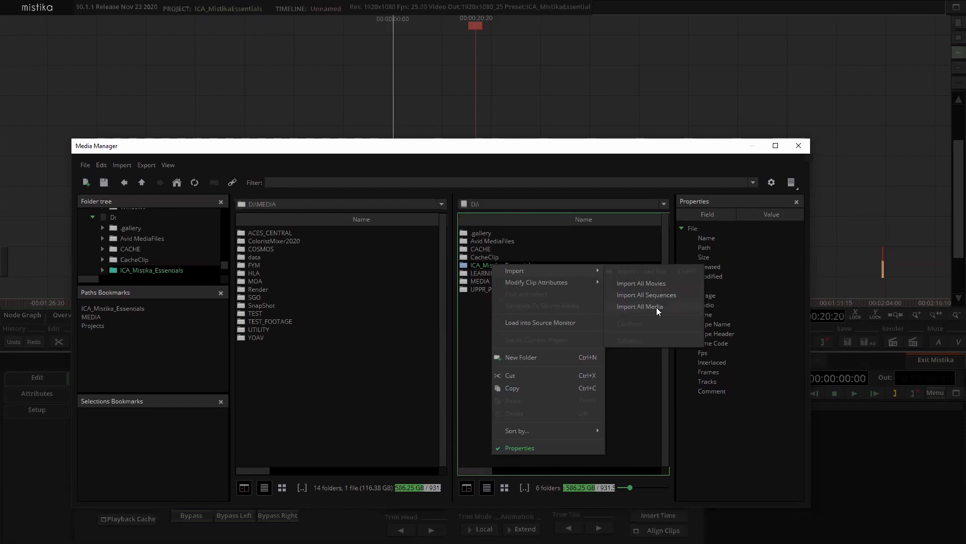
pyautogui.click(656, 307)
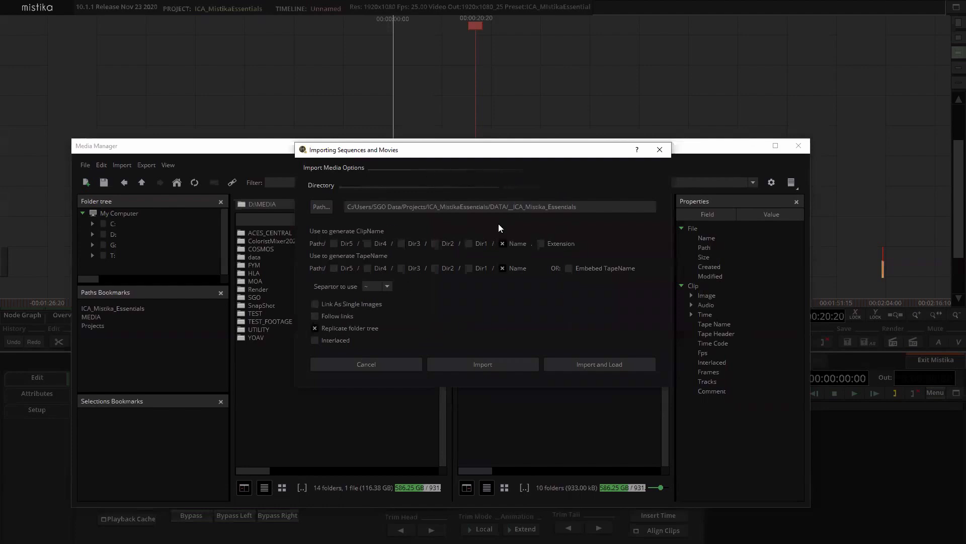
pyautogui.moveTo(406, 161); pyautogui.dragTo(415, 204)
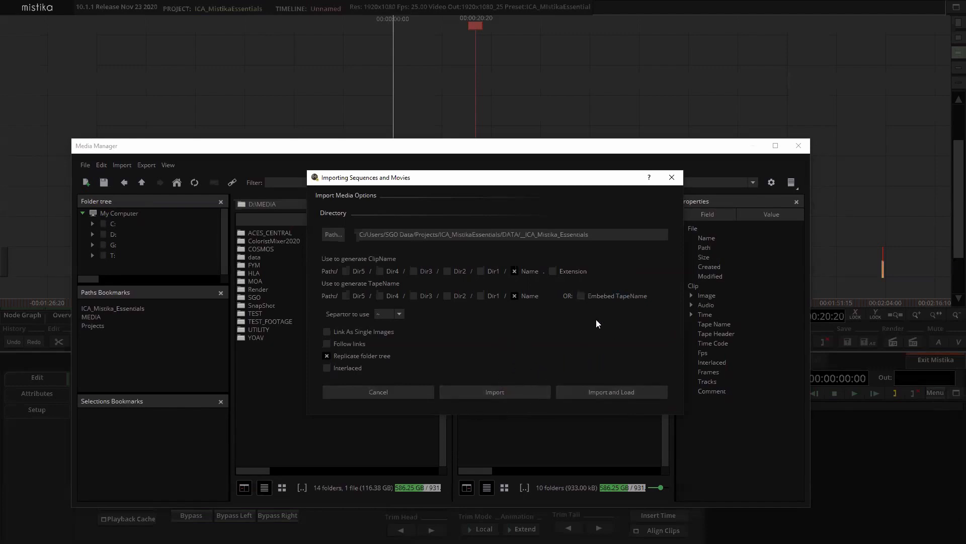
pyautogui.click(672, 179)
pyautogui.click(799, 151)
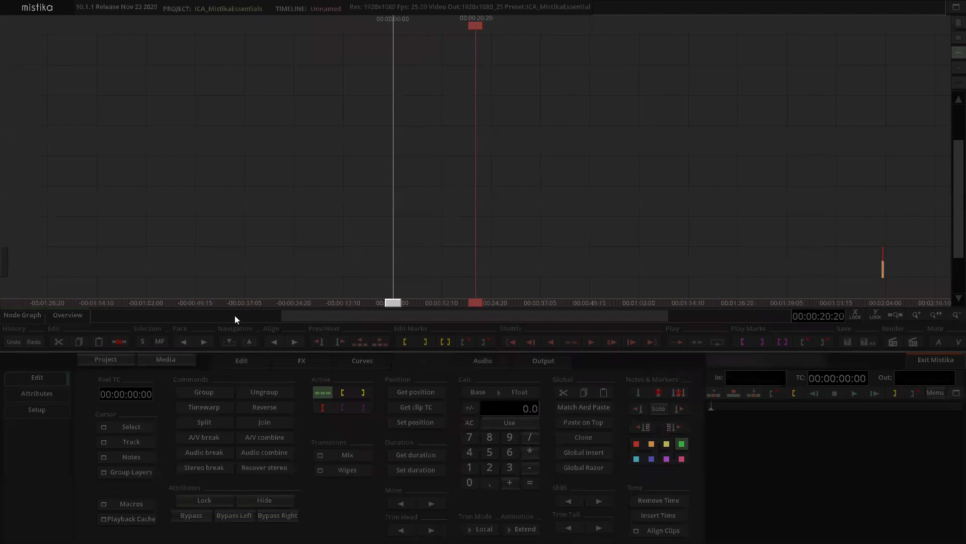
# - Reopen the Media Manager and browse the project's DATA\ICA_Mistika_Essentials folder to 01_OCN\191014_AUREA\VIDEO\DAY 01\CHOCO_DAY 01A_FRONTAL
pyautogui.click(184, 359)
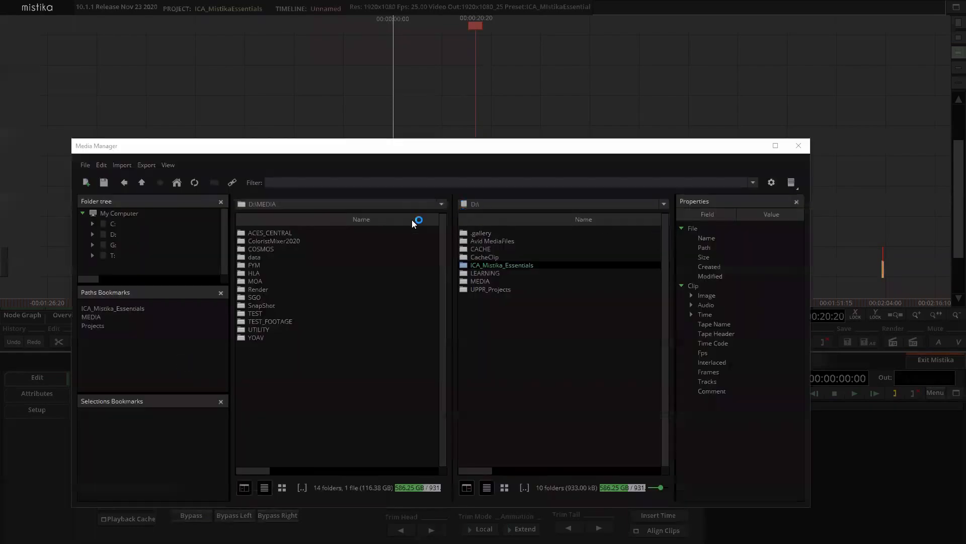
pyautogui.click(532, 346)
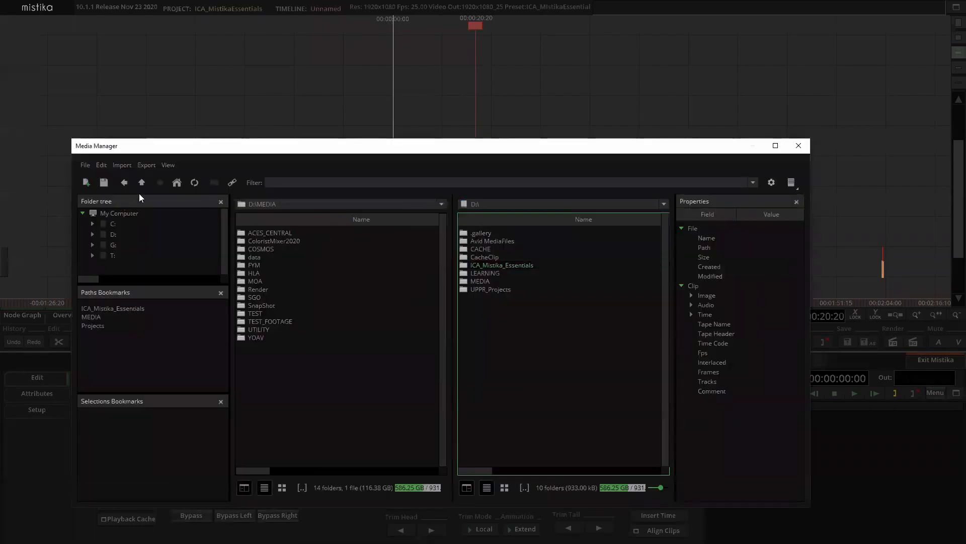
pyautogui.click(177, 181)
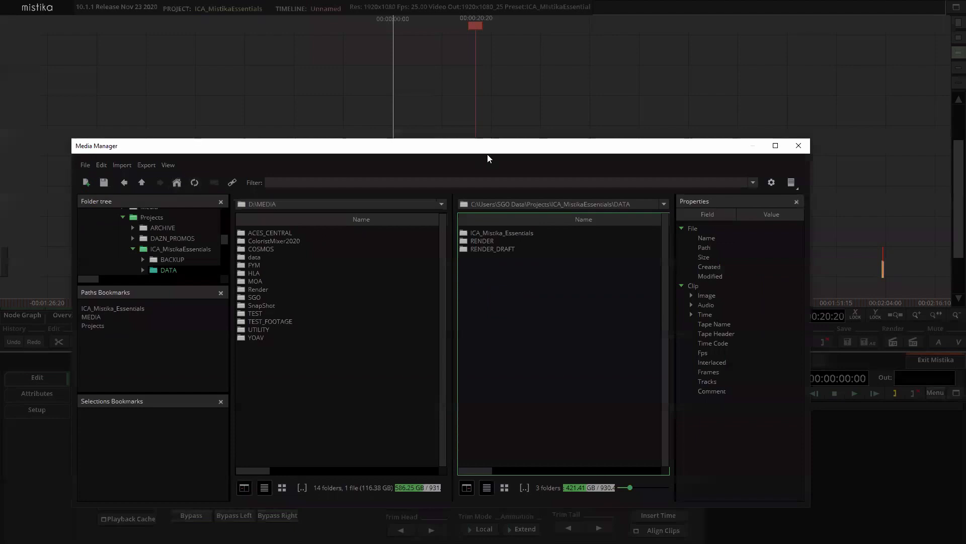
pyautogui.doubleClick(503, 235)
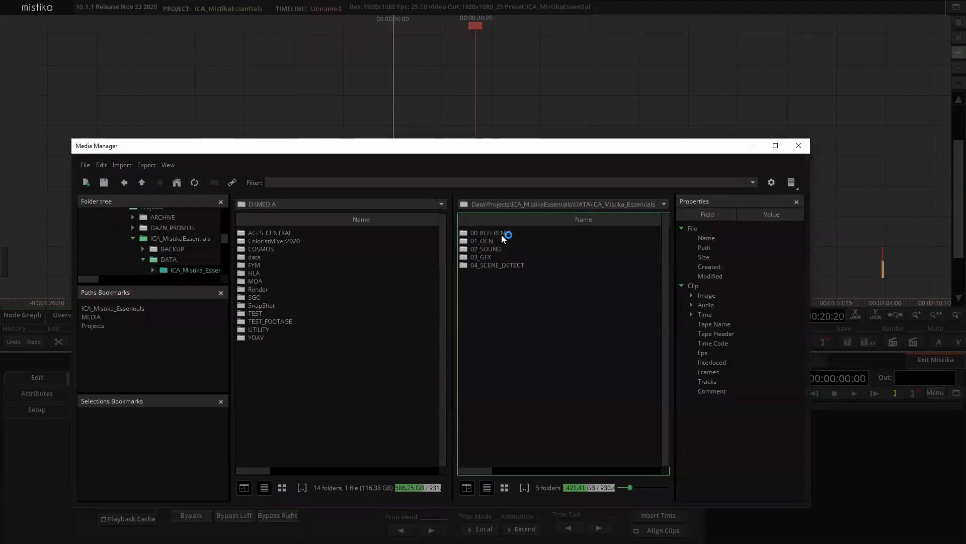
pyautogui.doubleClick(489, 241)
pyautogui.doubleClick(493, 233)
pyautogui.doubleClick(487, 233)
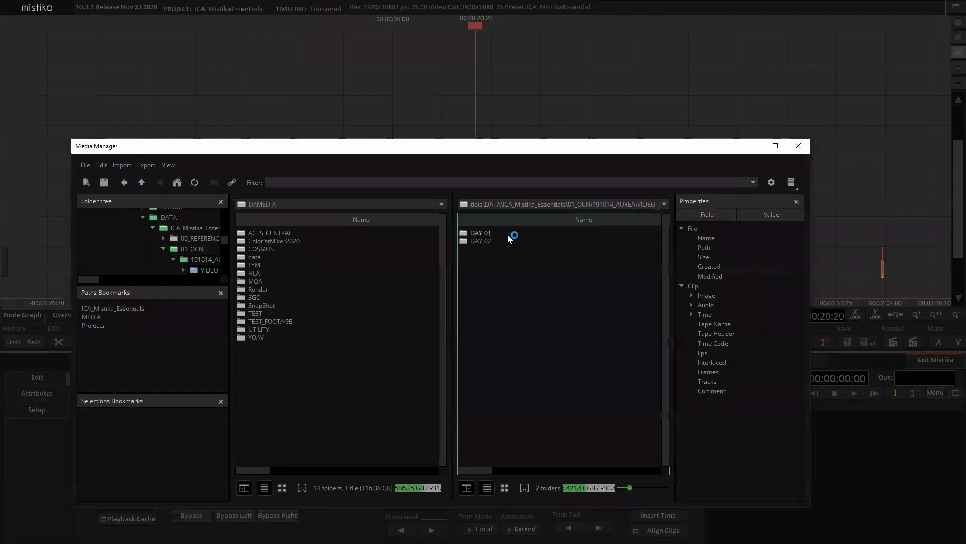
pyautogui.moveTo(446, 152); pyautogui.dragTo(496, 195)
pyautogui.doubleClick(528, 275)
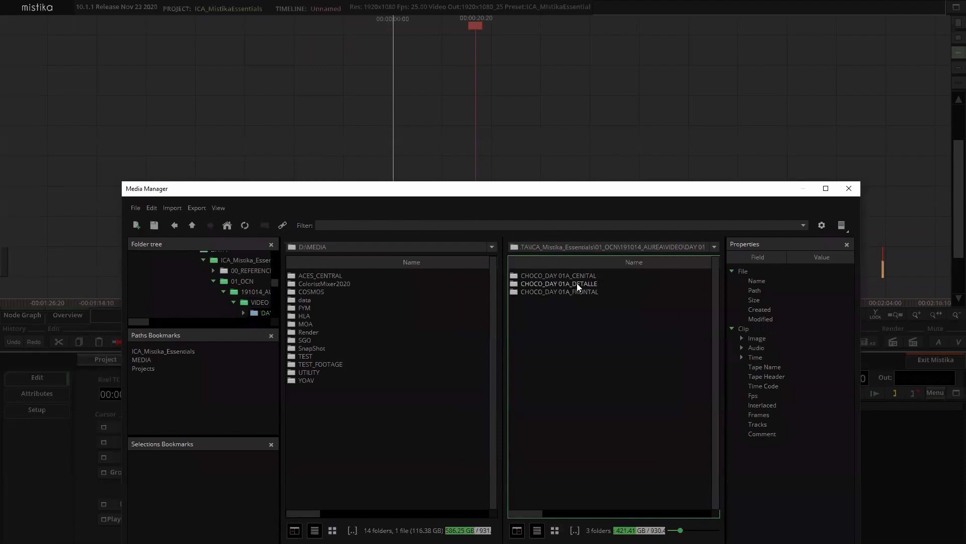
pyautogui.doubleClick(577, 291)
# - Preview Capture0009.lnk, place Capture0011.lnk on the timeline after the playhead, and close the Media Manager
pyautogui.click(552, 277)
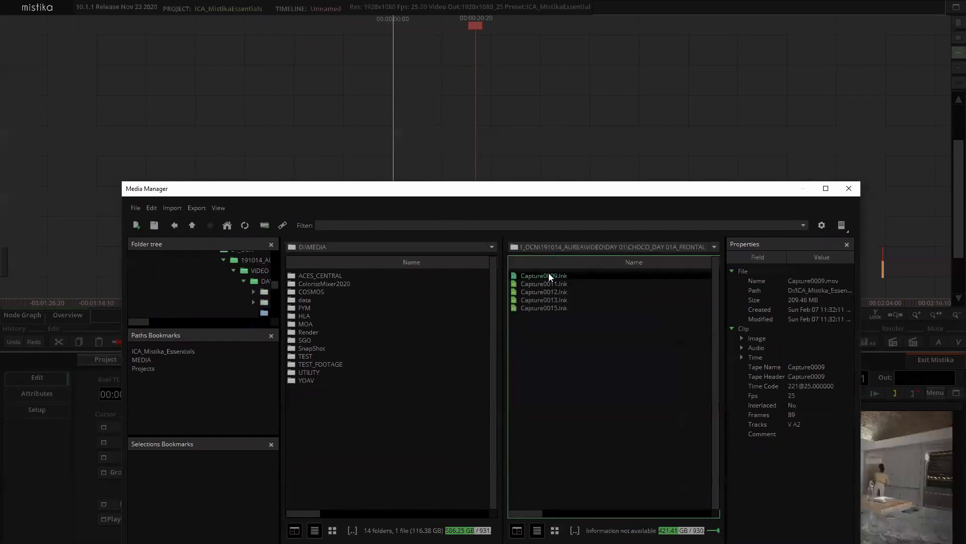
pyautogui.click(549, 285)
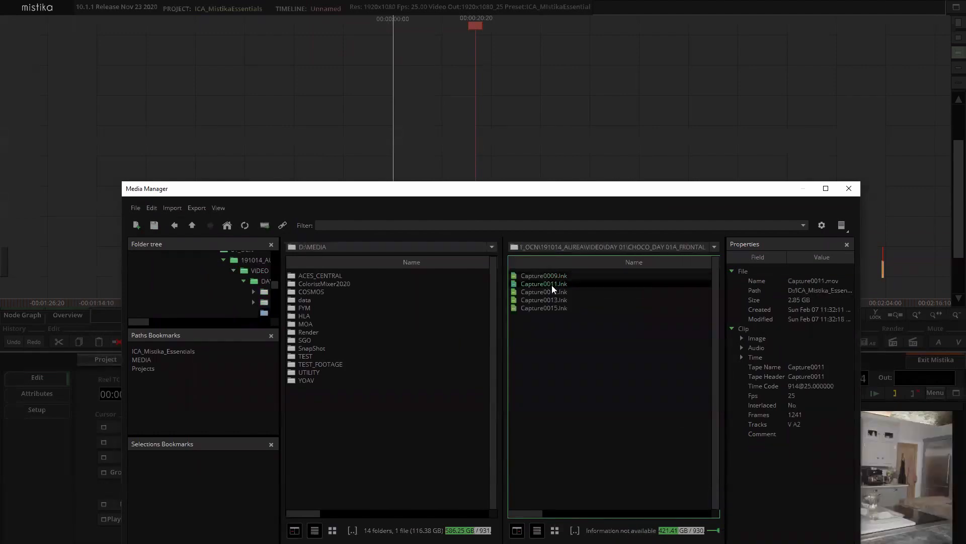
pyautogui.moveTo(557, 139); pyautogui.dragTo(557, 139)
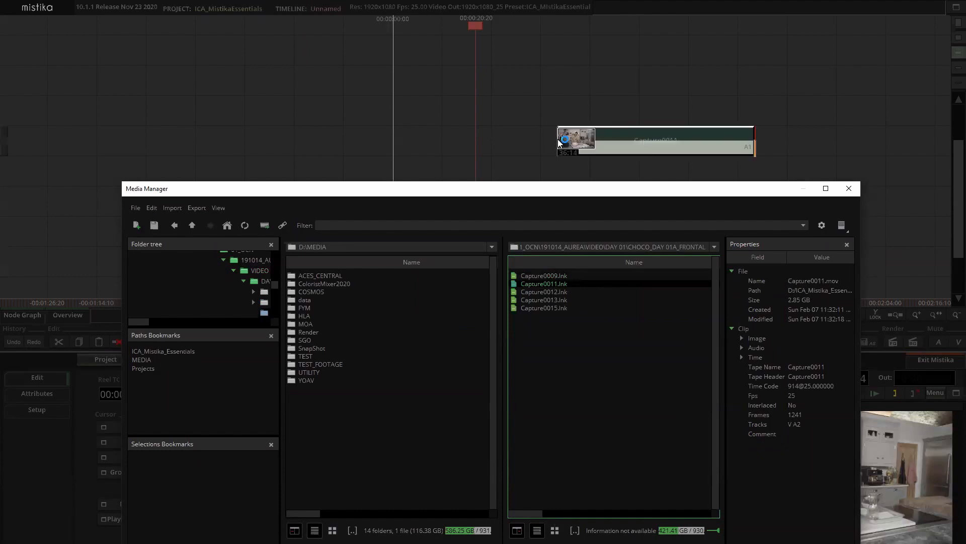
pyautogui.click(851, 188)
# - Move the Capture0011 clip earlier on the timeline so that it starts at the 00:00:20:20 playhead
pyautogui.click(585, 83)
pyautogui.click(603, 144)
pyautogui.moveTo(624, 144); pyautogui.dragTo(533, 139)
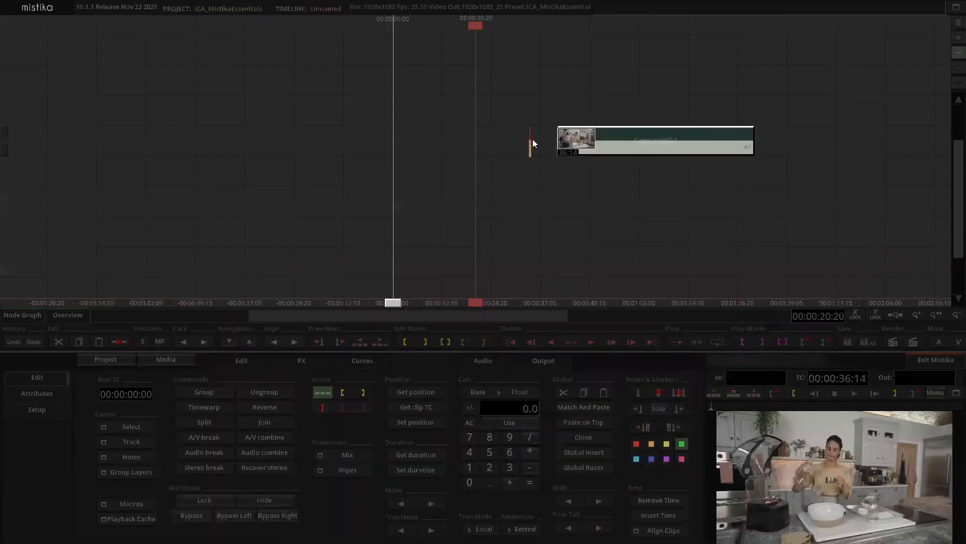
pyautogui.click(616, 120)
pyautogui.moveTo(617, 139)
pyautogui.mouseDown()
pyautogui.moveTo(587, 224)
pyautogui.moveTo(579, 93)
pyautogui.moveTo(577, 116)
pyautogui.moveTo(542, 140)
pyautogui.mouseUp()
pyautogui.scroll(-8, 617, 92)
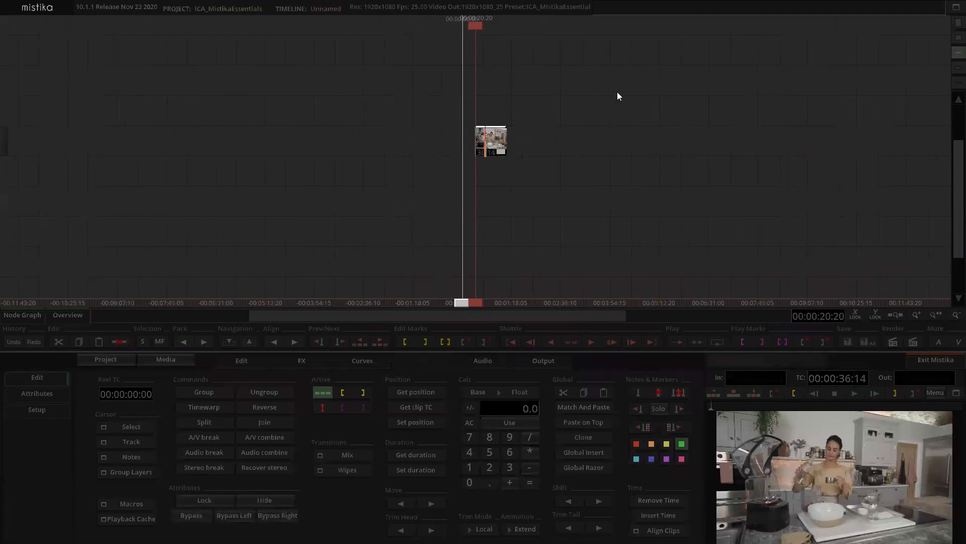
# - Show the timeline Overview, move through the timeline with it, and hide it again
pyautogui.click(688, 209)
pyautogui.click(486, 141)
pyautogui.click(67, 315)
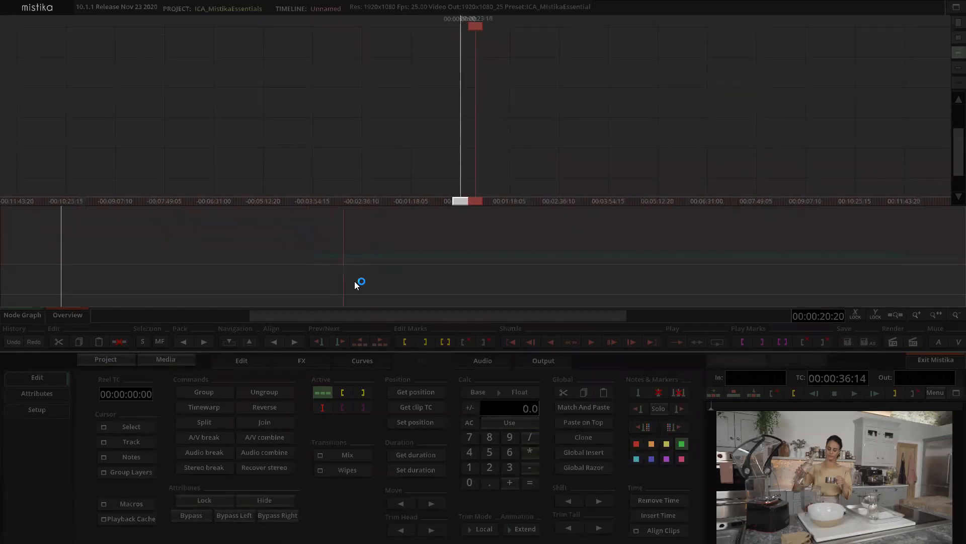
pyautogui.moveTo(388, 250); pyautogui.dragTo(372, 262)
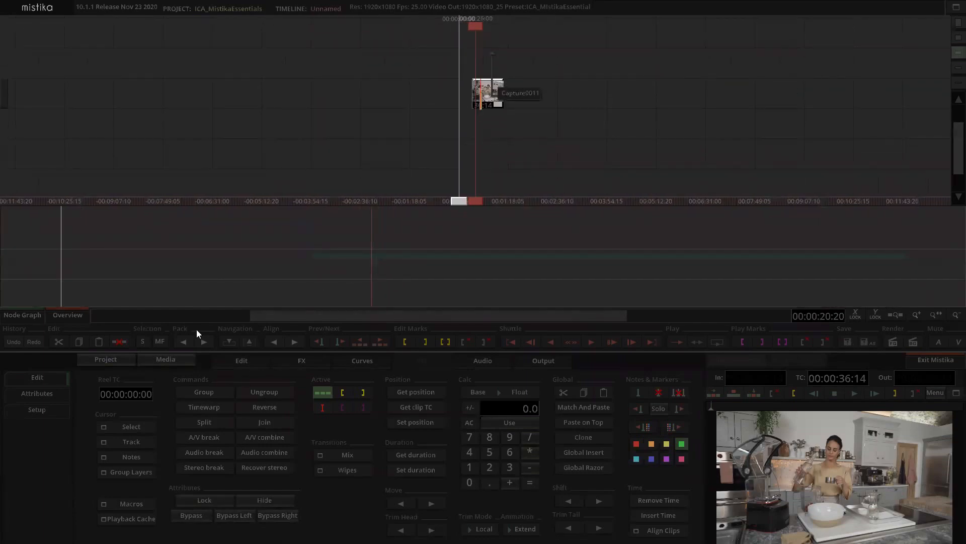
pyautogui.click(75, 317)
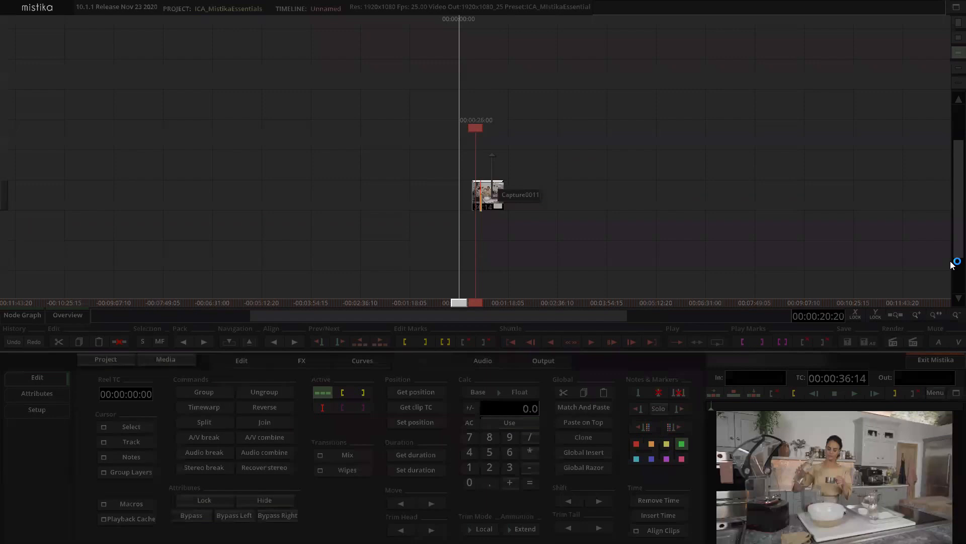
# - Zoom the timeline out and back in, and fit the view to the selected Capture0011 clip
pyautogui.click(954, 316)
pyautogui.click(953, 318)
pyautogui.click(952, 317)
pyautogui.click(952, 318)
pyautogui.click(952, 317)
pyautogui.click(952, 318)
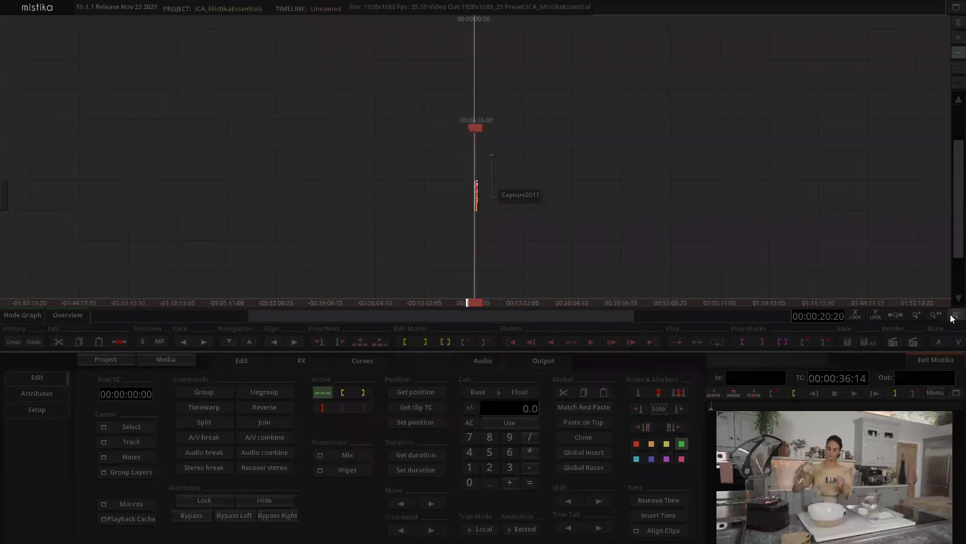
pyautogui.click(917, 317)
pyautogui.click(917, 317)
pyautogui.click(917, 317)
pyautogui.click(917, 317)
pyautogui.click(917, 317)
pyautogui.click(916, 316)
pyautogui.moveTo(360, 114); pyautogui.dragTo(629, 243)
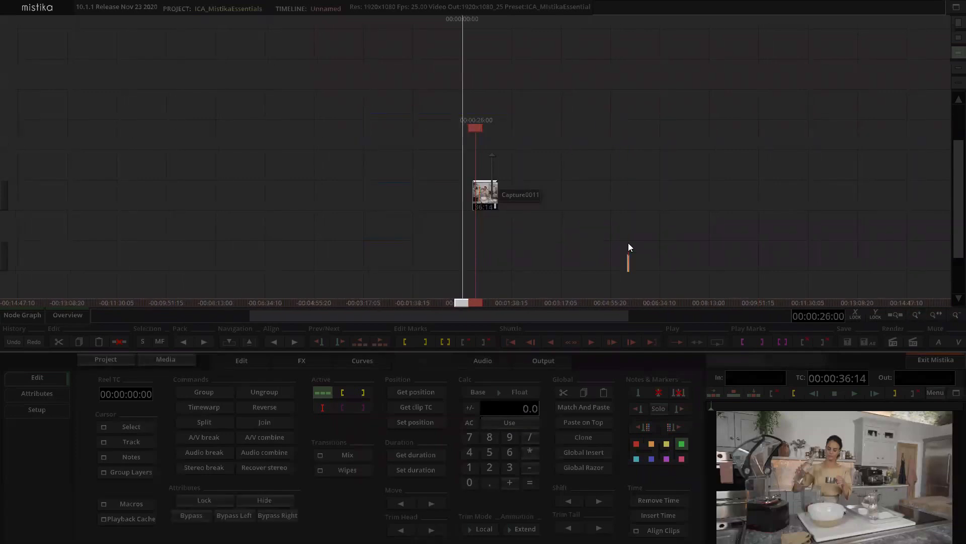
pyautogui.click(895, 314)
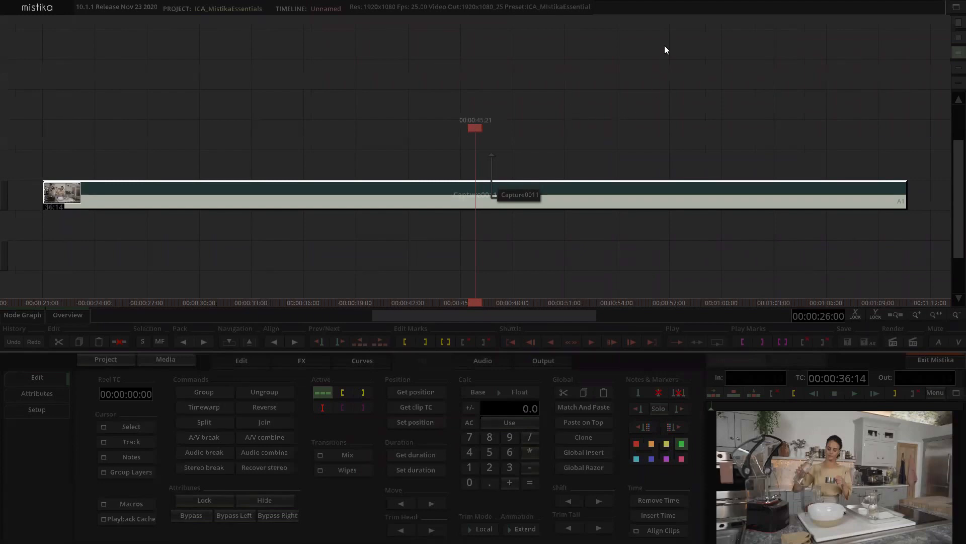
# - Zoom the timeline back out around the Capture0011 clip, and select and deselect the clip
pyautogui.click(617, 76)
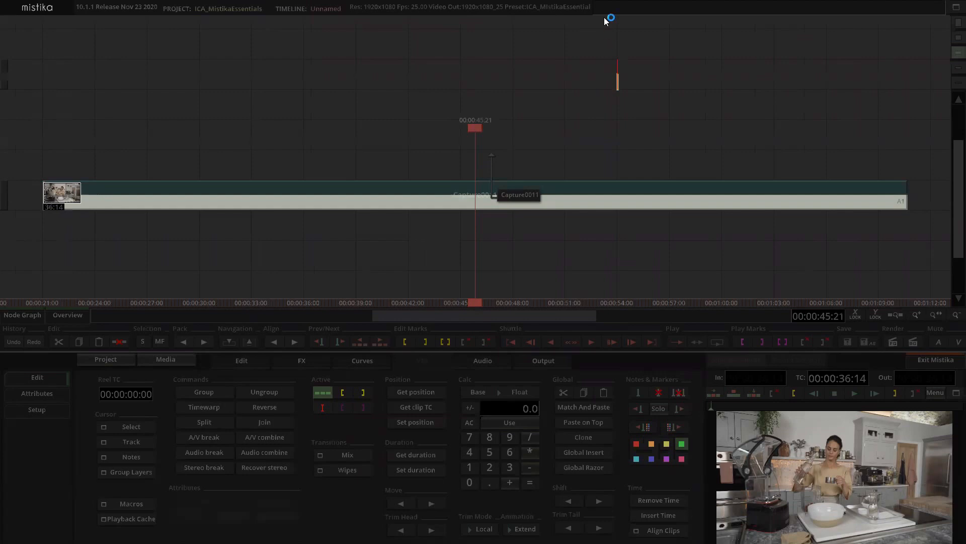
pyautogui.click(569, 97)
pyautogui.scroll(-10, 508, 118)
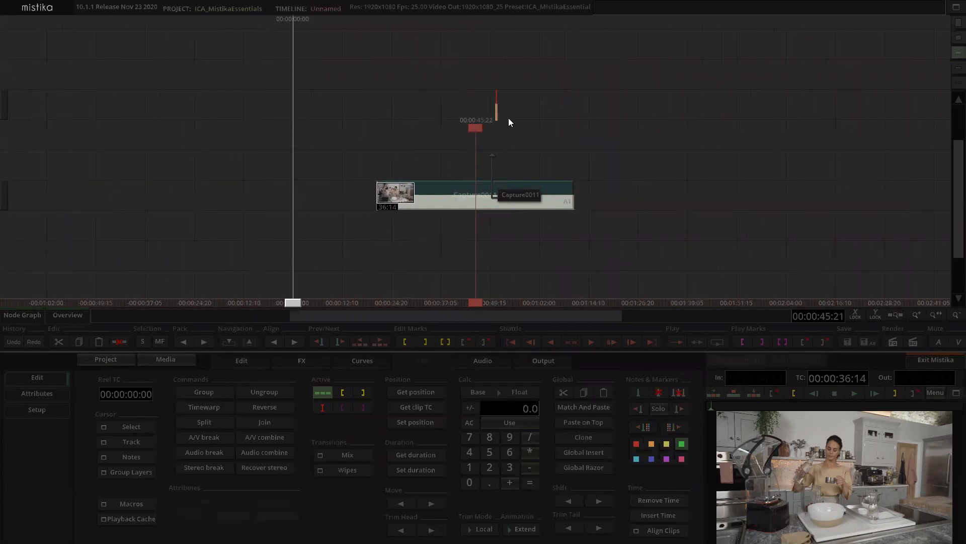
pyautogui.click(517, 176)
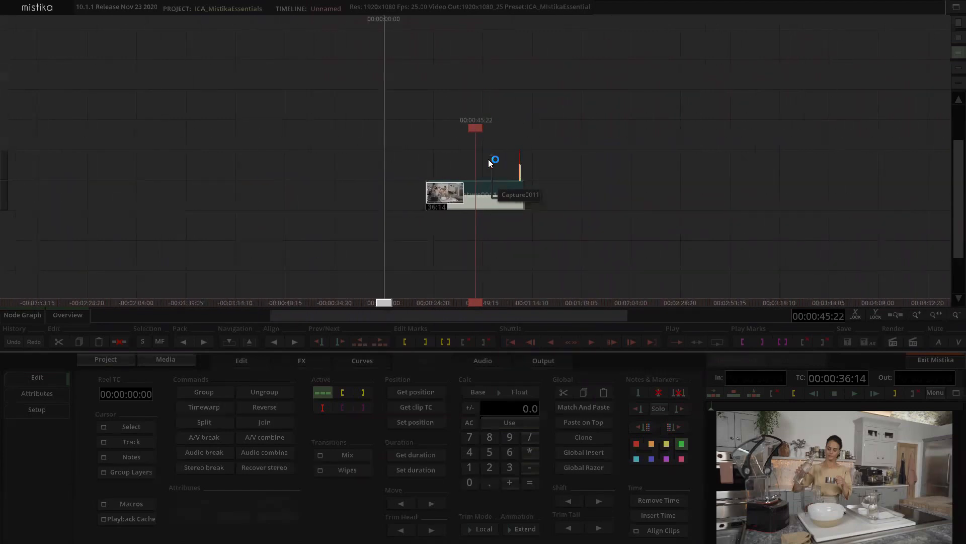
pyautogui.click(467, 195)
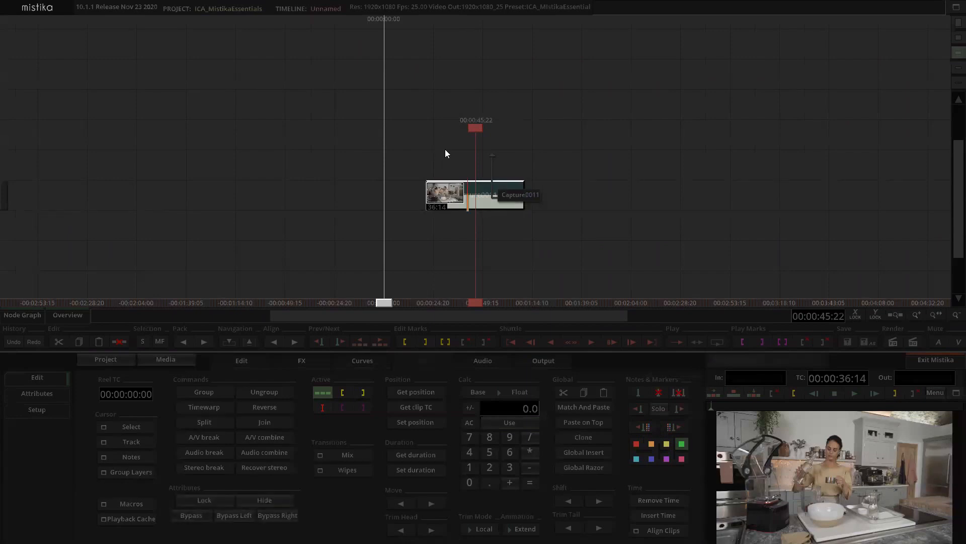
pyautogui.click(575, 169)
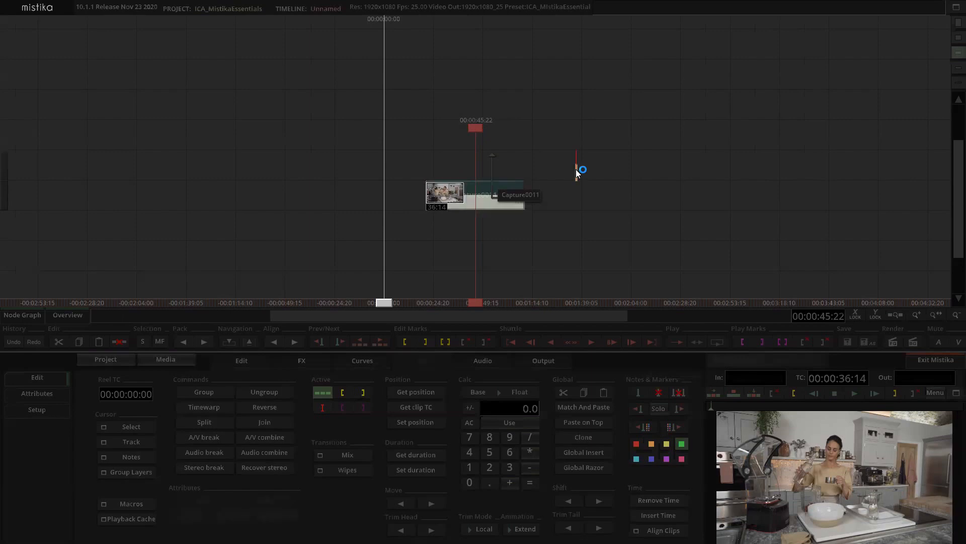
pyautogui.scroll(3, 507, 152)
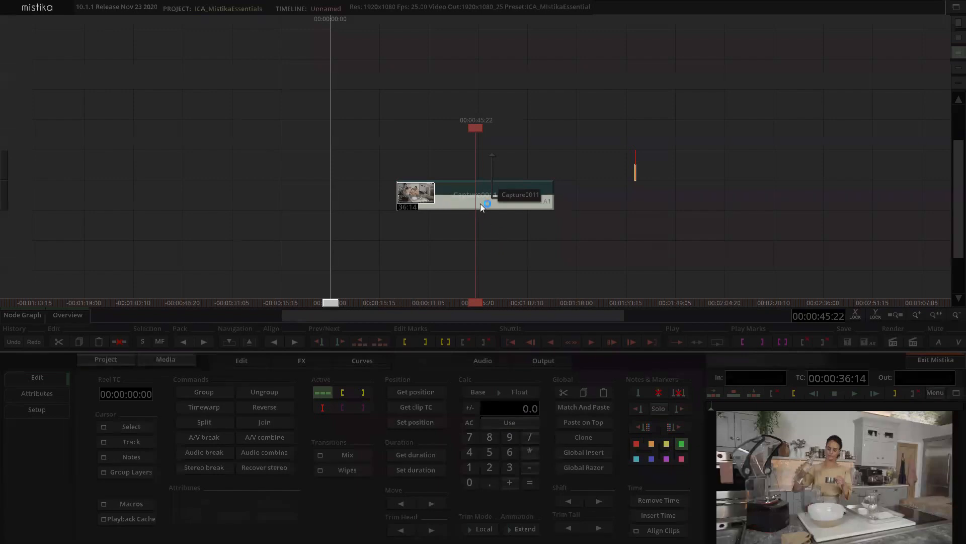
pyautogui.click(452, 148)
pyautogui.scroll(-2, 521, 181)
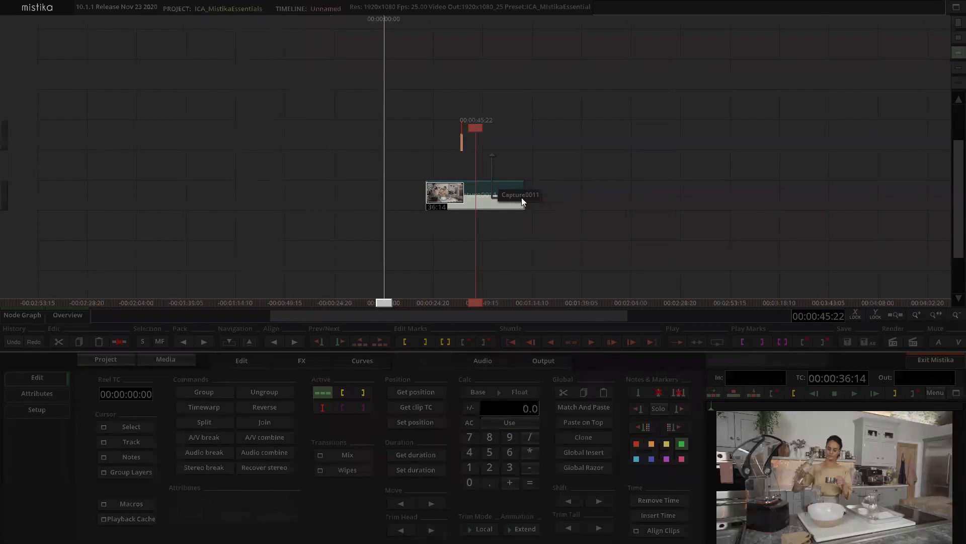
pyautogui.click(568, 204)
# - Add the C0005 clip from the CHOCO_DAY 01A_CENITAL folder to the timeline and close the Media Manager
pyautogui.click(183, 366)
pyautogui.click(595, 394)
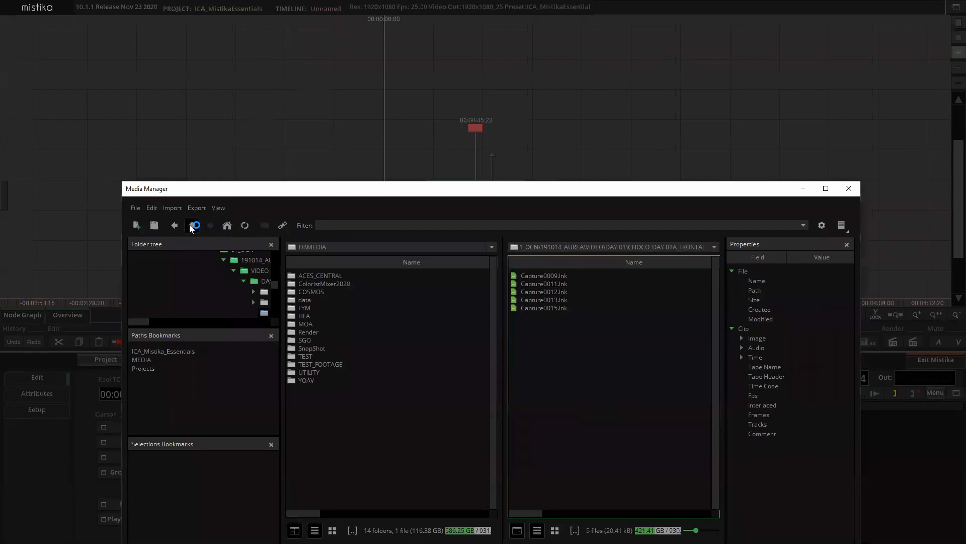
pyautogui.click(192, 226)
pyautogui.click(191, 225)
pyautogui.doubleClick(531, 276)
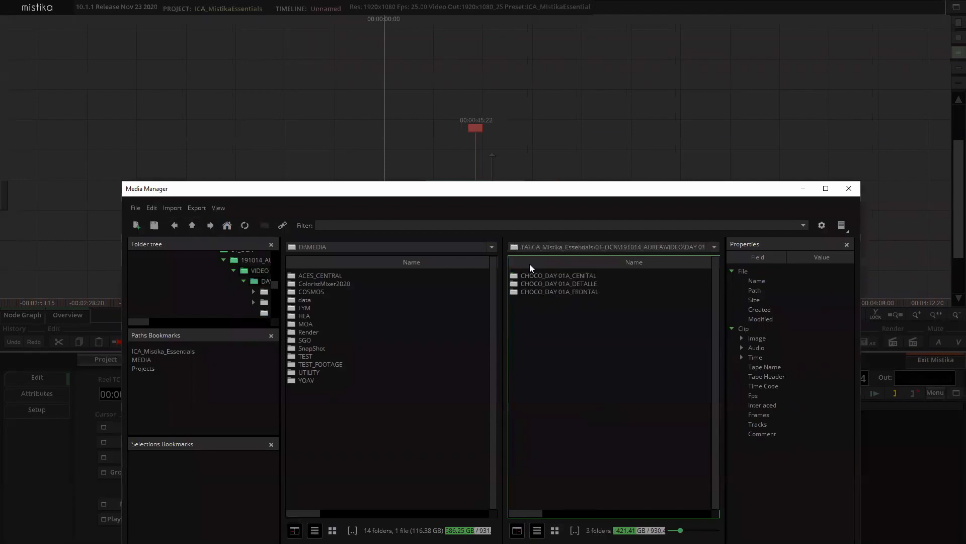
pyautogui.doubleClick(545, 275)
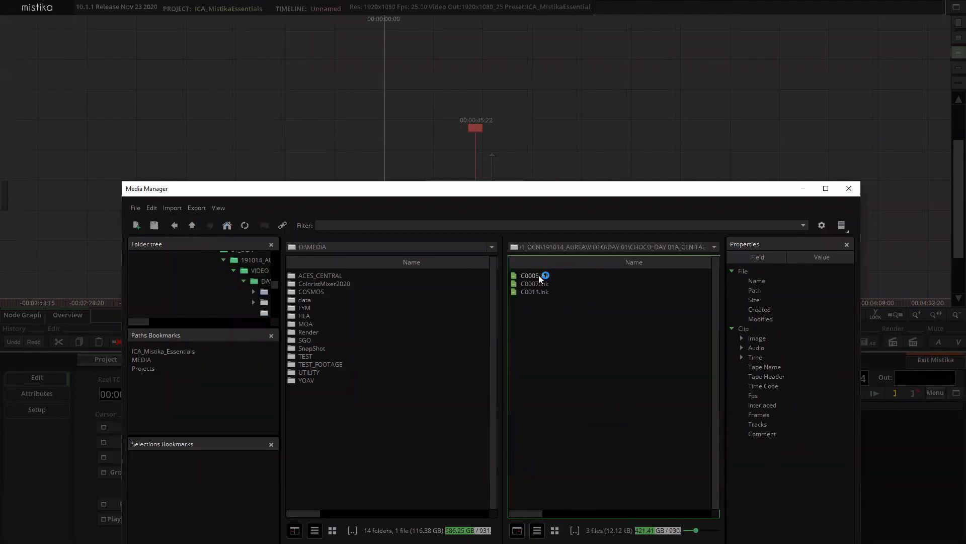
pyautogui.click(535, 276)
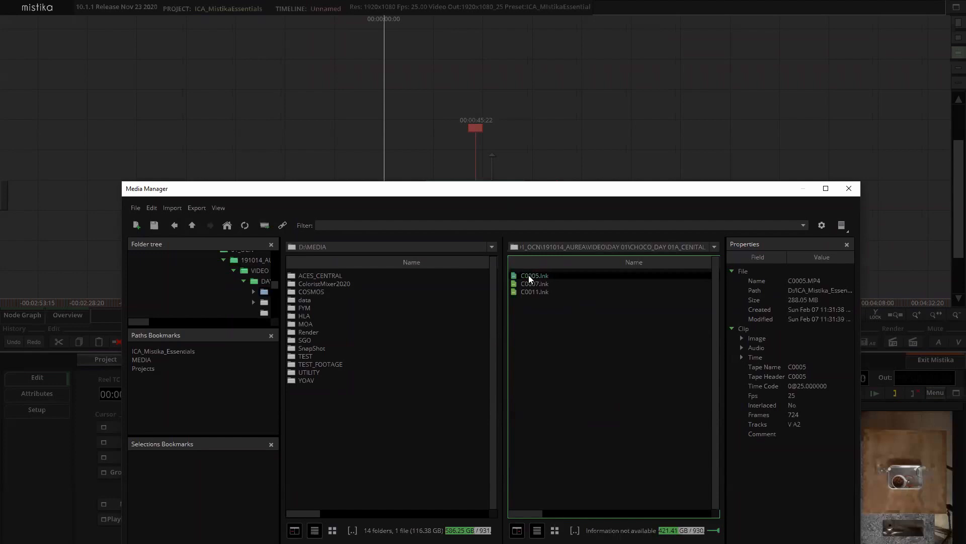
pyautogui.moveTo(656, 170); pyautogui.dragTo(642, 166)
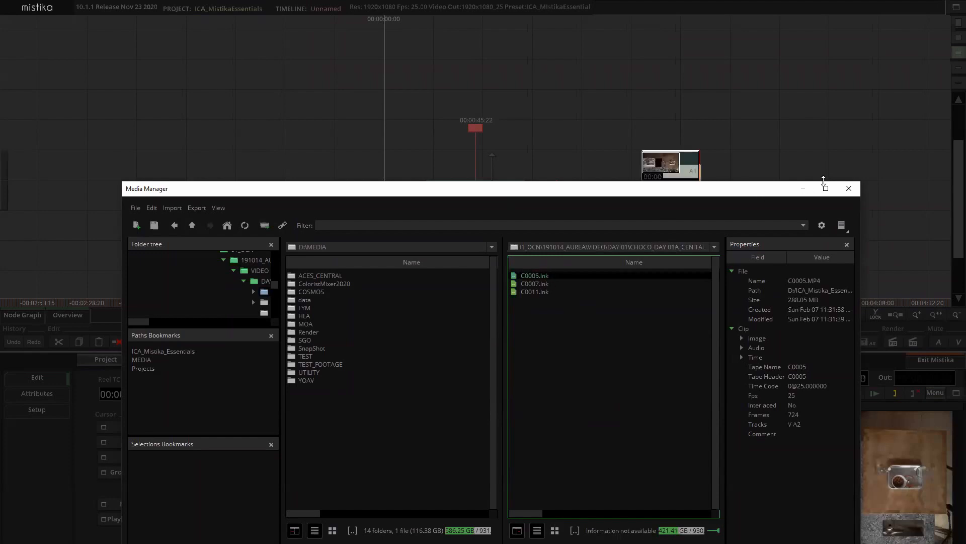
pyautogui.click(847, 191)
# - Open the C0005 clip in the effects editor and return to the timeline
pyautogui.doubleClick(648, 177)
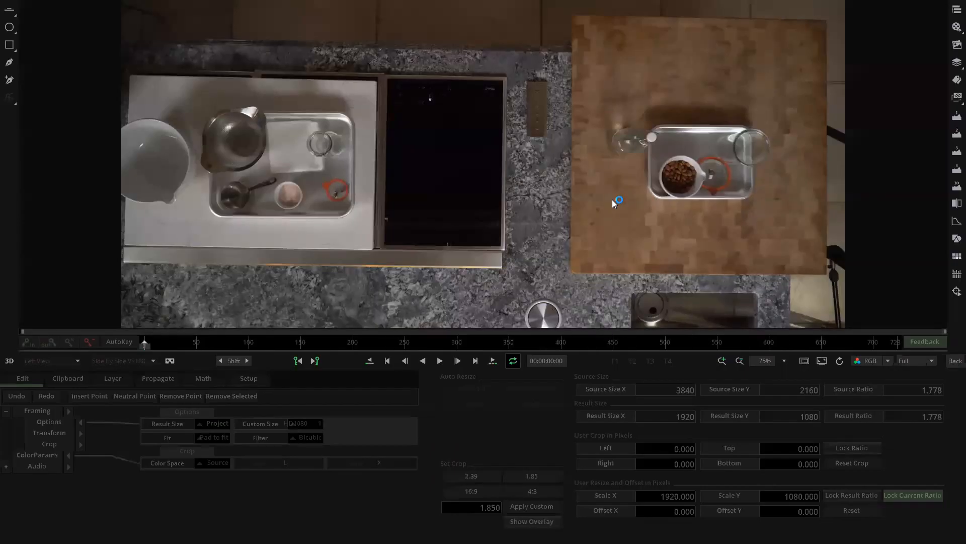
pyautogui.click(955, 360)
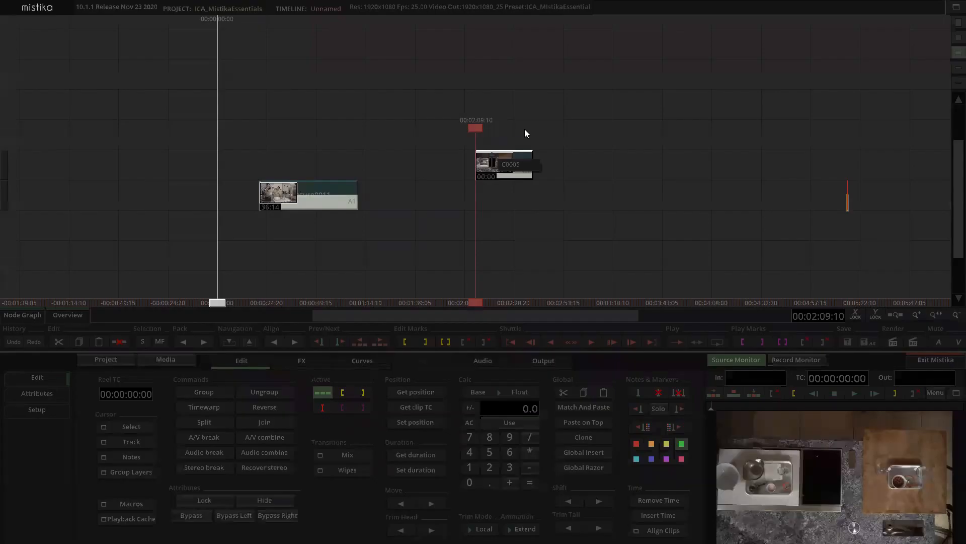
pyautogui.scroll(-2, 497, 160)
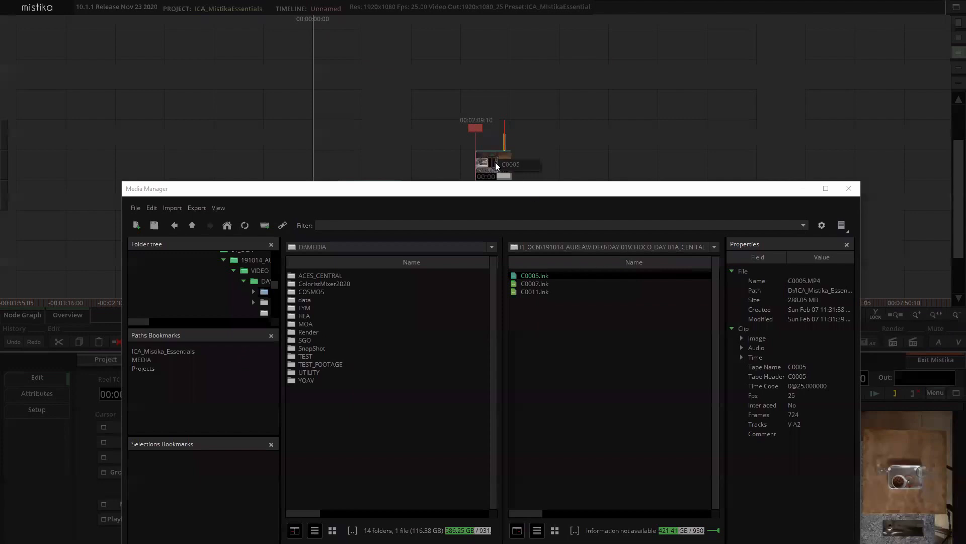
# - Add the AUREA_001 clip from the 04_SCENE_DETECT folder to the timeline and close the Media Manager
pyautogui.click(558, 345)
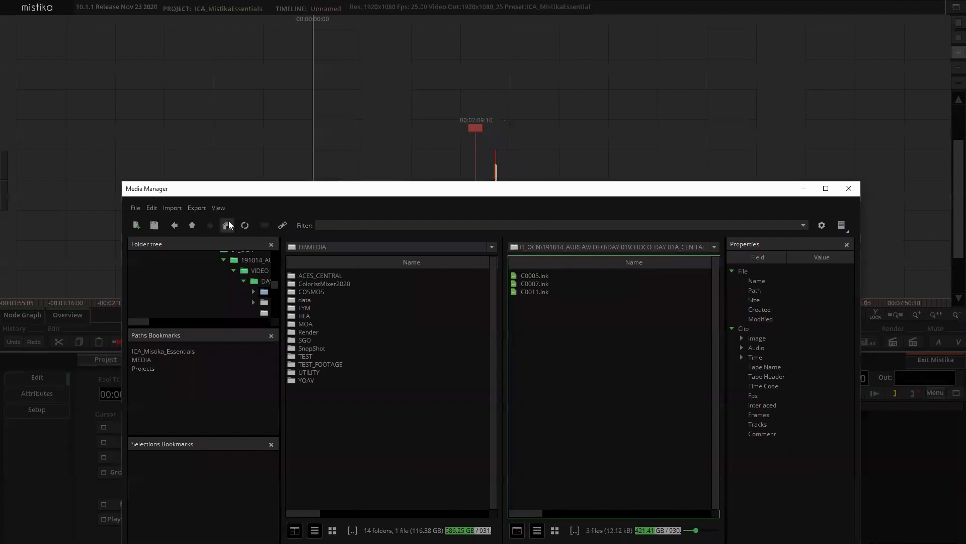
pyautogui.click(193, 225)
pyautogui.click(192, 225)
pyautogui.click(193, 226)
pyautogui.click(193, 225)
pyautogui.click(193, 225)
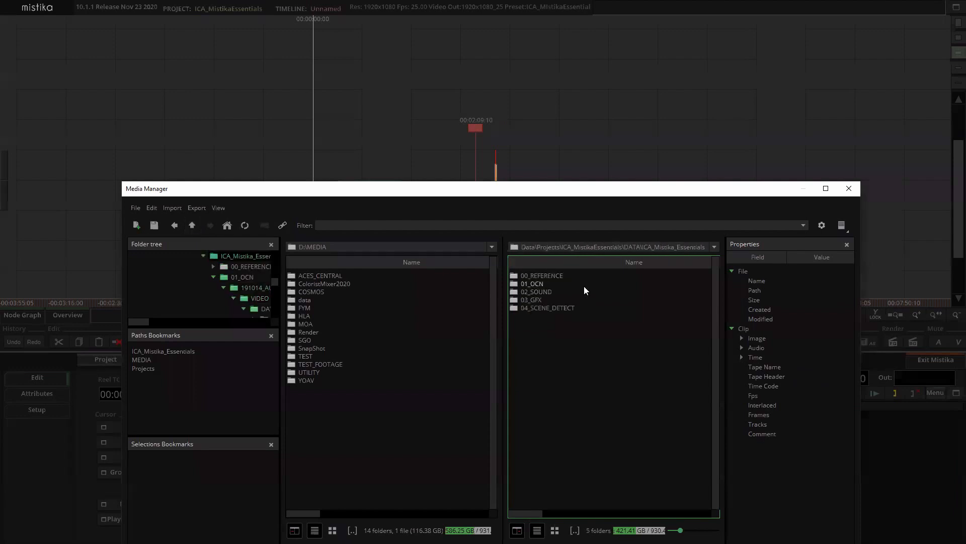
pyautogui.doubleClick(545, 307)
pyautogui.click(540, 278)
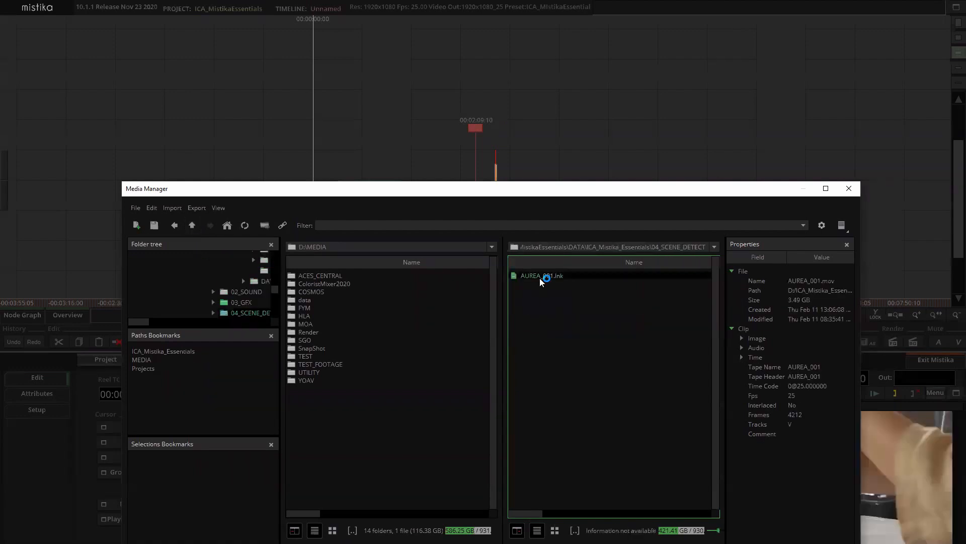
pyautogui.moveTo(539, 278); pyautogui.dragTo(551, 172)
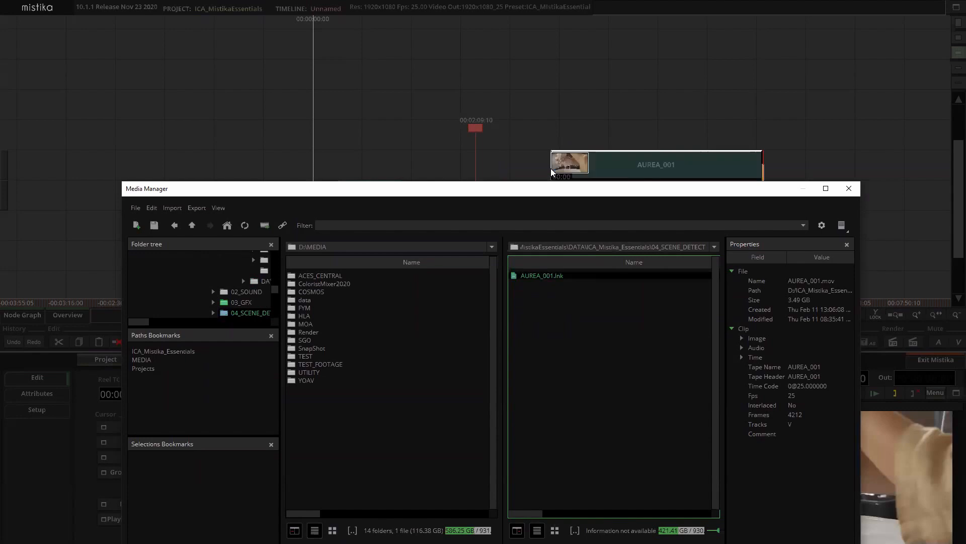
pyautogui.click(849, 189)
# - Move the AUREA_001 clip onto the same track as Capture0011, leaving a short gap after that clip
pyautogui.moveTo(620, 161); pyautogui.dragTo(502, 191)
pyautogui.moveTo(599, 191); pyautogui.dragTo(470, 194)
pyautogui.scroll(-1, 517, 155)
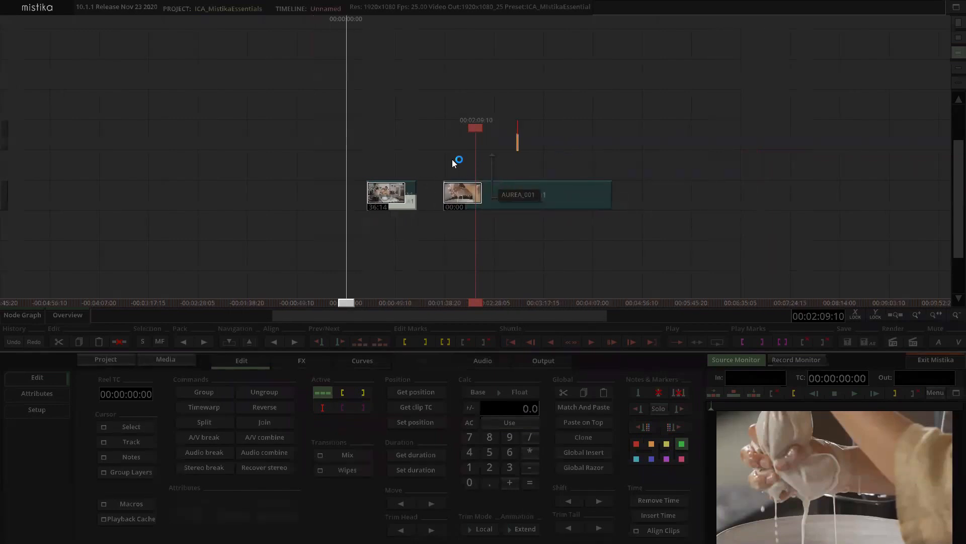
pyautogui.scroll(-1, 515, 158)
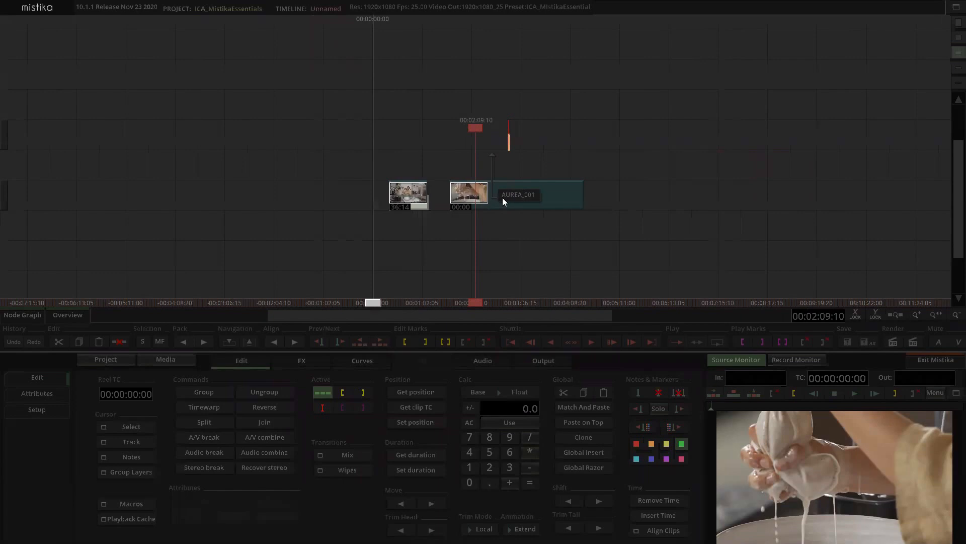
pyautogui.scroll(1, 502, 198)
pyautogui.scroll(1, 513, 192)
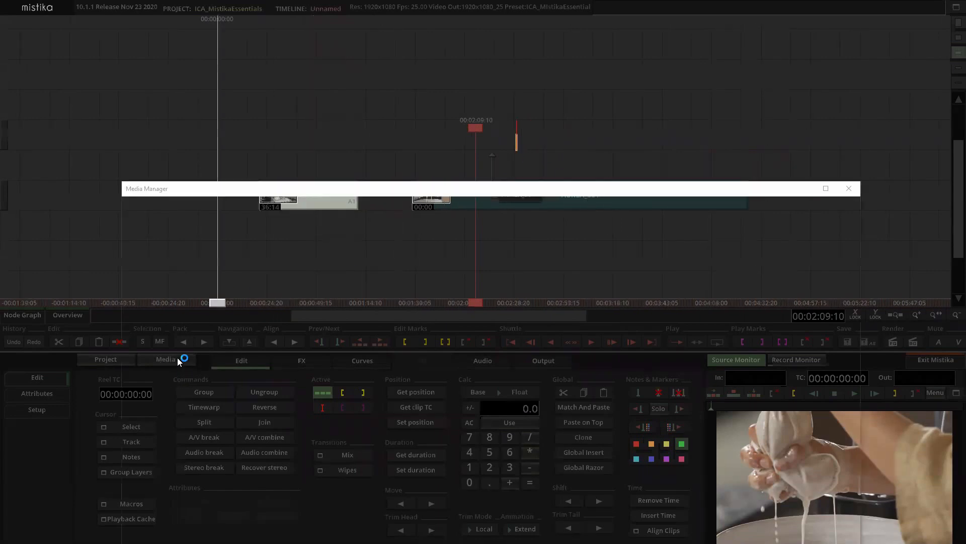
# - Add the 01 LECHE VEGETAL v01 EN audio file from 02_SOUND\Final_Mix to the timeline and close the Media Manager
pyautogui.click(194, 228)
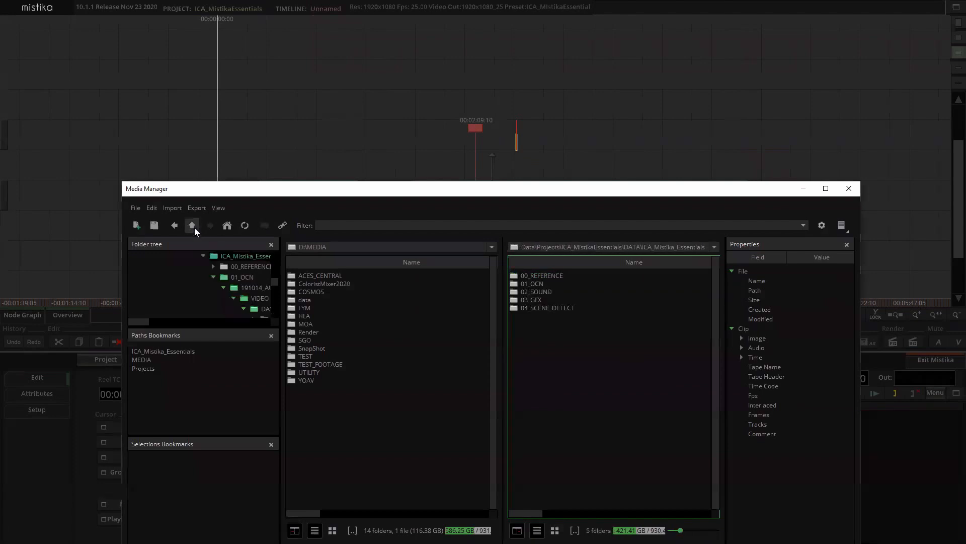
pyautogui.click(527, 292)
pyautogui.doubleClick(529, 276)
pyautogui.click(546, 277)
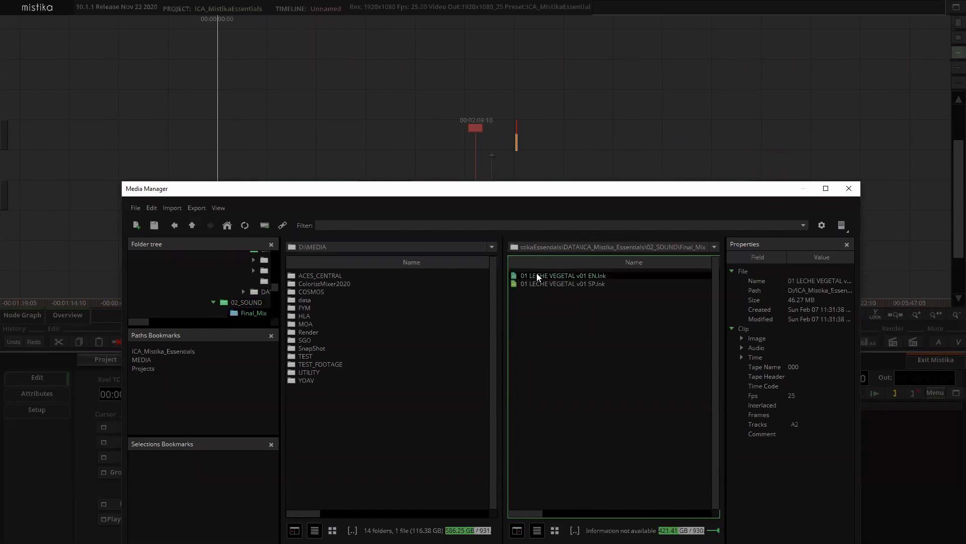
pyautogui.click(720, 169)
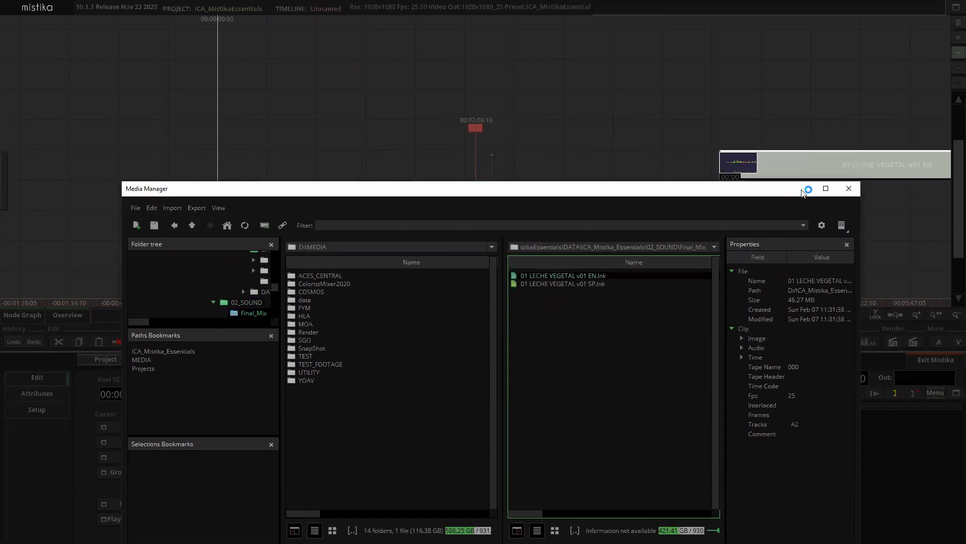
pyautogui.click(850, 188)
# - Move the 01 LECHE VEGETAL v01 EN clip onto the track of AUREA_001, a short gap after it
pyautogui.moveTo(738, 159); pyautogui.dragTo(794, 188)
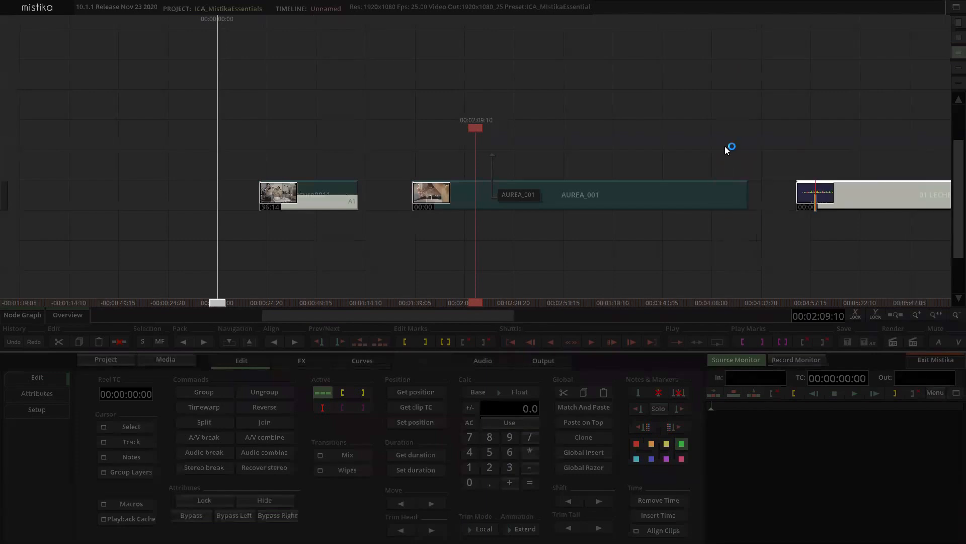
pyautogui.click(725, 145)
pyautogui.scroll(-4, 725, 146)
pyautogui.click(617, 104)
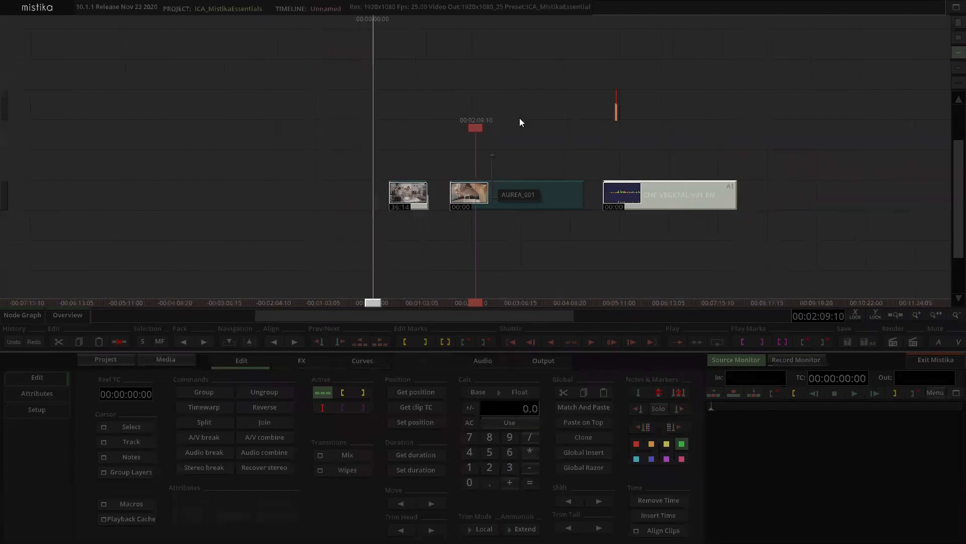
pyautogui.click(466, 124)
pyautogui.scroll(2, 466, 124)
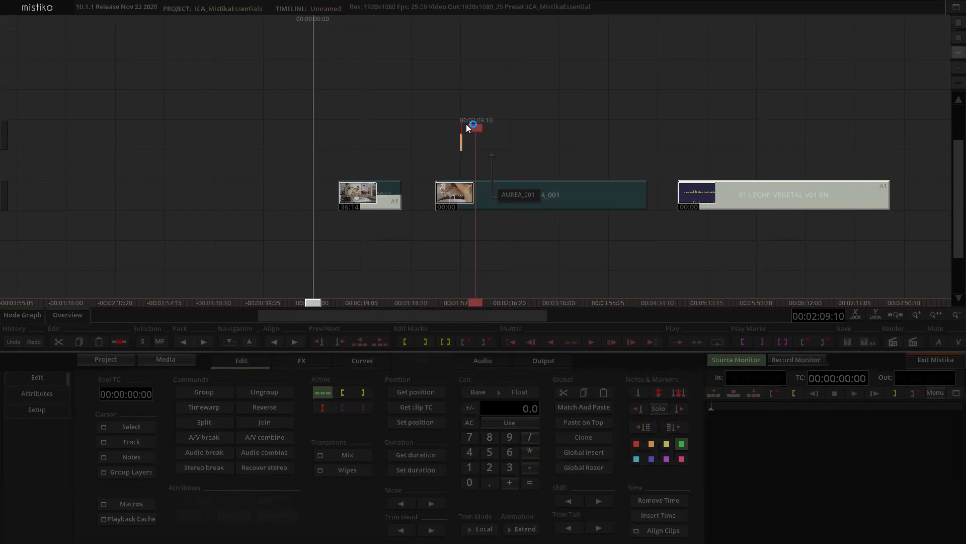
# - Select the Capture0011, AUREA_001 and 01 LECHE VEGETAL v01 EN clips in turn to compare how their video and audio are shown
pyautogui.click(386, 193)
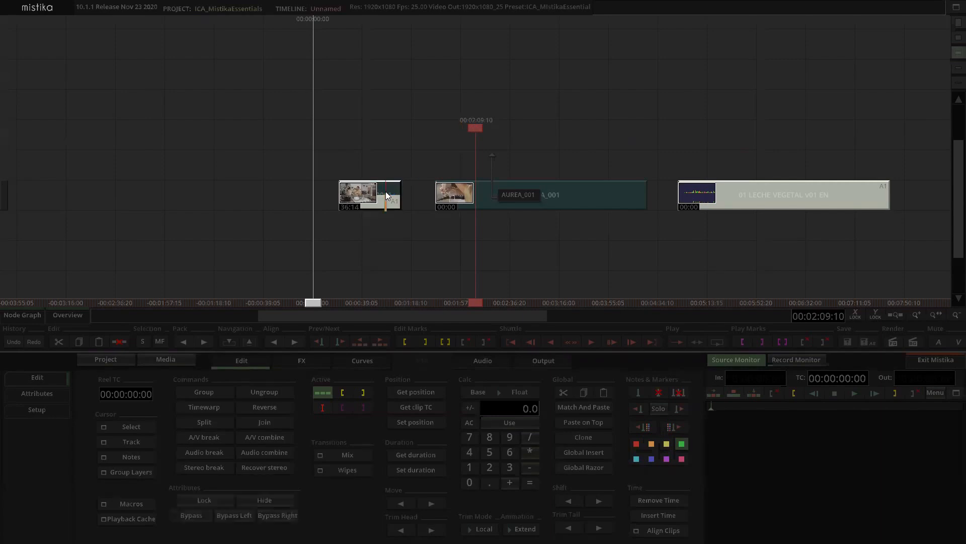
pyautogui.click(546, 192)
pyautogui.click(565, 154)
pyautogui.click(754, 199)
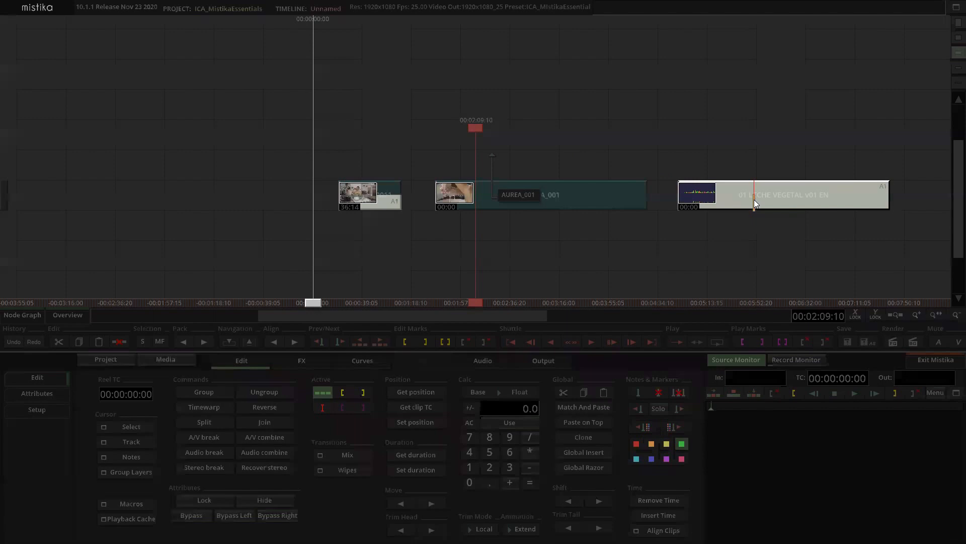
pyautogui.click(524, 255)
pyautogui.scroll(2, 529, 258)
pyautogui.scroll(-1, 306, 164)
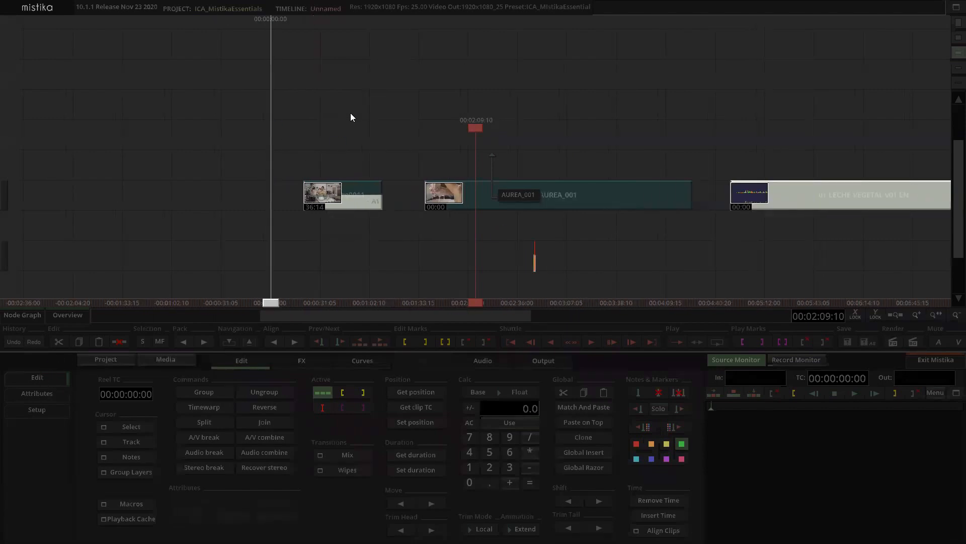
pyautogui.scroll(-1, 350, 118)
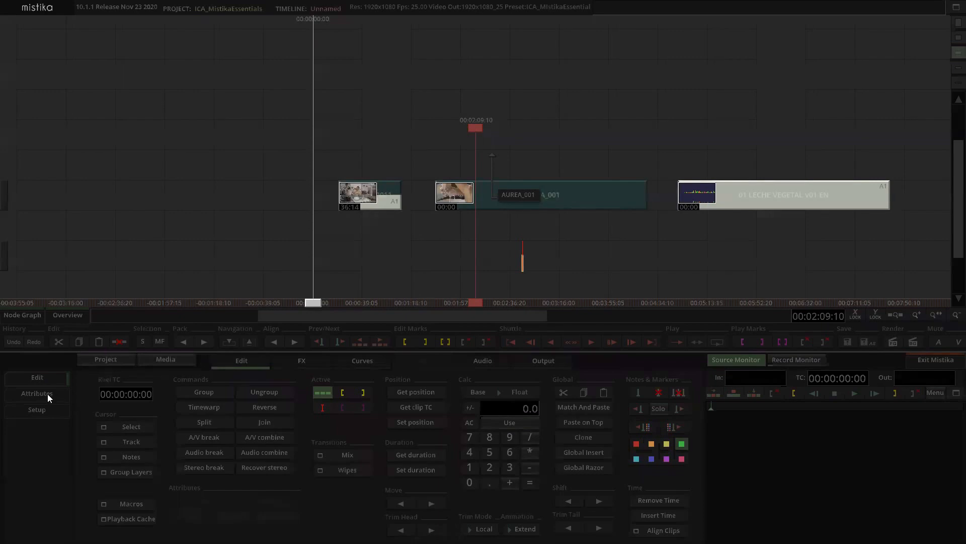
# - In the timeline setup, switch the audio icons to a strip forming a waveform and back to only the clips' active frame
pyautogui.click(39, 412)
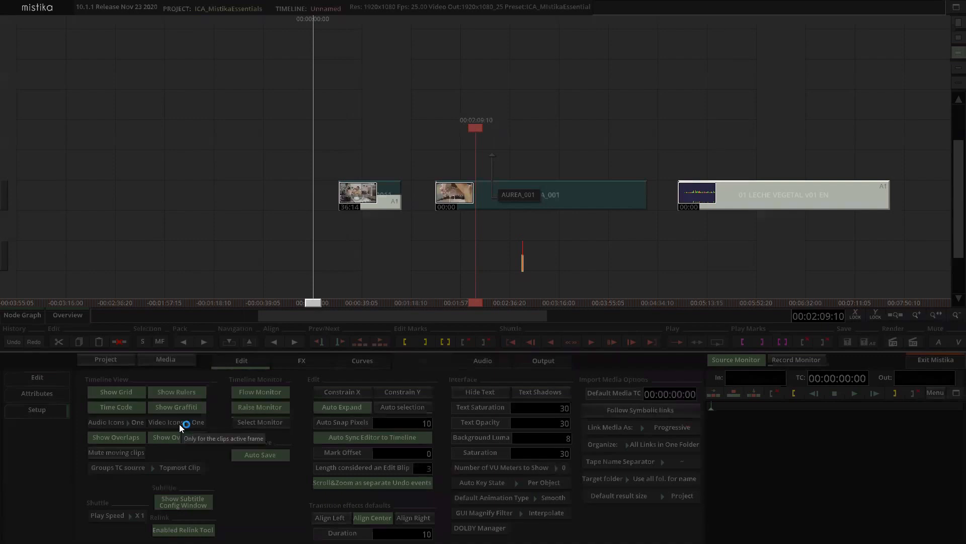
pyautogui.click(135, 422)
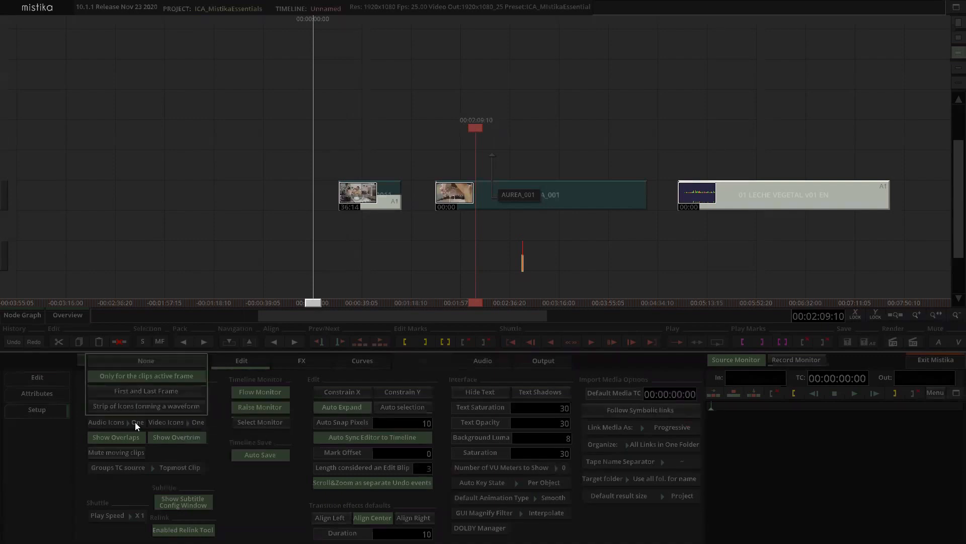
pyautogui.click(169, 406)
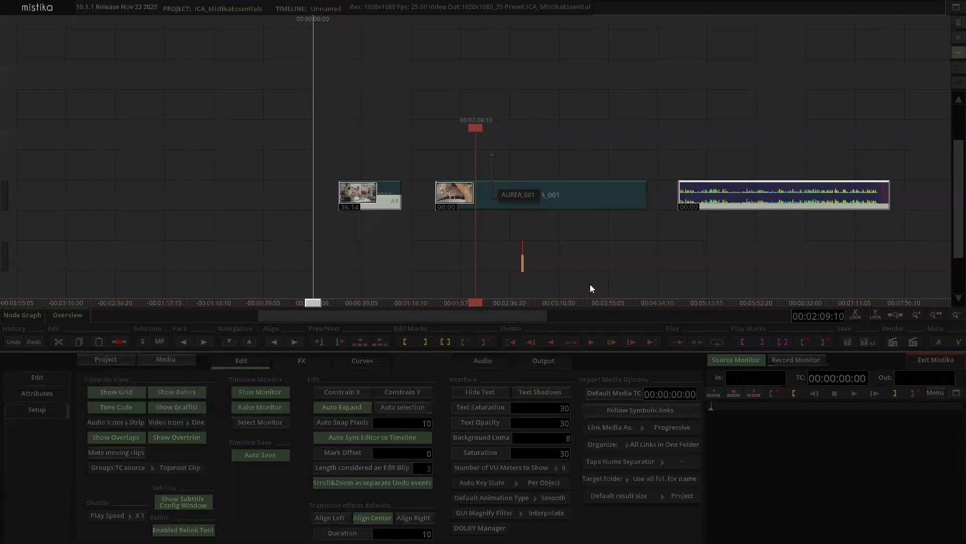
pyautogui.click(135, 424)
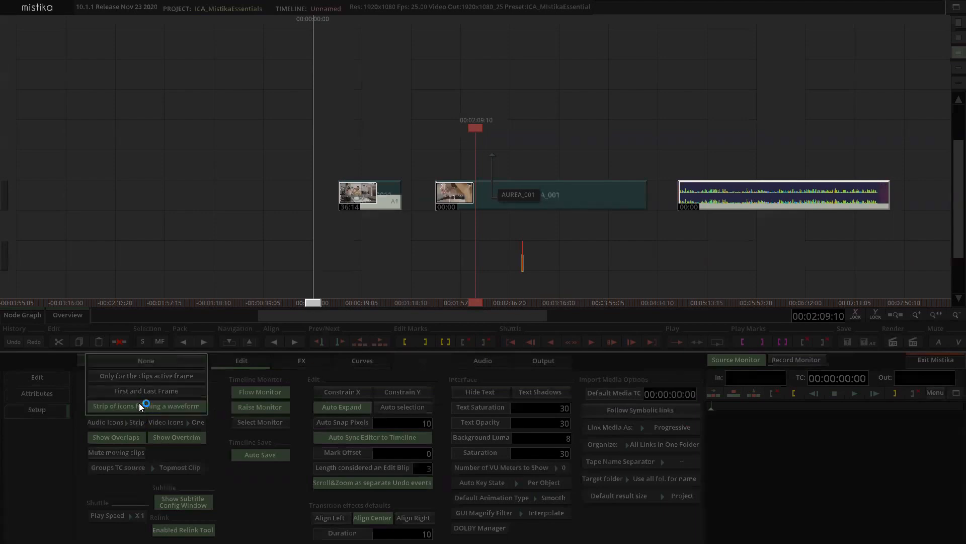
pyautogui.click(160, 376)
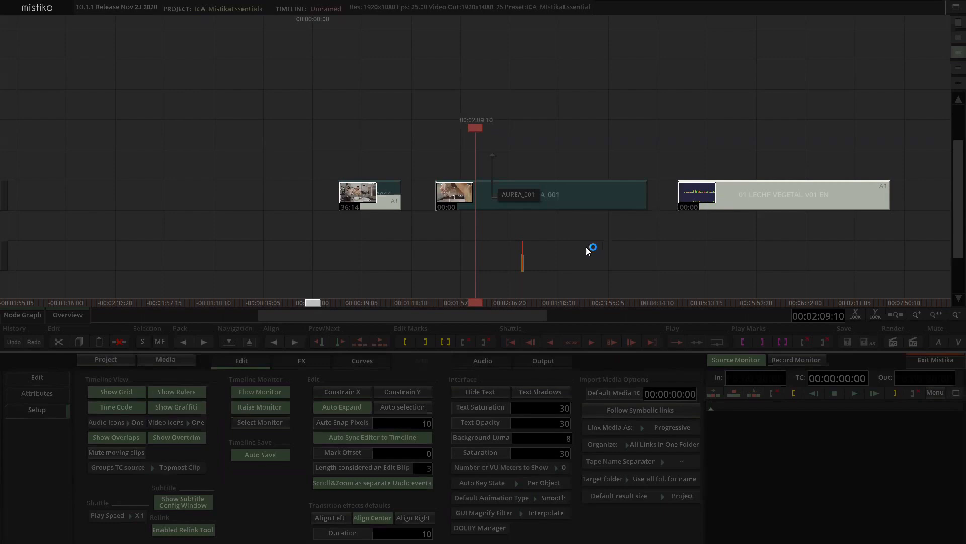
# - Switch the video icons to first and last frame, to a strip of icons, and back to only the clips' active frame
pyautogui.click(166, 422)
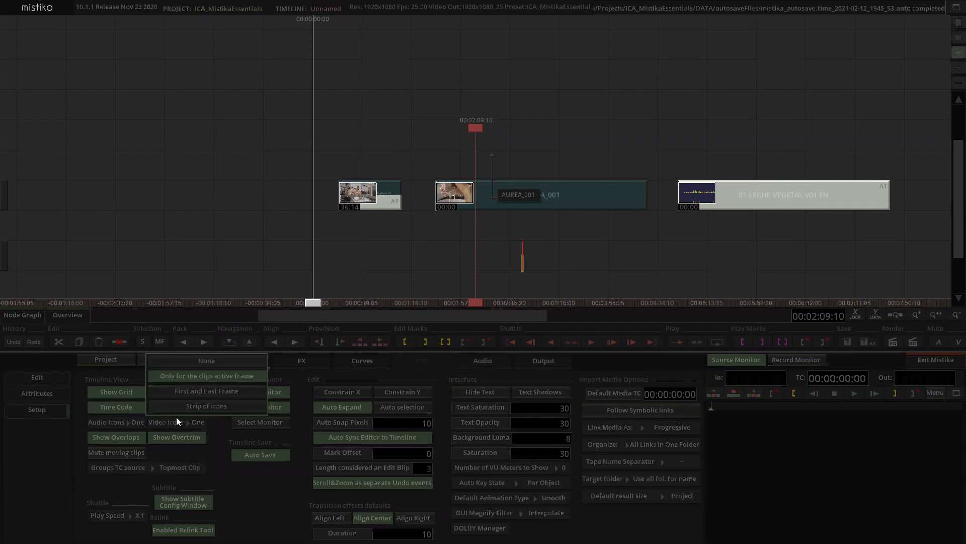
pyautogui.click(233, 390)
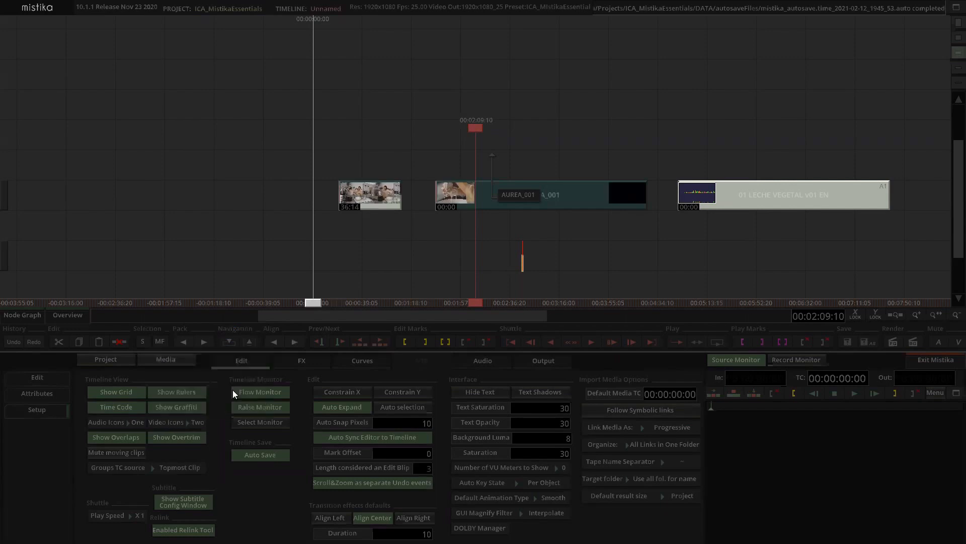
pyautogui.click(185, 421)
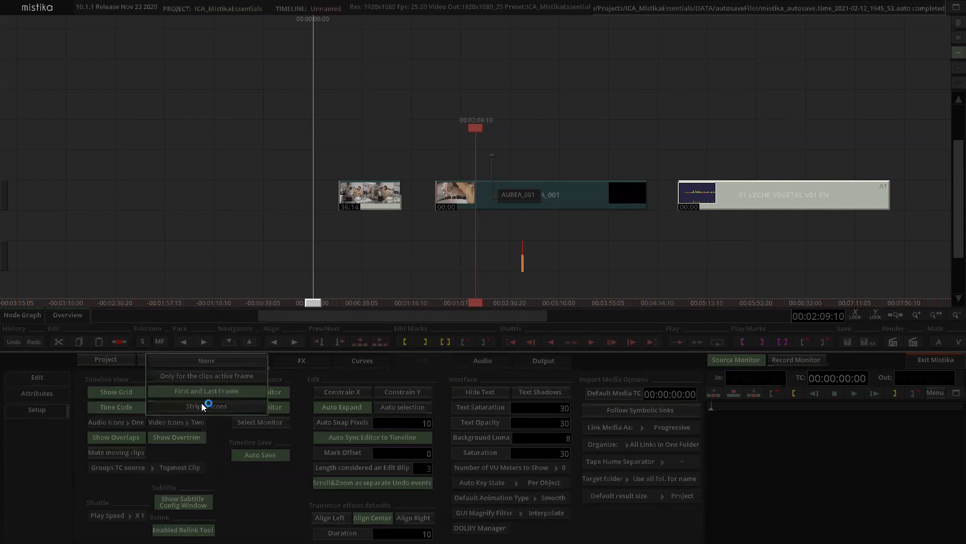
pyautogui.click(201, 405)
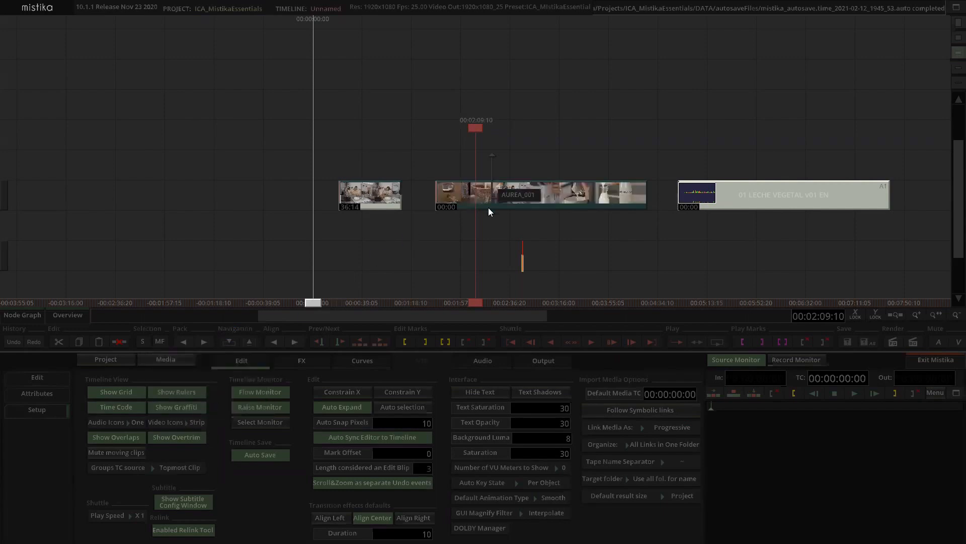
pyautogui.scroll(2, 399, 231)
pyautogui.scroll(3, 400, 227)
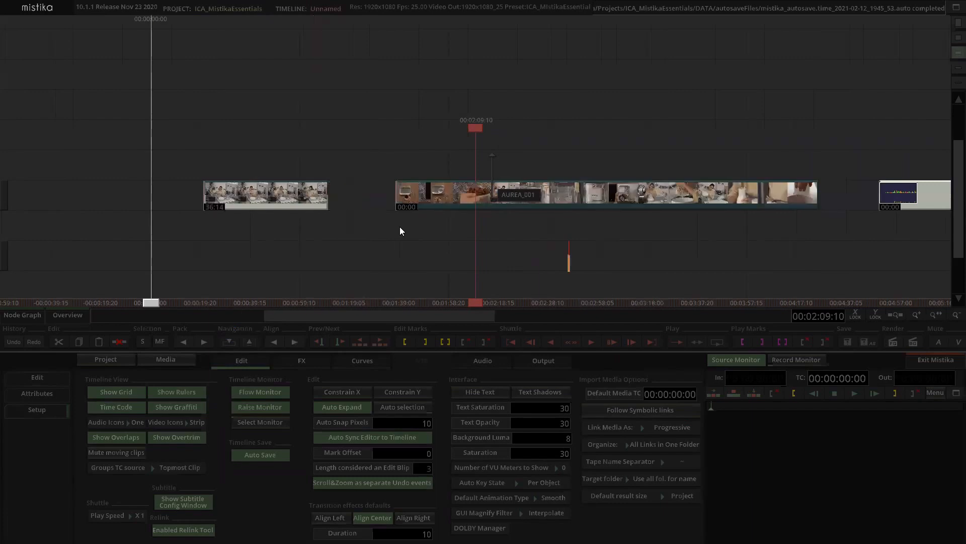
pyautogui.scroll(-2, 401, 227)
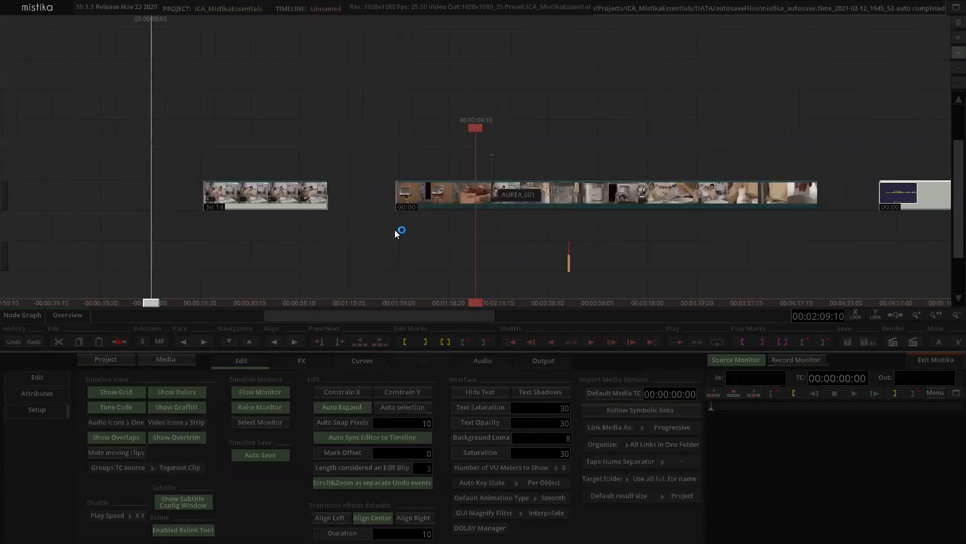
pyautogui.click(198, 423)
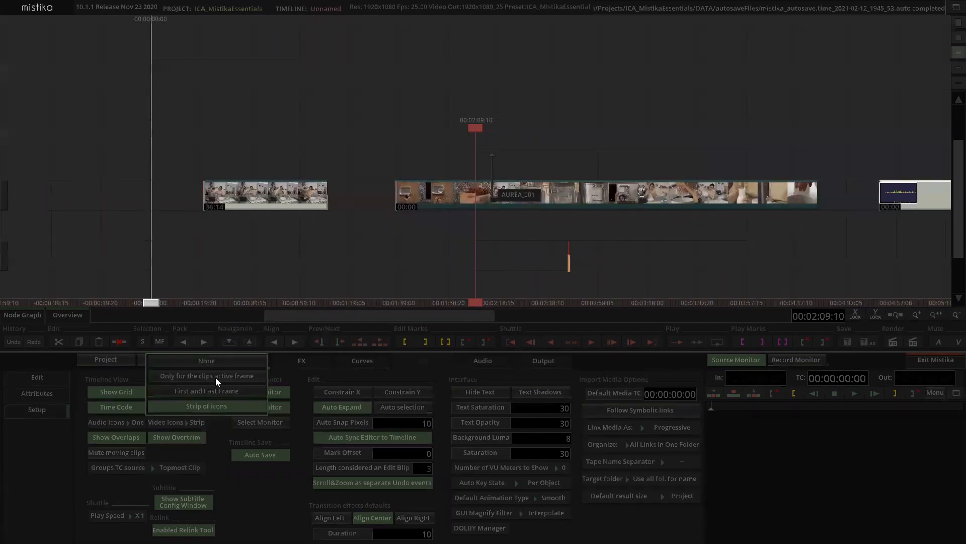
pyautogui.click(215, 376)
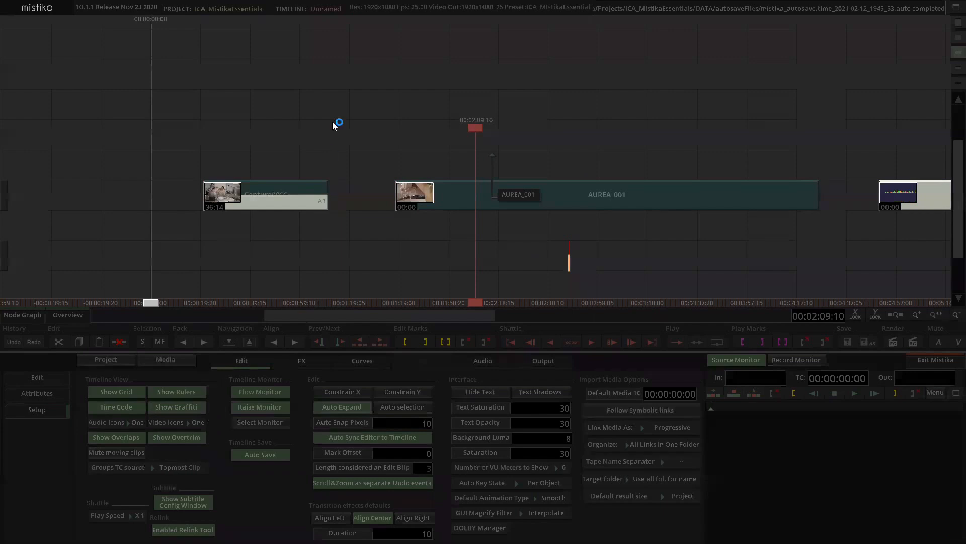
# - Switch to the Record Monitor and select the Capture0011 and AUREA_001 clips in turn on the timeline
pyautogui.click(786, 358)
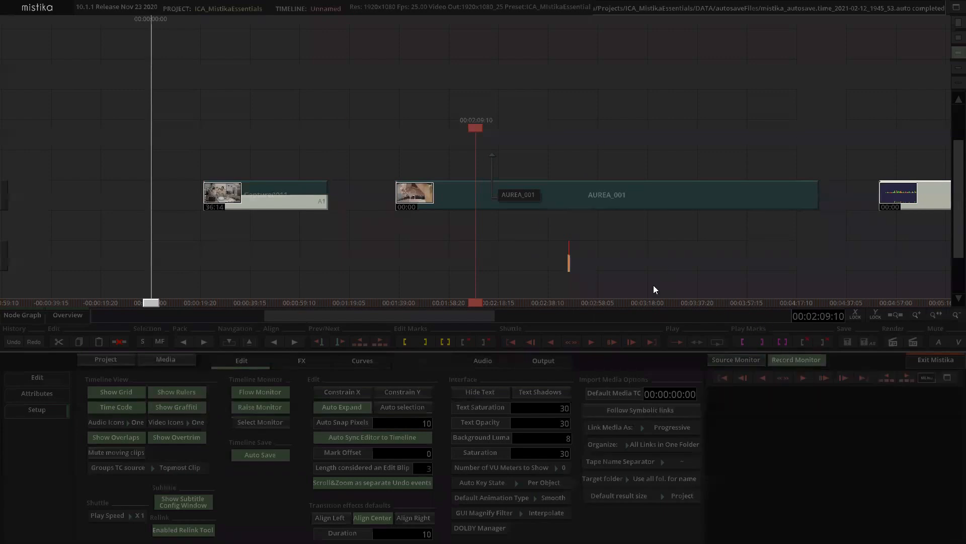
pyautogui.scroll(-2, 486, 238)
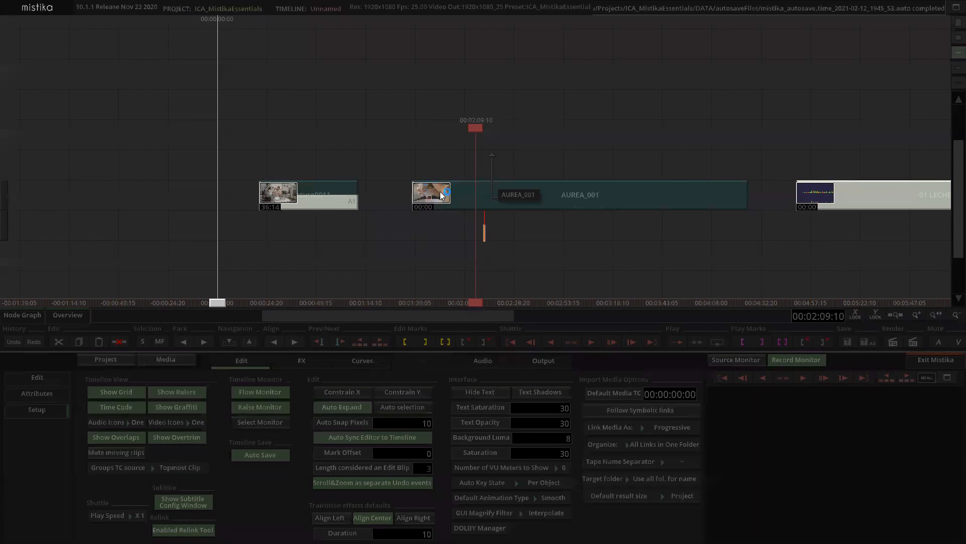
pyautogui.click(454, 198)
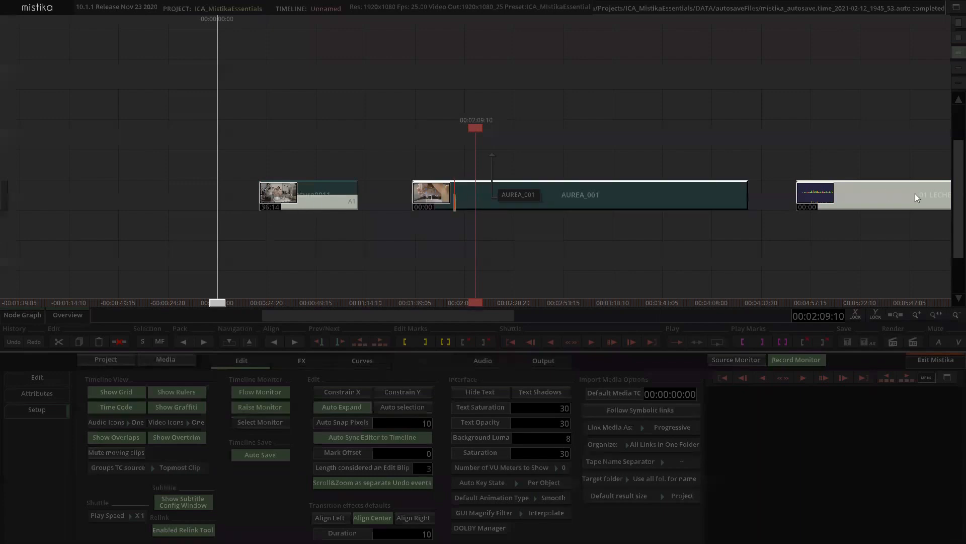
pyautogui.click(690, 186)
pyautogui.click(317, 199)
pyautogui.click(437, 199)
# - Set AUREA_001's active frame to 01:19:14, scrub the timeline to 00:02:08:03 and turn off Flow Monitor
pyautogui.moveTo(406, 91); pyautogui.dragTo(465, 89)
pyautogui.moveTo(594, 93); pyautogui.dragTo(645, 95)
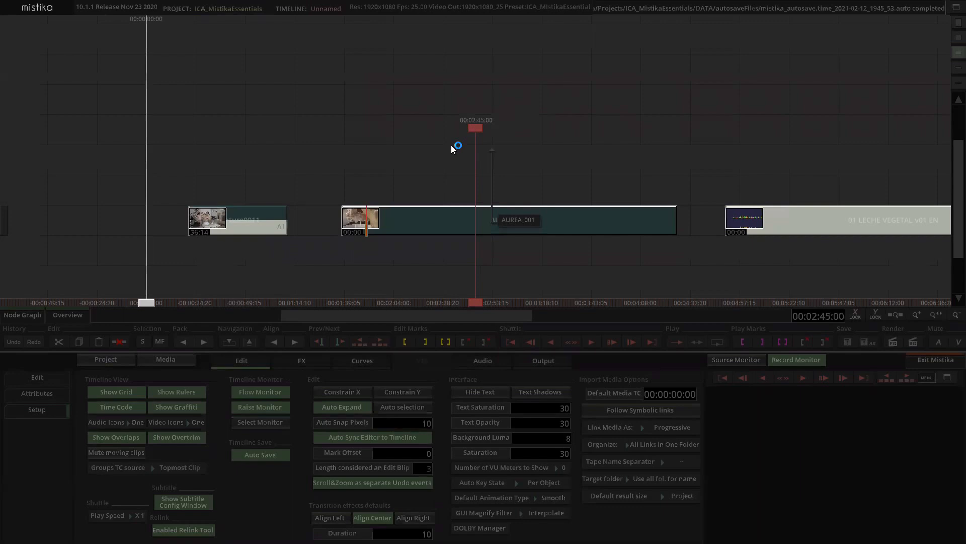
pyautogui.moveTo(380, 221); pyautogui.dragTo(479, 240)
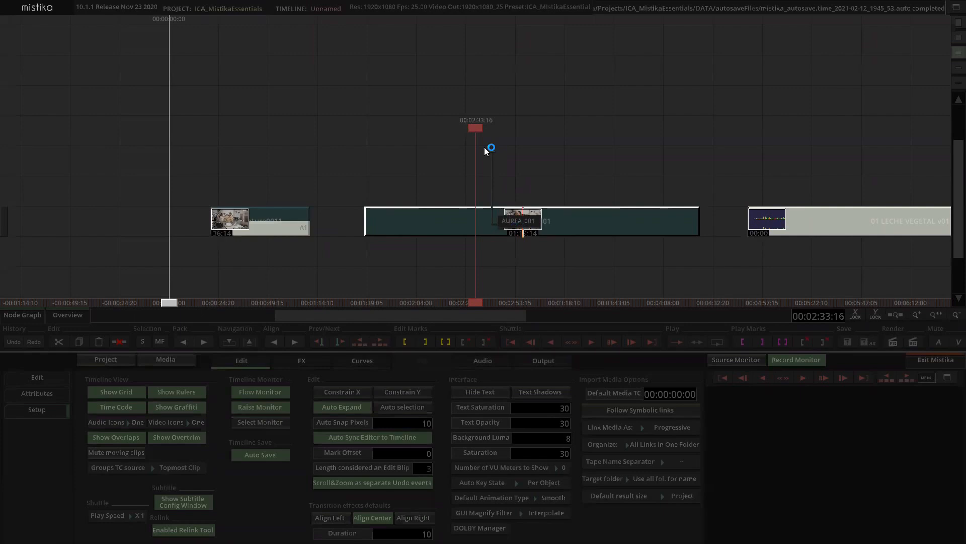
pyautogui.moveTo(520, 174); pyautogui.dragTo(636, 175)
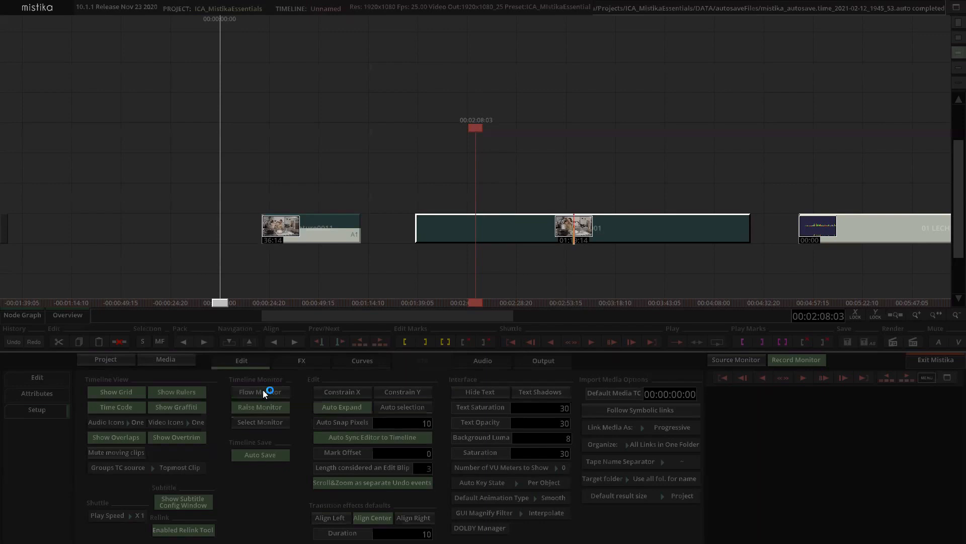
pyautogui.click(578, 152)
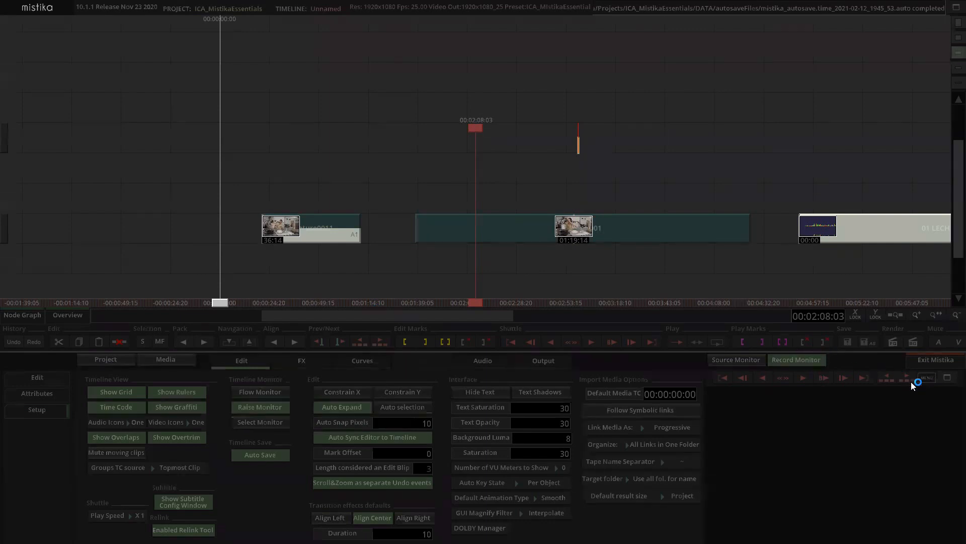
# - Enable Live Video in the Record Monitor options and scrub the timeline to 00:02:50:20
pyautogui.click(928, 377)
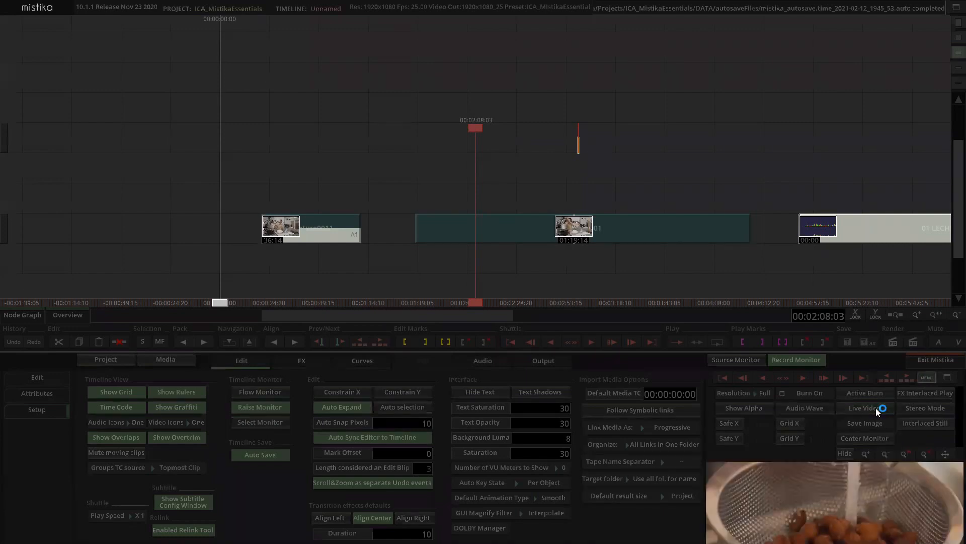
pyautogui.click(927, 378)
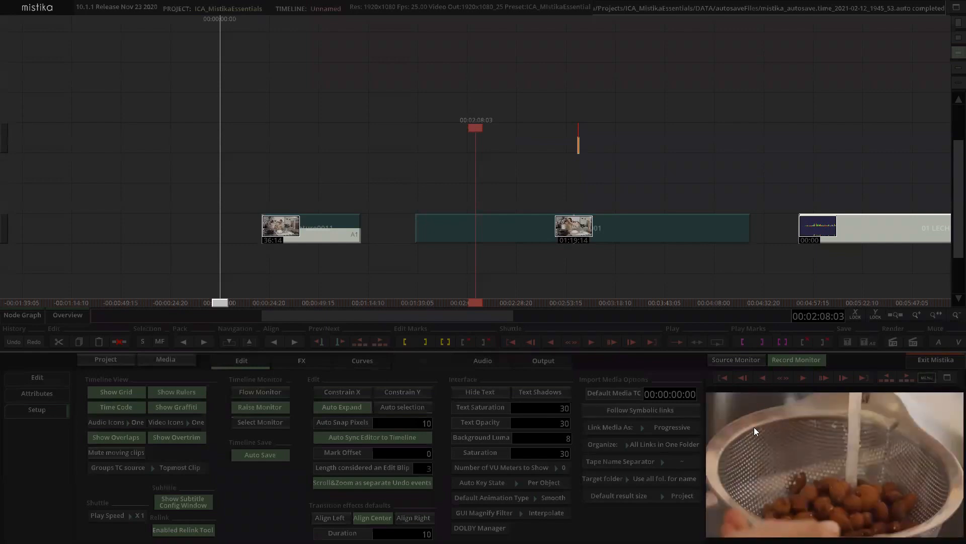
pyautogui.click(673, 142)
pyautogui.moveTo(697, 139); pyautogui.dragTo(595, 119)
pyautogui.moveTo(656, 116)
pyautogui.mouseDown()
pyautogui.moveTo(599, 108)
pyautogui.moveTo(623, 119)
pyautogui.moveTo(600, 130)
pyautogui.moveTo(650, 141)
pyautogui.moveTo(567, 120)
pyautogui.moveTo(640, 126)
pyautogui.moveTo(590, 124)
pyautogui.mouseUp()
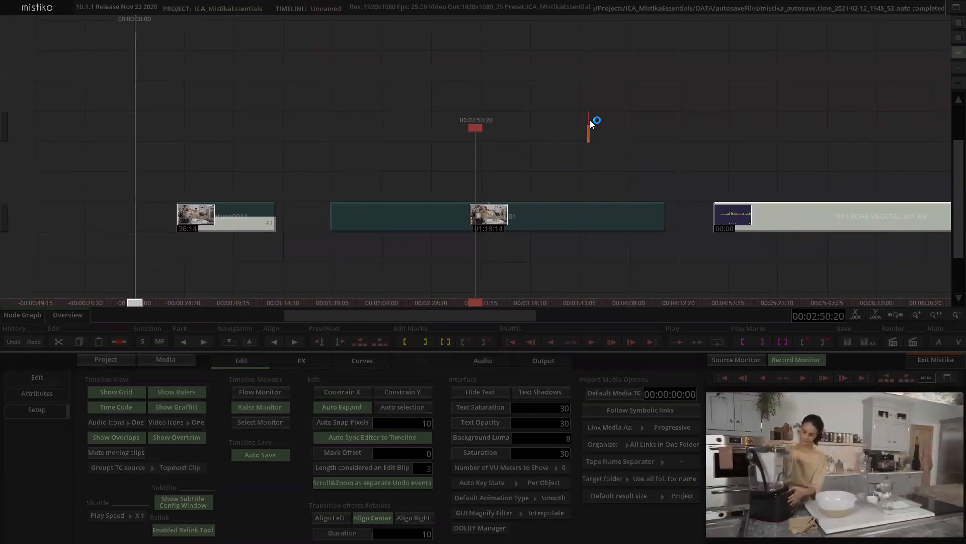
# - Turn Live Video off and back on in the Record Monitor options to compare the display
pyautogui.click(926, 378)
pyautogui.click(925, 378)
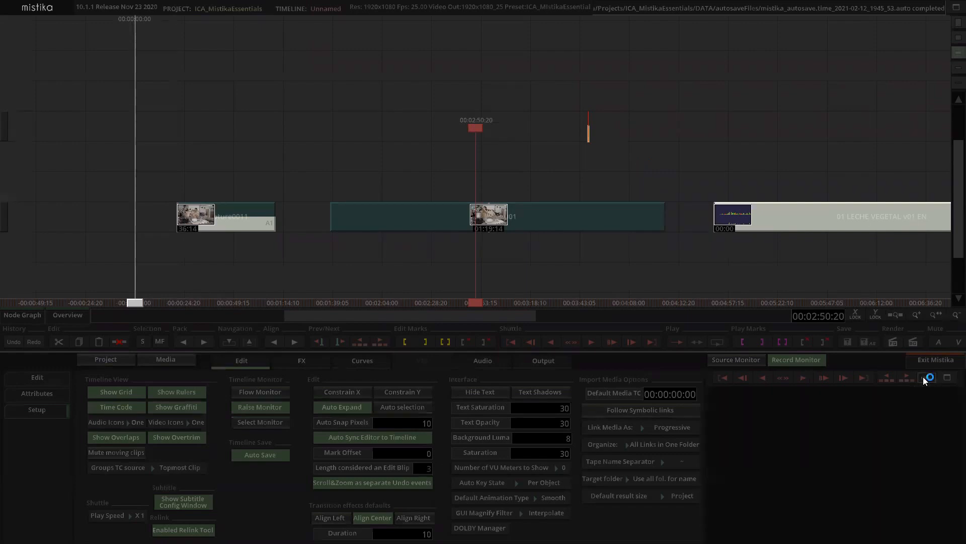
pyautogui.click(926, 378)
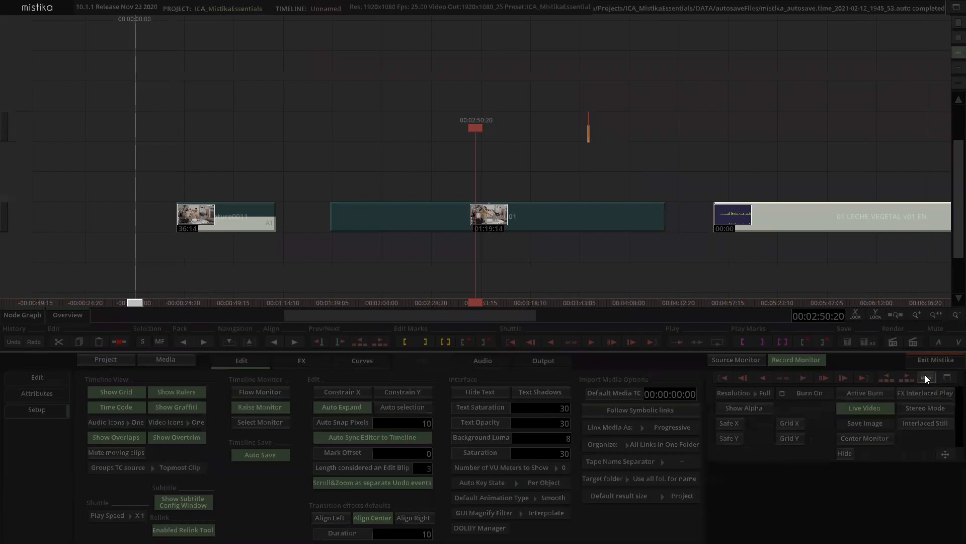
pyautogui.click(883, 407)
pyautogui.click(929, 380)
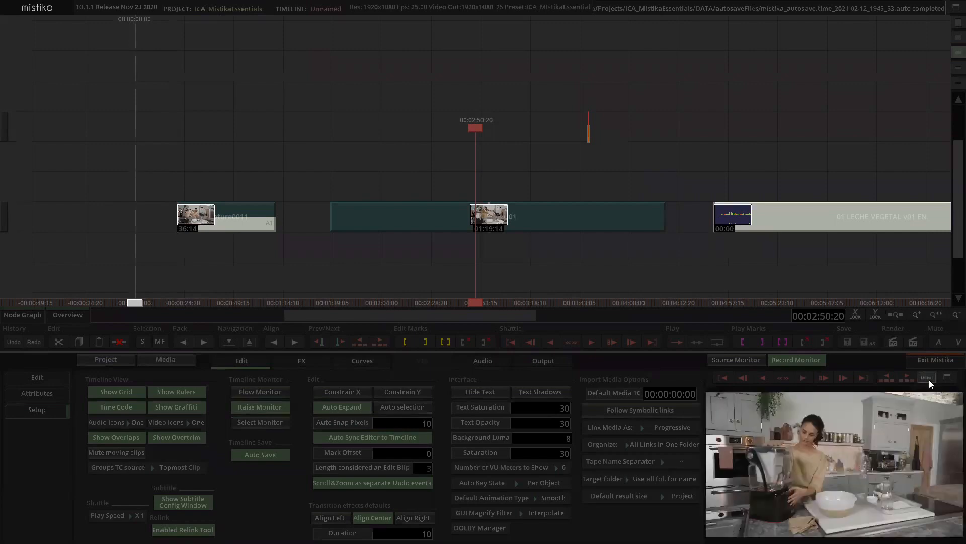
# - Move the AUREA_001 clip slightly earlier along its track and deselect it
pyautogui.moveTo(588, 126); pyautogui.dragTo(593, 126)
pyautogui.scroll(-2, 437, 163)
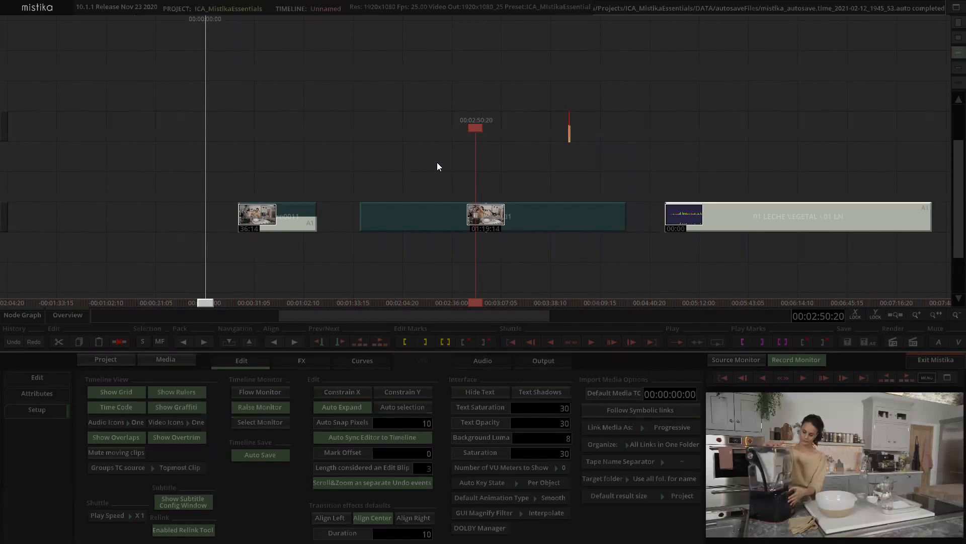
pyautogui.scroll(-1, 444, 160)
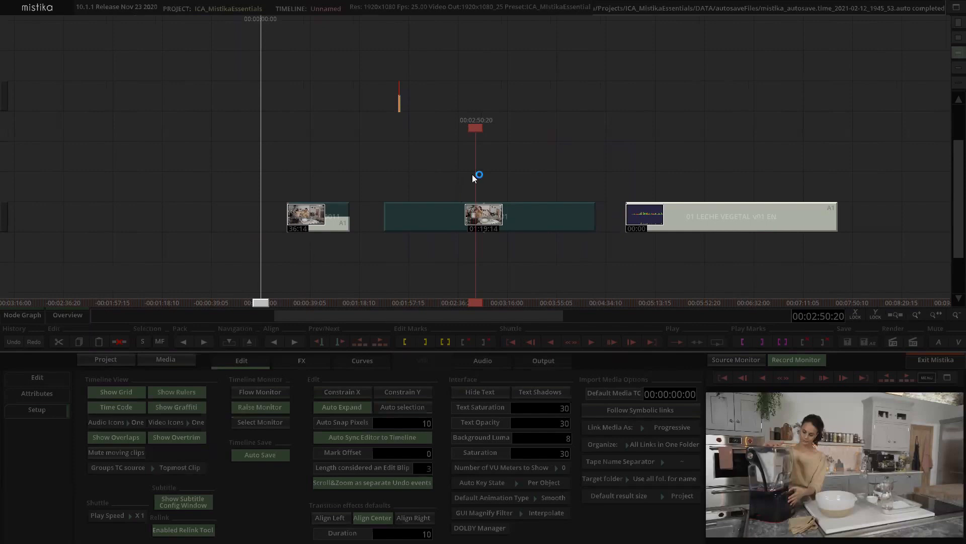
pyautogui.moveTo(462, 216)
pyautogui.mouseDown()
pyautogui.moveTo(445, 162)
pyautogui.moveTo(471, 136)
pyautogui.moveTo(600, 219)
pyautogui.moveTo(630, 136)
pyautogui.moveTo(397, 211)
pyautogui.moveTo(476, 179)
pyautogui.moveTo(462, 224)
pyautogui.moveTo(450, 215)
pyautogui.mouseUp()
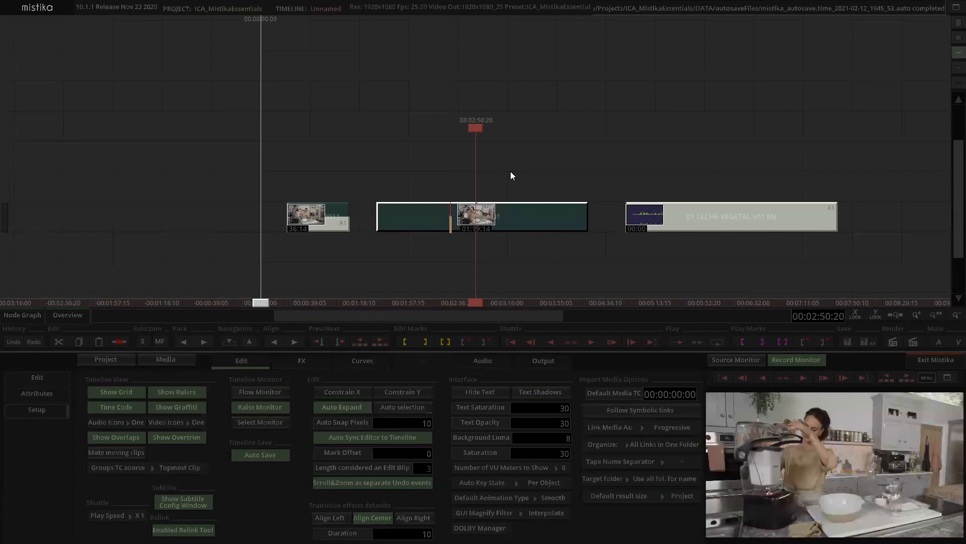
pyautogui.click(441, 160)
# - Turn on Constrain X and try to move the AUREA_001 clip on the timeline
pyautogui.click(347, 391)
pyautogui.moveTo(455, 219)
pyautogui.mouseDown()
pyautogui.moveTo(463, 202)
pyautogui.moveTo(465, 292)
pyautogui.moveTo(482, 256)
pyautogui.moveTo(468, 230)
pyautogui.moveTo(468, 278)
pyautogui.moveTo(459, 215)
pyautogui.mouseUp()
pyautogui.click(524, 118)
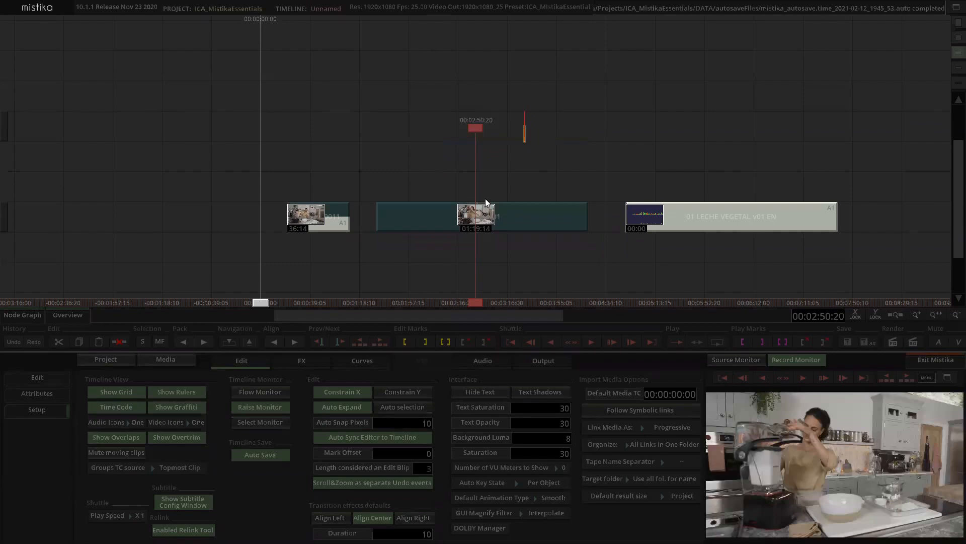
# - Return the AUREA_001 clip to its former place, slightly later along its track
pyautogui.click(489, 221)
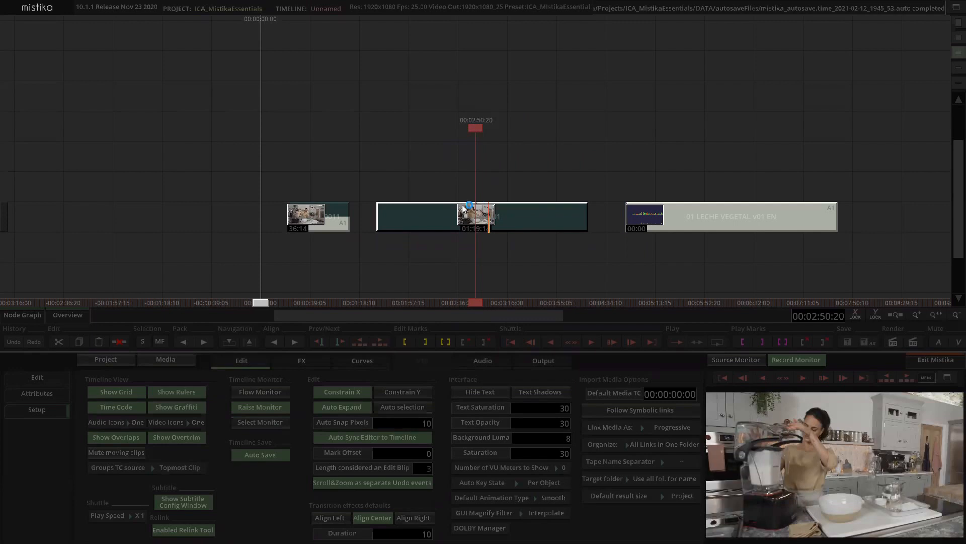
pyautogui.moveTo(439, 210); pyautogui.dragTo(475, 215)
pyautogui.hotkey('ctrl', 'v')
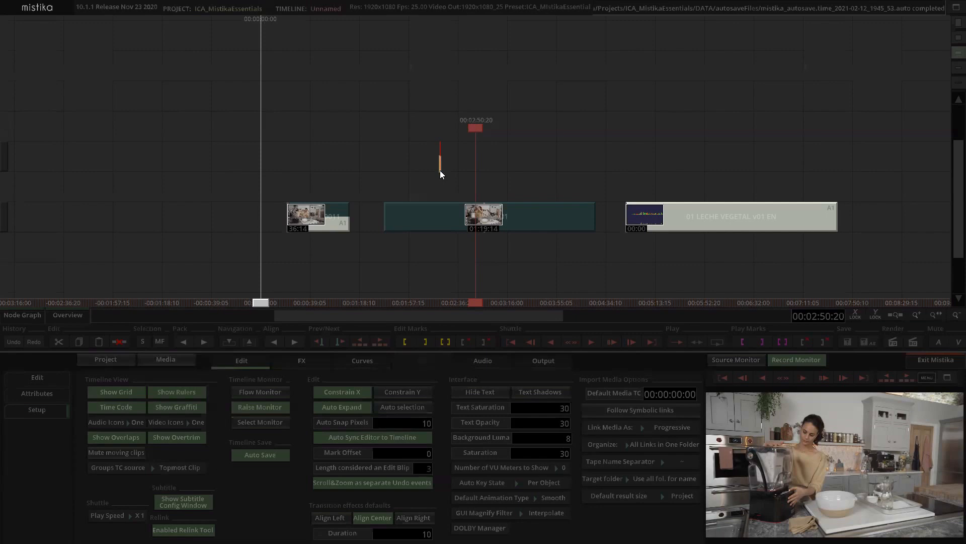
pyautogui.moveTo(460, 212); pyautogui.dragTo(443, 199)
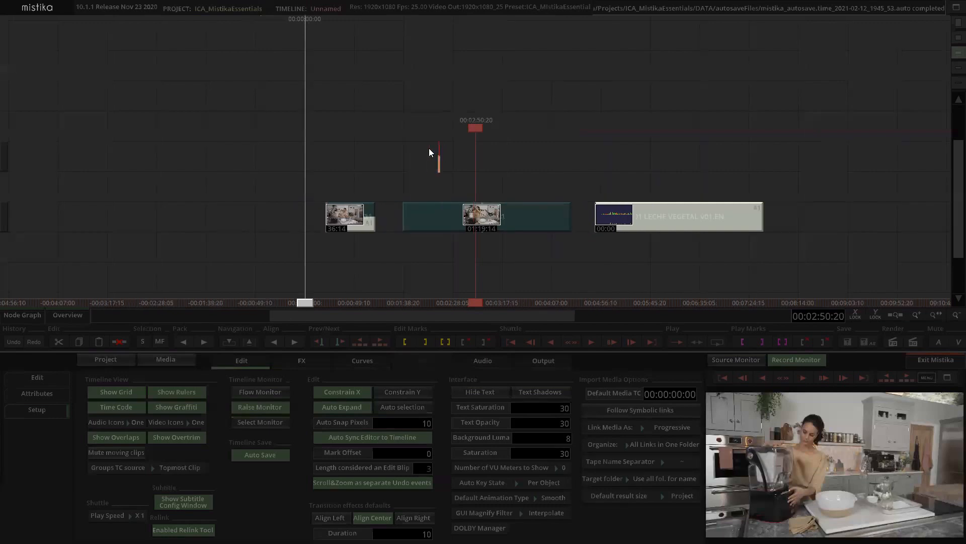
pyautogui.scroll(-2, 428, 148)
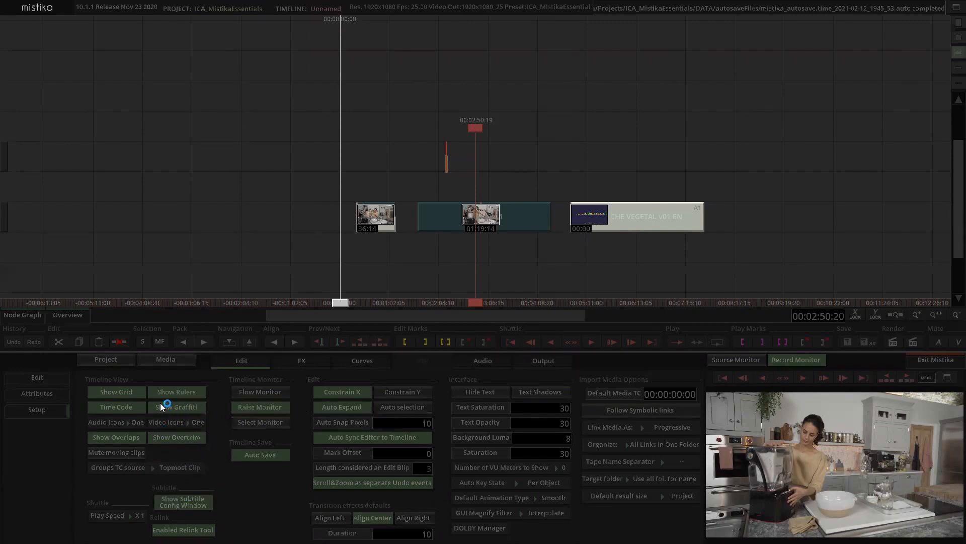
# - Turn off Show Grid and scrub the timeline to 00:04:23:08 to check the view without the grid
pyautogui.click(126, 391)
pyautogui.moveTo(500, 119); pyautogui.dragTo(488, 145)
pyautogui.moveTo(634, 149); pyautogui.dragTo(586, 147)
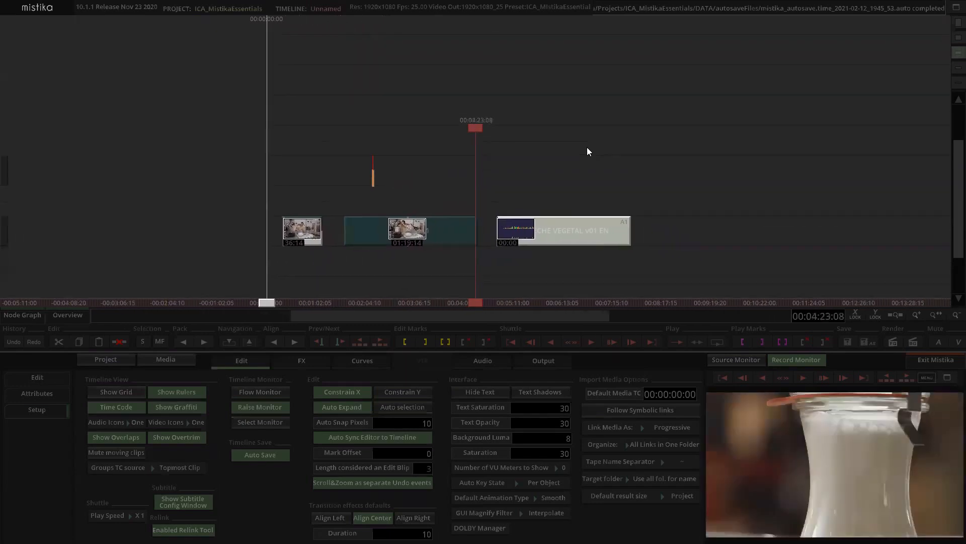
# - Set the timeline's in mark at 02:25:10 and its out mark at 03:51:16
pyautogui.moveTo(487, 149); pyautogui.dragTo(596, 151)
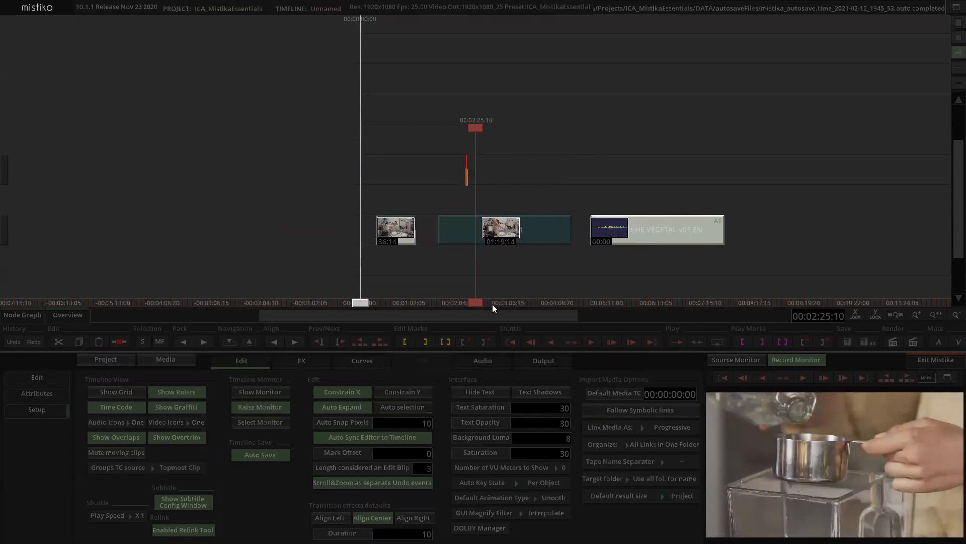
pyautogui.press('i')
pyautogui.moveTo(579, 150); pyautogui.dragTo(510, 158)
pyautogui.press('o')
pyautogui.moveTo(583, 155)
pyautogui.mouseDown()
pyautogui.moveTo(574, 152)
pyautogui.moveTo(601, 158)
pyautogui.mouseUp()
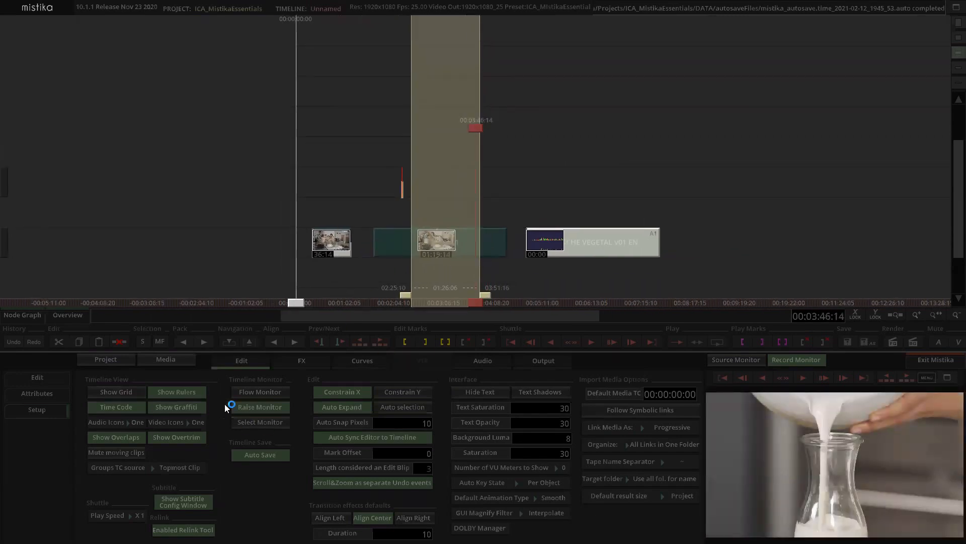
# - Turn off Show Rulers, scrub the timeline to 00:02:50:19 and clear the in and out marks
pyautogui.click(177, 391)
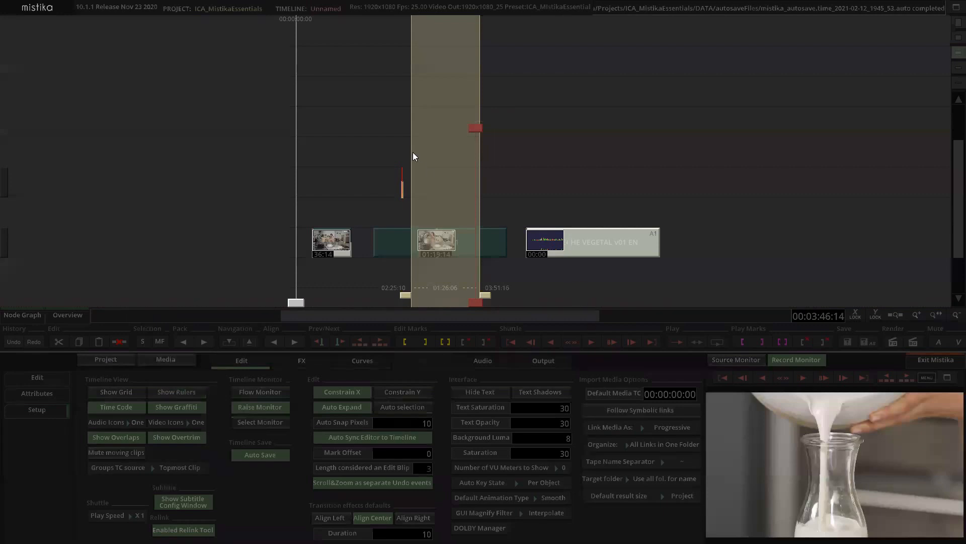
pyautogui.moveTo(453, 160); pyautogui.dragTo(497, 147)
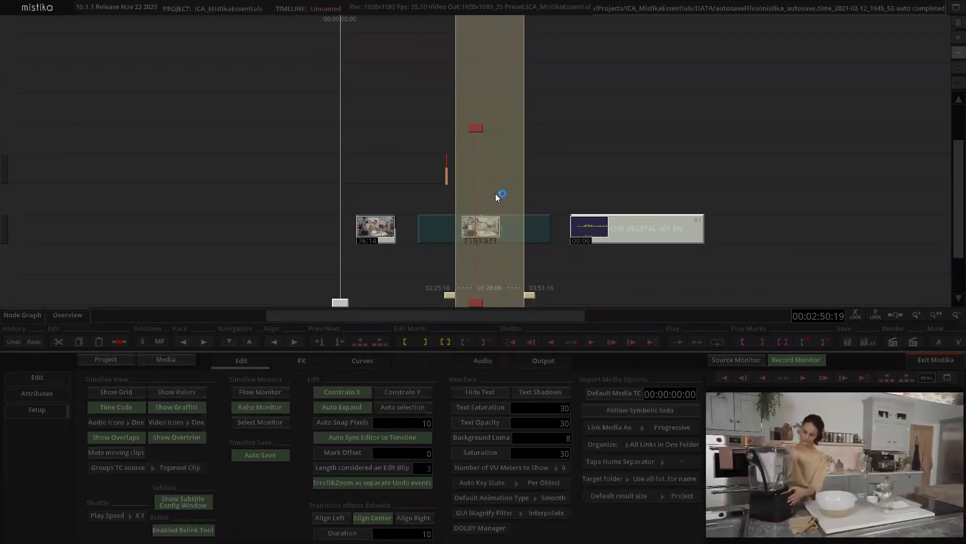
pyautogui.hotkey('ctrl', 'i')
pyautogui.hotkey('ctrl', 'o')
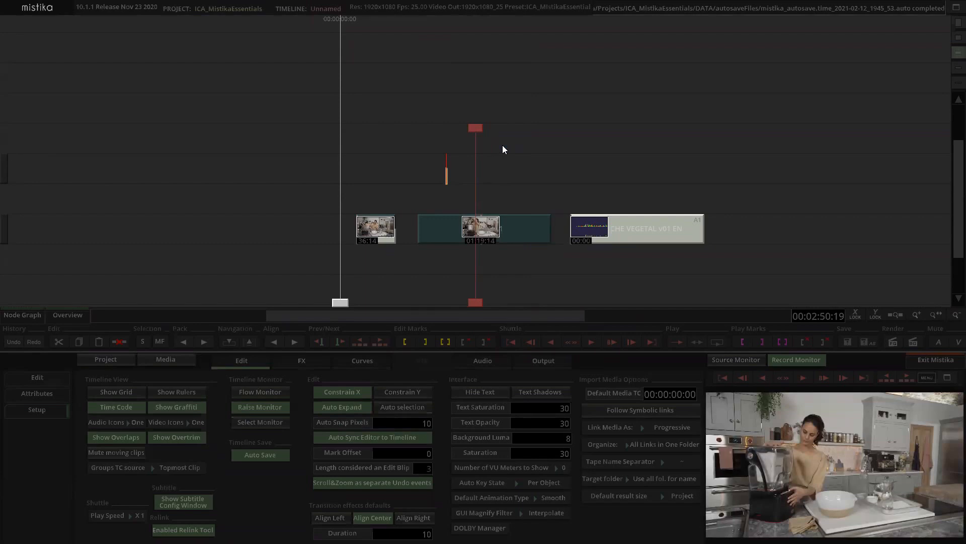
# - Scrub the timeline to 00:02:28:15, try a different Text Opacity and set it back to 30
pyautogui.moveTo(455, 131); pyautogui.dragTo(473, 131)
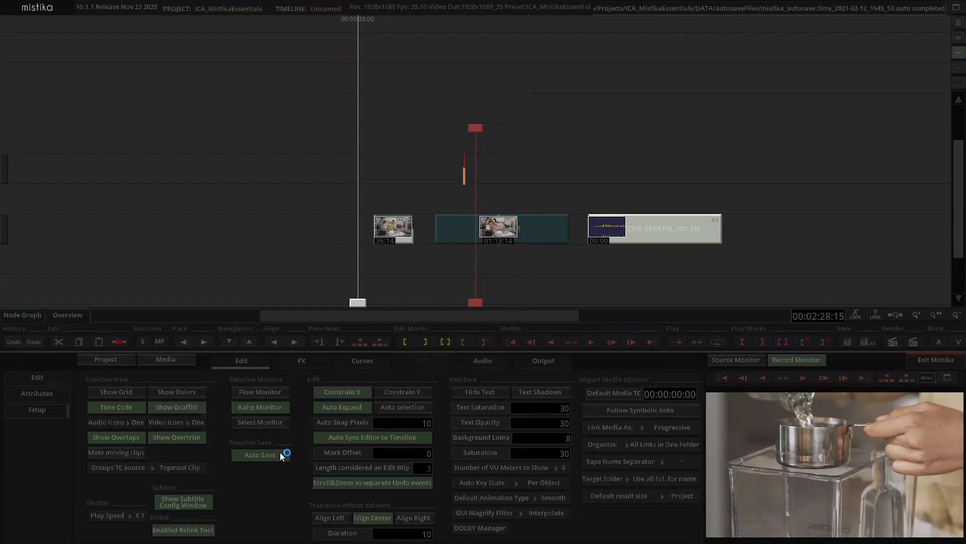
pyautogui.click(517, 392)
pyautogui.moveTo(542, 424); pyautogui.dragTo(572, 427)
pyautogui.click(564, 424)
pyautogui.write('30')
pyautogui.press('Return')
# - Try a different interface Saturation and set it back to 30
pyautogui.moveTo(545, 456); pyautogui.dragTo(502, 459)
pyautogui.click(560, 453)
pyautogui.write('30')
pyautogui.press('Return')
# - Set the number of VU meters to show to 2 and play the audio clip to check its levels on the meters
pyautogui.click(520, 467)
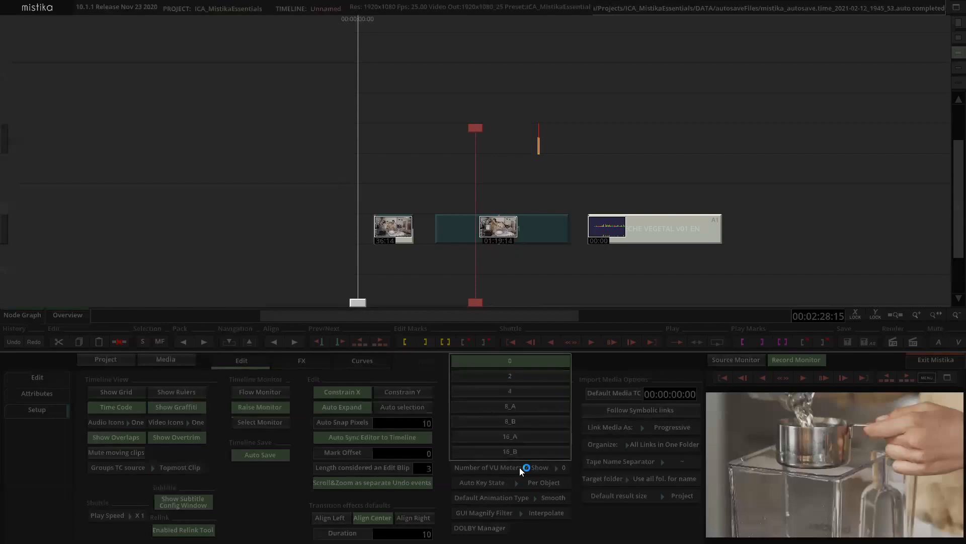
pyautogui.click(515, 375)
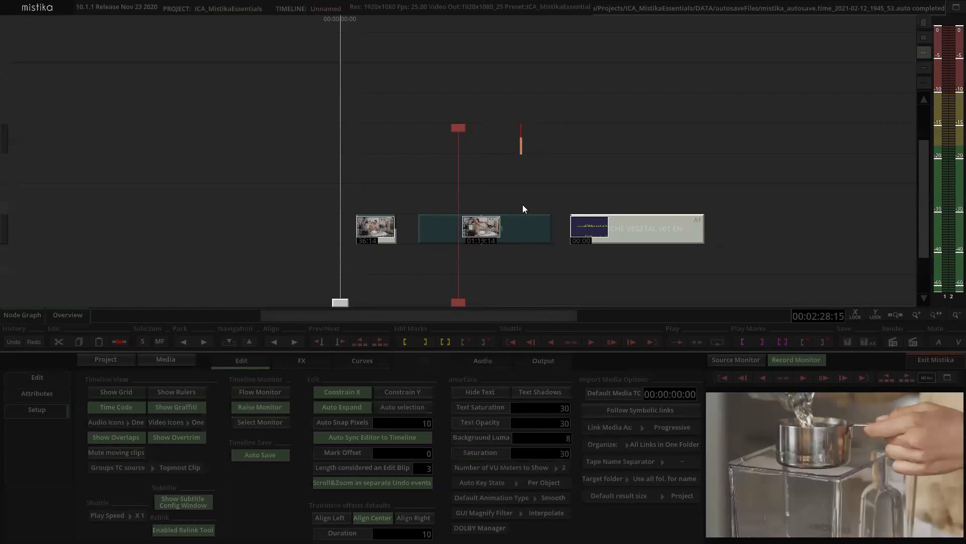
pyautogui.moveTo(593, 161); pyautogui.dragTo(505, 154)
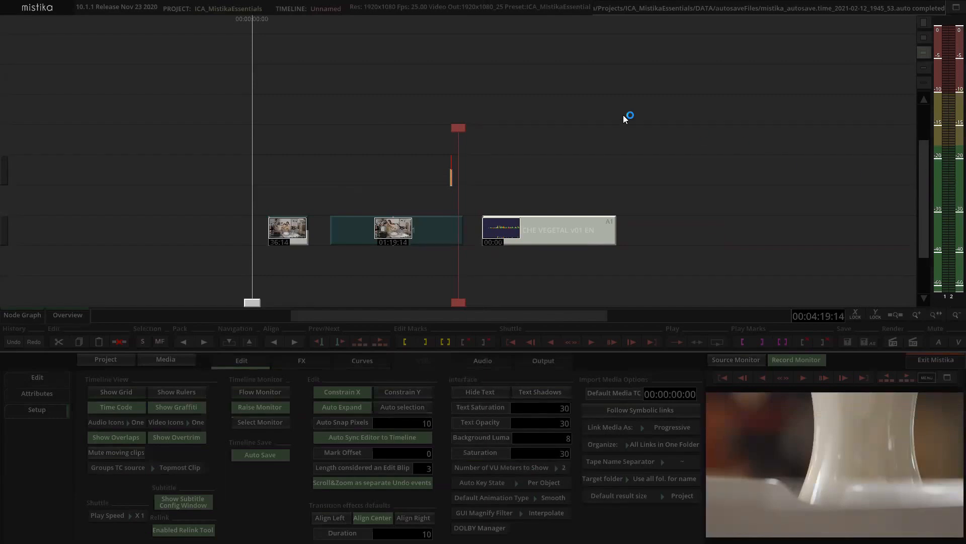
pyautogui.press('pagedown')
pyautogui.press('pagedown')
pyautogui.press('space')
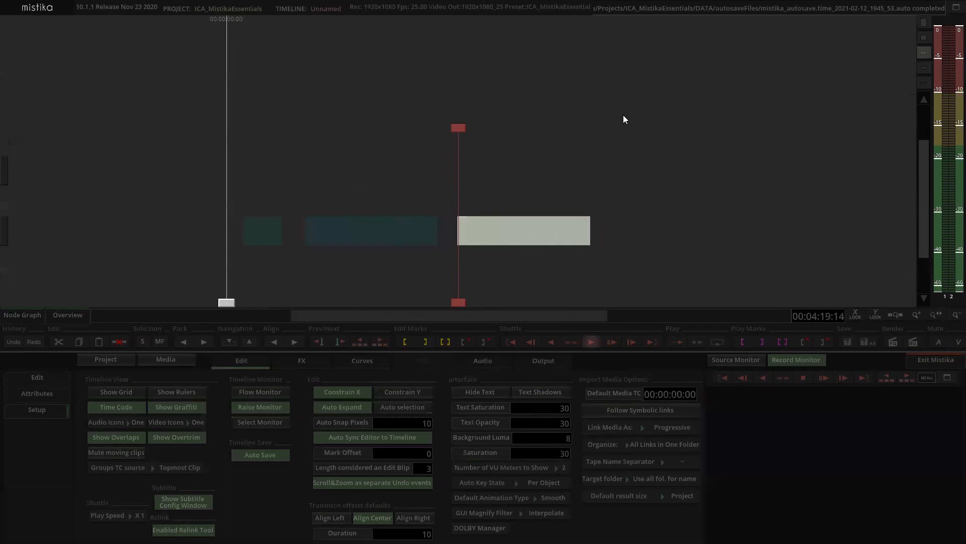
pyautogui.press('space')
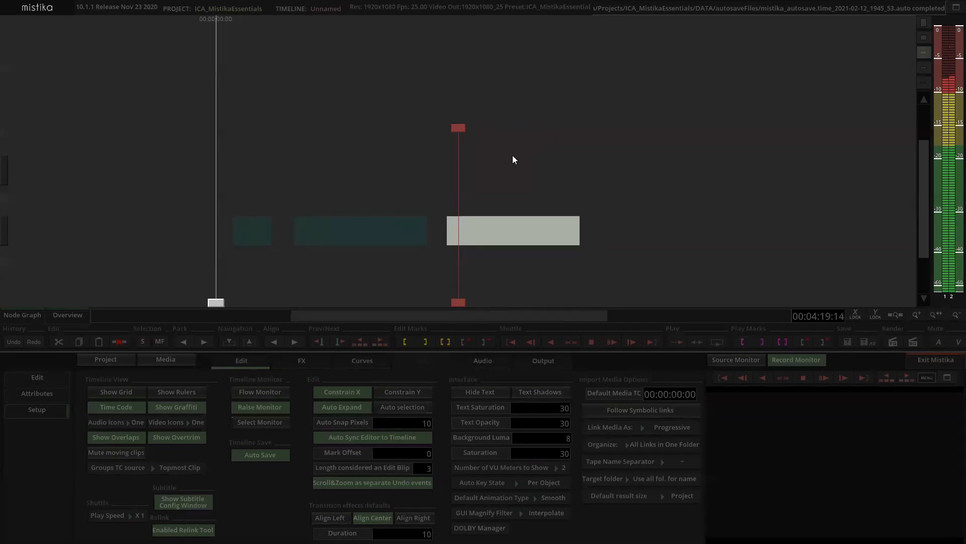
pyautogui.press('space')
pyautogui.scroll(-2, 513, 155)
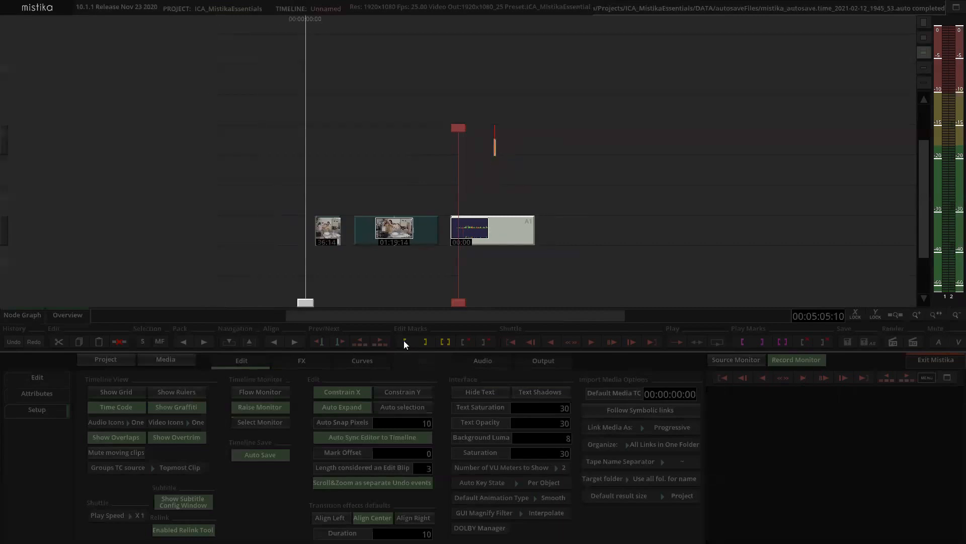
# - Scrub the timeline back to 00:02:02:13 and switch from the setup options to the clip editing tools
pyautogui.moveTo(359, 158); pyautogui.dragTo(459, 150)
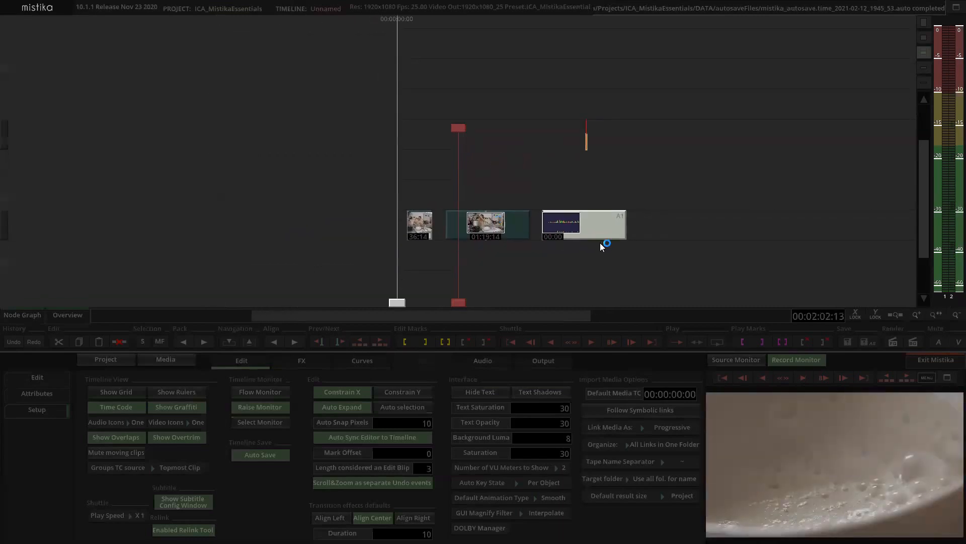
pyautogui.moveTo(473, 233)
pyautogui.mouseDown()
pyautogui.moveTo(473, 187)
pyautogui.moveTo(502, 183)
pyautogui.moveTo(501, 198)
pyautogui.mouseUp()
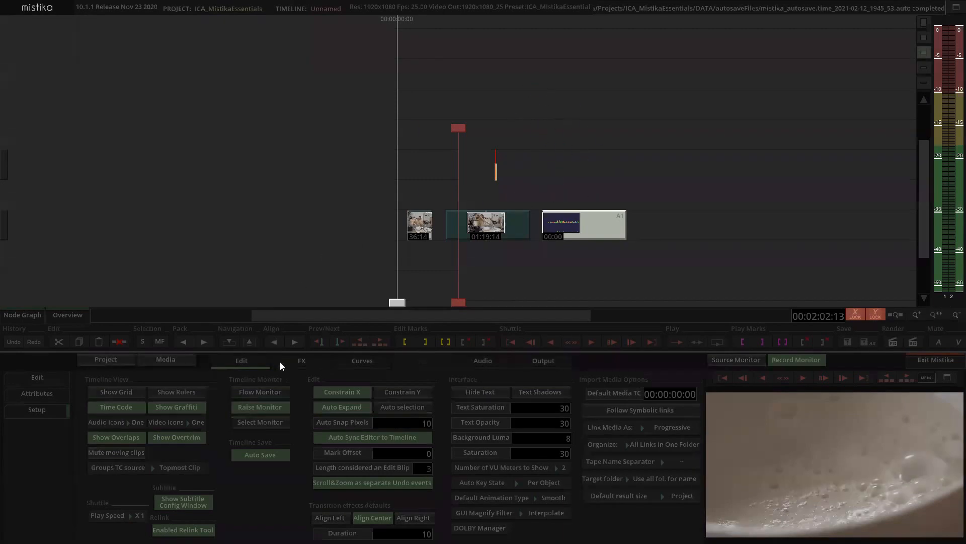
pyautogui.click(245, 367)
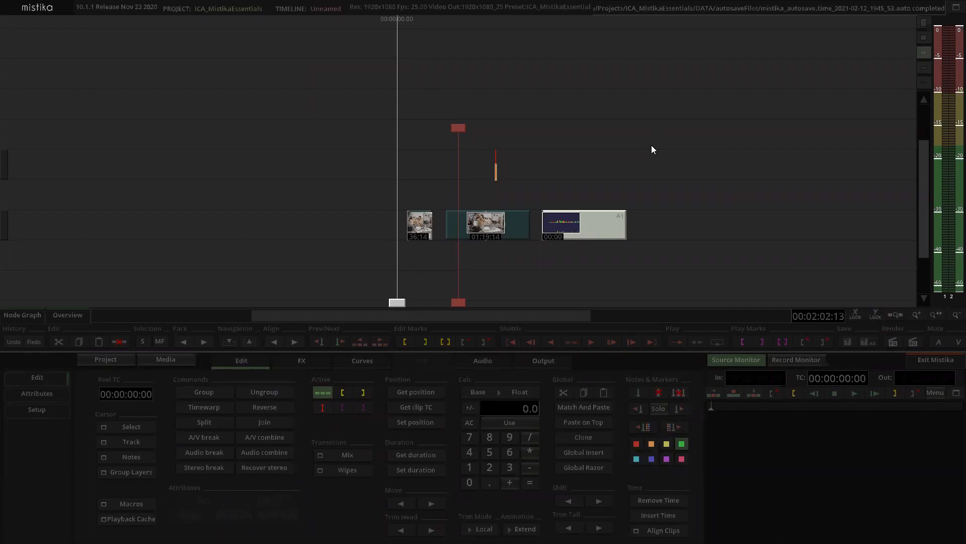
# - Turn on Y Lock for the timeline and scrub it horizontally to 00:03:17:22
pyautogui.moveTo(673, 144); pyautogui.dragTo(693, 153)
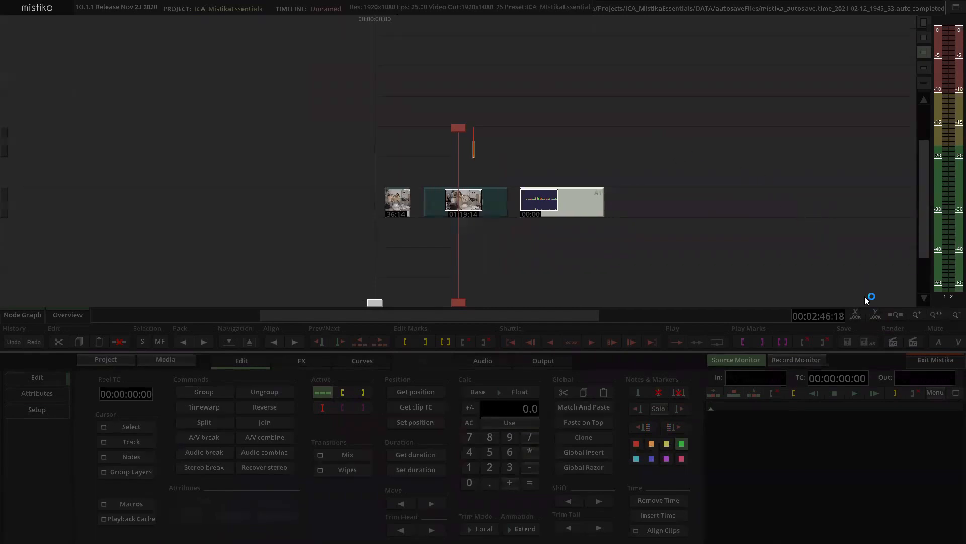
pyautogui.moveTo(796, 188); pyautogui.dragTo(842, 253)
pyautogui.moveTo(605, 111); pyautogui.dragTo(493, 103)
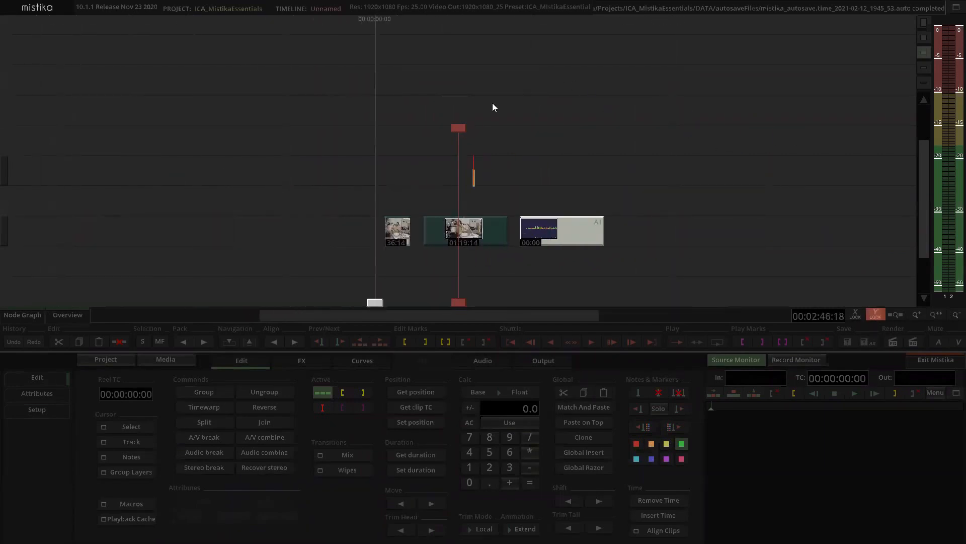
pyautogui.moveTo(541, 140); pyautogui.dragTo(595, 157)
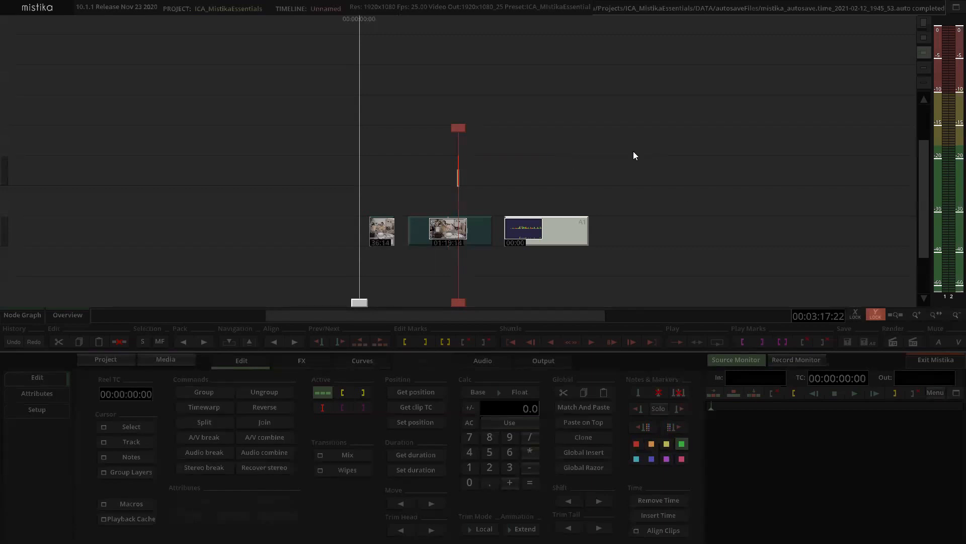
# - Scrub the timeline to 00:00:19:19, select the Capture0011 clip and open its attributes
pyautogui.click(616, 147)
pyautogui.moveTo(399, 144); pyautogui.dragTo(563, 157)
pyautogui.click(563, 158)
pyautogui.click(534, 229)
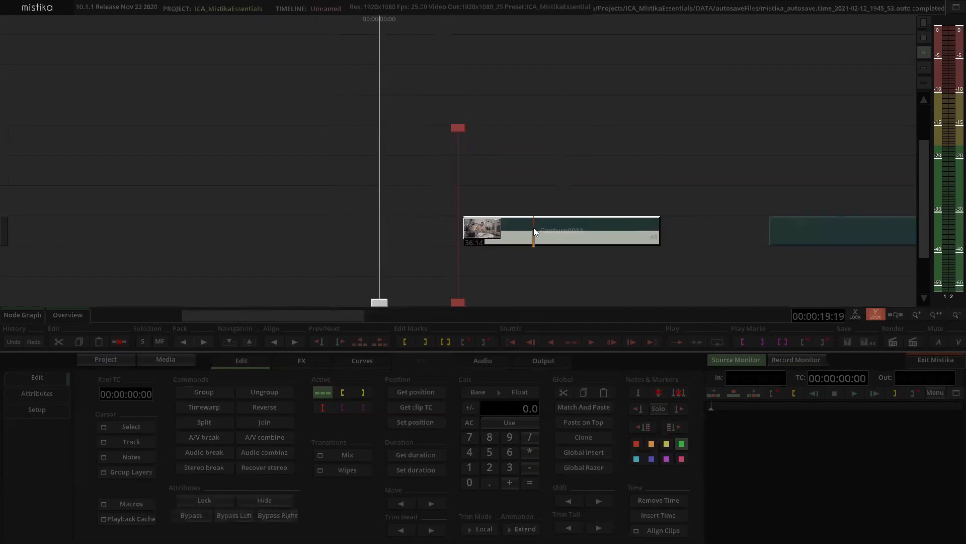
pyautogui.scroll(1, 516, 146)
pyautogui.click(517, 146)
pyautogui.click(542, 228)
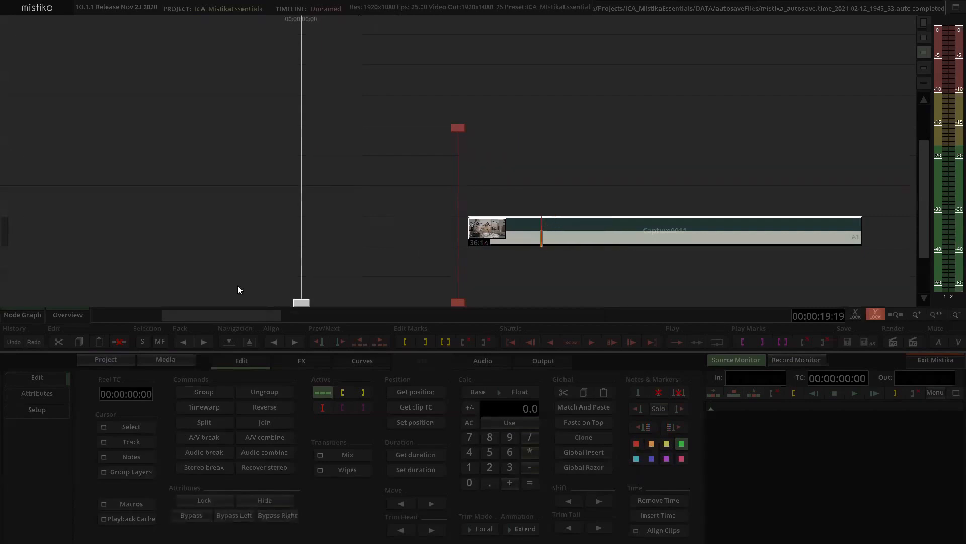
pyautogui.click(39, 397)
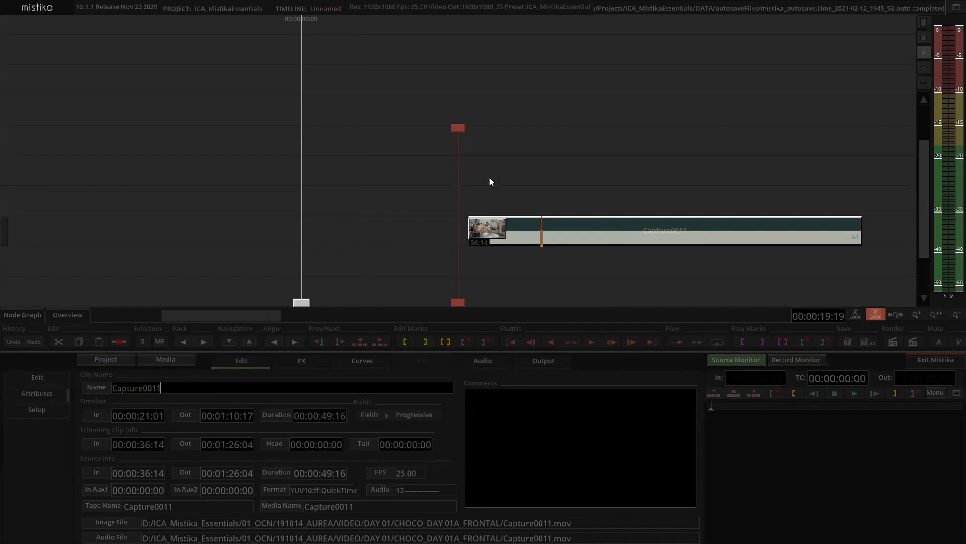
# - Deselect the Capture0011 clip and open the editing setup options to look at the Time Code setting
pyautogui.click(413, 197)
pyautogui.click(437, 209)
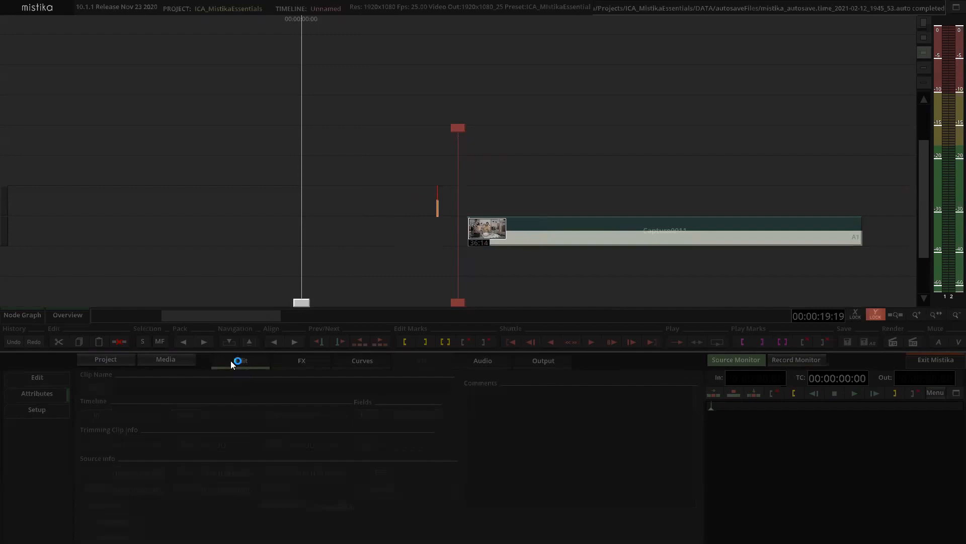
pyautogui.click(35, 409)
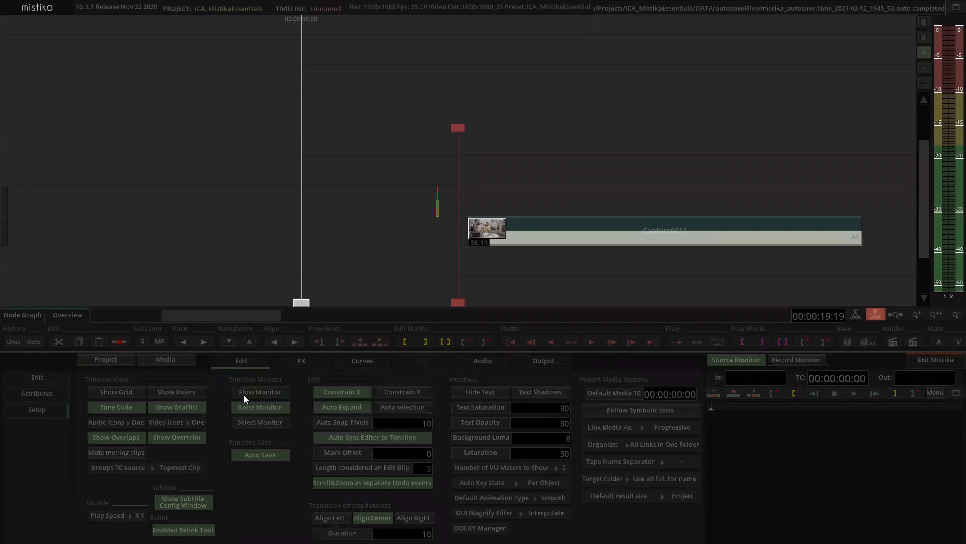
pyautogui.click(119, 406)
# - Scrub and briefly play the timeline to reach 00:00:20:22, just before the Capture0011 clip
pyautogui.moveTo(506, 158)
pyautogui.mouseDown()
pyautogui.moveTo(498, 159)
pyautogui.moveTo(537, 164)
pyautogui.mouseUp()
pyautogui.scroll(4, 519, 160)
pyautogui.scroll(-2, 519, 160)
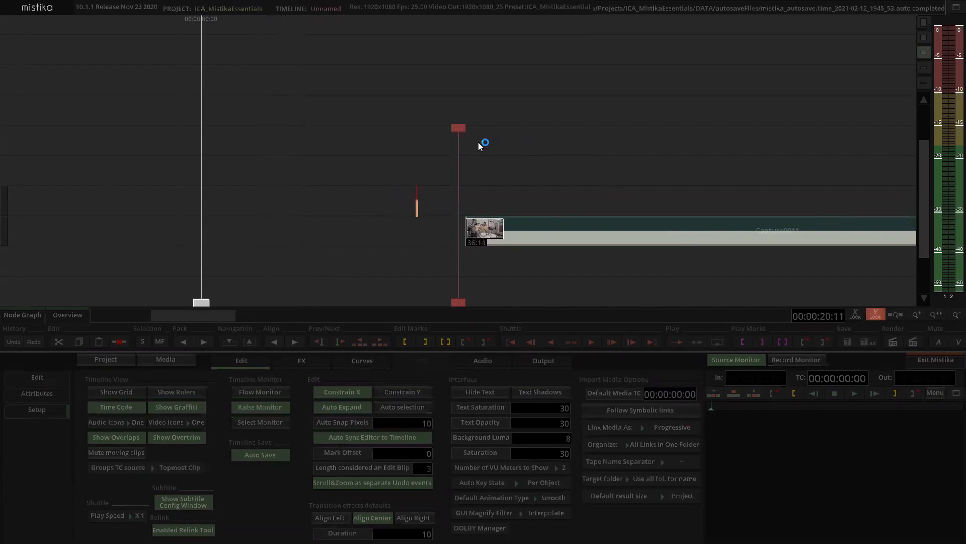
pyautogui.press('space')
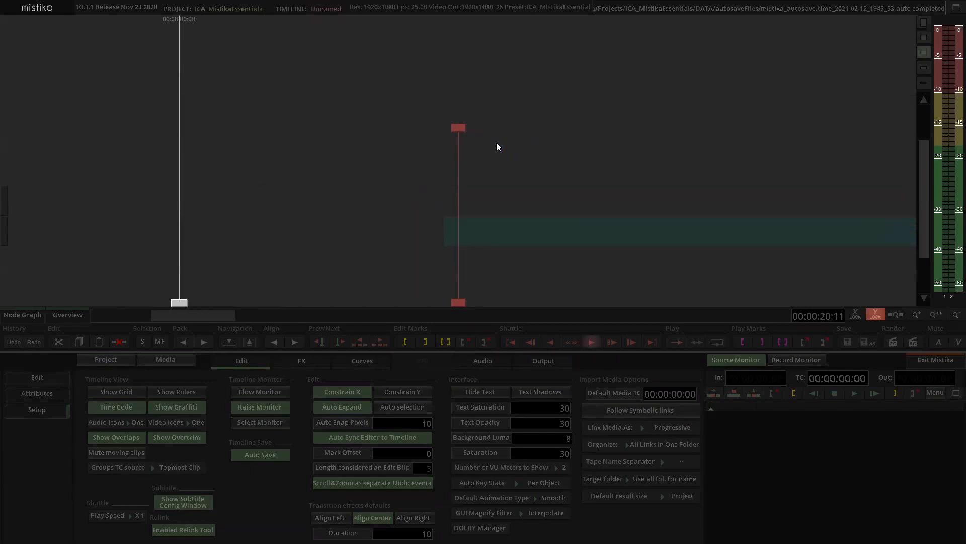
pyautogui.press('space')
pyautogui.moveTo(496, 143); pyautogui.dragTo(514, 146)
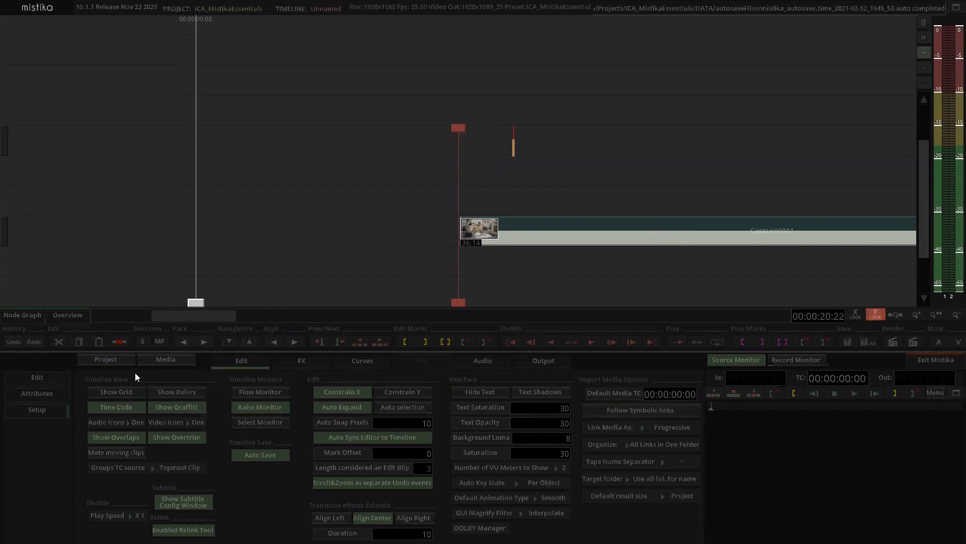
# - Open the Capture0011 clip's attributes and set its Head trim to 00:00:07:00
pyautogui.click(49, 398)
pyautogui.click(523, 227)
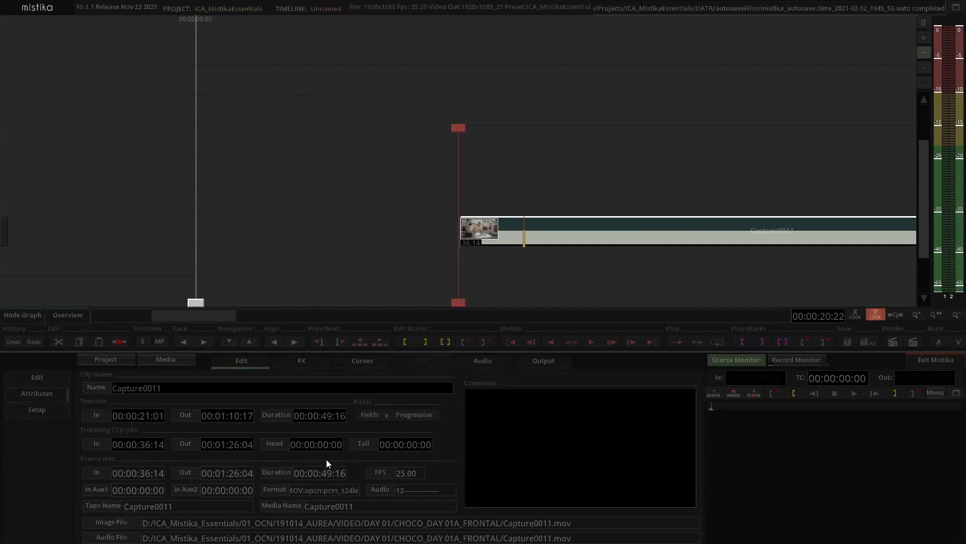
pyautogui.scroll(-3, 547, 118)
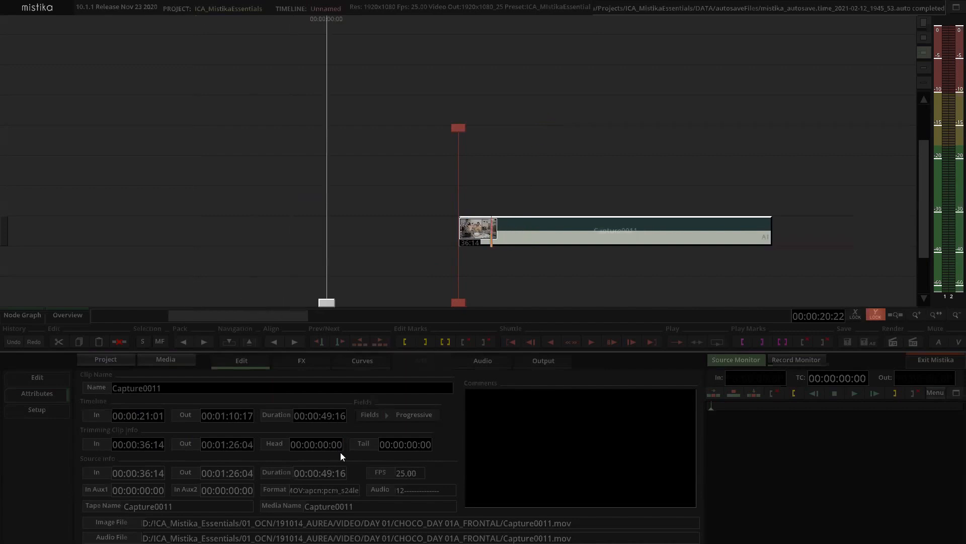
pyautogui.moveTo(338, 441); pyautogui.dragTo(397, 156)
pyautogui.moveTo(395, 66); pyautogui.dragTo(410, 101)
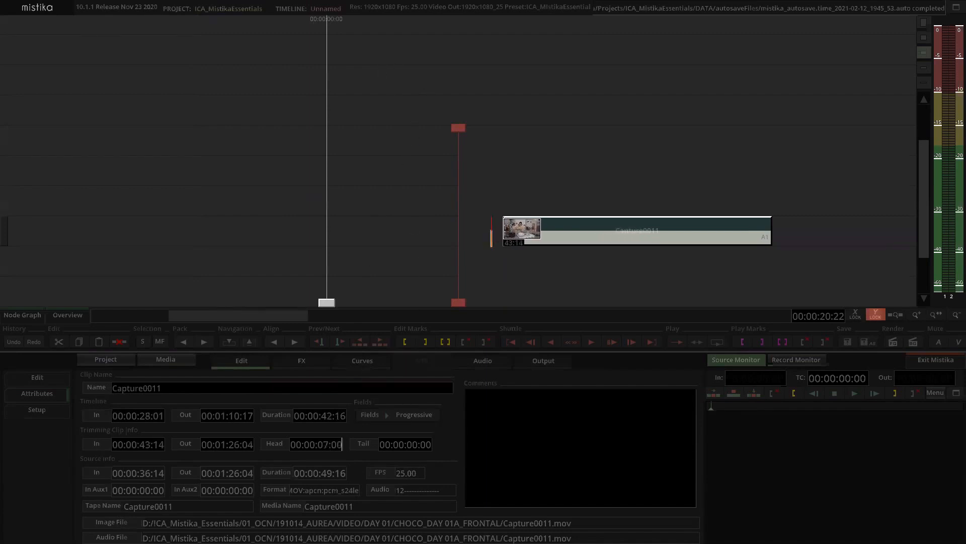
# - Set the Capture0011 clip's Tail trim to 00:00:10:00
pyautogui.moveTo(428, 448); pyautogui.dragTo(404, 304)
pyautogui.moveTo(423, 439); pyautogui.dragTo(452, 92)
pyautogui.moveTo(436, 267); pyautogui.dragTo(451, 170)
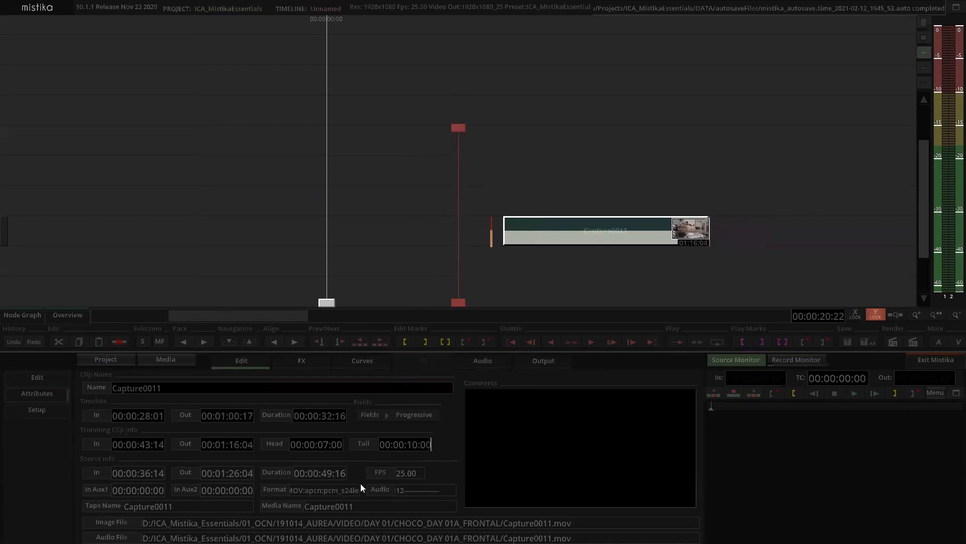
# - Reset the Capture0011 clip's Tail and Head trims to 0
pyautogui.click(417, 444)
pyautogui.write('0')
pyautogui.press('Return')
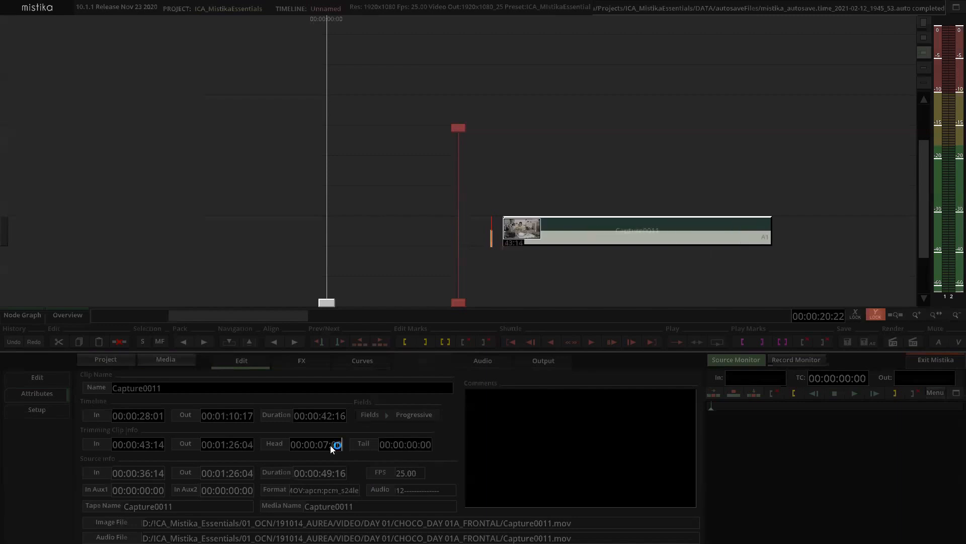
pyautogui.click(331, 445)
pyautogui.write('0')
pyautogui.press('Return')
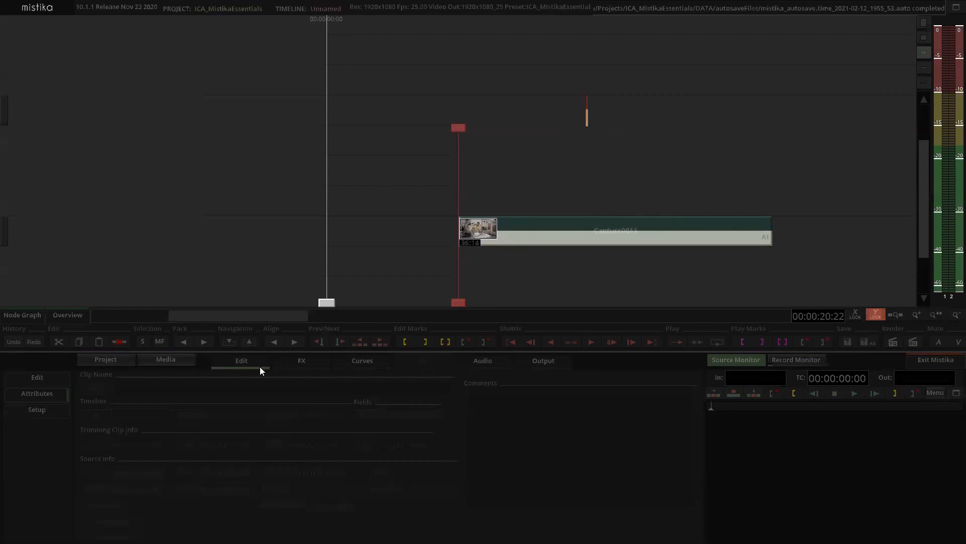
# - Return to the clip editing tools, select the Capture0011 clip and undo the last edit
pyautogui.click(260, 370)
pyautogui.click(574, 158)
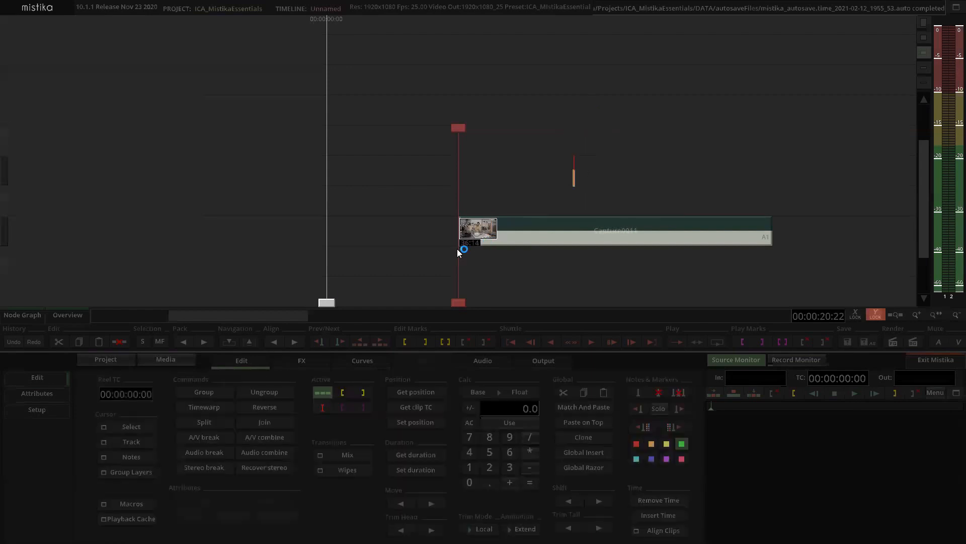
pyautogui.click(520, 230)
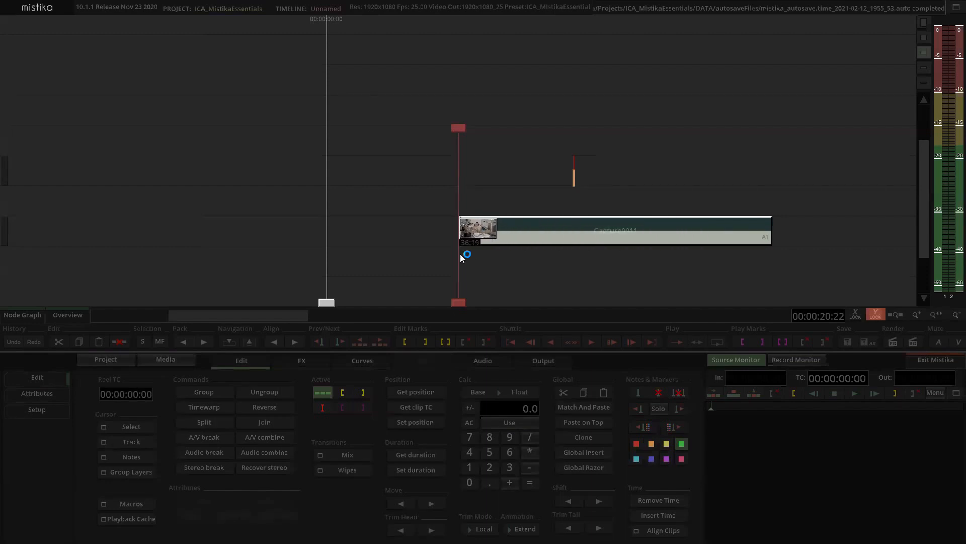
pyautogui.hotkey('ctrl', 'z')
# - Trim the Capture0011 clip's tail directly on the timeline to source timecode 01:00:20
pyautogui.scroll(-3, 648, 109)
pyautogui.scroll(-1, 654, 117)
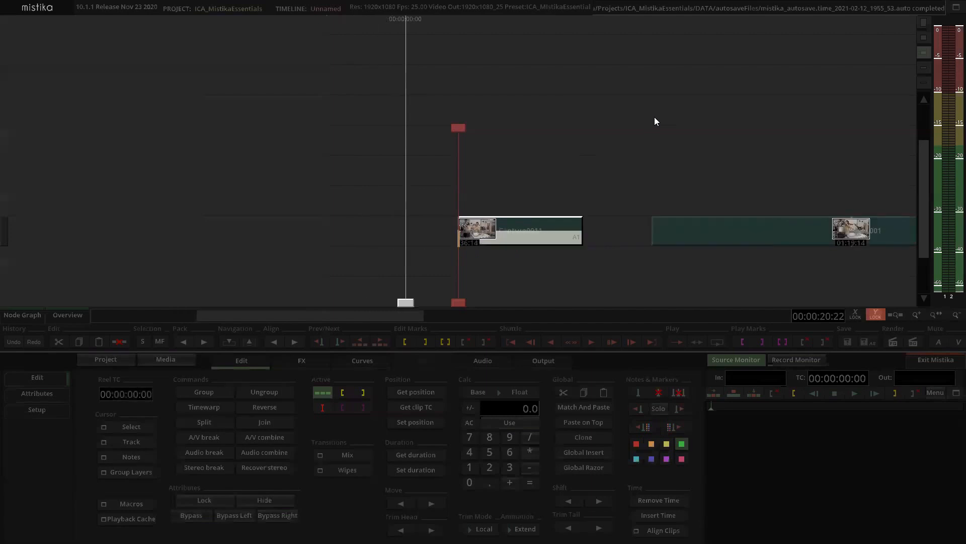
pyautogui.scroll(1, 530, 166)
pyautogui.click(531, 166)
pyautogui.click(485, 228)
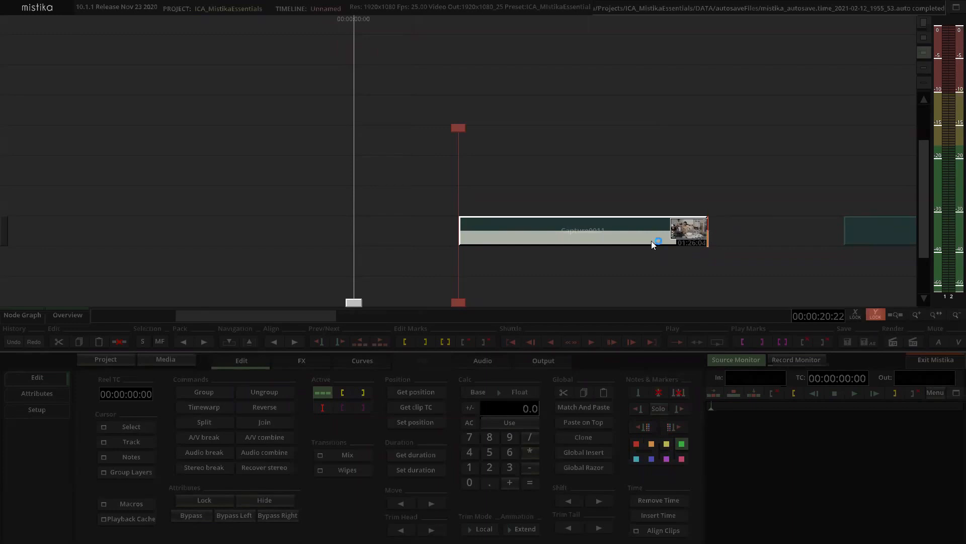
pyautogui.moveTo(702, 248); pyautogui.dragTo(696, 232)
pyautogui.moveTo(706, 233); pyautogui.dragTo(583, 254)
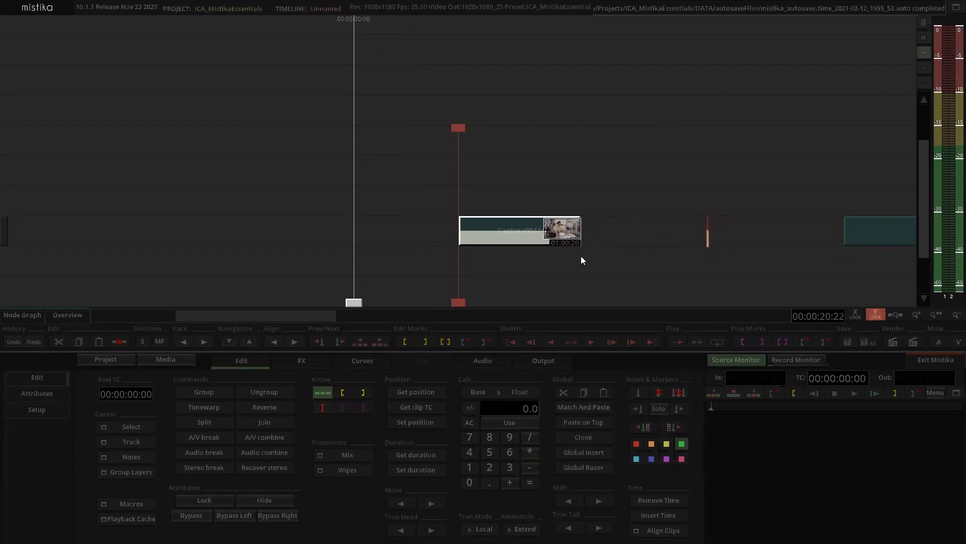
# - Trim the Capture0011 clip's head directly on the timeline to source timecode 44:12 and reselect the clip
pyautogui.click(562, 171)
pyautogui.moveTo(442, 246); pyautogui.dragTo(499, 247)
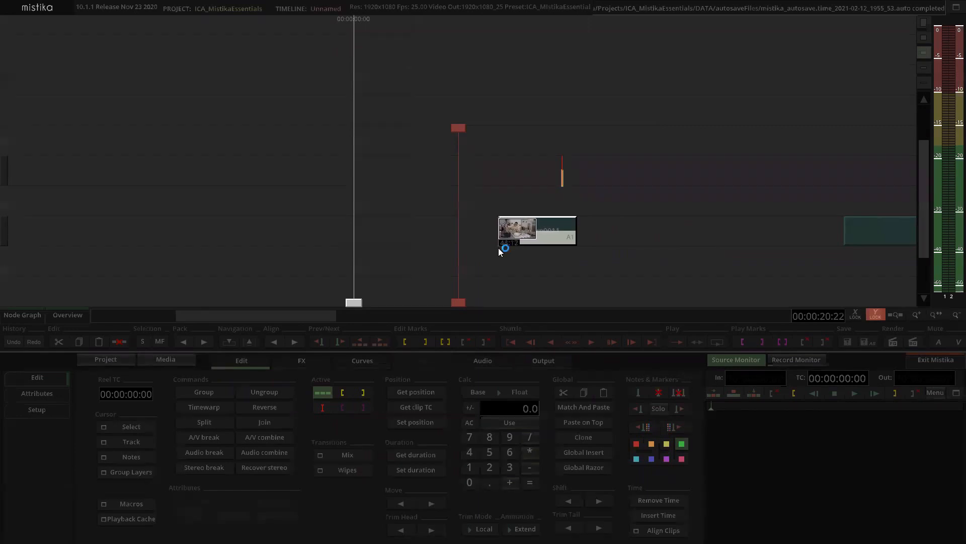
pyautogui.click(660, 174)
pyautogui.scroll(-1, 528, 211)
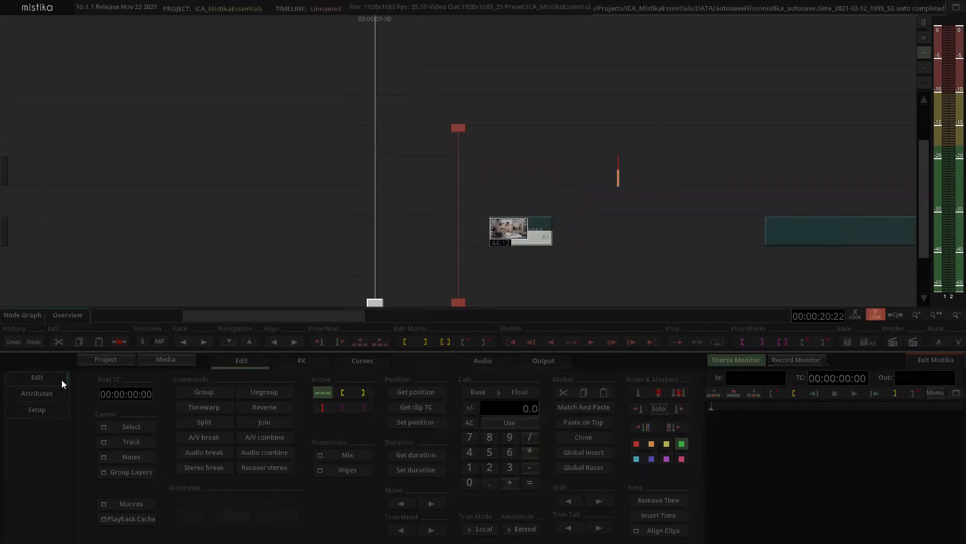
pyautogui.click(533, 232)
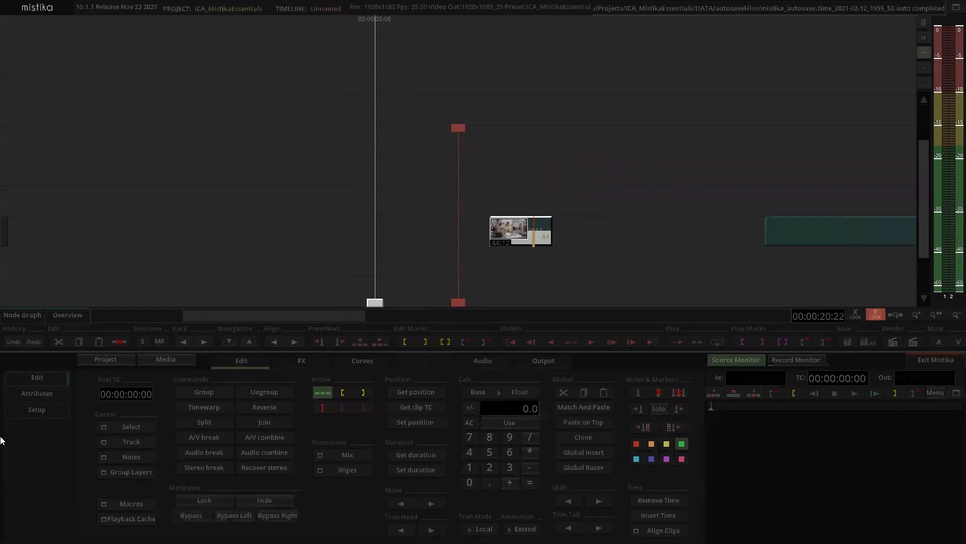
# - Display the attributes of the trimmed Capture0011 clip and examine its timeline, trimming and source information
pyautogui.click(26, 396)
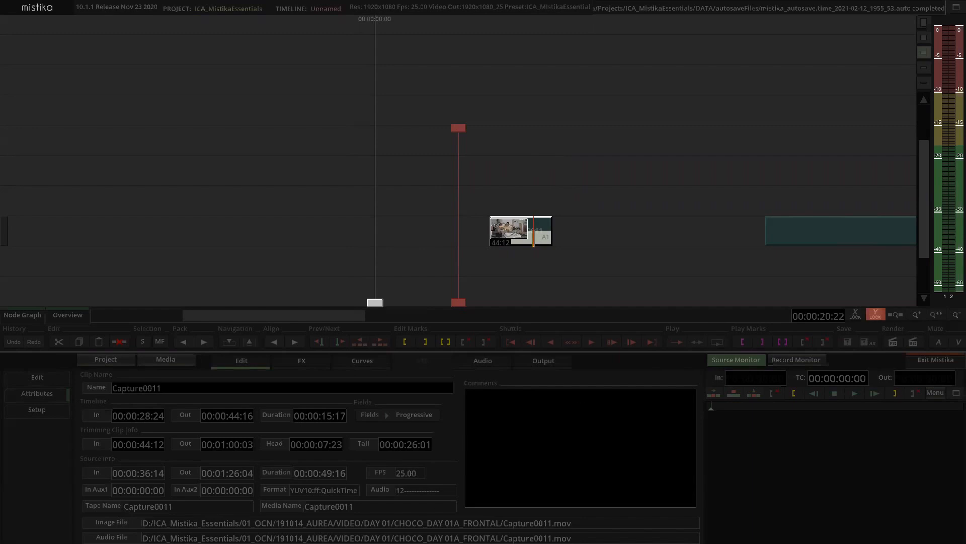
pyautogui.press('super')
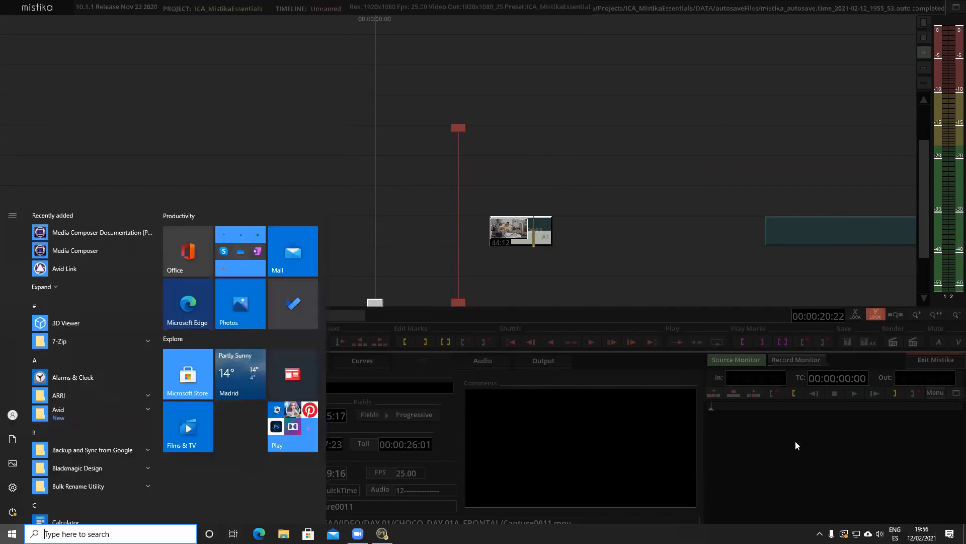
pyautogui.press('super')
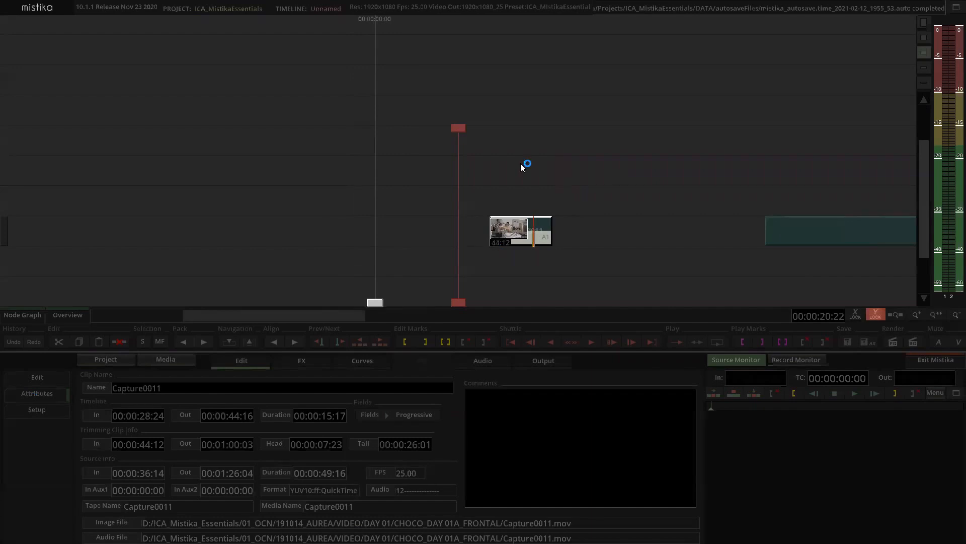
pyautogui.scroll(-5, 565, 150)
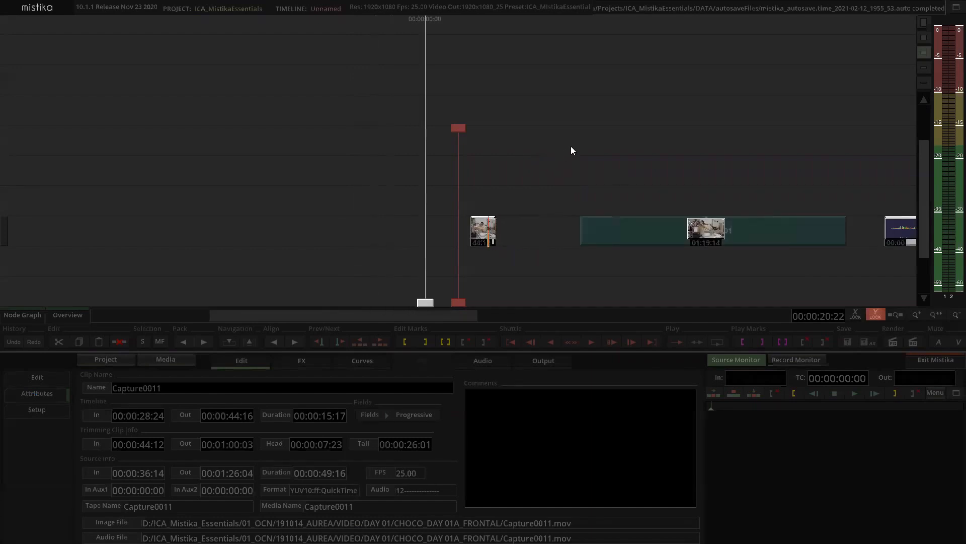
pyautogui.click(621, 129)
pyautogui.scroll(7, 480, 169)
pyautogui.moveTo(608, 160); pyautogui.dragTo(565, 145)
pyautogui.scroll(-6, 564, 145)
pyautogui.scroll(-3, 588, 158)
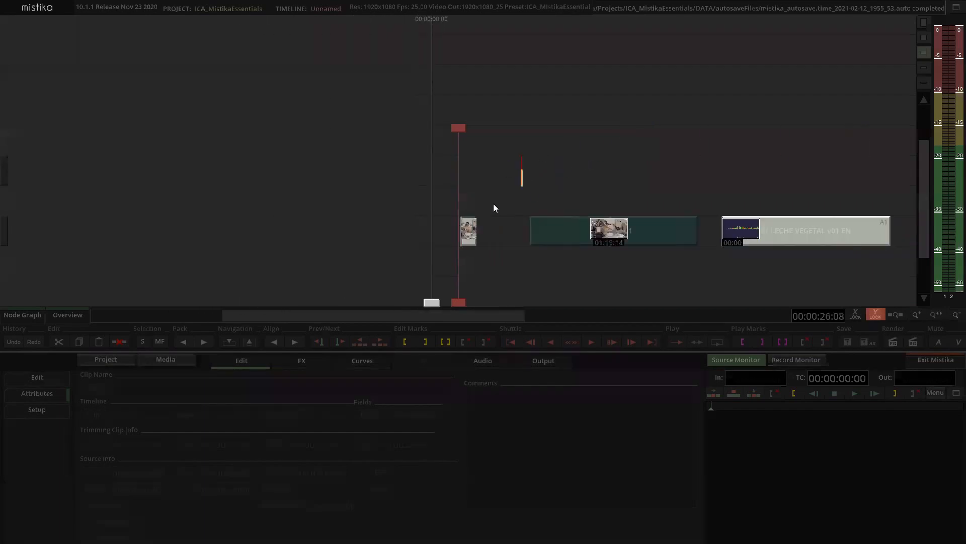
# - Compare the attributes of the AUREA_001 clip with those of the Capture0011 clip
pyautogui.click(467, 230)
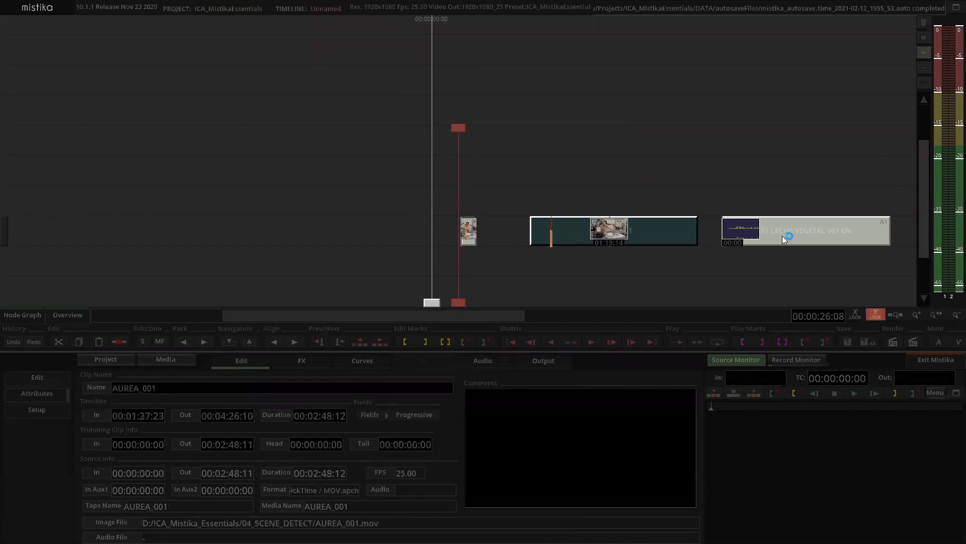
pyautogui.click(660, 176)
pyautogui.scroll(2, 468, 210)
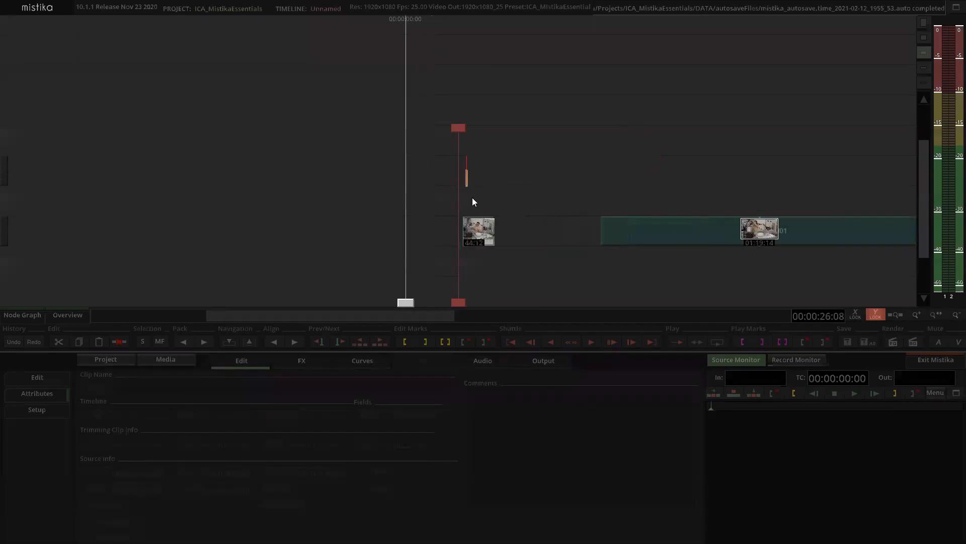
pyautogui.scroll(2, 484, 204)
pyautogui.click(544, 236)
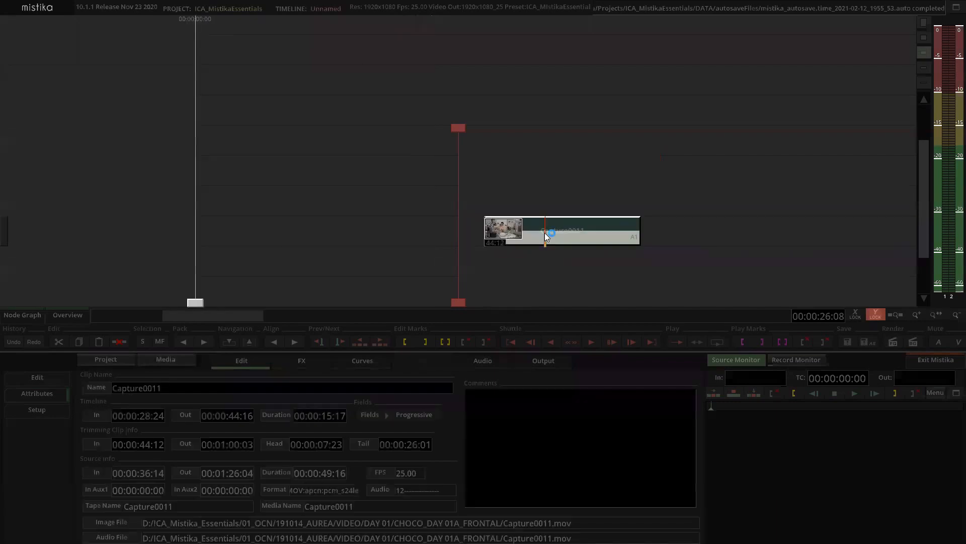
# - Separate the Capture0011 clip into individual video and audio clips with A/V break
pyautogui.click(563, 158)
pyautogui.click(547, 222)
pyautogui.click(240, 360)
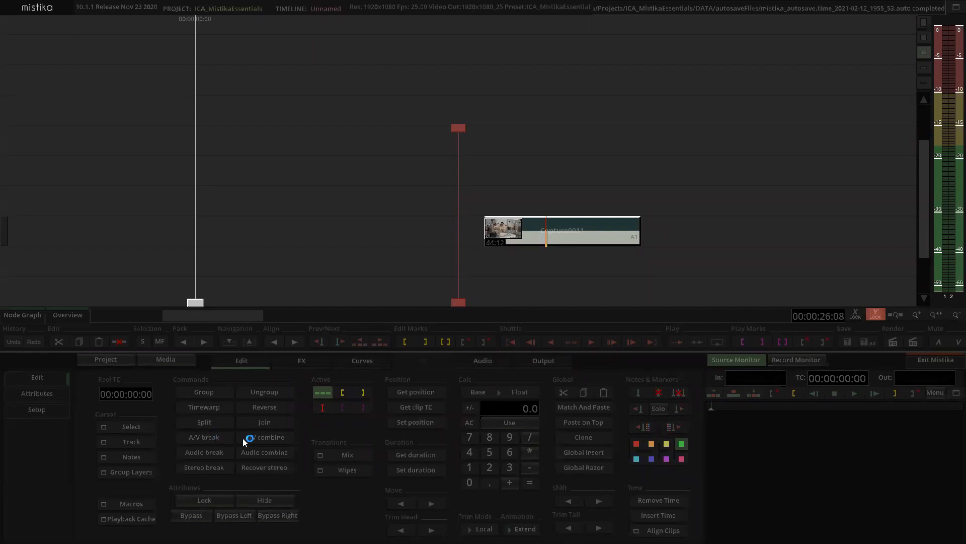
pyautogui.click(208, 437)
pyautogui.click(678, 125)
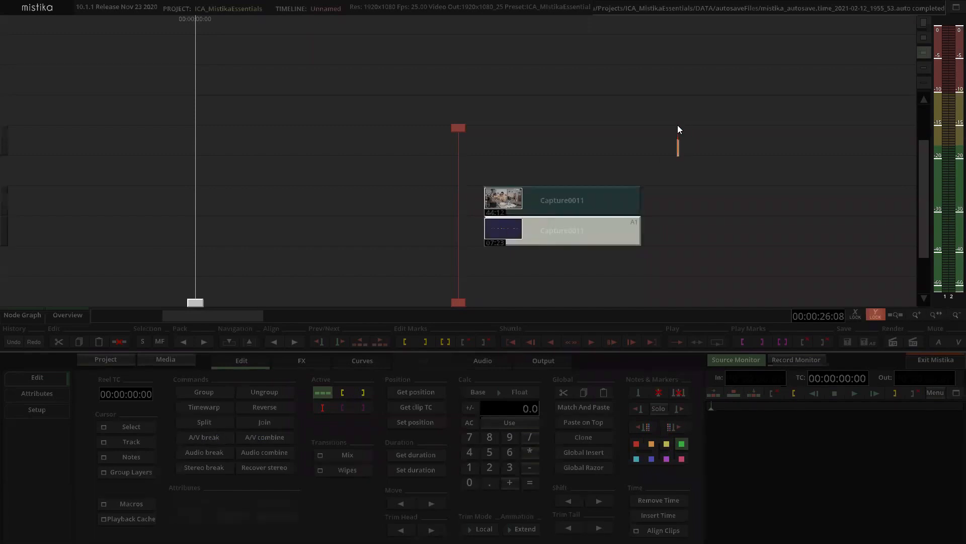
# - Move the Capture0011 video clip one track up and earlier, and shift its audio clip later on its own track
pyautogui.click(612, 124)
pyautogui.moveTo(620, 125); pyautogui.dragTo(562, 125)
pyautogui.scroll(-2, 562, 125)
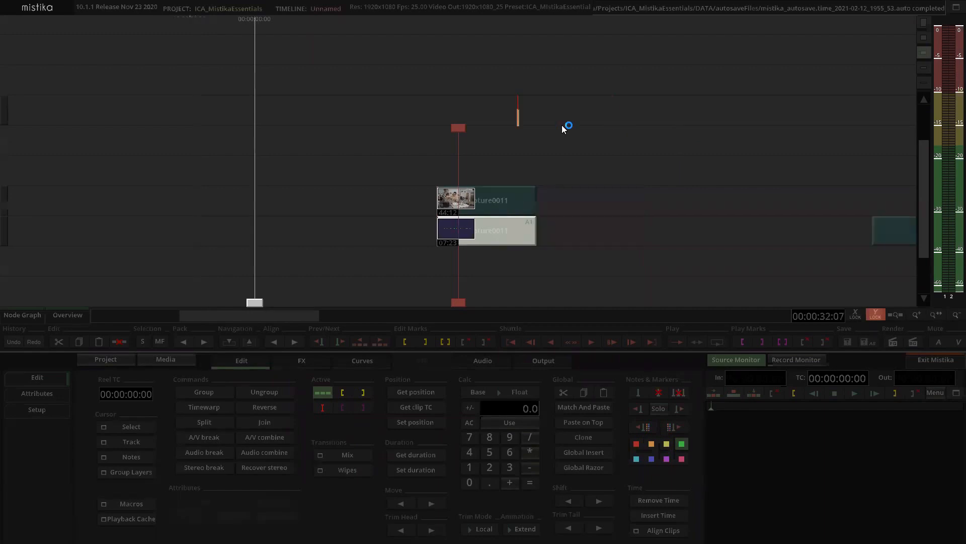
pyautogui.click(547, 131)
pyautogui.moveTo(481, 204)
pyautogui.mouseDown()
pyautogui.moveTo(477, 138)
pyautogui.moveTo(332, 174)
pyautogui.mouseUp()
pyautogui.moveTo(482, 236); pyautogui.dragTo(531, 221)
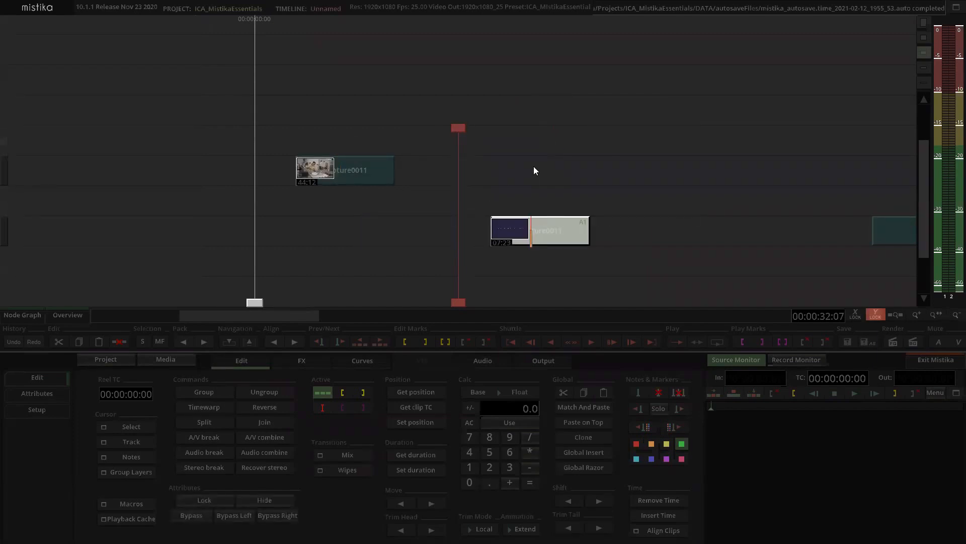
# - Delete the separated Capture0011 audio clip and move the video clip down onto the audio clip's former track
pyautogui.scroll(-2, 535, 171)
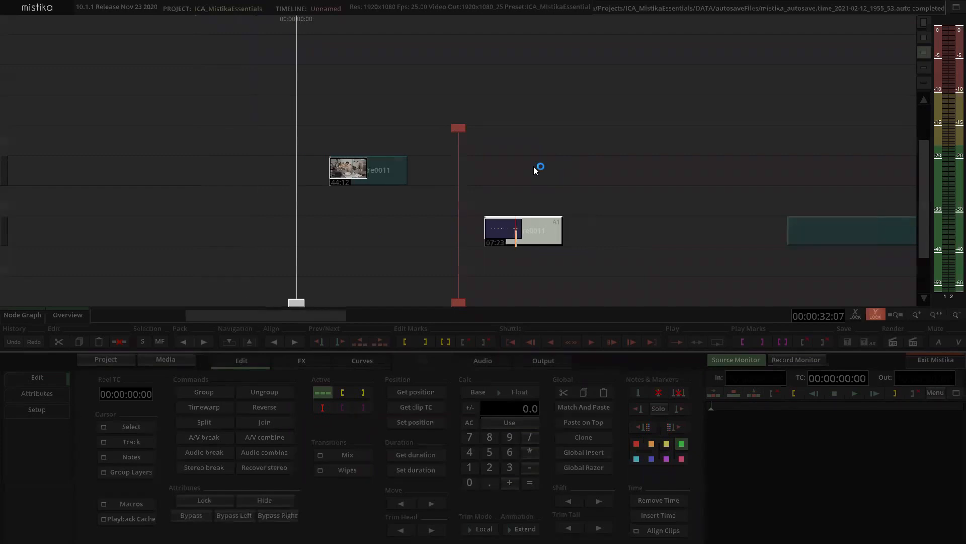
pyautogui.scroll(-2, 505, 182)
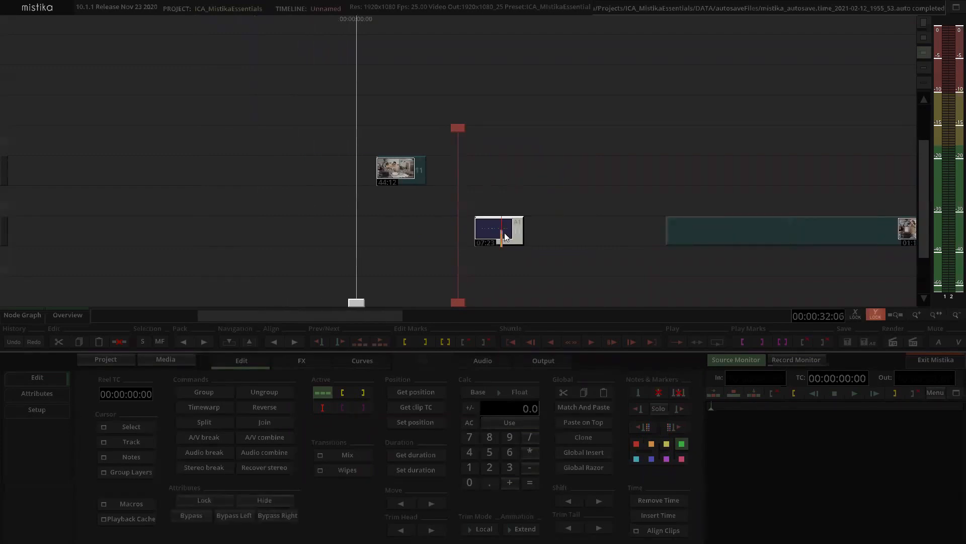
pyautogui.press('Delete')
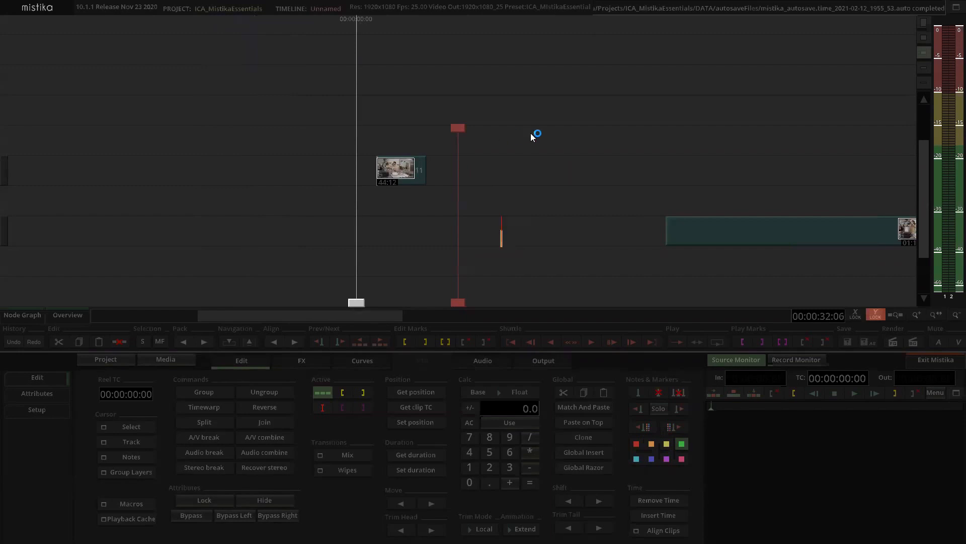
pyautogui.click(417, 174)
pyautogui.moveTo(412, 173); pyautogui.dragTo(423, 233)
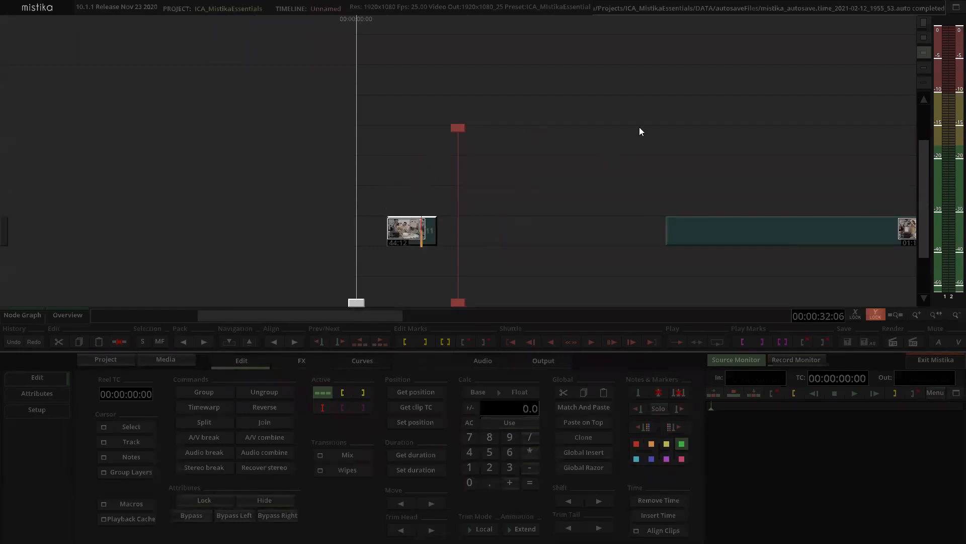
# - Separate the 01 LECHE VEGETAL v01 EN audio clip into individual channel clips with Audio break
pyautogui.scroll(-3, 640, 127)
pyautogui.moveTo(709, 124); pyautogui.dragTo(487, 129)
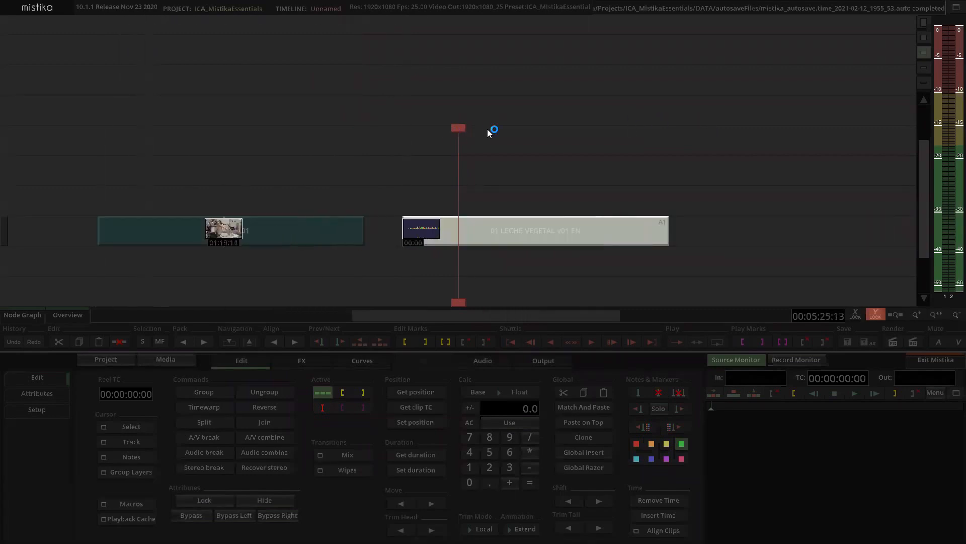
pyautogui.click(484, 229)
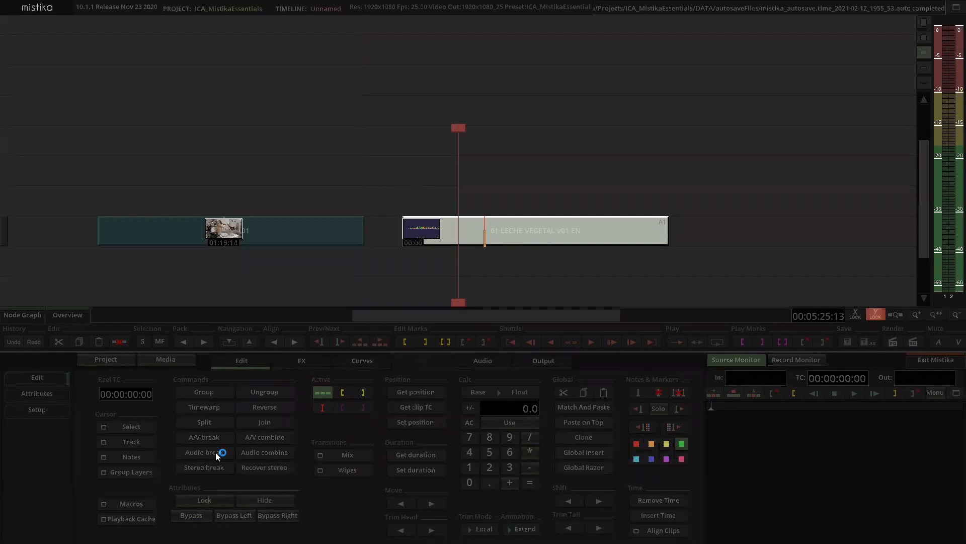
pyautogui.click(588, 89)
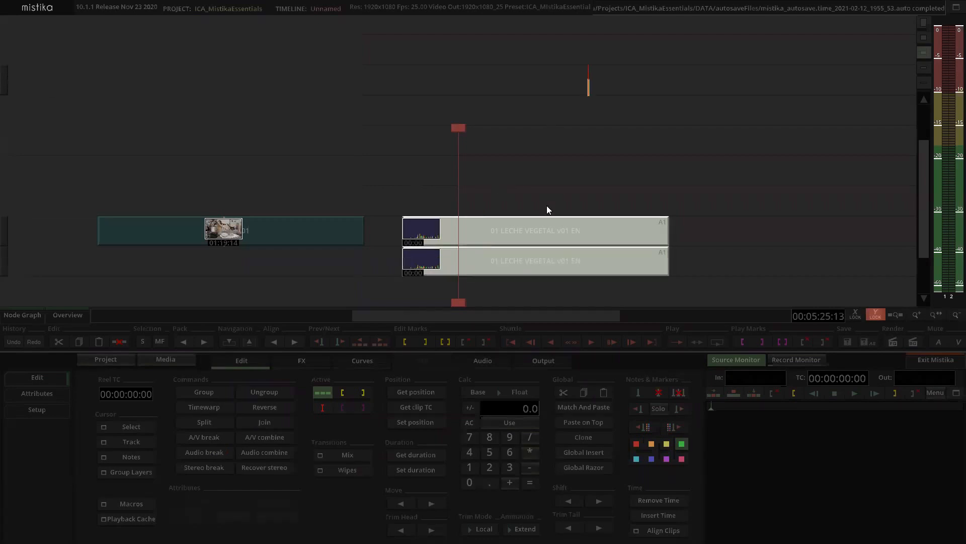
# - Select both 01 LECHE VEGETAL v01 EN channel clips and merge them into one with Audio combine
pyautogui.click(516, 178)
pyautogui.click(548, 147)
pyautogui.moveTo(448, 184); pyautogui.dragTo(500, 291)
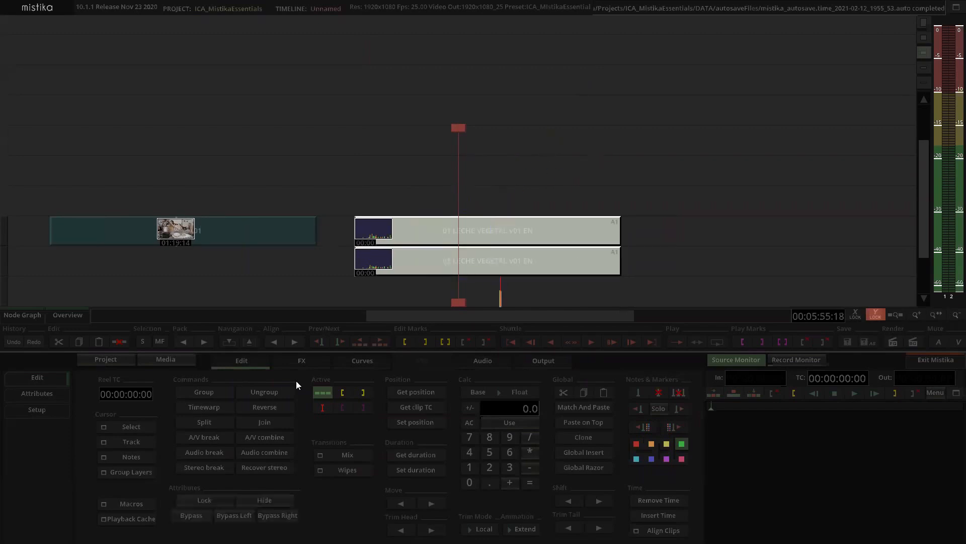
pyautogui.click(269, 451)
pyautogui.click(508, 112)
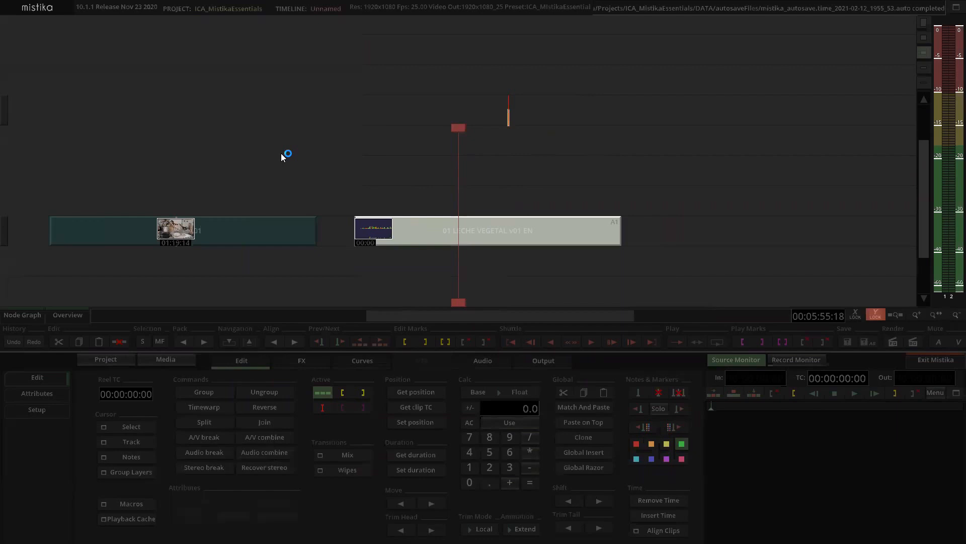
# - Select the Capture0011 video clip and split it at the edit cursor, at source timecode 52:15
pyautogui.moveTo(281, 153); pyautogui.dragTo(677, 113)
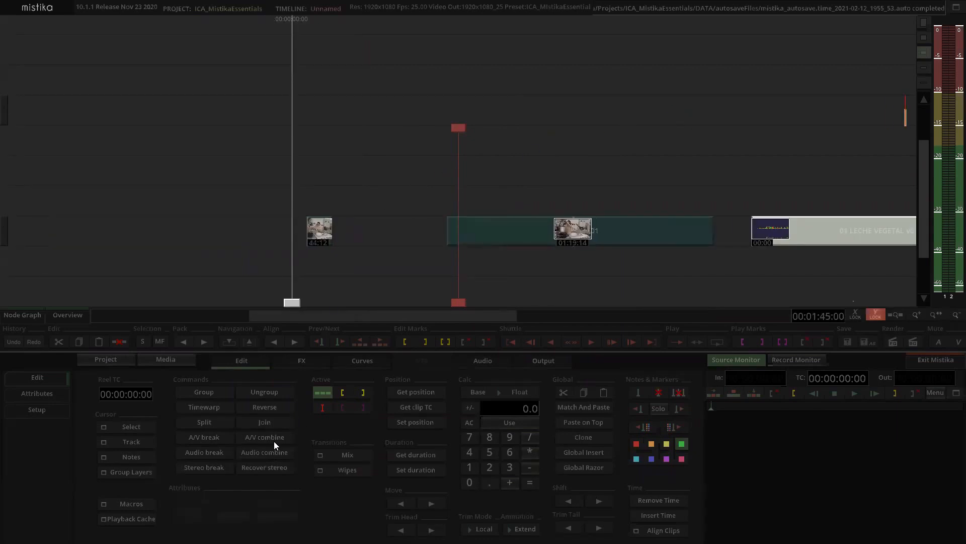
pyautogui.click(388, 154)
pyautogui.moveTo(387, 154)
pyautogui.mouseDown()
pyautogui.moveTo(417, 123)
pyautogui.moveTo(534, 108)
pyautogui.mouseUp()
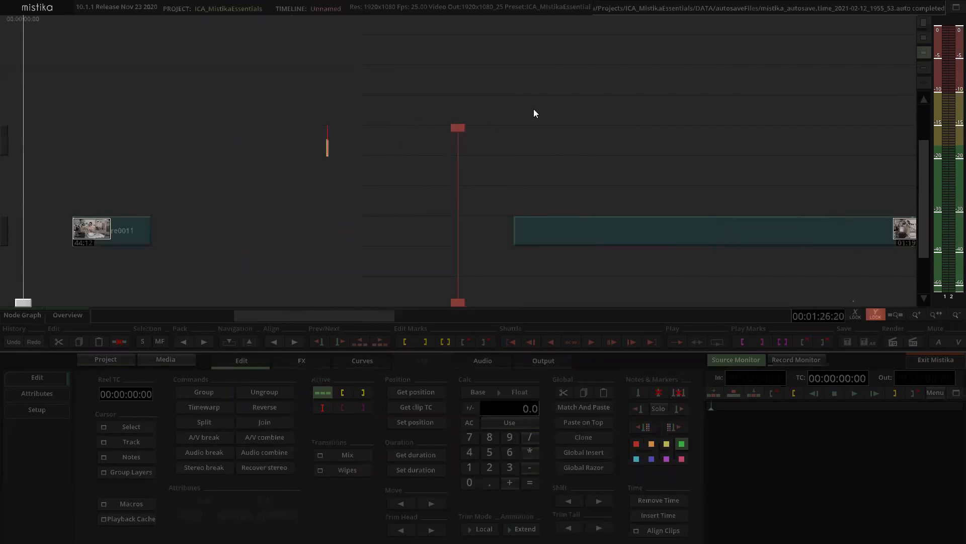
pyautogui.moveTo(242, 159); pyautogui.dragTo(429, 138)
pyautogui.scroll(2, 371, 185)
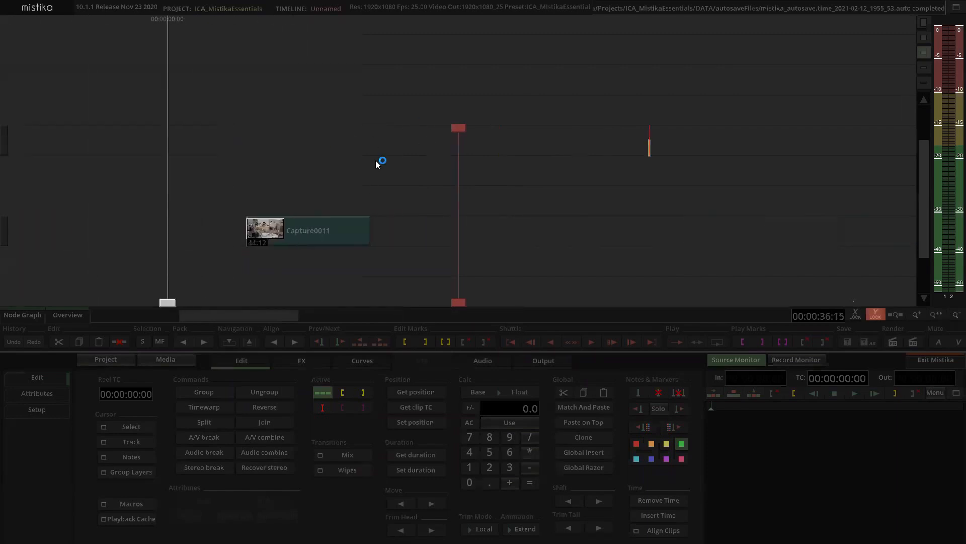
pyautogui.scroll(-2, 413, 121)
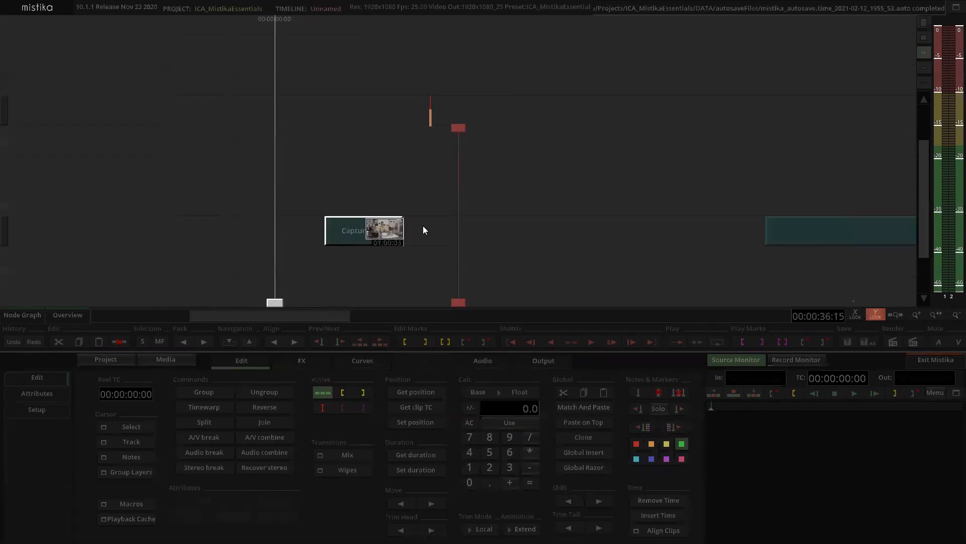
pyautogui.click(360, 240)
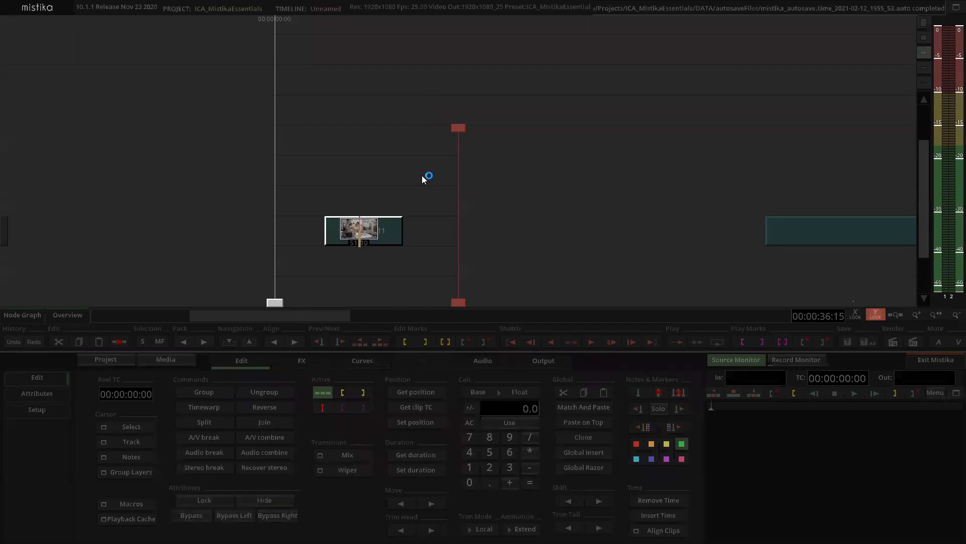
pyautogui.scroll(5, 421, 175)
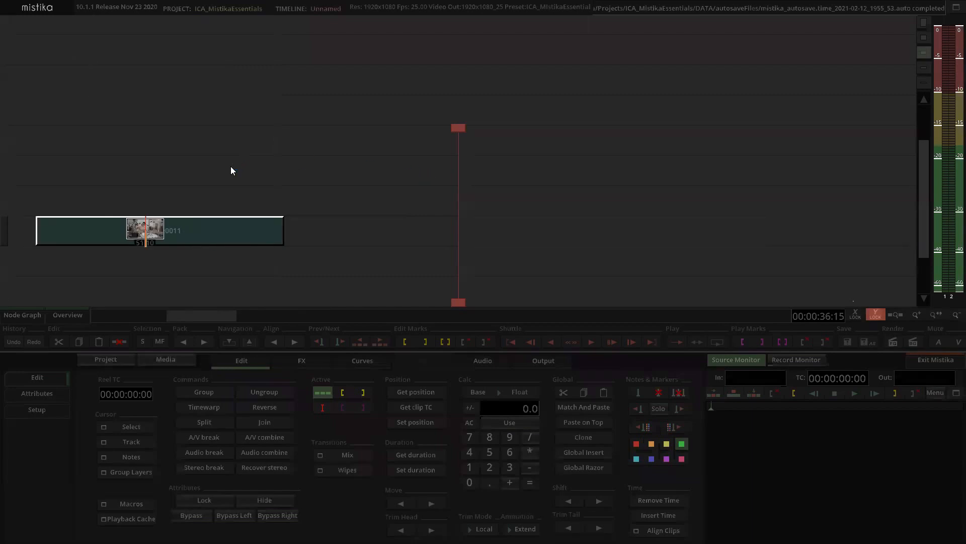
pyautogui.moveTo(231, 167); pyautogui.dragTo(395, 159)
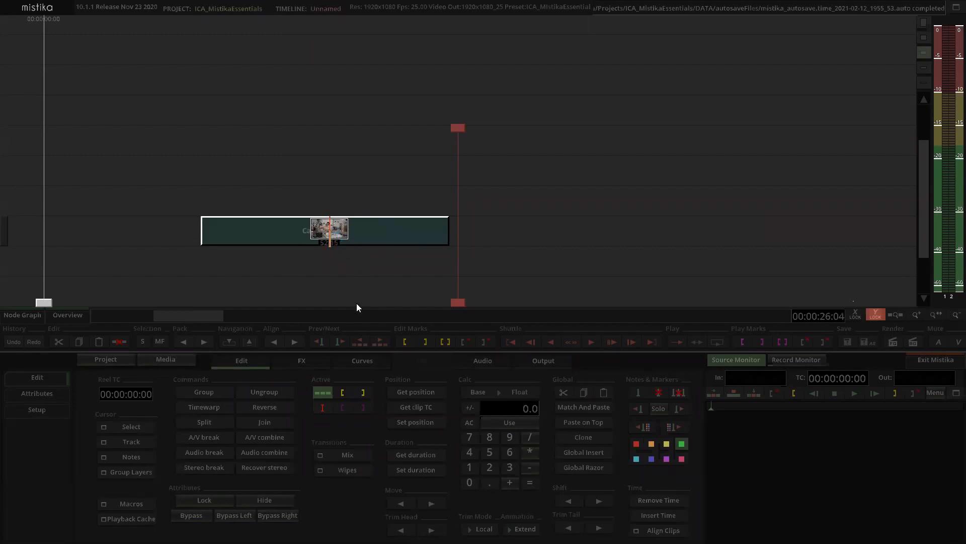
pyautogui.click(223, 423)
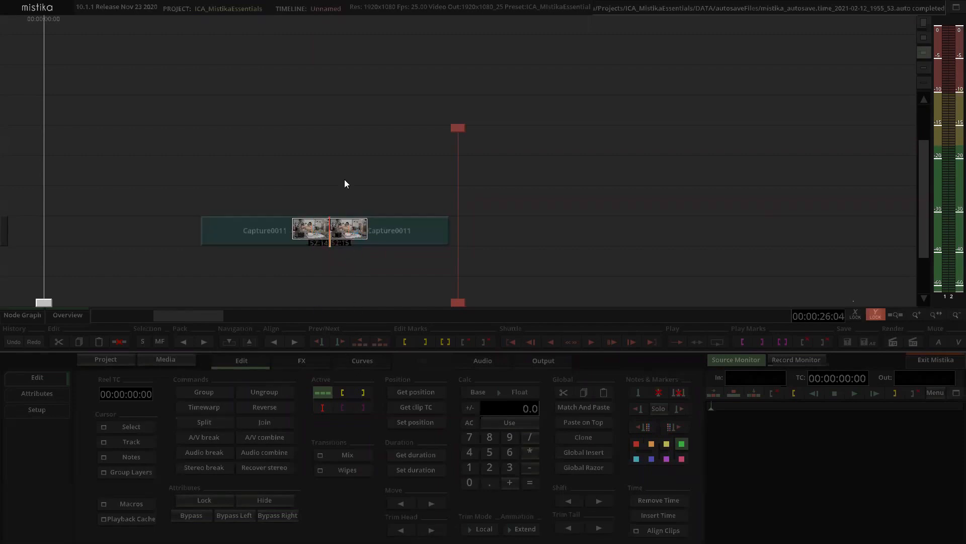
# - Make the red playhead the active edit point and split the second Capture0011 segment there, at source timecode 56:17
pyautogui.click(337, 229)
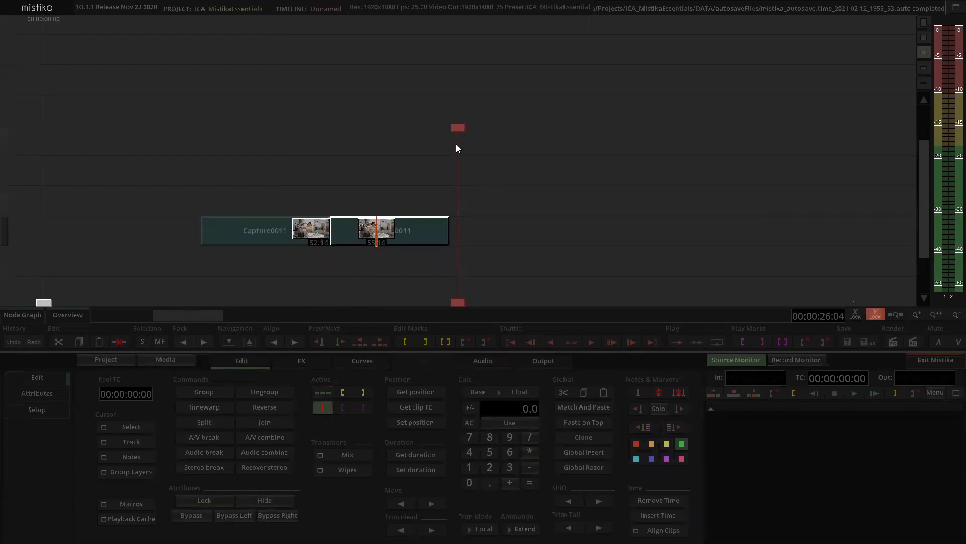
pyautogui.moveTo(482, 116); pyautogui.dragTo(544, 120)
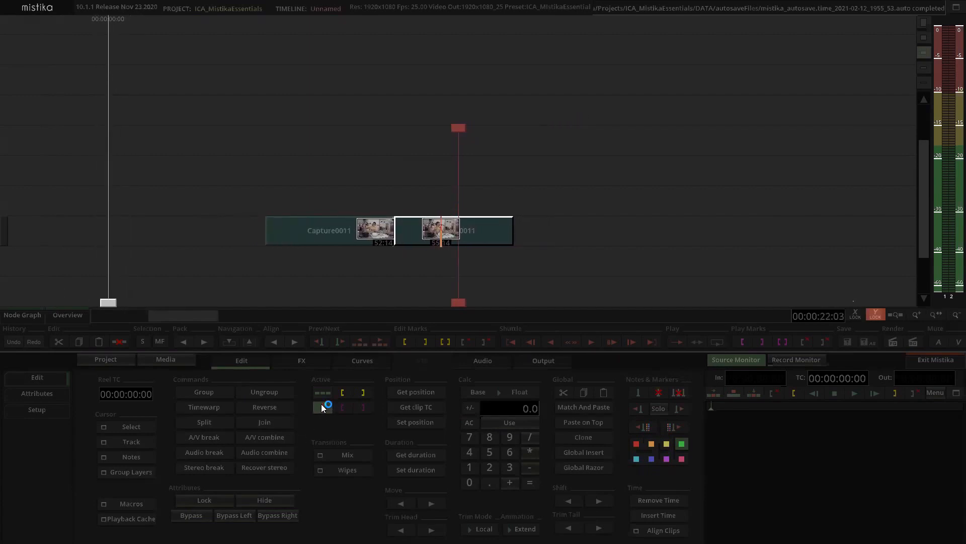
pyautogui.click(218, 422)
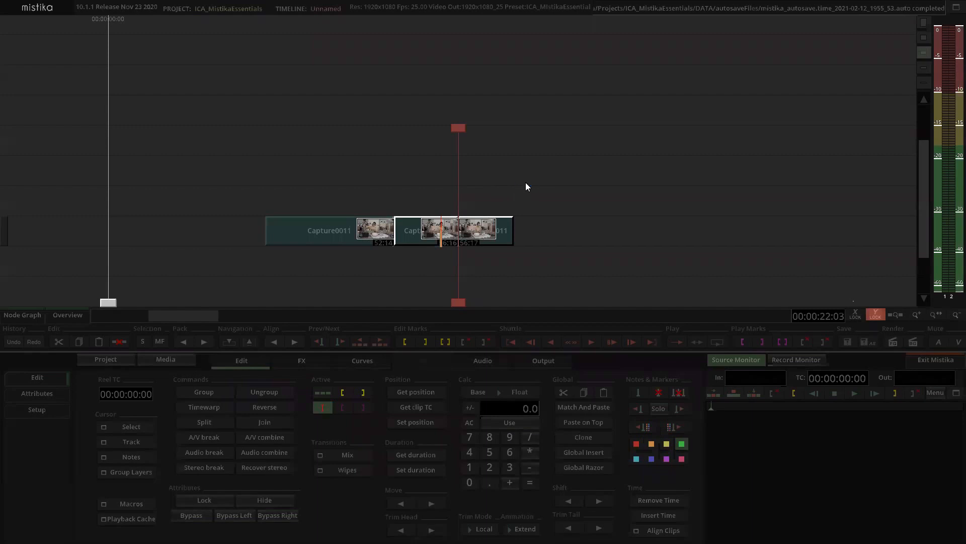
pyautogui.moveTo(531, 179); pyautogui.dragTo(511, 174)
pyautogui.scroll(1, 513, 178)
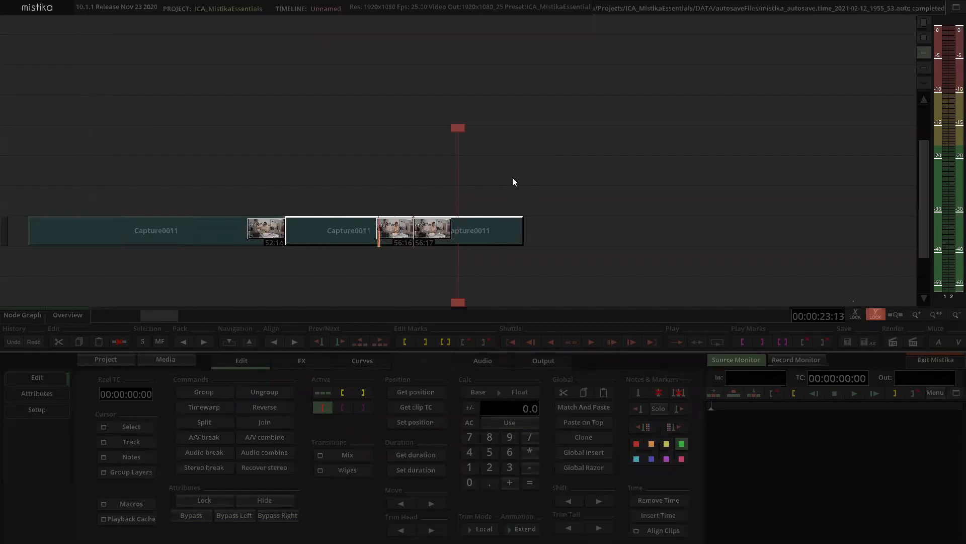
# - Check the three Capture0011 segments by selecting each one in turn, and clear the selection
pyautogui.click(400, 184)
pyautogui.hotkey('ctrl', 'z')
pyautogui.click(421, 177)
pyautogui.click(422, 233)
pyautogui.click(366, 235)
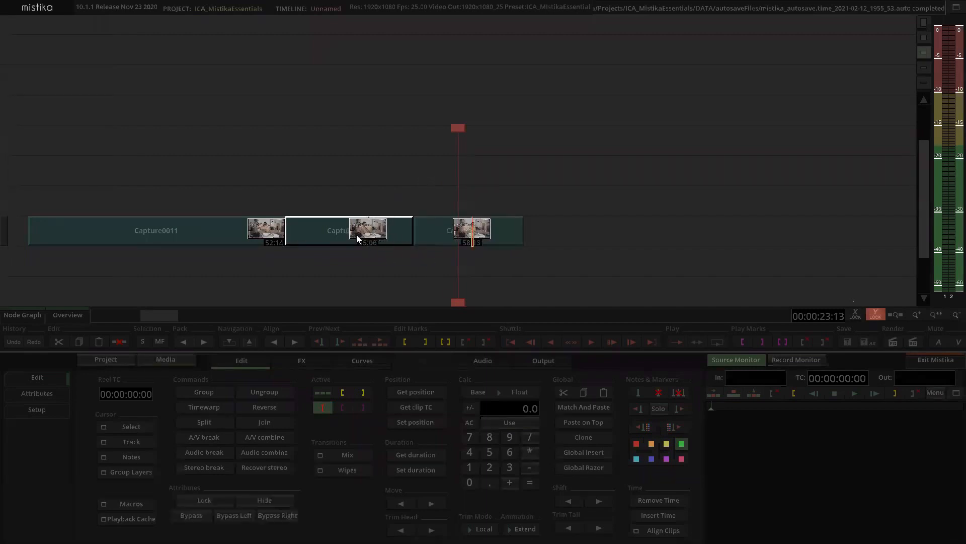
pyautogui.click(216, 243)
pyautogui.click(377, 168)
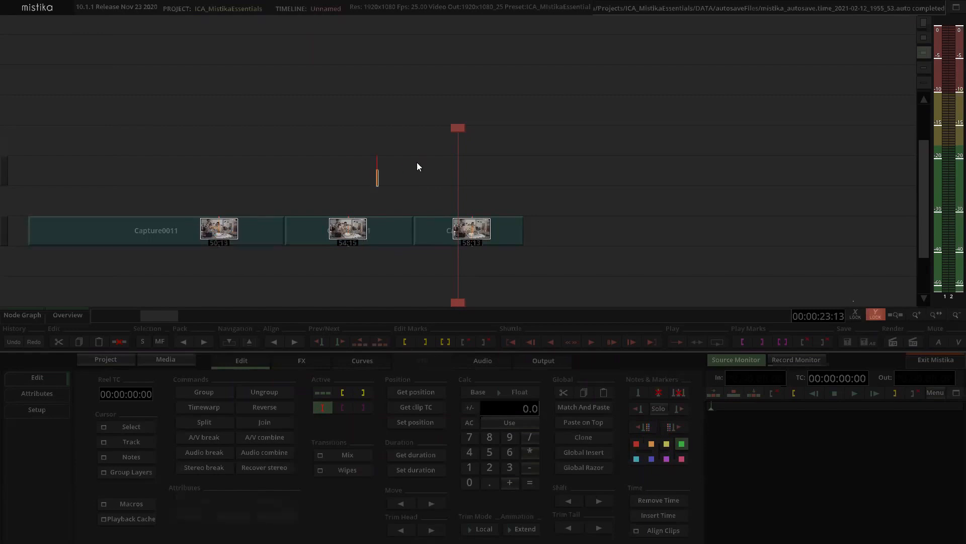
# - Select the second and third Capture0011 segments and delete them from the timeline
pyautogui.scroll(-2, 423, 160)
pyautogui.moveTo(425, 160); pyautogui.dragTo(465, 244)
pyautogui.press('Delete')
pyautogui.scroll(-5, 409, 202)
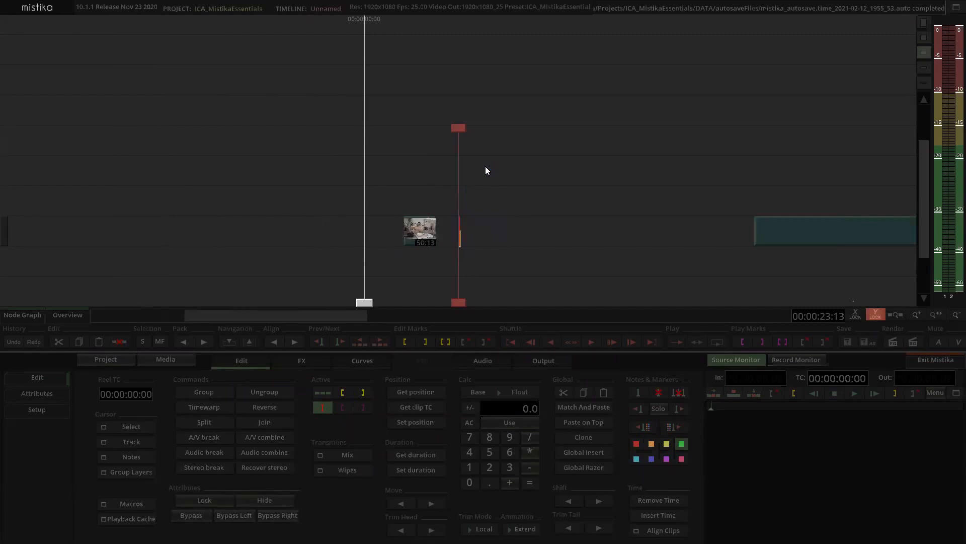
# - Select the remaining Capture0011 clip and turn it into a group
pyautogui.scroll(-4, 485, 166)
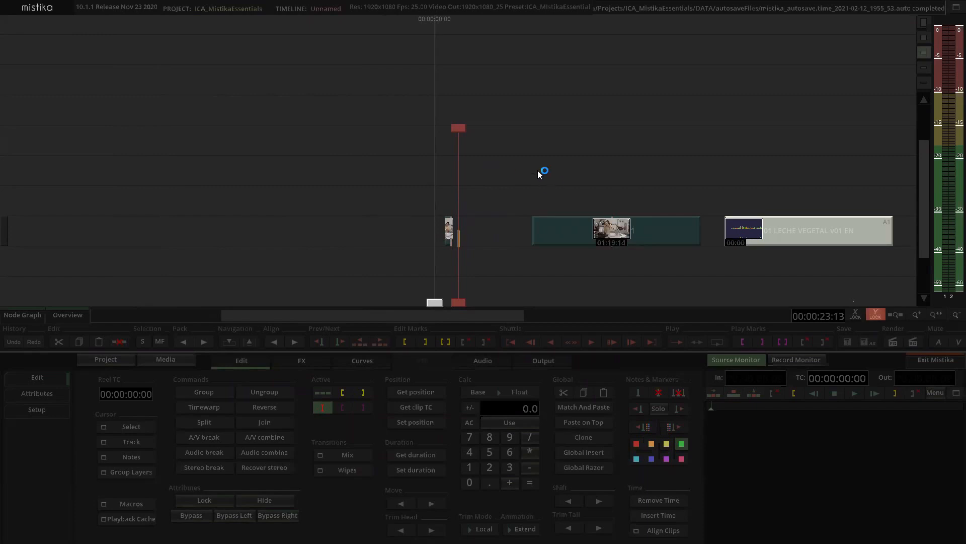
pyautogui.scroll(5, 537, 170)
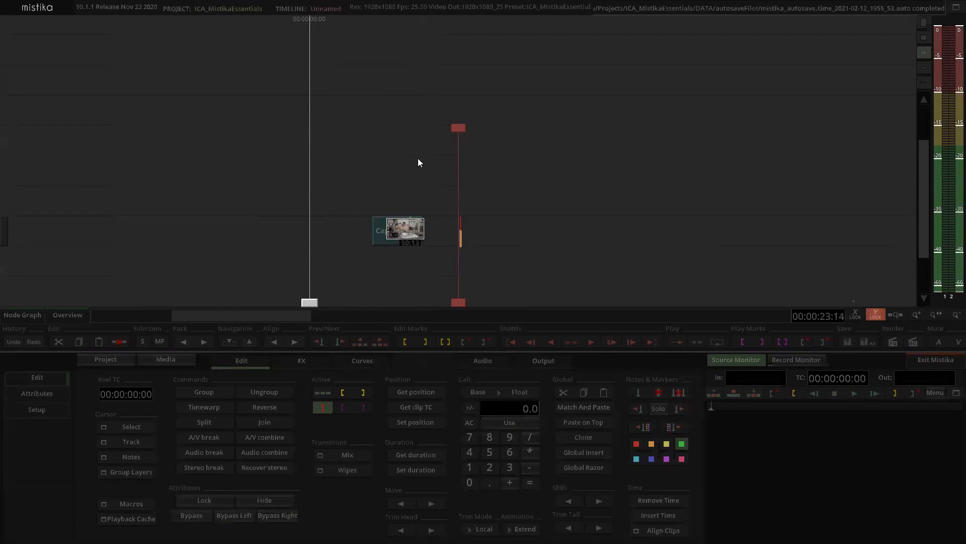
pyautogui.scroll(4, 418, 159)
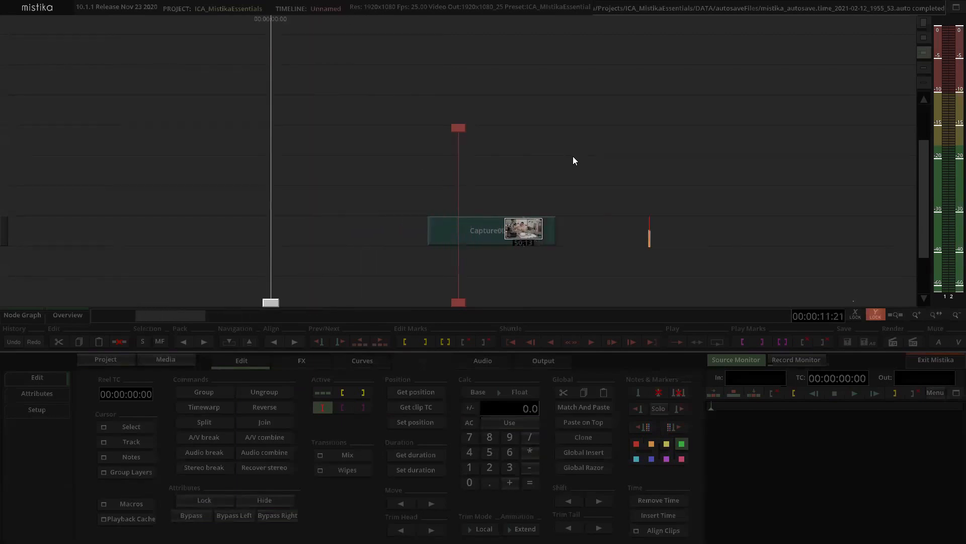
pyautogui.moveTo(575, 146); pyautogui.dragTo(555, 150)
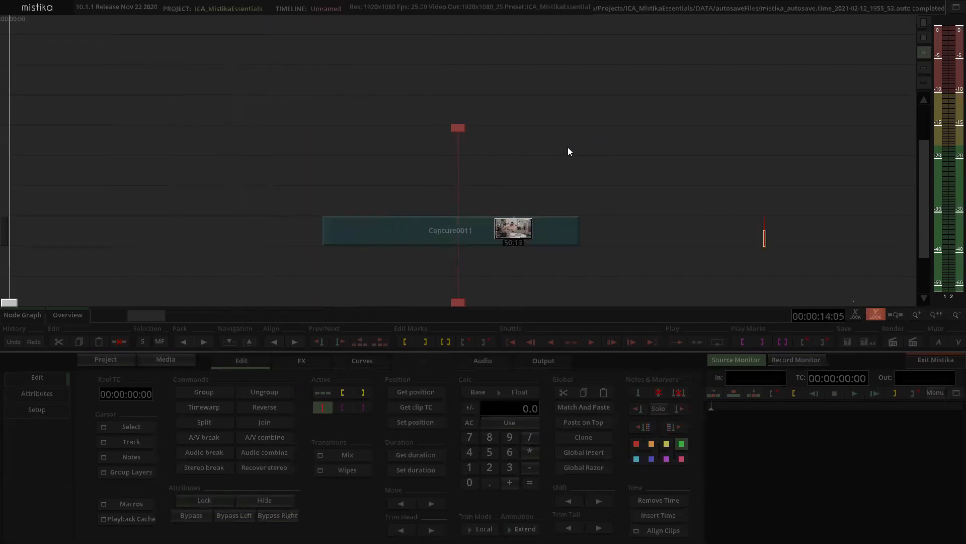
pyautogui.scroll(-2, 570, 147)
pyautogui.click(483, 237)
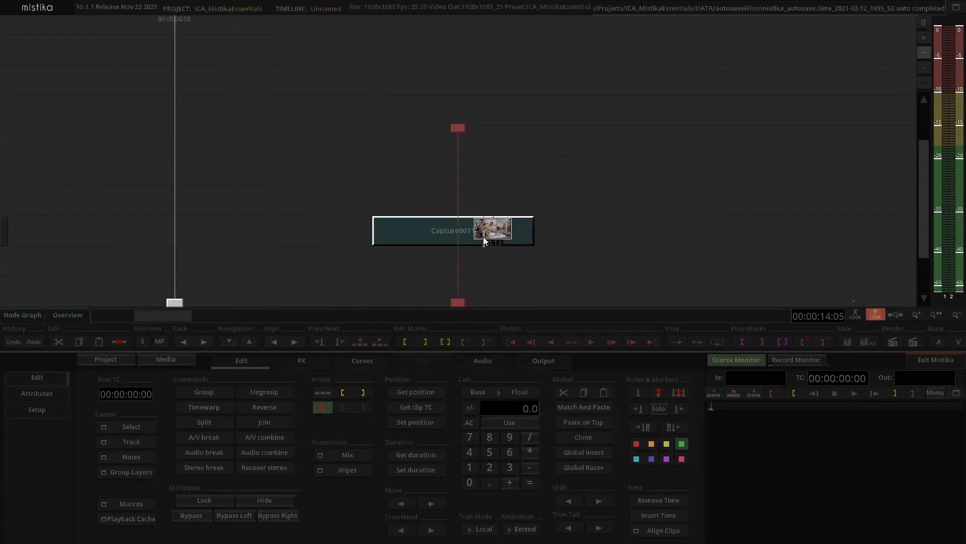
pyautogui.click(201, 391)
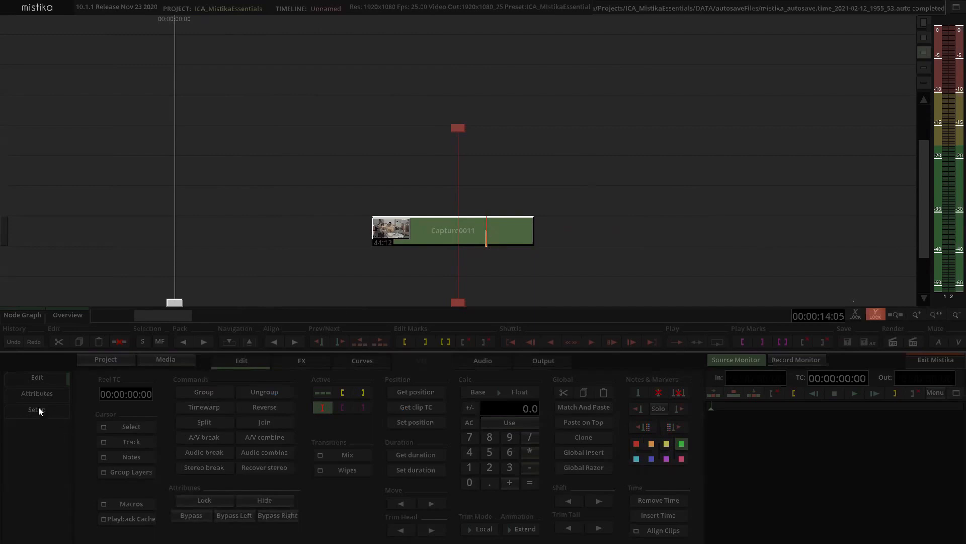
# - Display the clip attributes of the Capture0011 group, clearing and reselecting the group to check them
pyautogui.click(37, 394)
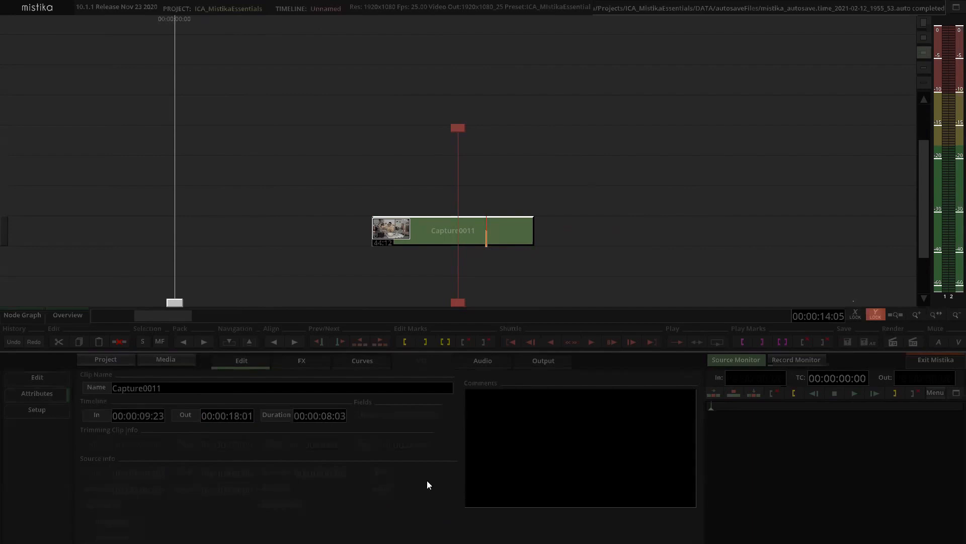
pyautogui.click(582, 205)
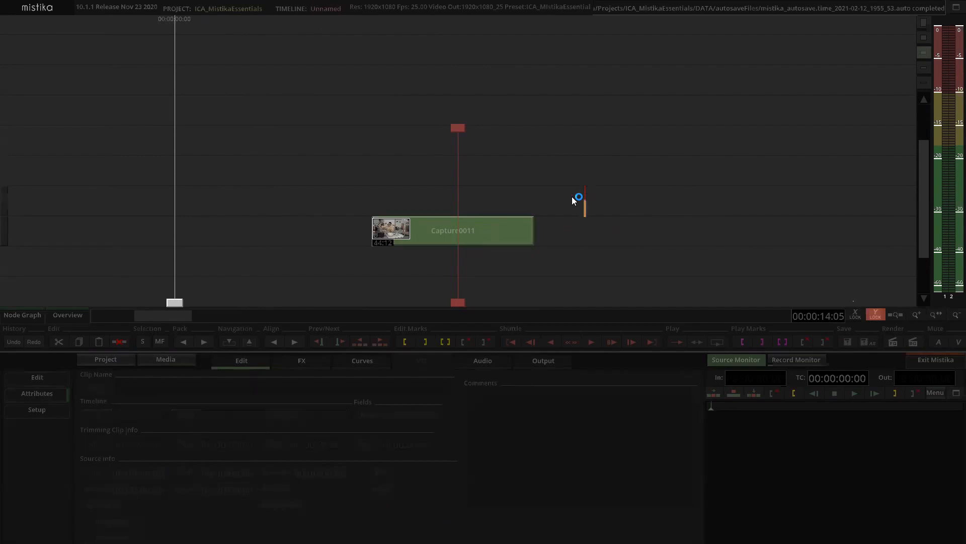
pyautogui.click(495, 230)
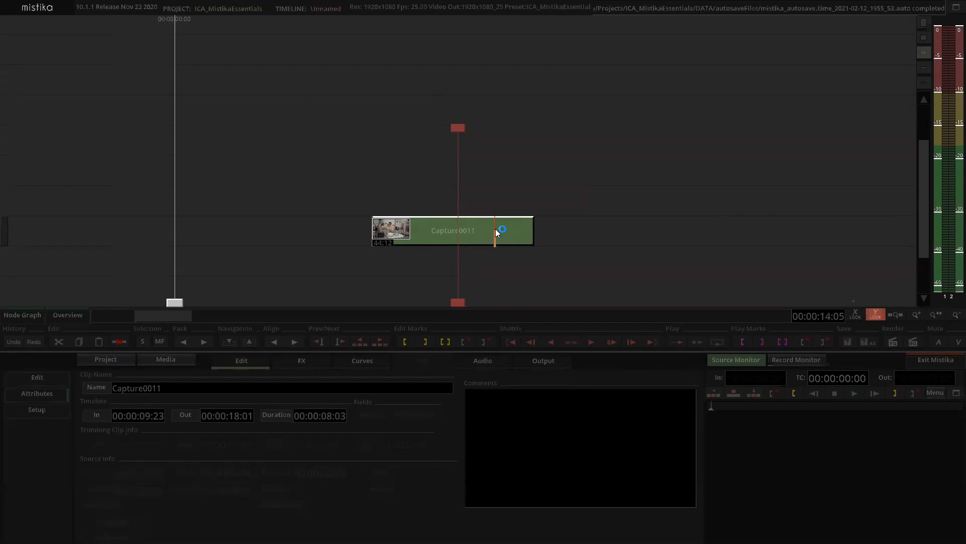
# - Enter the Capture0011 group and move the playhead up so it crosses the video clip inside, near timecode 00:00:12:15
pyautogui.click(229, 342)
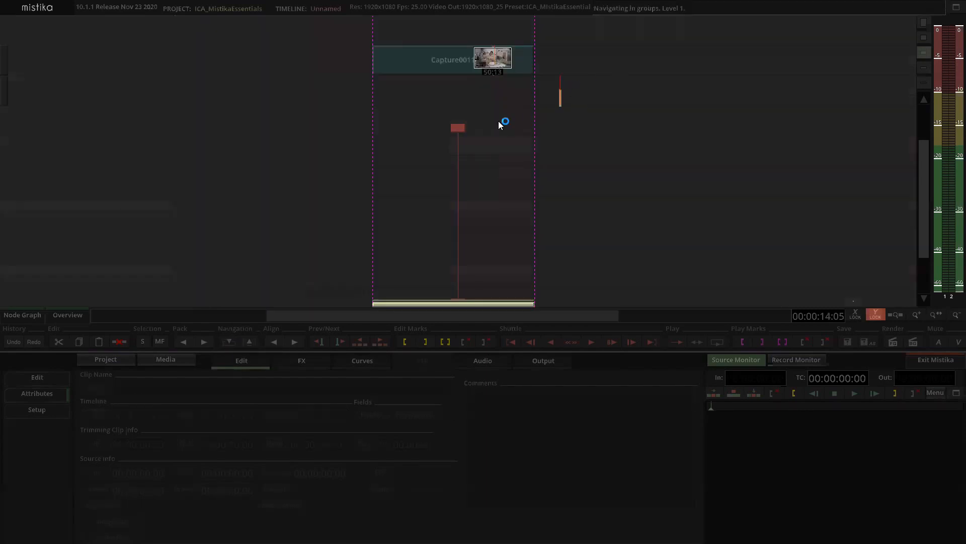
pyautogui.moveTo(493, 285); pyautogui.dragTo(480, 176)
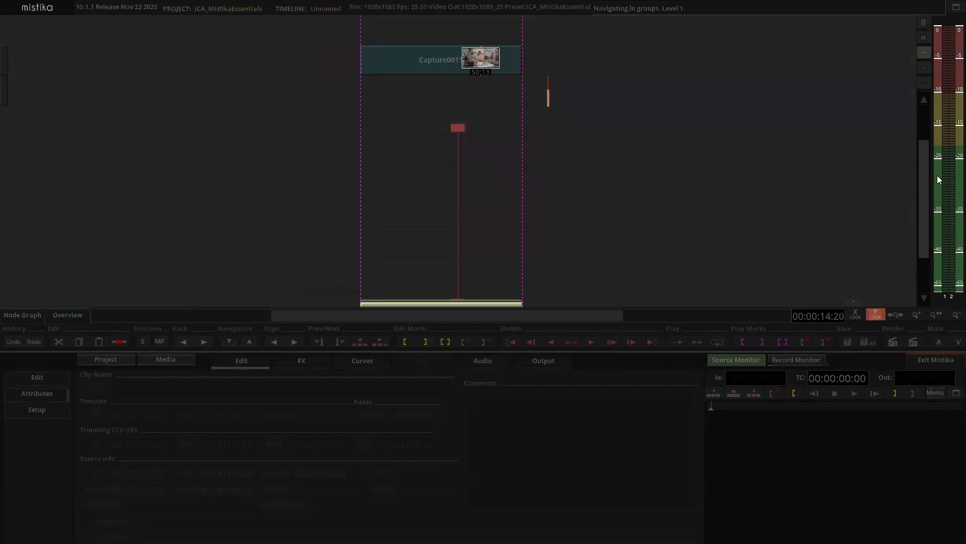
pyautogui.moveTo(926, 179); pyautogui.dragTo(927, 124)
pyautogui.moveTo(461, 128); pyautogui.dragTo(457, 45)
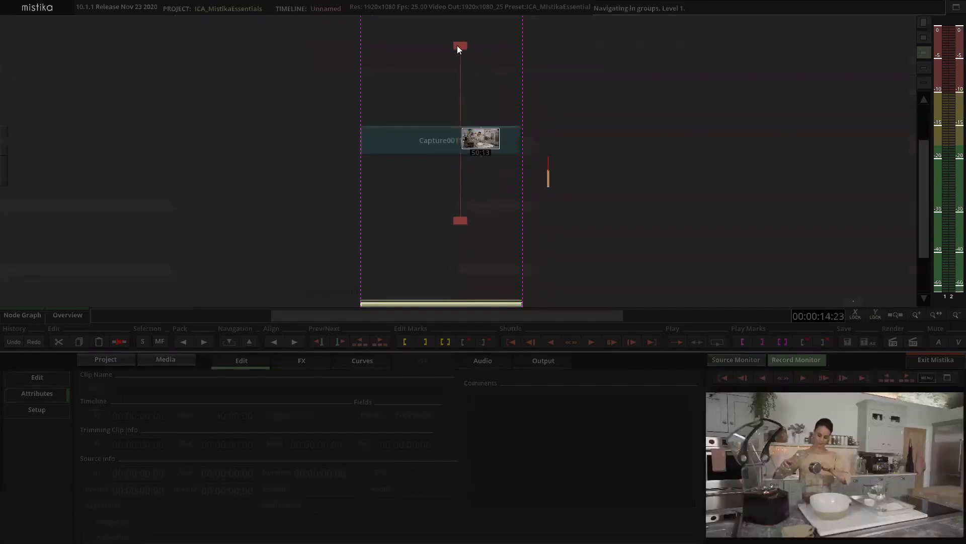
pyautogui.moveTo(559, 76); pyautogui.dragTo(600, 78)
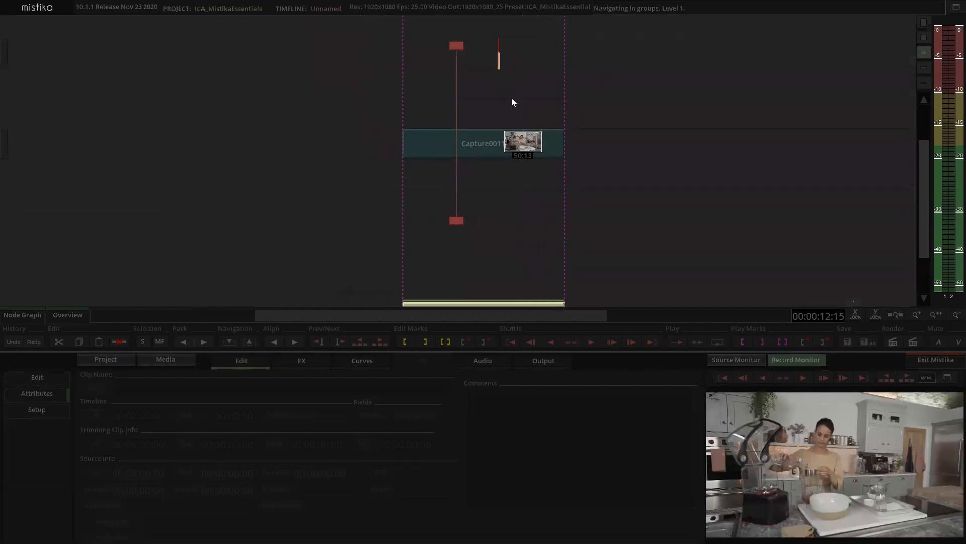
# - Select the Capture0011 clip inside the group and apply a Color Grade effect on top of it
pyautogui.scroll(-2, 511, 98)
pyautogui.click(465, 136)
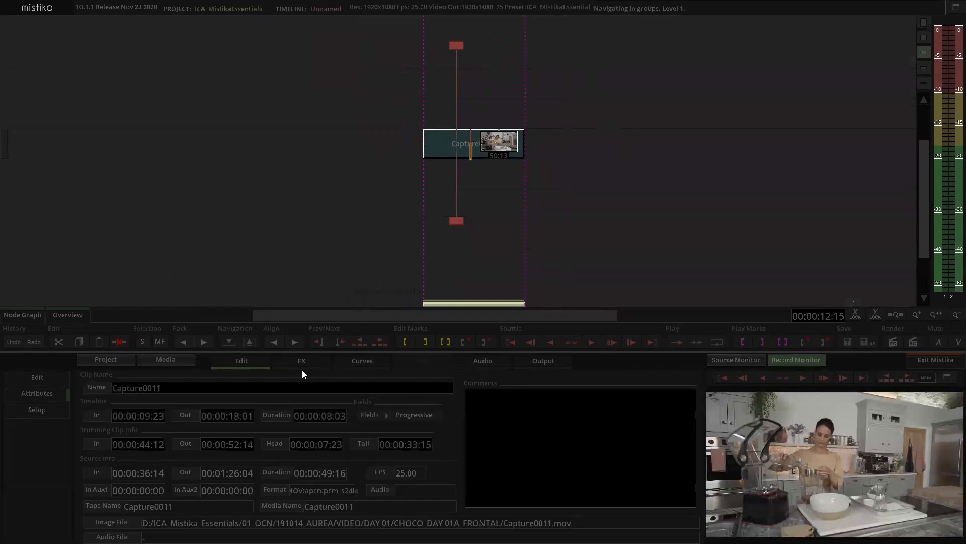
pyautogui.click(302, 362)
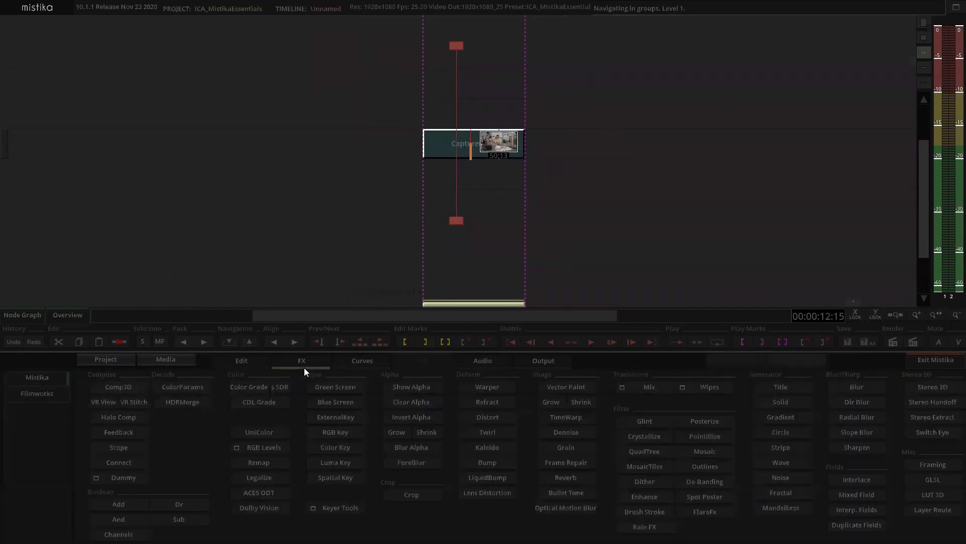
pyautogui.click(257, 387)
pyautogui.scroll(2, 506, 107)
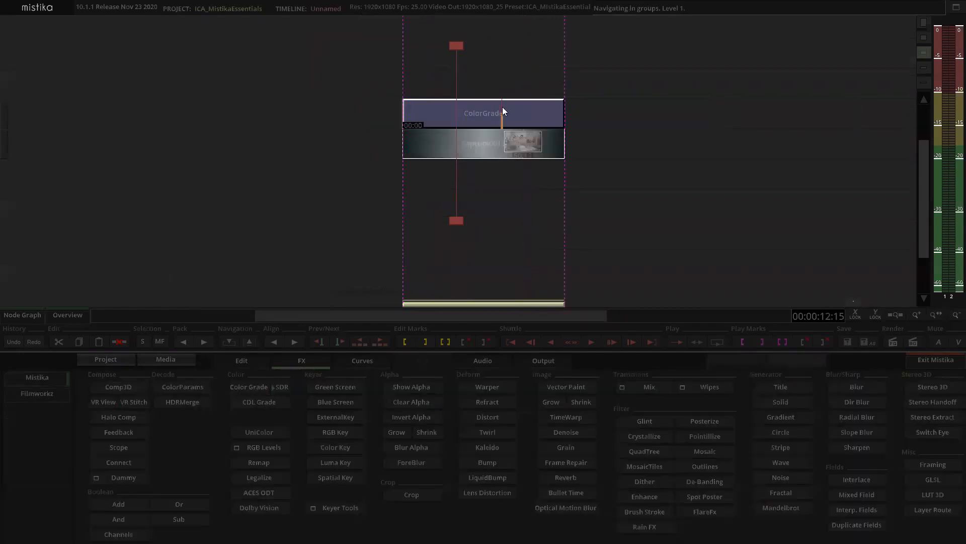
# - Open the ColorGrade effect, warm the shot toward orange with the Lift, Gamma and Gain wheels, and exit the group to the main timeline level
pyautogui.doubleClick(502, 107)
pyautogui.click(602, 457)
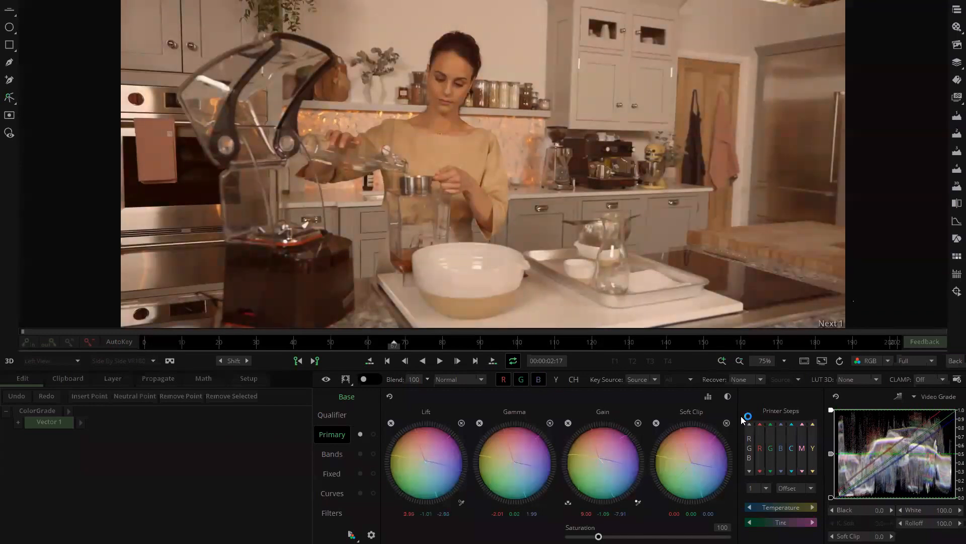
pyautogui.click(955, 360)
pyautogui.click(620, 202)
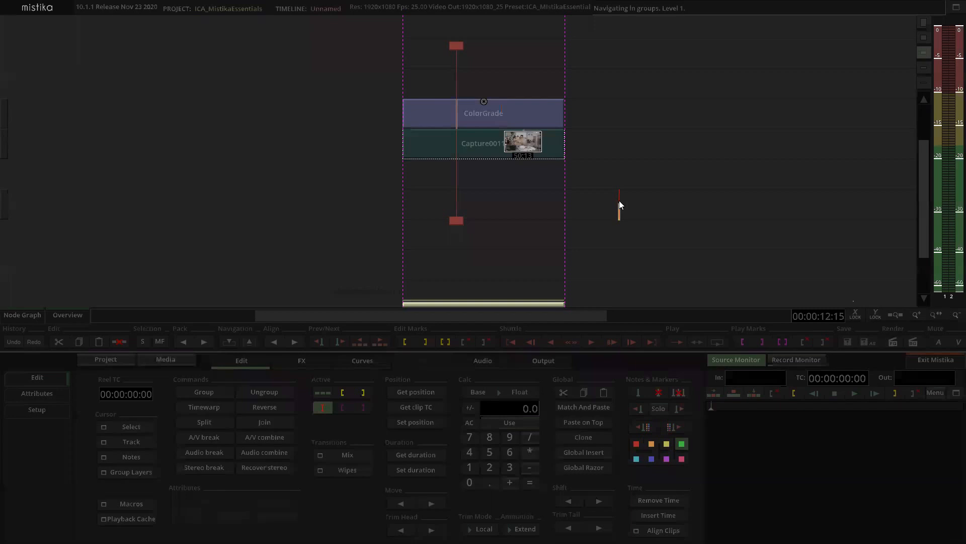
pyautogui.click(251, 339)
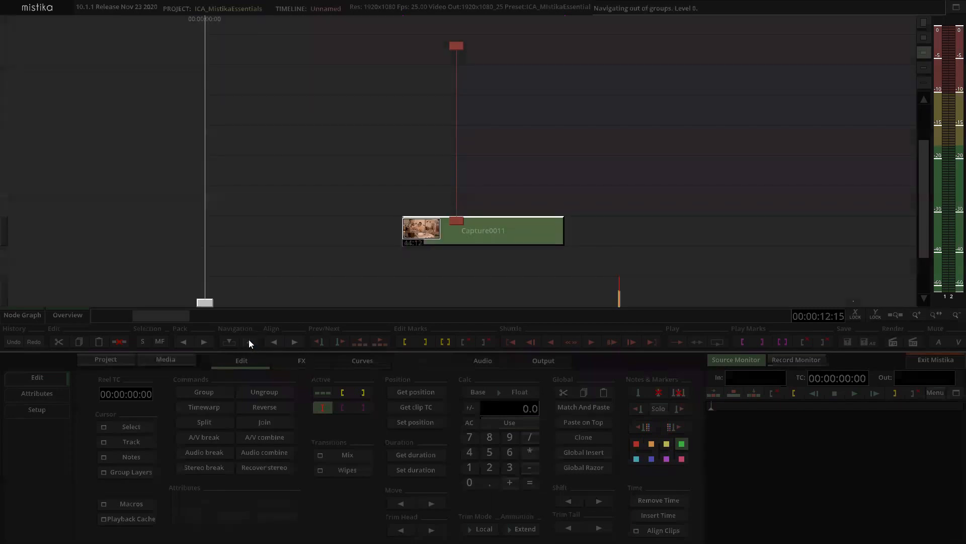
# - Enter the Capture0011 group to view its nested clips and navigate back out to the main timeline level
pyautogui.click(490, 223)
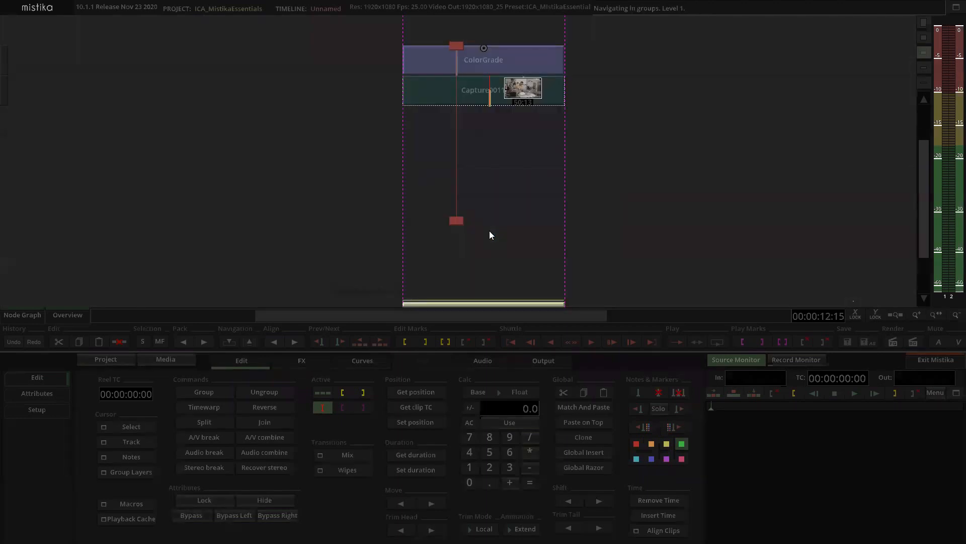
pyautogui.doubleClick(504, 170)
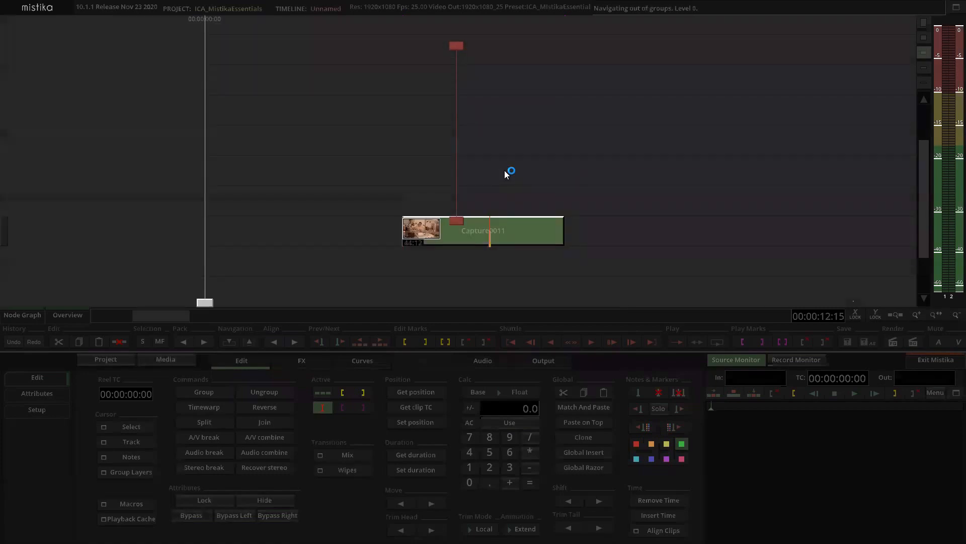
pyautogui.click(505, 174)
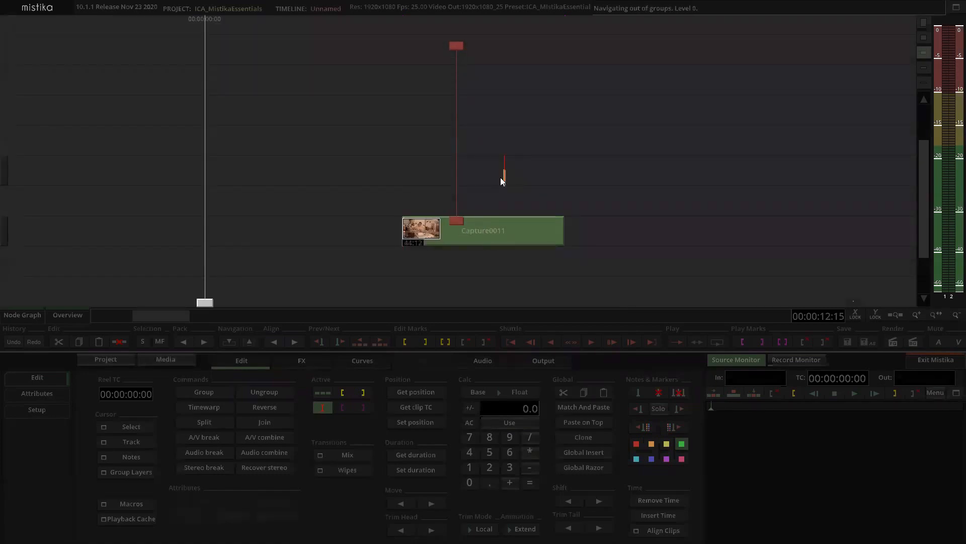
# - Ungroup the green Capture0011 group on the timeline
pyautogui.click(465, 229)
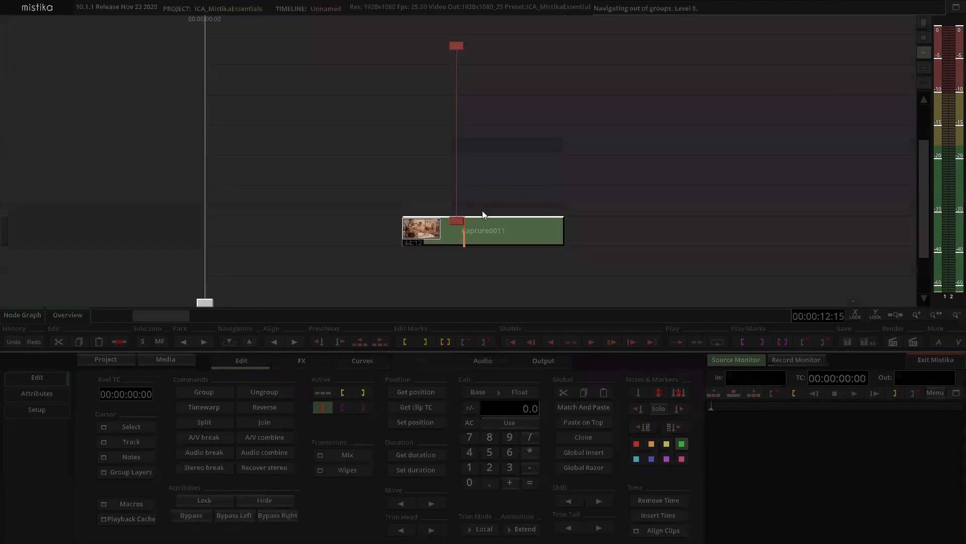
pyautogui.click(497, 183)
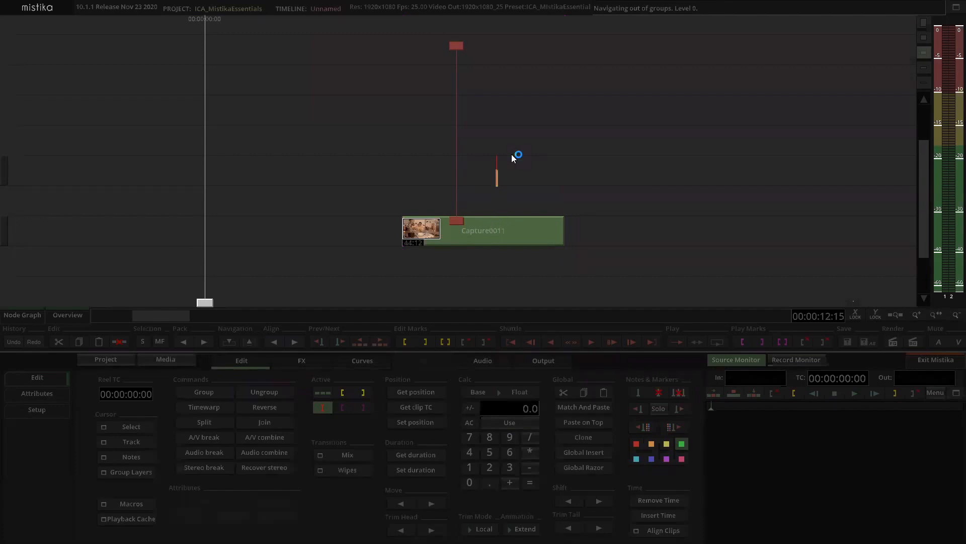
pyautogui.click(497, 222)
pyautogui.click(499, 187)
pyautogui.click(475, 233)
pyautogui.click(509, 232)
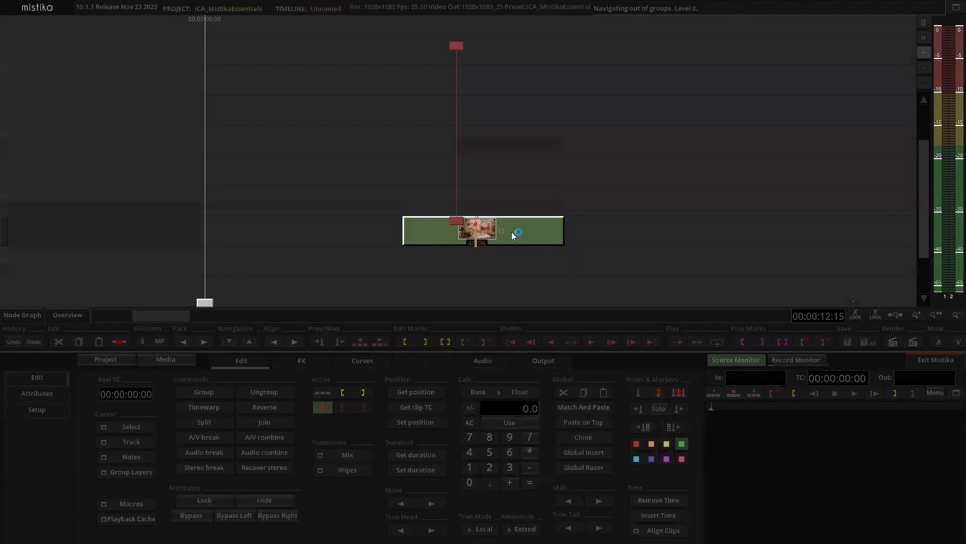
pyautogui.click(492, 232)
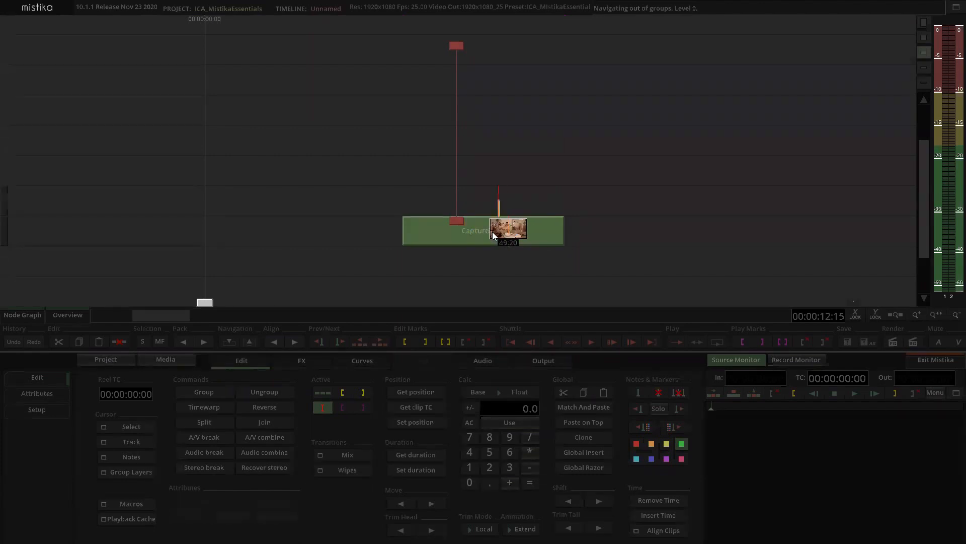
pyautogui.click(260, 391)
# - Delete the ColorGrade effect sitting above the Capture0011 clip
pyautogui.click(530, 187)
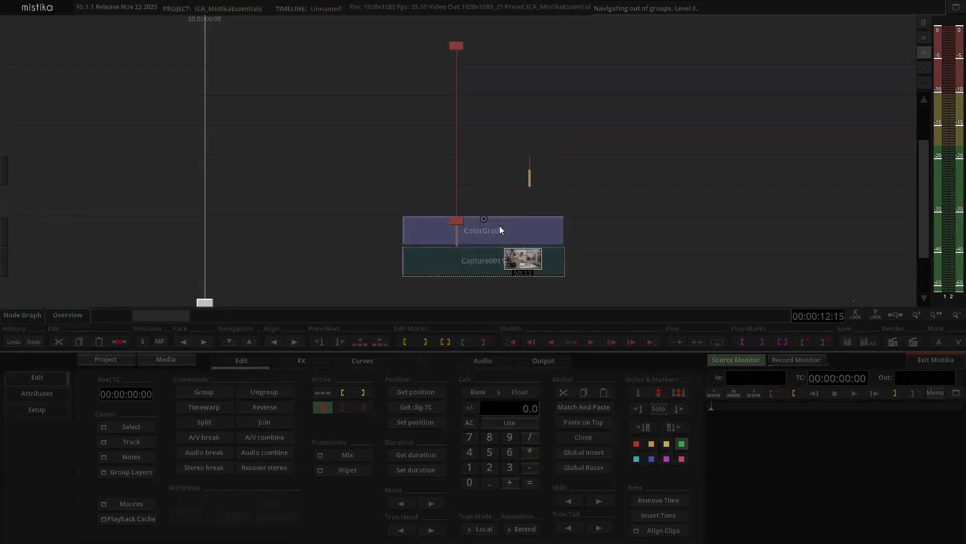
pyautogui.click(499, 225)
pyautogui.click(506, 233)
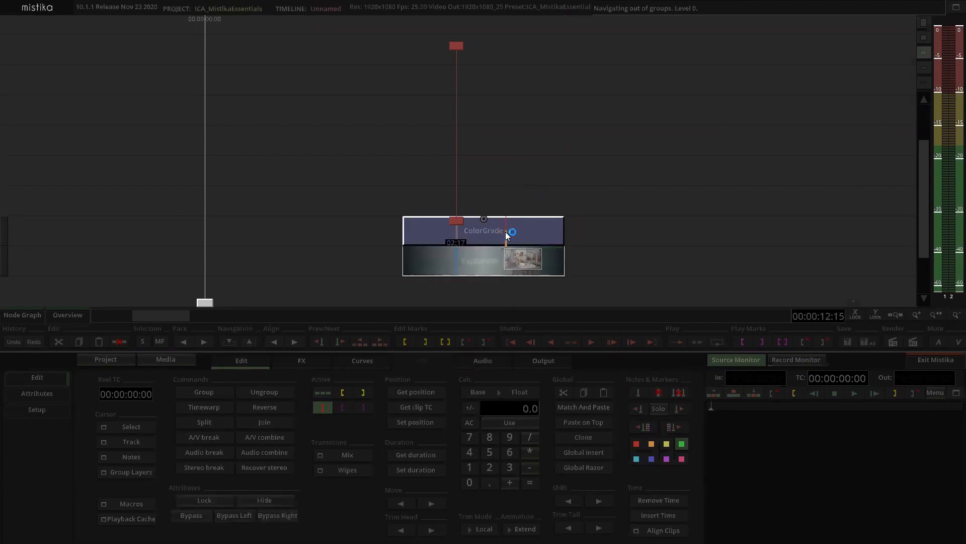
pyautogui.press('Delete')
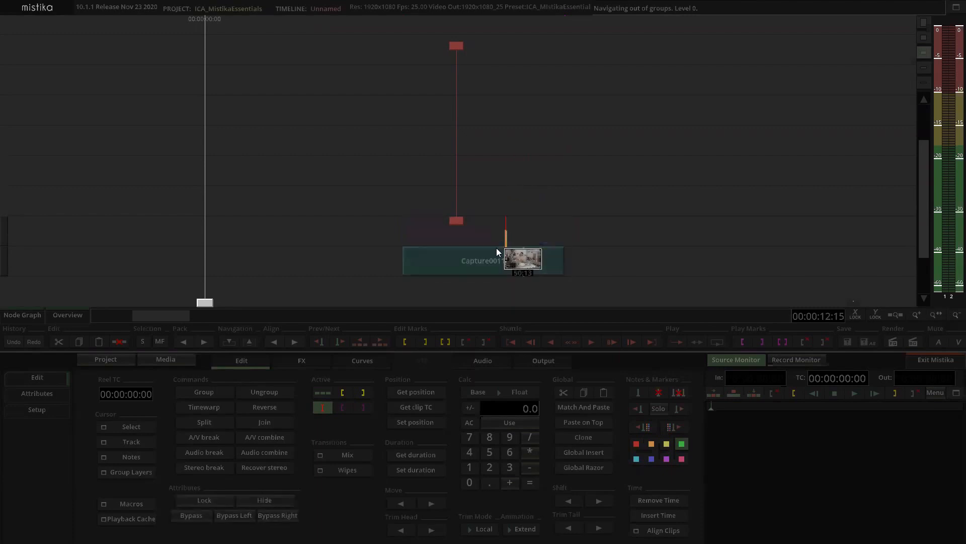
# - Move the Capture0011 clip up one track into the emptied space
pyautogui.click(493, 227)
pyautogui.click(524, 182)
pyautogui.click(493, 228)
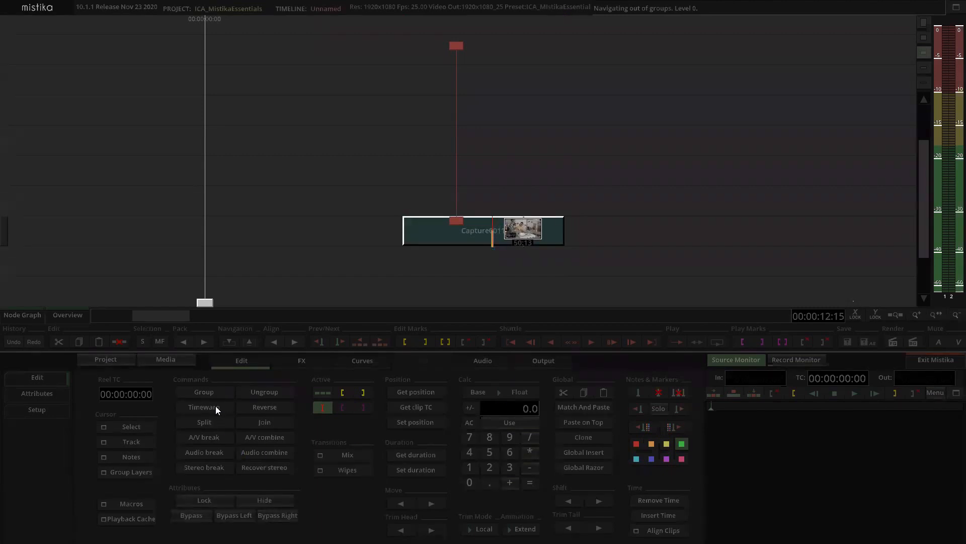
pyautogui.click(503, 216)
pyautogui.click(491, 228)
pyautogui.click(200, 396)
pyautogui.click(464, 226)
pyautogui.click(210, 410)
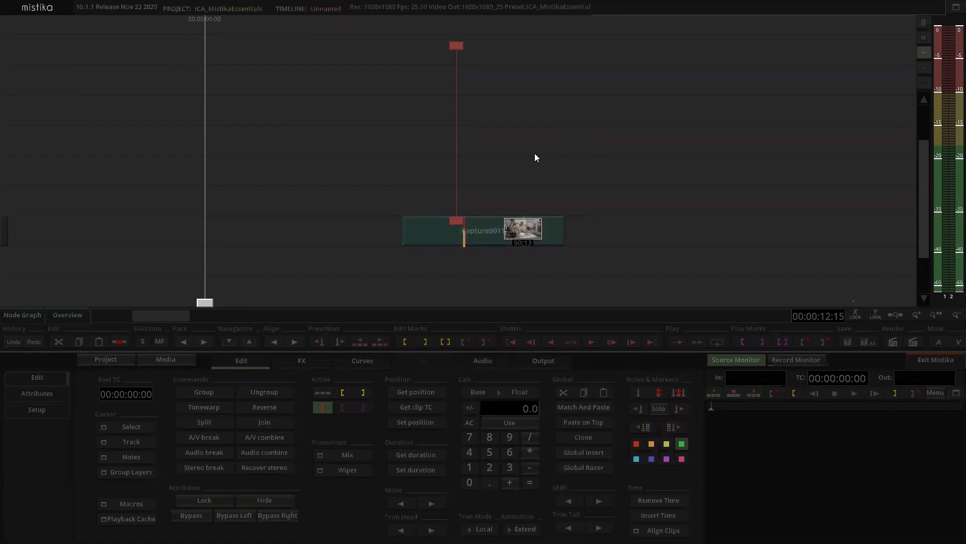
# - Examine the Capture0011 clip's timeline, trimming and source attributes, and return to the editing commands
pyautogui.click(487, 229)
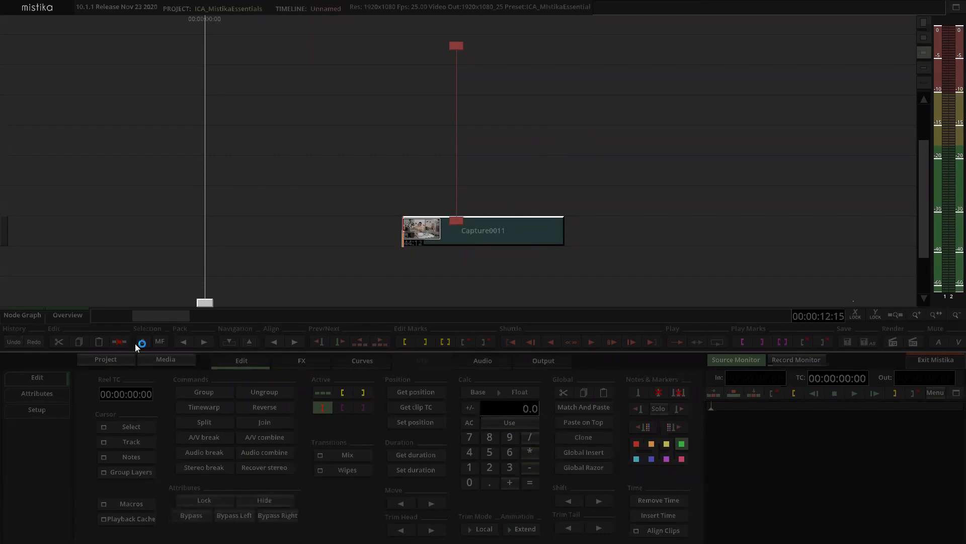
pyautogui.click(48, 394)
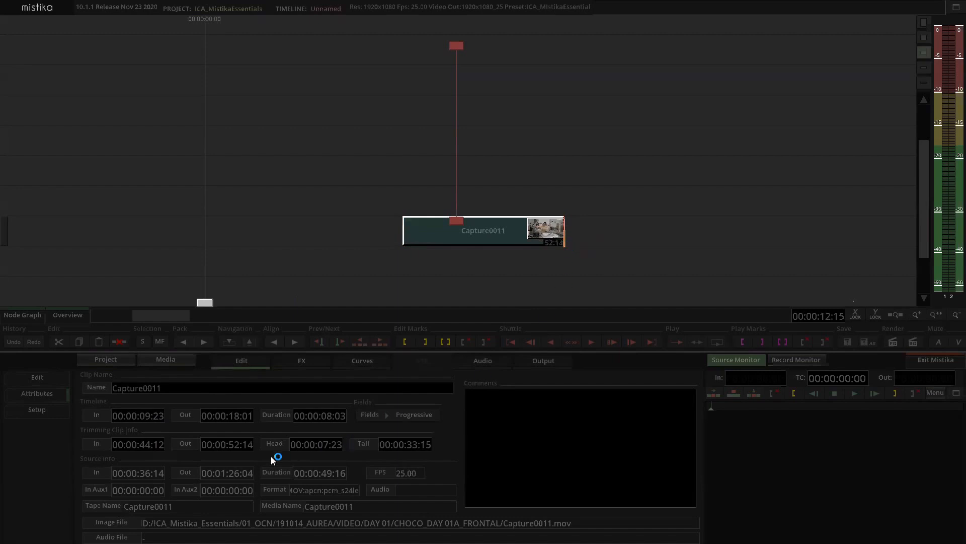
pyautogui.click(237, 362)
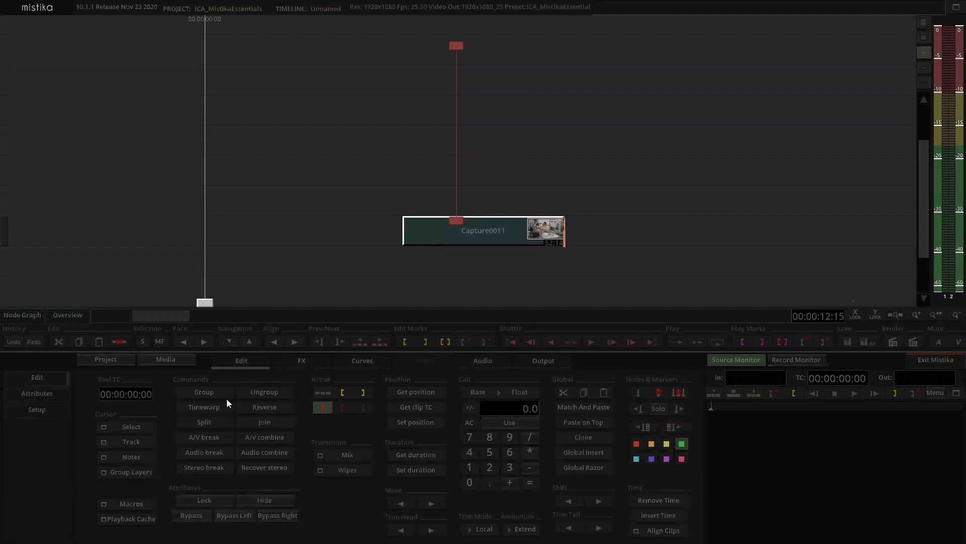
# - Apply a Timewarp to the Capture0011 clip
pyautogui.click(435, 232)
pyautogui.click(431, 235)
pyautogui.click(221, 405)
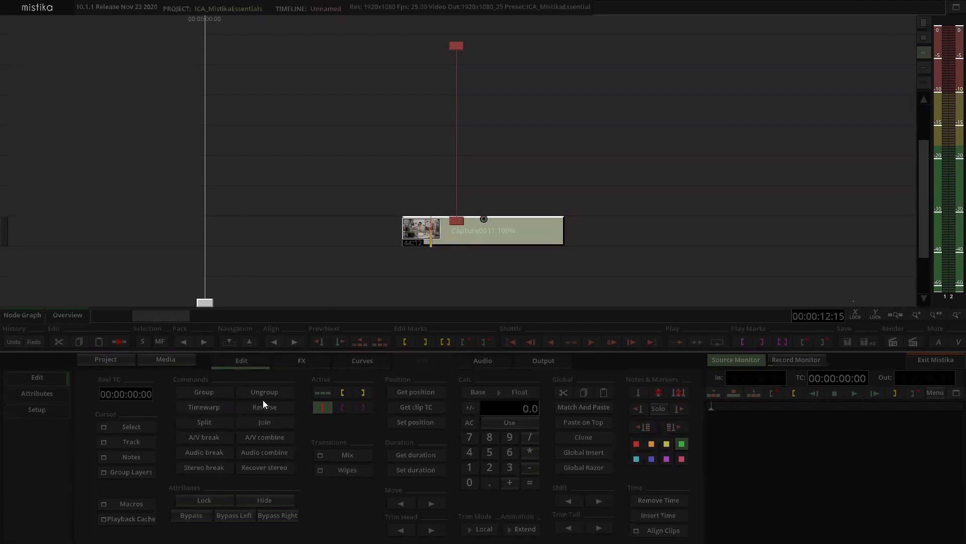
# - Get the timewarp's duration, show it as TimeCode, multiply it by 2 and set the duration to 00:00:16:06
pyautogui.click(521, 235)
pyautogui.click(427, 454)
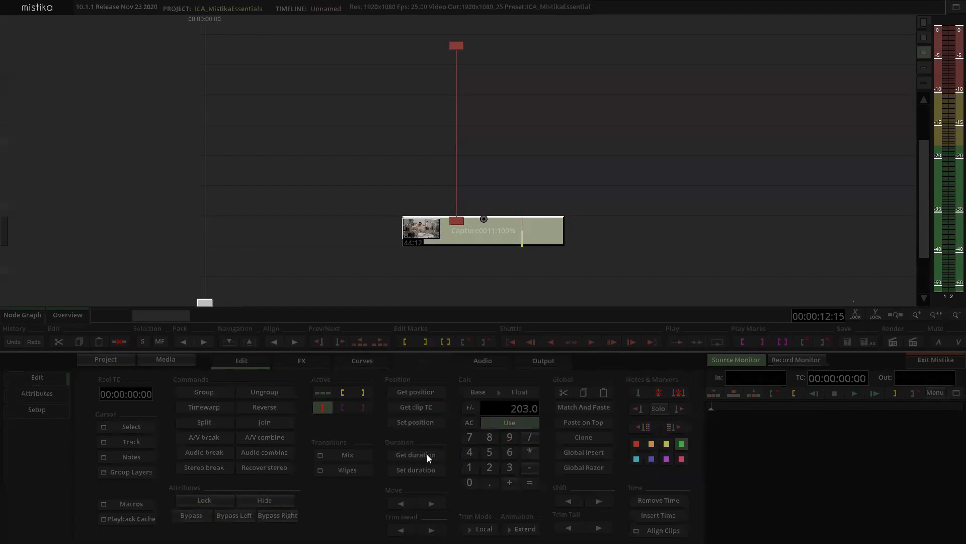
pyautogui.click(513, 396)
pyautogui.click(507, 373)
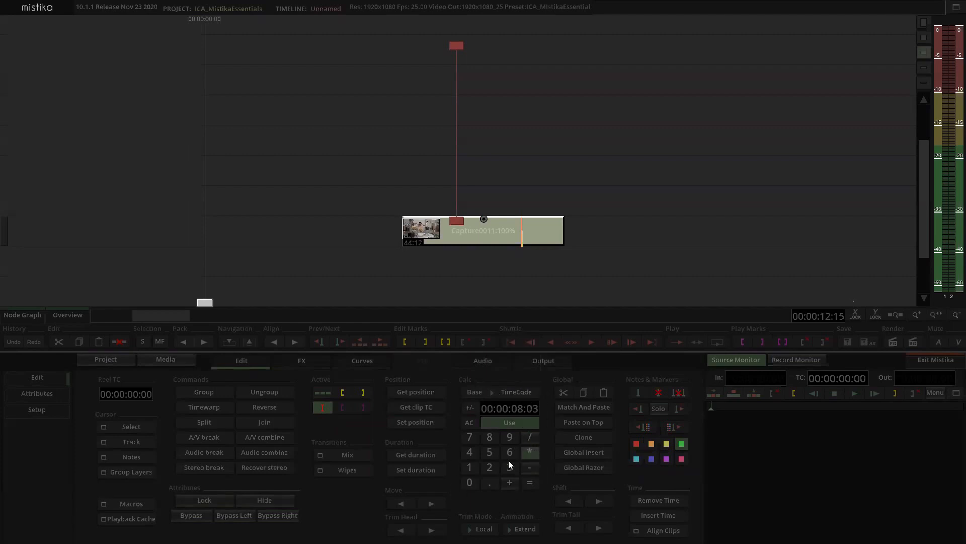
pyautogui.click(493, 468)
pyautogui.click(531, 483)
pyautogui.click(420, 470)
pyautogui.click(608, 143)
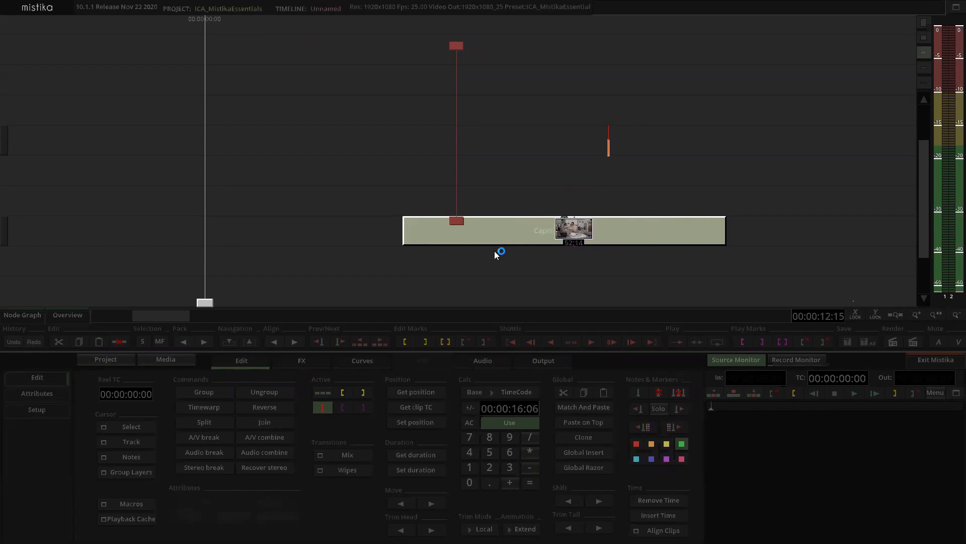
# - Select the stretched timewarp and navigate into its group to show the nested Capture0011 clip
pyautogui.click(414, 240)
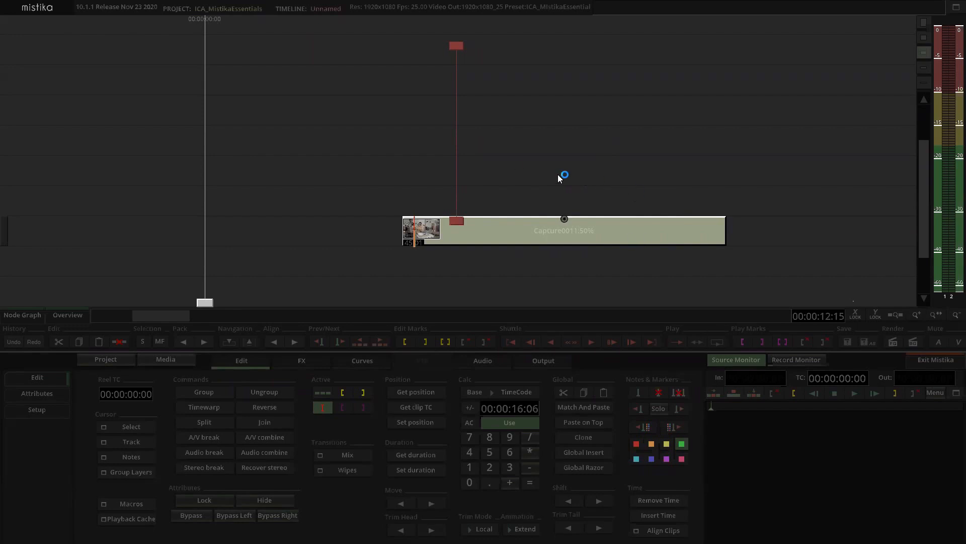
pyautogui.moveTo(557, 174); pyautogui.dragTo(566, 104)
pyautogui.click(540, 166)
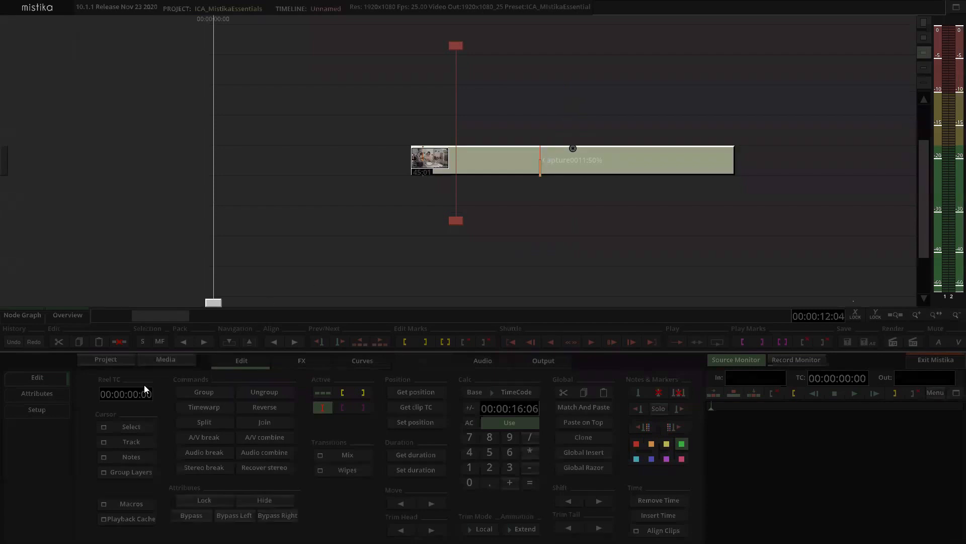
pyautogui.click(227, 341)
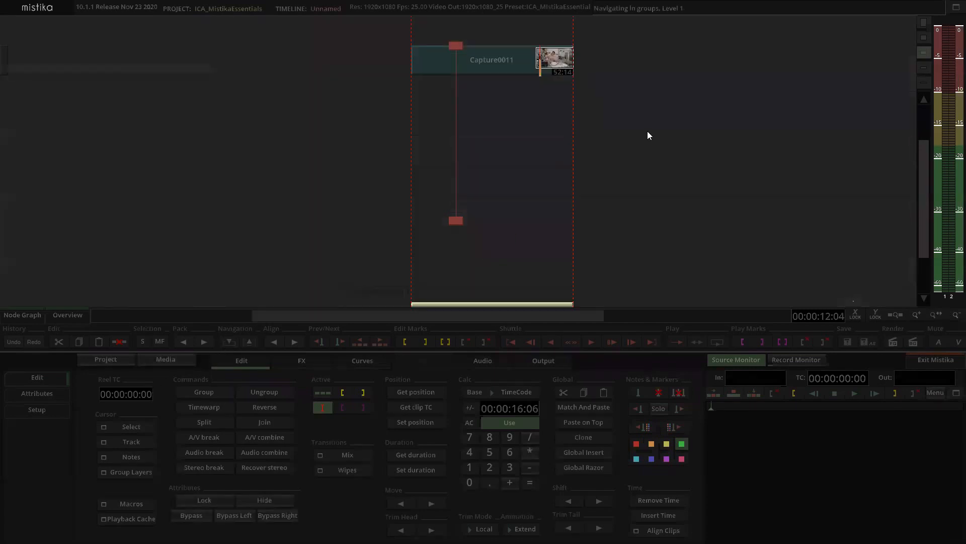
pyautogui.moveTo(648, 130); pyautogui.dragTo(637, 184)
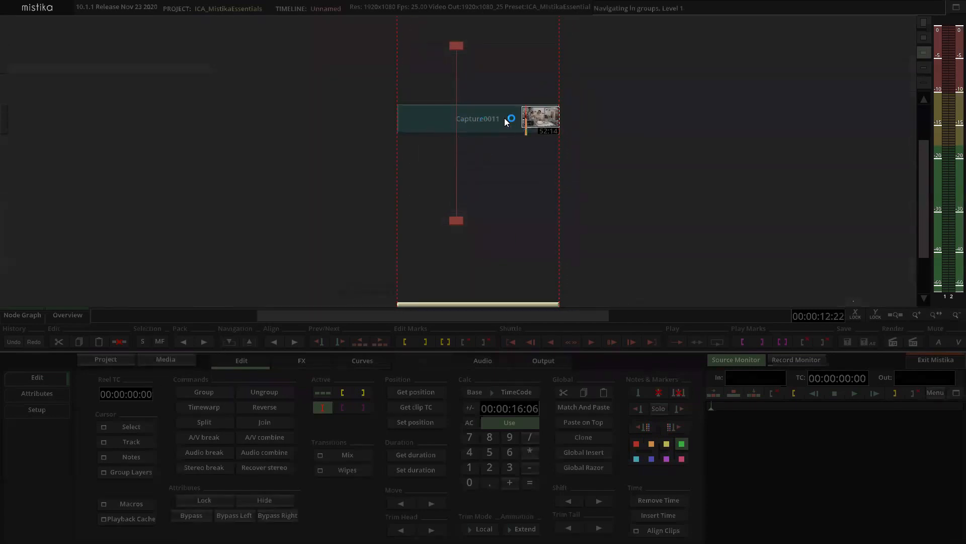
# - Extend the nested Capture0011 clip's tail past the group boundary to about source timecode 58:01
pyautogui.click(420, 129)
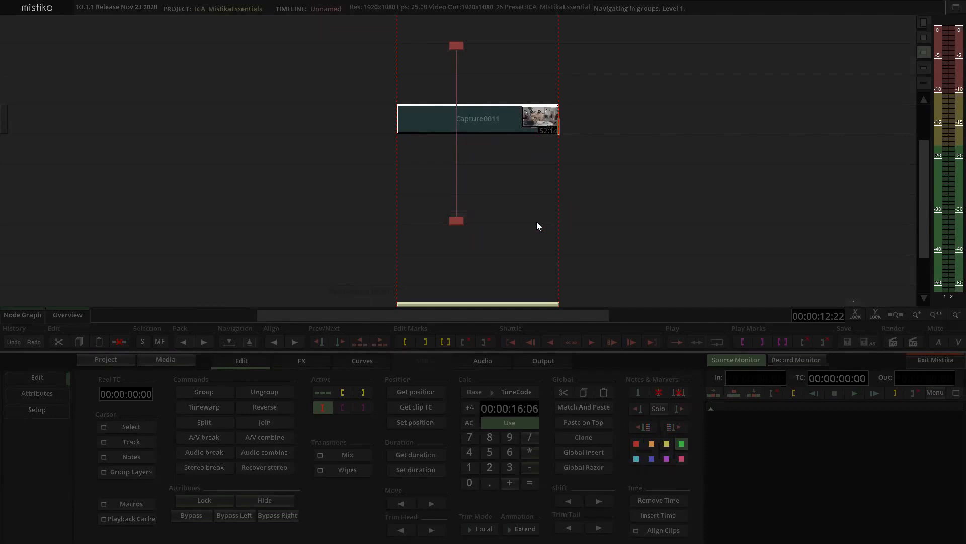
pyautogui.click(529, 136)
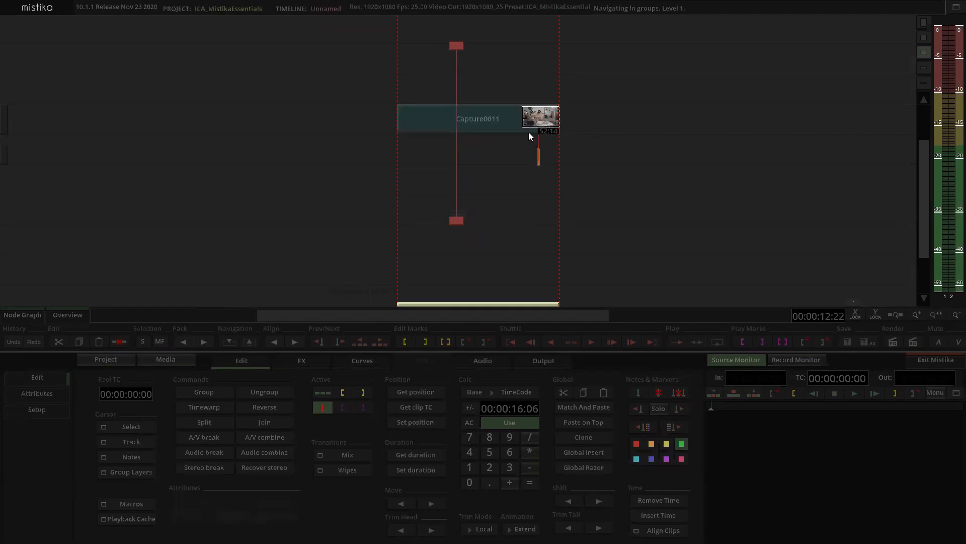
pyautogui.click(488, 120)
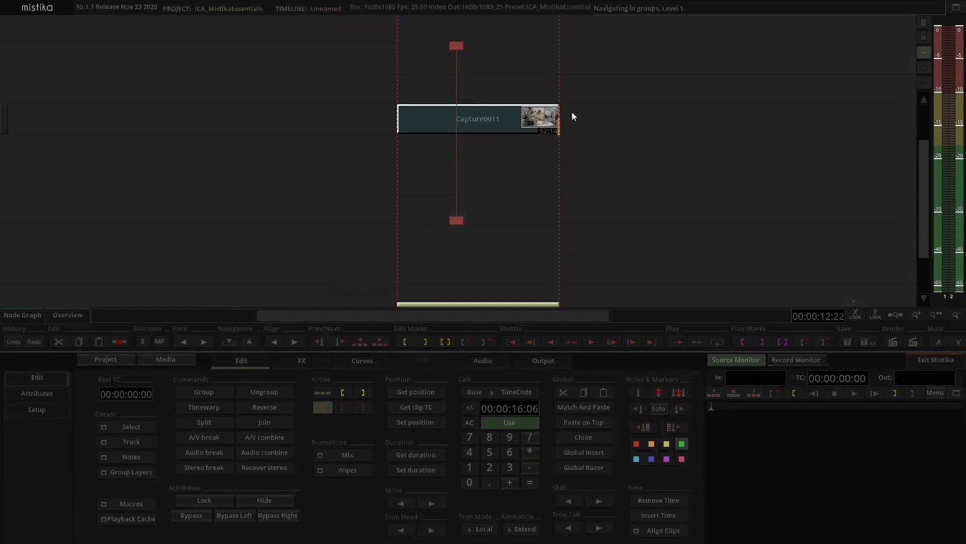
pyautogui.moveTo(582, 113); pyautogui.dragTo(669, 117)
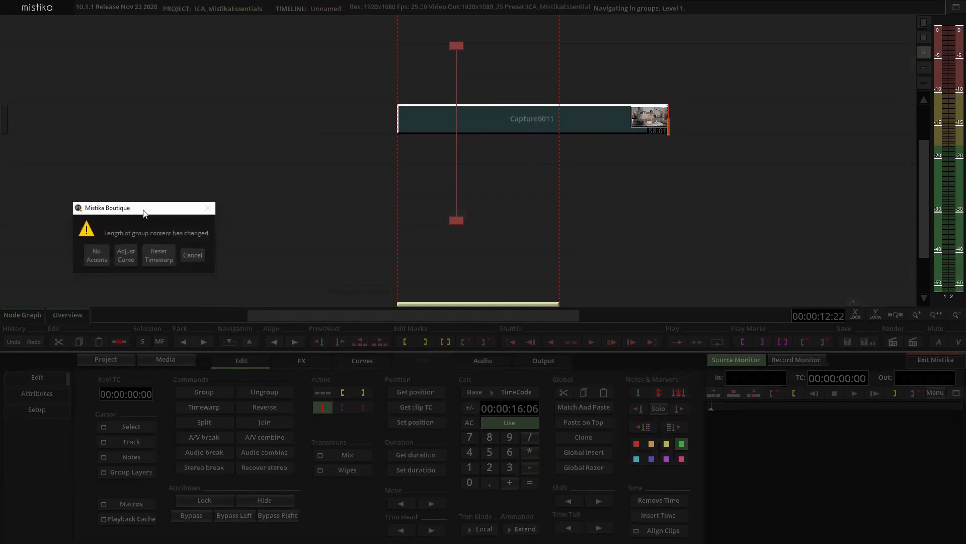
# - Leave the timewarp group, choosing Adjust Curve for the changed content length
pyautogui.moveTo(126, 211); pyautogui.dragTo(203, 200)
pyautogui.click(203, 246)
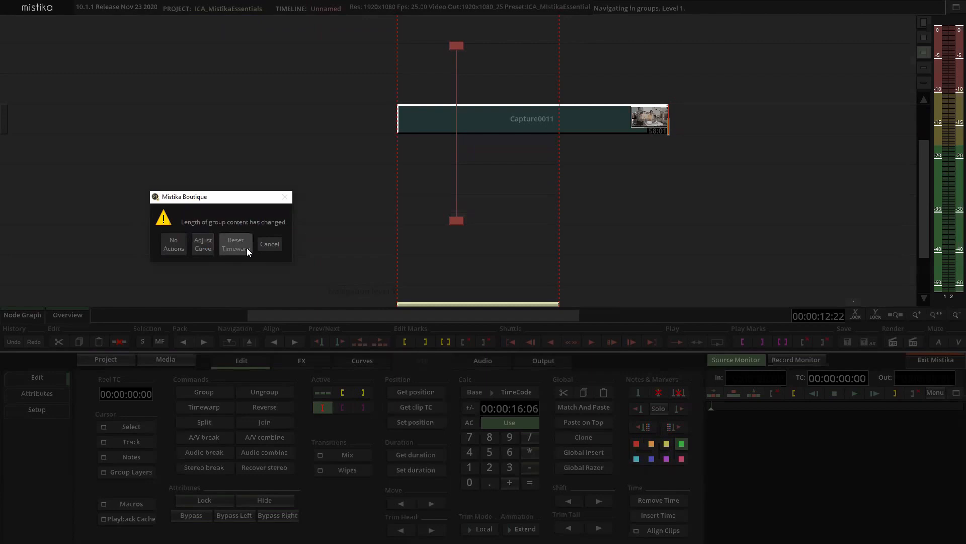
pyautogui.click(204, 245)
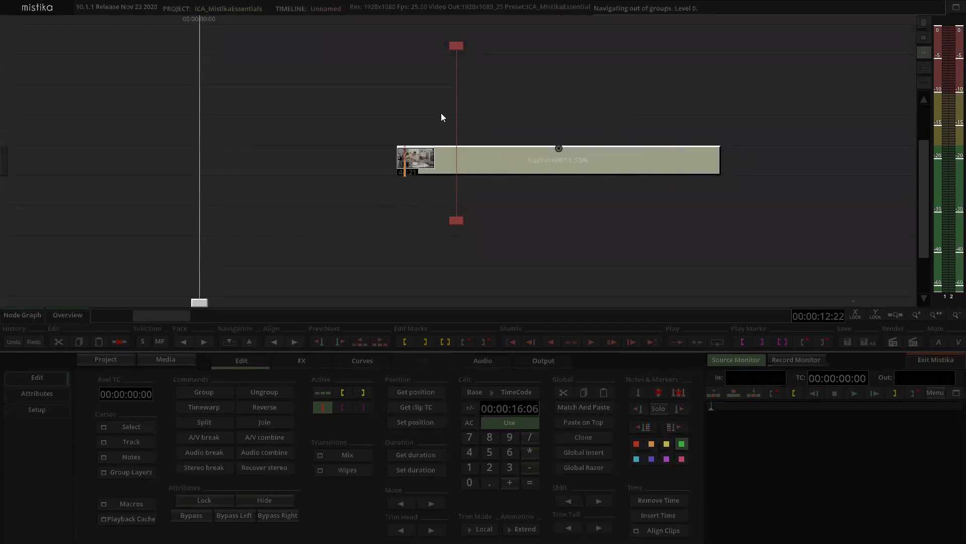
# - Go to the start of the timewarped clip and play it back in the Record Monitor
pyautogui.press('pageup')
pyautogui.press('space')
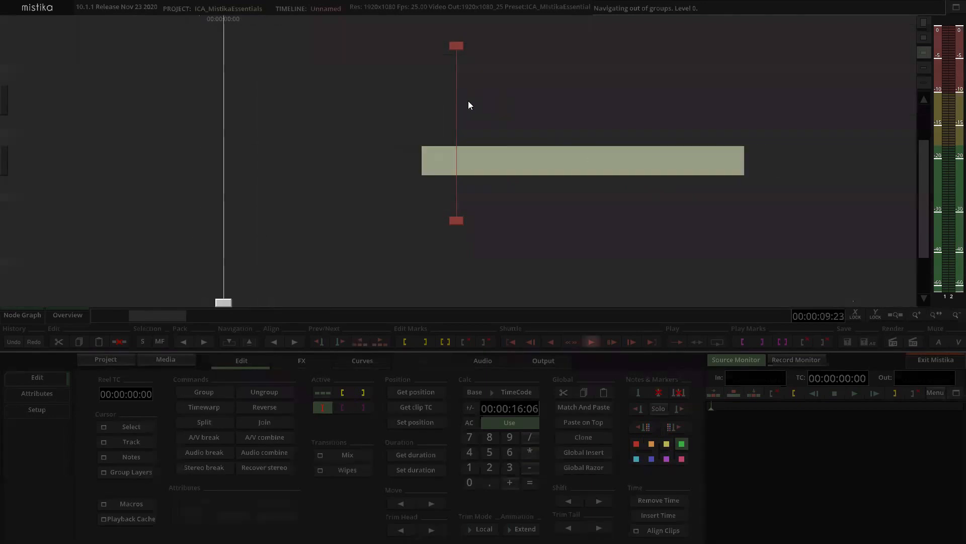
pyautogui.press('space')
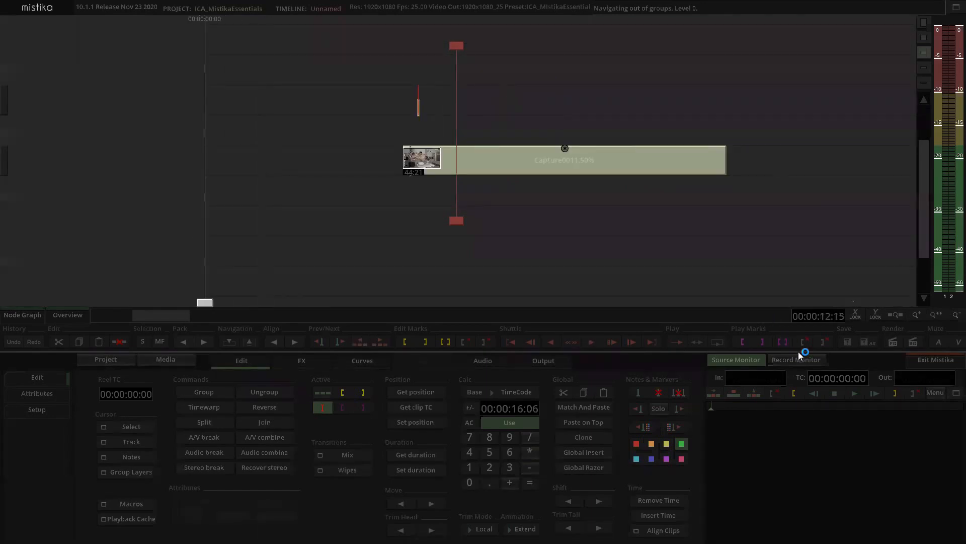
pyautogui.click(798, 359)
pyautogui.click(539, 89)
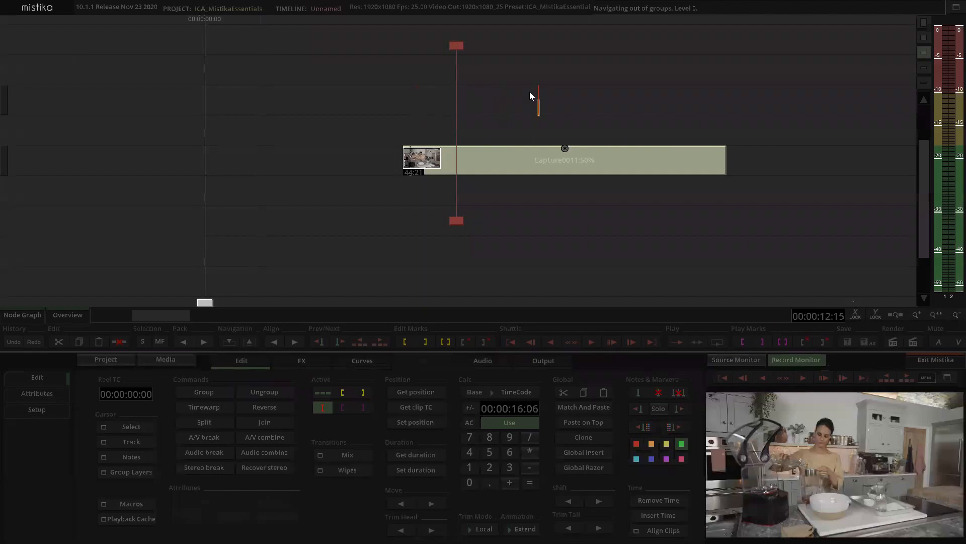
pyautogui.click(529, 92)
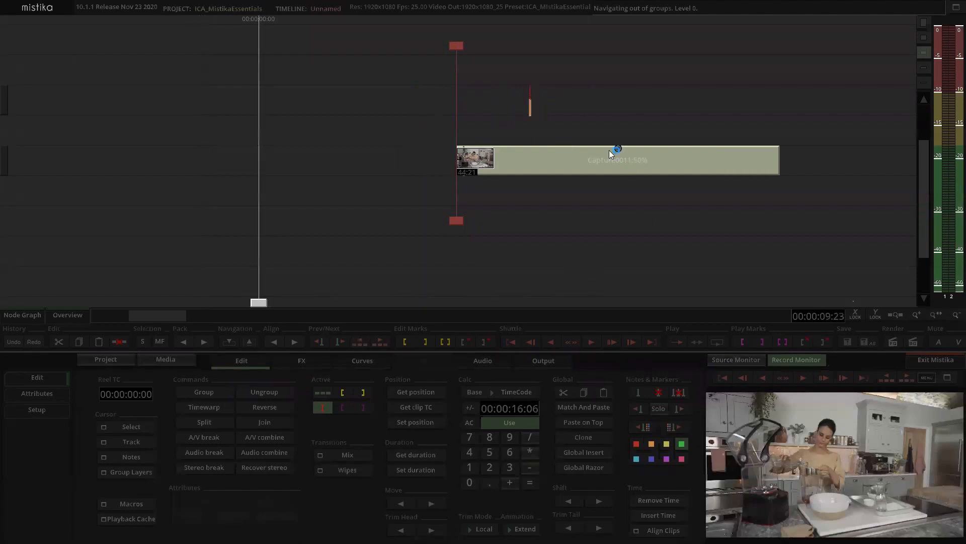
pyautogui.press('space')
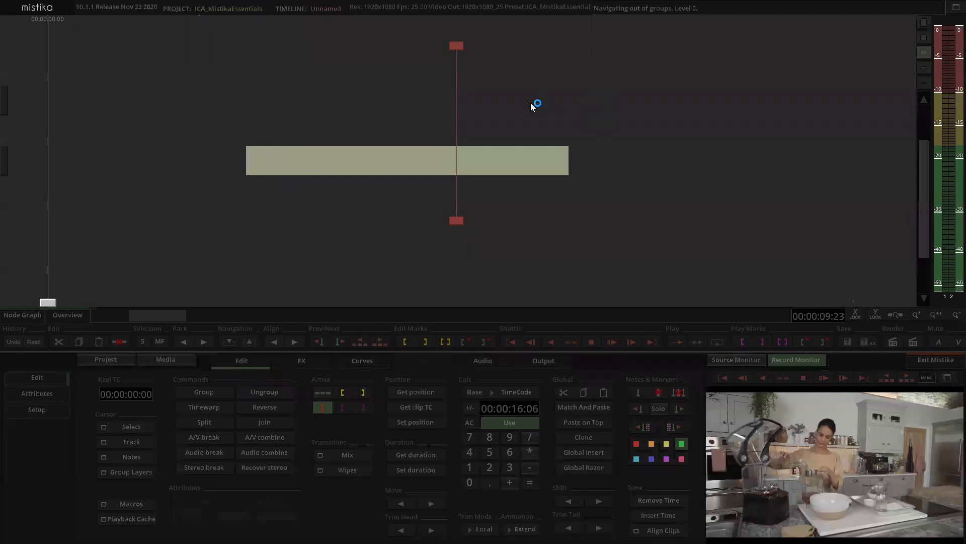
pyautogui.scroll(-7, 542, 94)
pyautogui.click(468, 159)
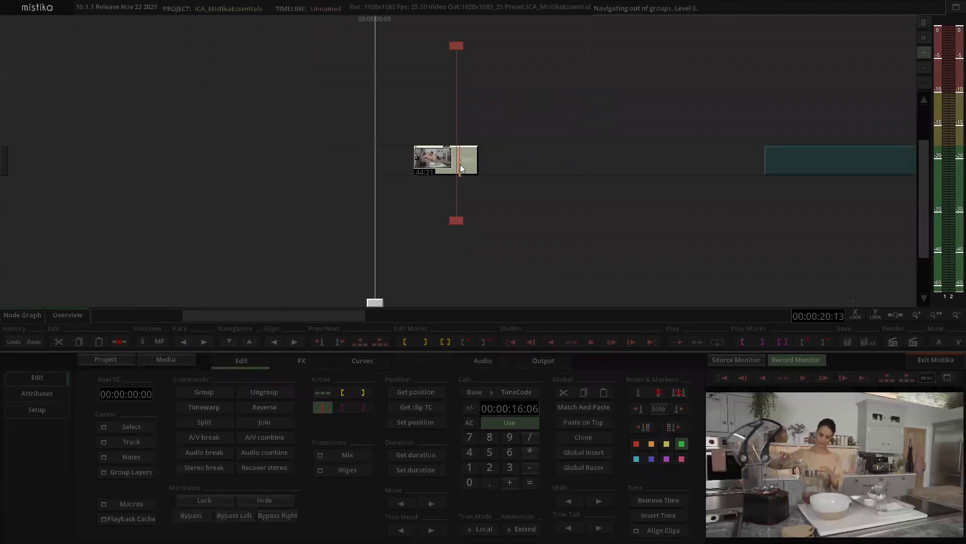
pyautogui.scroll(-2, 549, 159)
pyautogui.scroll(3, 567, 106)
pyautogui.moveTo(572, 104); pyautogui.dragTo(554, 91)
pyautogui.scroll(-1, 554, 92)
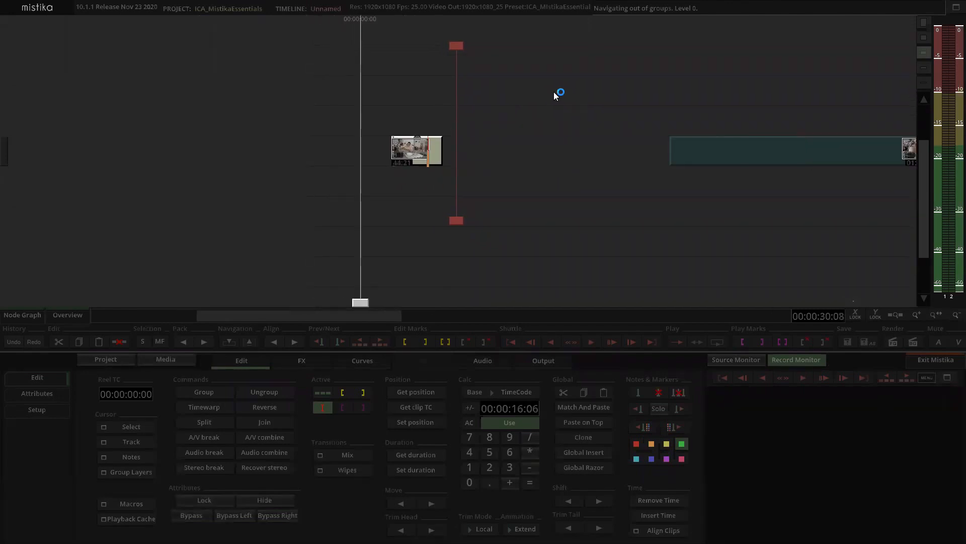
pyautogui.scroll(-2, 555, 96)
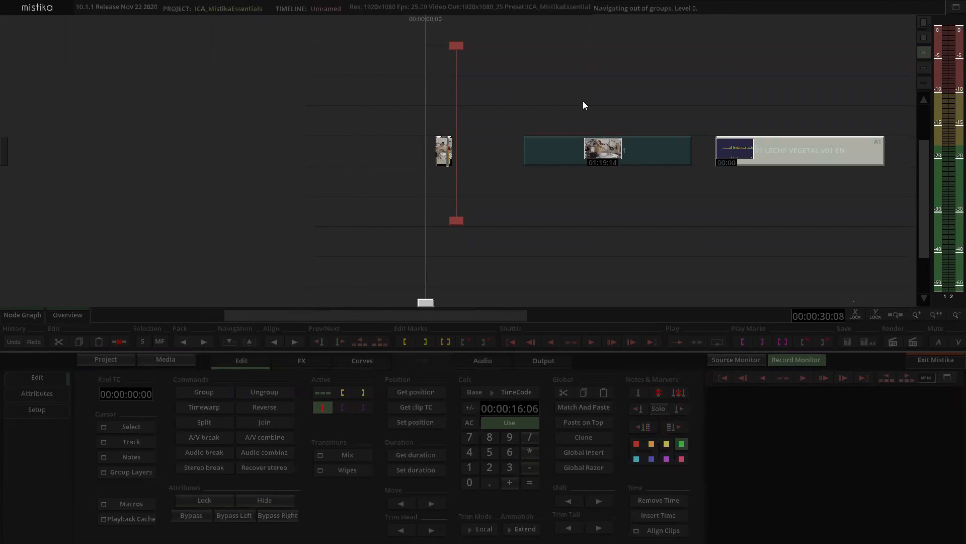
pyautogui.scroll(3, 583, 103)
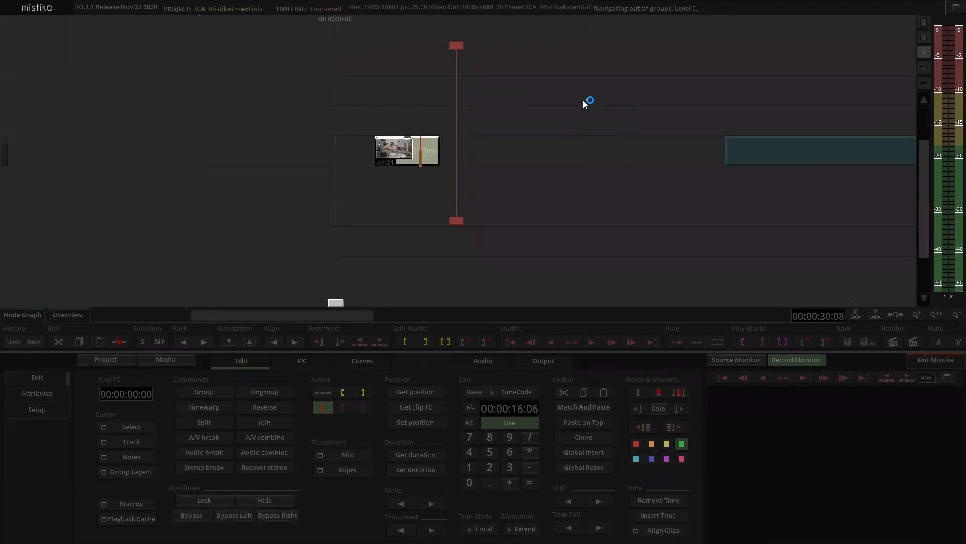
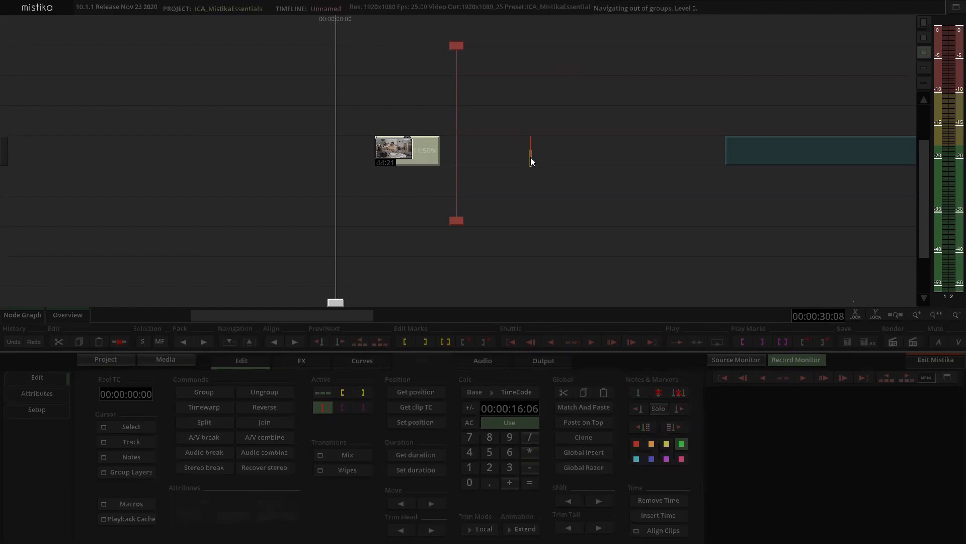
pyautogui.scroll(-8, 519, 117)
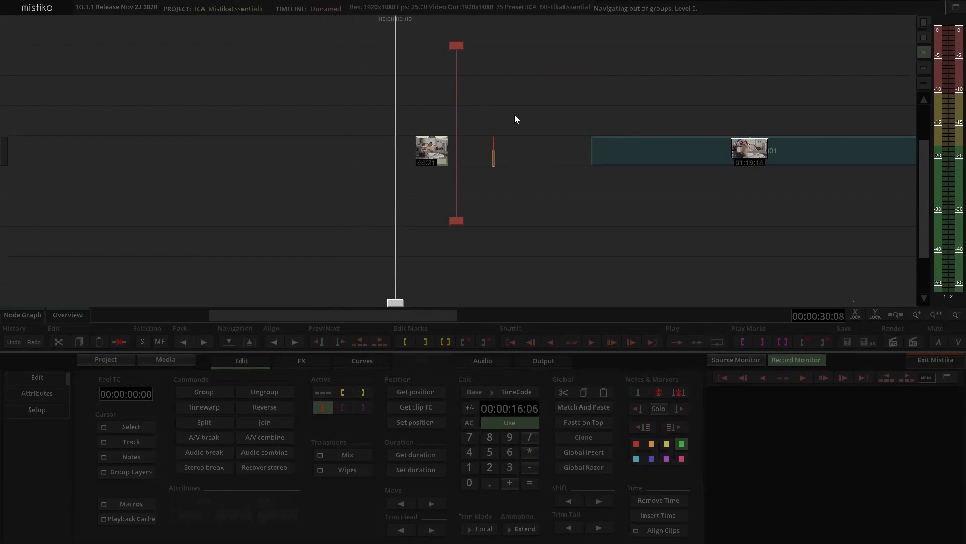
pyautogui.scroll(2, 525, 119)
pyautogui.scroll(-4, 554, 93)
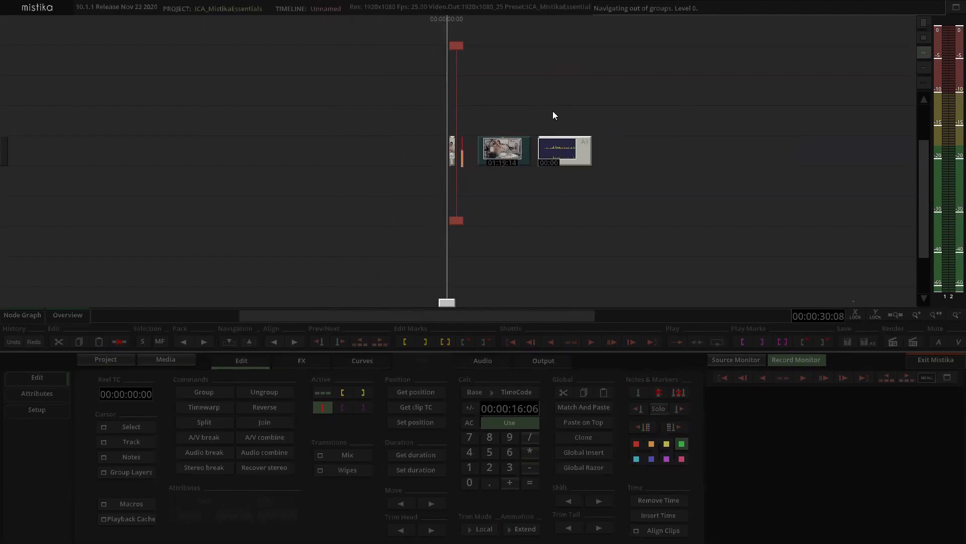
pyautogui.moveTo(587, 89)
pyautogui.mouseDown()
pyautogui.moveTo(579, 87)
pyautogui.moveTo(596, 79)
pyautogui.mouseUp()
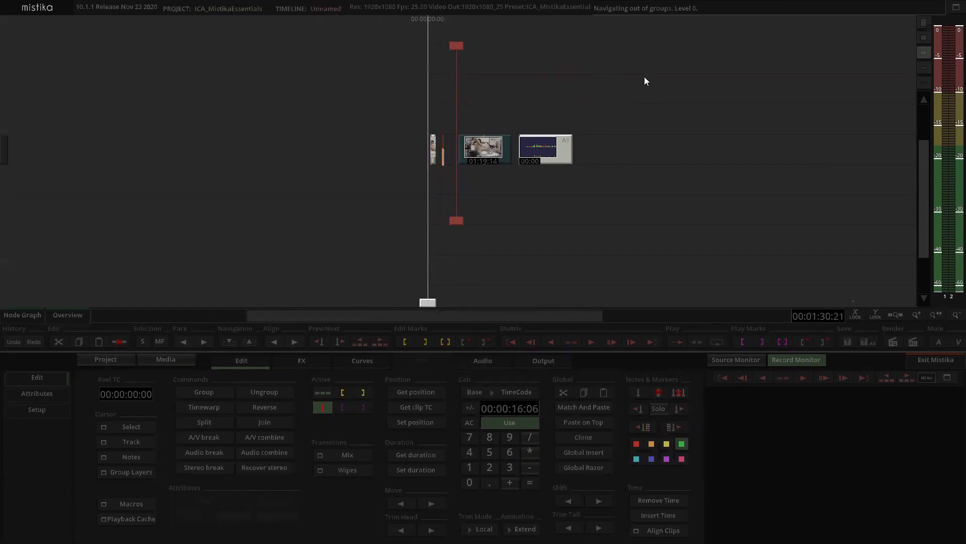
pyautogui.click(556, 98)
pyautogui.click(472, 108)
pyautogui.scroll(8, 525, 123)
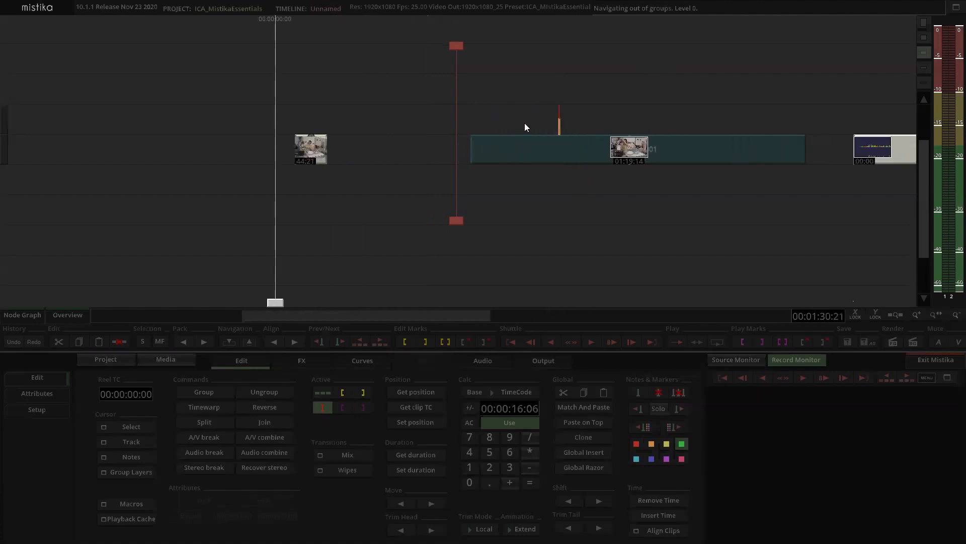
pyautogui.scroll(-5, 529, 148)
# - Create a note below the AUREA_001 clip and draw a freehand green line looping around the clip
pyautogui.click(519, 144)
pyautogui.moveTo(547, 82); pyautogui.dragTo(530, 79)
pyautogui.scroll(-2, 518, 79)
pyautogui.scroll(2, 511, 83)
pyautogui.click(479, 201)
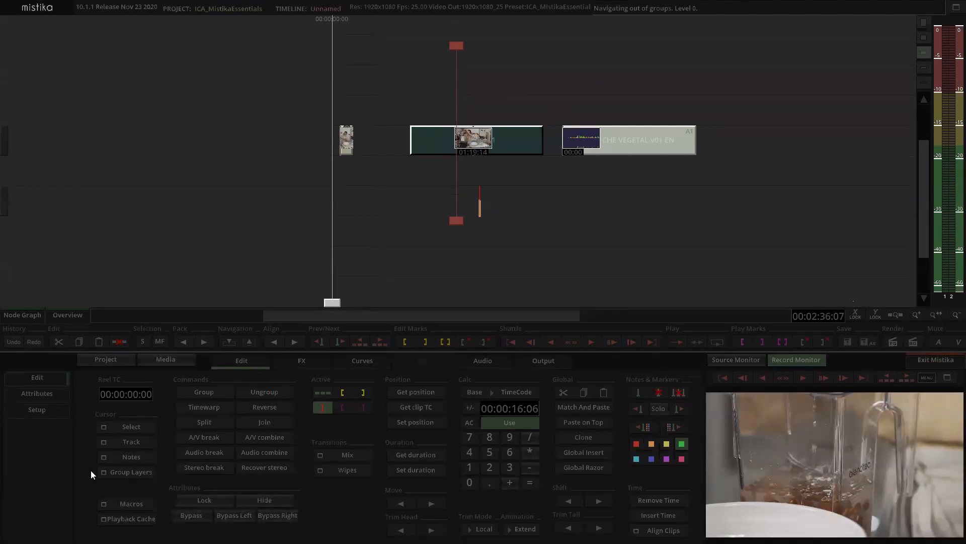
pyautogui.click(119, 458)
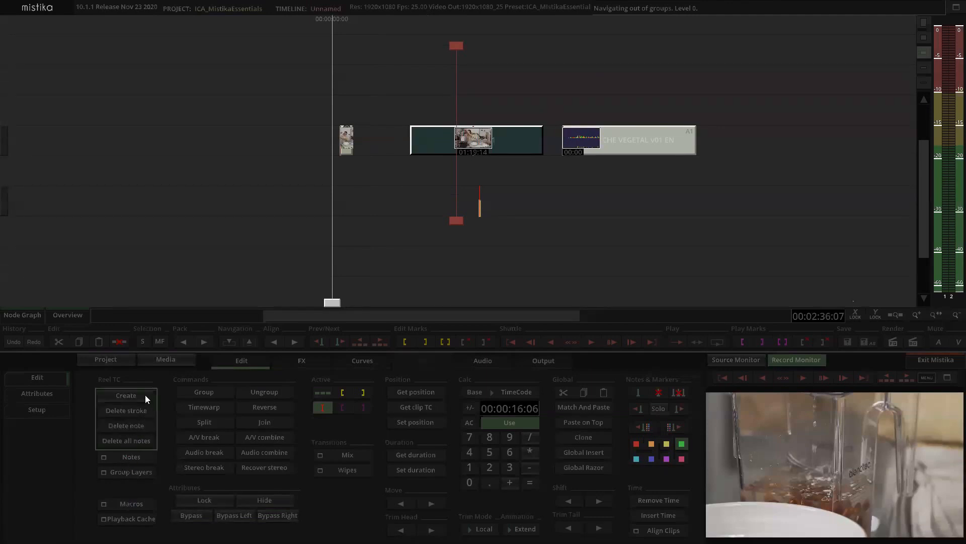
pyautogui.click(133, 394)
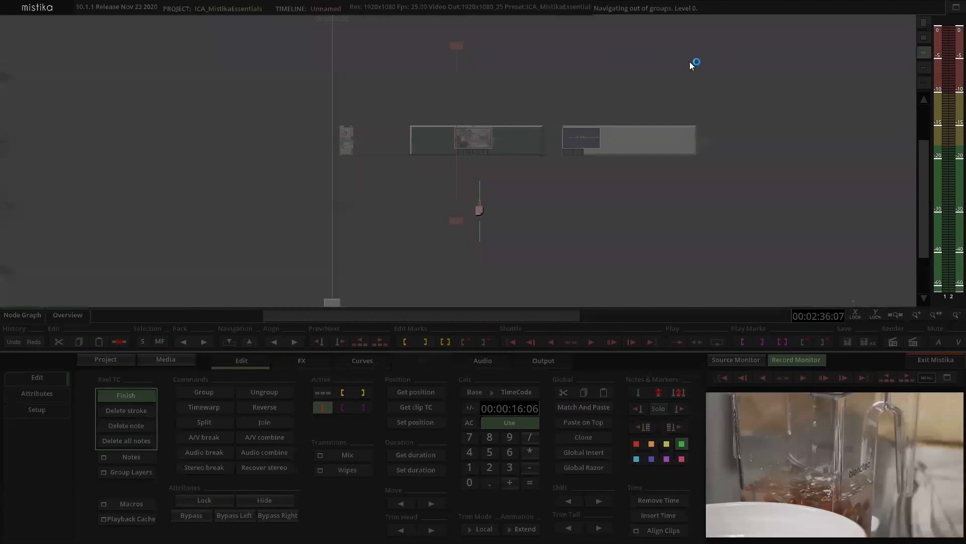
pyautogui.moveTo(603, 40)
pyautogui.mouseDown()
pyautogui.moveTo(393, 184)
pyautogui.moveTo(476, 222)
pyautogui.moveTo(539, 133)
pyautogui.moveTo(478, 93)
pyautogui.moveTo(326, 59)
pyautogui.mouseUp()
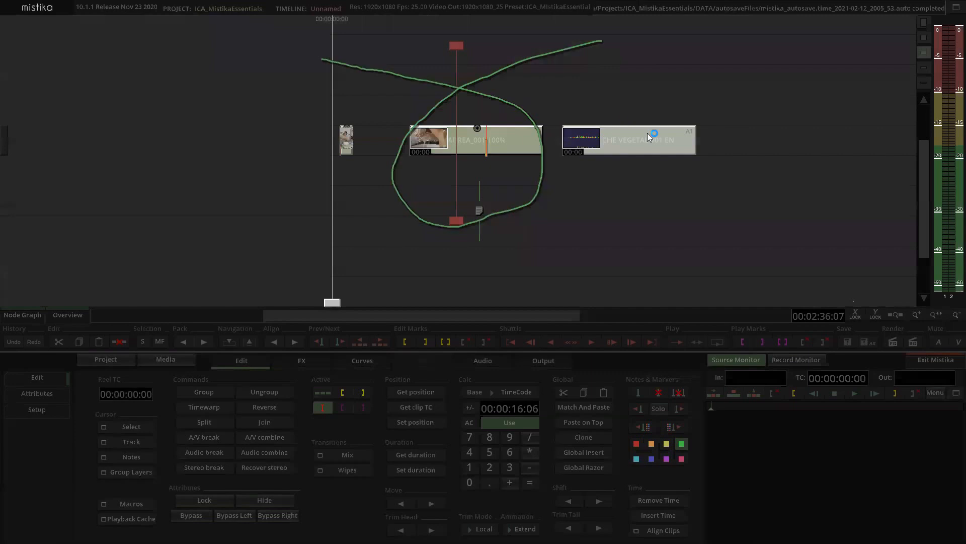
# - Move the LECHE VEGETAL V01 EN audio clip further along its track, away from AUREA_001
pyautogui.click(508, 106)
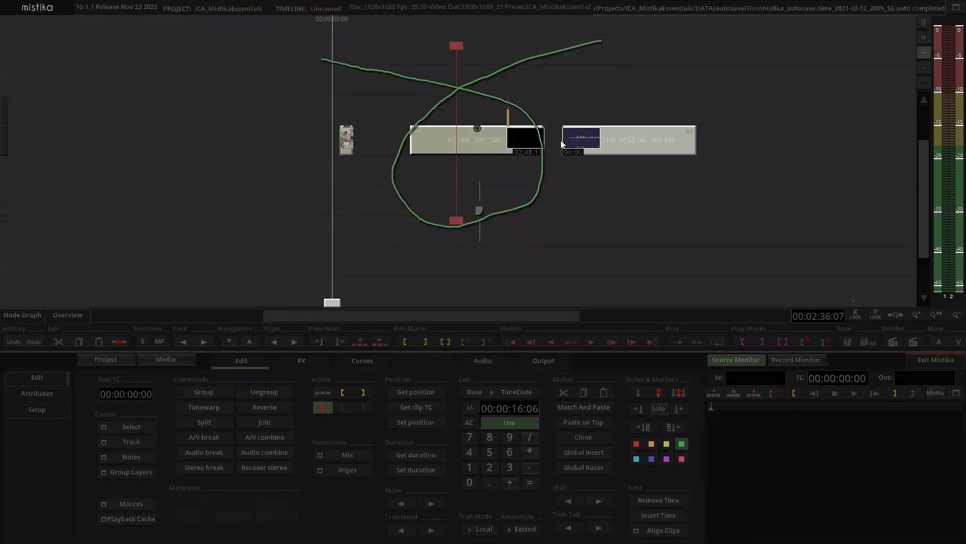
pyautogui.click(609, 137)
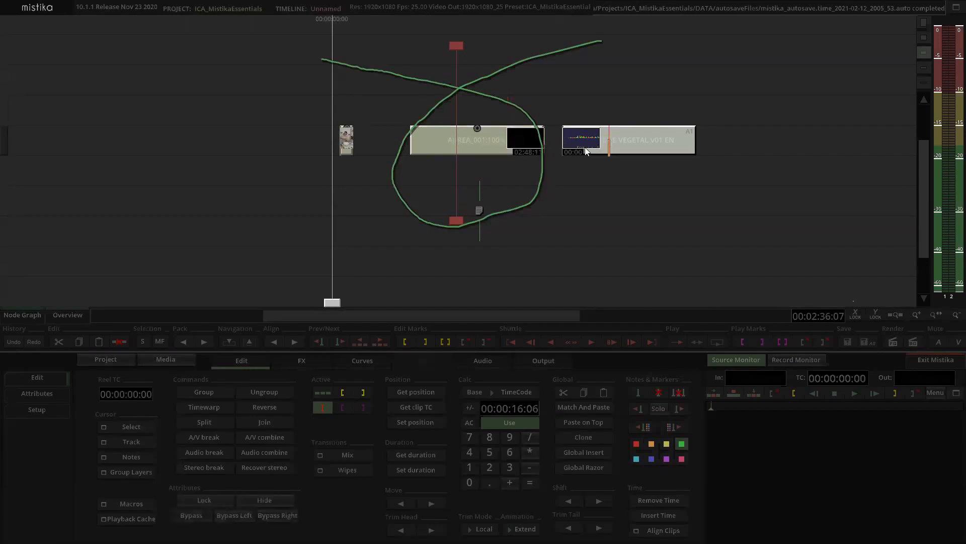
pyautogui.moveTo(589, 142); pyautogui.dragTo(712, 146)
pyautogui.click(642, 123)
# - Revert the AUREA_001 timewarp to the plain clip and clone it onto the track below at the same start
pyautogui.click(495, 137)
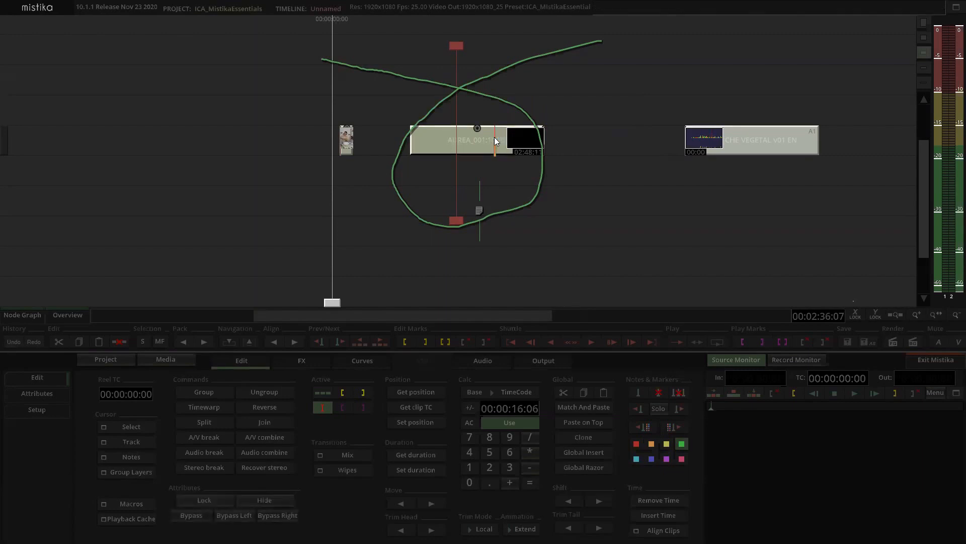
pyautogui.hotkey('ctrl', 'z')
pyautogui.click(546, 110)
pyautogui.click(487, 148)
pyautogui.moveTo(486, 143)
pyautogui.mouseDown()
pyautogui.moveTo(488, 199)
pyautogui.moveTo(363, 209)
pyautogui.mouseUp()
pyautogui.scroll(3, 556, 163)
pyautogui.click(539, 173)
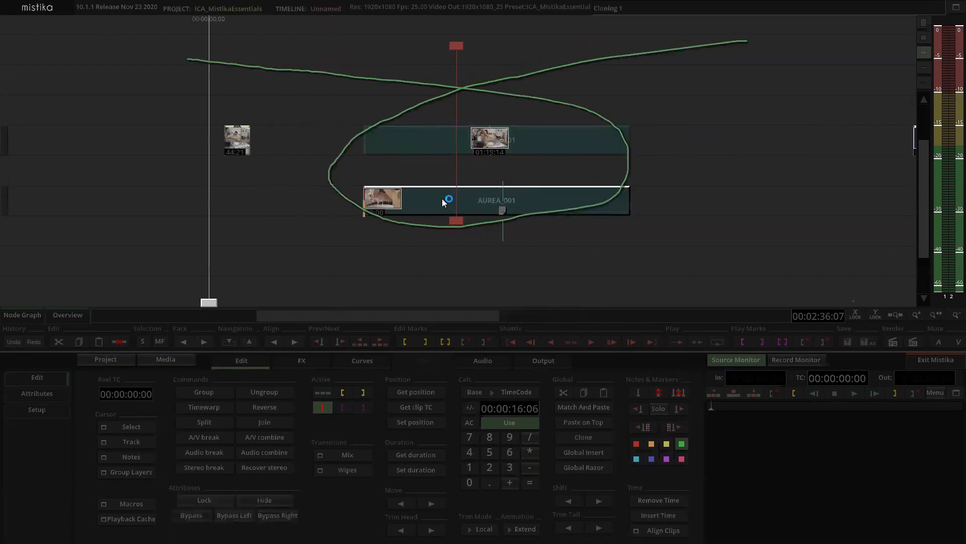
# - Group the upper AUREA_001 clip, leaving its clone on the lower track ungrouped
pyautogui.scroll(-2, 442, 181)
pyautogui.scroll(2, 457, 176)
pyautogui.scroll(-3, 465, 174)
pyautogui.scroll(1, 487, 166)
pyautogui.click(482, 152)
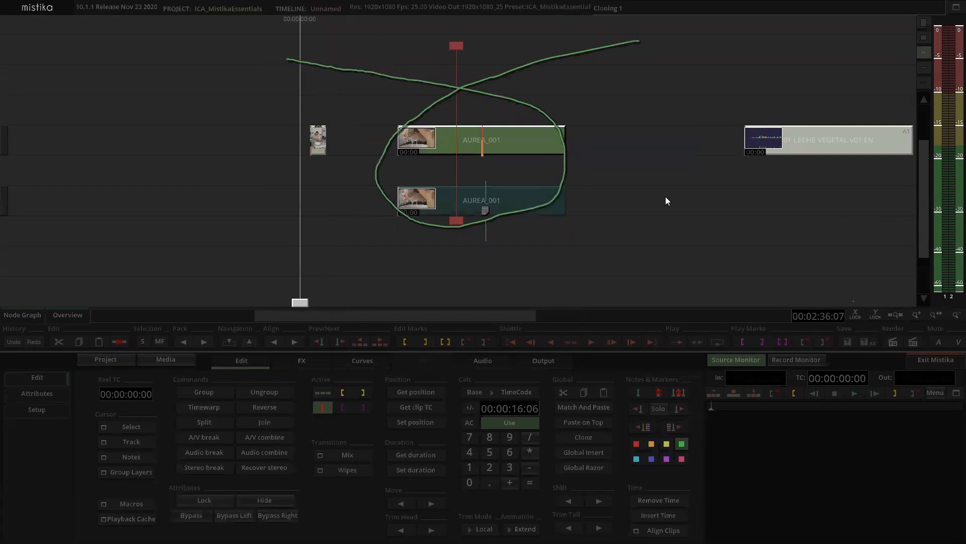
pyautogui.click(594, 224)
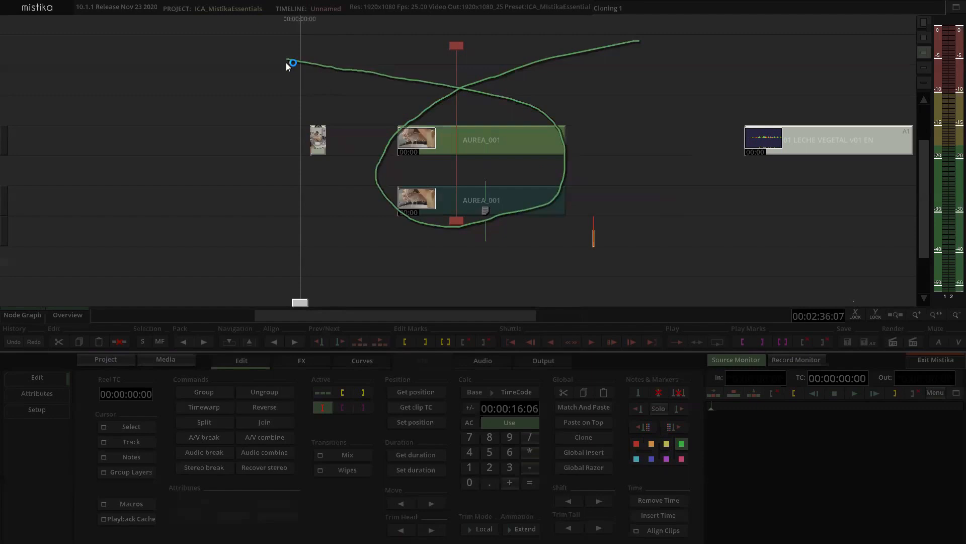
pyautogui.press('space')
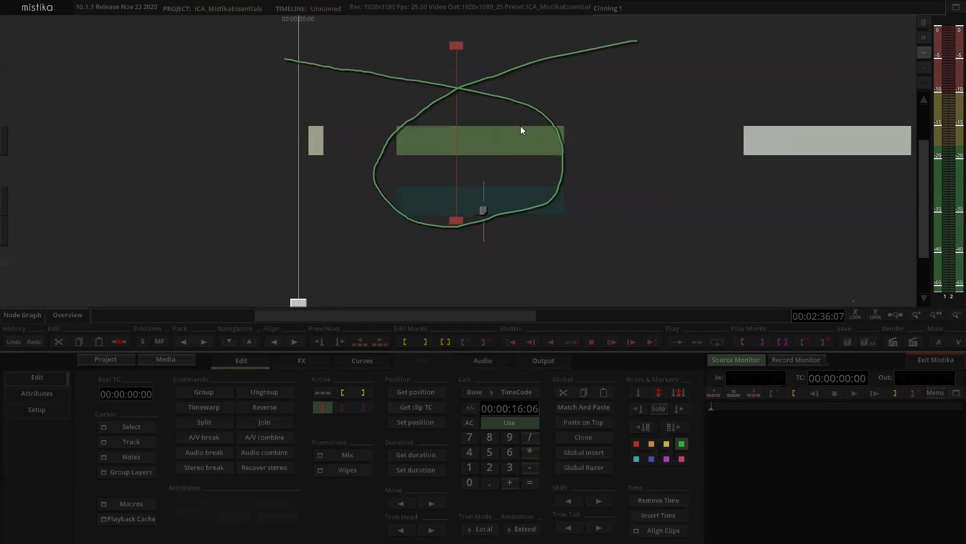
pyautogui.click(623, 113)
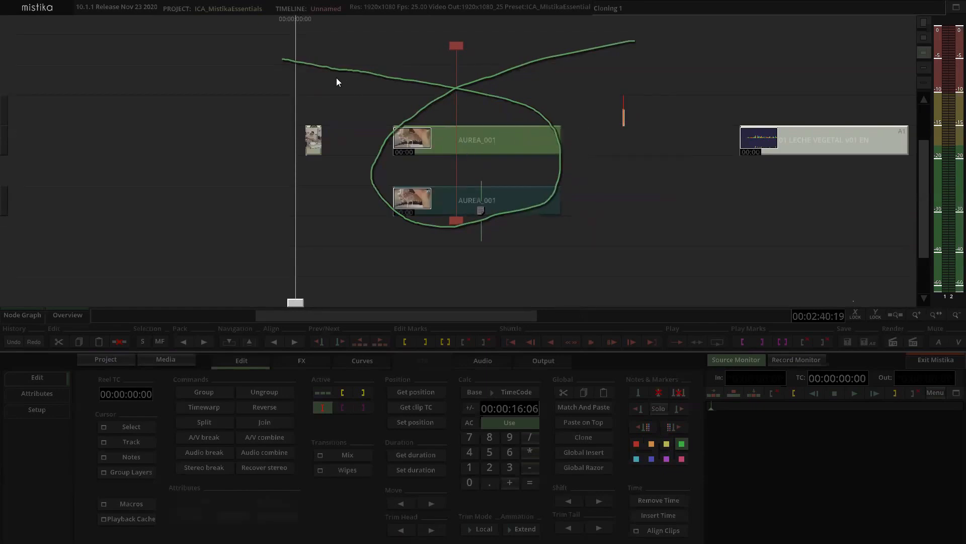
pyautogui.click(441, 129)
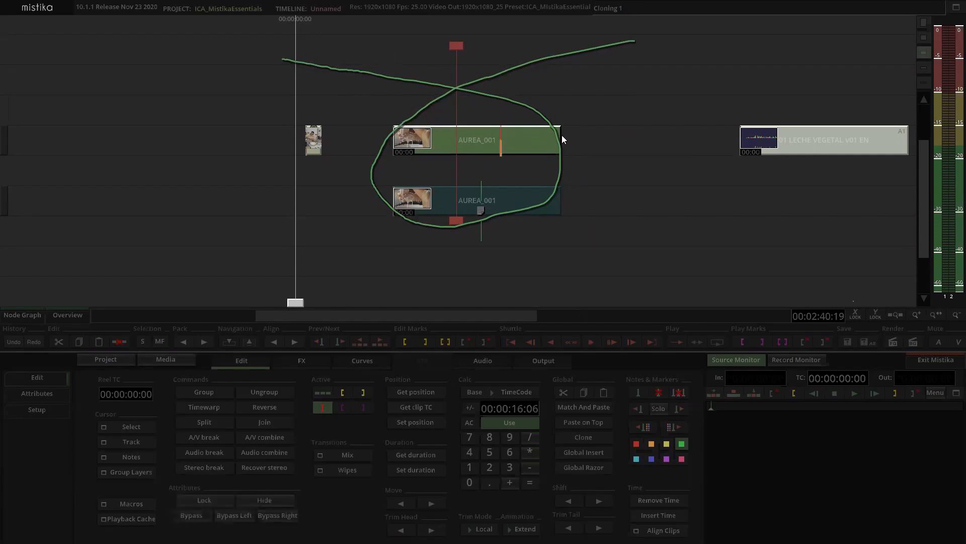
pyautogui.click(491, 47)
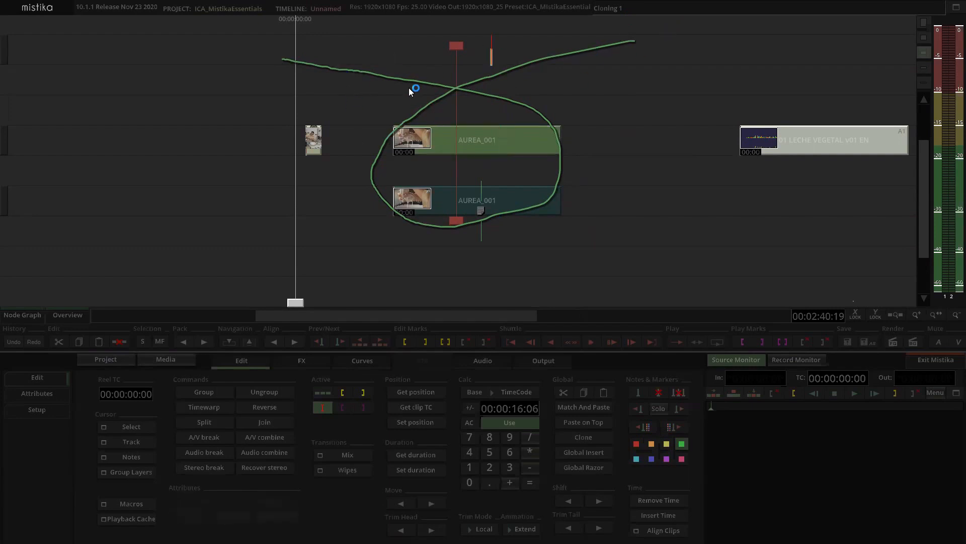
# - Turn the upper AUREA_001 item into a timewarp
pyautogui.click(467, 129)
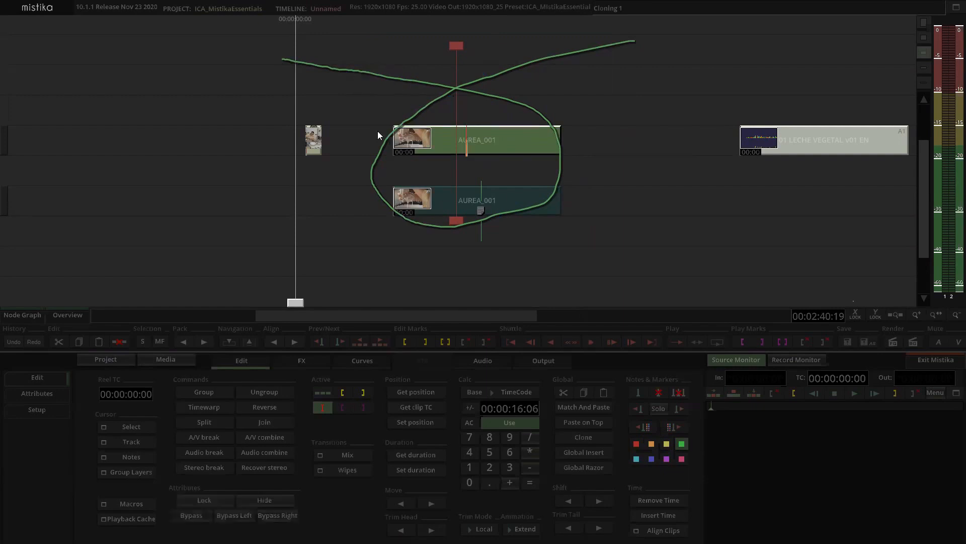
pyautogui.click(516, 136)
pyautogui.click(474, 145)
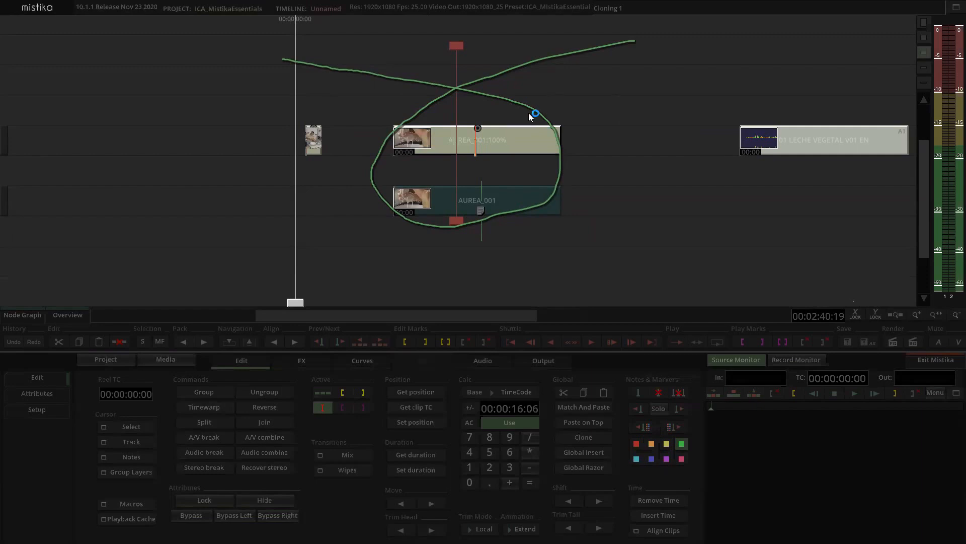
# - Extend the lower AUREA_001 clip's tail past its available media to about source timecode 04:47
pyautogui.click(571, 196)
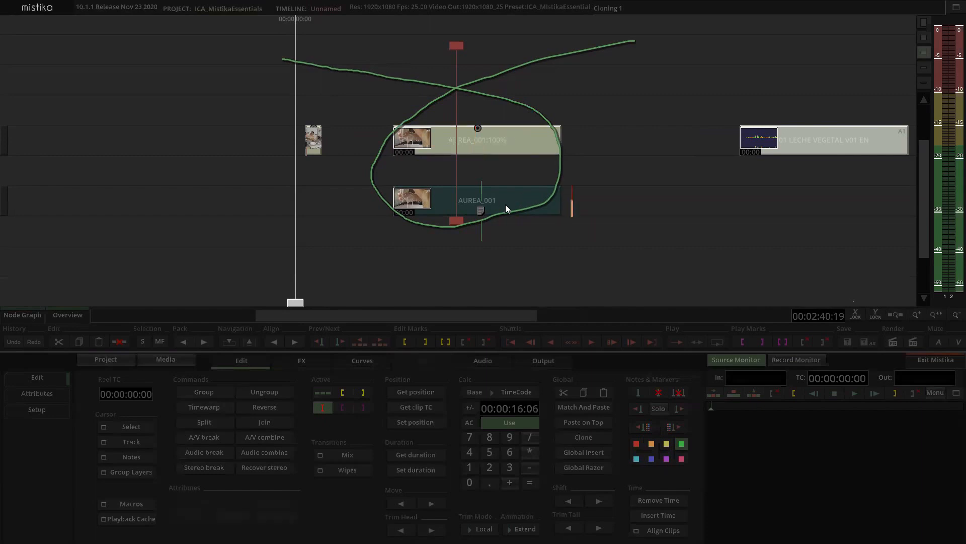
pyautogui.moveTo(486, 199); pyautogui.dragTo(567, 211)
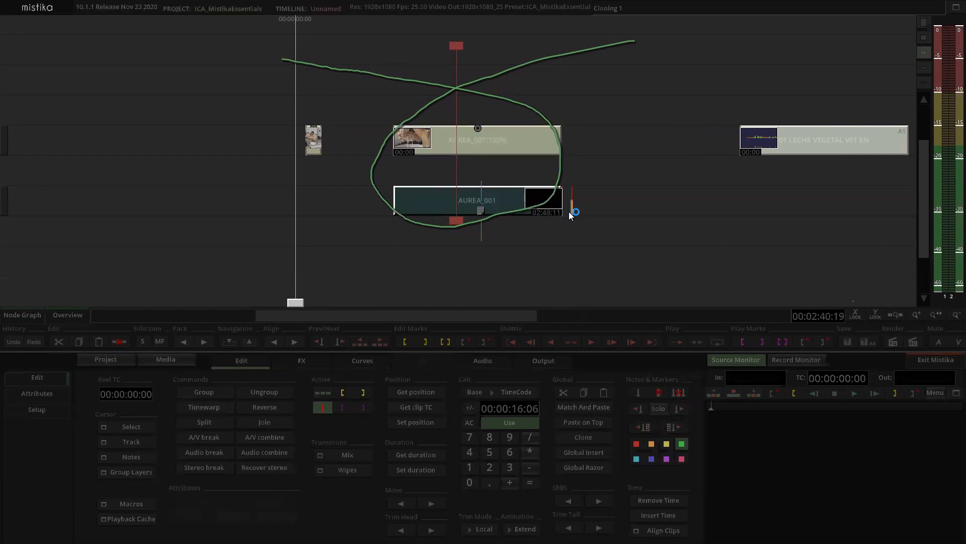
pyautogui.click(567, 212)
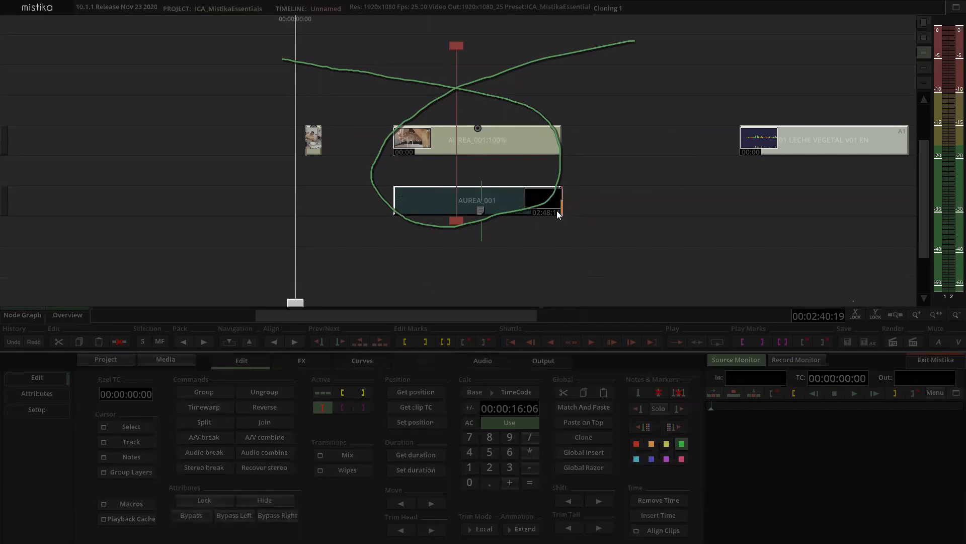
pyautogui.moveTo(550, 213); pyautogui.dragTo(681, 228)
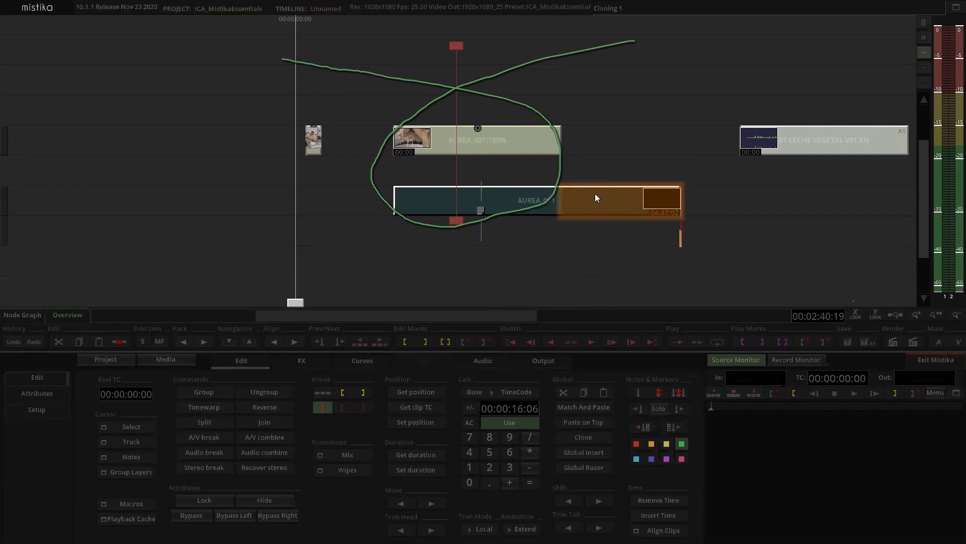
# - In the edit setup, set Length considered an Edit Blip to 0 and turn off Show Overtrim
pyautogui.click(53, 412)
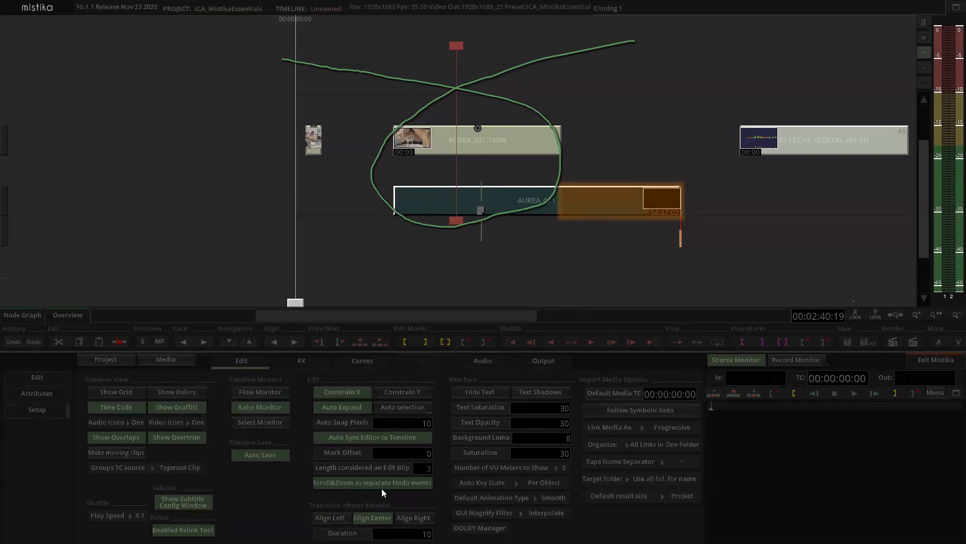
pyautogui.moveTo(422, 469); pyautogui.dragTo(437, 521)
pyautogui.click(190, 437)
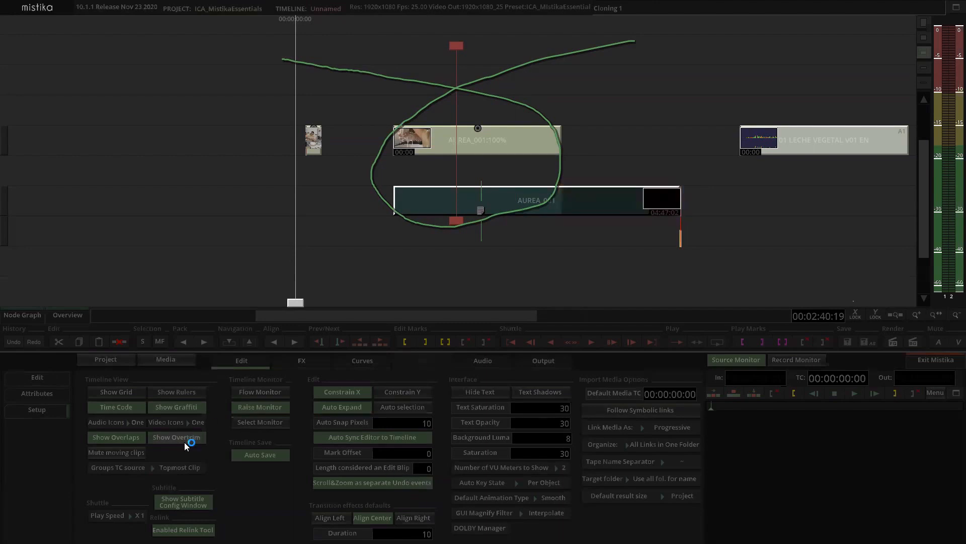
# - Check the lower AUREA_001 clip's extended tail without overtrim marking, and select the short Capture0011 timewarp clip
pyautogui.click(588, 173)
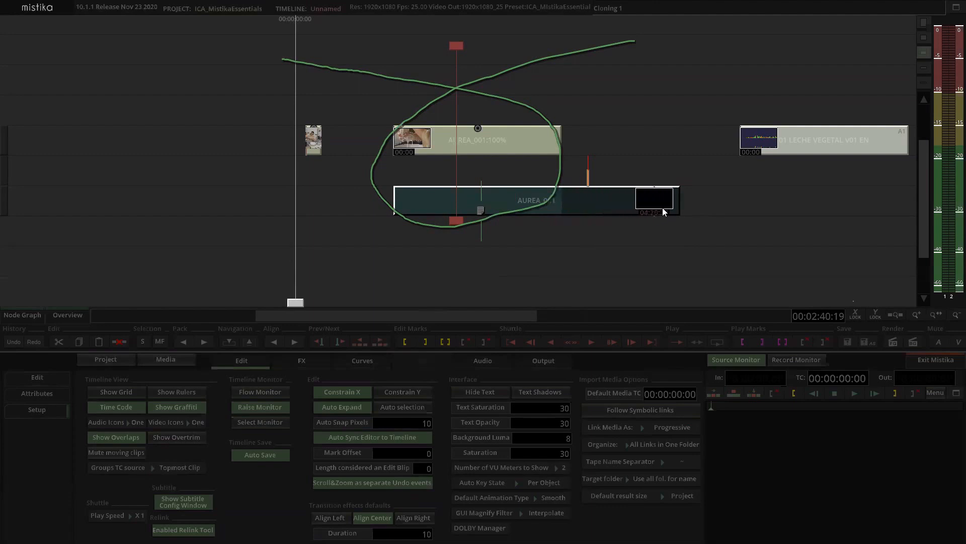
pyautogui.click(571, 203)
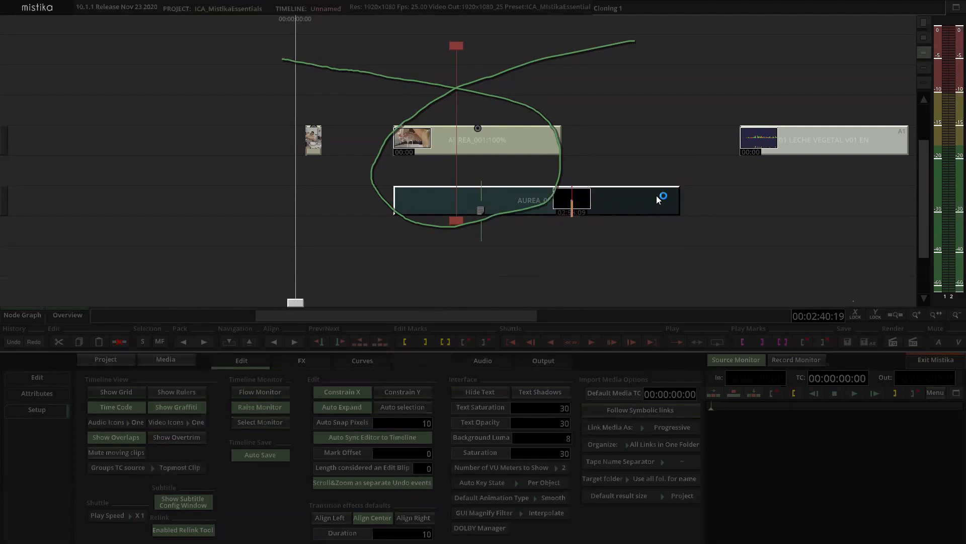
pyautogui.click(306, 144)
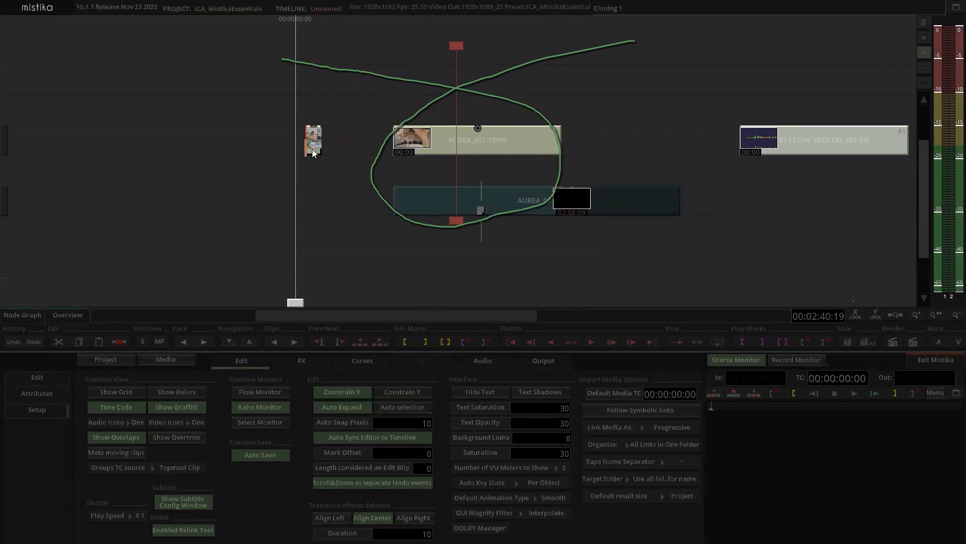
pyautogui.scroll(3, 325, 122)
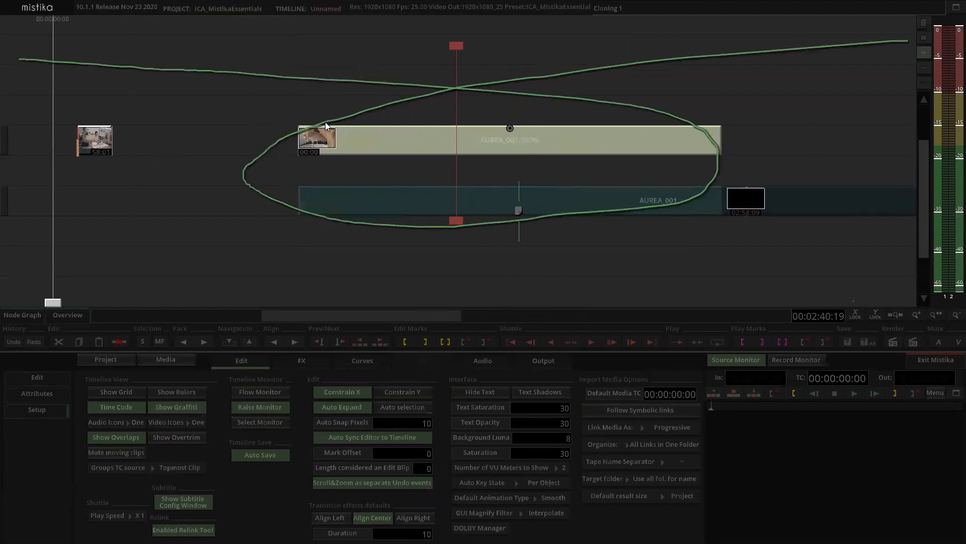
# - Move the short Capture0011 clip down onto the track of the lower AUREA_001 clip
pyautogui.click(105, 142)
pyautogui.moveTo(101, 143); pyautogui.dragTo(121, 204)
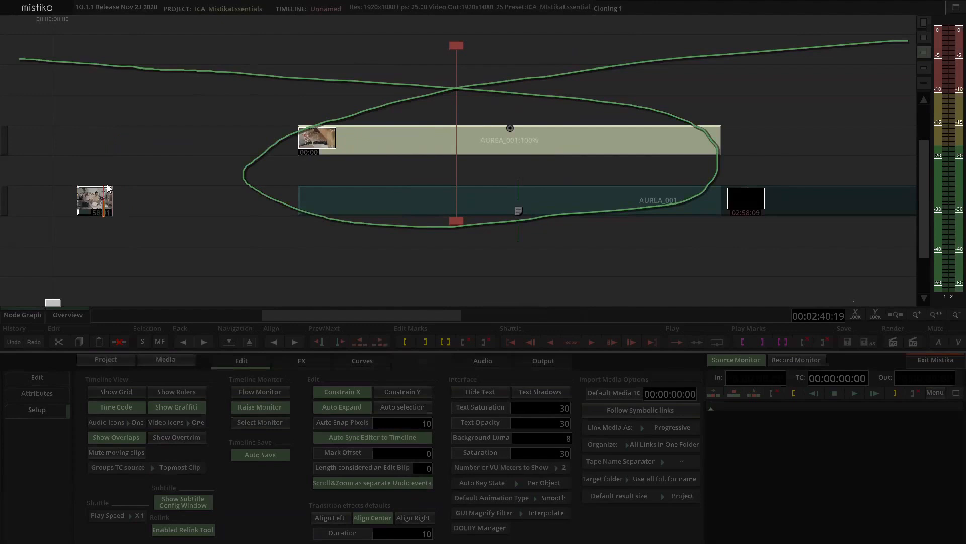
pyautogui.scroll(2, 44, 120)
pyautogui.moveTo(44, 117); pyautogui.dragTo(530, 158)
pyautogui.scroll(4, 529, 158)
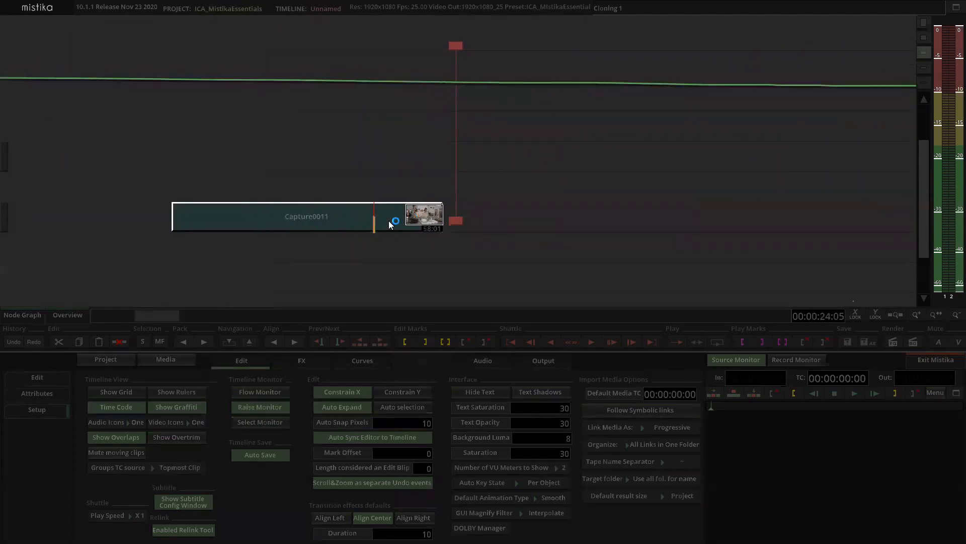
# - Group the Capture0011 clip and extend the group's tail past its content to about source timecode 01:04:16
pyautogui.click(442, 224)
pyautogui.press('s')
pyautogui.click(385, 176)
pyautogui.moveTo(479, 220); pyautogui.dragTo(673, 212)
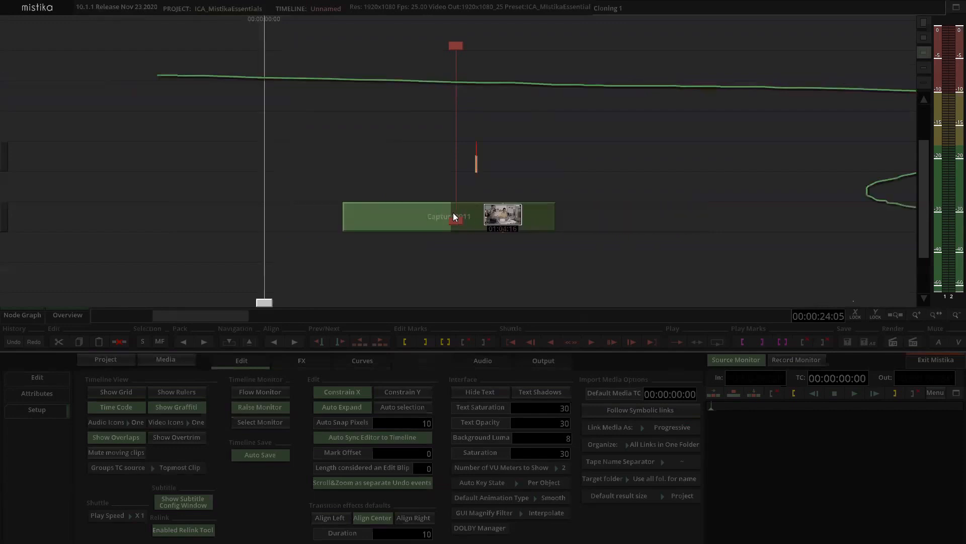
# - Copy the extended Capture0011 group onto the track above and ungroup the copy
pyautogui.click(453, 213)
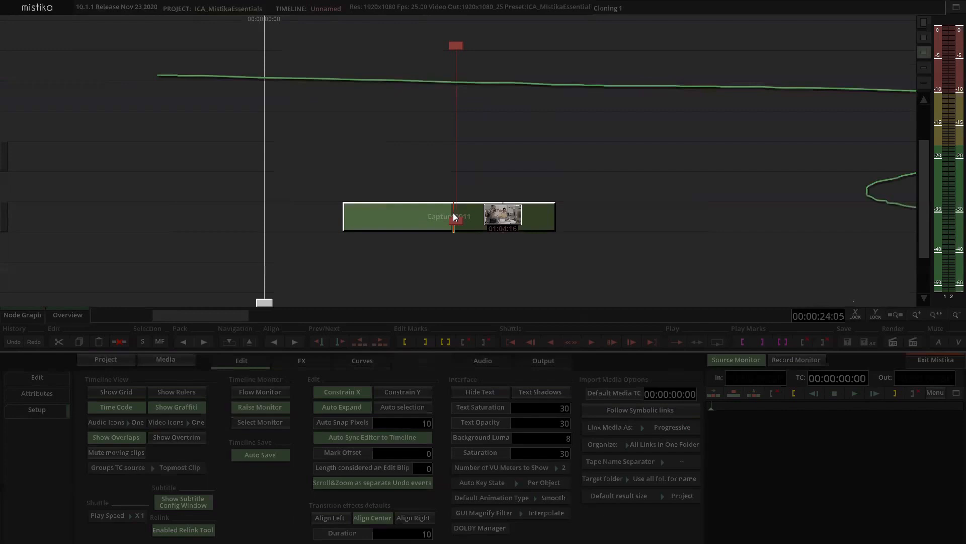
pyautogui.click(453, 212)
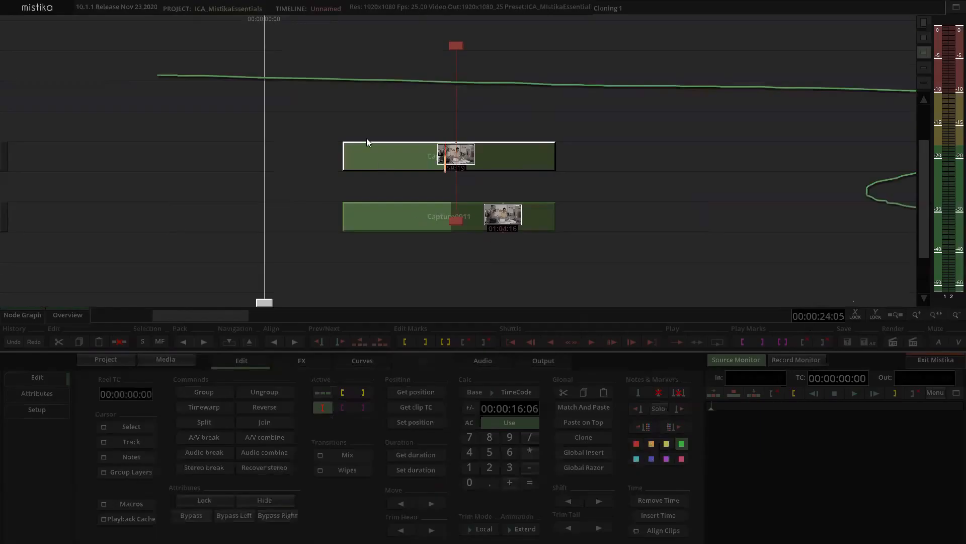
pyautogui.click(471, 143)
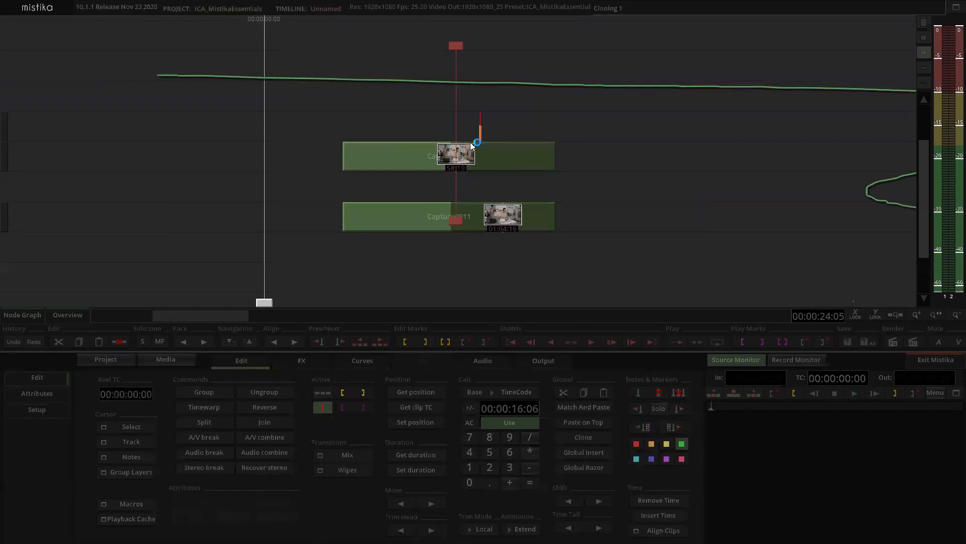
pyautogui.click(467, 151)
pyautogui.press('u')
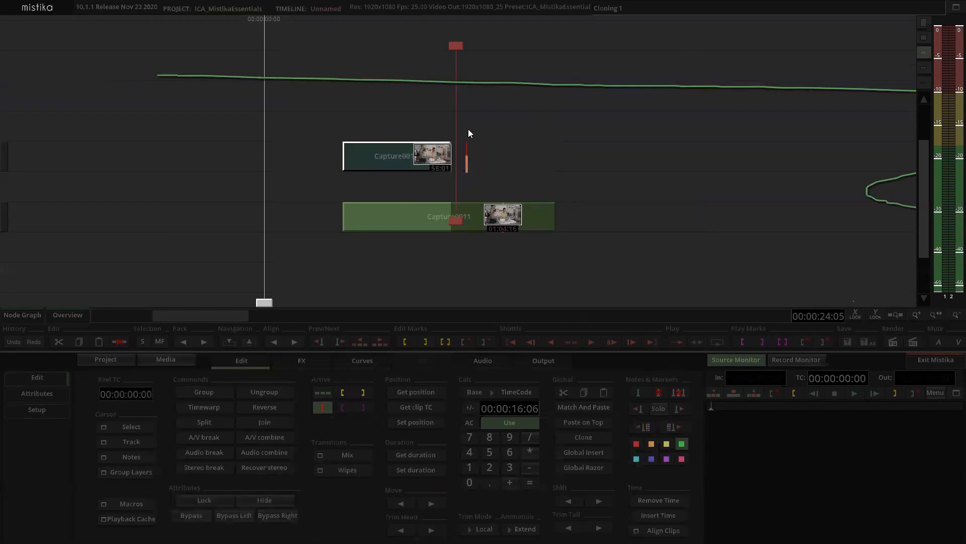
pyautogui.click(468, 129)
pyautogui.moveTo(445, 113); pyautogui.dragTo(477, 102)
pyautogui.scroll(2, 478, 101)
pyautogui.scroll(-1, 501, 119)
pyautogui.scroll(1, 501, 120)
pyautogui.click(496, 144)
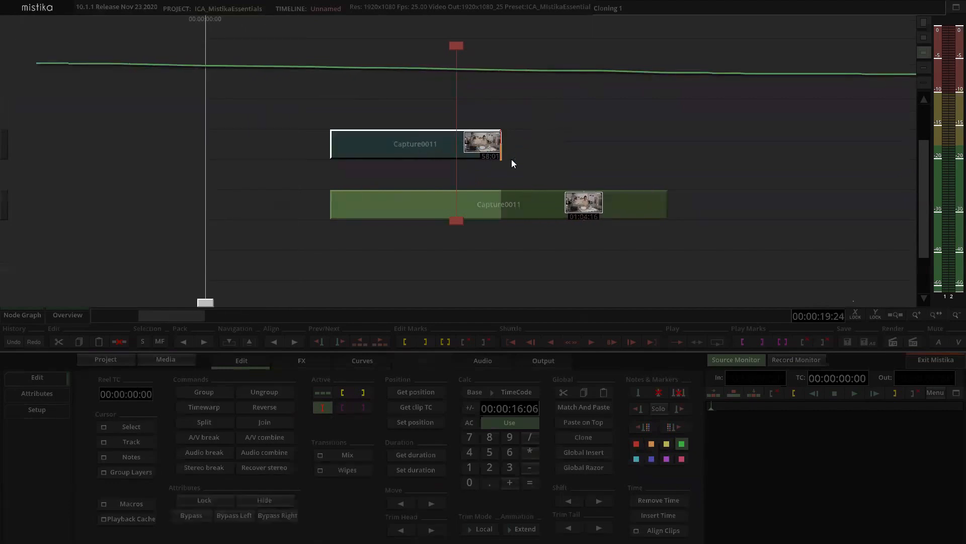
# - Turn the upper Capture0011 item into a timewarp and stretch its tail to match the extended group below
pyautogui.hotkey('ctrl', 'z')
pyautogui.hotkey('ctrl', 'z')
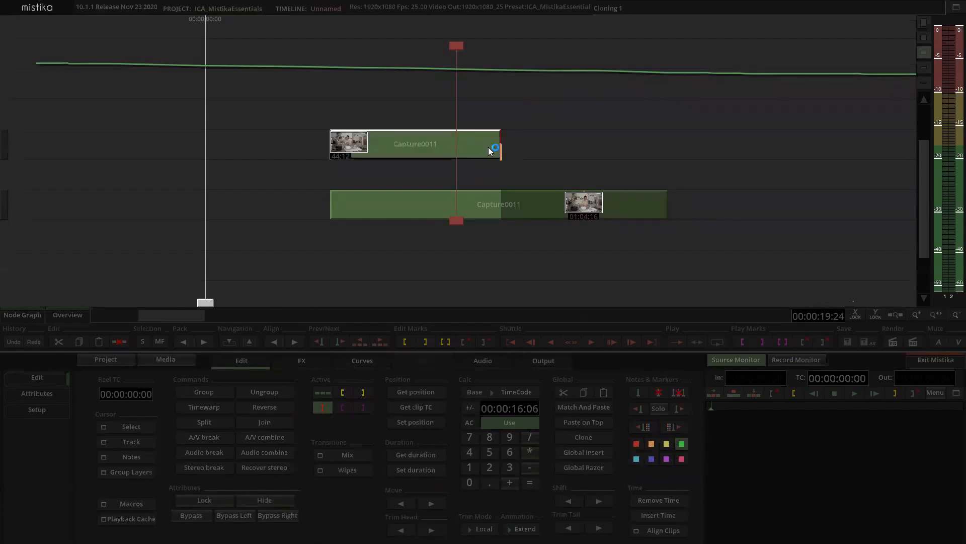
pyautogui.moveTo(558, 152); pyautogui.dragTo(577, 159)
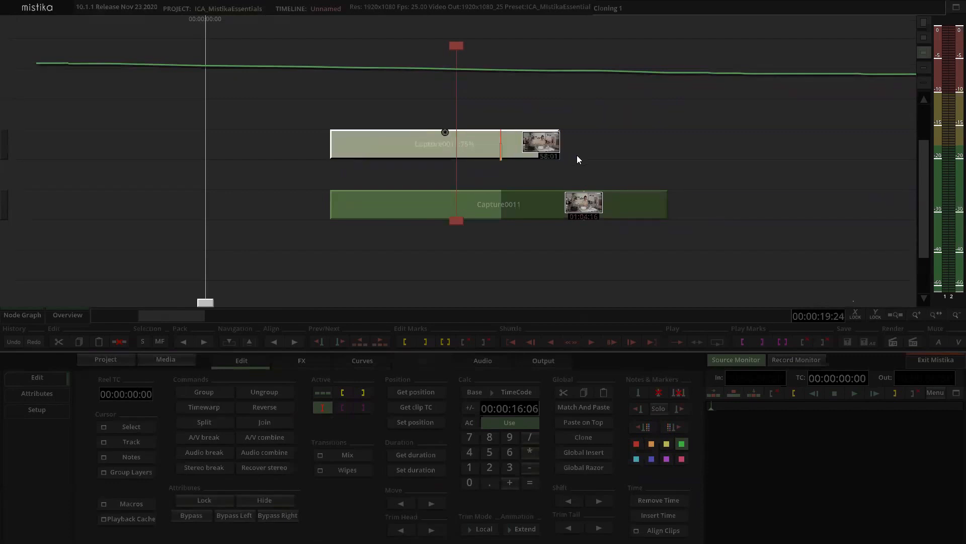
pyautogui.click(665, 157)
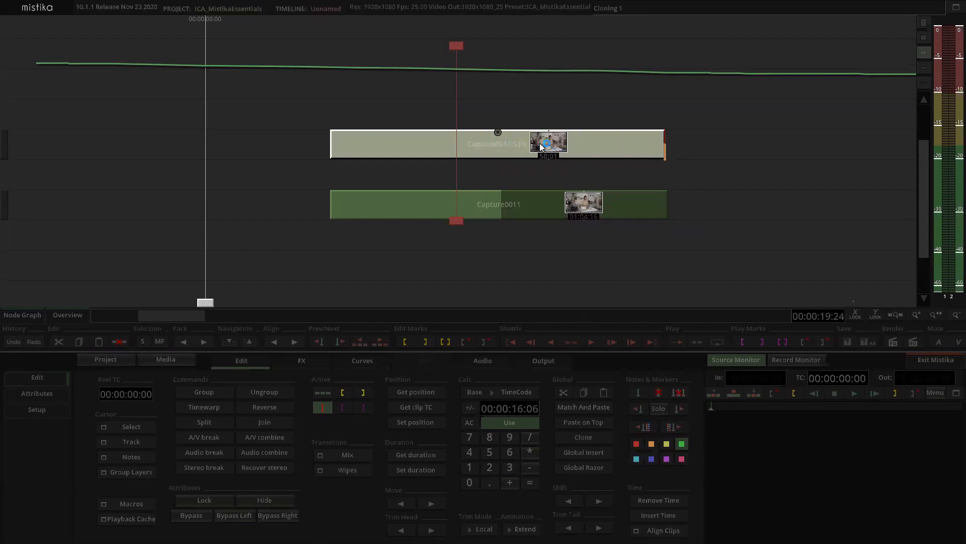
# - Play the Capture0011 items in the Record Monitor, hide the upper timewarp during playback, and stop
pyautogui.click(782, 360)
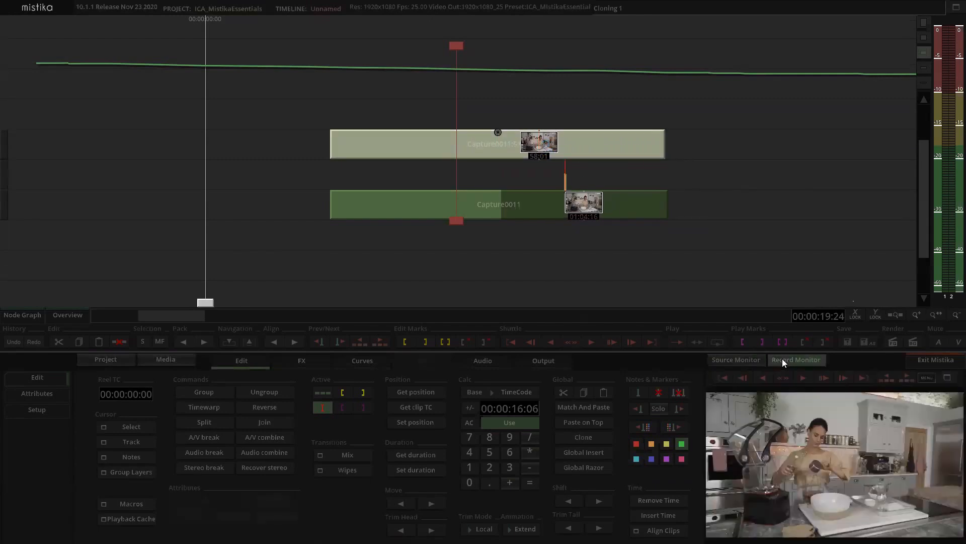
pyautogui.press('space')
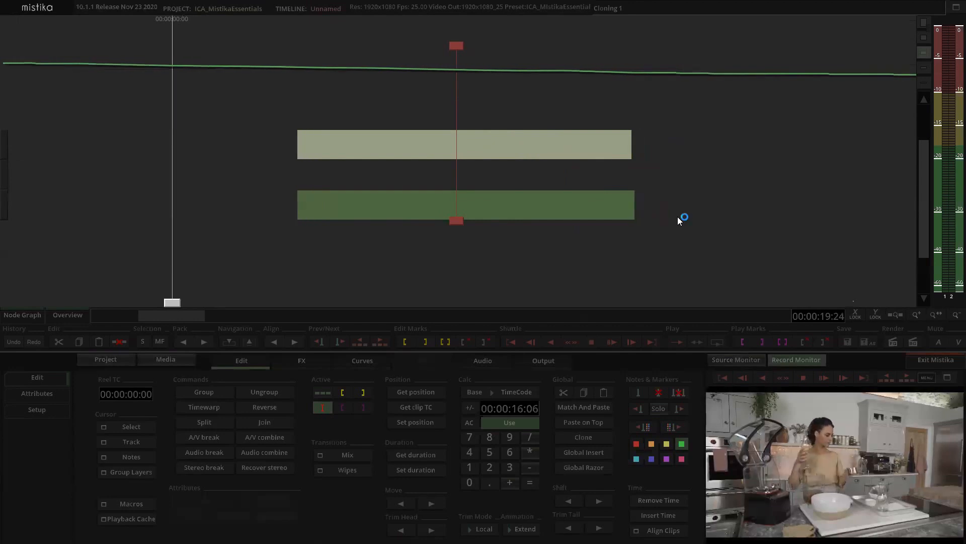
pyautogui.click(497, 141)
pyautogui.press('Delete')
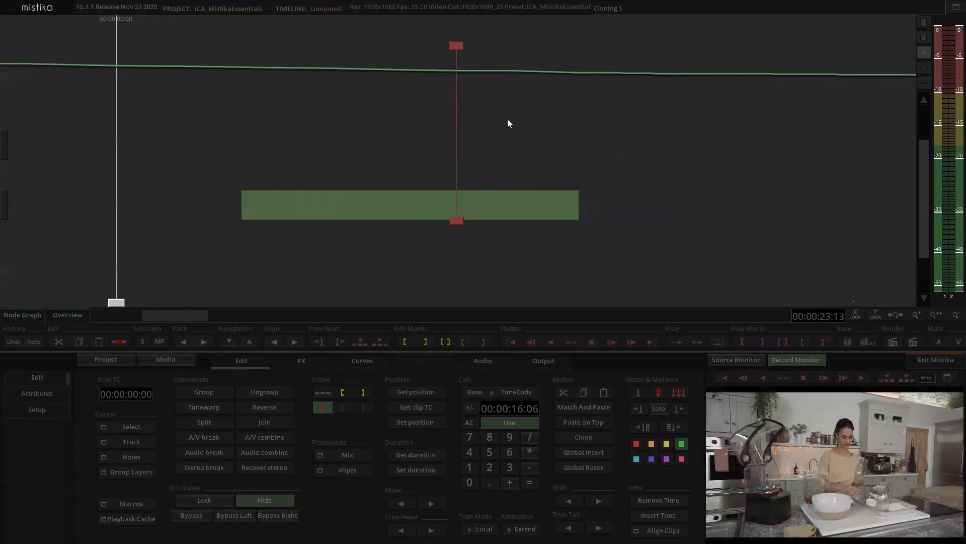
pyautogui.press('space')
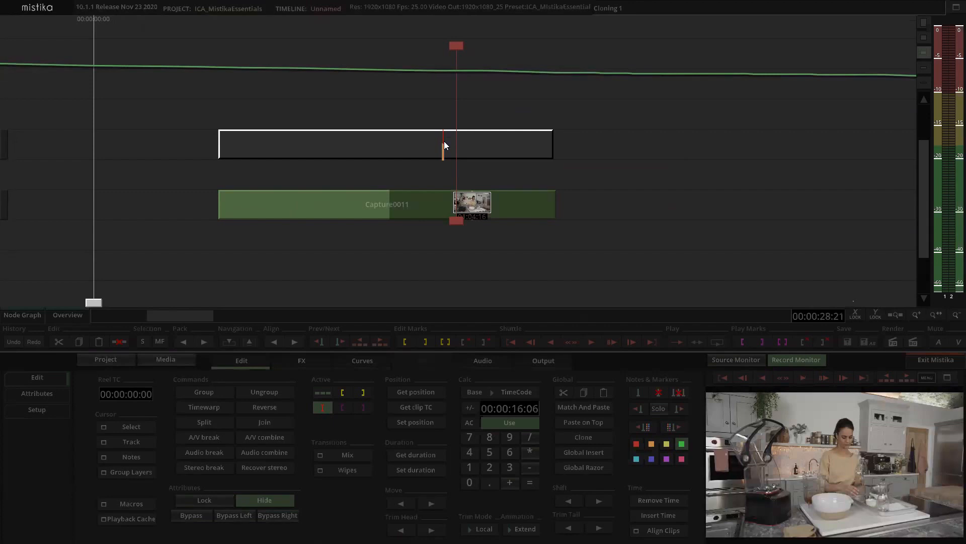
# - Unhide the upper Capture0011 timewarp and lock it
pyautogui.click(444, 141)
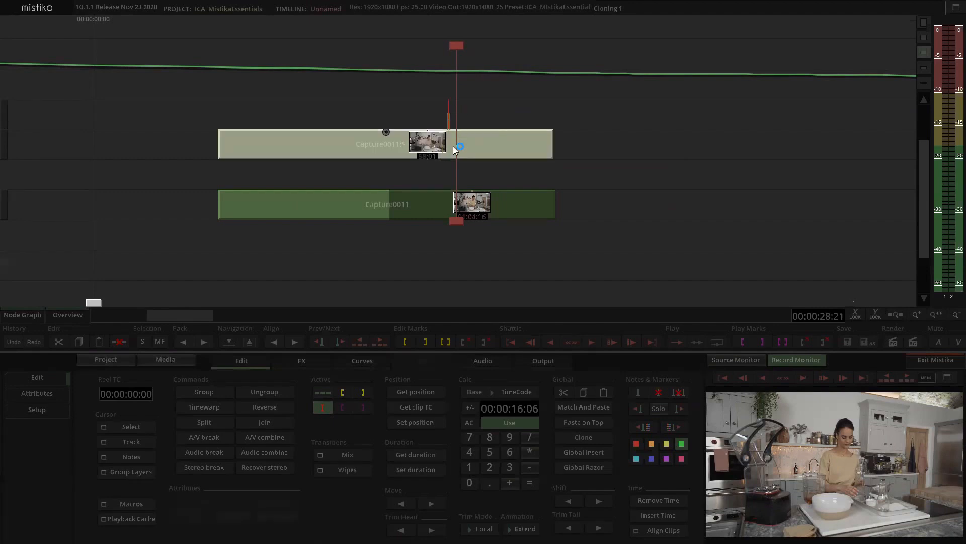
pyautogui.click(453, 146)
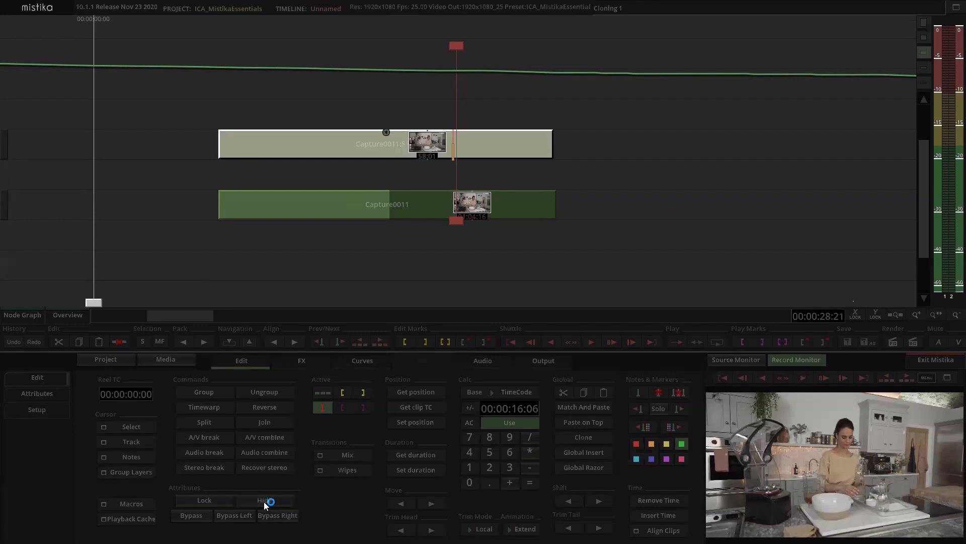
pyautogui.click(349, 85)
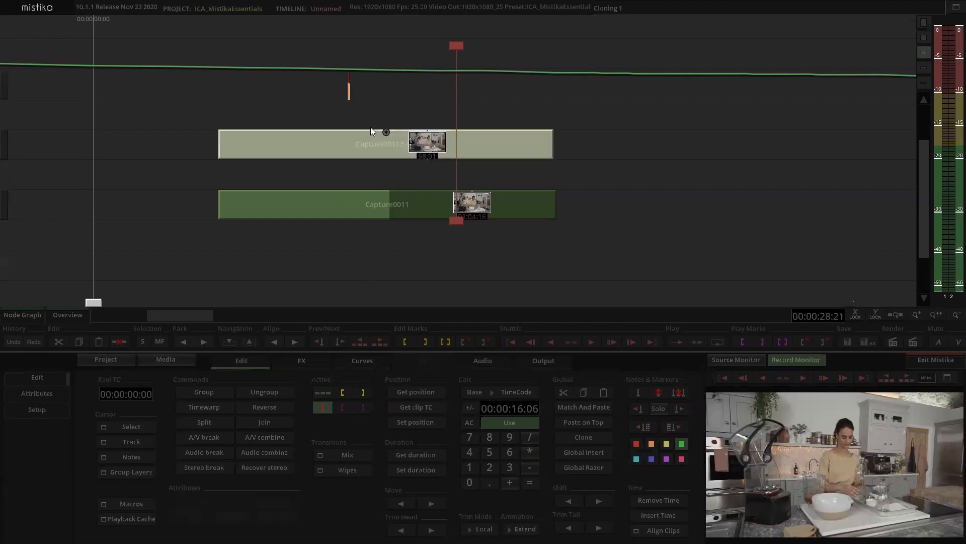
pyautogui.click(371, 150)
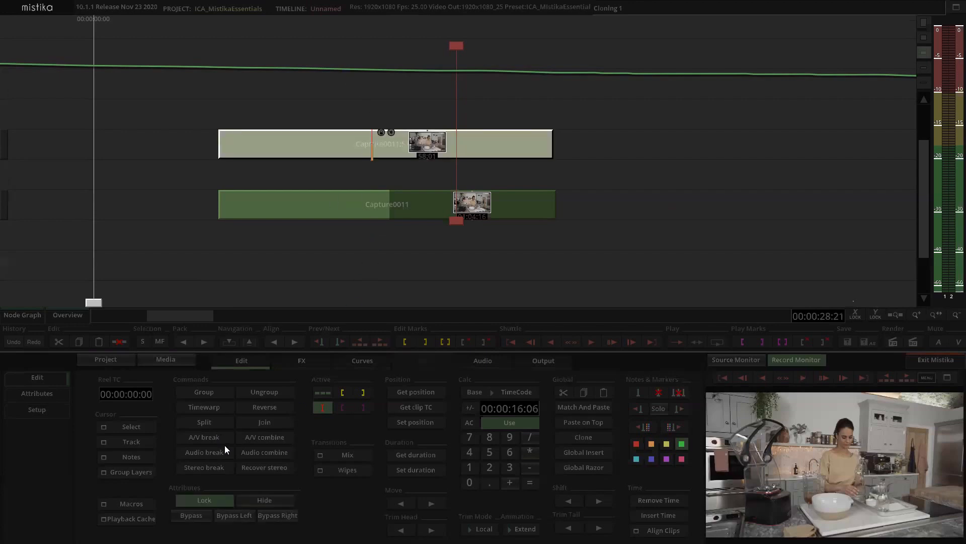
# - Select the locked Capture0011 timewarp and unlock it
pyautogui.click(403, 138)
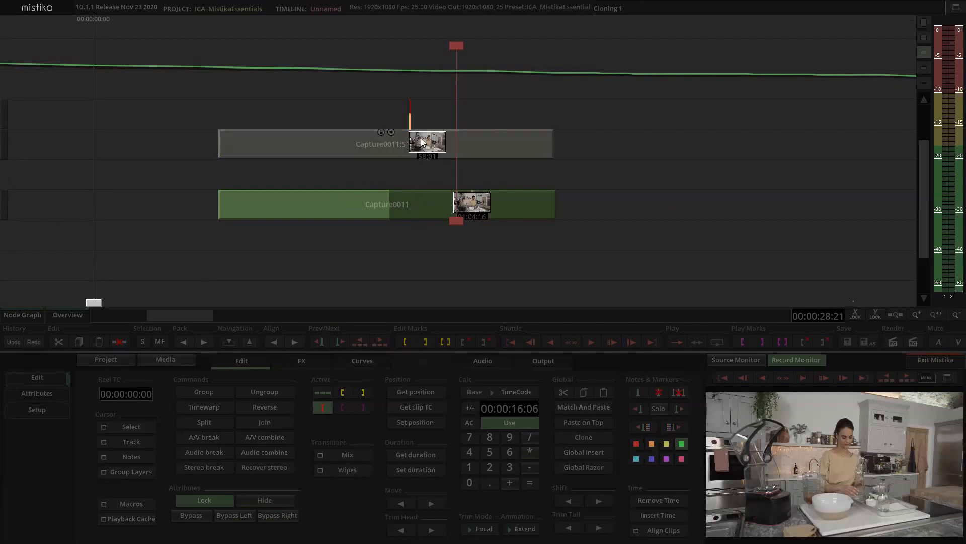
pyautogui.click(425, 141)
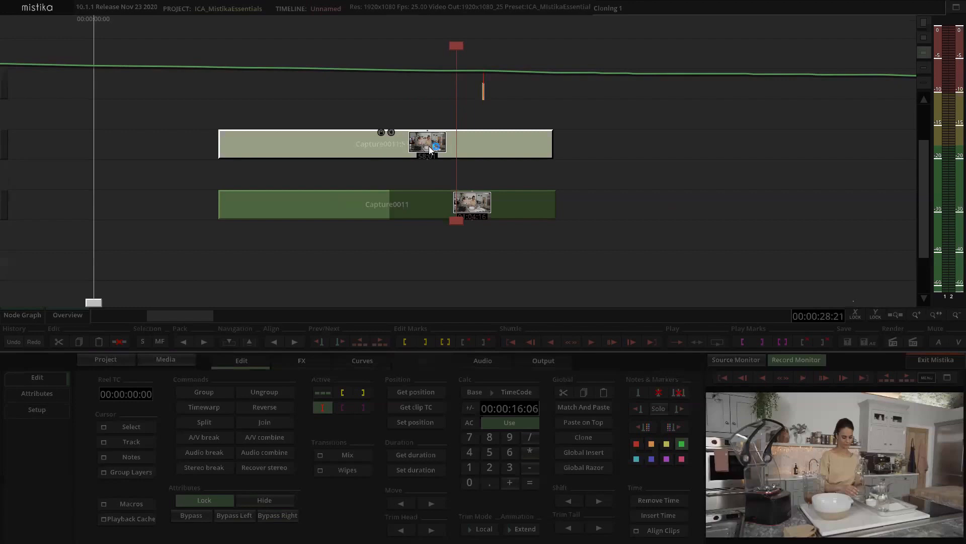
pyautogui.click(617, 176)
# - Delete all hand-drawn notes from the timeline
pyautogui.scroll(-2, 529, 160)
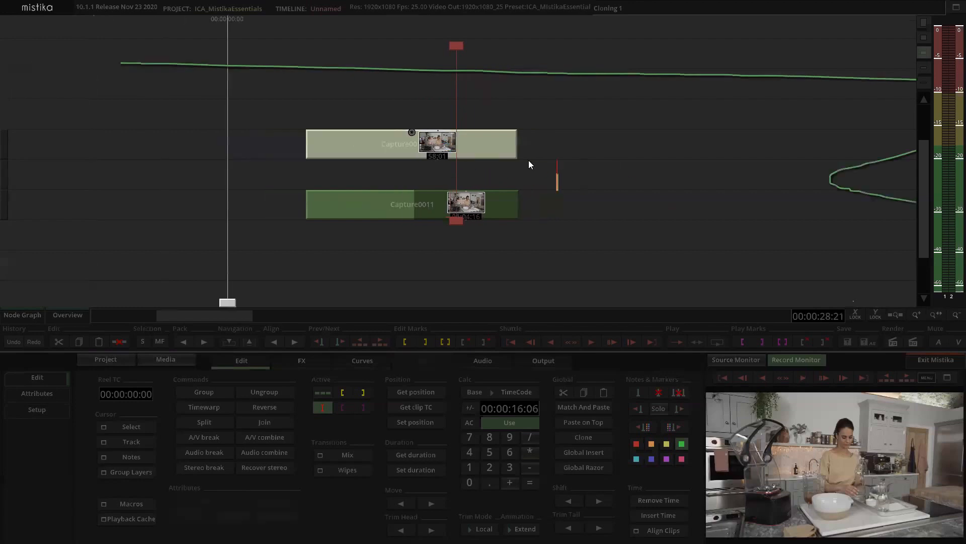
pyautogui.scroll(-5, 529, 160)
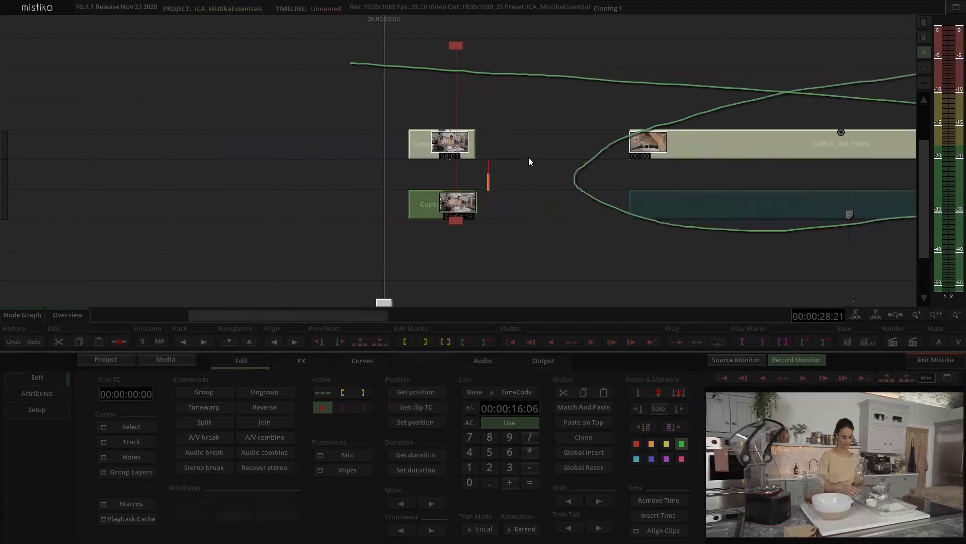
pyautogui.scroll(-2, 529, 162)
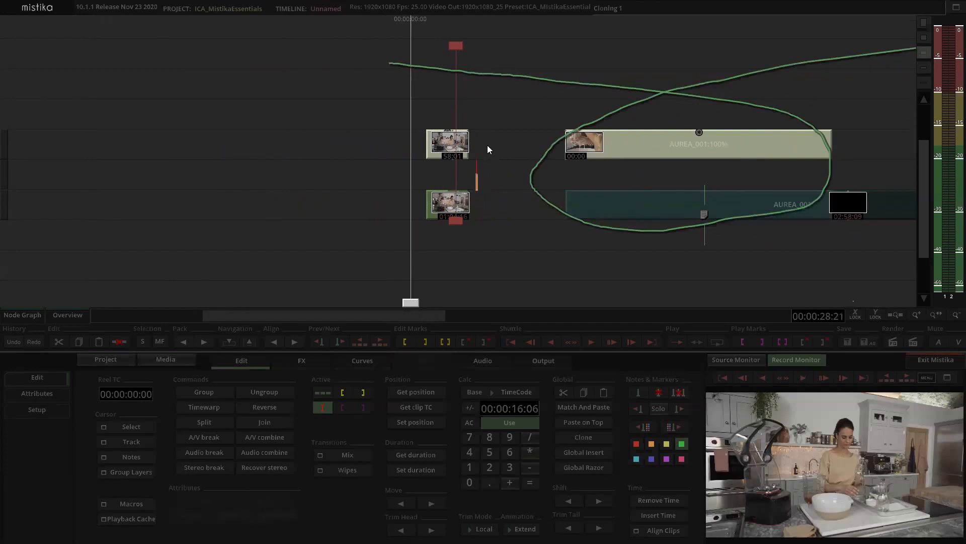
pyautogui.scroll(6, 487, 146)
pyautogui.scroll(-5, 483, 145)
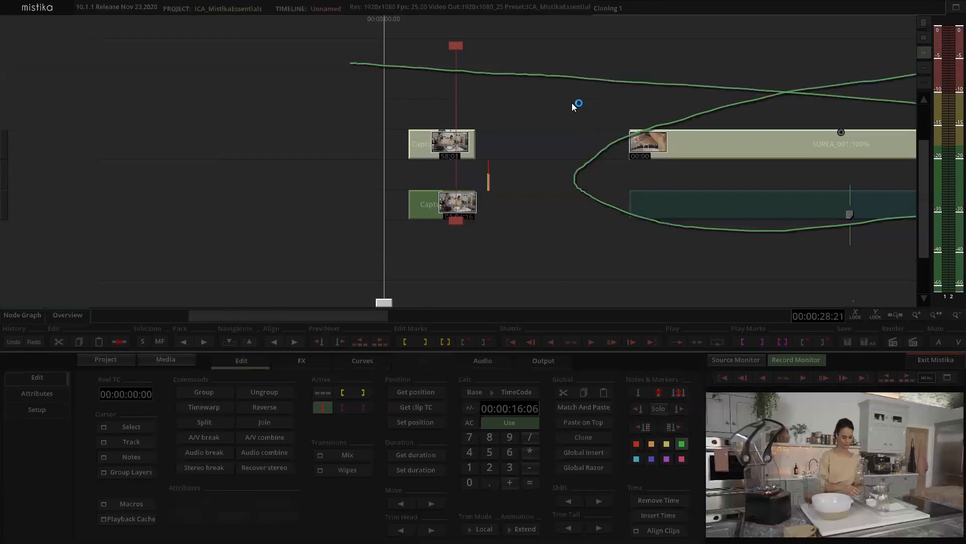
pyautogui.scroll(-3, 573, 102)
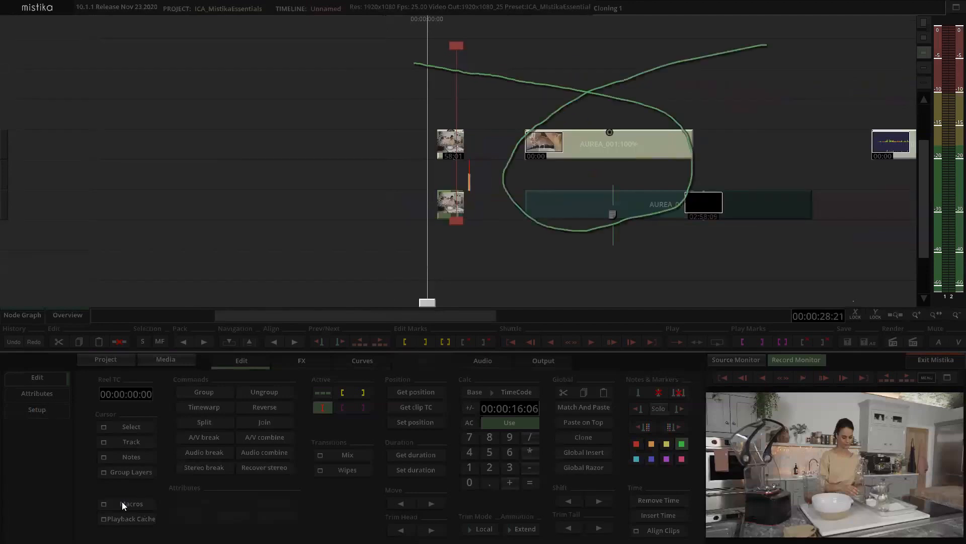
pyautogui.click(125, 457)
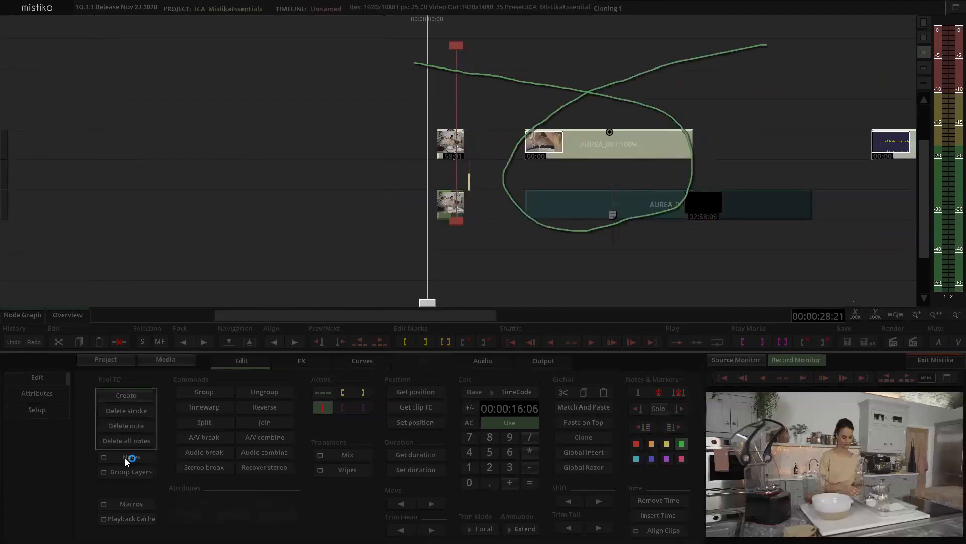
pyautogui.click(140, 442)
pyautogui.scroll(-2, 529, 103)
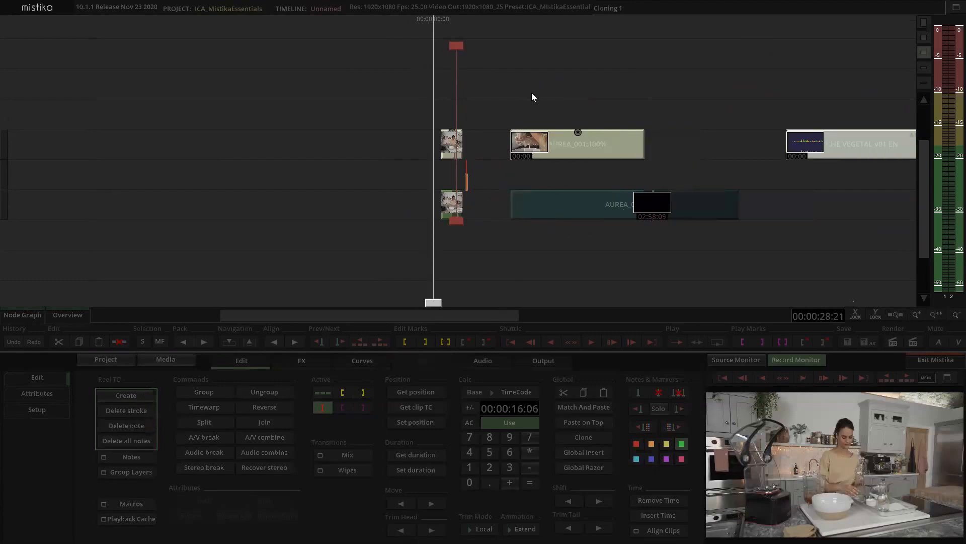
pyautogui.scroll(1, 500, 95)
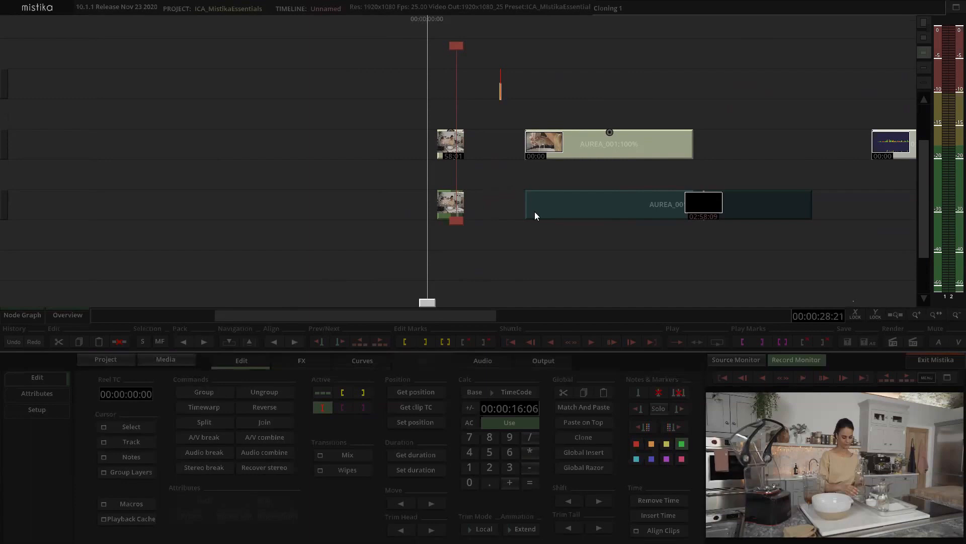
pyautogui.scroll(8, 474, 90)
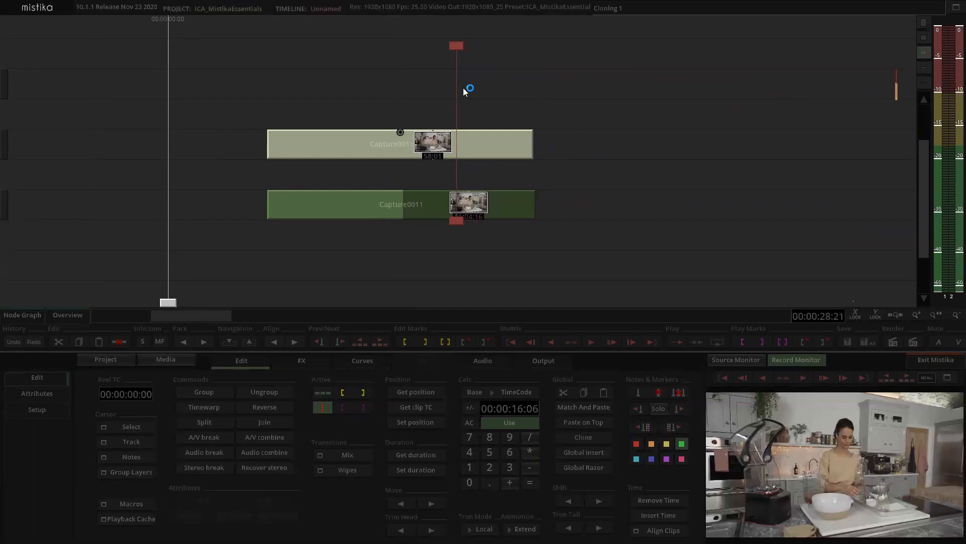
pyautogui.hotkey('ctrl', 'x')
pyautogui.hotkey('ctrl', 'v')
pyautogui.moveTo(386, 76); pyautogui.dragTo(545, 68)
pyautogui.press('pageup')
pyautogui.click(538, 72)
pyautogui.press('space')
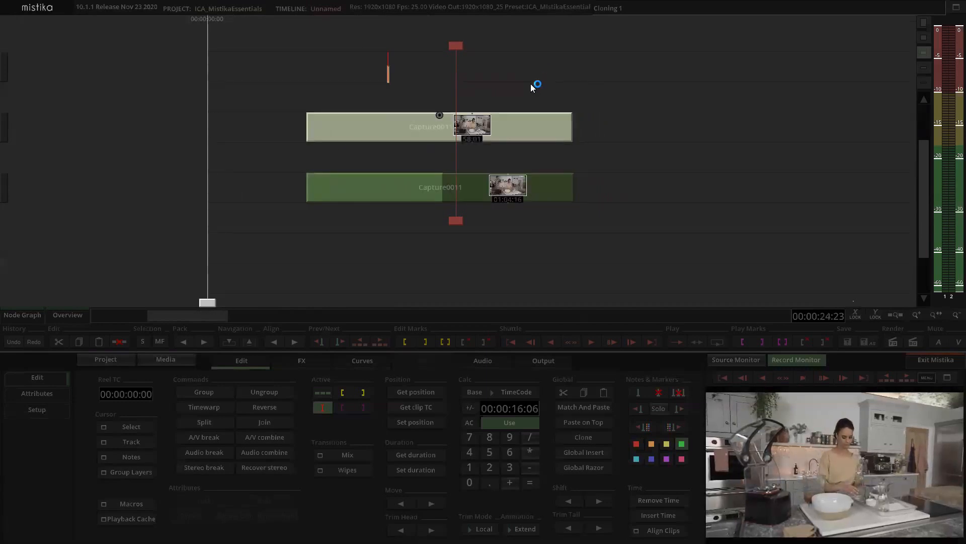
# - Hide the upper Capture0011 timewarp
pyautogui.click(478, 139)
pyautogui.press('h')
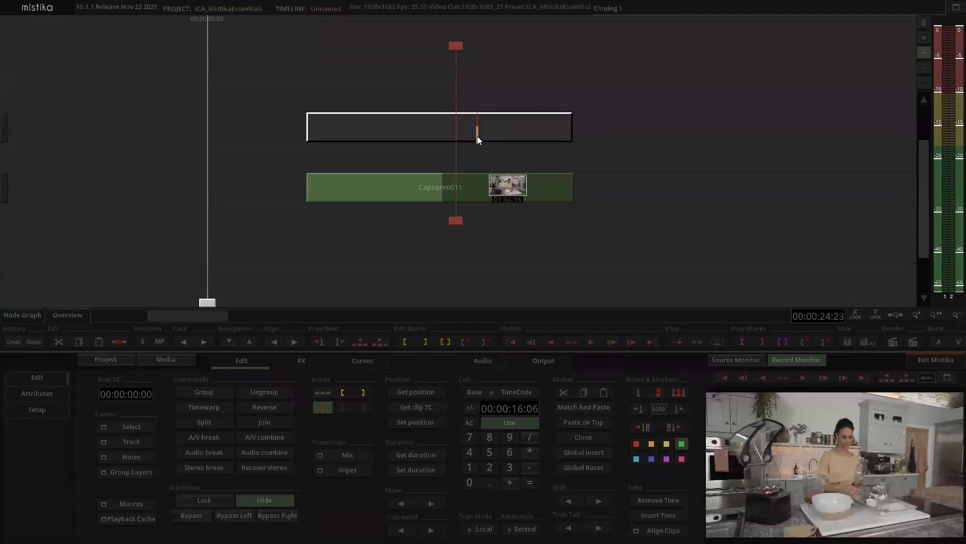
pyautogui.press('Delete')
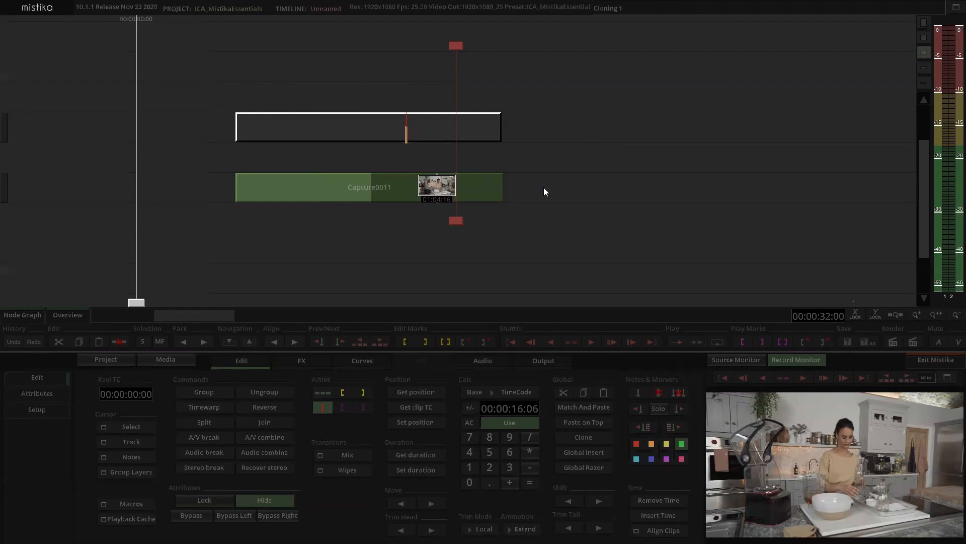
# - Delete the hidden timewarp above the Capture0011 group
pyautogui.click(449, 123)
pyautogui.press('Delete')
pyautogui.scroll(-8, 523, 142)
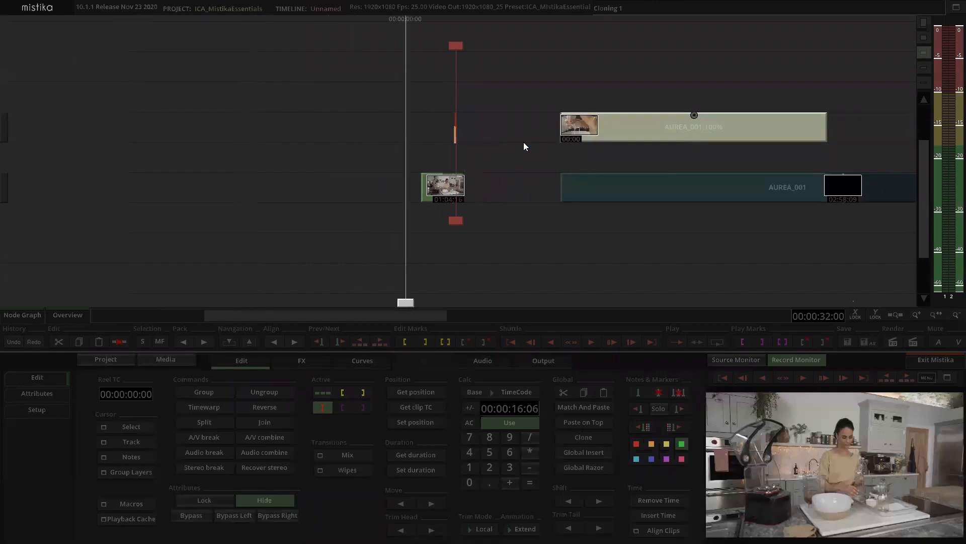
pyautogui.scroll(3, 504, 143)
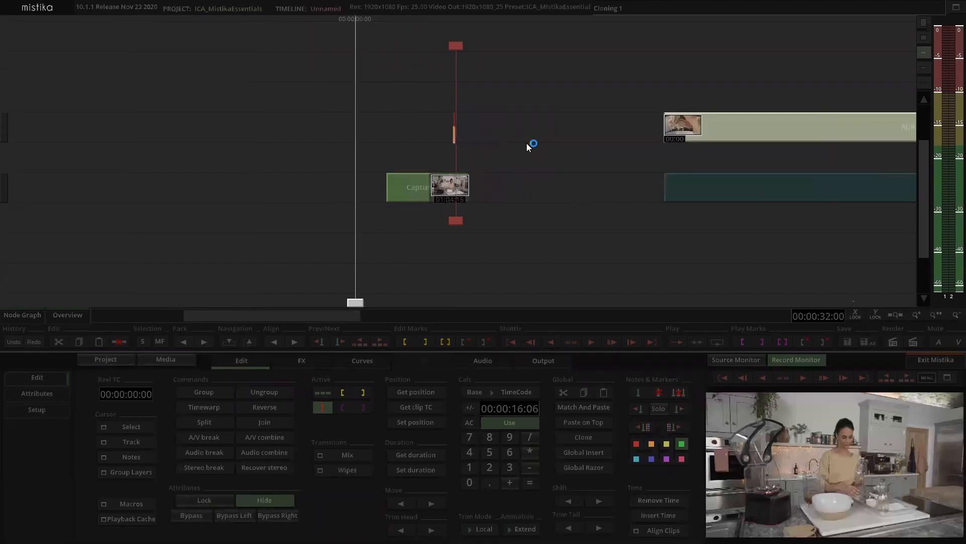
pyautogui.scroll(3, 527, 144)
pyautogui.scroll(3, 577, 151)
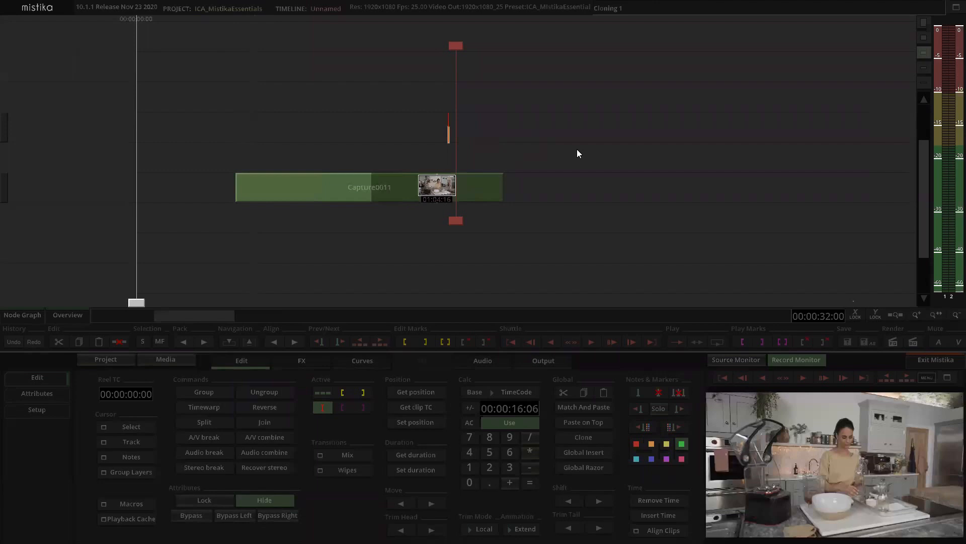
pyautogui.scroll(-6, 559, 160)
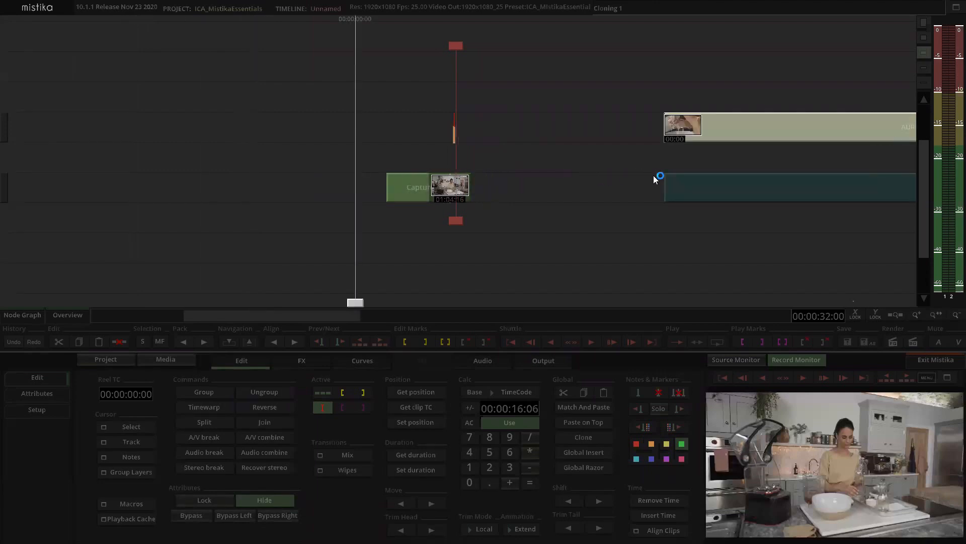
pyautogui.scroll(3, 619, 159)
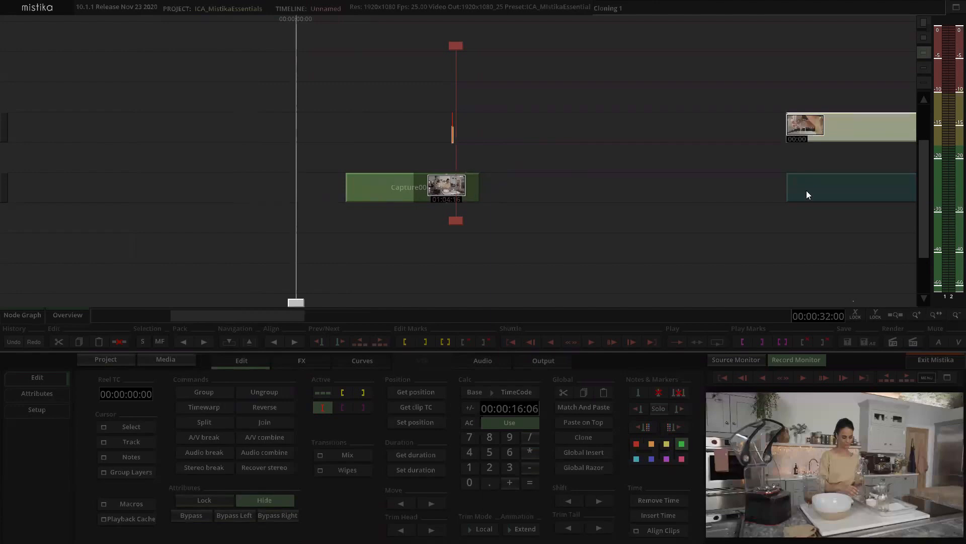
pyautogui.moveTo(814, 185); pyautogui.dragTo(591, 185)
pyautogui.moveTo(694, 106); pyautogui.dragTo(585, 85)
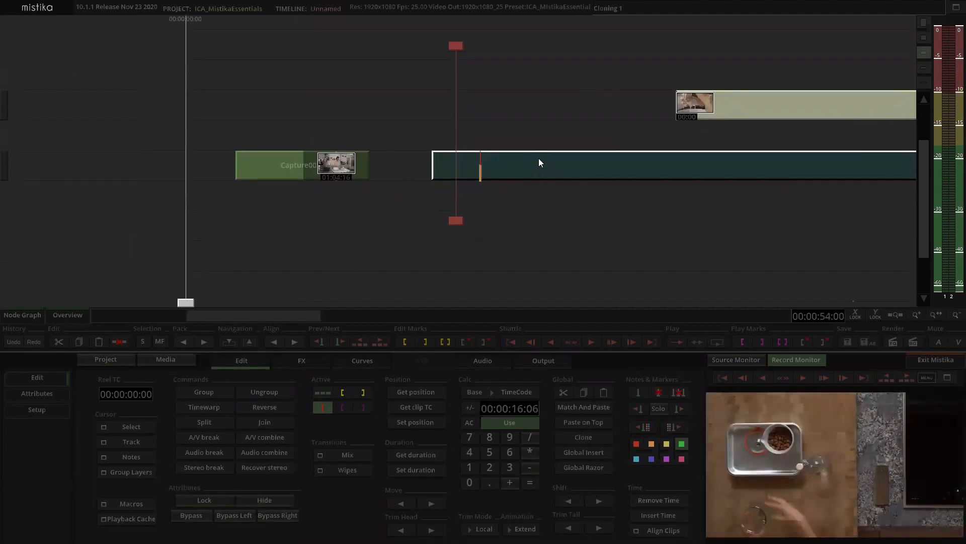
pyautogui.moveTo(363, 104); pyautogui.dragTo(539, 93)
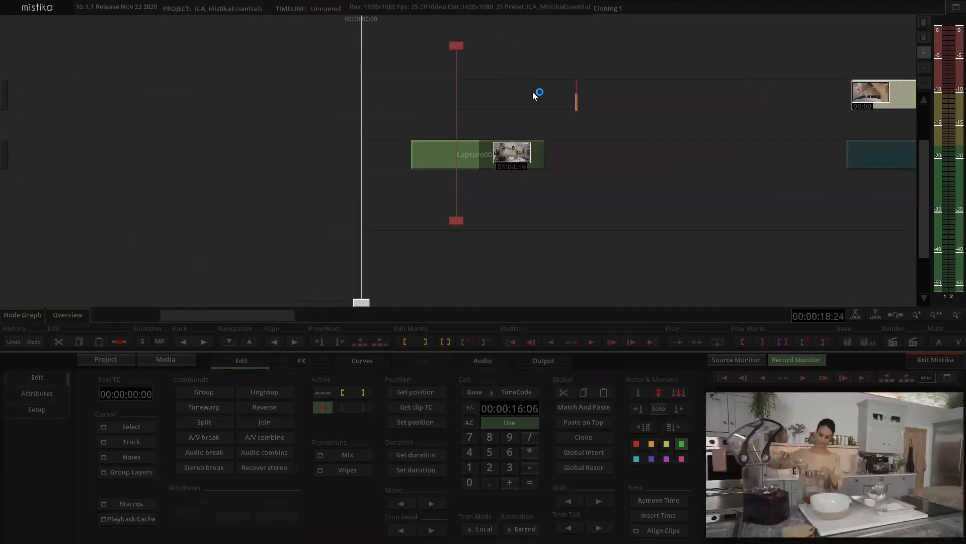
# - Ungroup the green Capture0011 group so that its source clip lies directly on the timeline
pyautogui.click(464, 149)
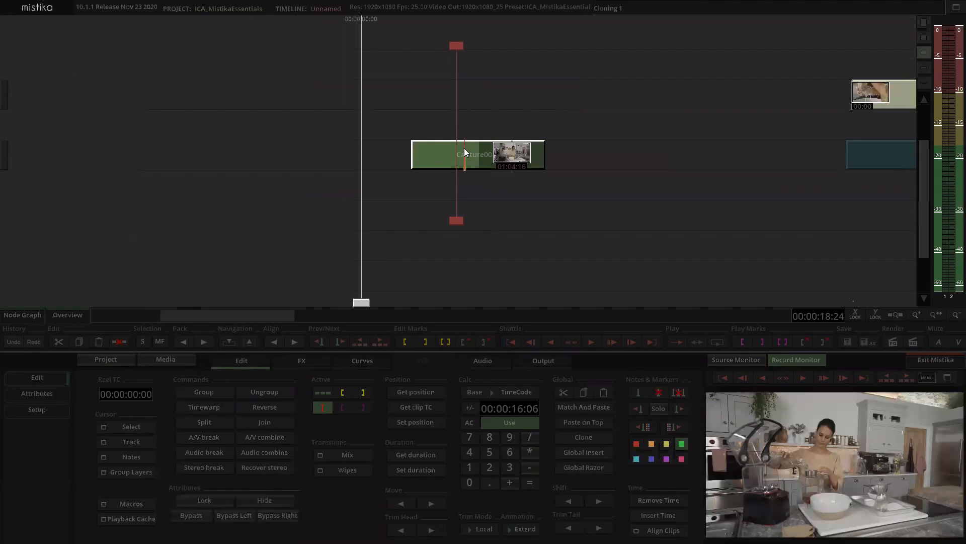
pyautogui.moveTo(502, 147); pyautogui.dragTo(500, 135)
pyautogui.scroll(5, 457, 124)
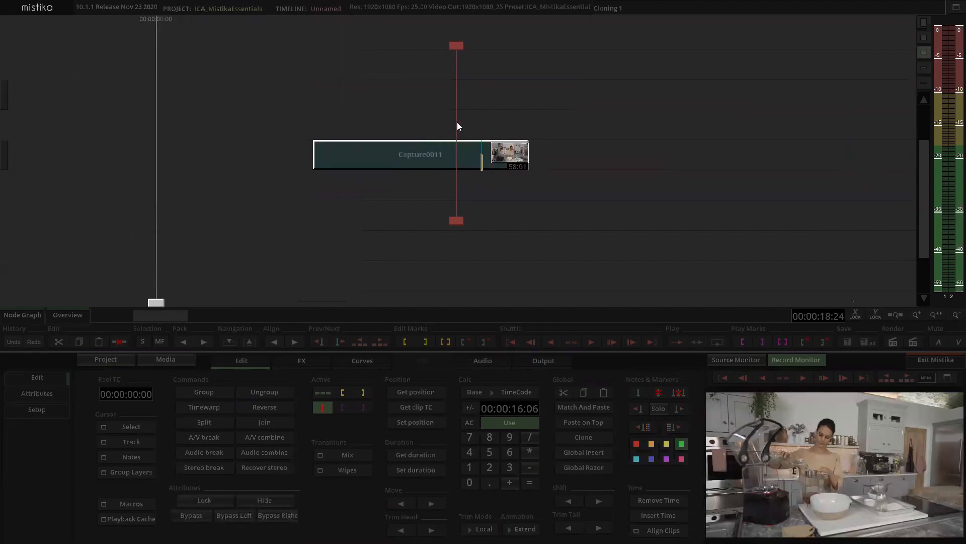
# - Play and scrub through the Capture0011 clip and view its picture full screen
pyautogui.moveTo(518, 101); pyautogui.dragTo(610, 77)
pyautogui.scroll(-5, 614, 80)
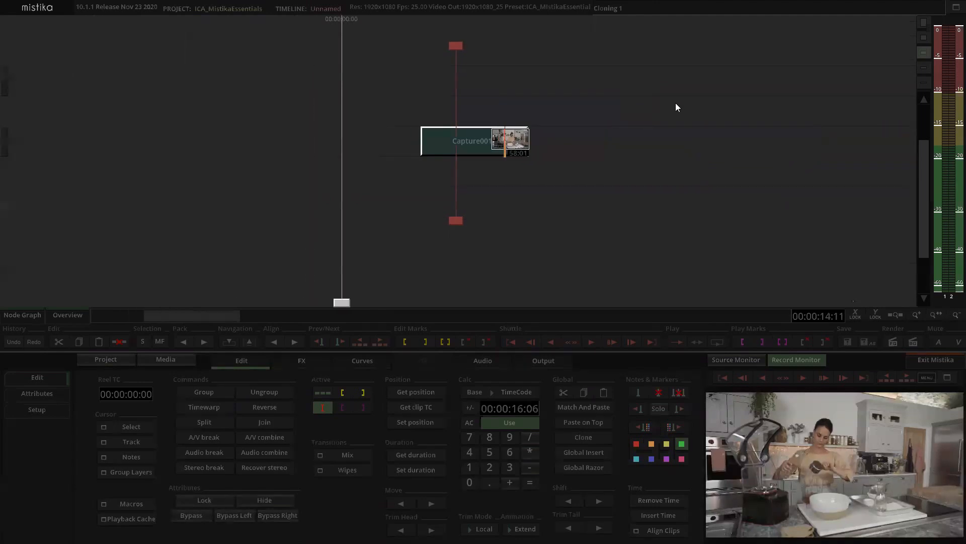
pyautogui.scroll(2, 656, 96)
pyautogui.moveTo(633, 95)
pyautogui.mouseDown()
pyautogui.moveTo(602, 87)
pyautogui.moveTo(633, 85)
pyautogui.mouseUp()
pyautogui.press('space')
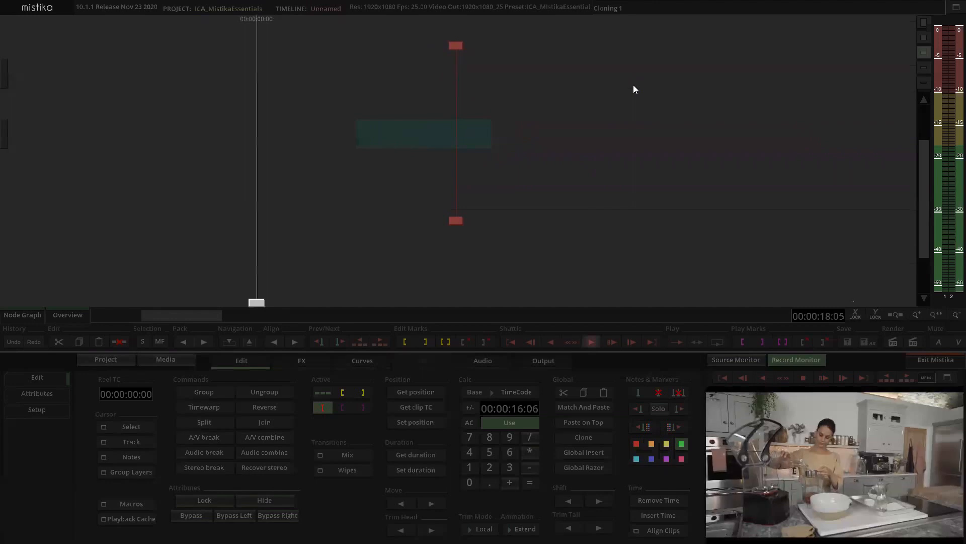
pyautogui.press('space')
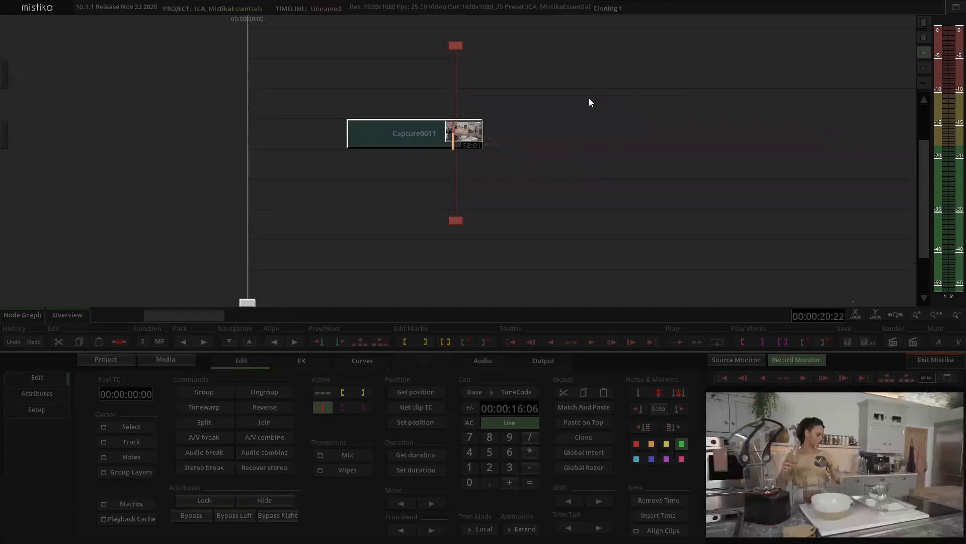
pyautogui.scroll(4, 589, 98)
pyautogui.moveTo(577, 88); pyautogui.dragTo(603, 101)
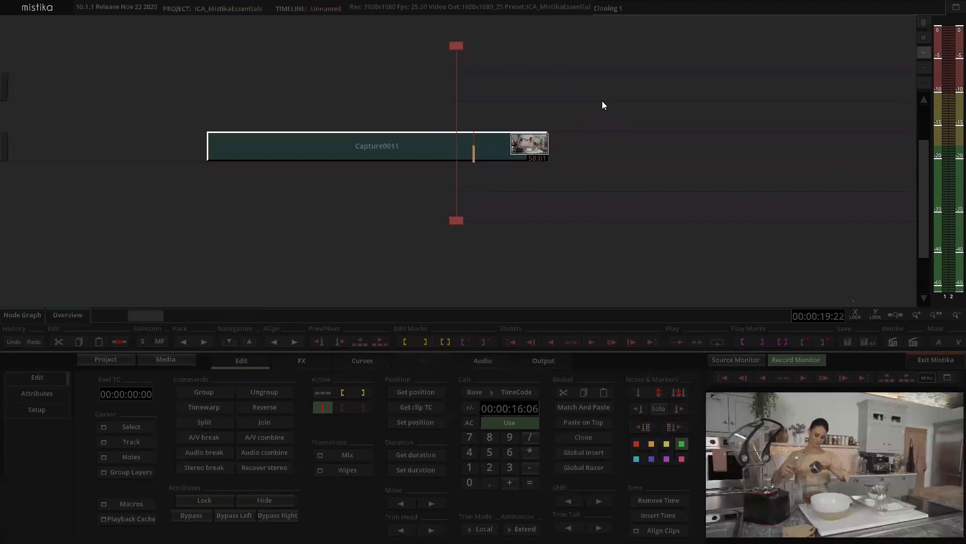
pyautogui.click(833, 497)
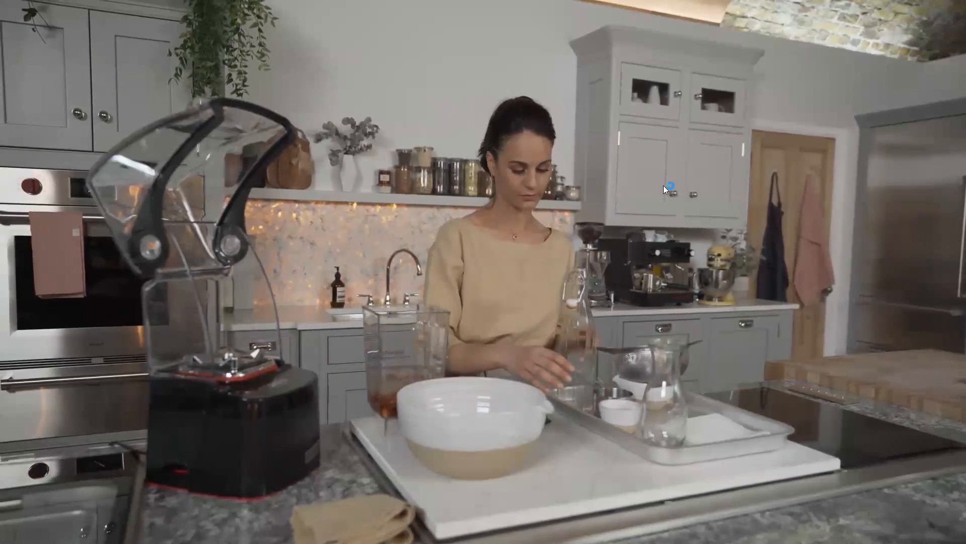
pyautogui.scroll(1, 583, 160)
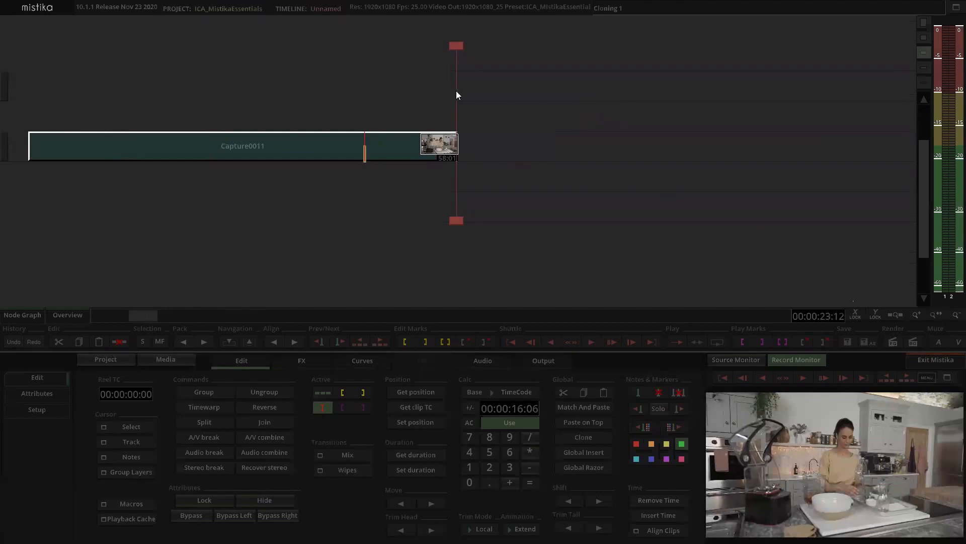
# - Split the Capture0011 clip at 00:00:20:00 and again at 00:00:20:01 to isolate a single frame
pyautogui.moveTo(458, 91); pyautogui.dragTo(566, 103)
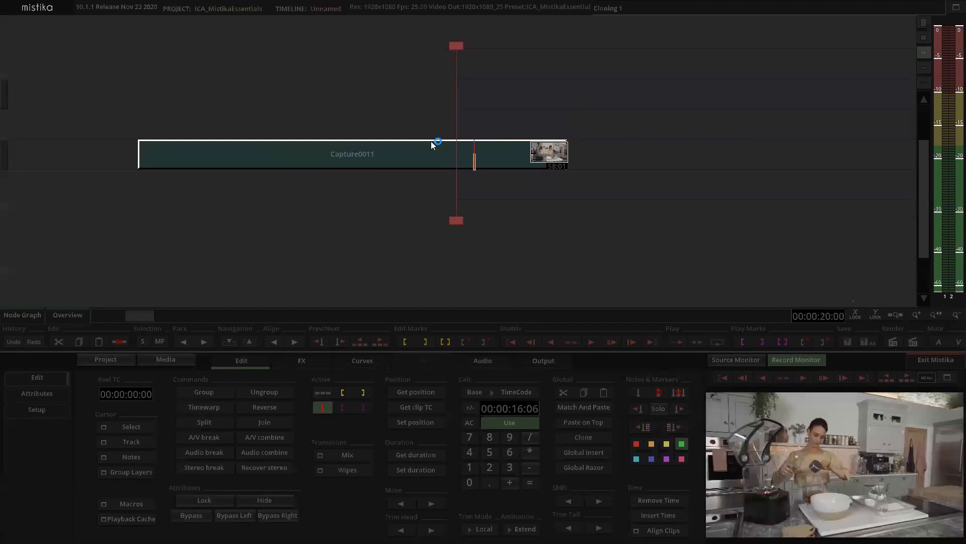
pyautogui.scroll(3, 431, 141)
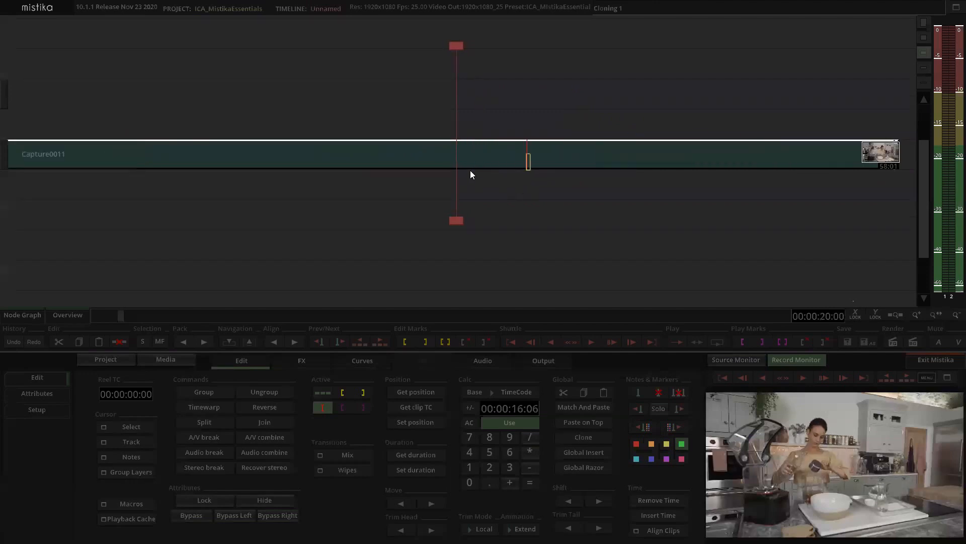
pyautogui.click(448, 160)
pyautogui.click(203, 423)
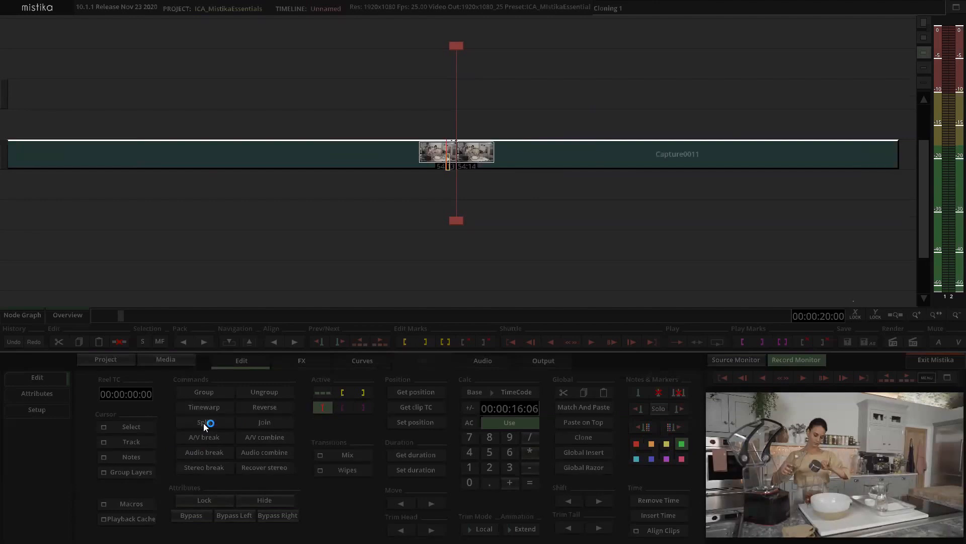
pyautogui.click(494, 90)
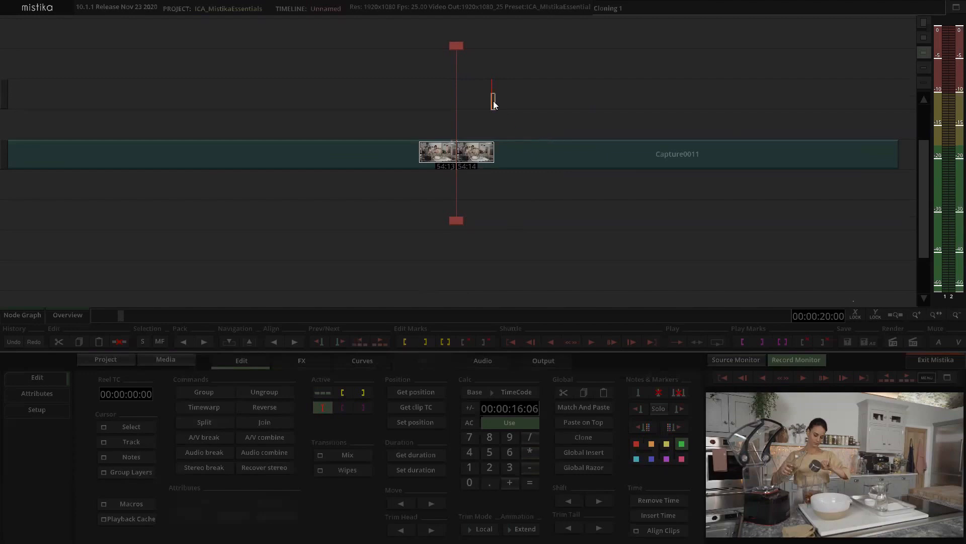
pyautogui.press('Right')
pyautogui.click(472, 152)
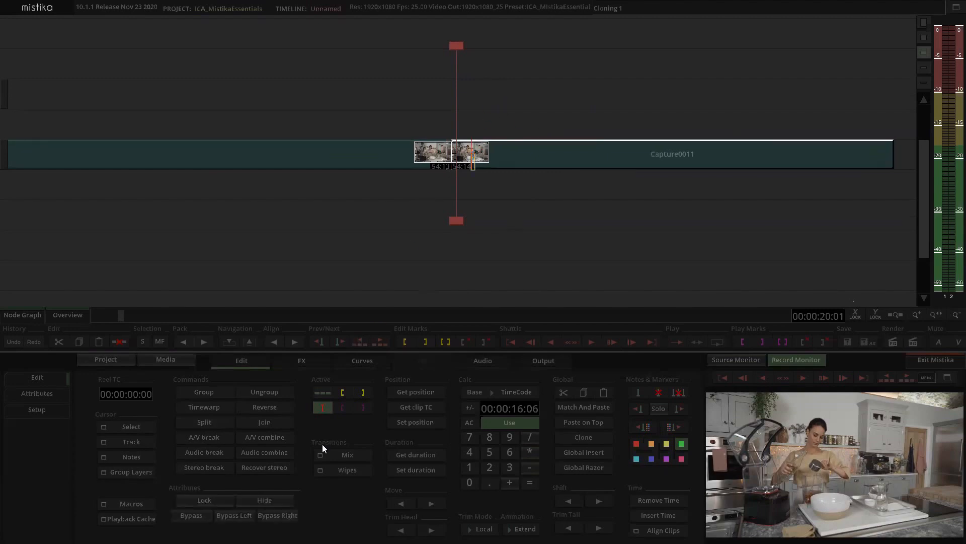
pyautogui.click(209, 423)
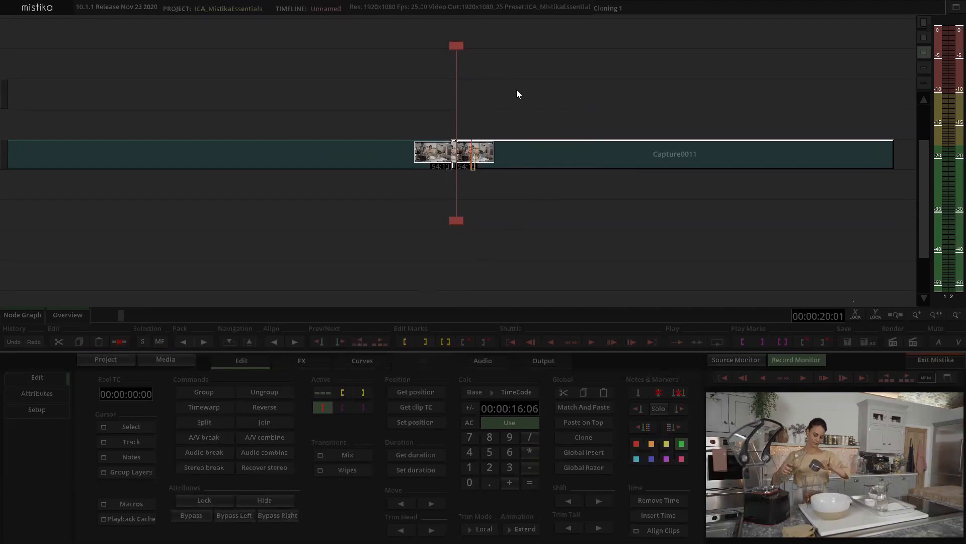
# - Delete the Capture0011 pieces after and before the isolated single frame
pyautogui.click(505, 152)
pyautogui.press('Delete')
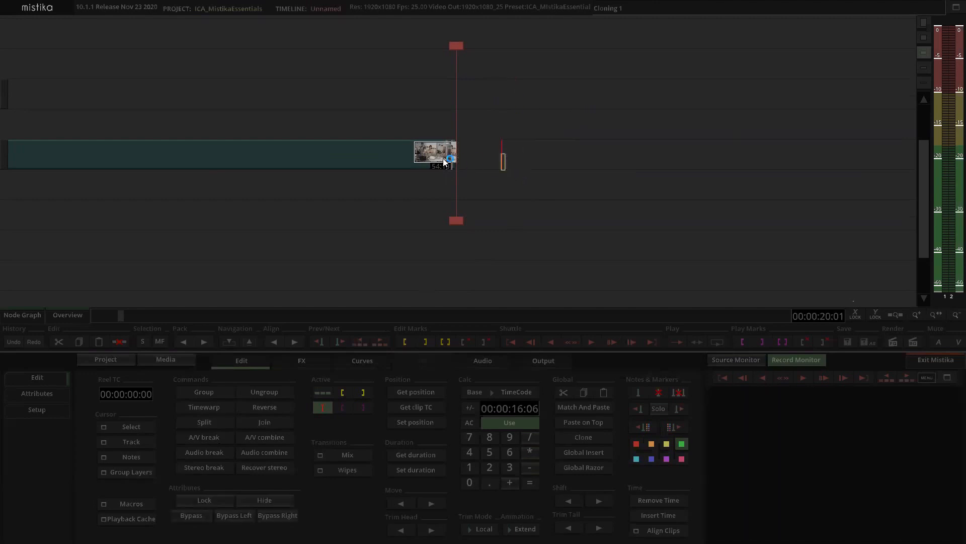
pyautogui.click(412, 153)
pyautogui.press('Delete')
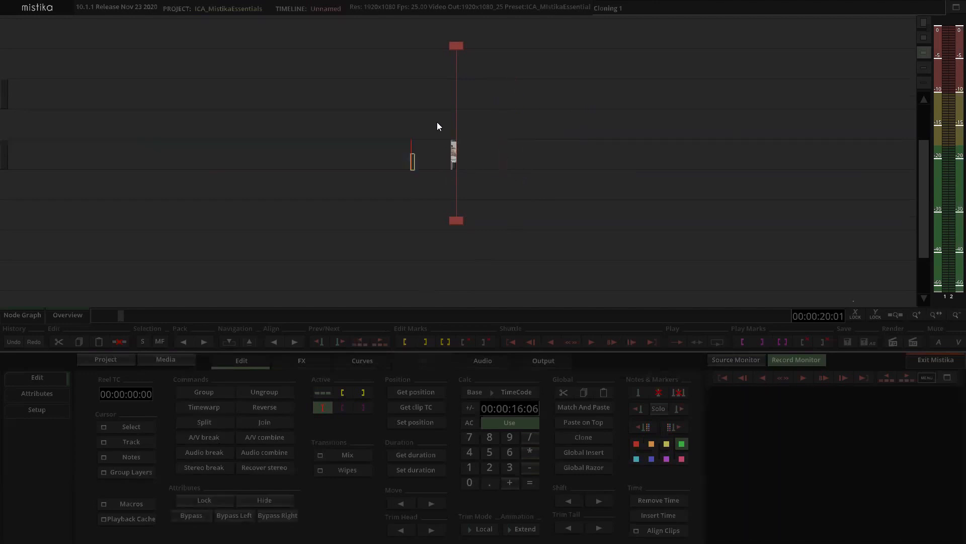
# - Try overtrimming the single-frame Capture0011 clip at both its tail and its head, and undo both trims
pyautogui.click(613, 234)
pyautogui.click(483, 176)
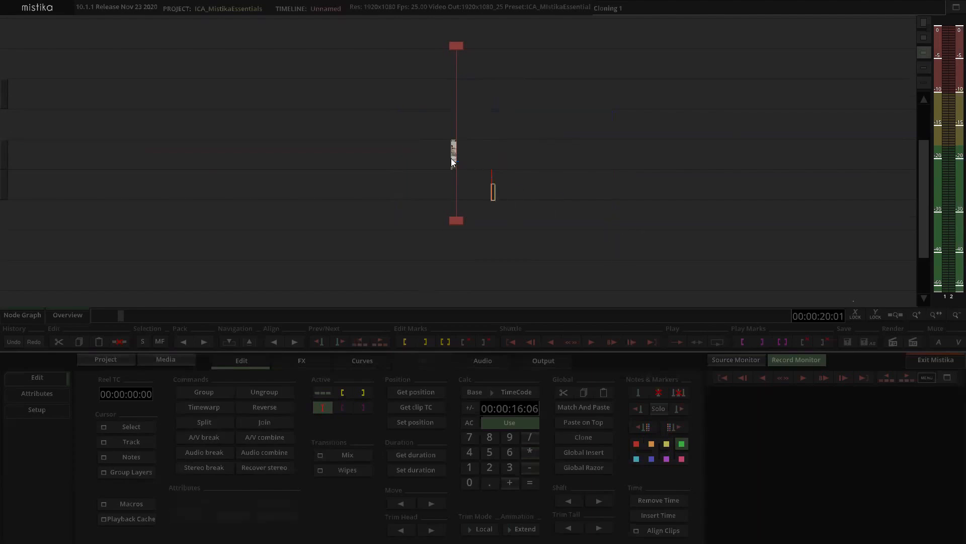
pyautogui.moveTo(454, 163); pyautogui.dragTo(726, 153)
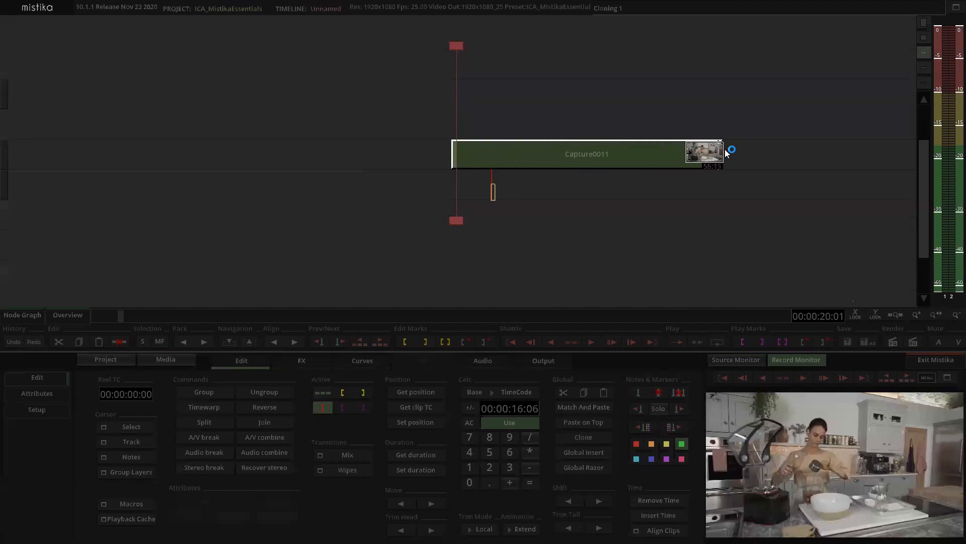
pyautogui.moveTo(725, 150); pyautogui.dragTo(734, 154)
pyautogui.click(583, 101)
pyautogui.moveTo(455, 160)
pyautogui.mouseDown()
pyautogui.moveTo(344, 149)
pyautogui.moveTo(181, 154)
pyautogui.mouseUp()
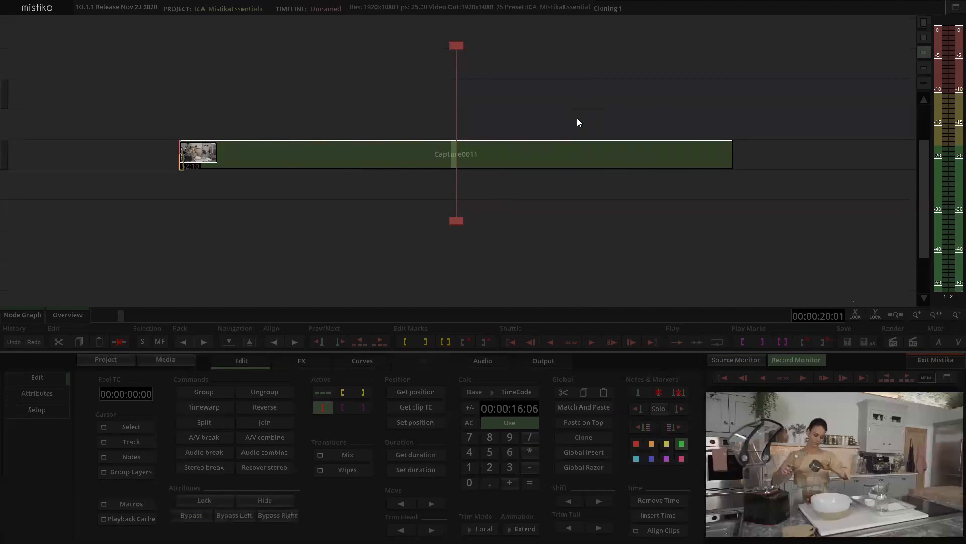
pyautogui.hotkey('ctrl', 'z')
pyautogui.hotkey('ctrl', 'z')
# - Overtrim only the tail of the single-frame clip and undo the trim
pyautogui.click(527, 122)
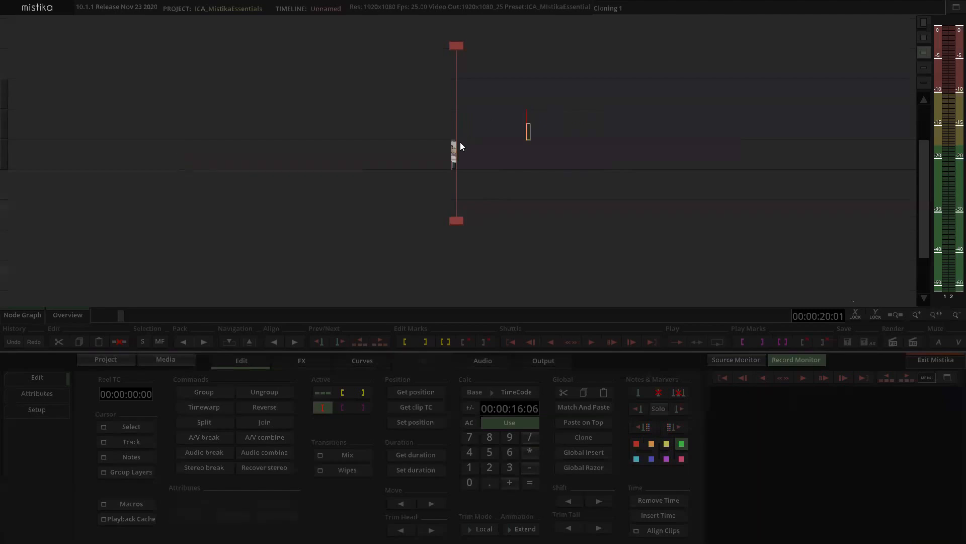
pyautogui.moveTo(453, 150); pyautogui.dragTo(734, 155)
pyautogui.click(650, 115)
pyautogui.hotkey('ctrl', 'z')
pyautogui.hotkey('ctrl', 'z')
# - Extend the tail of the single-frame Capture0011 clip beyond its available media and deselect it
pyautogui.click(528, 196)
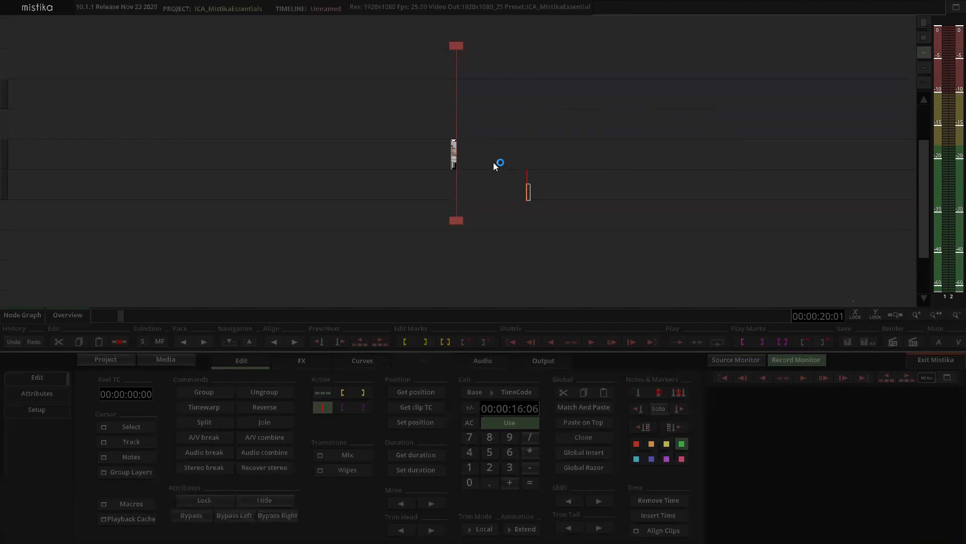
pyautogui.moveTo(453, 157); pyautogui.dragTo(676, 155)
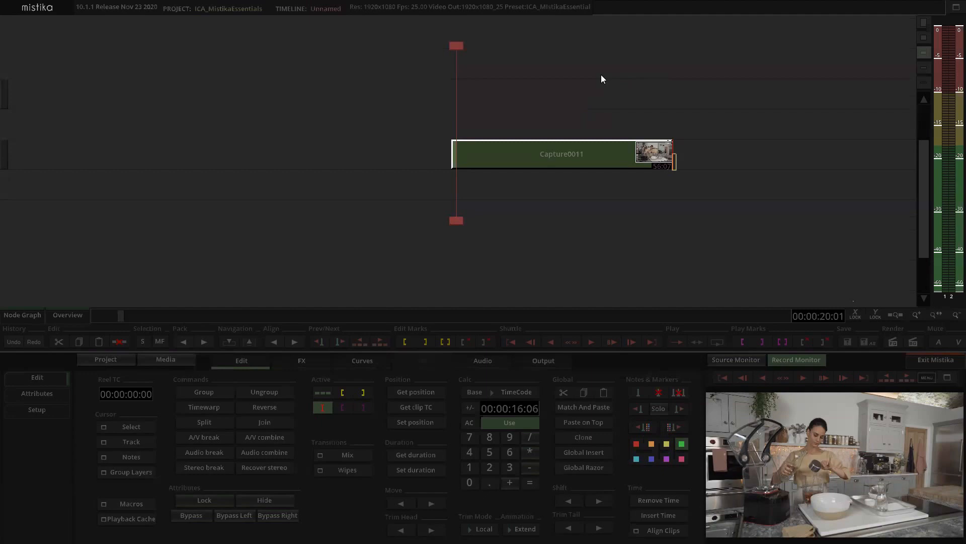
pyautogui.scroll(-5, 588, 81)
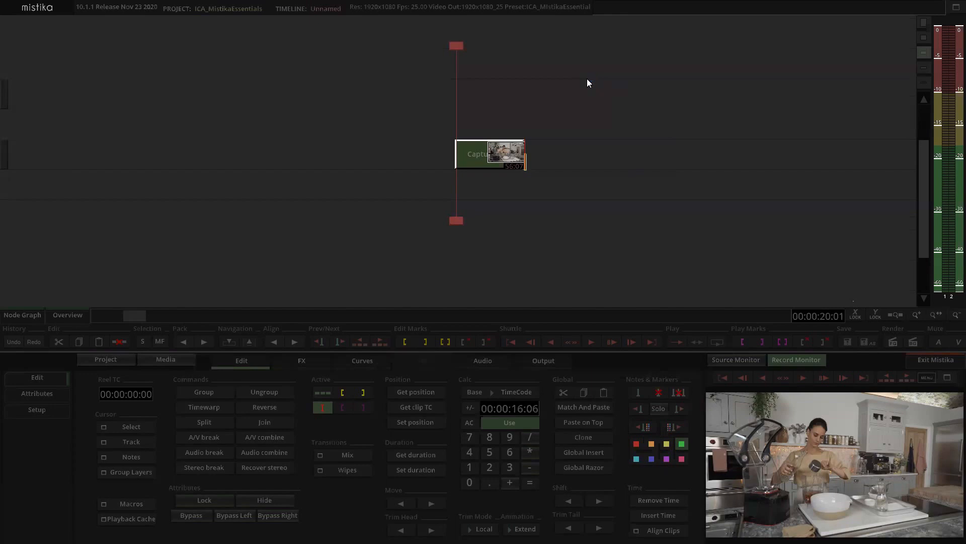
pyautogui.scroll(-2, 579, 100)
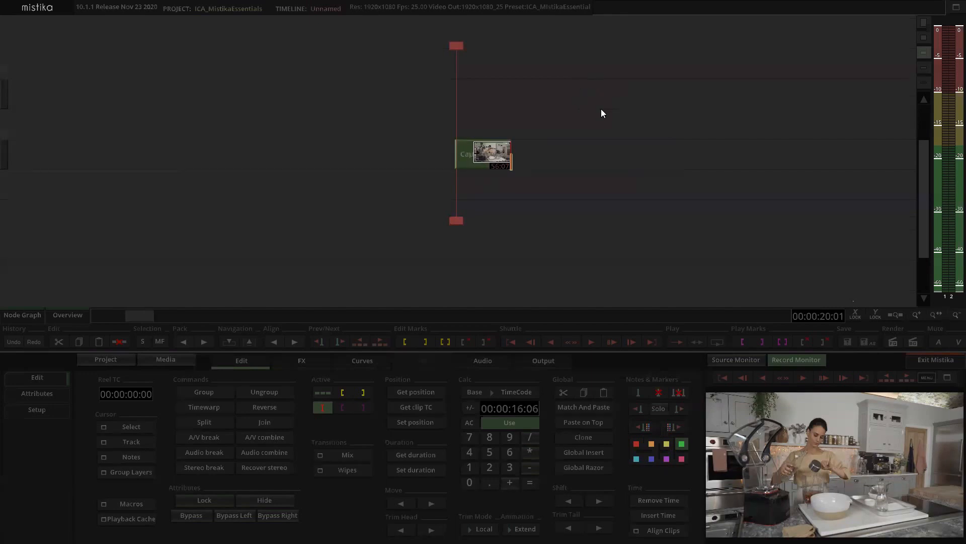
pyautogui.click(601, 106)
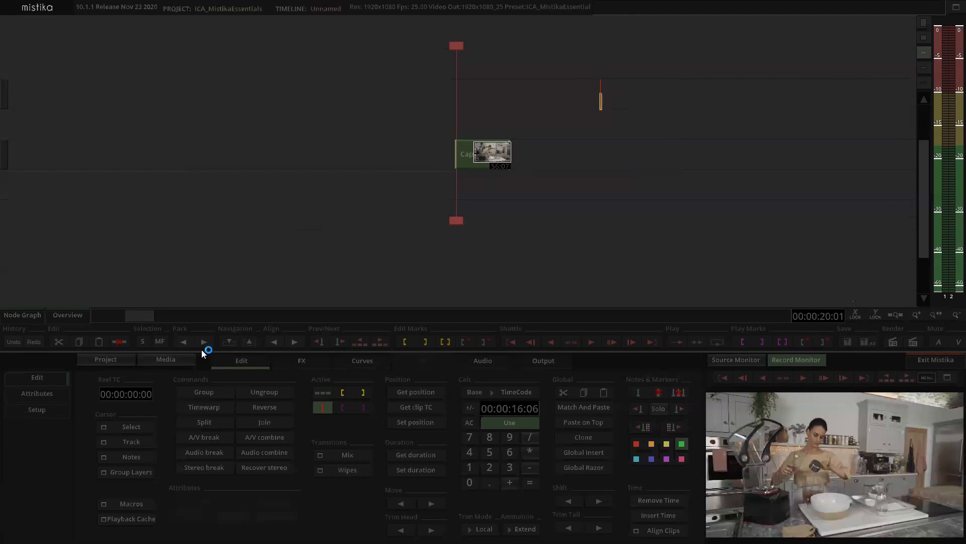
# - Open the Media Manager and browse the project's ICA_Mistika_Essentials media to the GFX folder inside 03_GFX
pyautogui.click(174, 361)
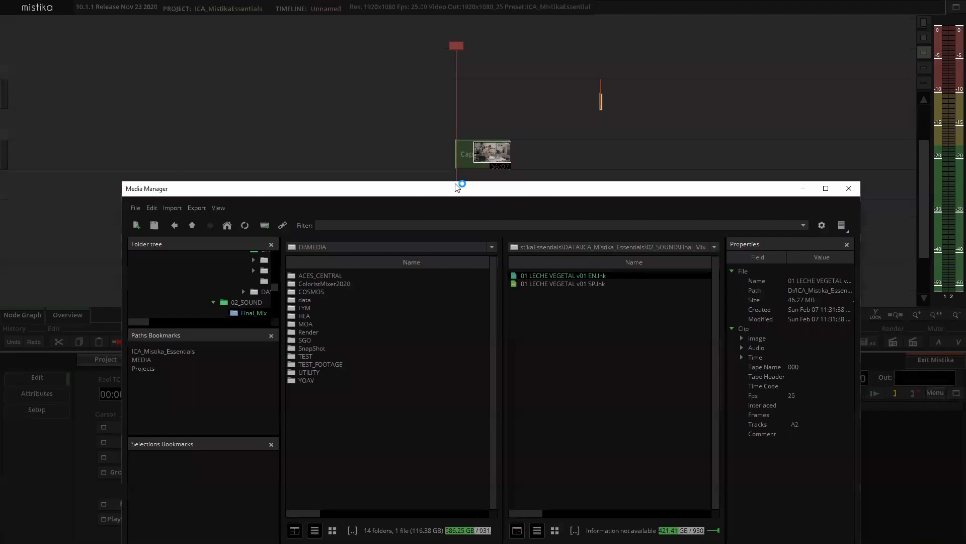
pyautogui.moveTo(457, 188); pyautogui.dragTo(455, 145)
pyautogui.click(617, 329)
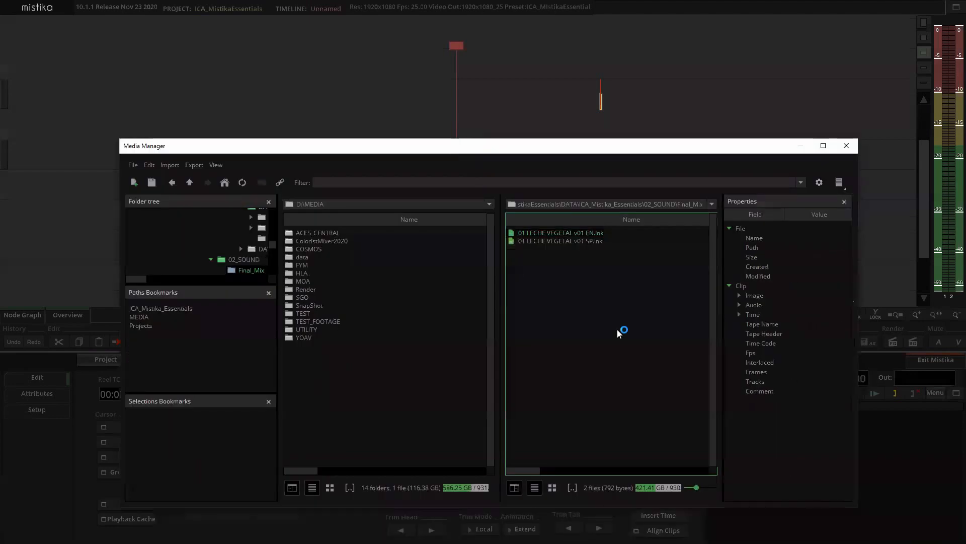
pyautogui.click(226, 183)
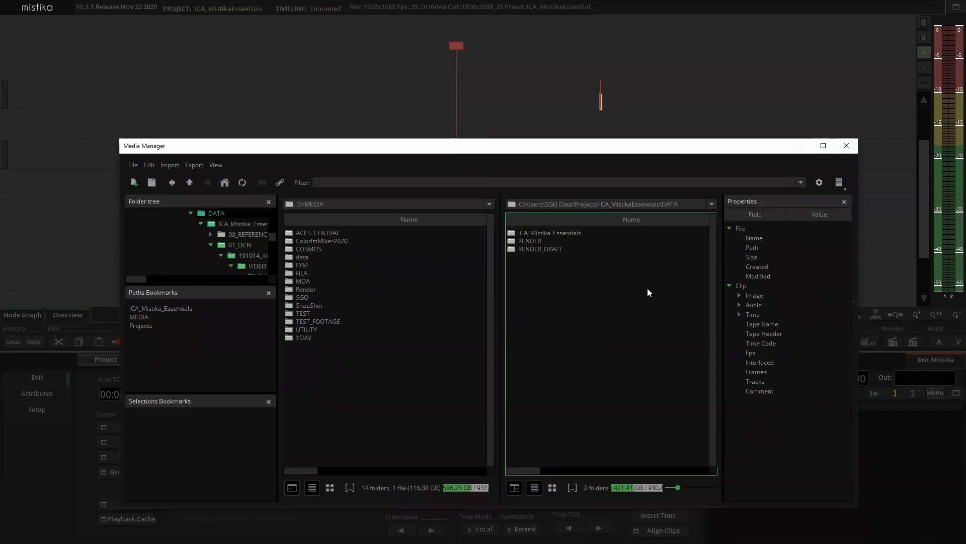
pyautogui.doubleClick(541, 232)
pyautogui.doubleClick(539, 255)
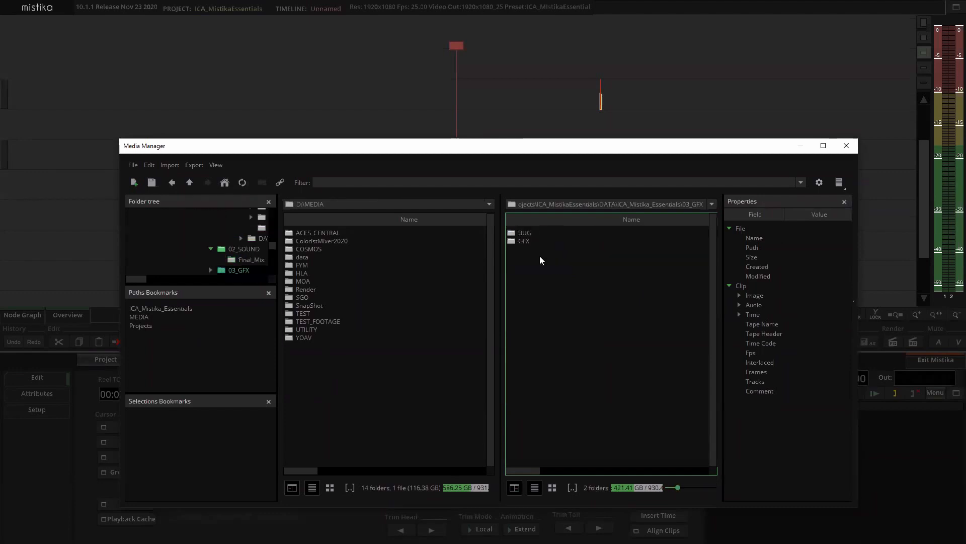
pyautogui.doubleClick(526, 240)
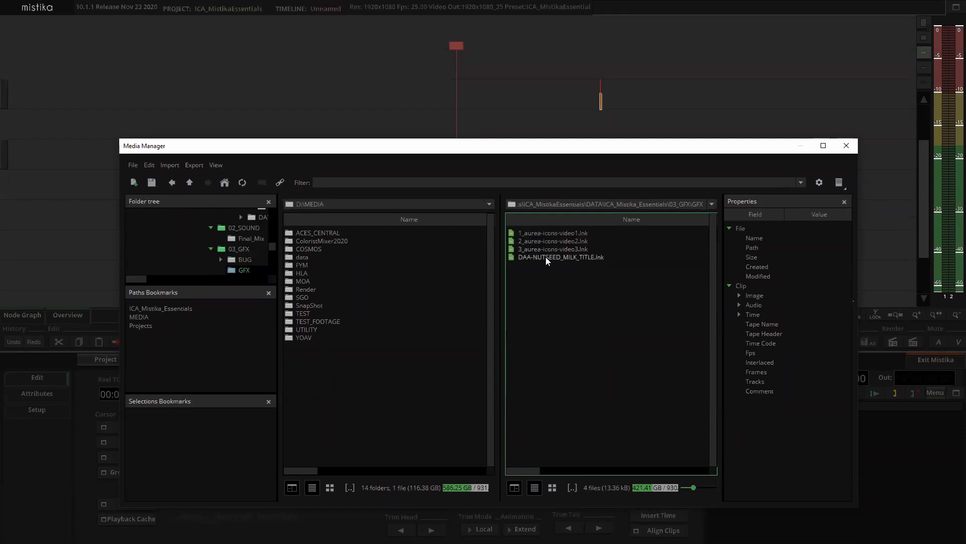
# - Load DAA-NUTSEED_MILK_TITLE.lnk, place it on the timeline below and after the Capture0011 clip, and close the Media Manager
pyautogui.click(546, 257)
pyautogui.moveTo(548, 257); pyautogui.dragTo(491, 151)
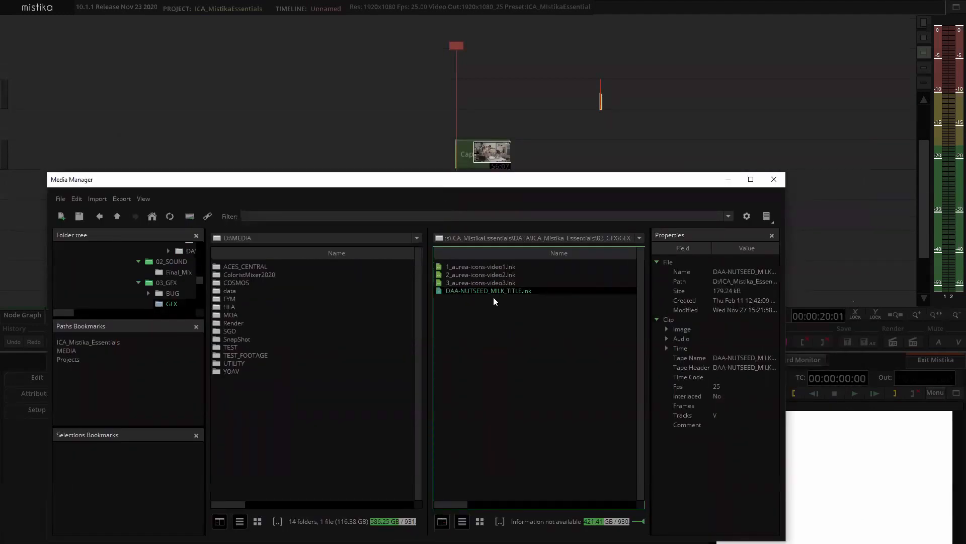
pyautogui.moveTo(443, 177); pyautogui.dragTo(366, 128)
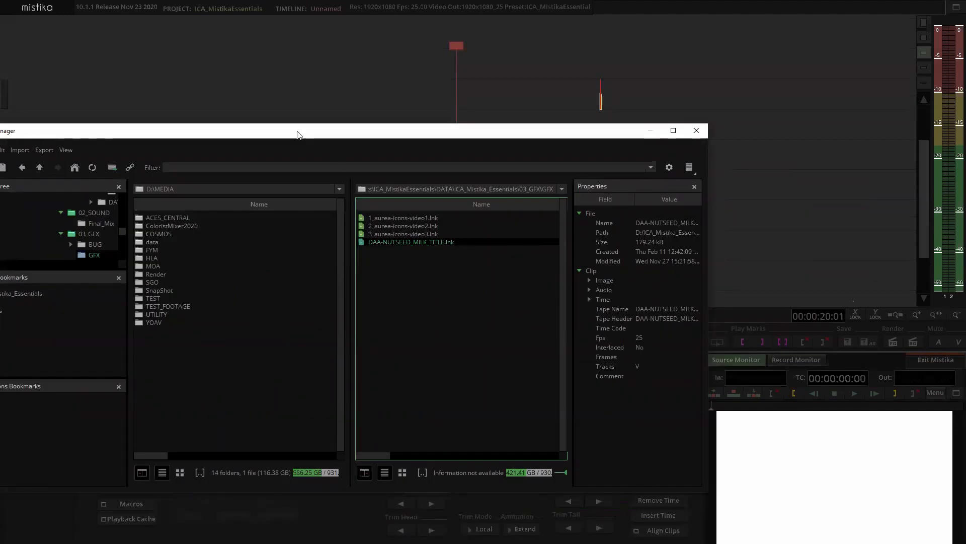
pyautogui.moveTo(297, 133); pyautogui.dragTo(296, 261)
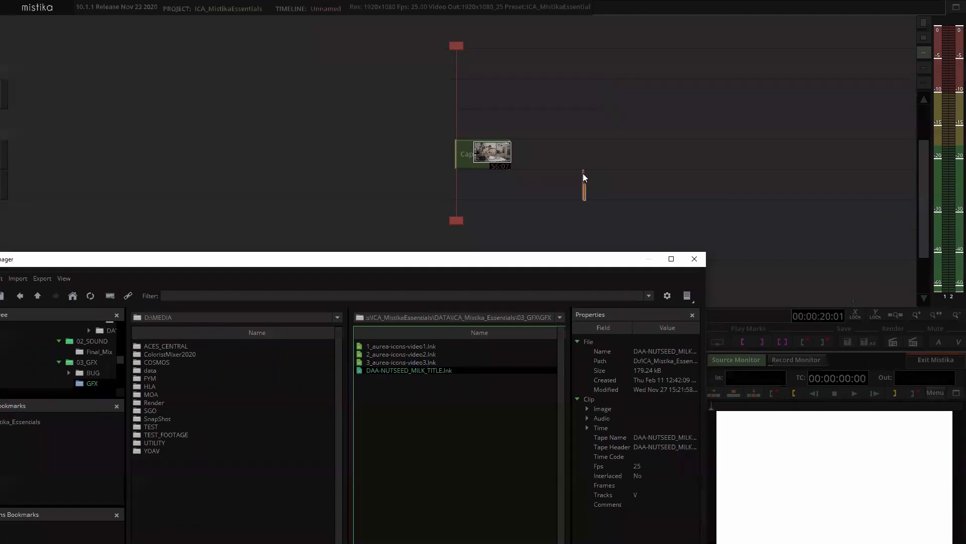
pyautogui.click(583, 194)
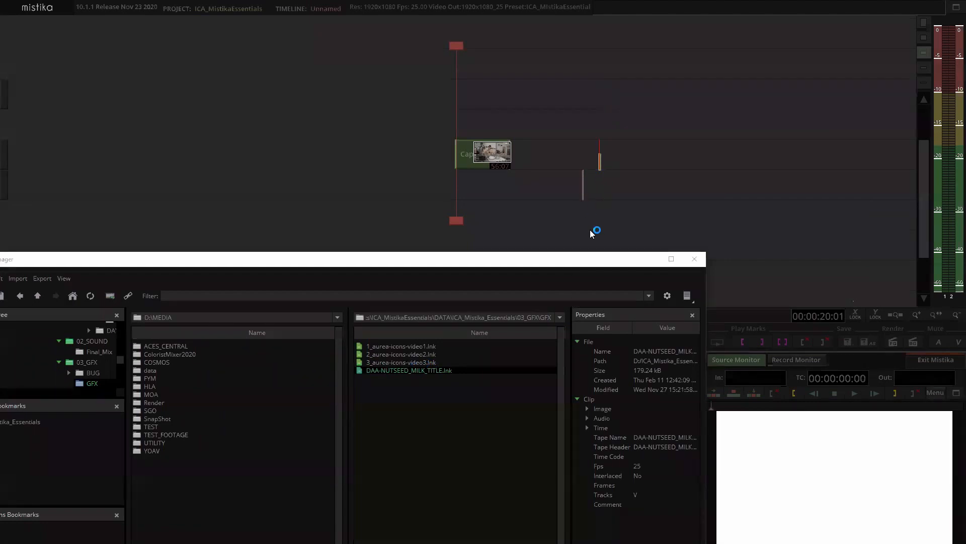
pyautogui.click(695, 259)
# - Try extending the tail of the single-frame DAA-NUTSEED_MILK_TITLE clip by hand and undo the trim
pyautogui.moveTo(655, 153); pyautogui.dragTo(540, 86)
pyautogui.scroll(4, 546, 107)
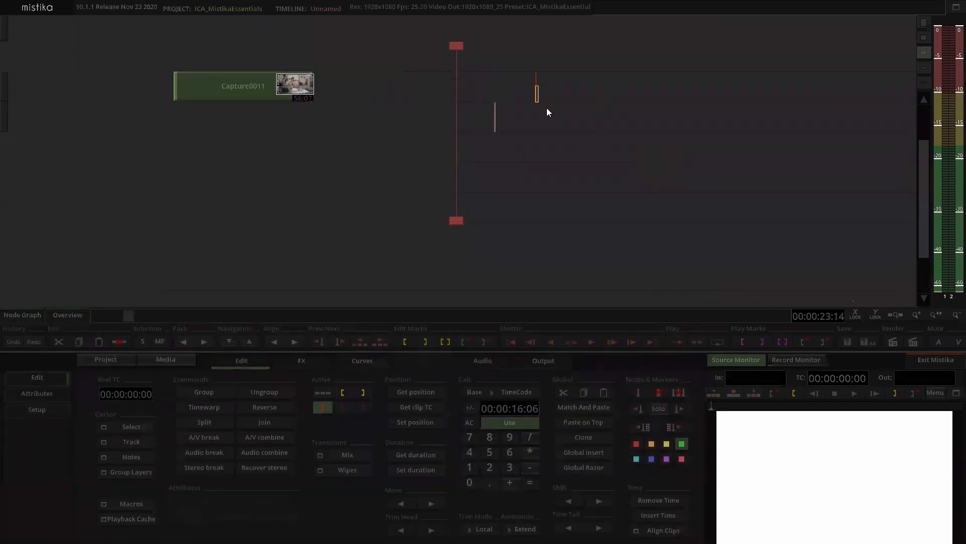
pyautogui.scroll(-4, 556, 108)
pyautogui.moveTo(533, 124); pyautogui.dragTo(496, 178)
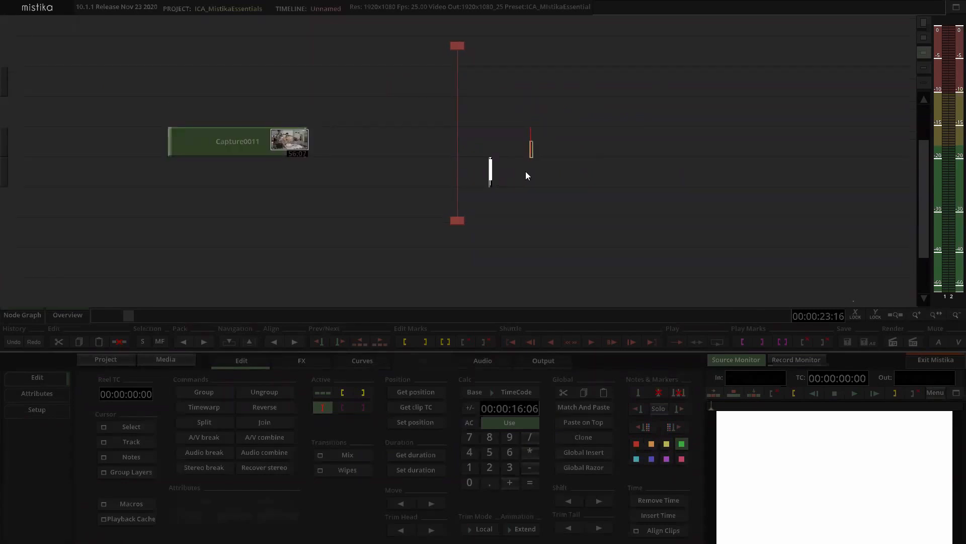
pyautogui.moveTo(527, 174); pyautogui.dragTo(700, 177)
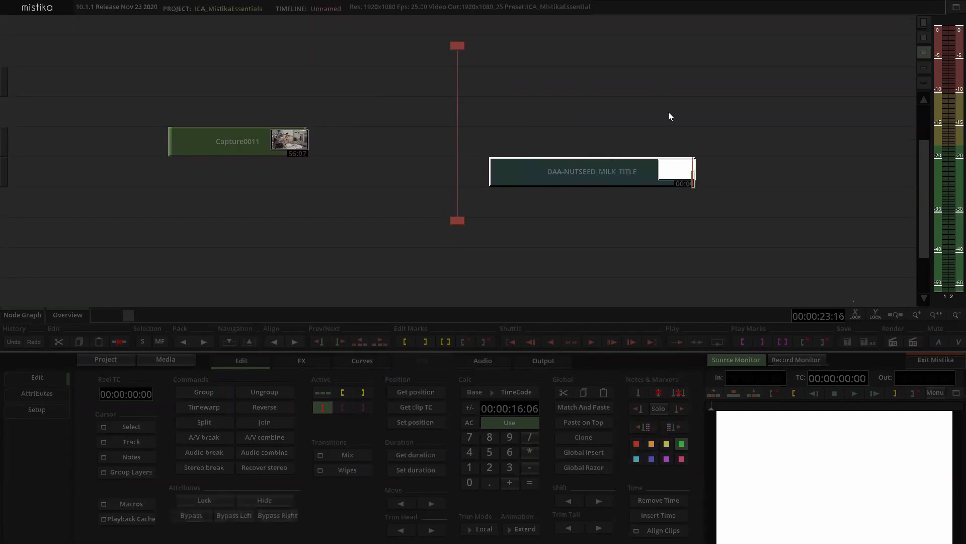
pyautogui.hotkey('ctrl', 'z')
# - Select the whole DAA-NUTSEED_MILK_TITLE clip and set its duration to 10:00, undoing a mistaken position change
pyautogui.click(460, 147)
pyautogui.moveTo(471, 128); pyautogui.dragTo(532, 233)
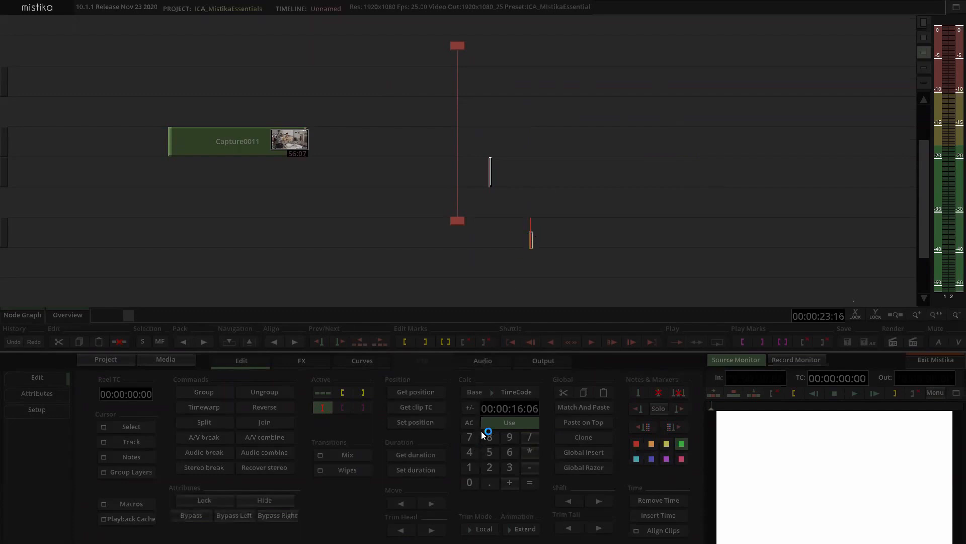
pyautogui.click(505, 110)
pyautogui.moveTo(472, 116); pyautogui.dragTo(592, 272)
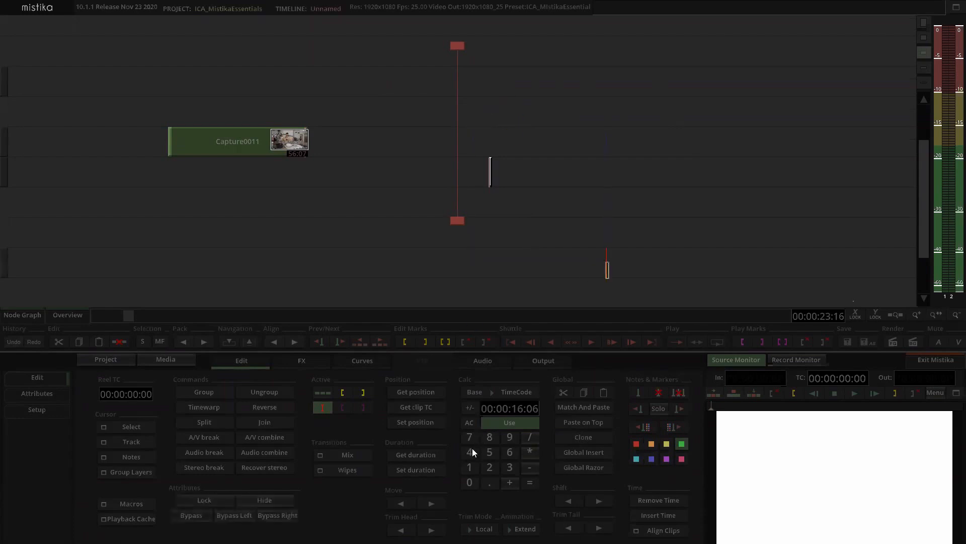
pyautogui.click(471, 468)
pyautogui.click(471, 483)
pyautogui.click(470, 484)
pyautogui.click(471, 484)
pyautogui.click(421, 422)
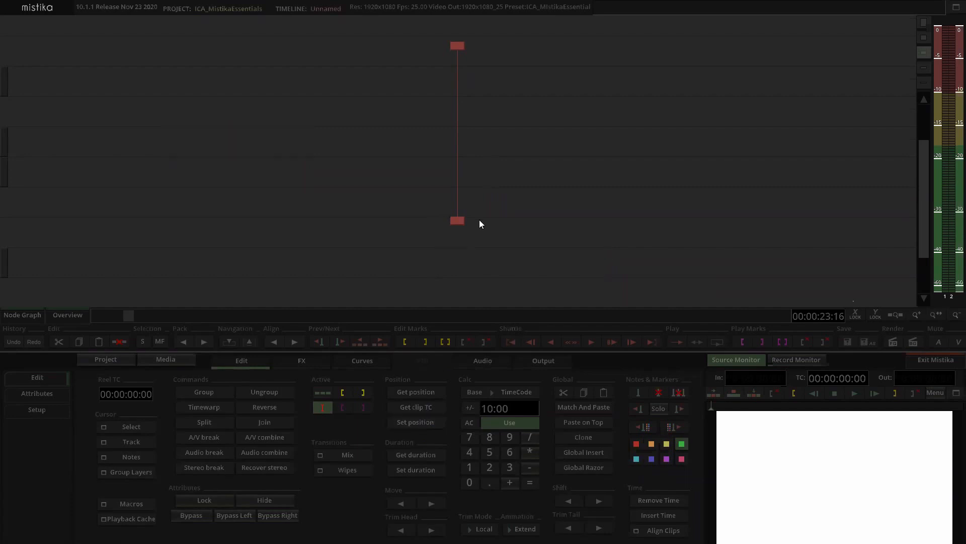
pyautogui.hotkey('ctrl', 'z')
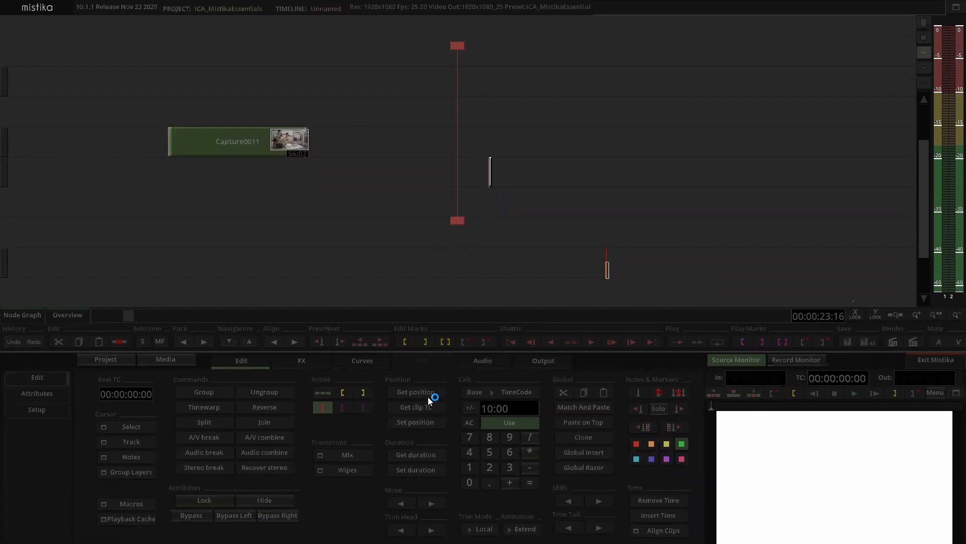
pyautogui.click(422, 469)
pyautogui.scroll(-1, 591, 107)
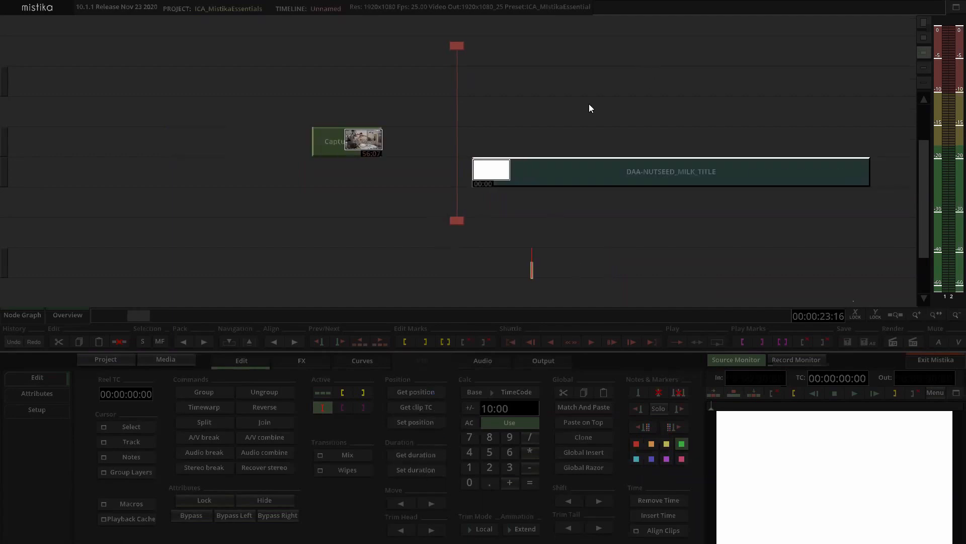
# - Set the edit marks around the DAA-NUTSEED_MILK_TITLE clip to check its length, and clear the marks
pyautogui.moveTo(505, 181); pyautogui.dragTo(603, 173)
pyautogui.click(600, 117)
pyautogui.click(603, 161)
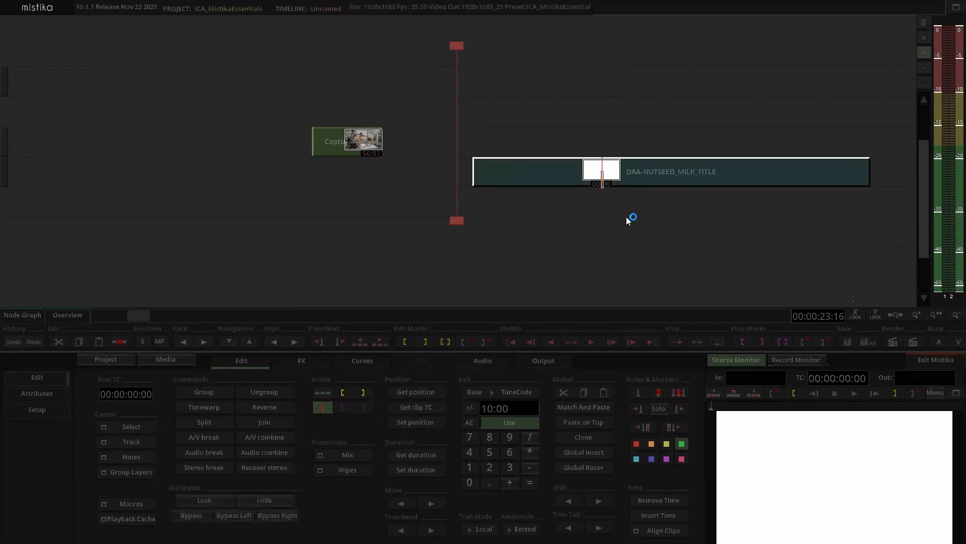
pyautogui.click(565, 147)
pyautogui.click(573, 177)
pyautogui.click(445, 341)
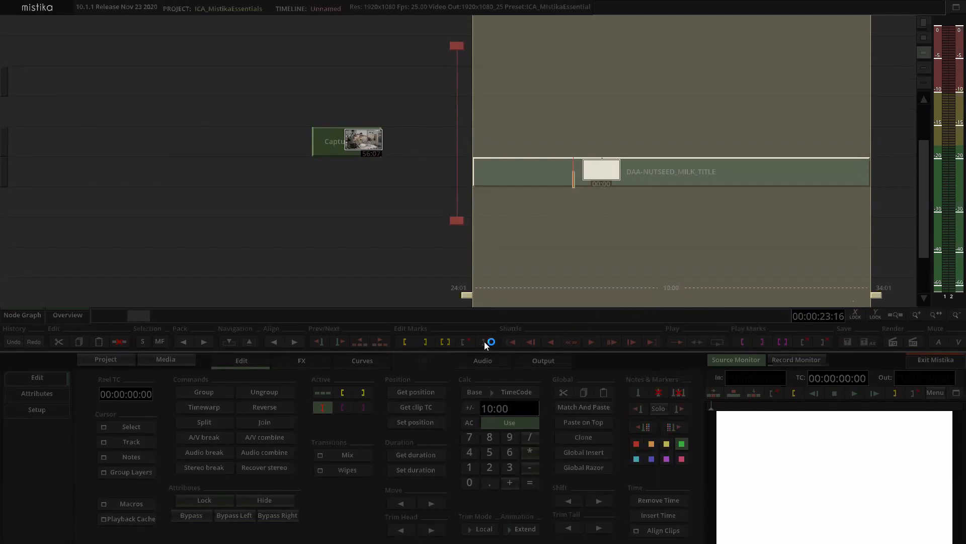
pyautogui.click(465, 341)
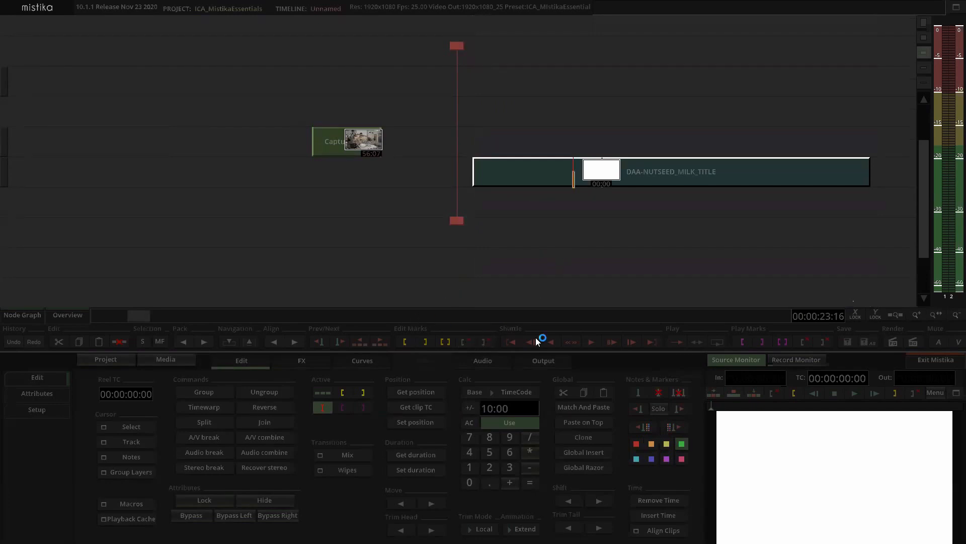
pyautogui.click(784, 342)
# - Clear the timecode calculator and get the duration of the DAA-NUTSEED_MILK_TITLE clip
pyautogui.click(509, 172)
pyautogui.click(470, 423)
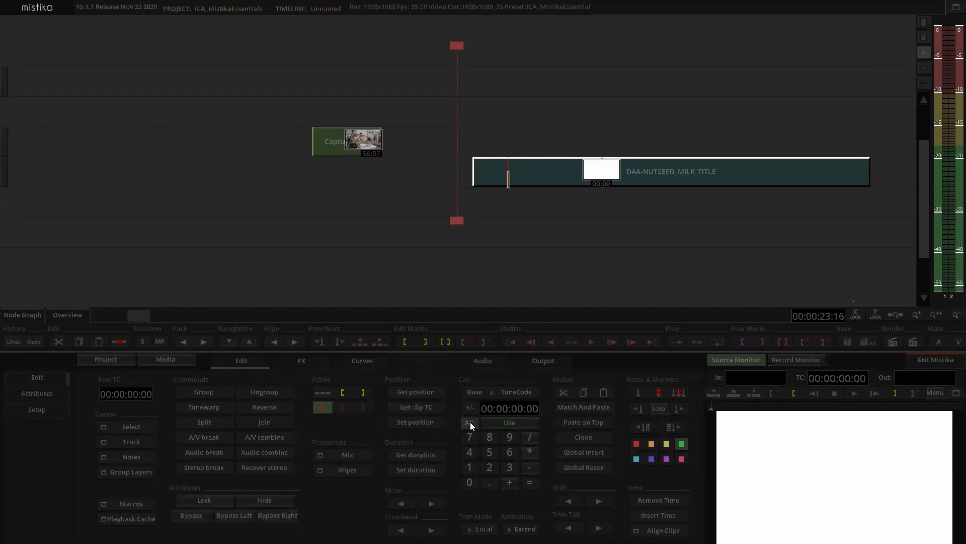
pyautogui.click(406, 455)
# - Deselect the title clip and open DAA-NUTSEED_MILK_TITLE in the visual editor
pyautogui.scroll(-2, 612, 66)
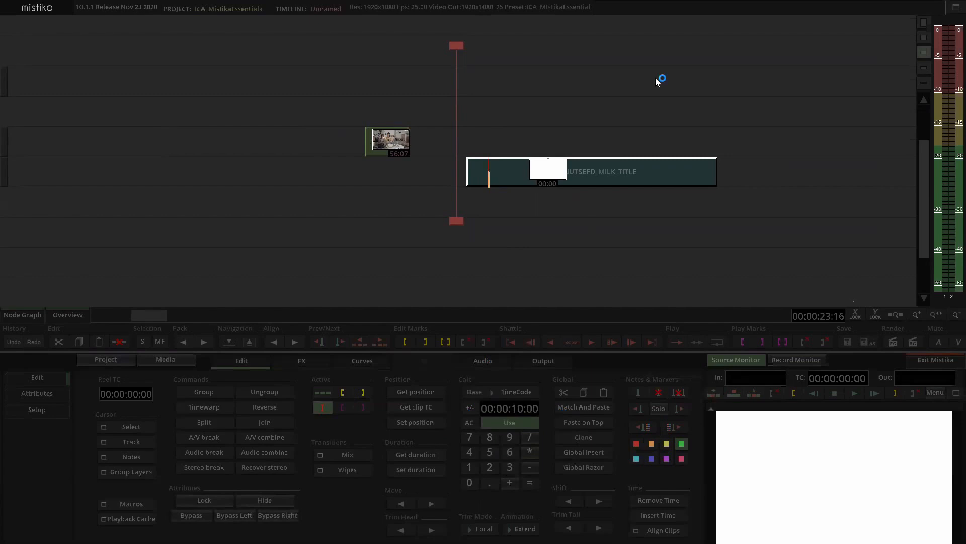
pyautogui.scroll(-1, 655, 78)
pyautogui.scroll(-2, 661, 88)
pyautogui.scroll(2, 662, 89)
pyautogui.moveTo(583, 71); pyautogui.dragTo(554, 54)
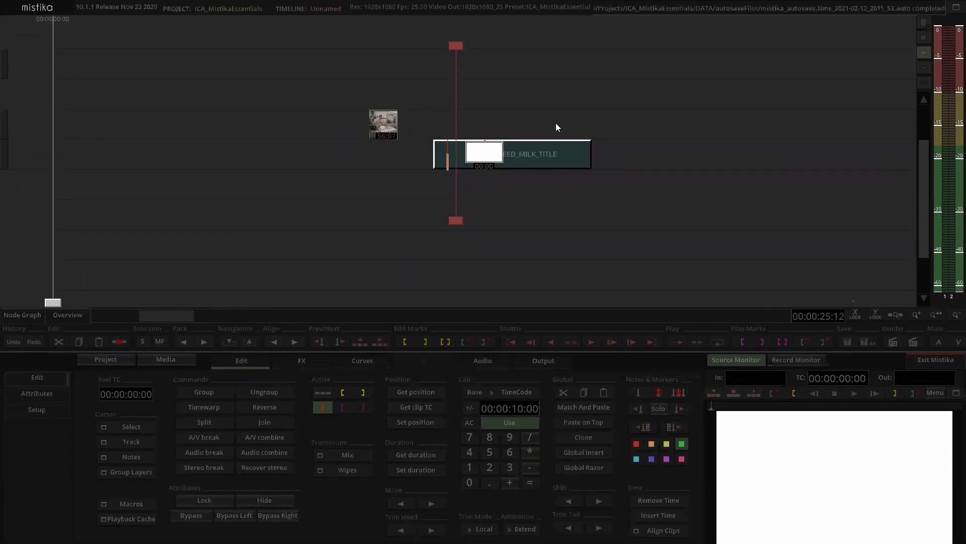
pyautogui.click(518, 94)
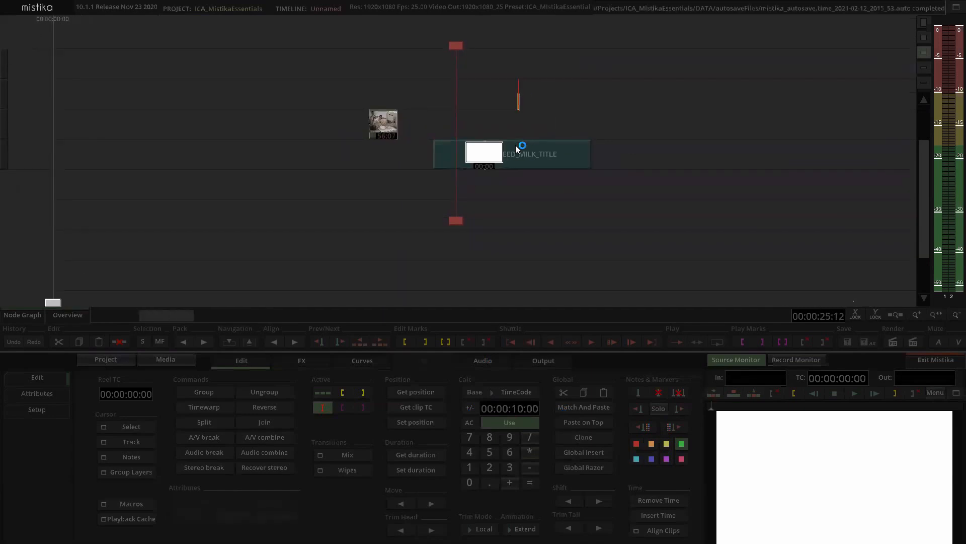
pyautogui.doubleClick(496, 156)
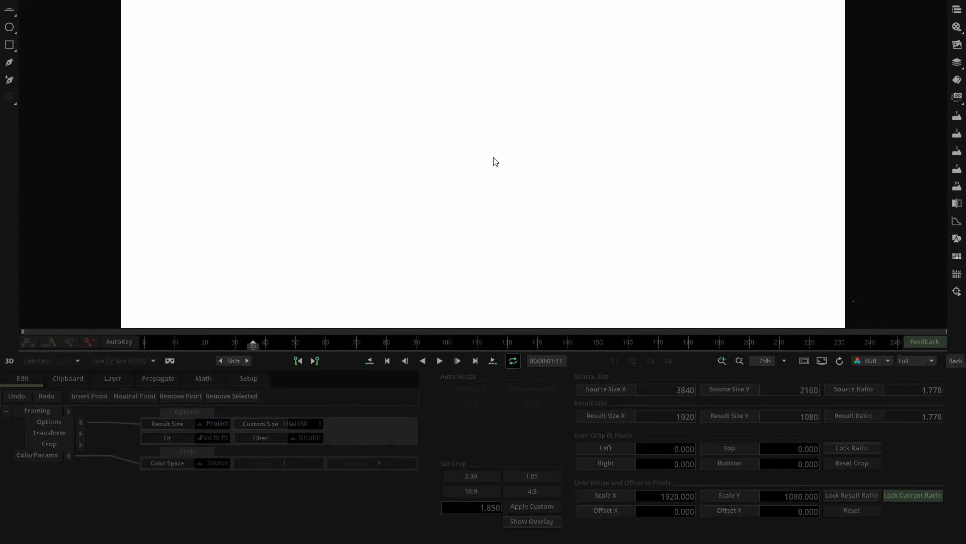
# - Show the Framing options of the title and choose Pad to fit as the Fit mode
pyautogui.click(38, 412)
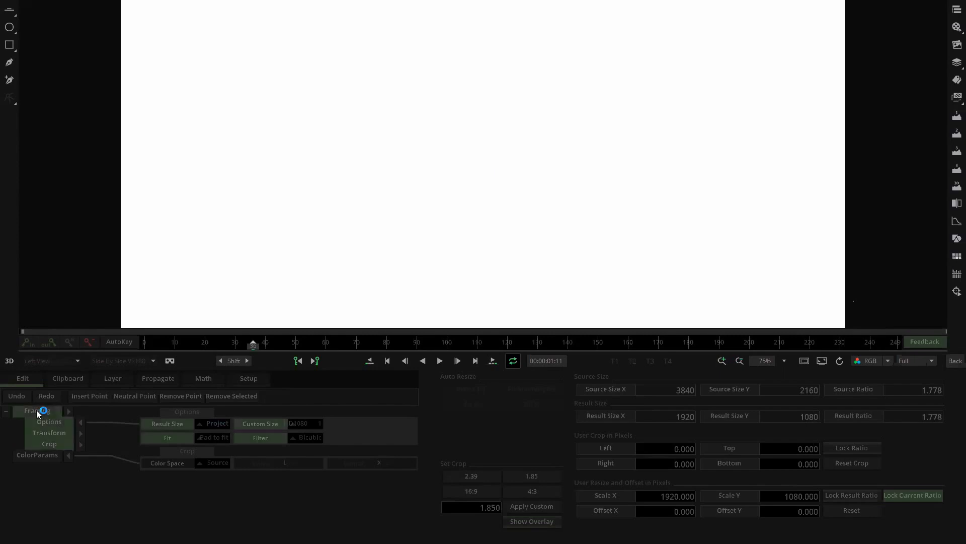
pyautogui.click(58, 421)
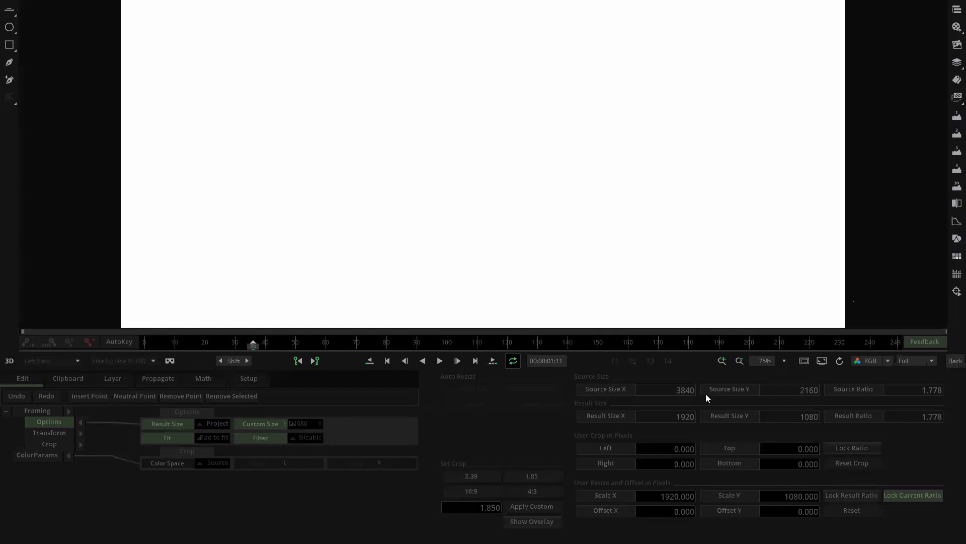
pyautogui.scroll(-2, 637, 249)
pyautogui.scroll(1, 640, 241)
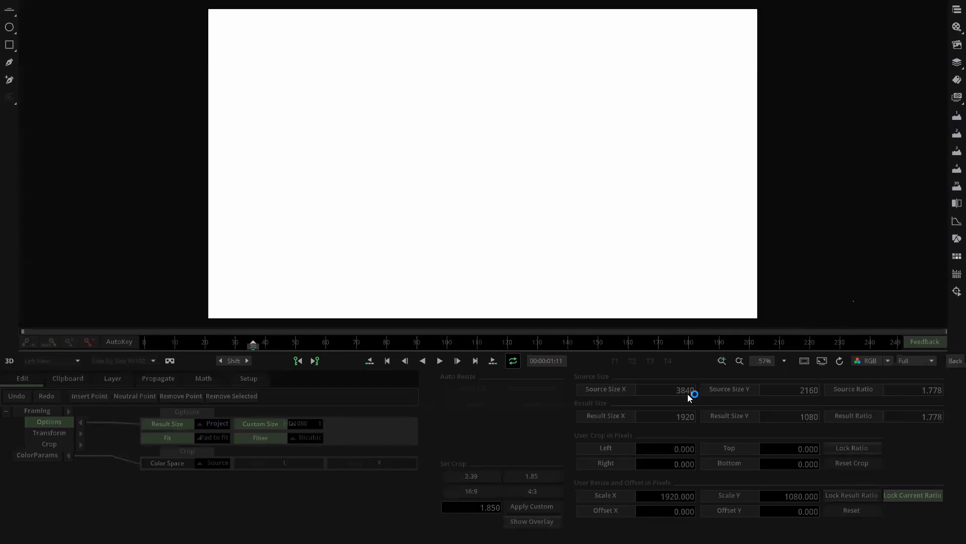
pyautogui.click(206, 437)
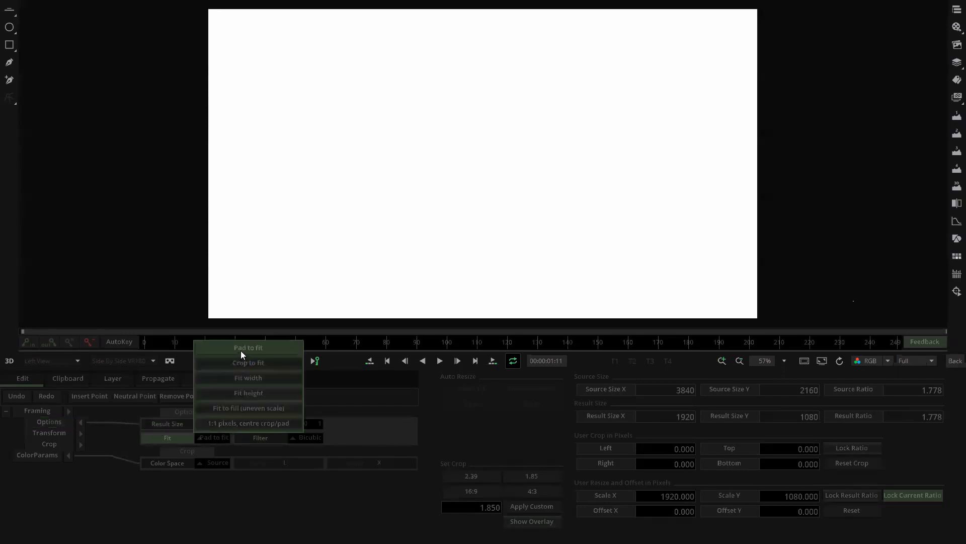
pyautogui.click(241, 351)
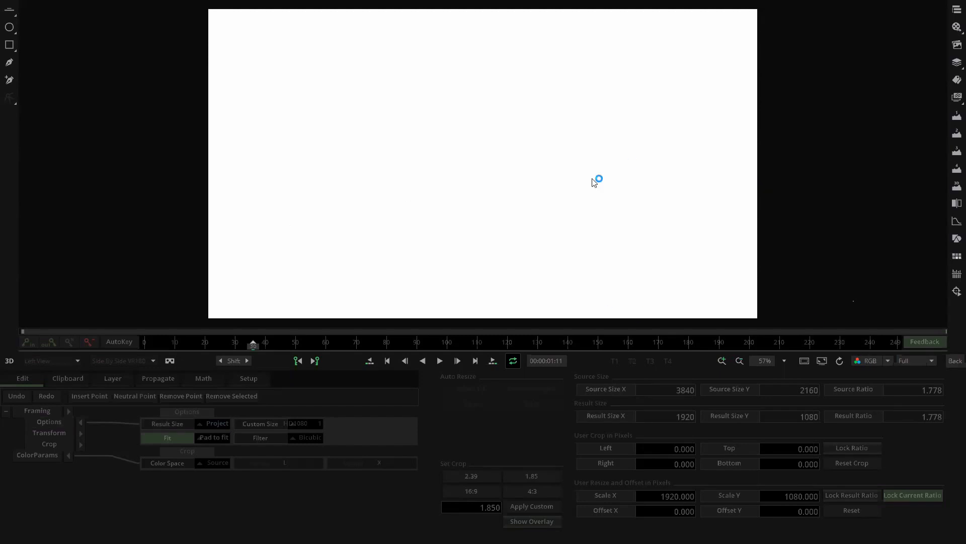
# - View the title's alpha channel, switch back to a colour channel view, and return to the timeline
pyautogui.click(876, 360)
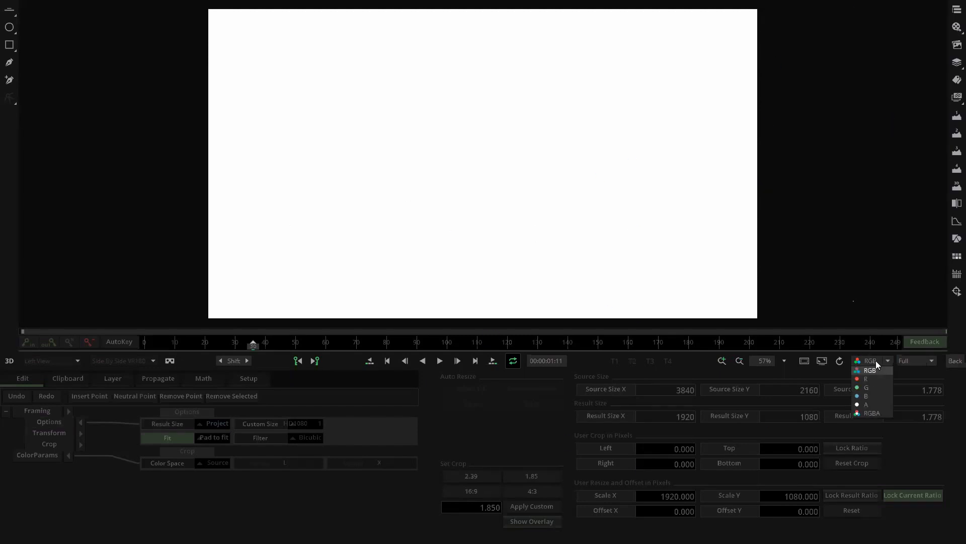
pyautogui.click(870, 403)
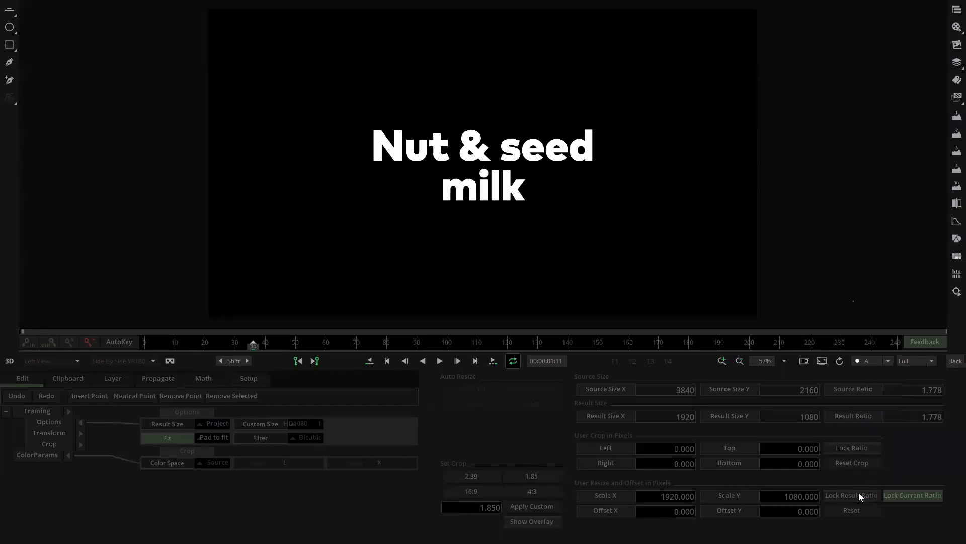
pyautogui.click(867, 362)
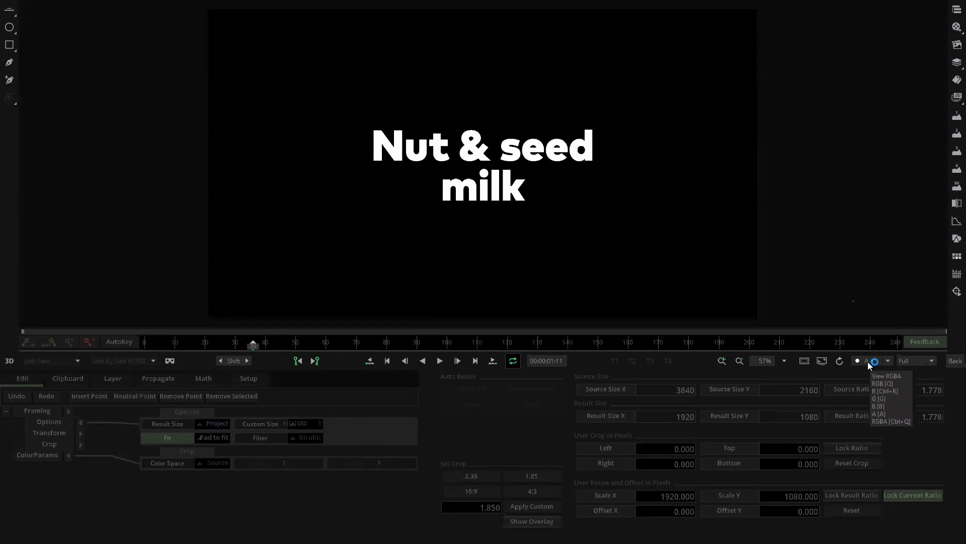
pyautogui.click(868, 361)
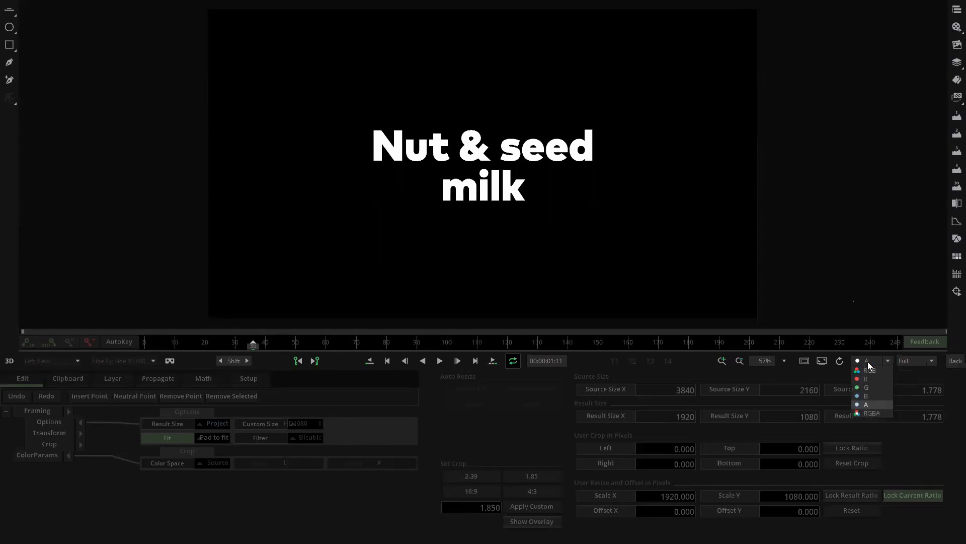
pyautogui.click(871, 378)
pyautogui.click(951, 359)
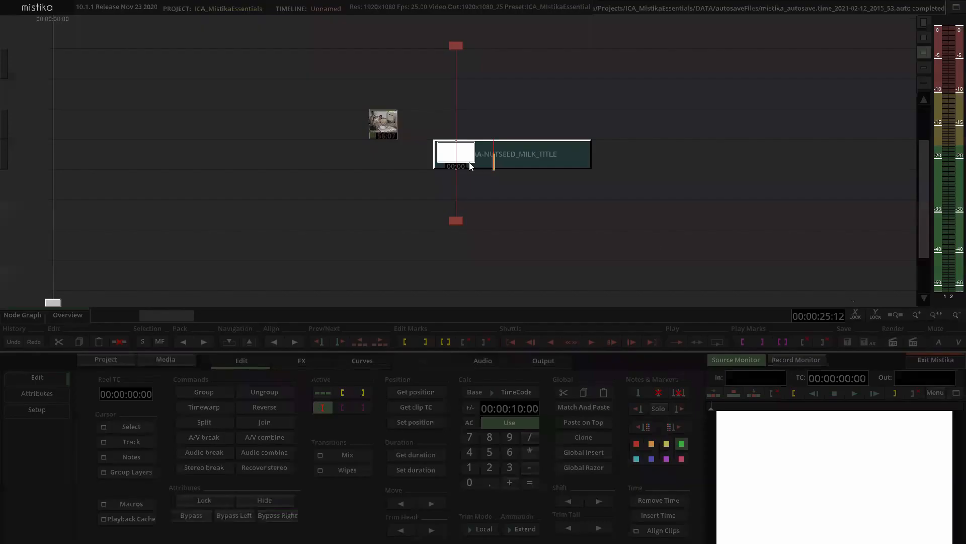
# - Move the DAA-NUTSEED_MILK_TITLE clip up one track, level with the single-frame kitchen clip, and deselect it
pyautogui.click(477, 104)
pyautogui.moveTo(487, 143); pyautogui.dragTo(488, 124)
pyautogui.scroll(-2, 526, 76)
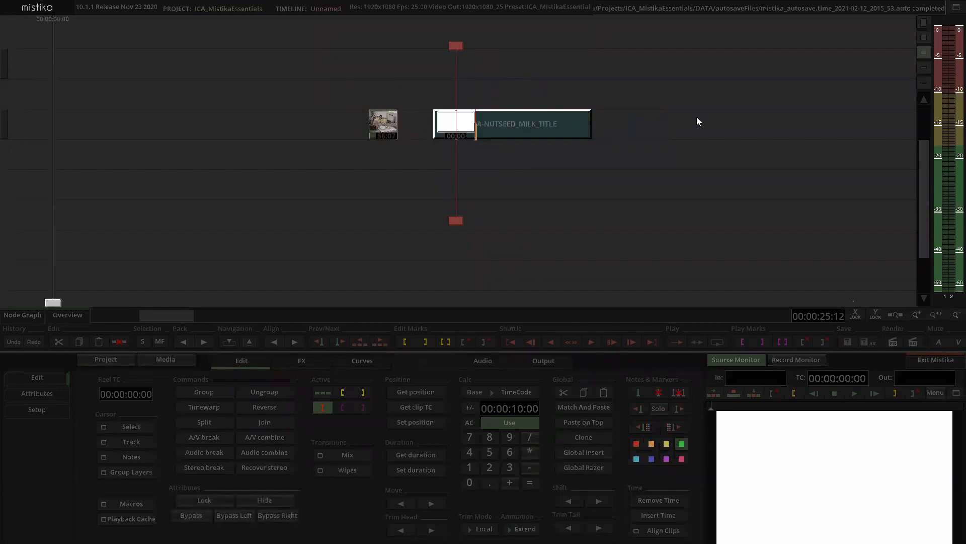
pyautogui.click(697, 122)
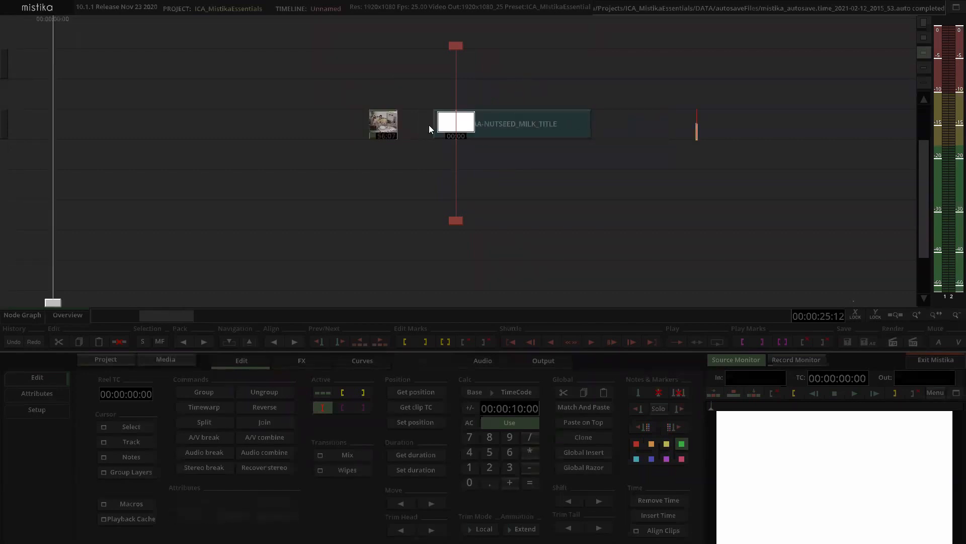
# - Open the title clip in the visual editor, show the storyboard strip, and step to the previous clip and back to the title
pyautogui.doubleClick(504, 120)
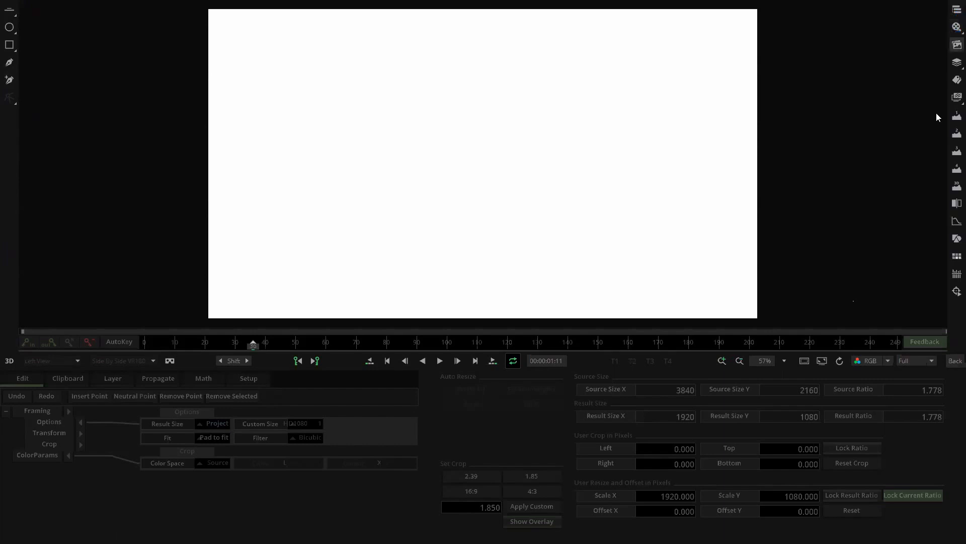
pyautogui.click(954, 23)
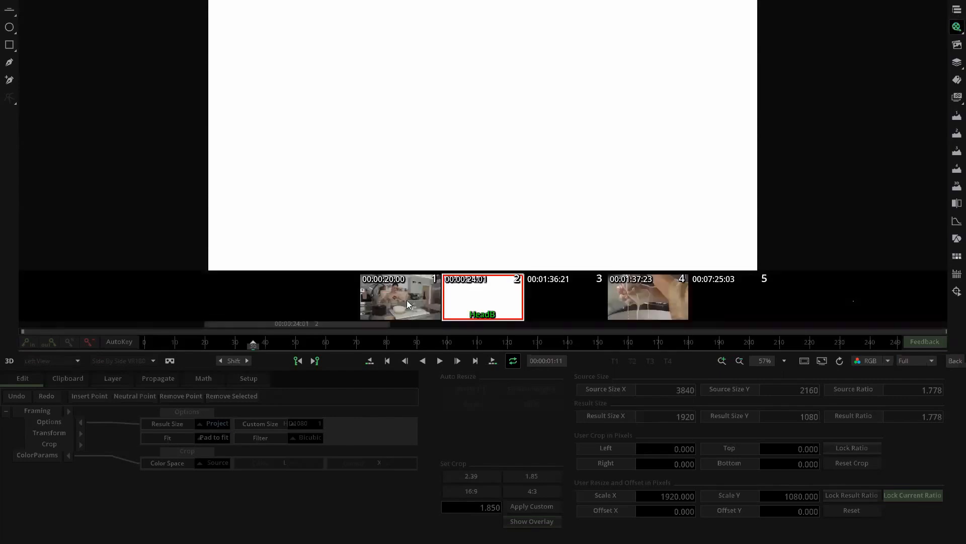
pyautogui.click(370, 361)
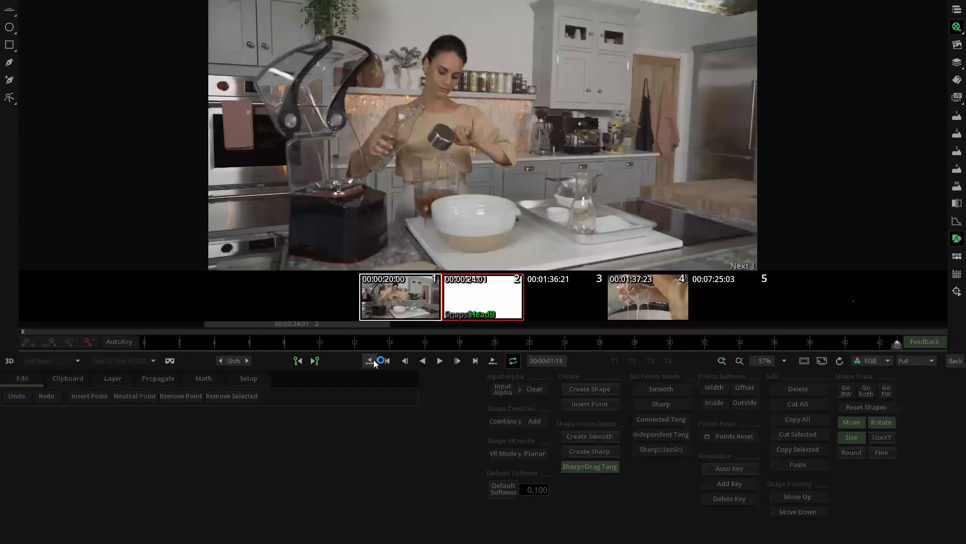
pyautogui.click(491, 361)
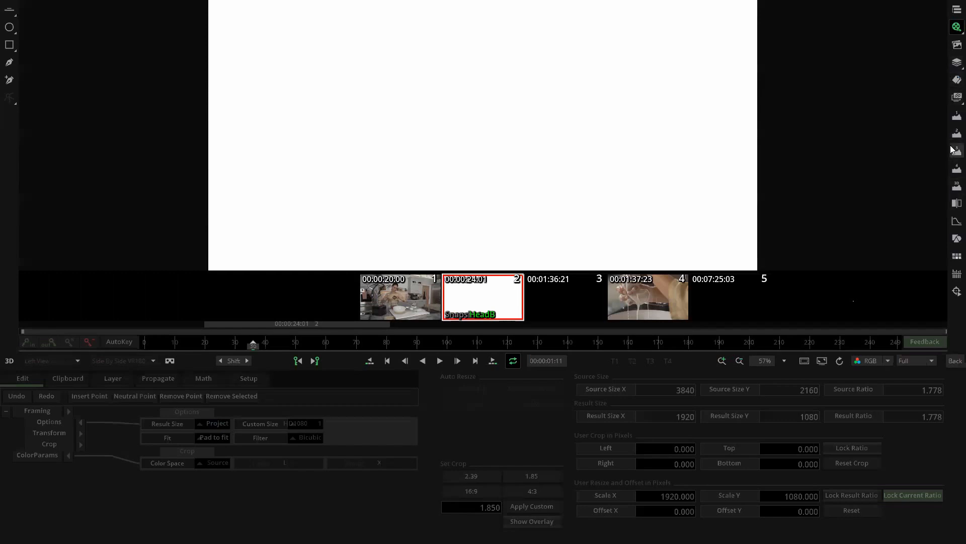
# - Show a video scope for the title and switch it to Histogram RGB and finally to Waveform RGB Overlap
pyautogui.click(953, 119)
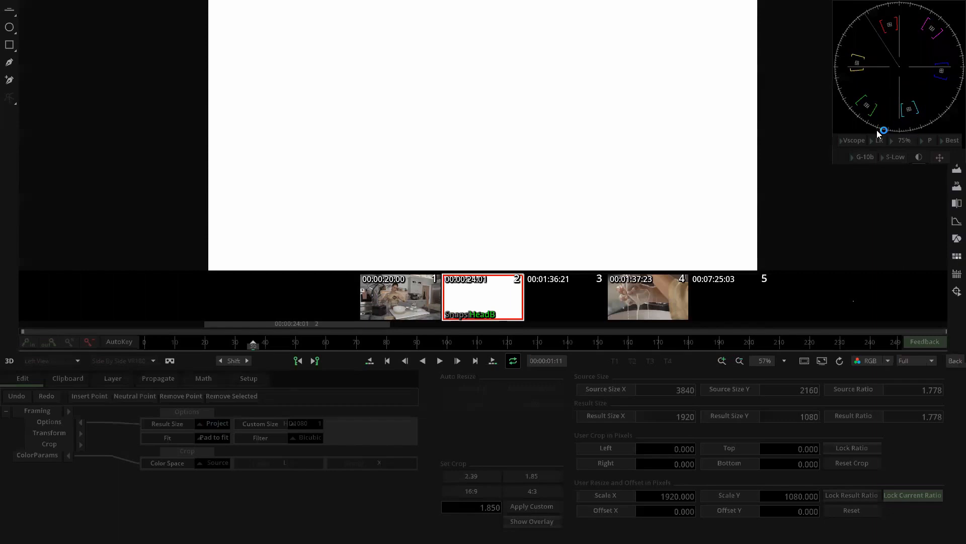
pyautogui.click(856, 139)
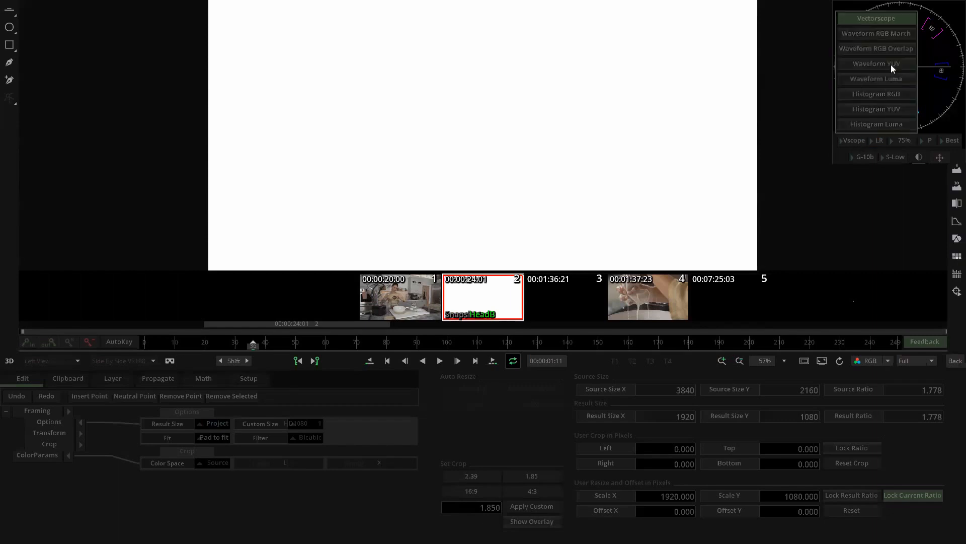
pyautogui.click(896, 92)
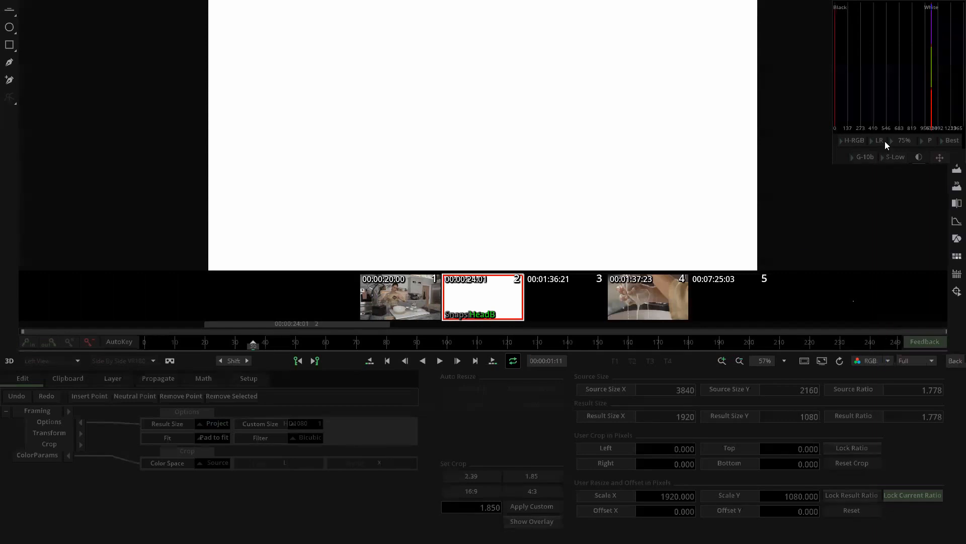
pyautogui.click(857, 141)
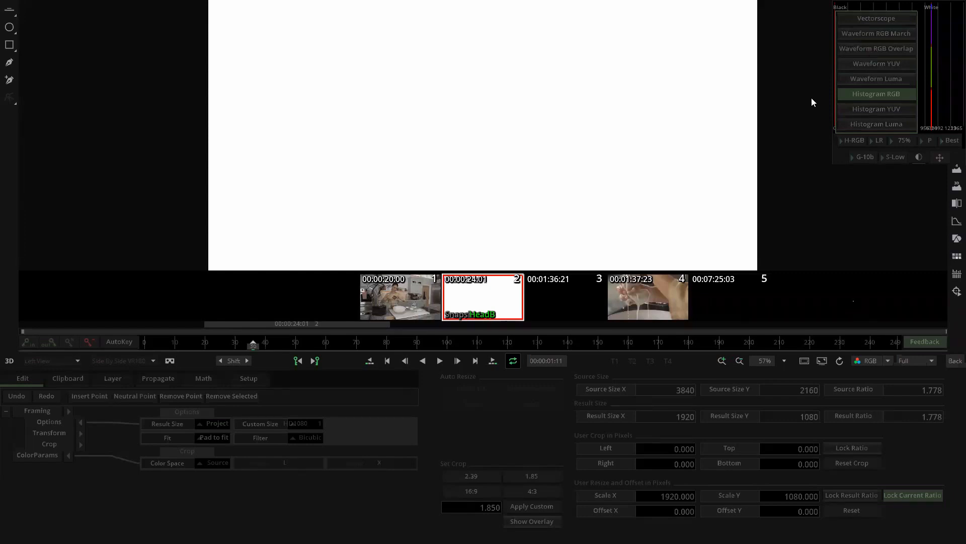
pyautogui.click(876, 48)
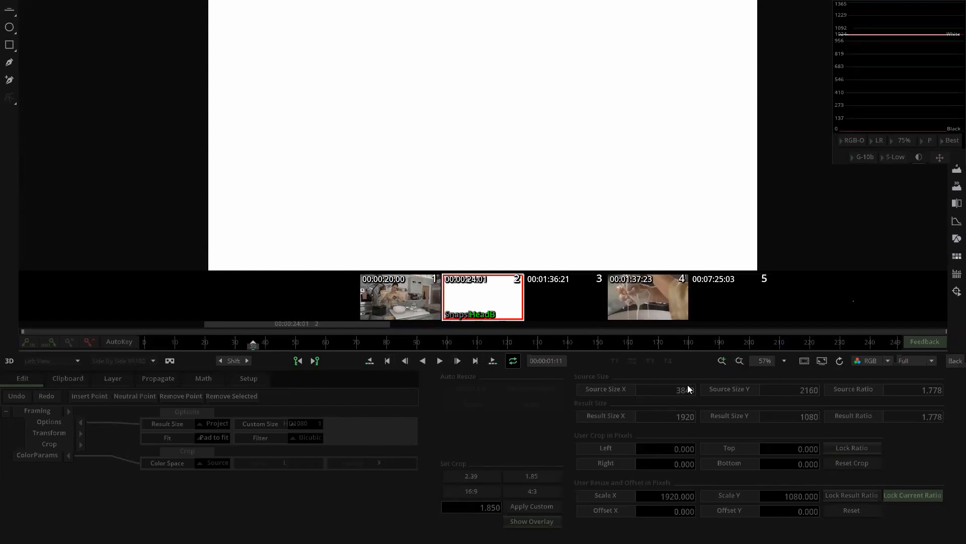
# - Switch the viewer to the title's alpha channel (A)
pyautogui.click(875, 361)
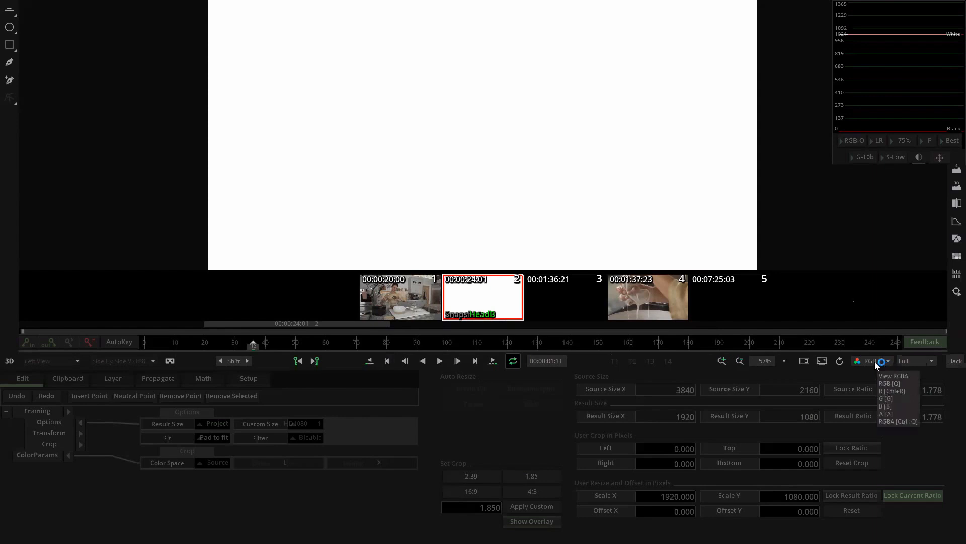
pyautogui.click(878, 363)
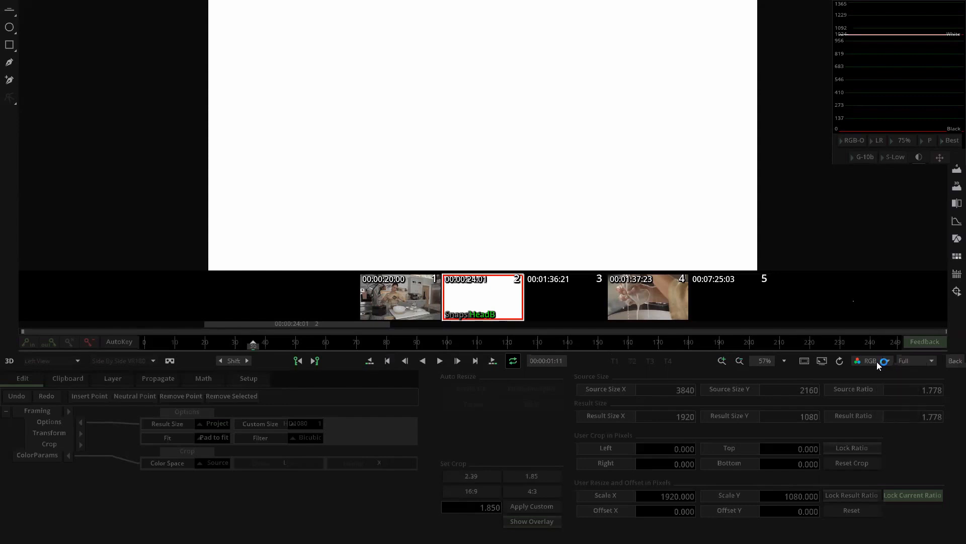
pyautogui.click(874, 360)
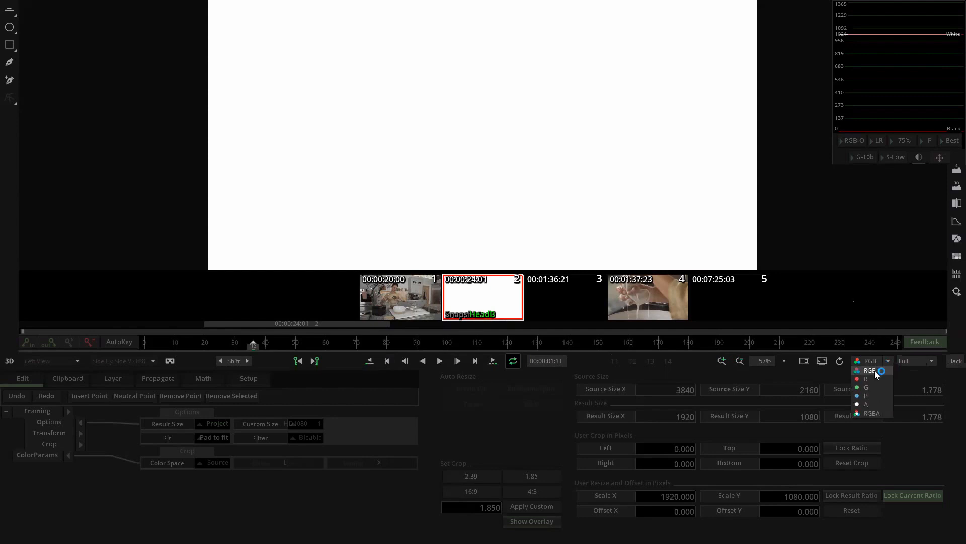
pyautogui.click(874, 403)
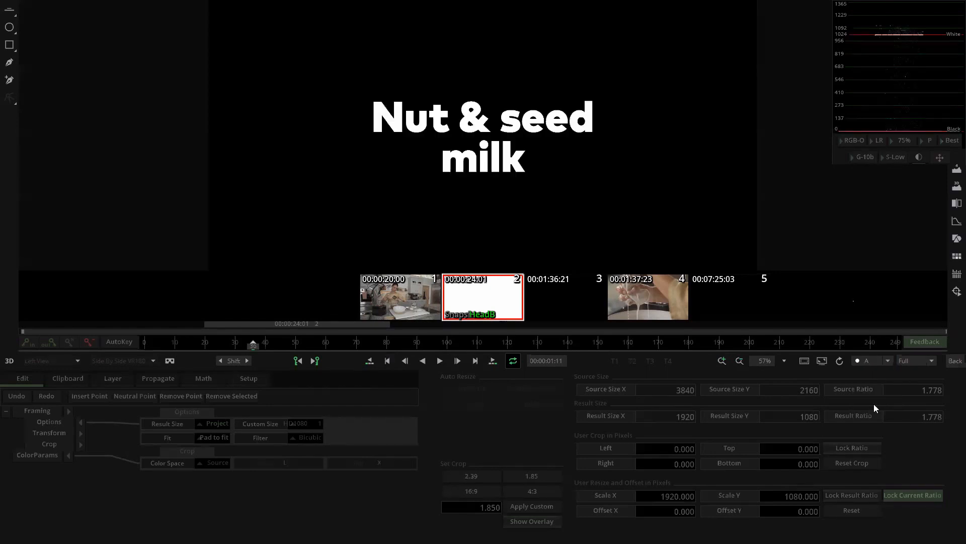
# - View the title in RGBA, switch the viewer back to RGB, and return to the timeline
pyautogui.click(864, 361)
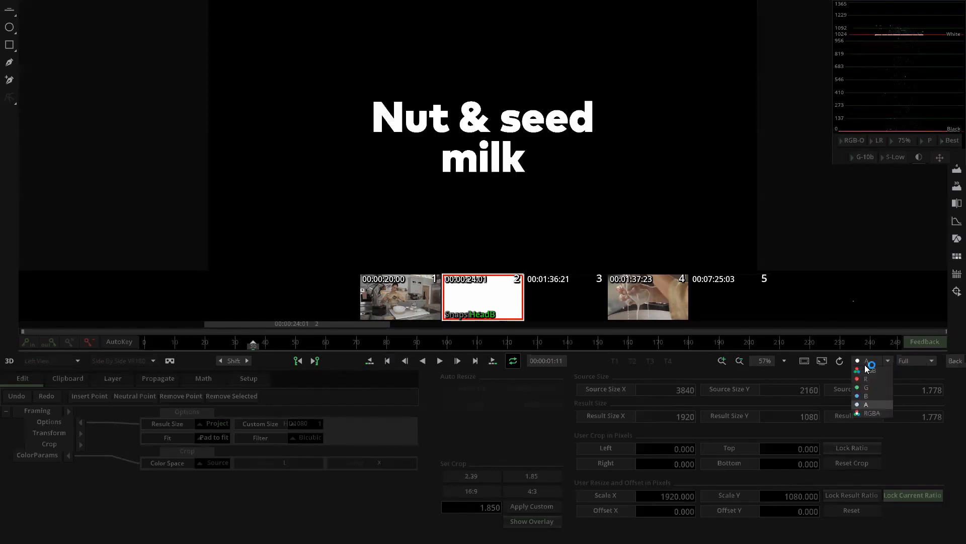
pyautogui.click(879, 414)
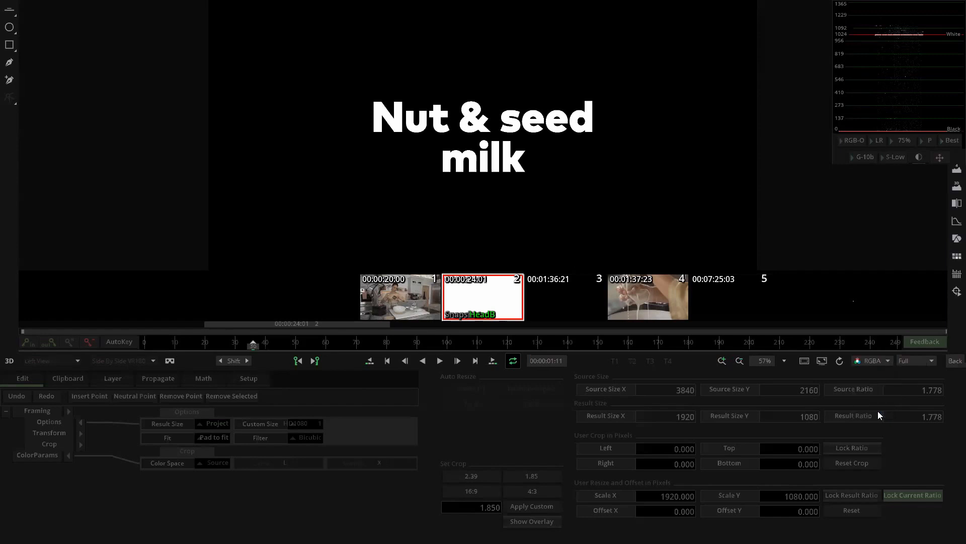
pyautogui.click(872, 360)
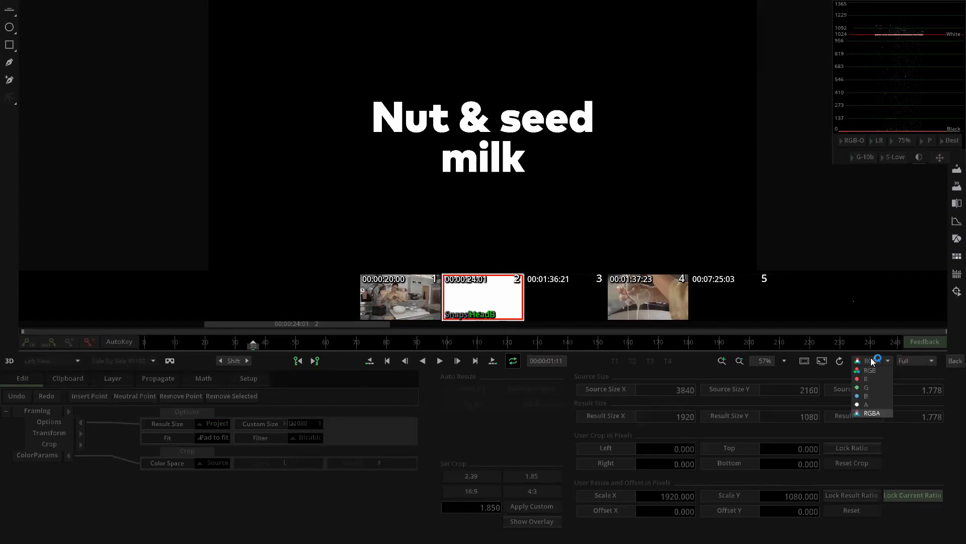
pyautogui.click(873, 370)
pyautogui.click(952, 361)
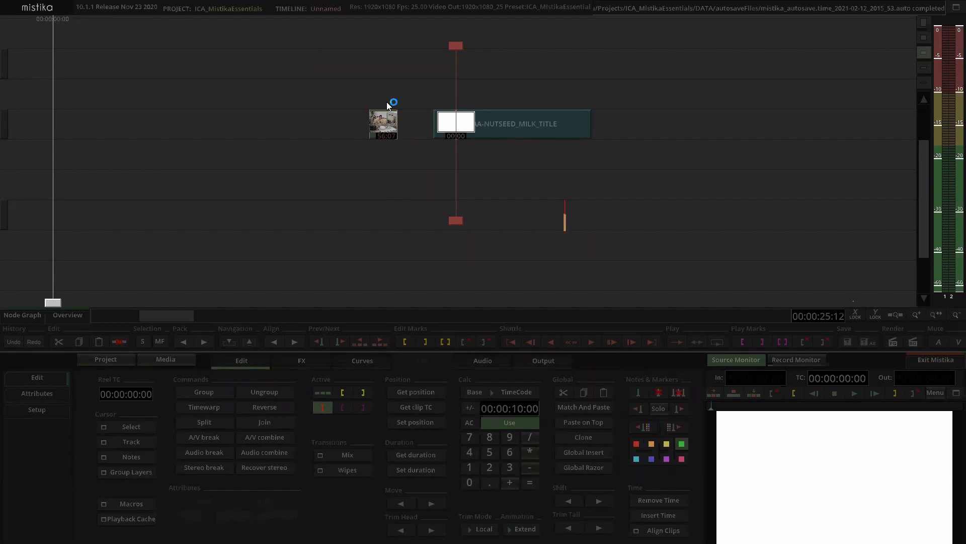
# - Delete the single-frame kitchen clip in front of the title clip from the timeline
pyautogui.click(388, 118)
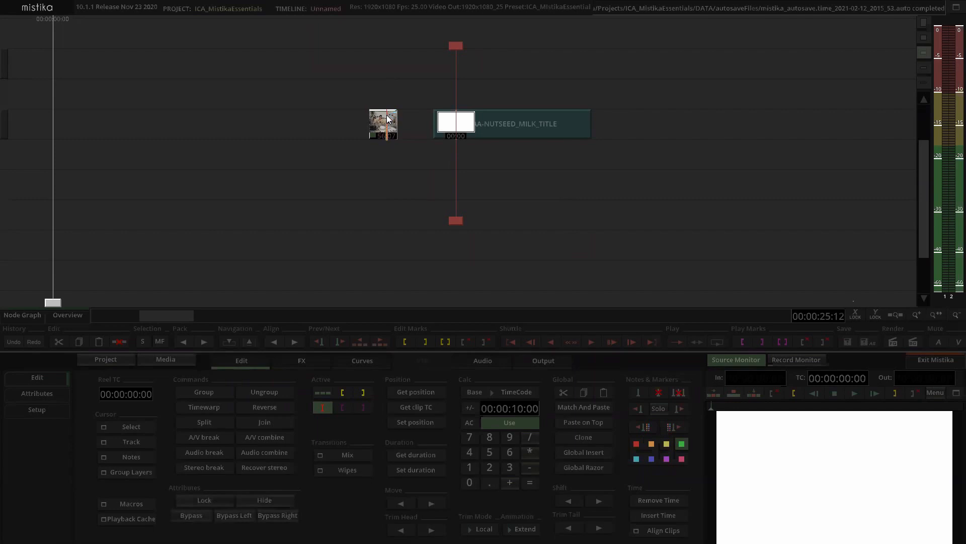
pyautogui.click(418, 77)
pyautogui.click(388, 125)
pyautogui.click(433, 93)
pyautogui.click(392, 117)
pyautogui.press('Delete')
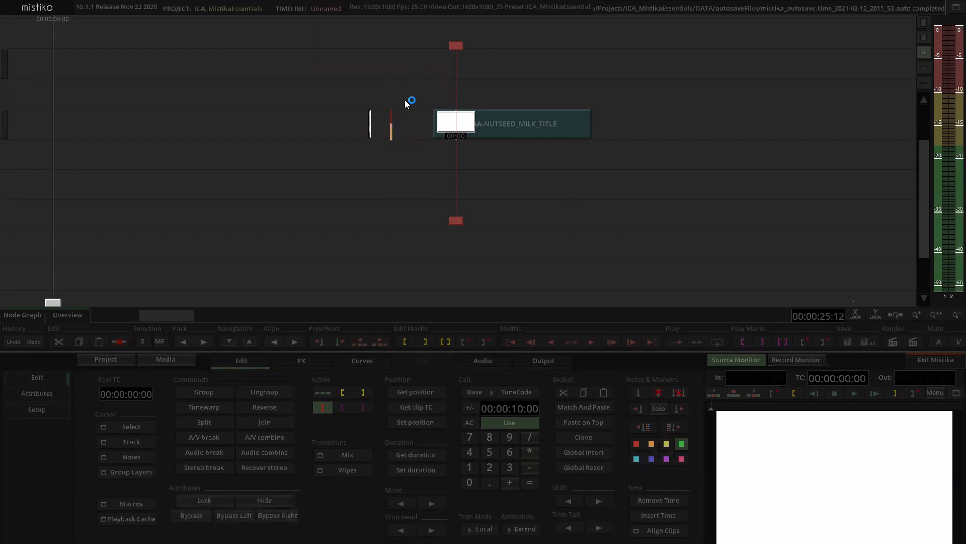
pyautogui.click(395, 144)
pyautogui.click(366, 125)
pyautogui.click(348, 96)
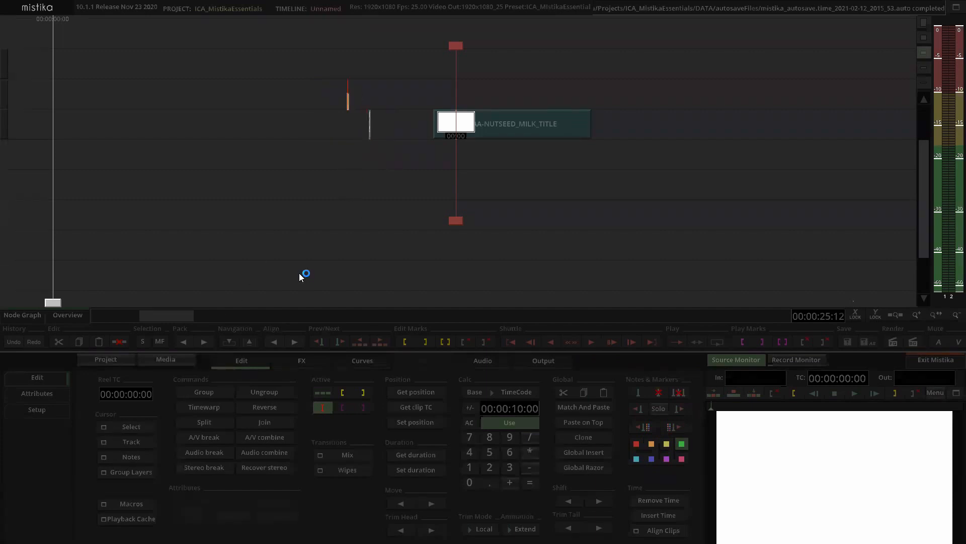
pyautogui.click(405, 155)
pyautogui.click(413, 188)
# - Browse the project media to 01_OCN\191014_AUREA\VIDEO\DAY 01\CHOCO_DAY 01A_FRONTAL
pyautogui.click(173, 360)
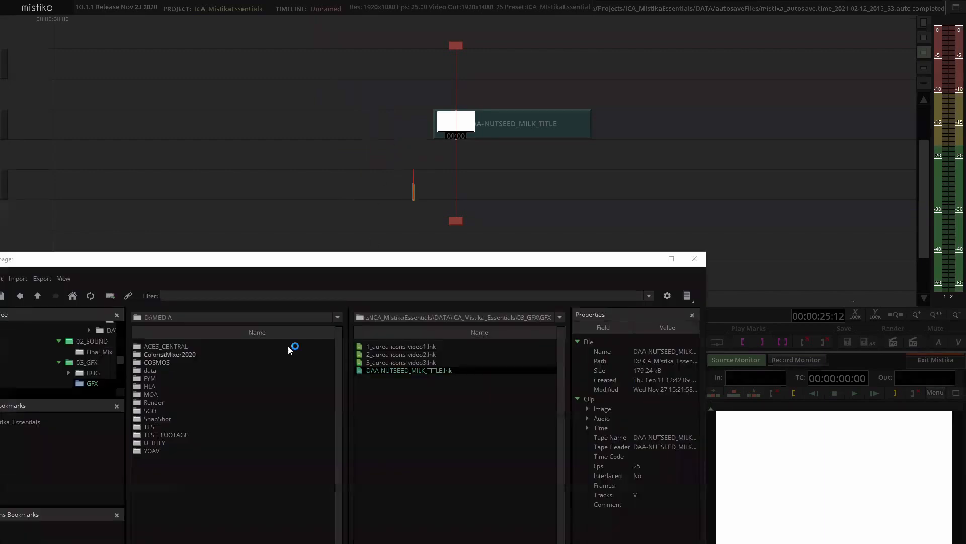
pyautogui.click(37, 296)
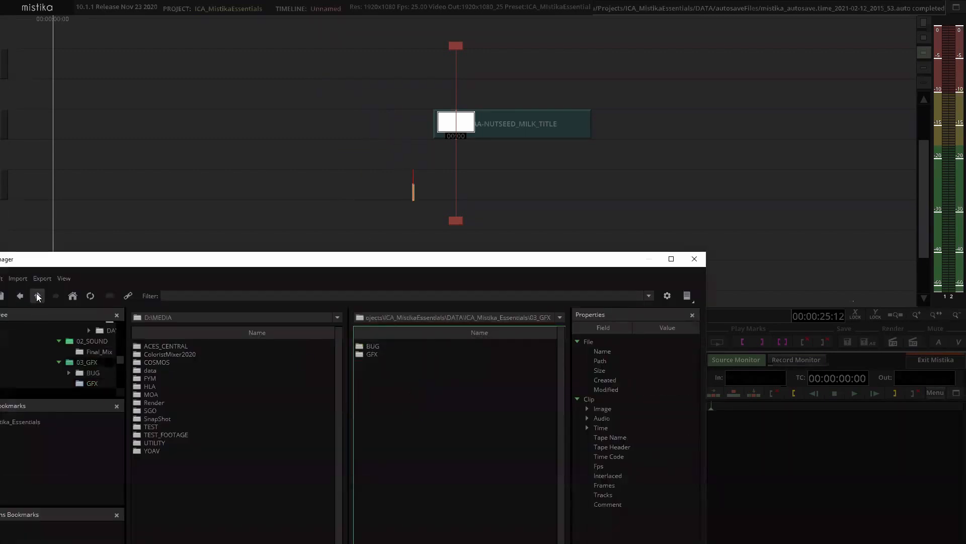
pyautogui.click(37, 296)
pyautogui.doubleClick(382, 355)
pyautogui.doubleClick(389, 345)
pyautogui.doubleClick(387, 345)
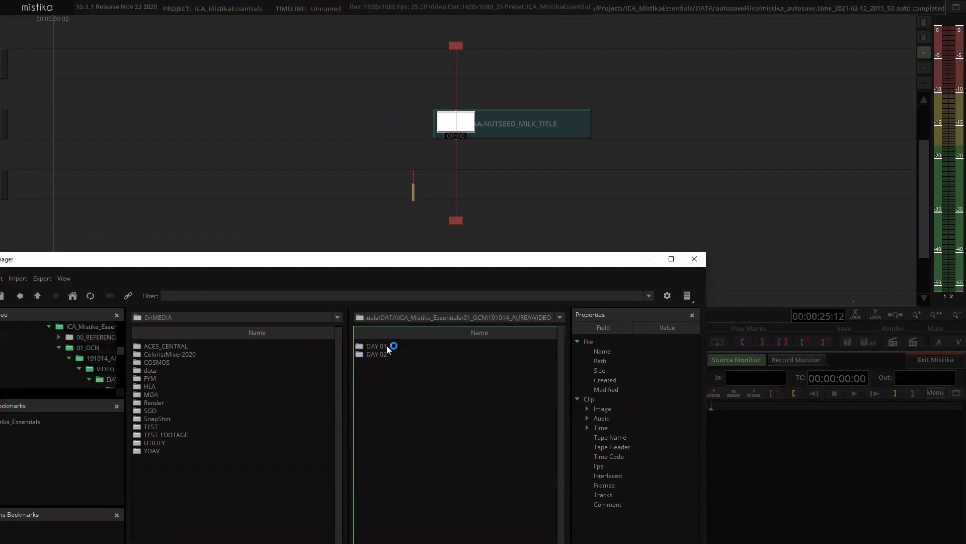
pyautogui.doubleClick(388, 344)
pyautogui.doubleClick(431, 361)
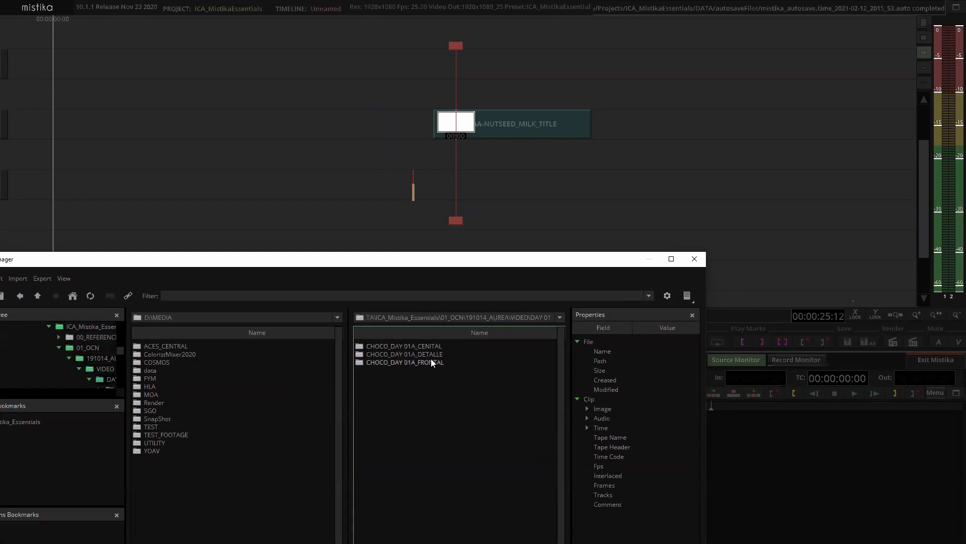
# - Place the Capture0011 clip on the timeline below the title clip and close the media manager
pyautogui.click(401, 347)
pyautogui.click(403, 354)
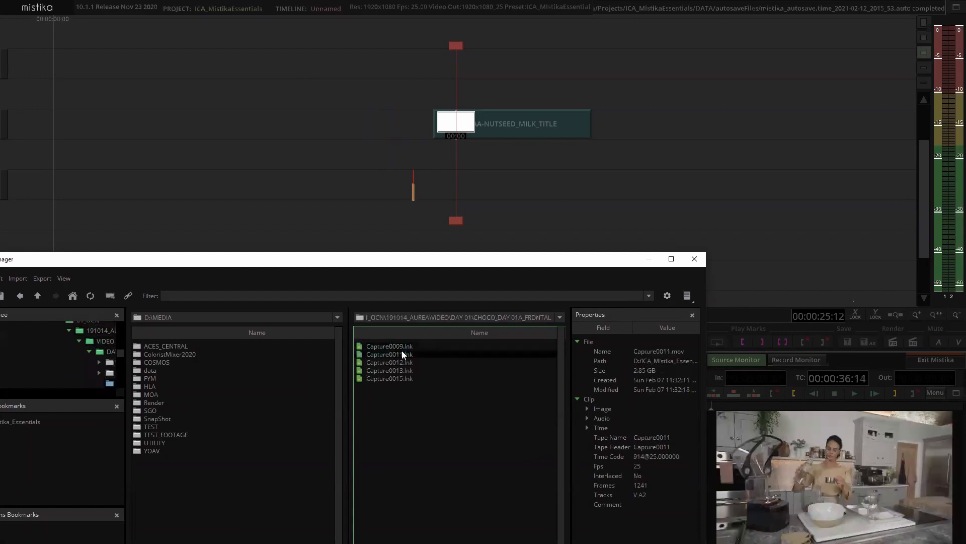
pyautogui.click(473, 171)
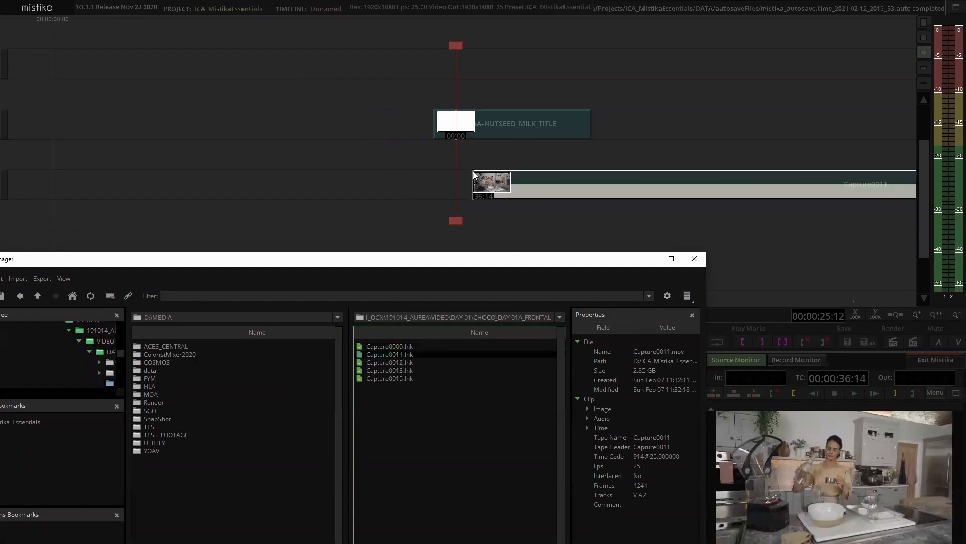
pyautogui.scroll(-5, 529, 188)
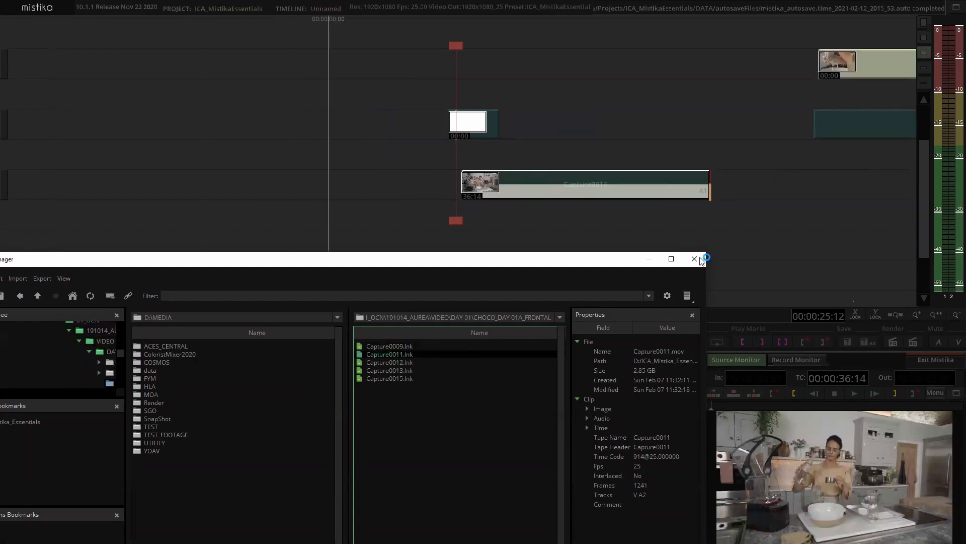
pyautogui.click(696, 258)
# - Set the duration of the Capture0011 clip to 00:00:10:00, then deselect it
pyautogui.click(525, 121)
pyautogui.scroll(3, 486, 181)
pyautogui.click(500, 178)
pyautogui.click(501, 120)
pyautogui.click(533, 180)
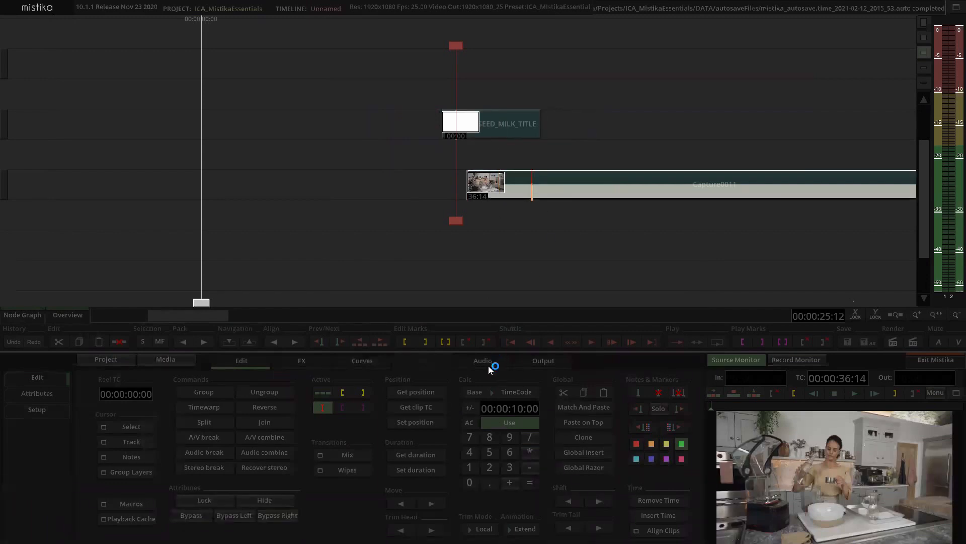
pyautogui.click(416, 469)
pyautogui.click(606, 80)
# - Select the title and Capture0011 clips together and align them at their start
pyautogui.click(513, 182)
pyautogui.click(372, 214)
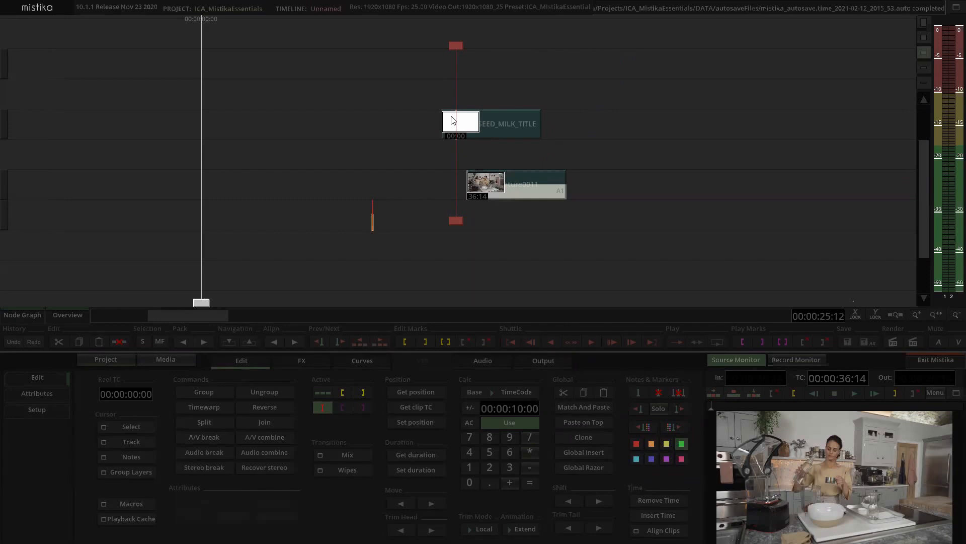
pyautogui.moveTo(381, 79); pyautogui.dragTo(619, 224)
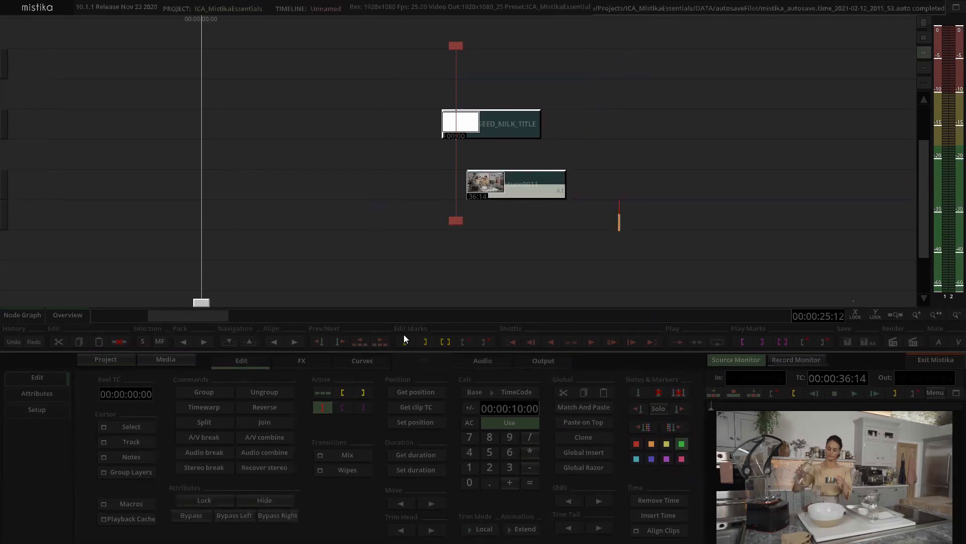
pyautogui.click(275, 341)
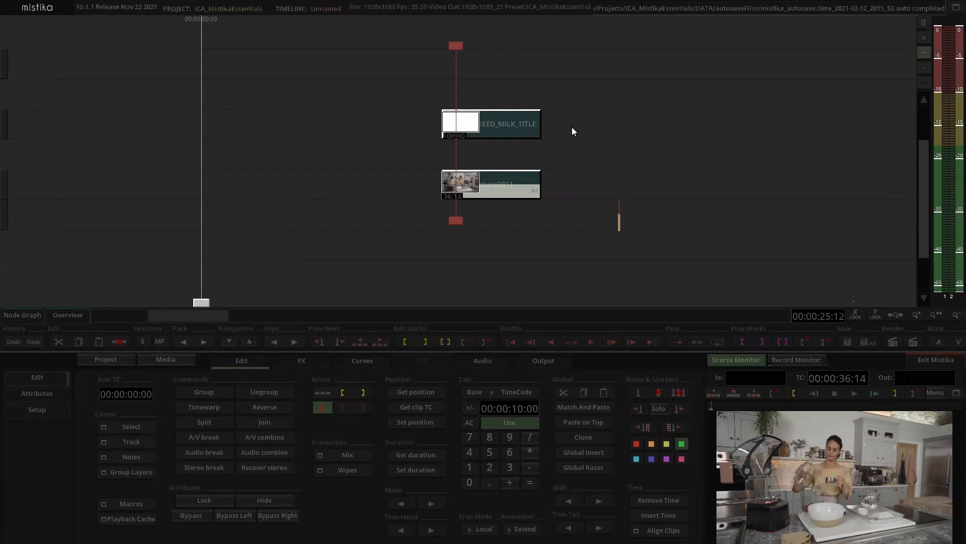
# - Move the timeline position to the start of the aligned clips and select only the Capture0011 clip
pyautogui.moveTo(456, 90); pyautogui.dragTo(492, 77)
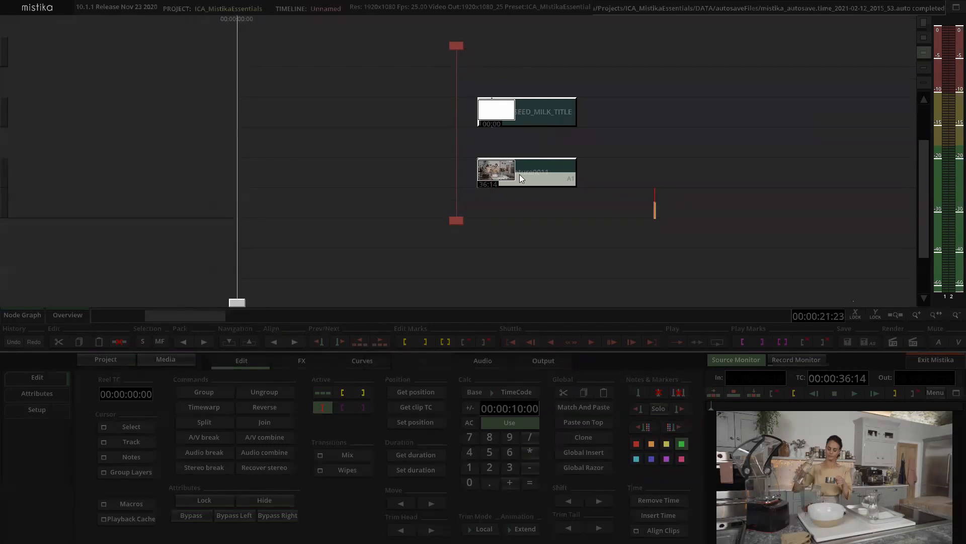
pyautogui.press('pagedown')
pyautogui.click(512, 59)
pyautogui.click(521, 166)
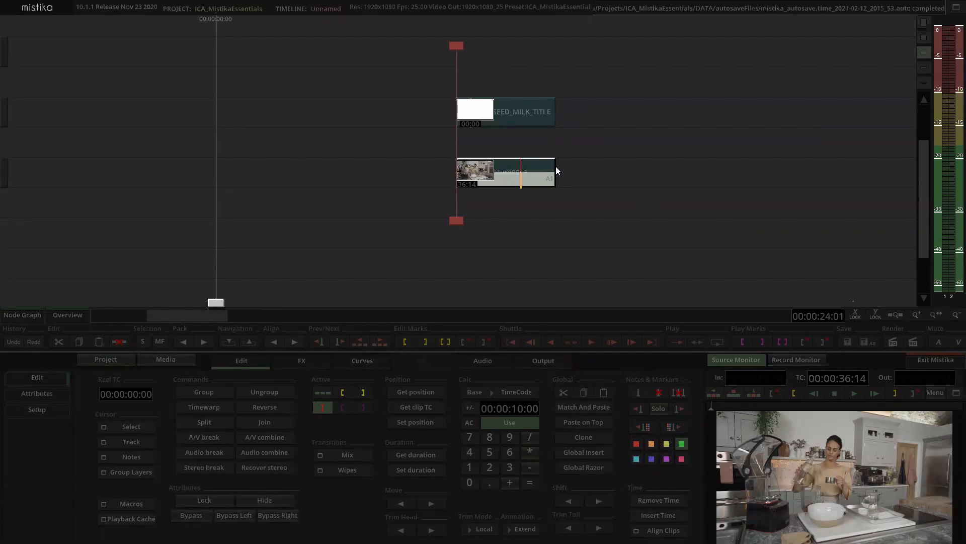
# - Offset the title and Capture0011 clips from each other, align both at their end, and deselect them
pyautogui.click(534, 172)
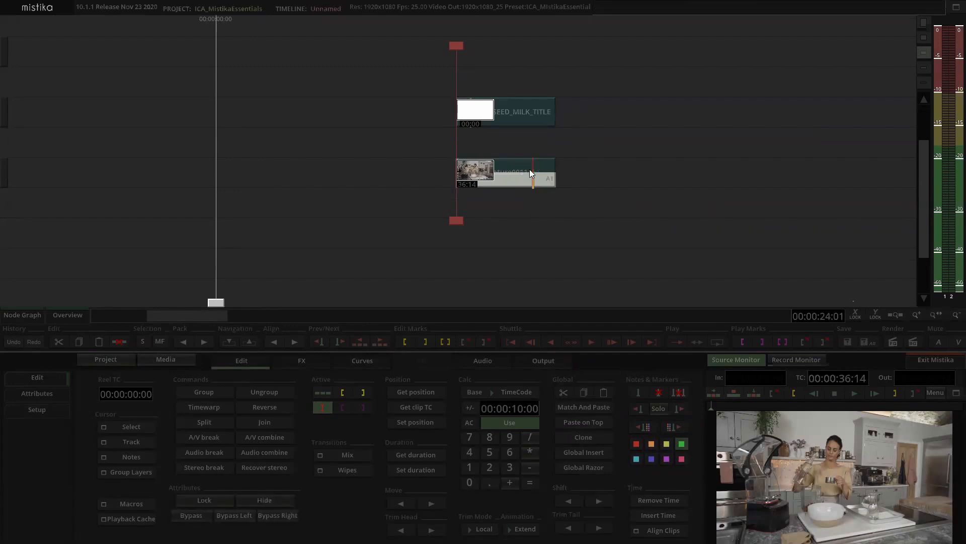
pyautogui.press('pageup')
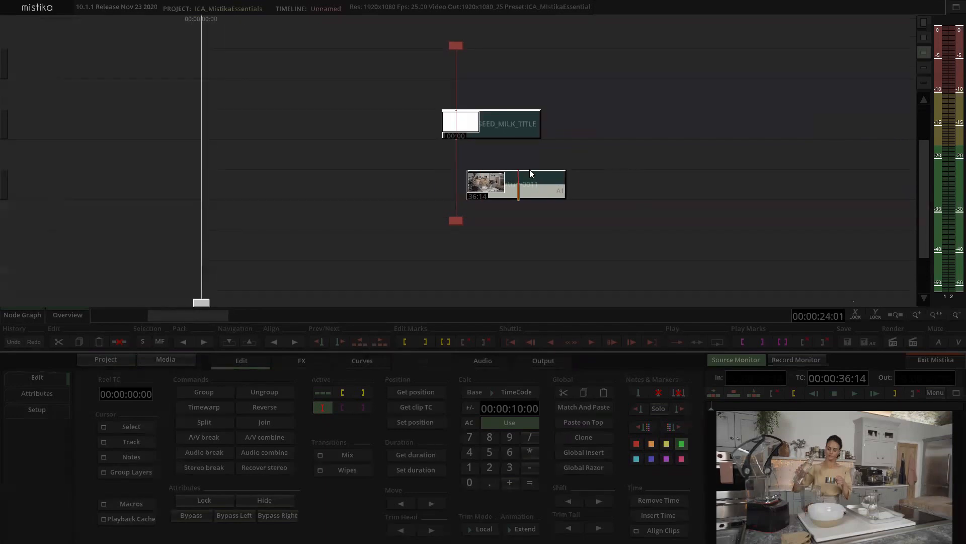
pyautogui.click(620, 127)
pyautogui.moveTo(577, 233); pyautogui.dragTo(590, 245)
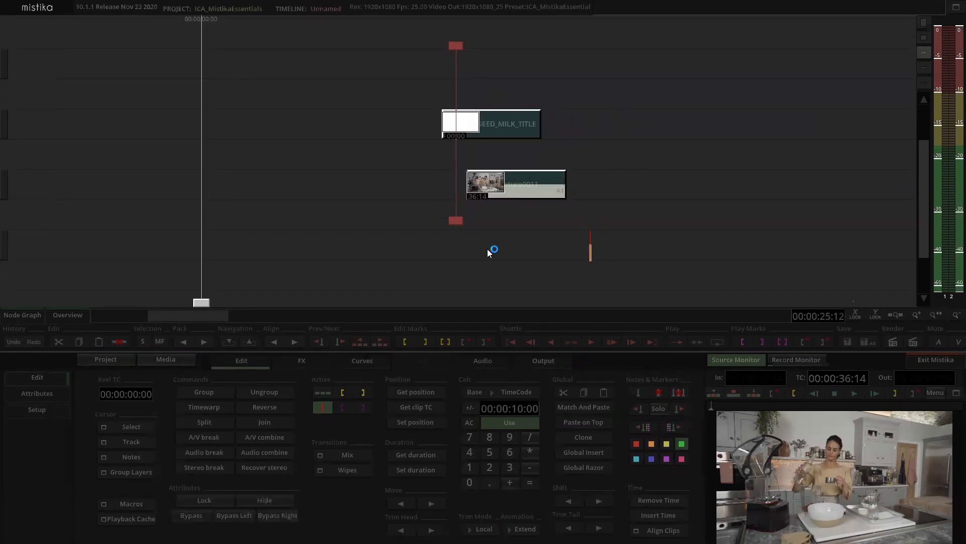
pyautogui.click(293, 342)
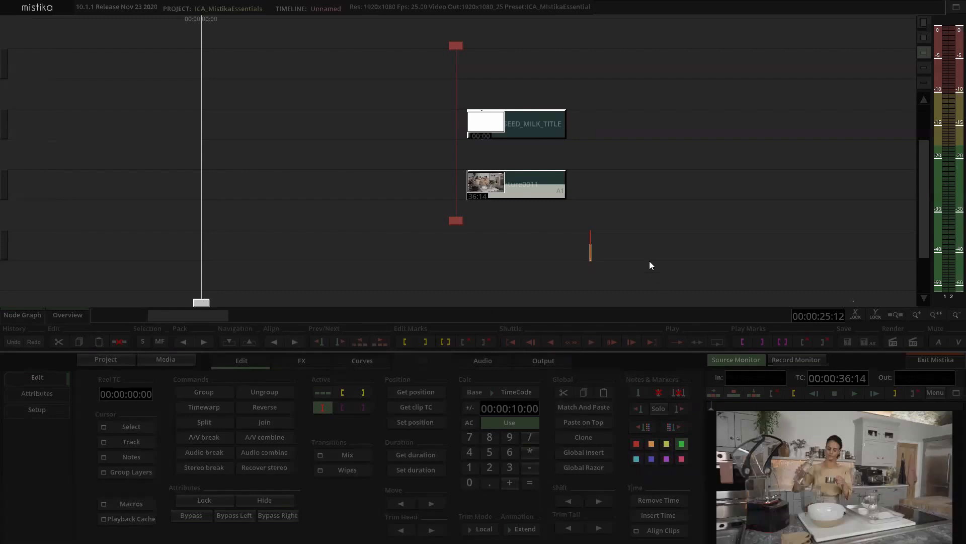
pyautogui.moveTo(676, 197); pyautogui.dragTo(659, 193)
pyautogui.scroll(2, 546, 179)
pyautogui.click(525, 67)
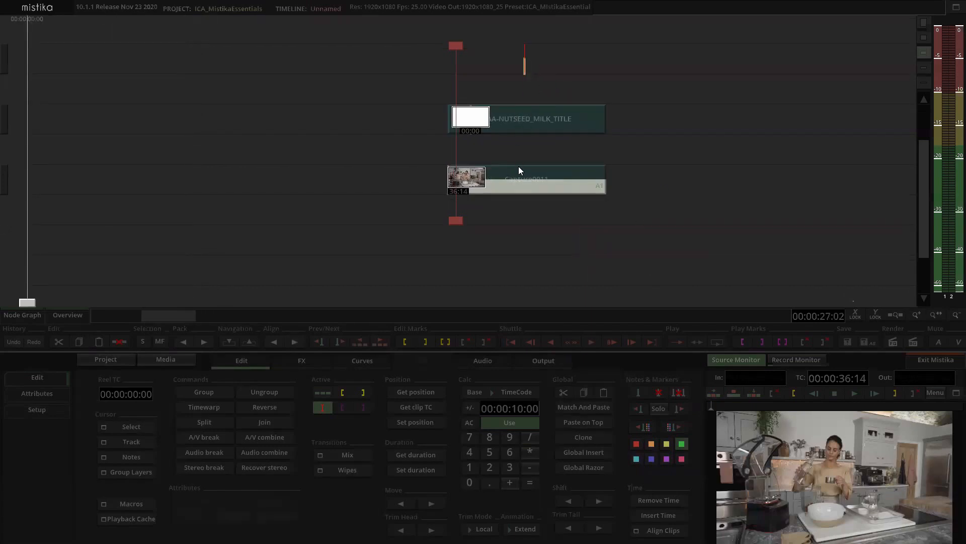
# - Move the Capture0011 clip above the title, and lower the title one track to leave an empty track between them
pyautogui.moveTo(527, 181); pyautogui.dragTo(521, 88)
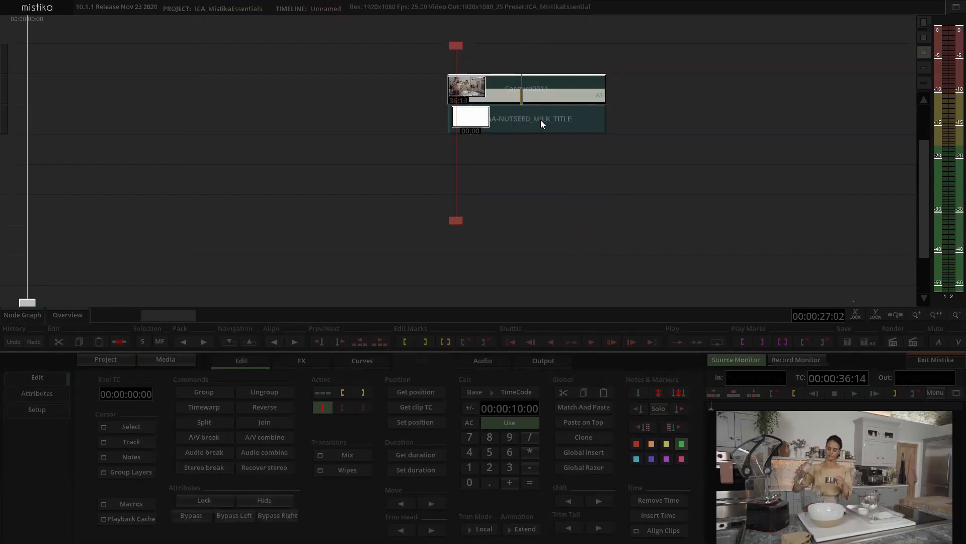
pyautogui.click(541, 119)
pyautogui.click(514, 67)
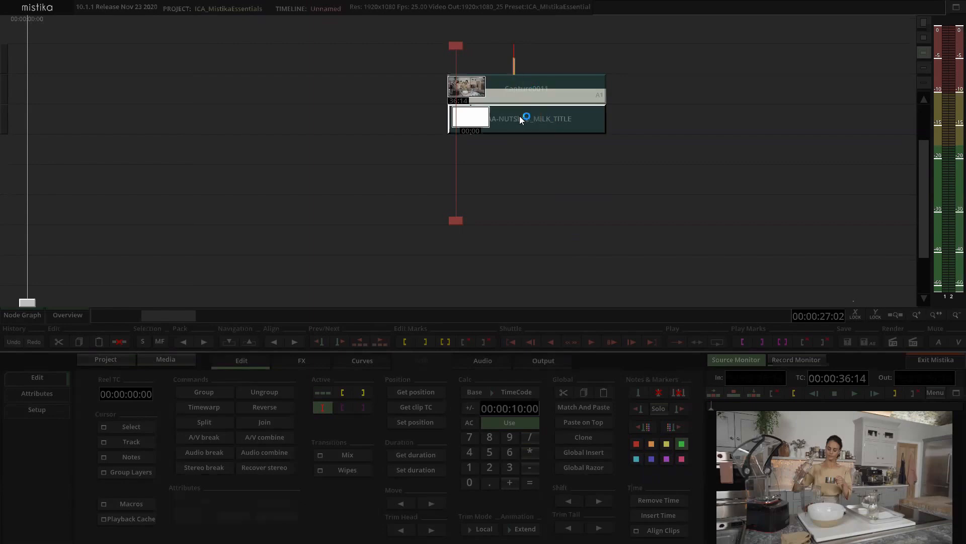
pyautogui.click(521, 116)
pyautogui.click(522, 121)
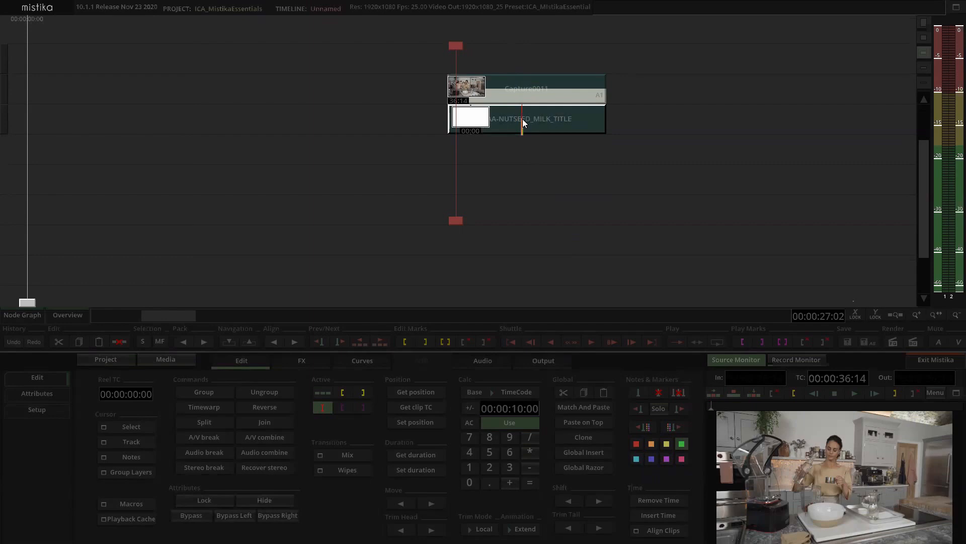
pyautogui.moveTo(524, 132); pyautogui.dragTo(528, 158)
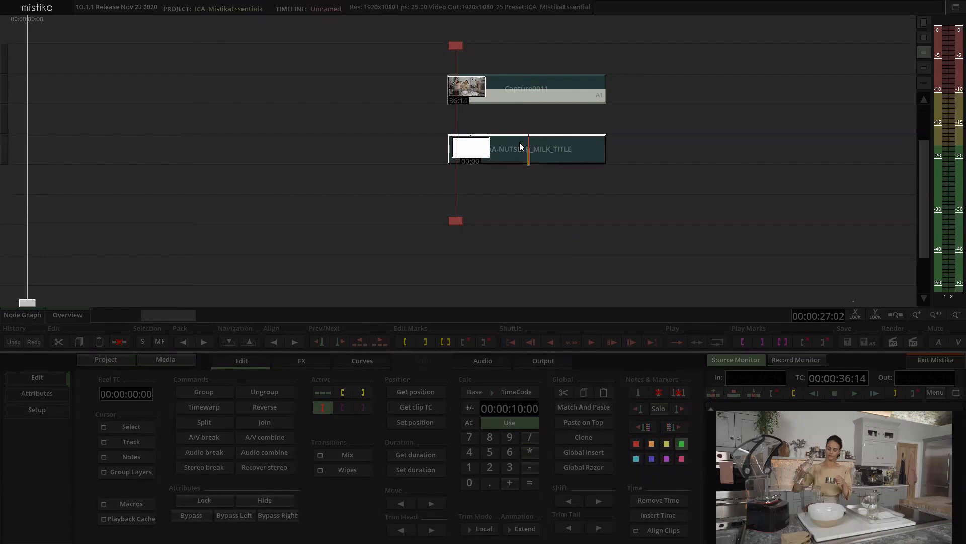
# - Add a Comp3D effect to the title clip and move it above the Capture0011 clip so it covers both
pyautogui.click(306, 358)
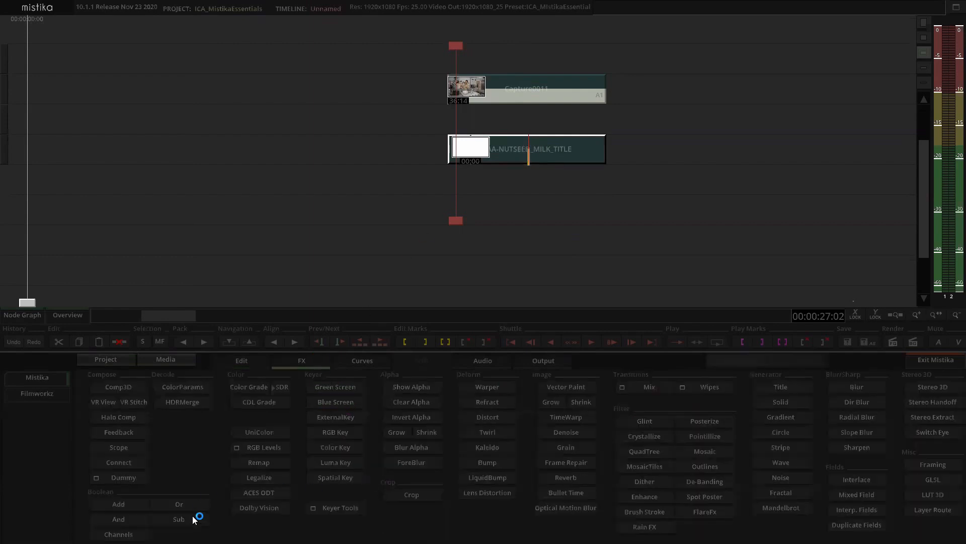
pyautogui.click(118, 386)
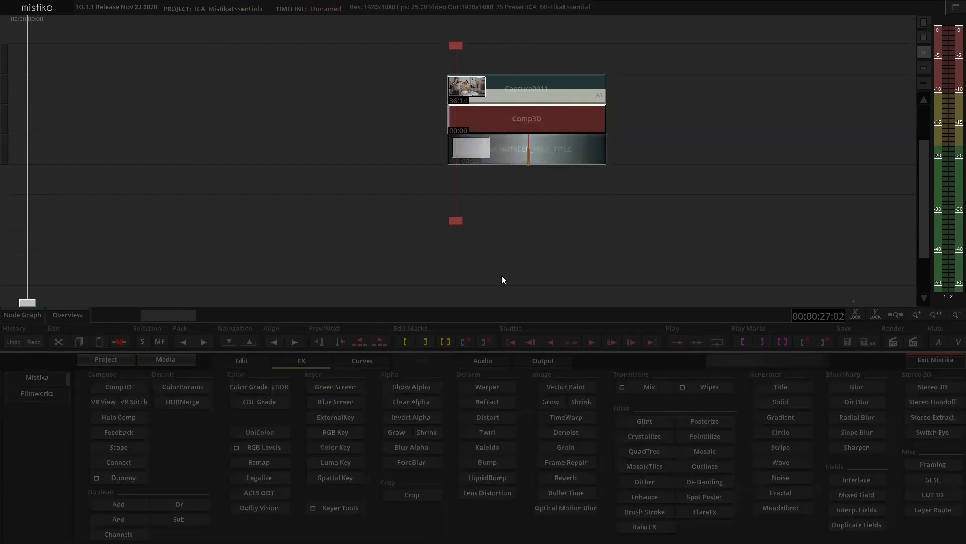
pyautogui.moveTo(529, 120); pyautogui.dragTo(537, 53)
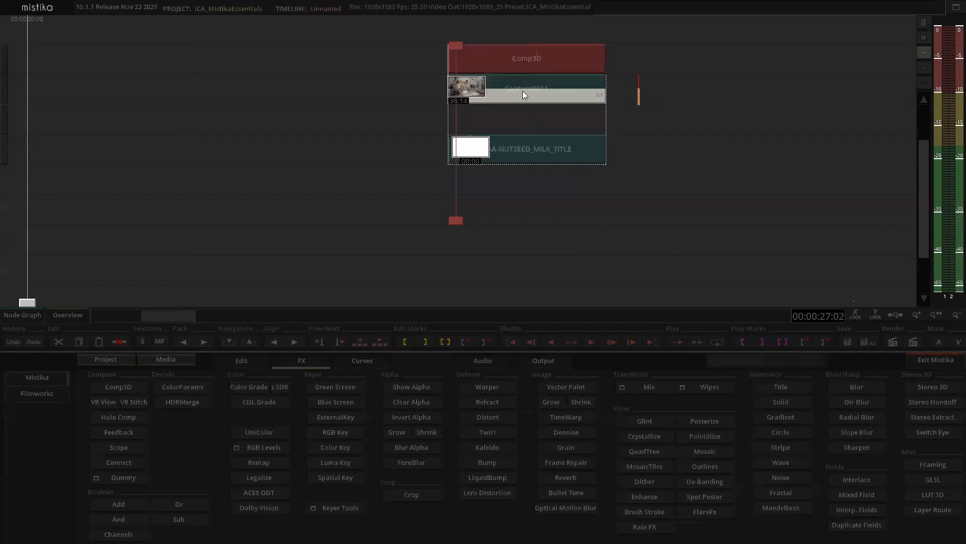
# - Open the Comp3D effect in the visual editor, move the waveform scope aside and show the effect's layer stack
pyautogui.click(532, 153)
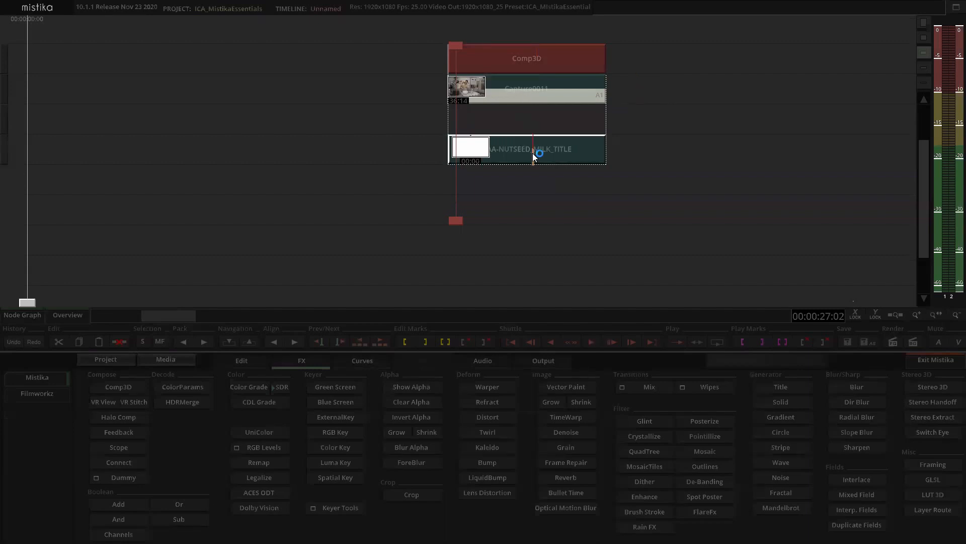
pyautogui.click(476, 60)
pyautogui.doubleClick(476, 60)
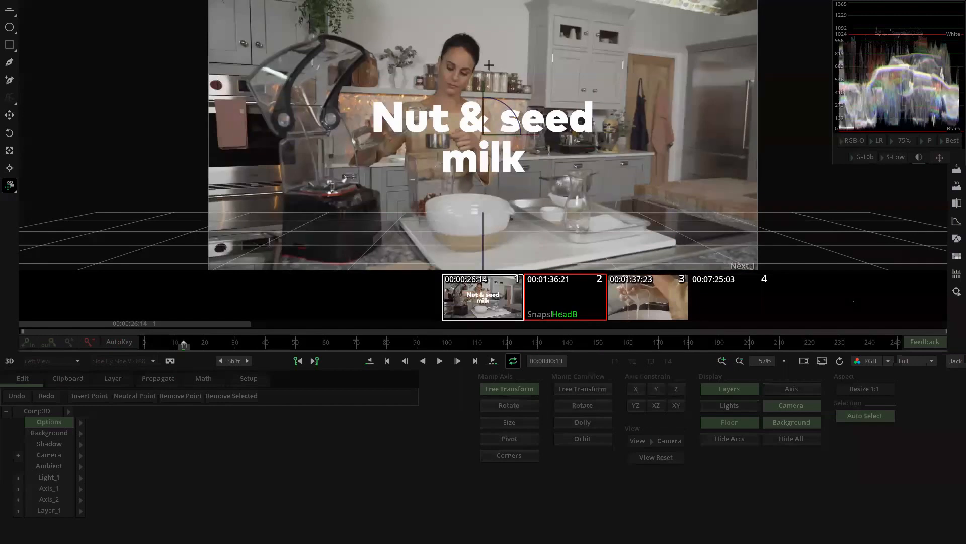
pyautogui.moveTo(935, 85); pyautogui.dragTo(878, 159)
pyautogui.click(957, 10)
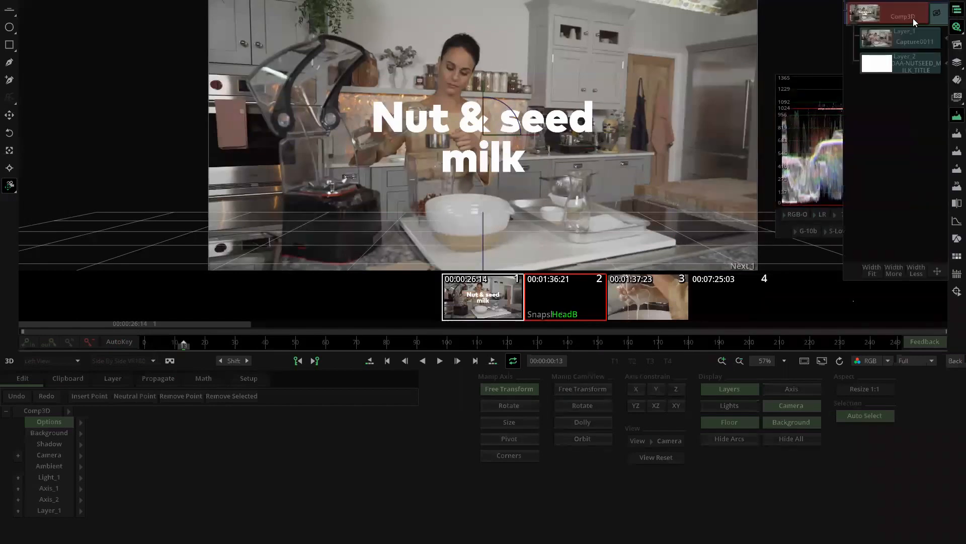
pyautogui.click(956, 10)
pyautogui.click(957, 10)
# - Hide the storyboard thumbnails below the composite and return to the timeline
pyautogui.moveTo(624, 139)
pyautogui.mouseDown()
pyautogui.moveTo(576, 133)
pyautogui.moveTo(626, 123)
pyautogui.mouseUp()
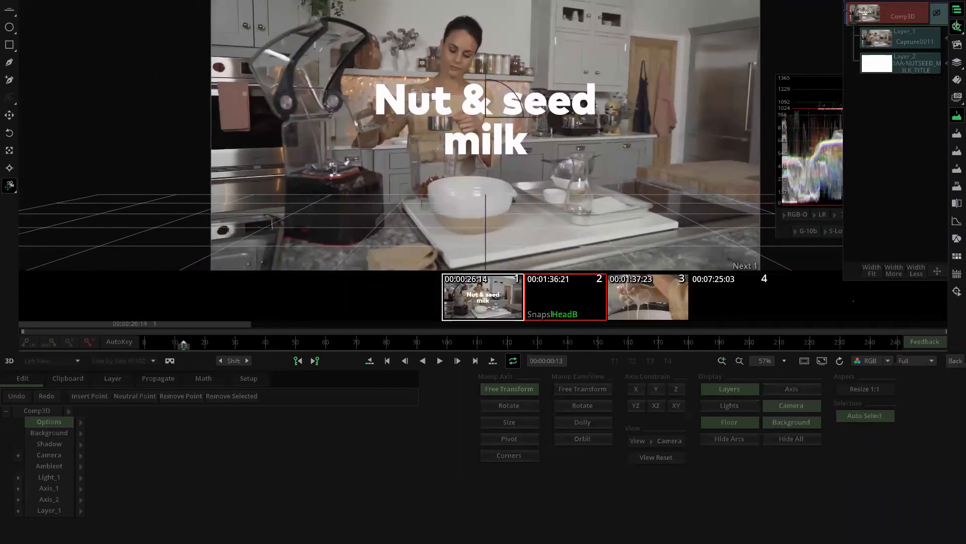
pyautogui.click(957, 27)
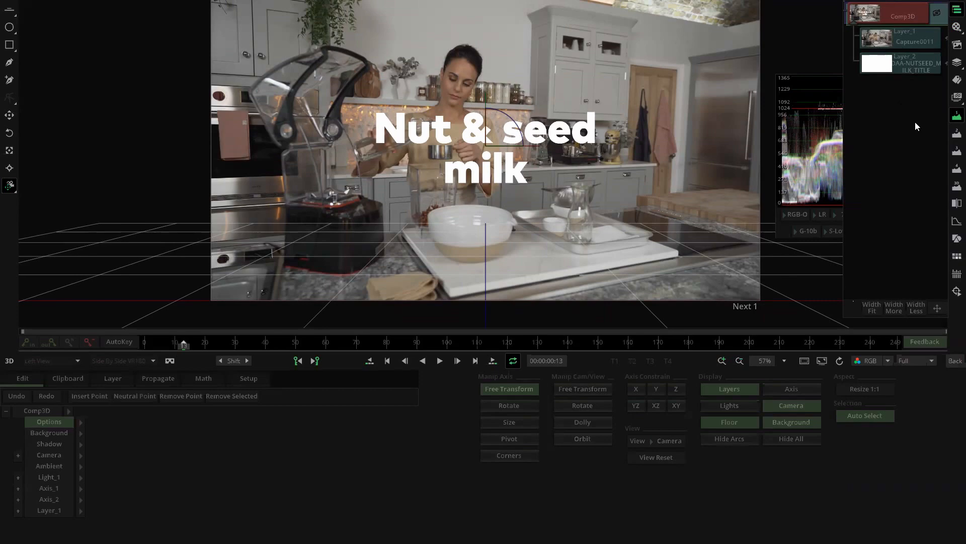
pyautogui.click(955, 361)
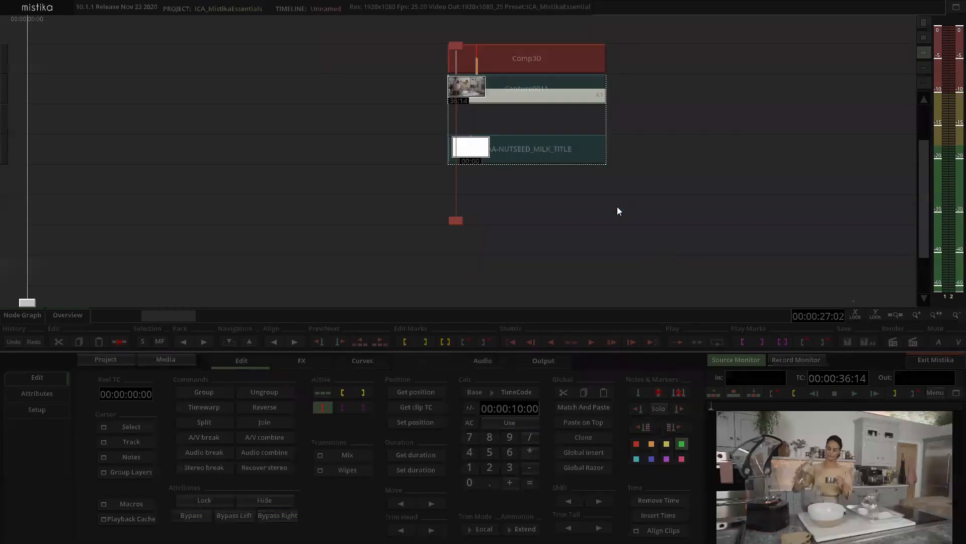
# - Add a Clear Alpha effect on top of the title clip
pyautogui.moveTo(531, 148)
pyautogui.mouseDown()
pyautogui.moveTo(533, 175)
pyautogui.moveTo(536, 152)
pyautogui.mouseUp()
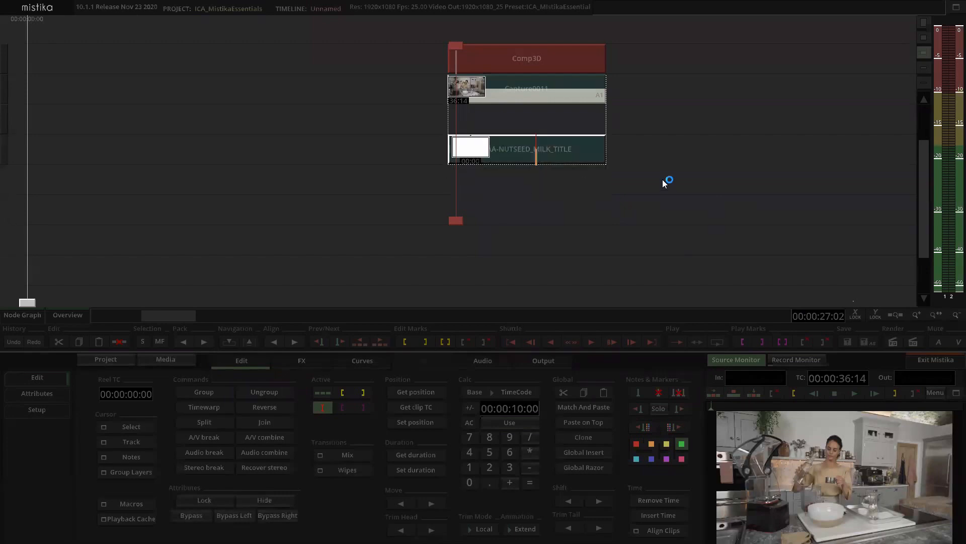
pyautogui.click(302, 360)
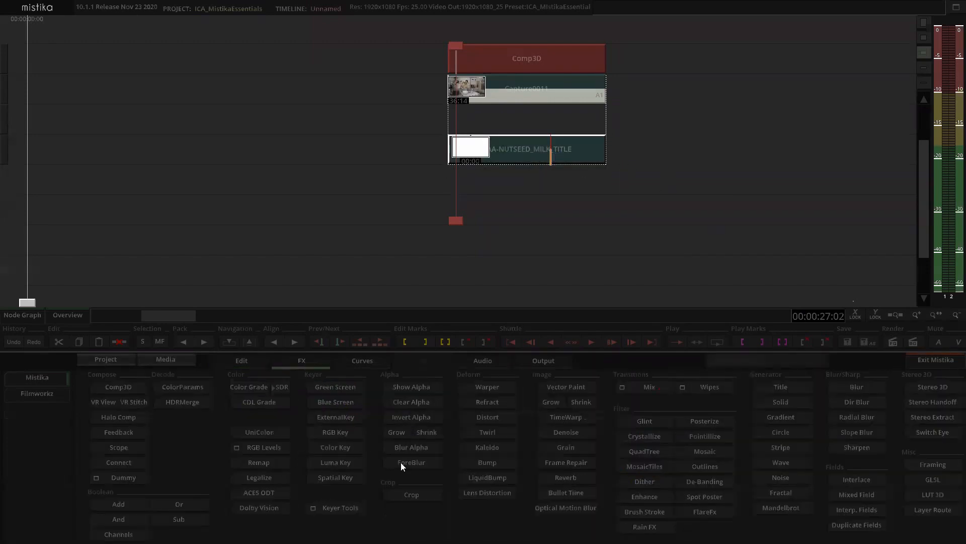
pyautogui.click(411, 401)
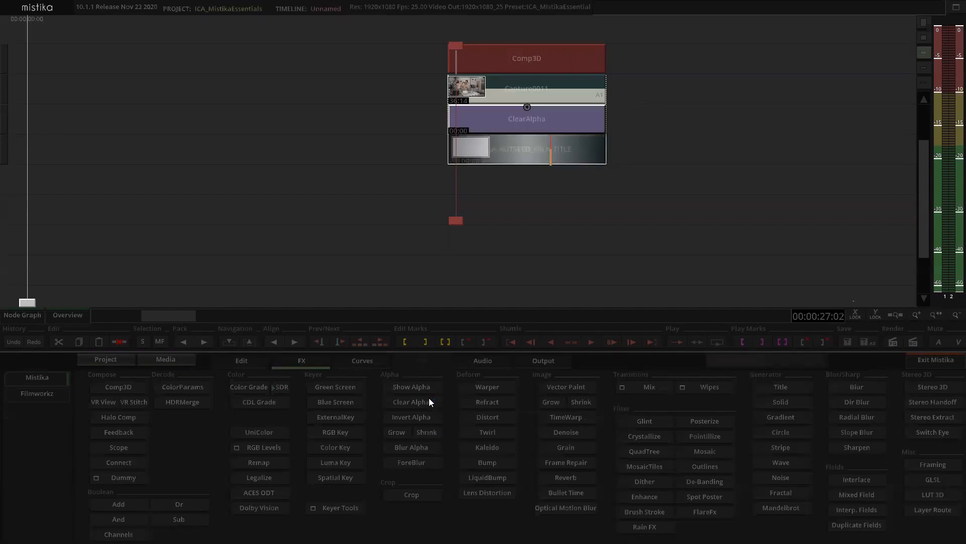
# - Inspect the alpha channel of the ClearAlpha effect, check the Comp3D result, and return to the timeline
pyautogui.doubleClick(547, 124)
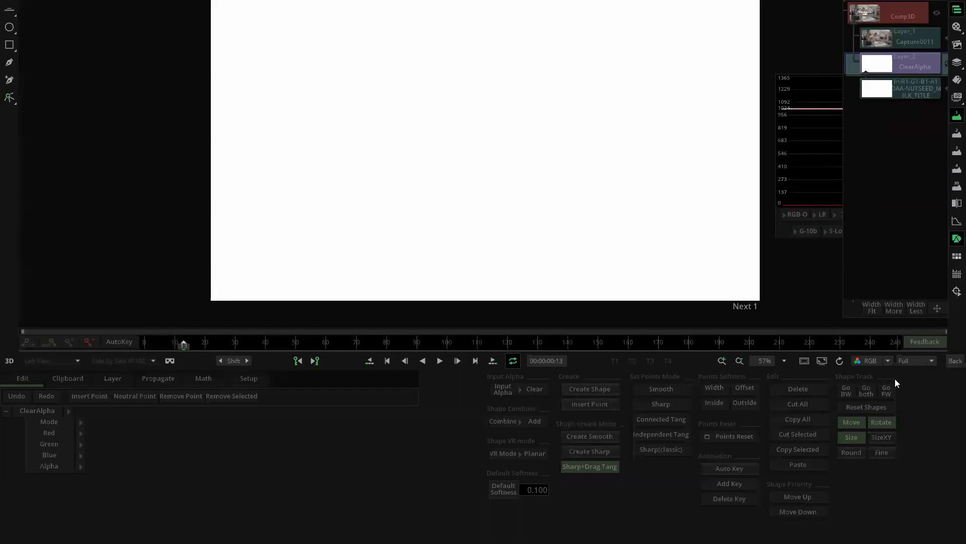
pyautogui.click(874, 361)
pyautogui.click(875, 404)
pyautogui.click(904, 20)
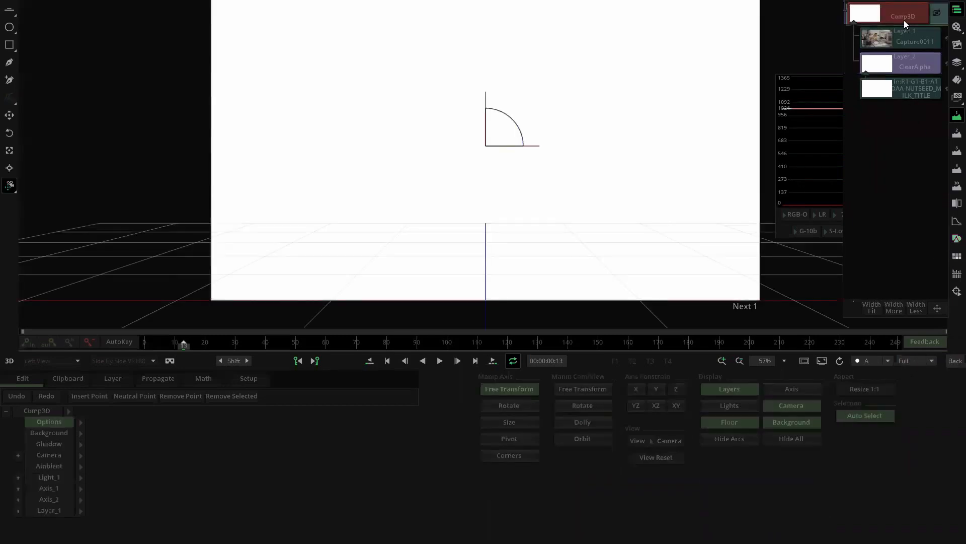
pyautogui.click(955, 361)
# - Delete the ClearAlpha effect between the title and Capture0011 clips
pyautogui.click(556, 121)
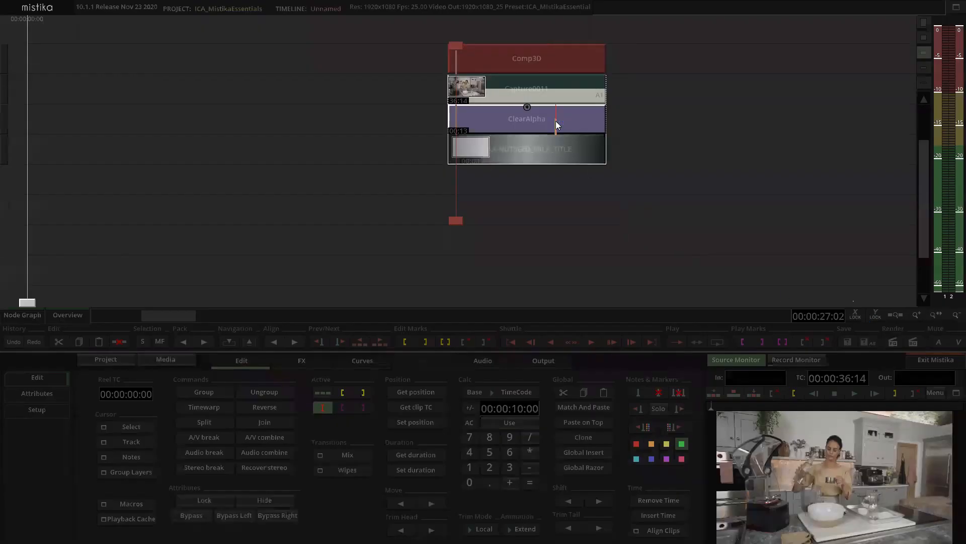
pyautogui.press('Delete')
pyautogui.click(667, 88)
# - Reopen the Comp3D effect, switch the displayed channel back to RGB, and return to the timeline
pyautogui.doubleClick(513, 91)
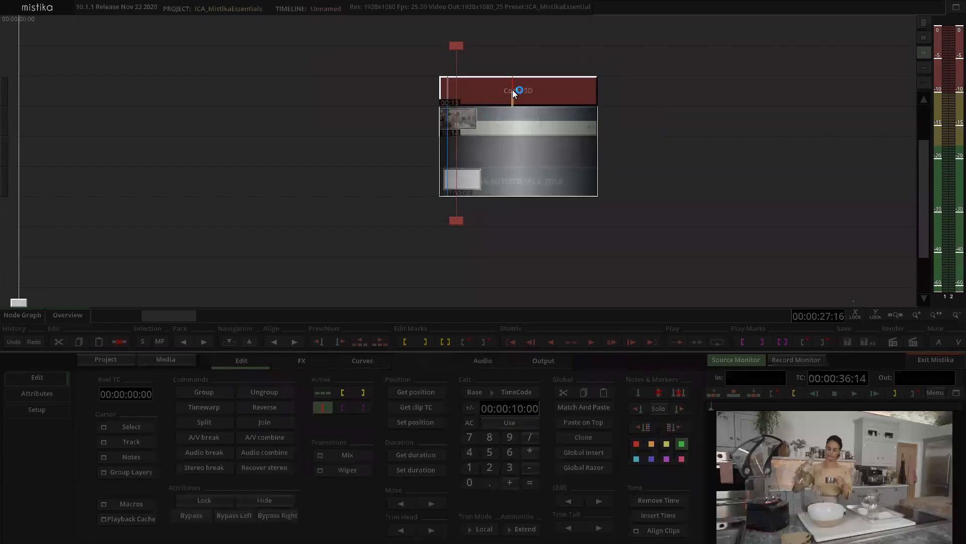
pyautogui.click(955, 360)
pyautogui.doubleClick(515, 95)
pyautogui.click(869, 359)
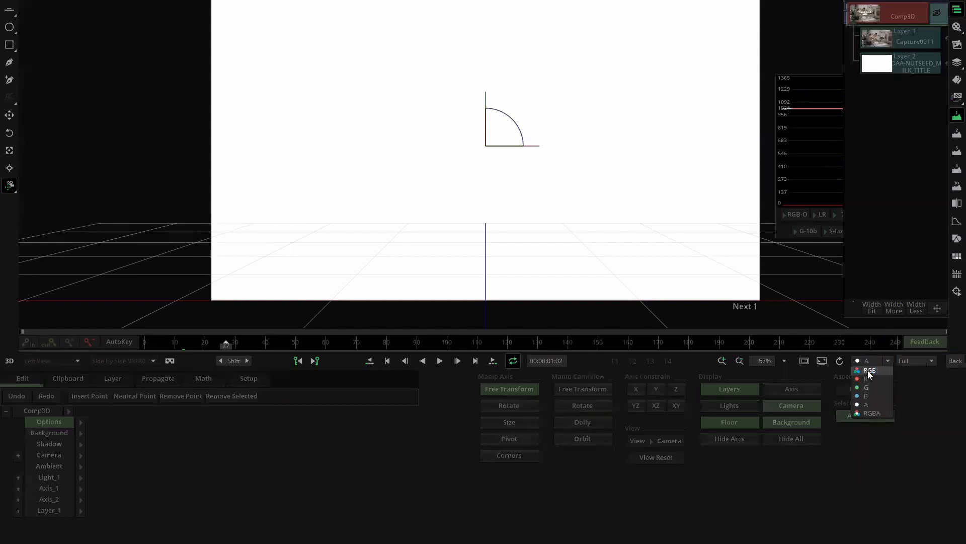
pyautogui.click(872, 369)
pyautogui.click(950, 359)
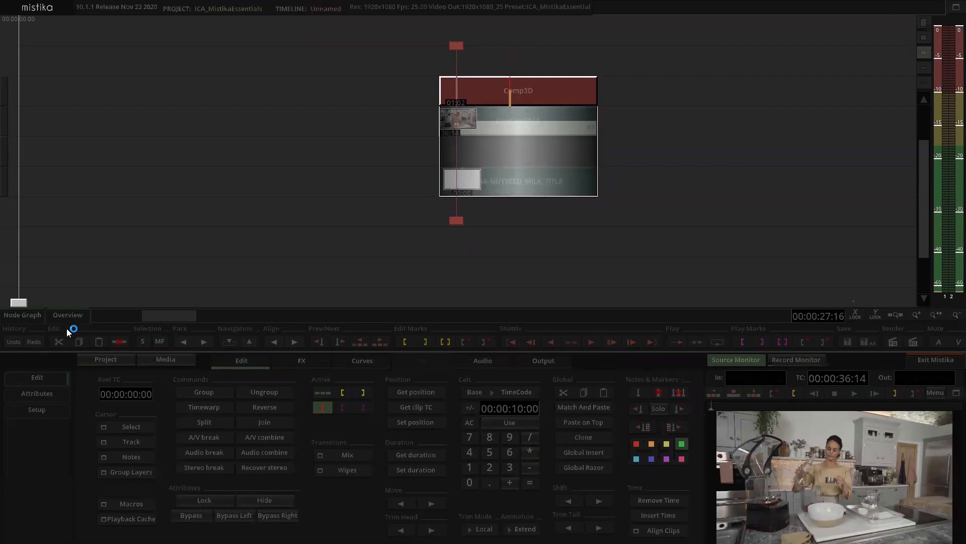
# - Show the node graph and spread the Capture0011 and title nodes apart below a raised Comp3D node
pyautogui.click(31, 314)
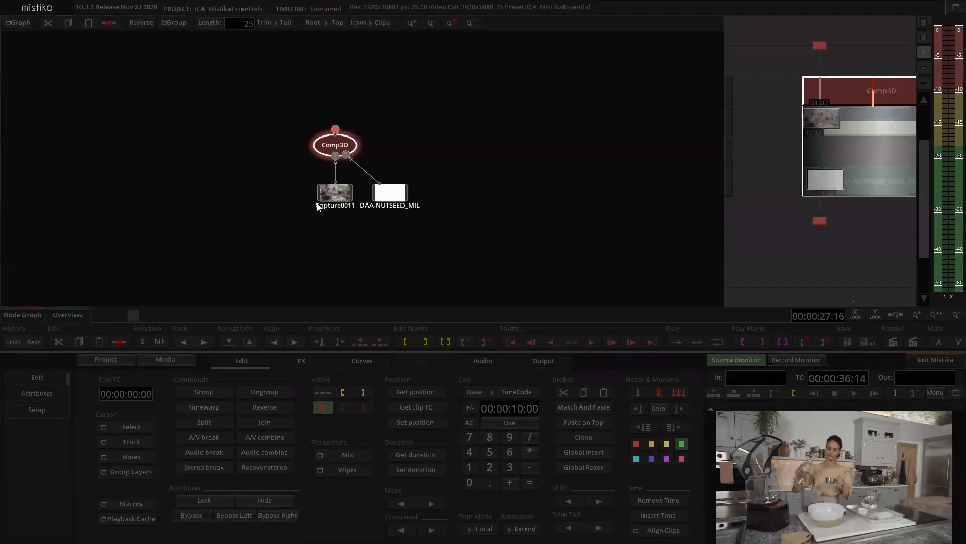
pyautogui.moveTo(337, 196); pyautogui.dragTo(275, 204)
pyautogui.moveTo(391, 182); pyautogui.dragTo(407, 195)
pyautogui.moveTo(268, 212); pyautogui.dragTo(261, 220)
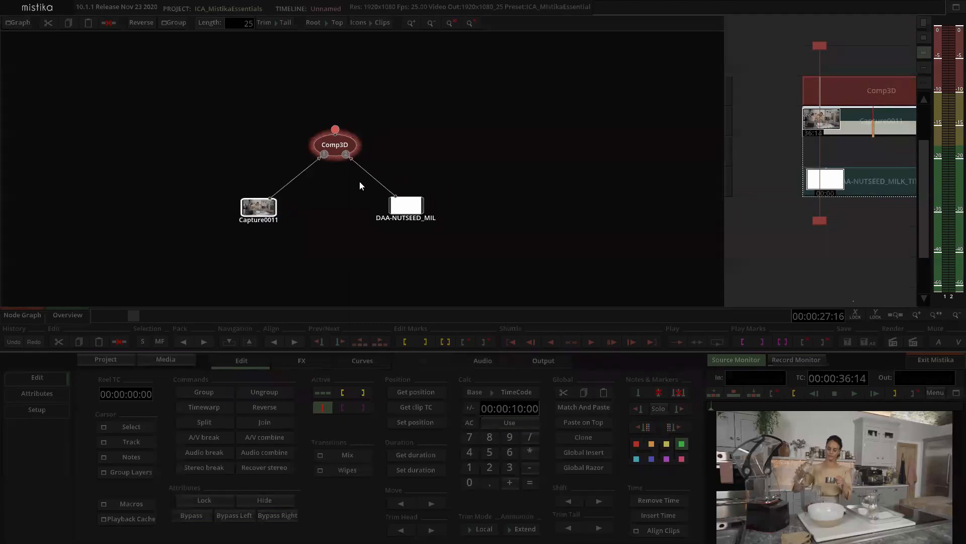
pyautogui.moveTo(340, 146); pyautogui.dragTo(336, 119)
pyautogui.moveTo(262, 206); pyautogui.dragTo(253, 213)
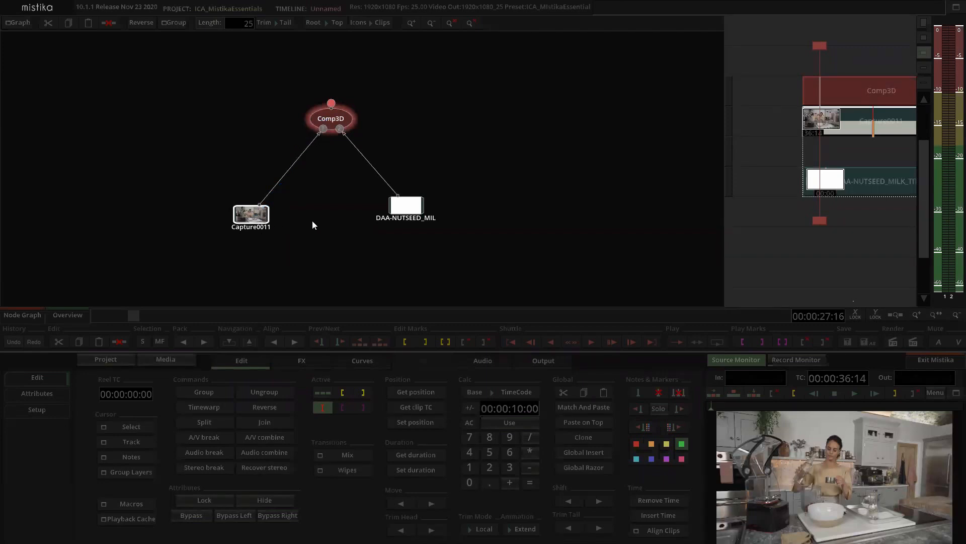
pyautogui.moveTo(406, 208); pyautogui.dragTo(398, 231)
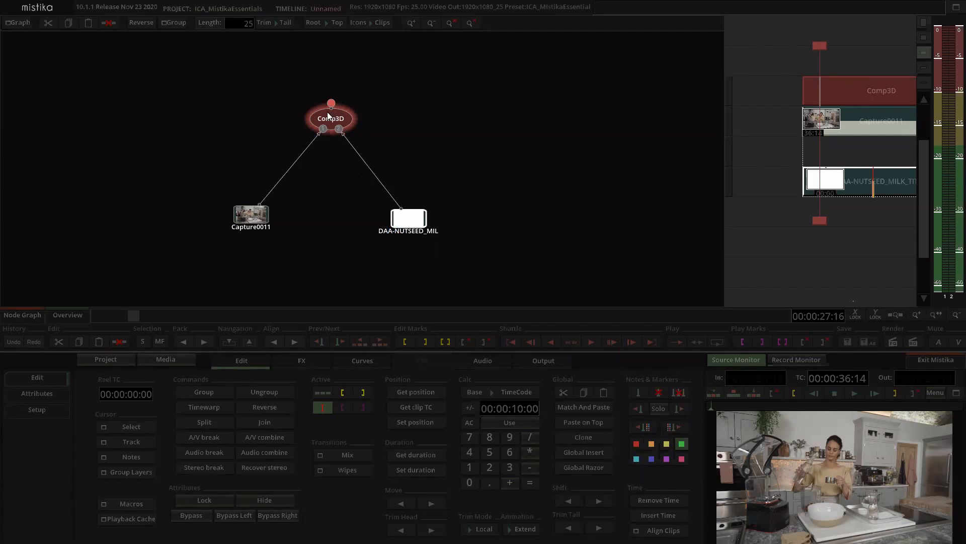
pyautogui.moveTo(257, 210); pyautogui.dragTo(264, 226)
pyautogui.moveTo(409, 219)
pyautogui.mouseDown()
pyautogui.moveTo(407, 233)
pyautogui.moveTo(396, 229)
pyautogui.mouseUp()
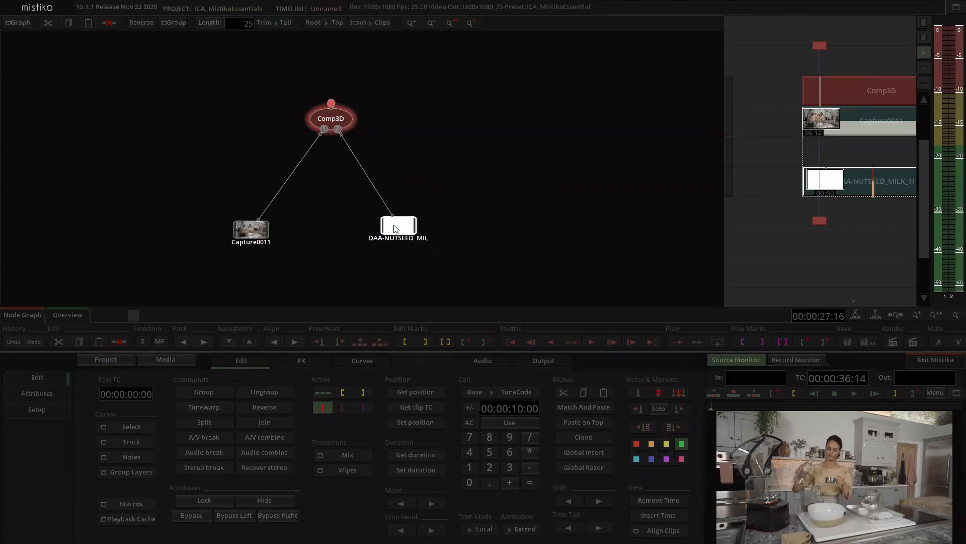
# - Disconnect the Capture0011 and title nodes from the two Comp3D inputs
pyautogui.click(335, 117)
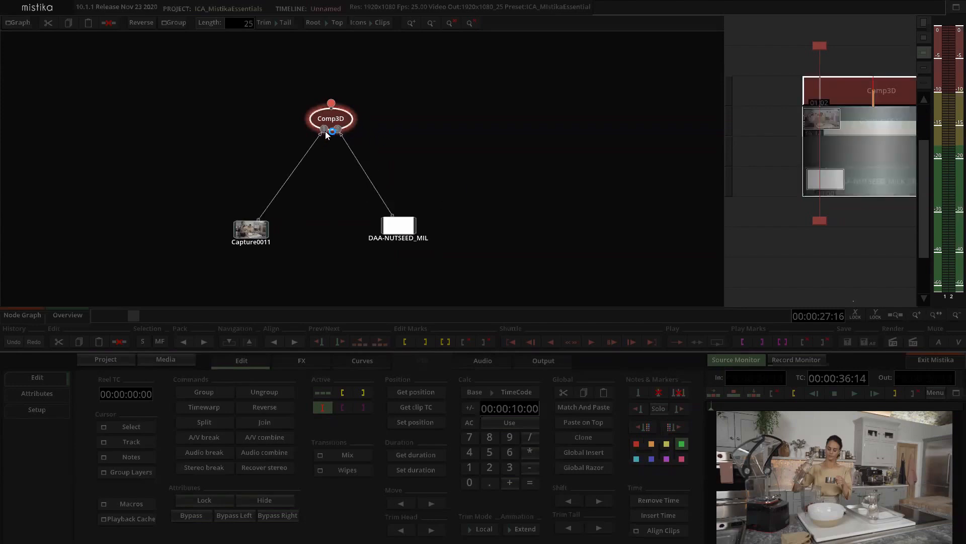
pyautogui.moveTo(324, 129); pyautogui.dragTo(323, 171)
pyautogui.moveTo(337, 130); pyautogui.dragTo(420, 156)
# - Remove the two empty inputs from the Comp3D node
pyautogui.click(344, 139)
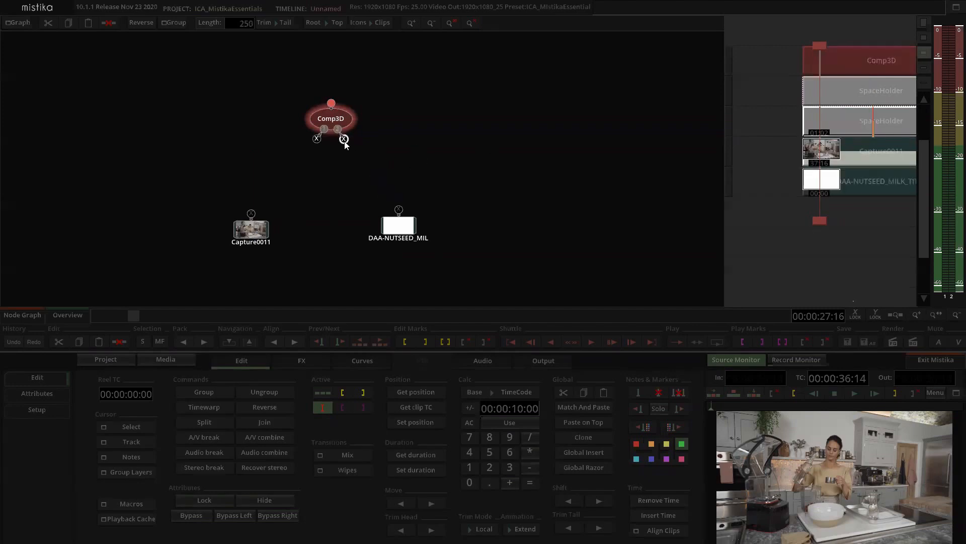
pyautogui.click(316, 139)
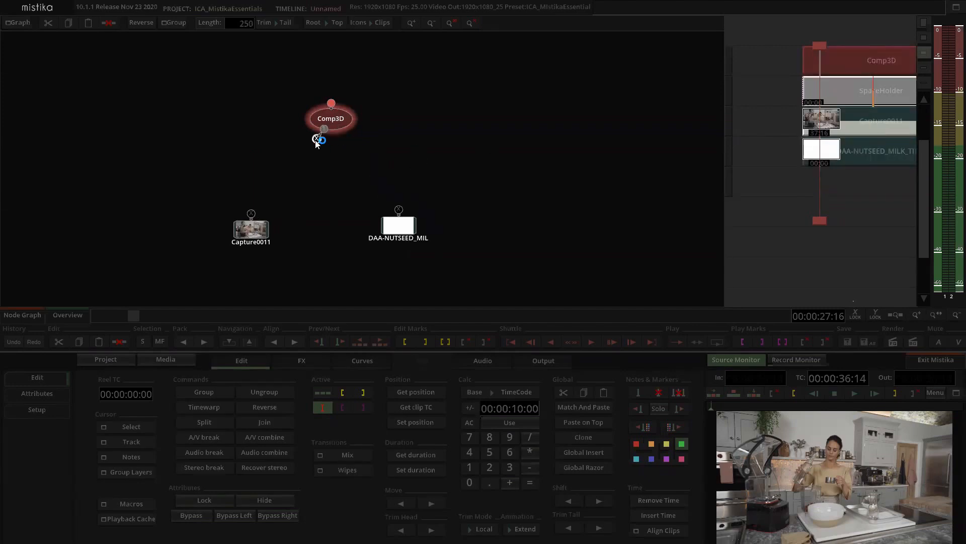
pyautogui.click(836, 52)
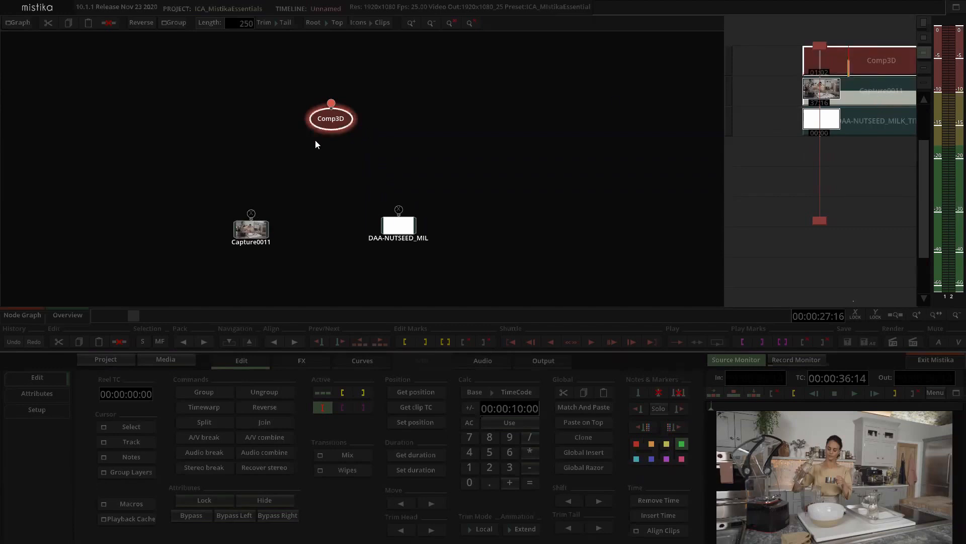
# - Reconnect the Capture0011 and title nodes to the Comp3D node and close the node graph
pyautogui.moveTo(251, 212); pyautogui.dragTo(322, 120)
pyautogui.moveTo(399, 210); pyautogui.dragTo(338, 129)
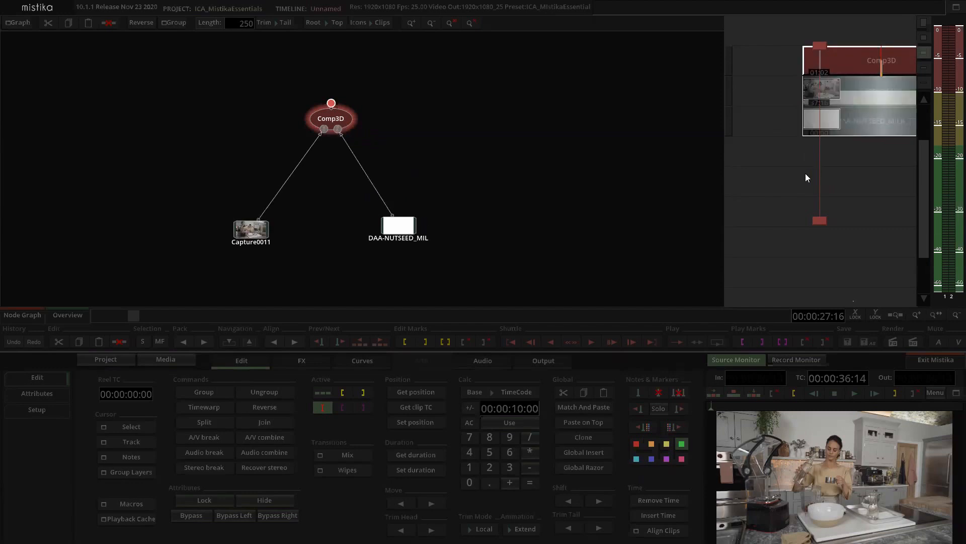
pyautogui.click(25, 318)
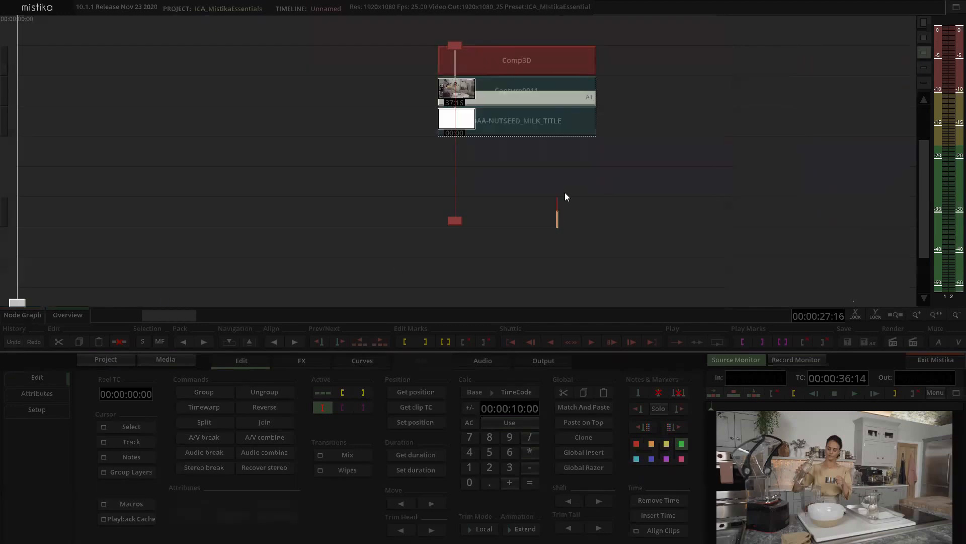
# - Turn off Constrain Y in the timeline setup and shift the AUREA_001:100% clip slightly later in time
pyautogui.scroll(-5, 565, 192)
pyautogui.moveTo(524, 163); pyautogui.dragTo(524, 237)
pyautogui.scroll(-3, 524, 238)
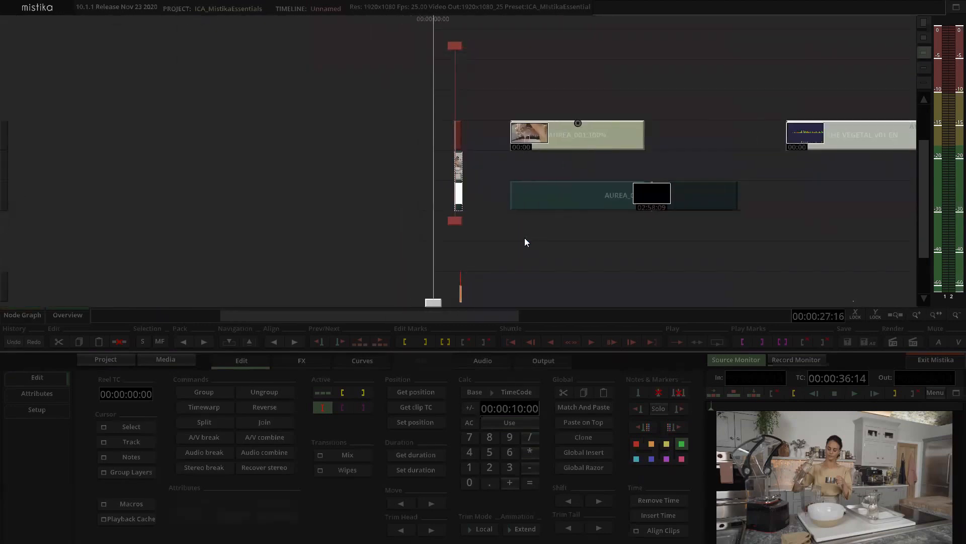
pyautogui.scroll(-1, 524, 239)
pyautogui.scroll(-1, 525, 239)
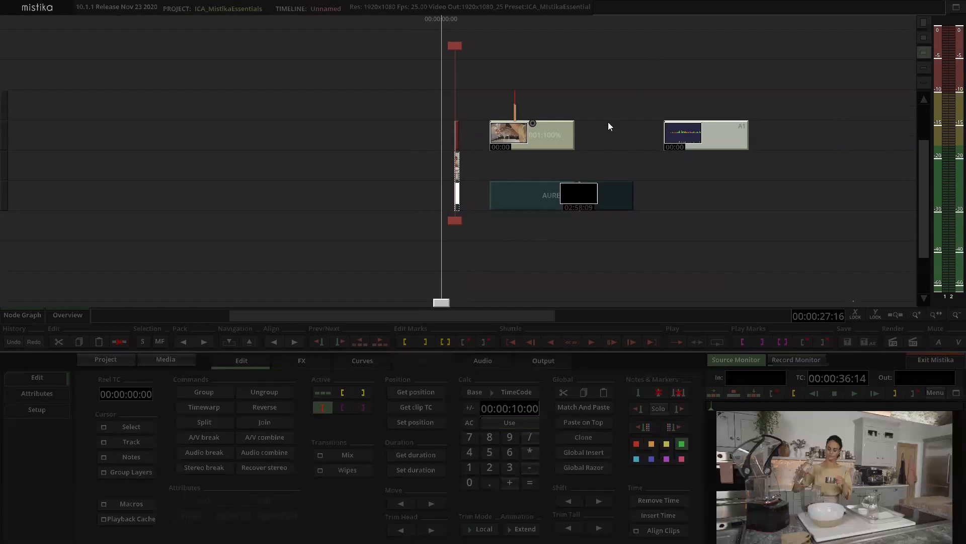
pyautogui.click(692, 144)
pyautogui.click(620, 106)
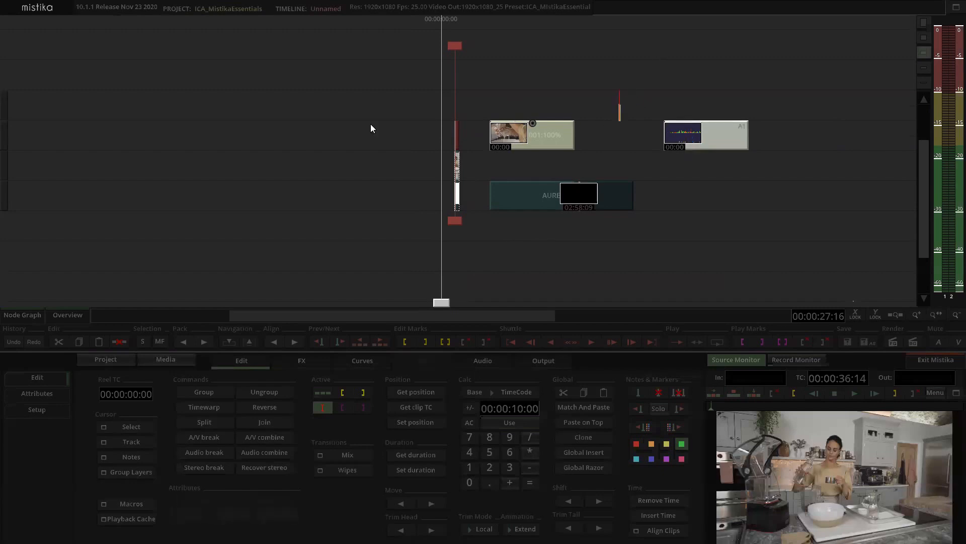
pyautogui.click(37, 414)
pyautogui.moveTo(539, 127); pyautogui.dragTo(519, 132)
pyautogui.click(519, 131)
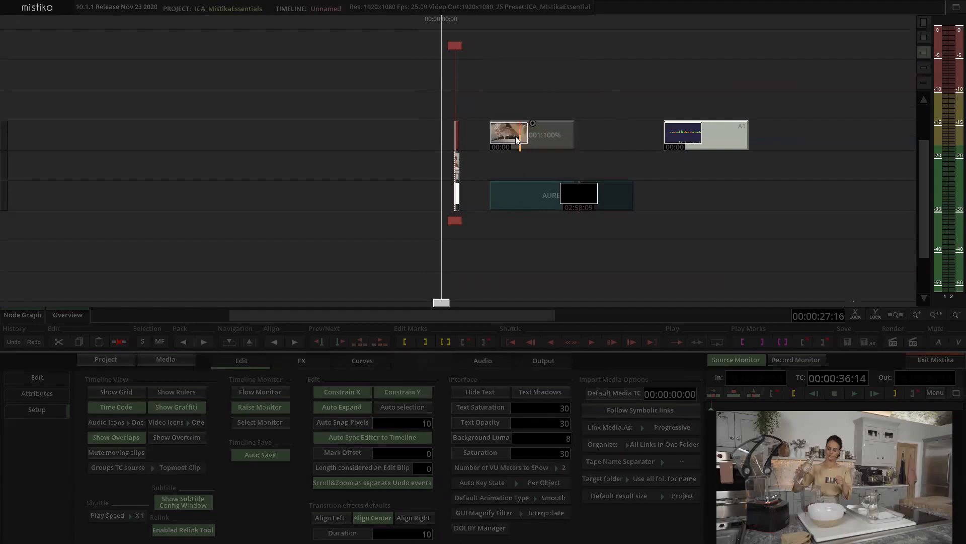
pyautogui.click(530, 132)
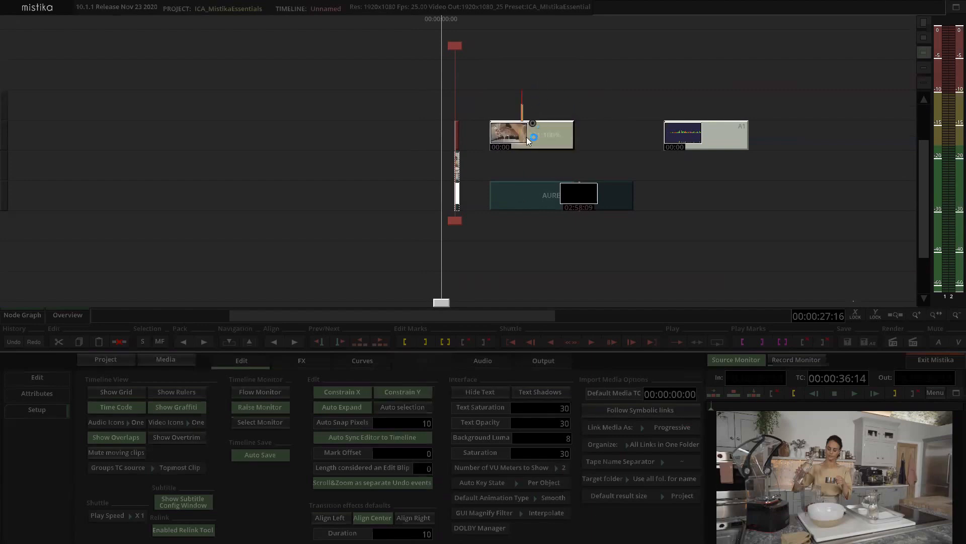
pyautogui.moveTo(519, 132)
pyautogui.mouseDown()
pyautogui.moveTo(578, 121)
pyautogui.moveTo(437, 95)
pyautogui.moveTo(547, 122)
pyautogui.moveTo(534, 119)
pyautogui.moveTo(525, 131)
pyautogui.mouseUp()
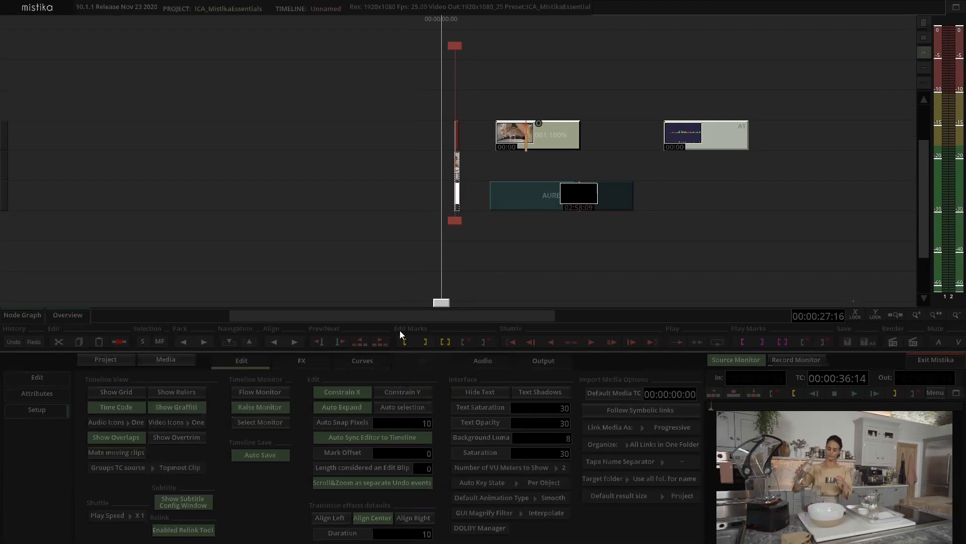
# - Clear the clip selection and pan the timeline view freely in both directions around the AUREA_001 clips
pyautogui.click(549, 89)
pyautogui.click(547, 115)
pyautogui.click(543, 128)
pyautogui.click(629, 156)
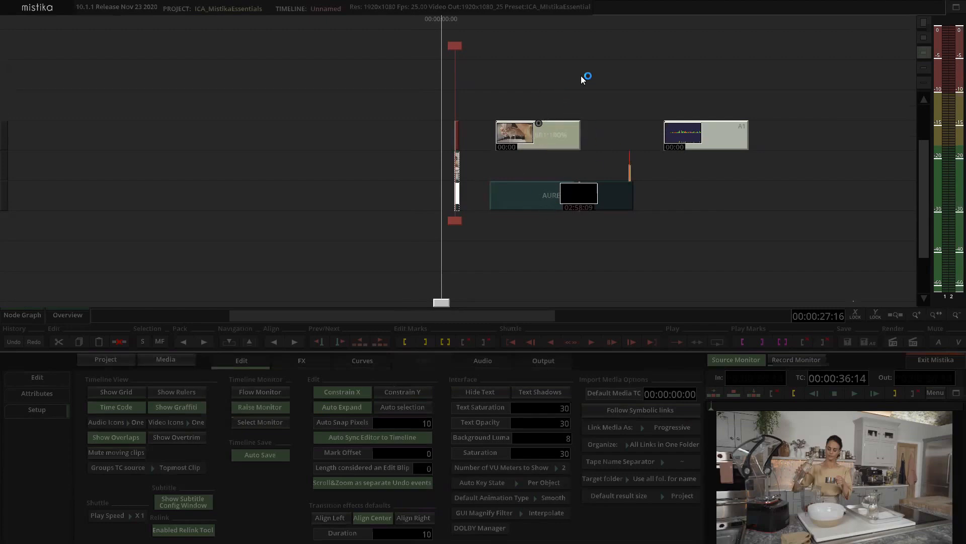
pyautogui.moveTo(707, 77); pyautogui.dragTo(498, 75)
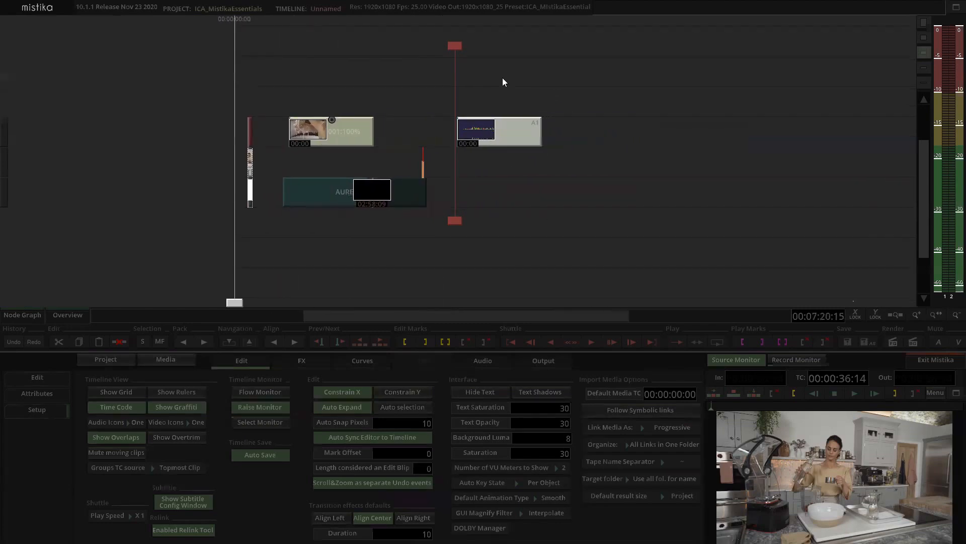
pyautogui.moveTo(715, 81); pyautogui.dragTo(570, 73)
pyautogui.moveTo(814, 104); pyautogui.dragTo(572, 87)
pyautogui.moveTo(324, 126)
pyautogui.mouseDown()
pyautogui.moveTo(597, 174)
pyautogui.moveTo(638, 159)
pyautogui.mouseUp()
pyautogui.moveTo(380, 91)
pyautogui.mouseDown()
pyautogui.moveTo(589, 101)
pyautogui.moveTo(558, 40)
pyautogui.mouseUp()
pyautogui.moveTo(628, 245); pyautogui.dragTo(392, 149)
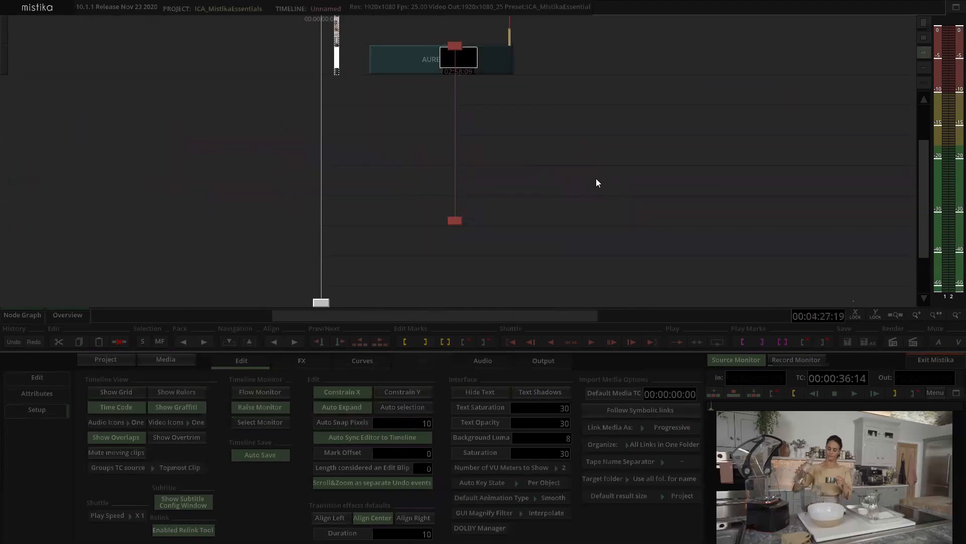
pyautogui.moveTo(672, 99); pyautogui.dragTo(536, 213)
pyautogui.moveTo(492, 72); pyautogui.dragTo(463, 156)
pyautogui.moveTo(376, 155); pyautogui.dragTo(565, 122)
pyautogui.moveTo(618, 105); pyautogui.dragTo(542, 70)
pyautogui.moveTo(662, 80); pyautogui.dragTo(730, 77)
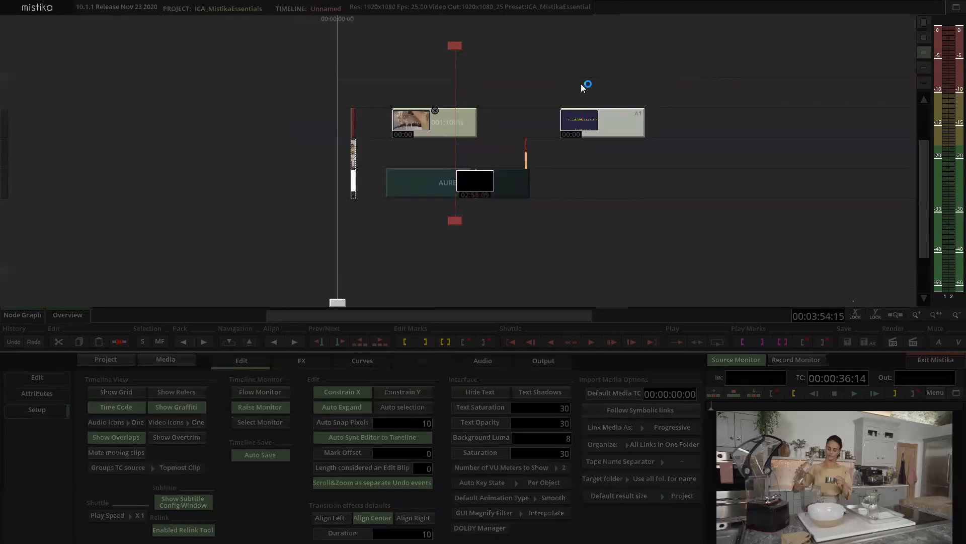
# - Show the timeline Overview, adjust the view within it, and hide it again
pyautogui.click(67, 314)
pyautogui.moveTo(72, 267)
pyautogui.mouseDown()
pyautogui.moveTo(52, 250)
pyautogui.moveTo(77, 259)
pyautogui.mouseUp()
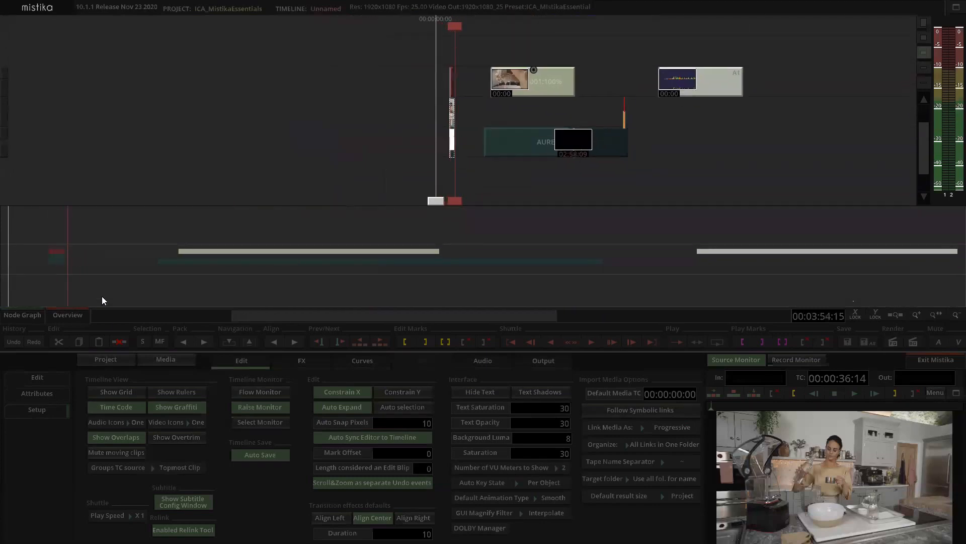
pyautogui.click(79, 314)
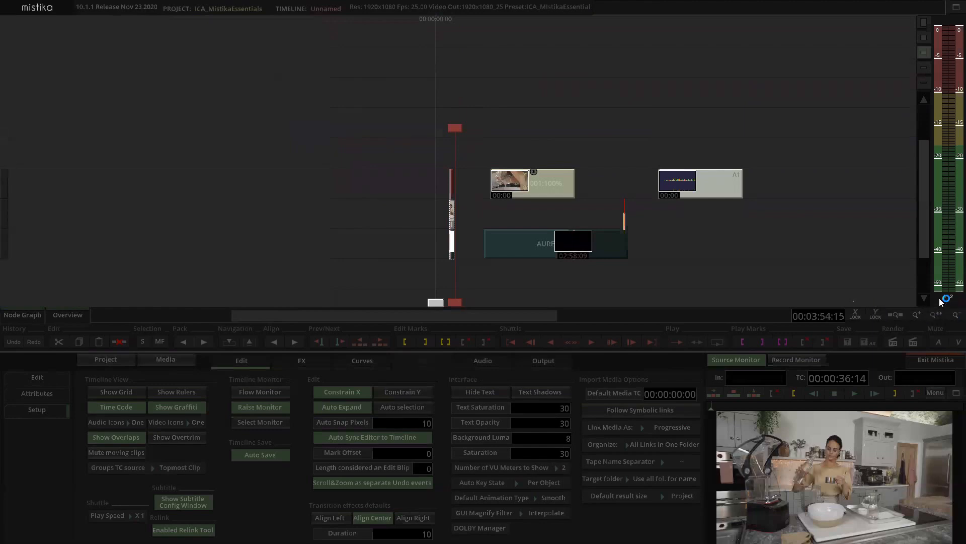
# - Try the smaller track heights, set the timeline to the second-largest height, and bring the clips back into view
pyautogui.click(925, 83)
pyautogui.click(925, 67)
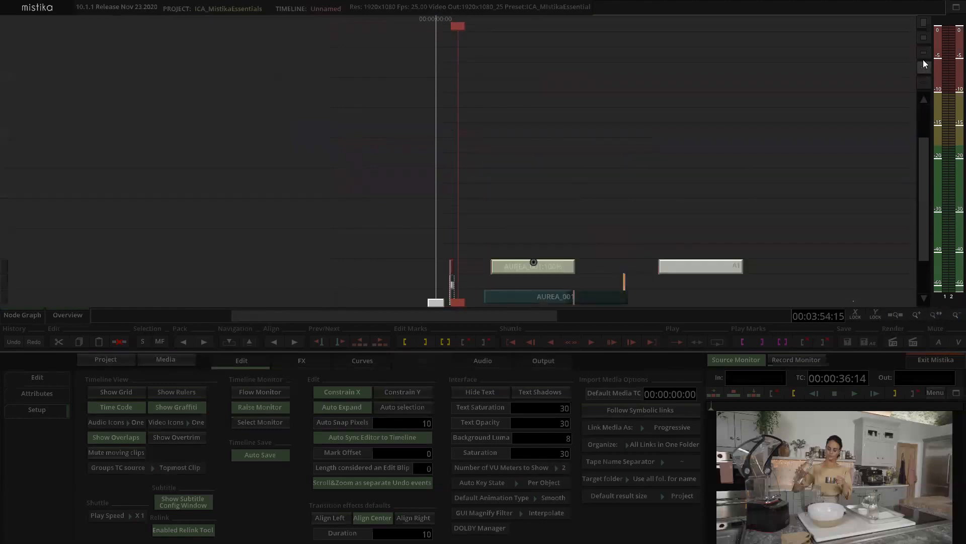
pyautogui.click(924, 53)
pyautogui.click(924, 38)
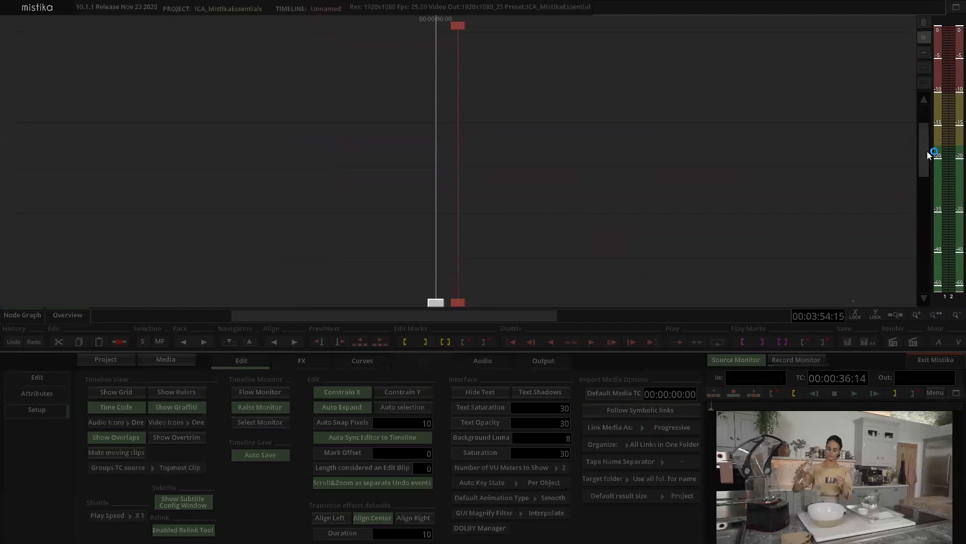
pyautogui.moveTo(926, 139); pyautogui.dragTo(926, 261)
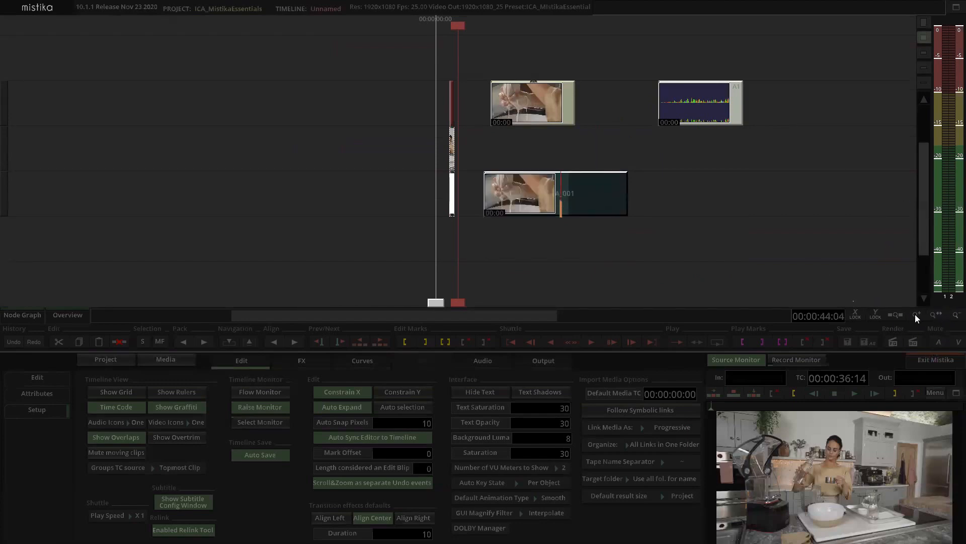
# - Zoom the timeline in on the selected AUREA_001 clip and zoom back out to all the clips
pyautogui.click(897, 314)
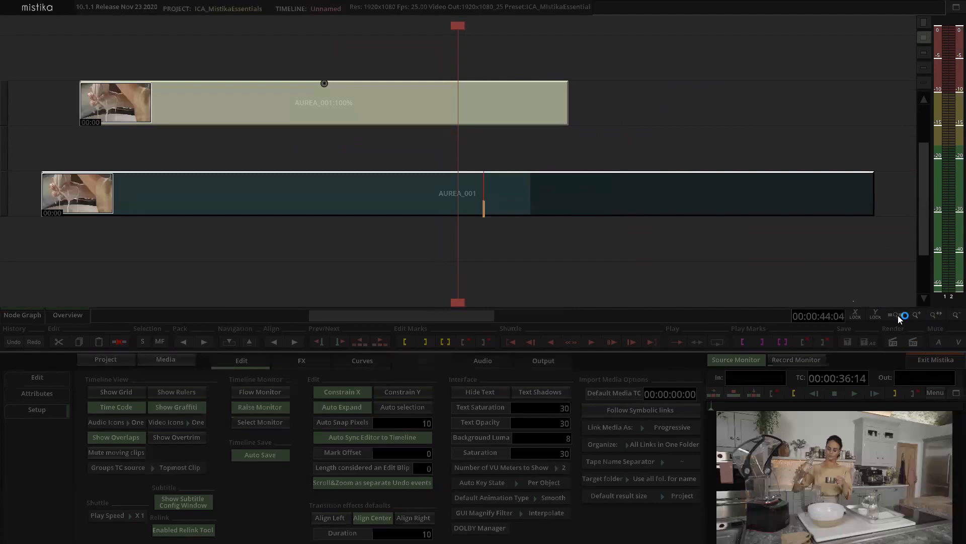
pyautogui.click(952, 315)
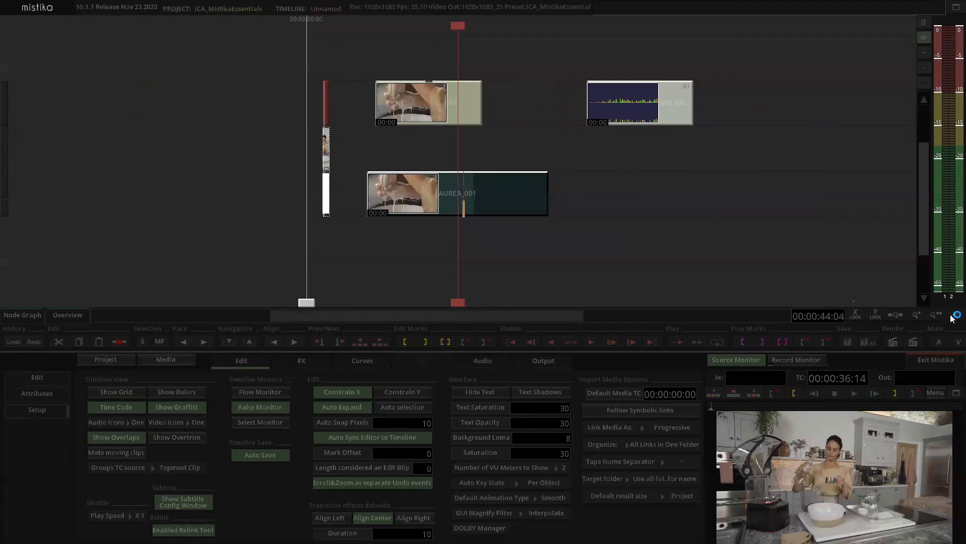
pyautogui.click(952, 315)
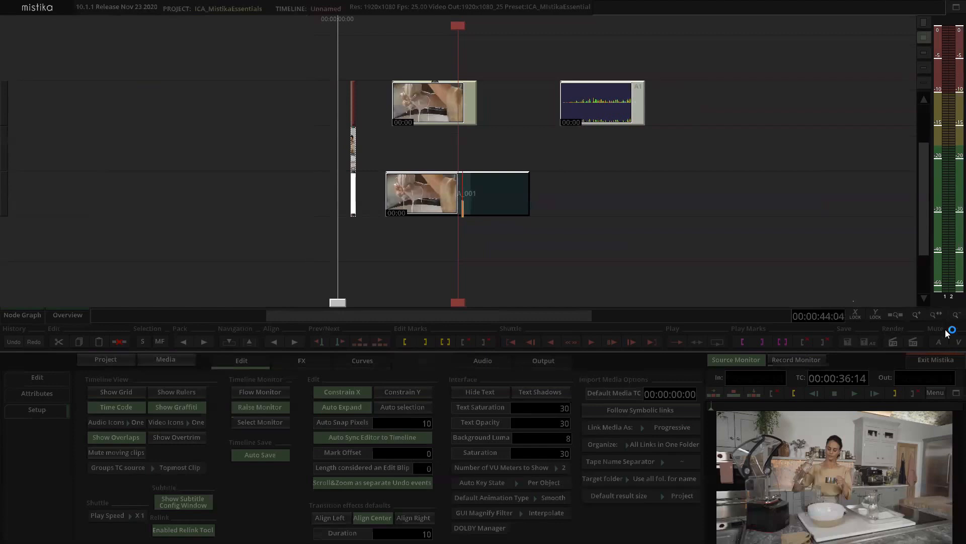
# - Test panning the timeline with the X lock engaged and release the lock again
pyautogui.moveTo(678, 170); pyautogui.dragTo(697, 187)
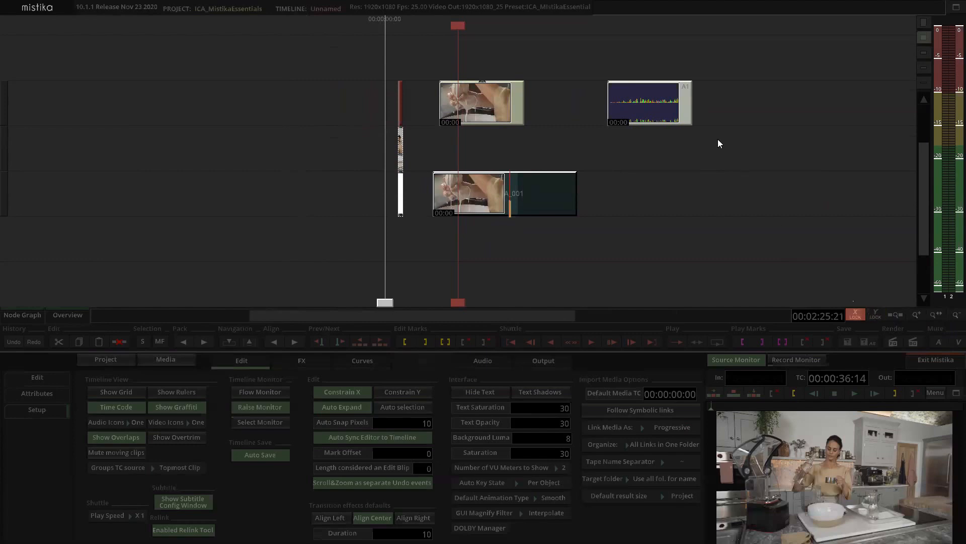
pyautogui.scroll(5, 730, 161)
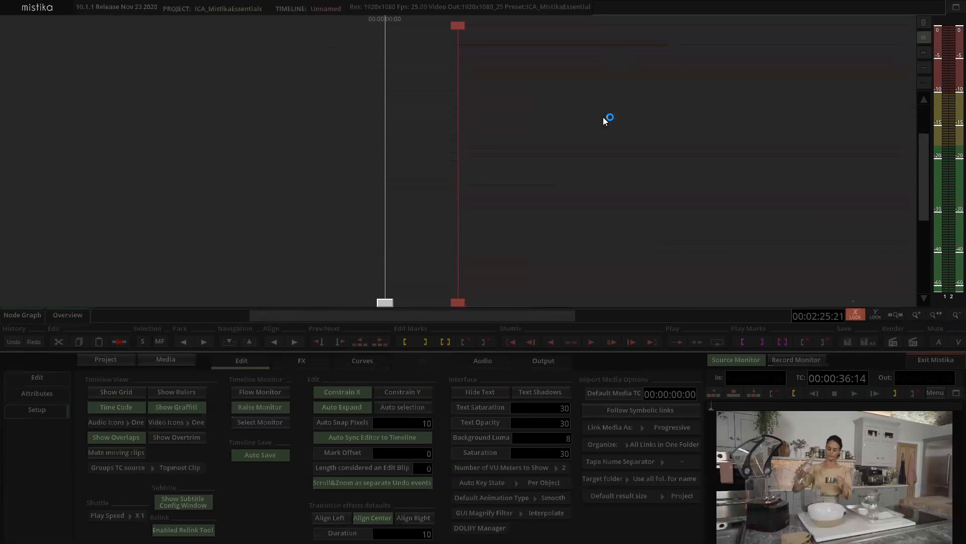
pyautogui.scroll(-5, 589, 136)
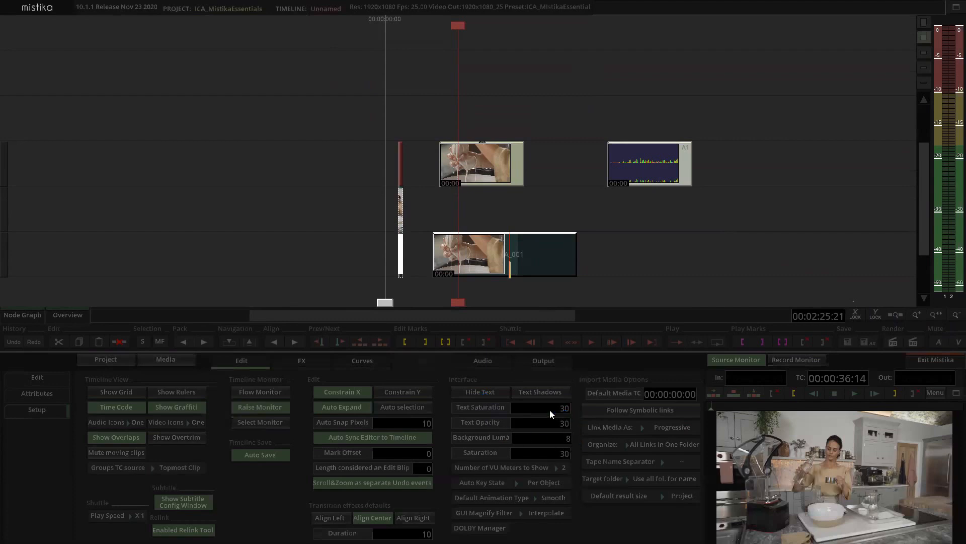
# - Set the interface Text Saturation to 31 and enable Text Shadows for the clip names
pyautogui.moveTo(573, 409)
pyautogui.mouseDown()
pyautogui.moveTo(598, 411)
pyautogui.moveTo(580, 406)
pyautogui.mouseUp()
pyautogui.click(544, 392)
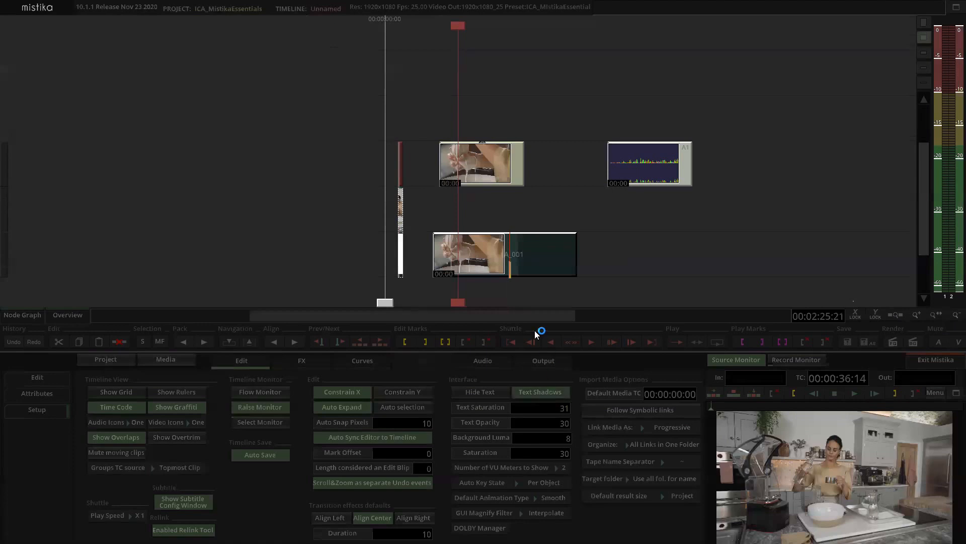
pyautogui.scroll(3, 529, 265)
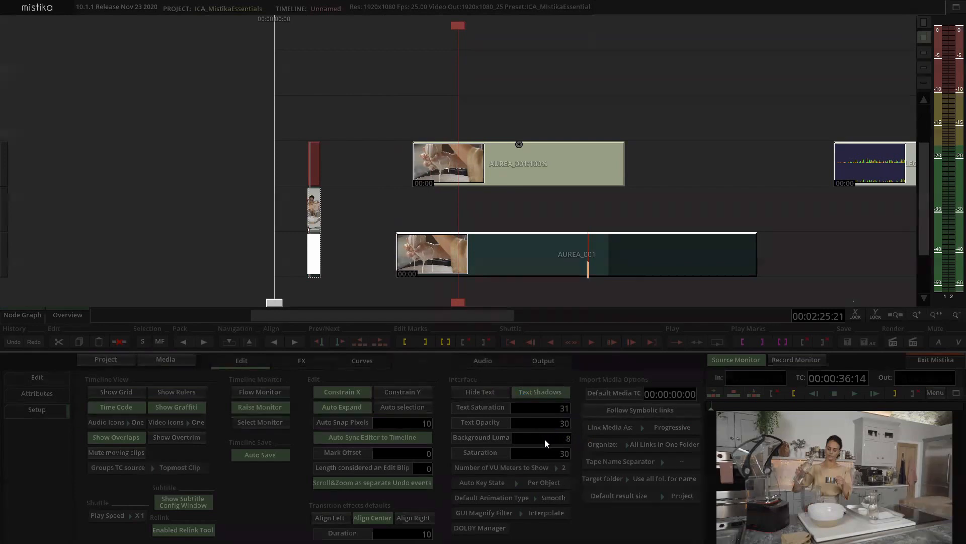
# - Try other interface Background Luma and Saturation values, returning them to 8 and 30
pyautogui.press('BackSpace')
pyautogui.write('10')
pyautogui.press('Return')
pyautogui.moveTo(563, 364); pyautogui.dragTo(562, 386)
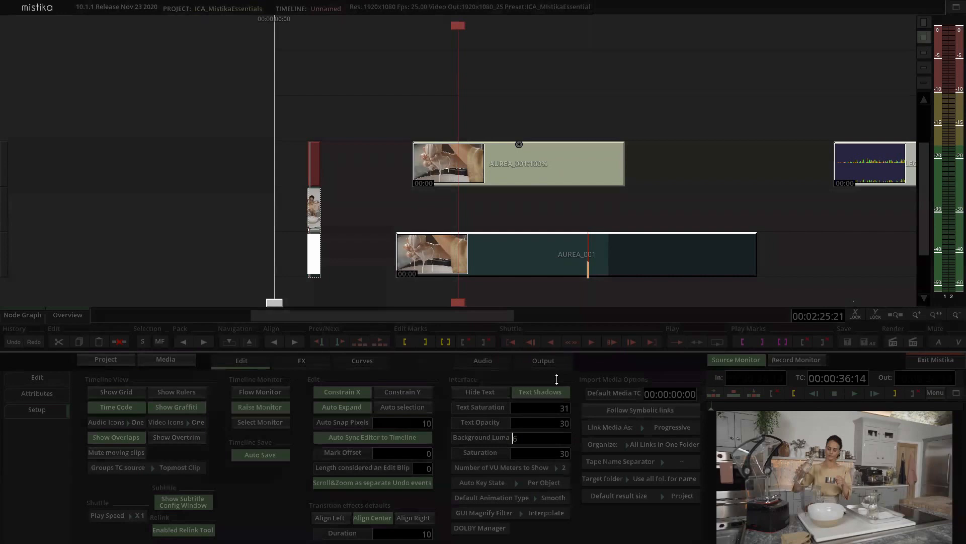
pyautogui.moveTo(523, 433); pyautogui.dragTo(613, 455)
pyautogui.click(553, 452)
pyautogui.write('30')
pyautogui.press('Return')
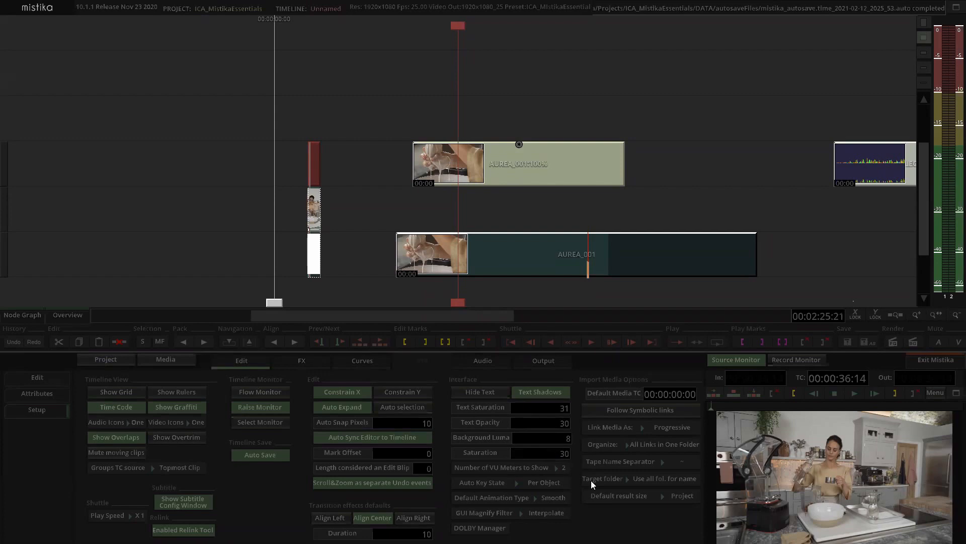
# - Try showing 4 and 16_B VU meters, then return the number of VU meters to 2
pyautogui.scroll(-2, 627, 194)
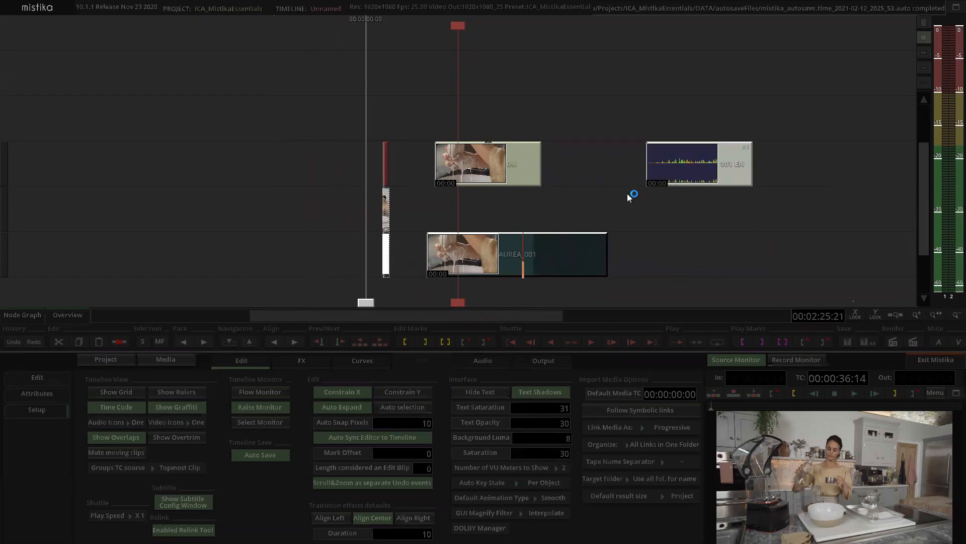
pyautogui.click(627, 225)
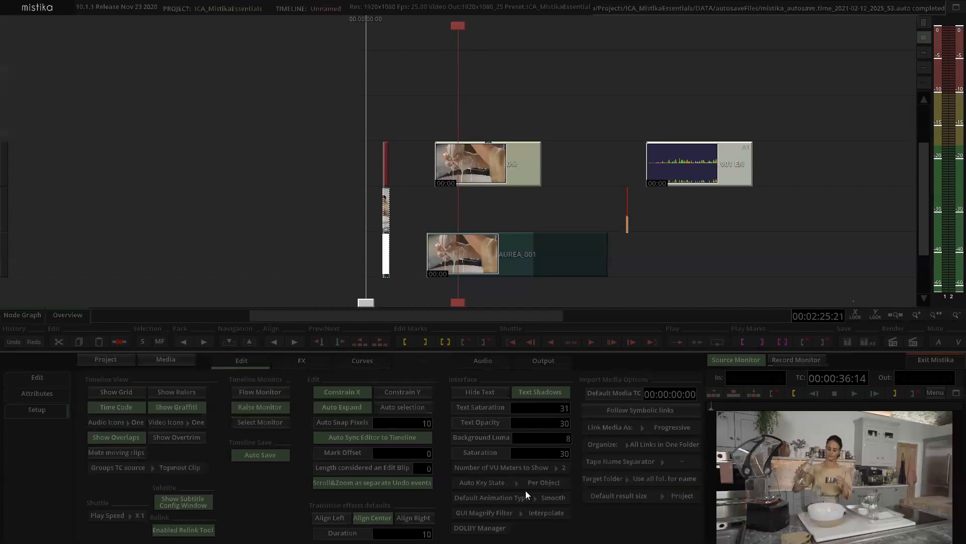
pyautogui.click(495, 469)
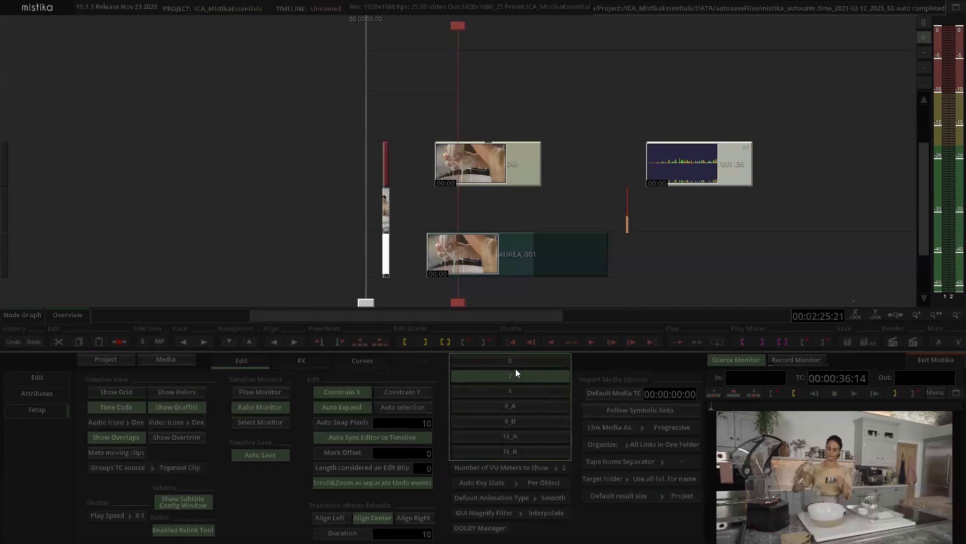
pyautogui.click(517, 391)
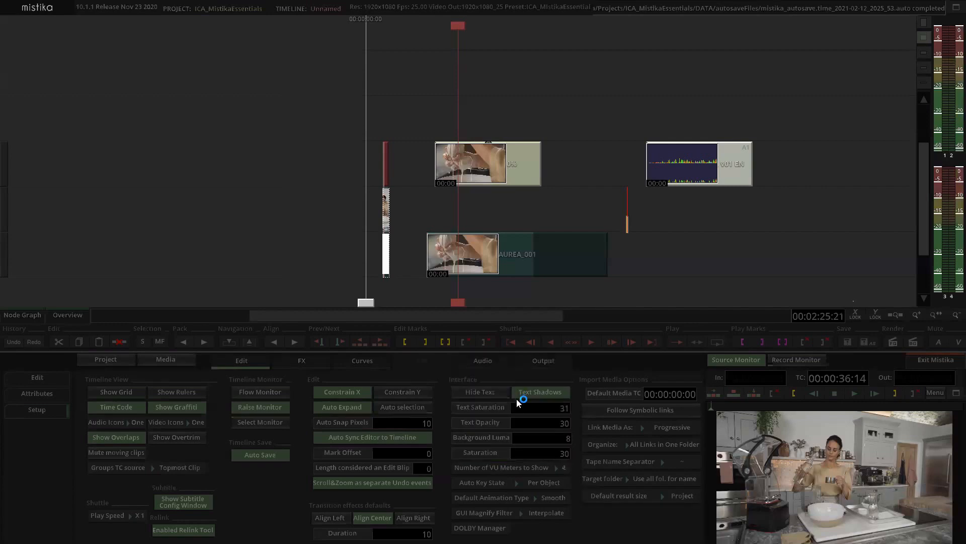
pyautogui.click(505, 466)
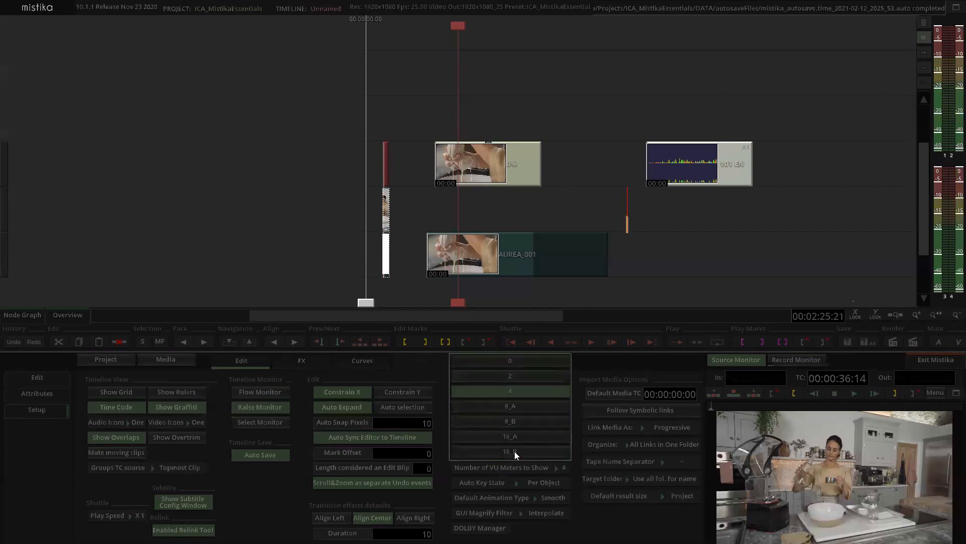
pyautogui.click(515, 451)
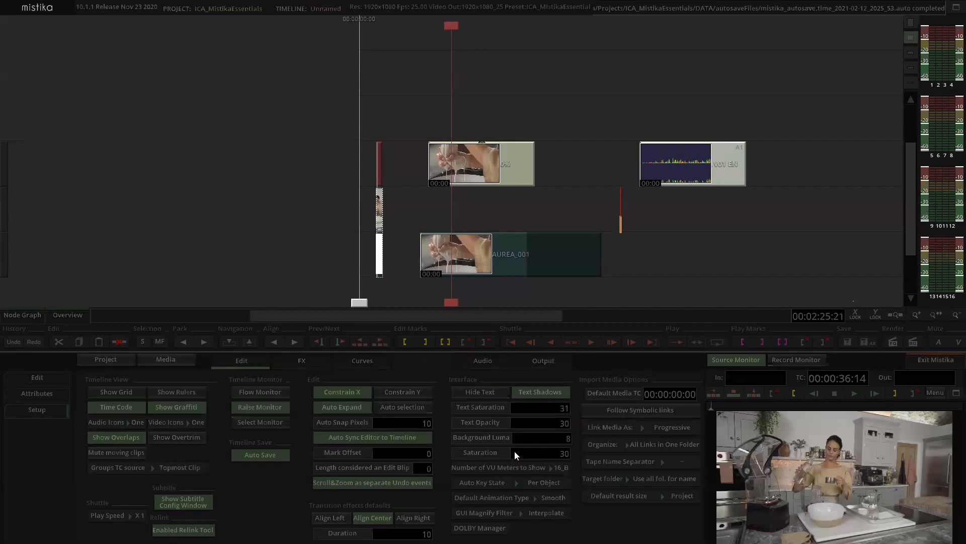
pyautogui.click(511, 467)
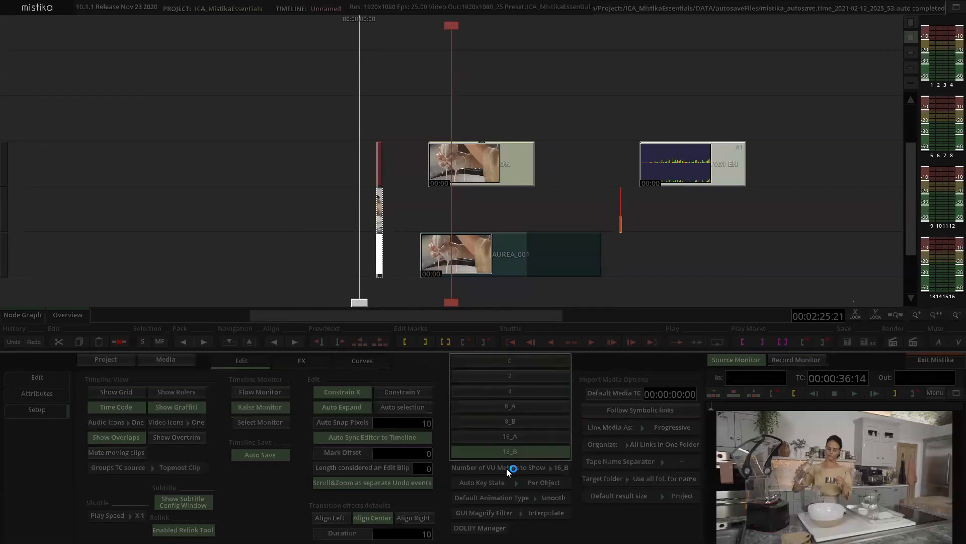
pyautogui.click(523, 377)
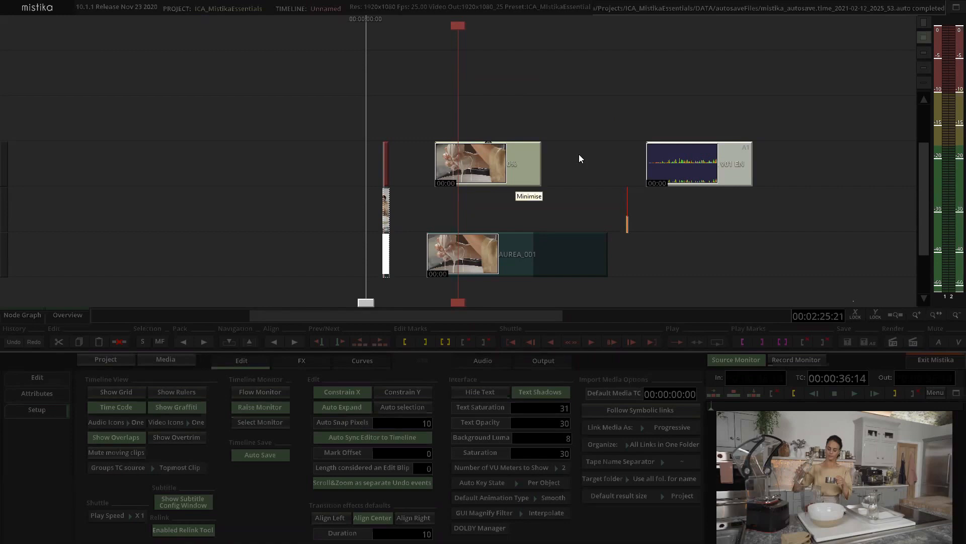
# - Delete the clips and effects from the current timeline, leaving it empty
pyautogui.moveTo(561, 113); pyautogui.dragTo(537, 110)
pyautogui.click(418, 113)
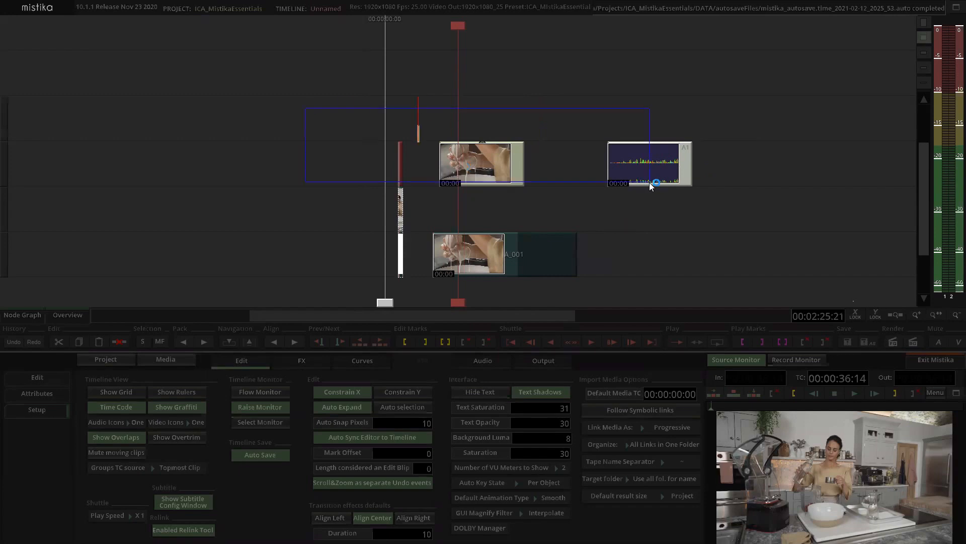
pyautogui.click(701, 184)
pyautogui.press('Delete')
pyautogui.click(392, 157)
pyautogui.moveTo(623, 278); pyautogui.dragTo(630, 284)
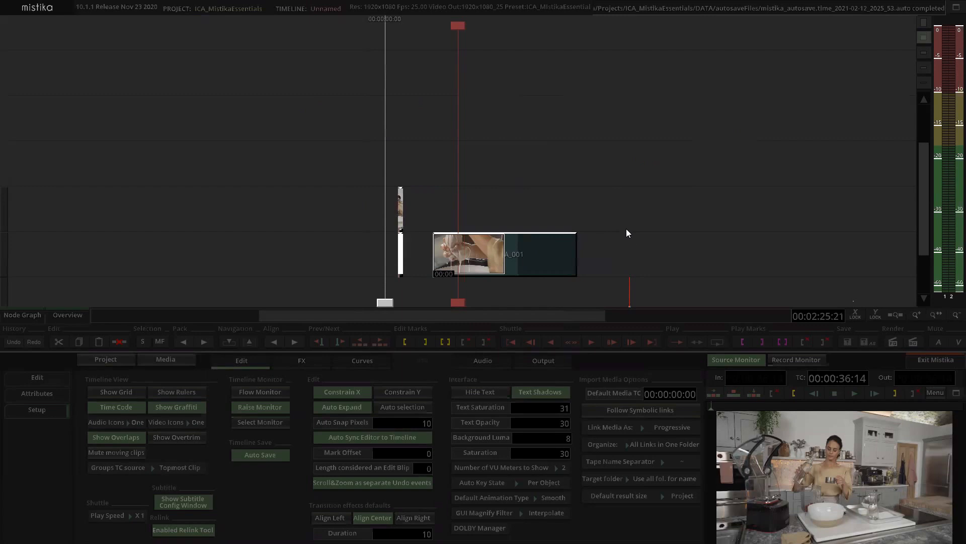
pyautogui.press('Delete')
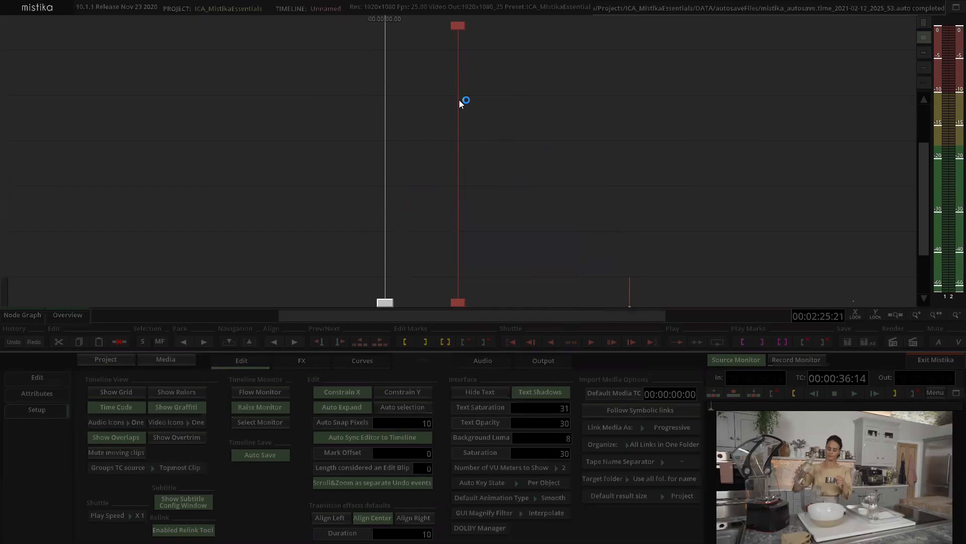
# - Bring up the empty timeline area's options, dismiss them, and restore the deleted clips
pyautogui.rightClick(480, 109)
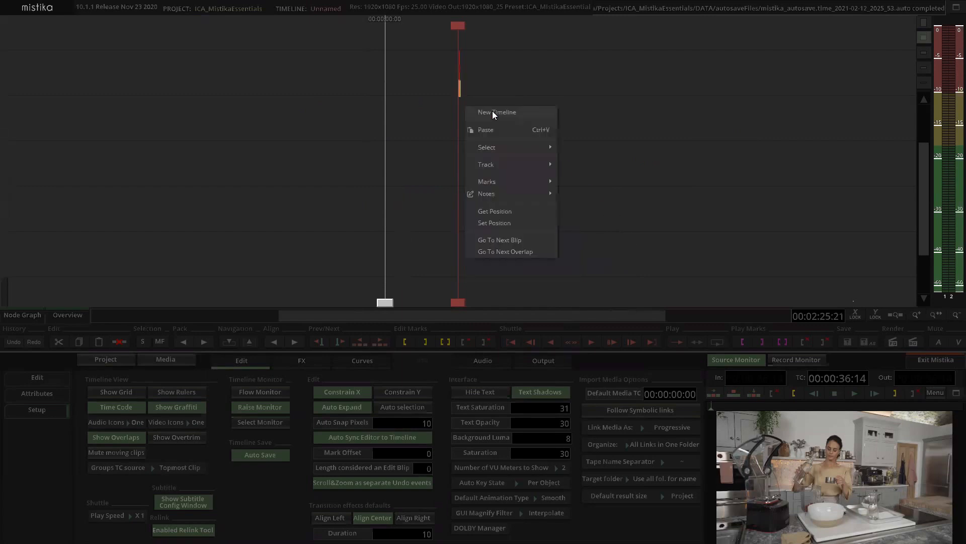
pyautogui.click(446, 97)
pyautogui.rightClick(457, 105)
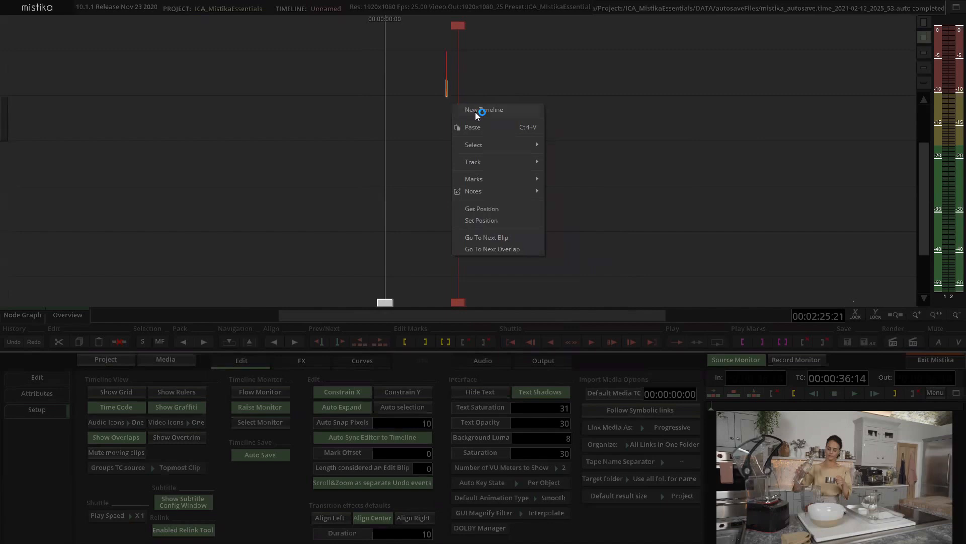
pyautogui.click(640, 165)
pyautogui.click(640, 165)
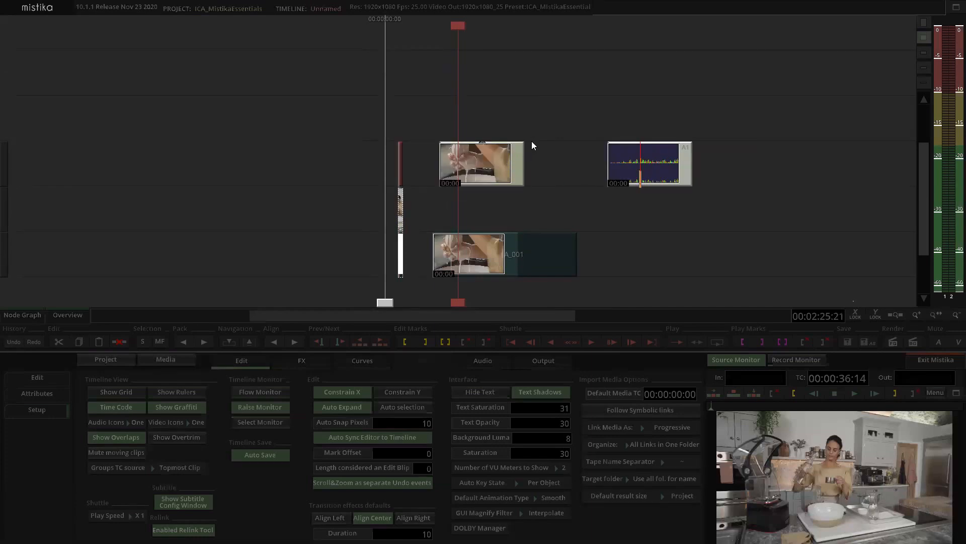
# - Review the options offered for the AUREA_001 clip and dismiss them
pyautogui.rightClick(487, 249)
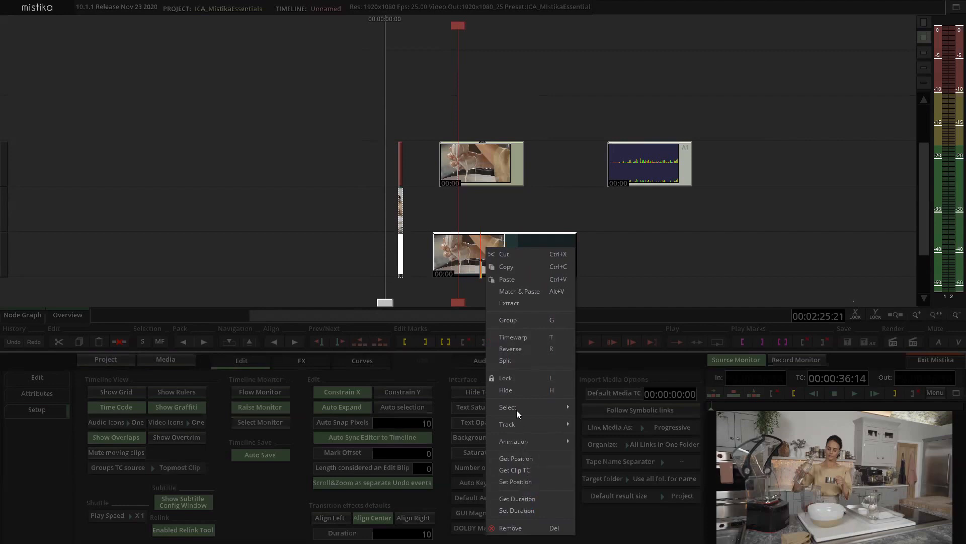
pyautogui.moveTo(516, 408)
pyautogui.click(563, 195)
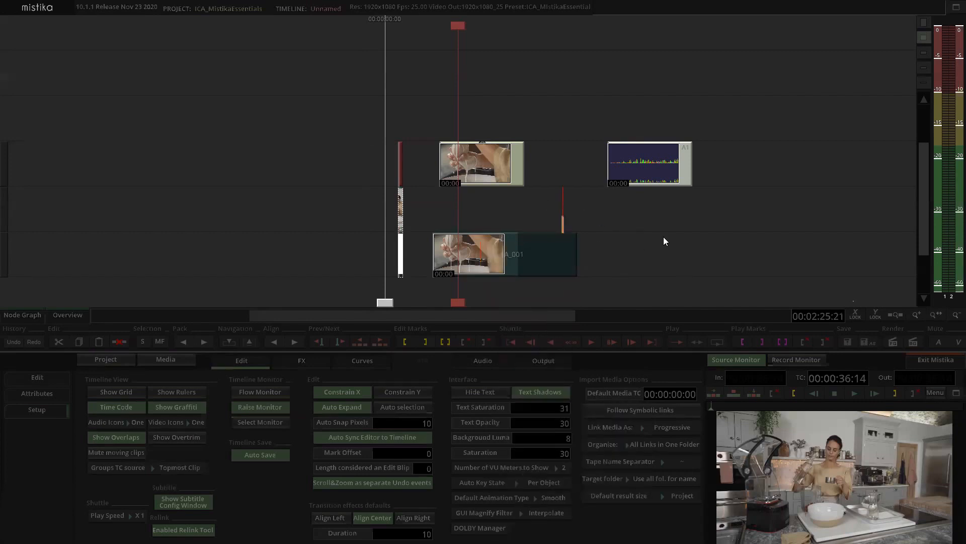
# - Create a new timeline without saving the current one and reduce its track height
pyautogui.scroll(-2, 521, 105)
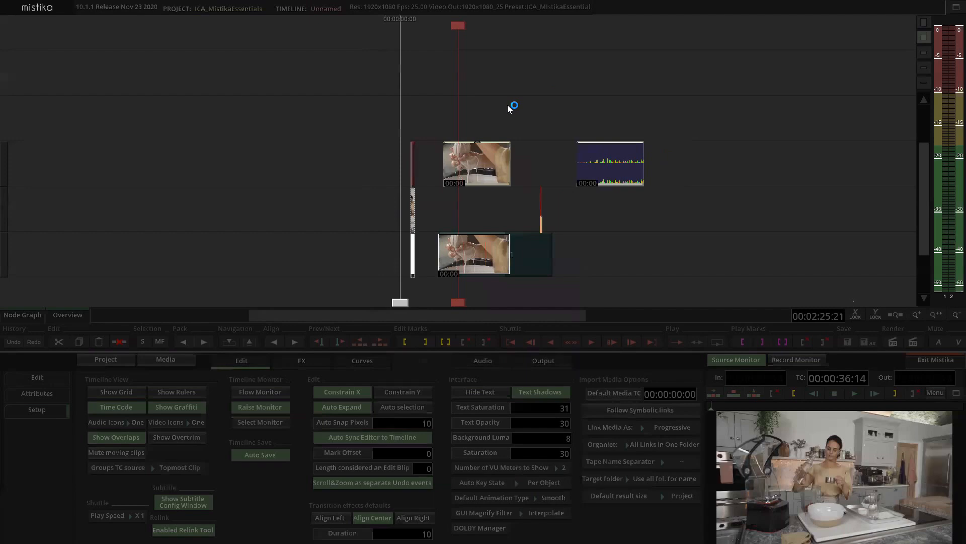
pyautogui.rightClick(483, 109)
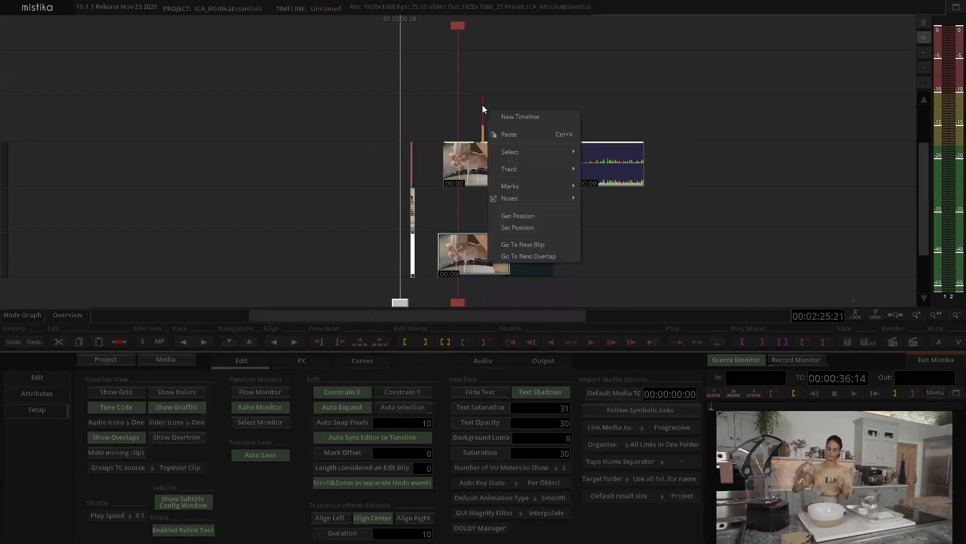
pyautogui.click(510, 117)
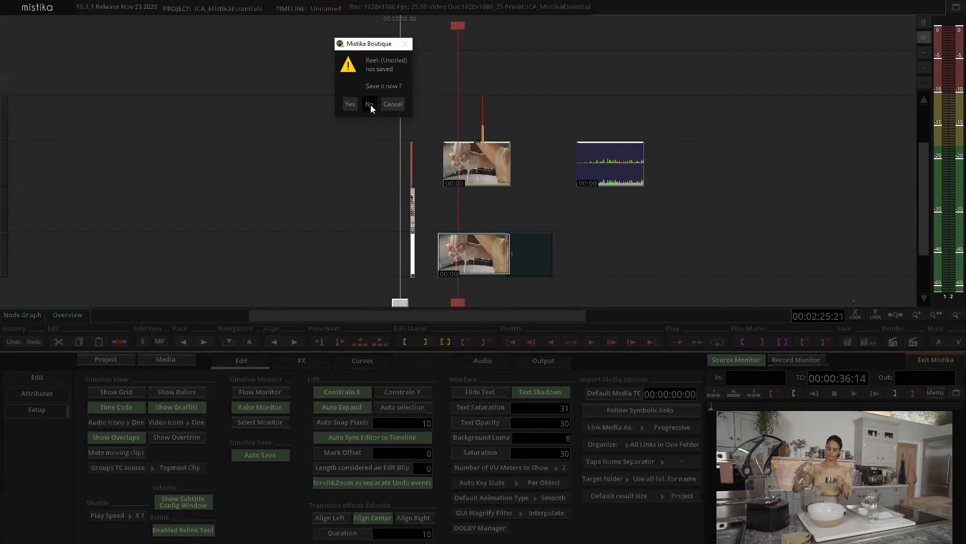
pyautogui.click(369, 104)
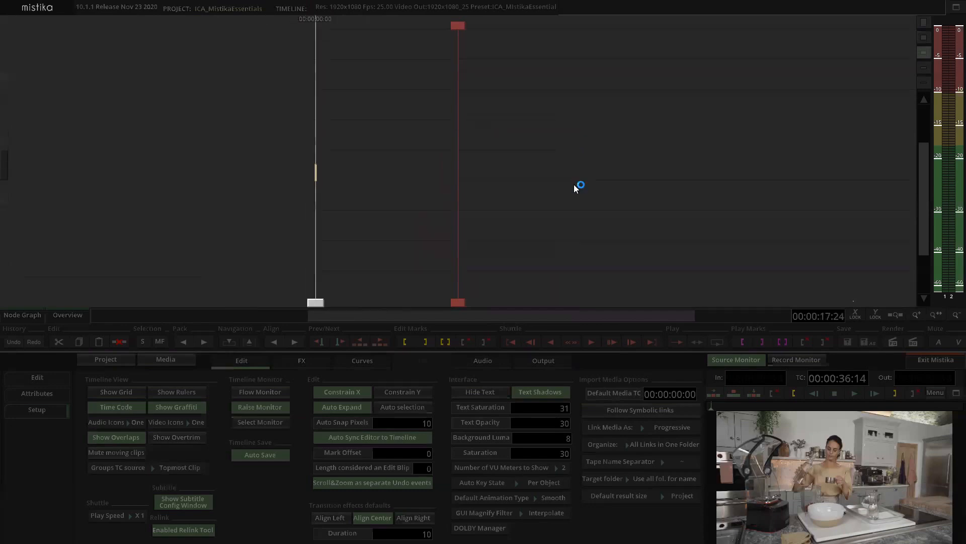
pyautogui.click(928, 68)
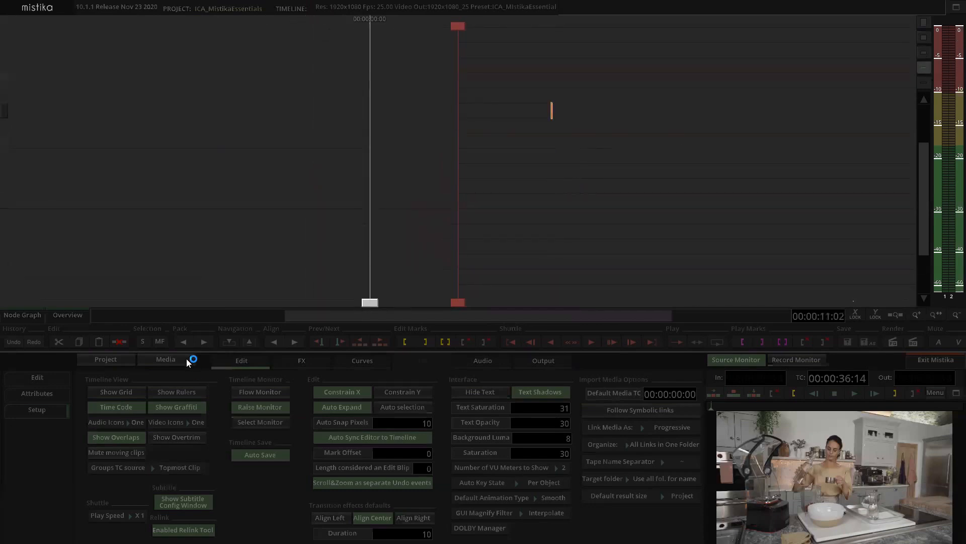
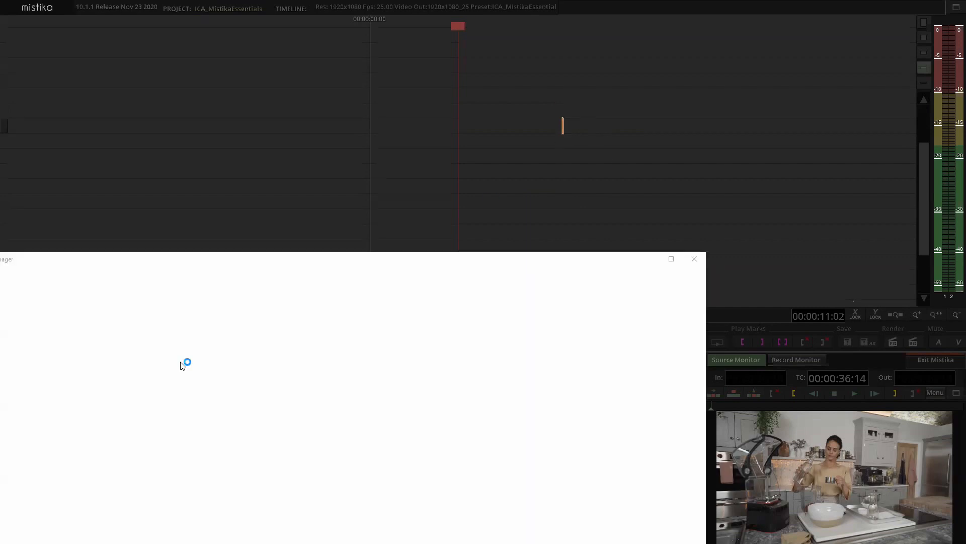
# - Move the Media Manager window clear of the timeline and browse up to the ICA_Mistika_Essentials folder
pyautogui.moveTo(412, 261); pyautogui.dragTo(504, 230)
pyautogui.click(502, 393)
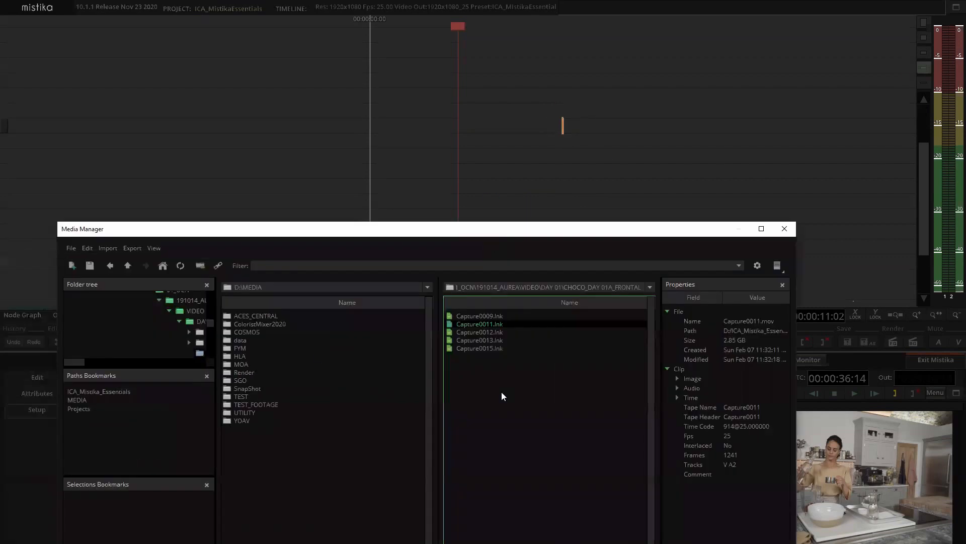
pyautogui.click(130, 269)
pyautogui.click(129, 269)
pyautogui.click(130, 269)
pyautogui.click(130, 269)
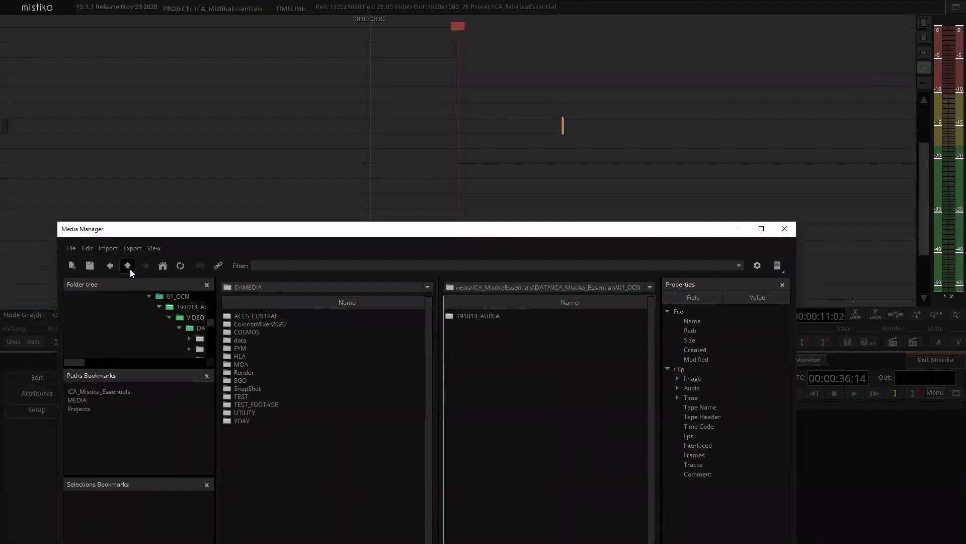
pyautogui.click(130, 269)
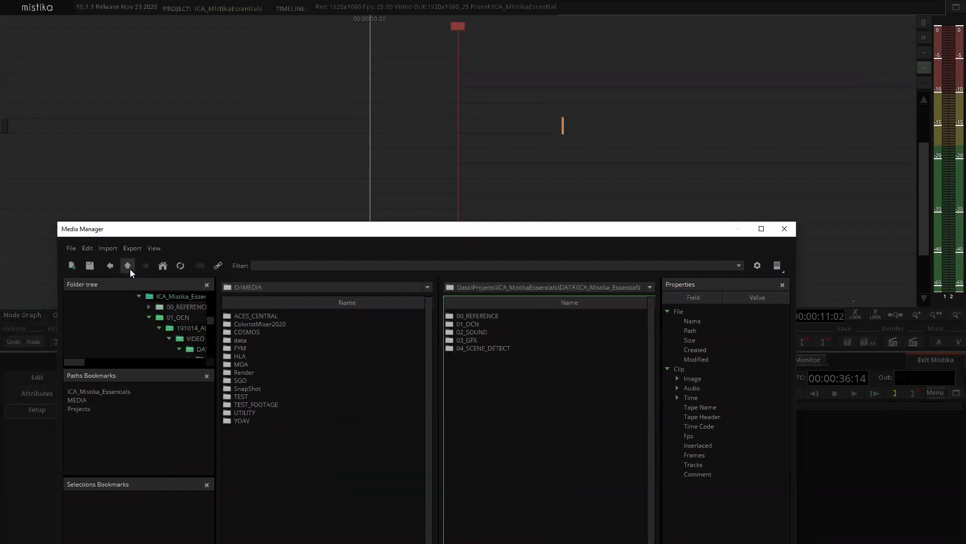
# - Place AUREA_001 from the 04_SCENE_DETECT folder on the timeline at the playhead and close the Media Manager
pyautogui.doubleClick(486, 349)
pyautogui.click(473, 318)
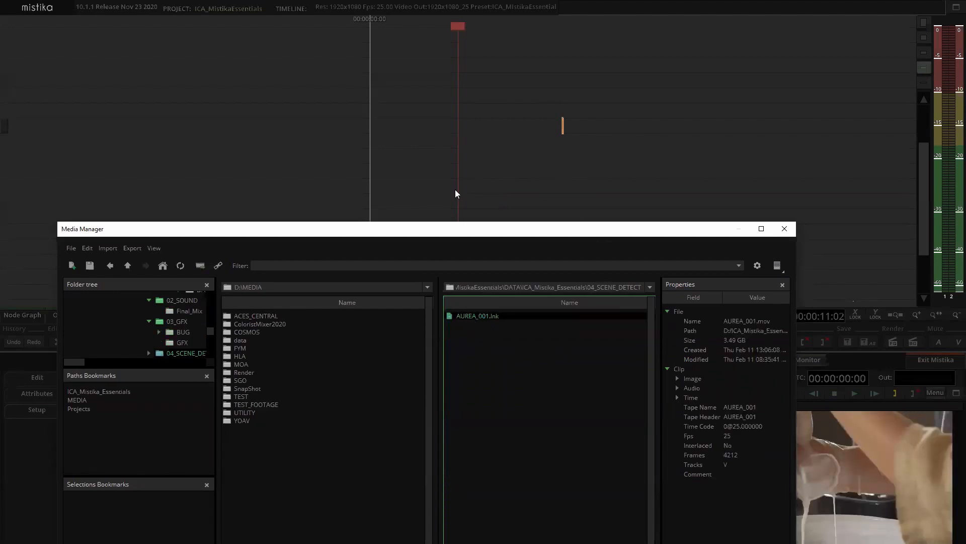
pyautogui.moveTo(456, 193); pyautogui.dragTo(456, 194)
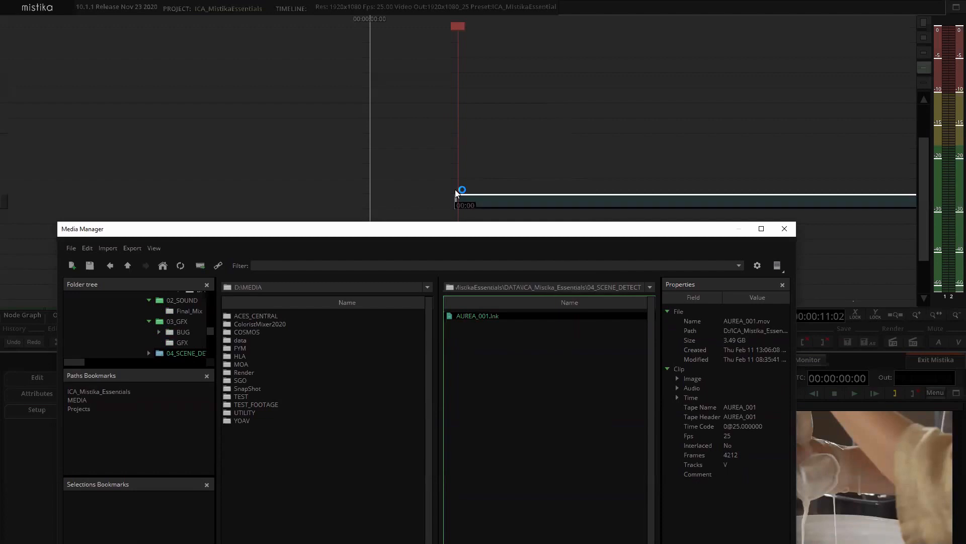
pyautogui.click(785, 229)
pyautogui.click(565, 201)
# - Set the Reel TC of the new timeline to 01:00:00:00
pyautogui.click(221, 364)
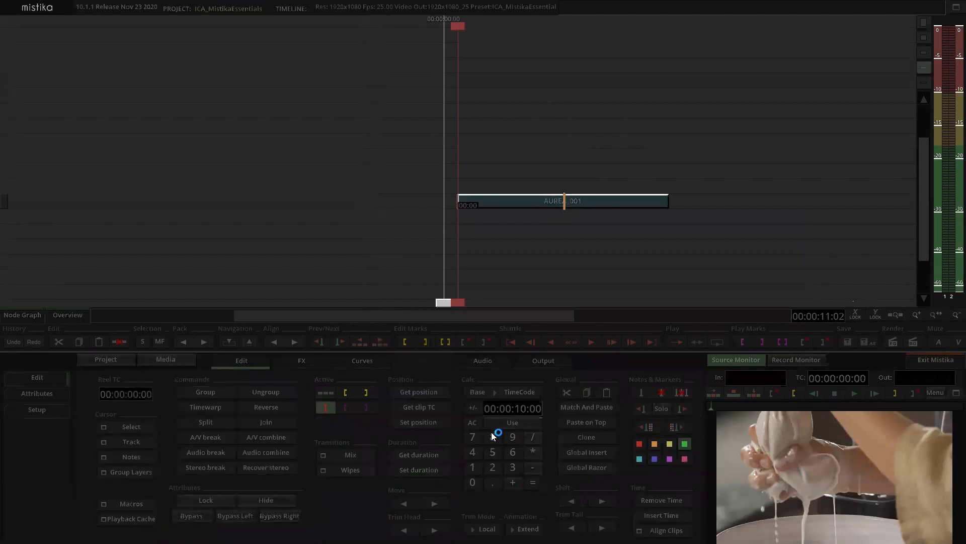
pyautogui.click(109, 397)
pyautogui.press('BackSpace')
pyautogui.write('1')
pyautogui.click(510, 152)
pyautogui.click(501, 204)
pyautogui.moveTo(478, 148); pyautogui.dragTo(483, 152)
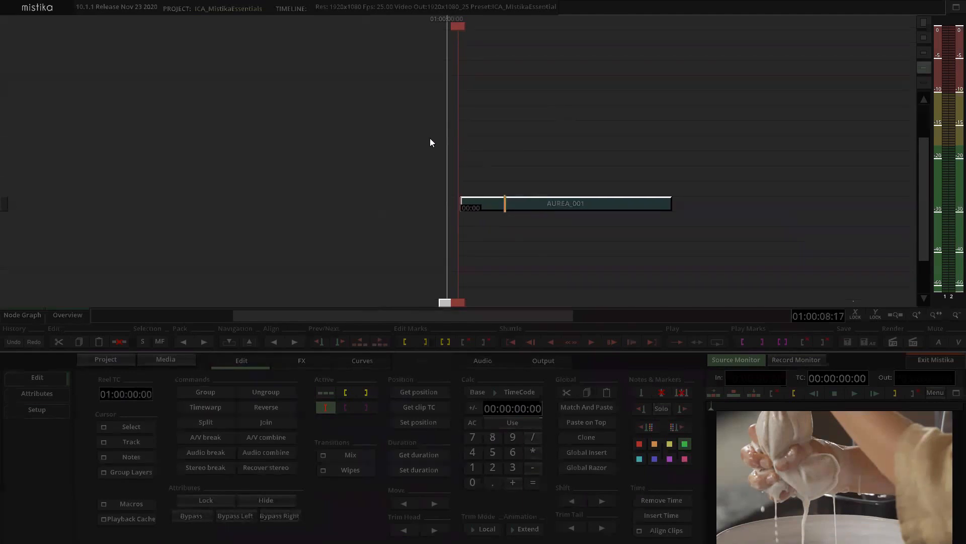
# - Move the AUREA_001 clip to start at 01:00:00:00 using the calculator timecode, with the whole clip active
pyautogui.click(508, 127)
pyautogui.click(505, 203)
pyautogui.moveTo(488, 407); pyautogui.dragTo(487, 404)
pyautogui.click(509, 423)
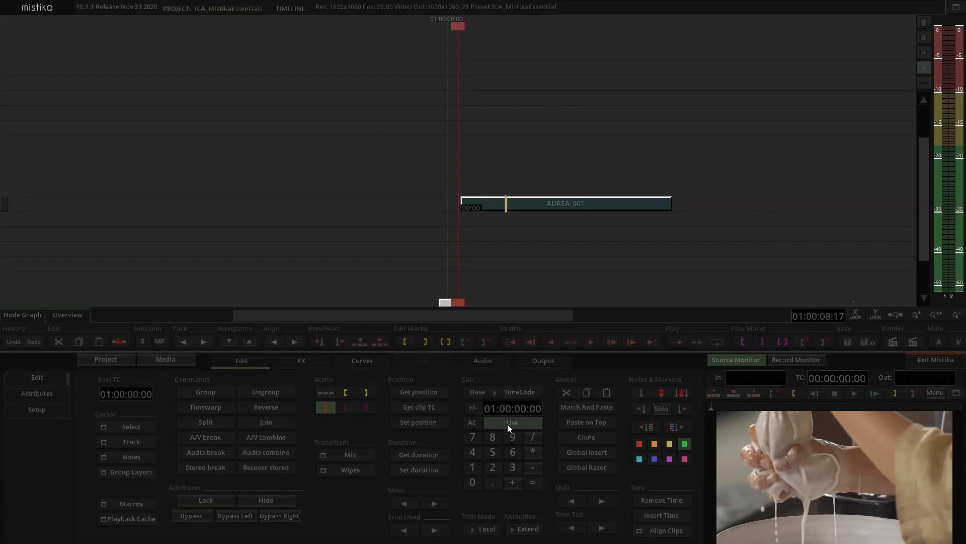
pyautogui.click(420, 421)
pyautogui.click(326, 392)
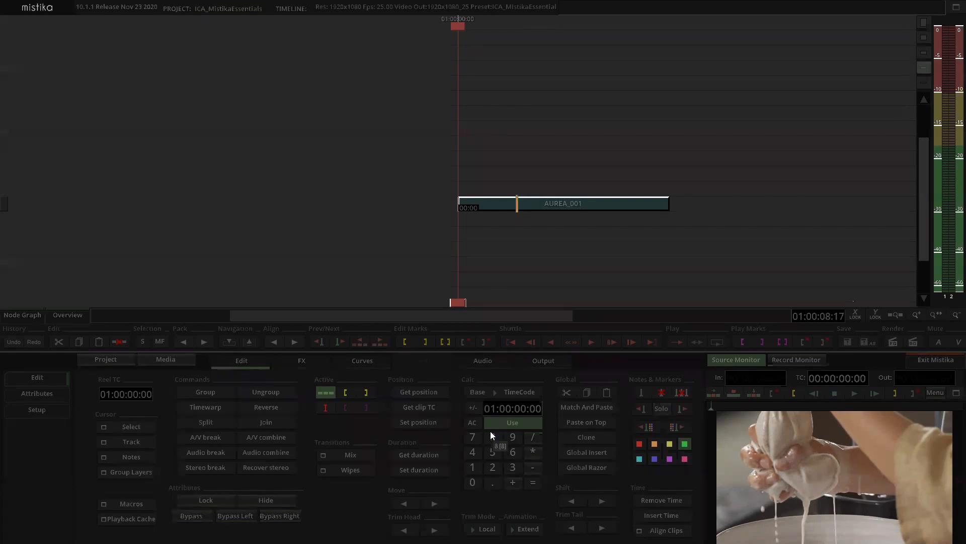
# - Move the waveform scope to the opposite side of the image in AUREA_001's Framing editor, and reopen the editor on the clip
pyautogui.click(574, 99)
pyautogui.scroll(-2, 575, 99)
pyautogui.doubleClick(512, 197)
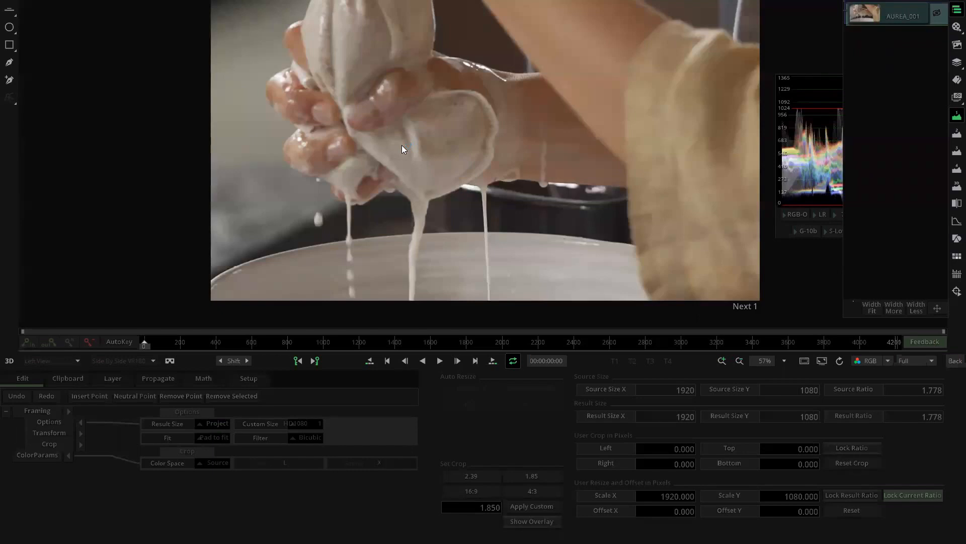
pyautogui.moveTo(809, 128); pyautogui.dragTo(57, 54)
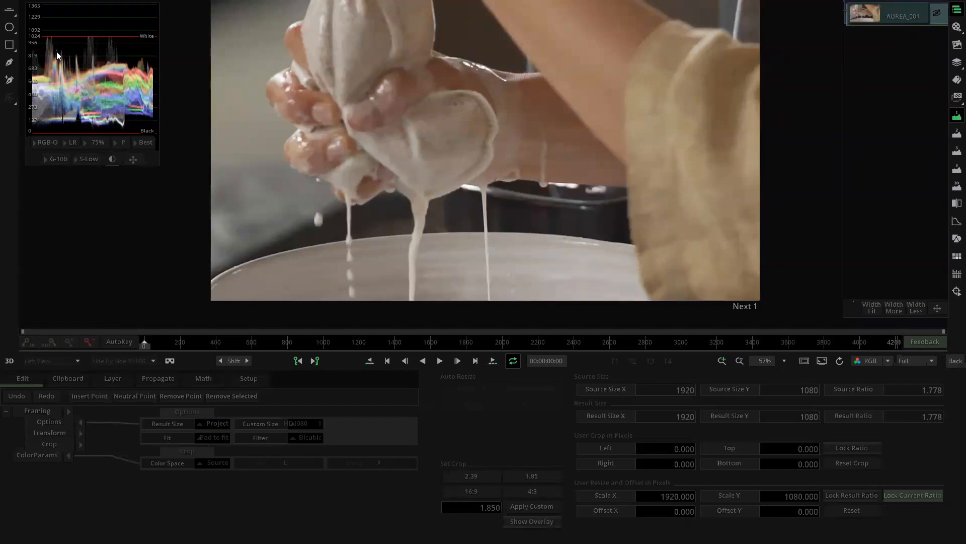
pyautogui.press('Escape')
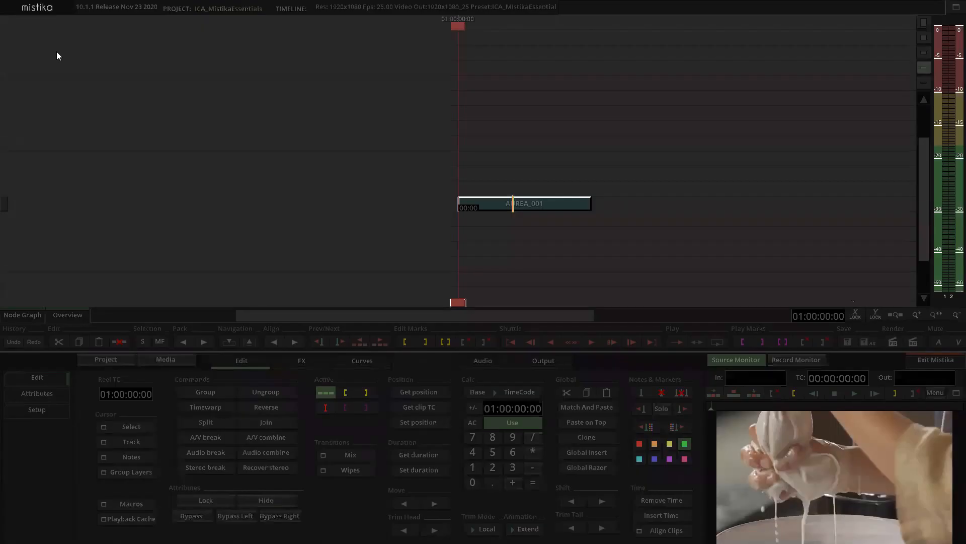
pyautogui.click(605, 158)
pyautogui.doubleClick(549, 203)
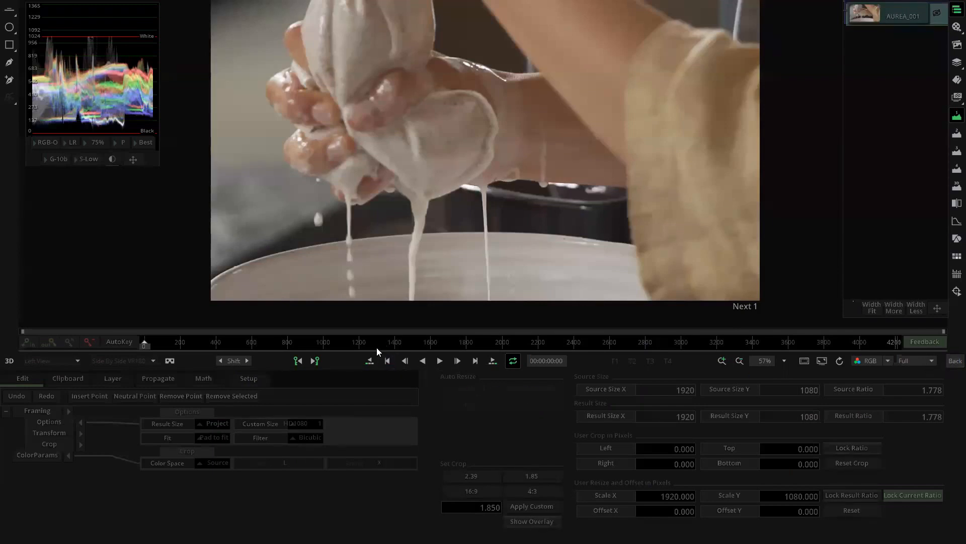
# - Select the Framing and ColorParams groups in turn, and expand the Transform and Crop parameters of AUREA_001
pyautogui.click(40, 410)
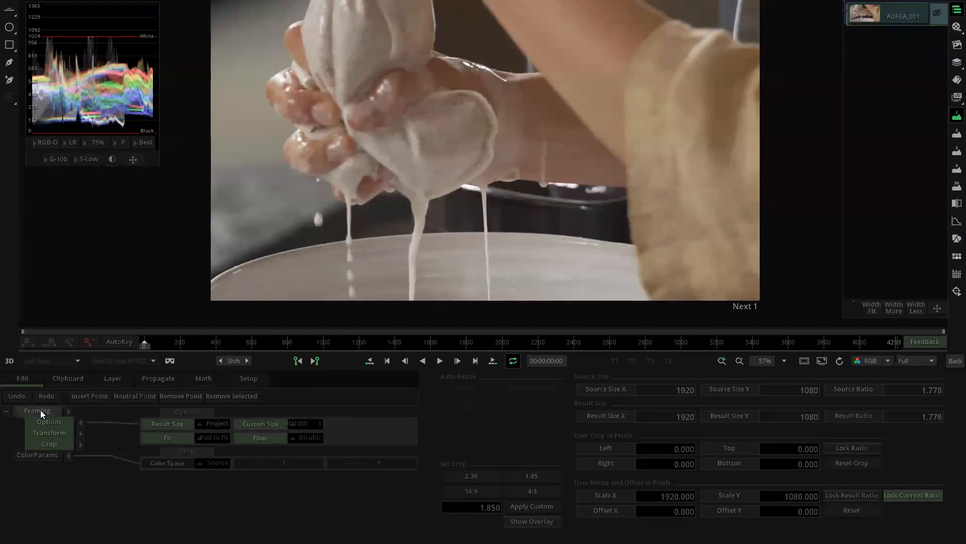
pyautogui.click(39, 456)
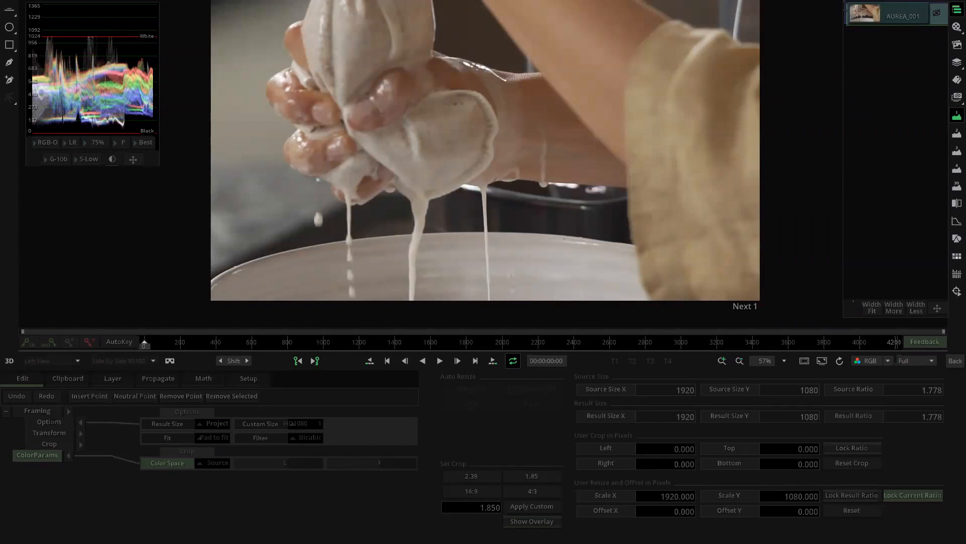
pyautogui.click(80, 433)
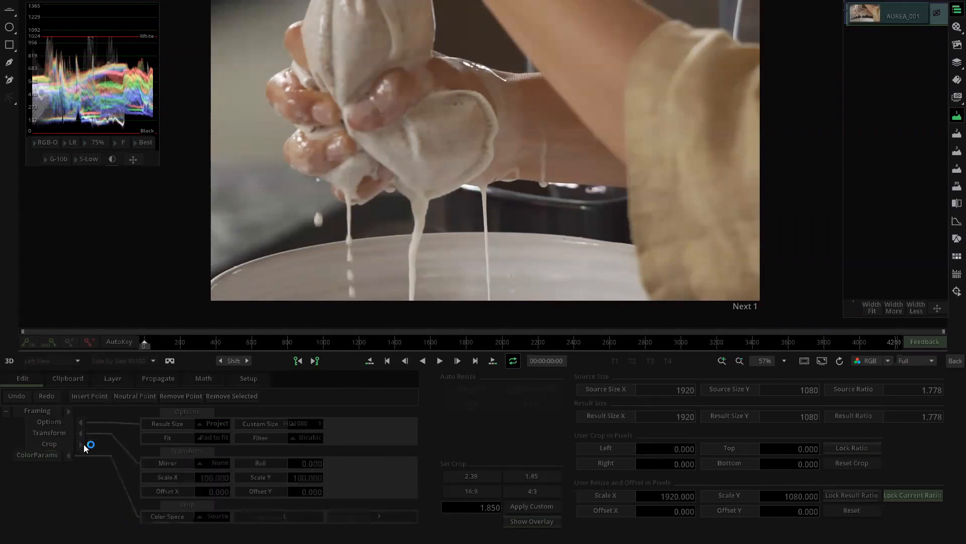
pyautogui.click(81, 444)
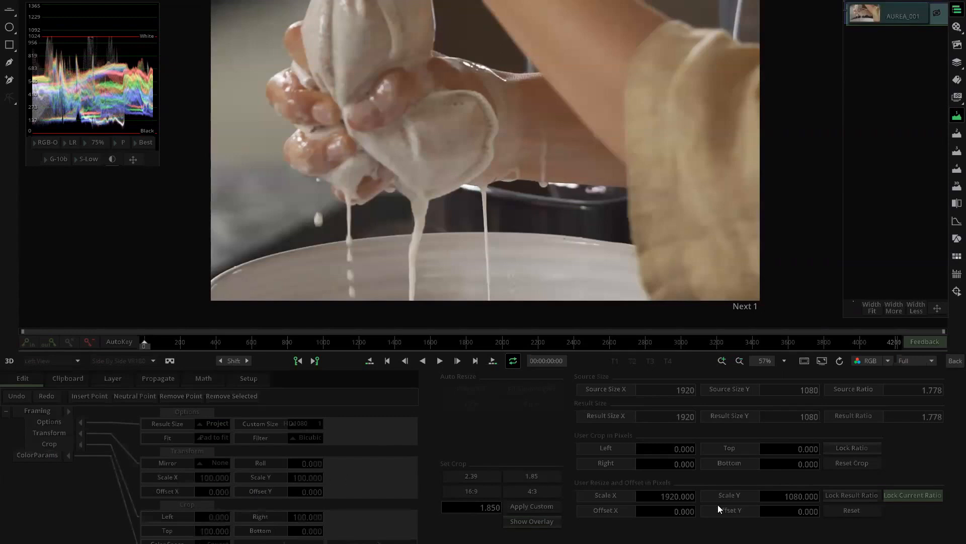
# - Enlarge the AUREA_001 image, set Scale Y and Scale X to 200, and reset both scales to their defaults
pyautogui.moveTo(788, 496); pyautogui.dragTo(865, 495)
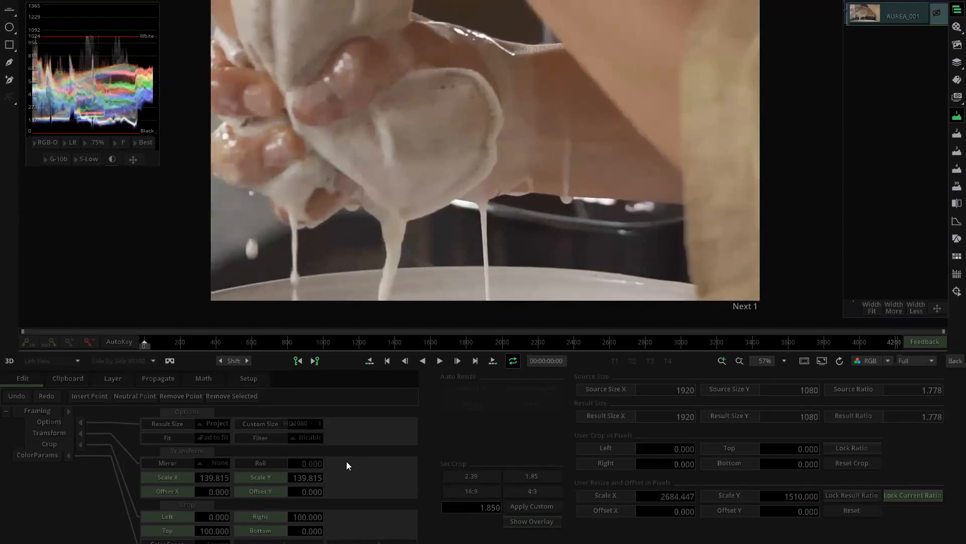
pyautogui.click(302, 480)
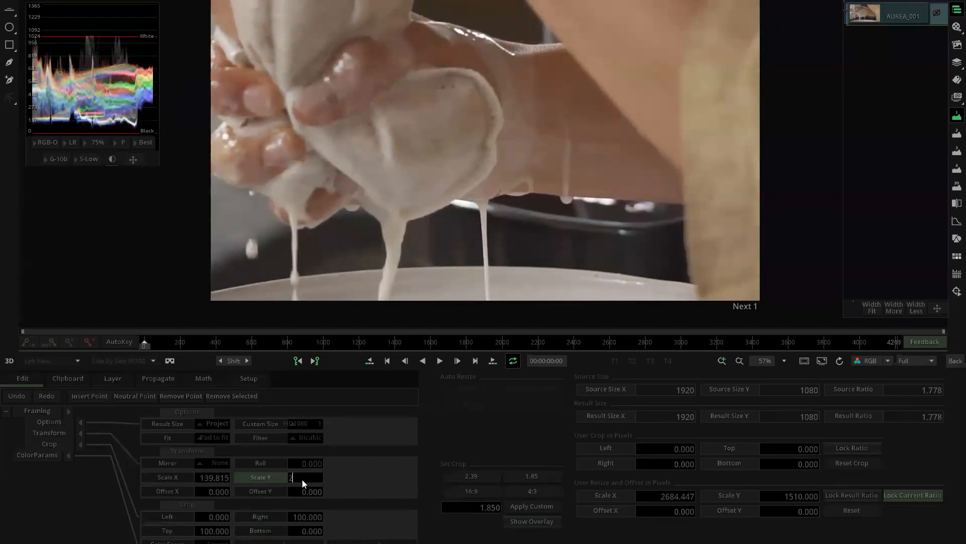
pyautogui.write('200')
pyautogui.press('Return')
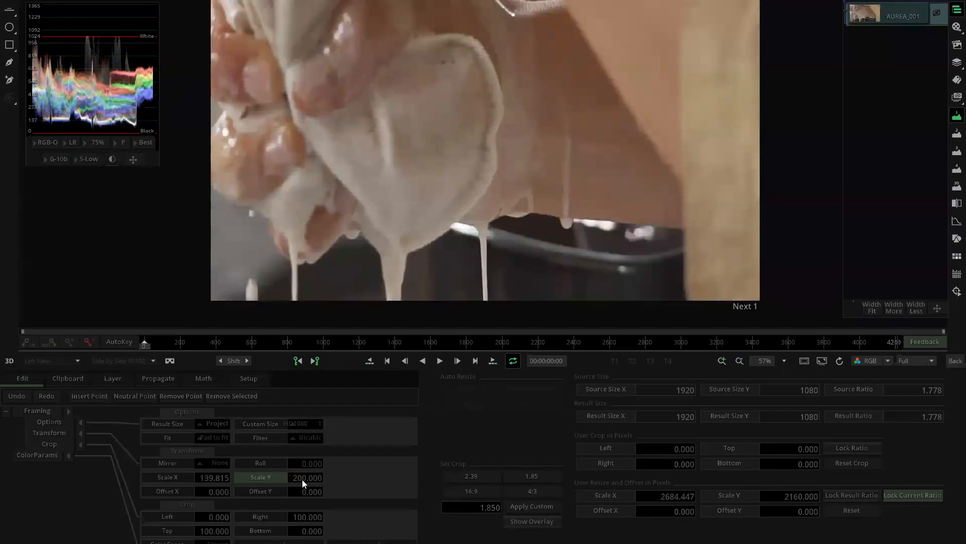
pyautogui.click(222, 479)
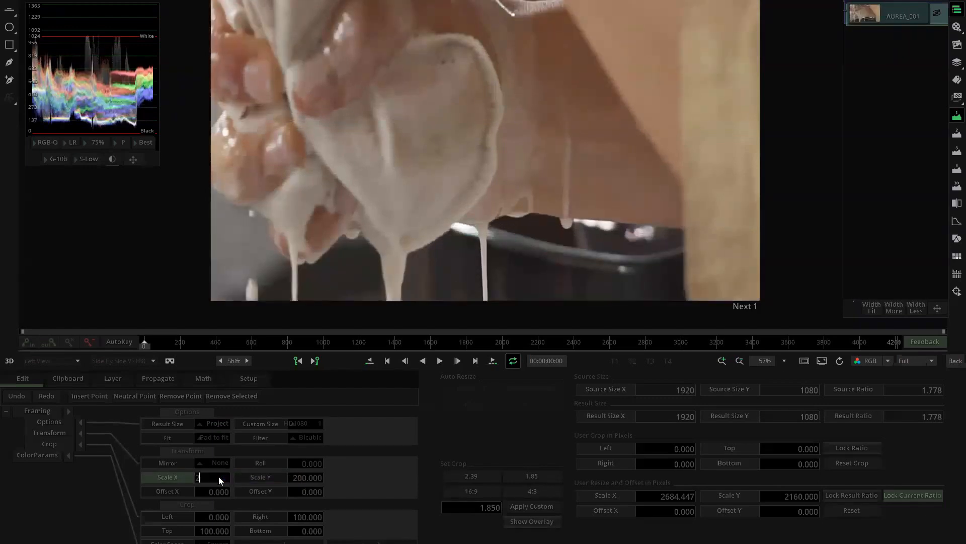
pyautogui.press('Return')
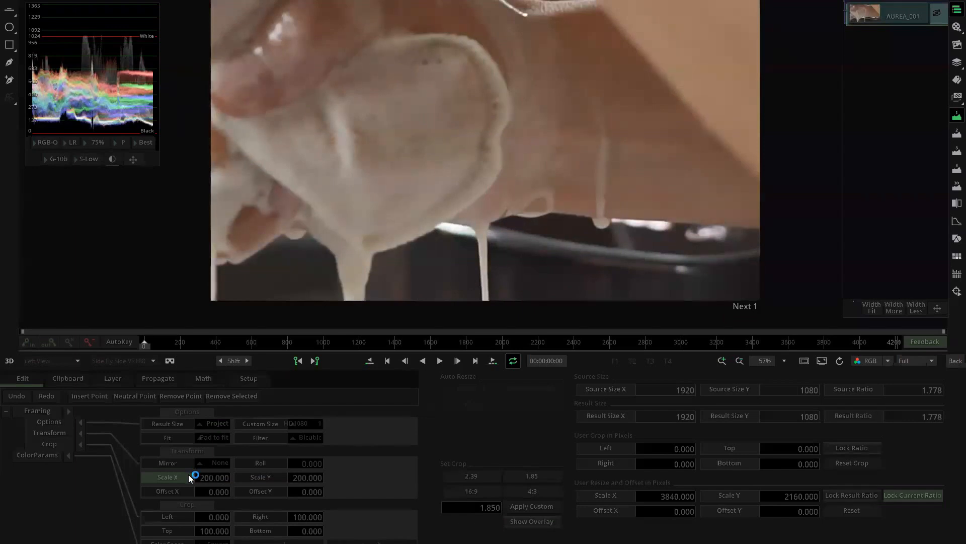
pyautogui.click(194, 478)
pyautogui.click(263, 478)
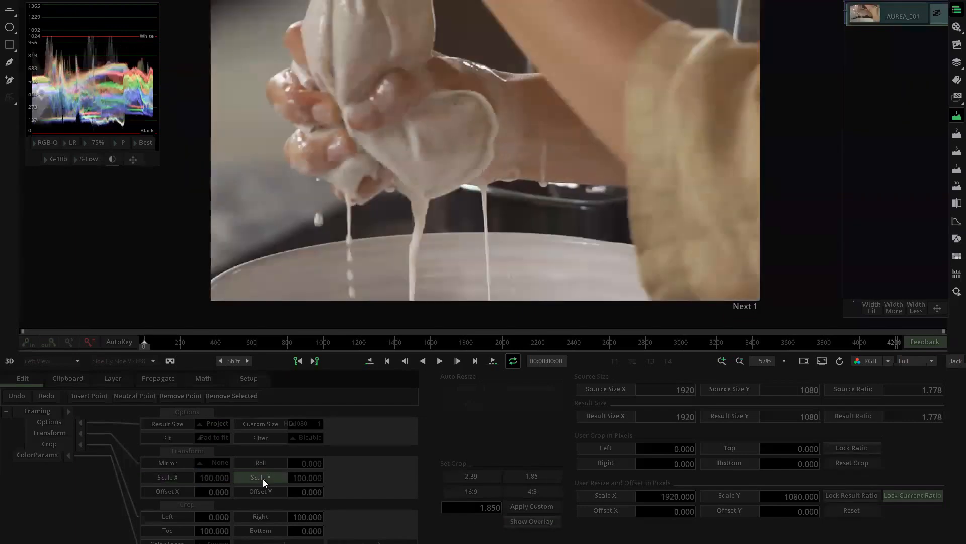
# - Turn on AutoKey and keyframe Scale X and Scale Y at 100 on frame 403
pyautogui.moveTo(152, 346); pyautogui.dragTo(207, 376)
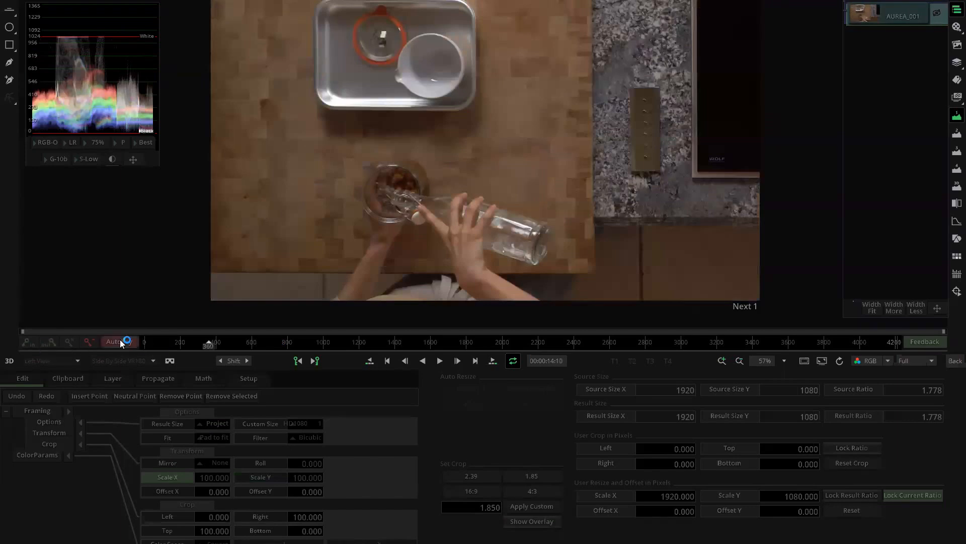
pyautogui.moveTo(216, 342); pyautogui.dragTo(215, 366)
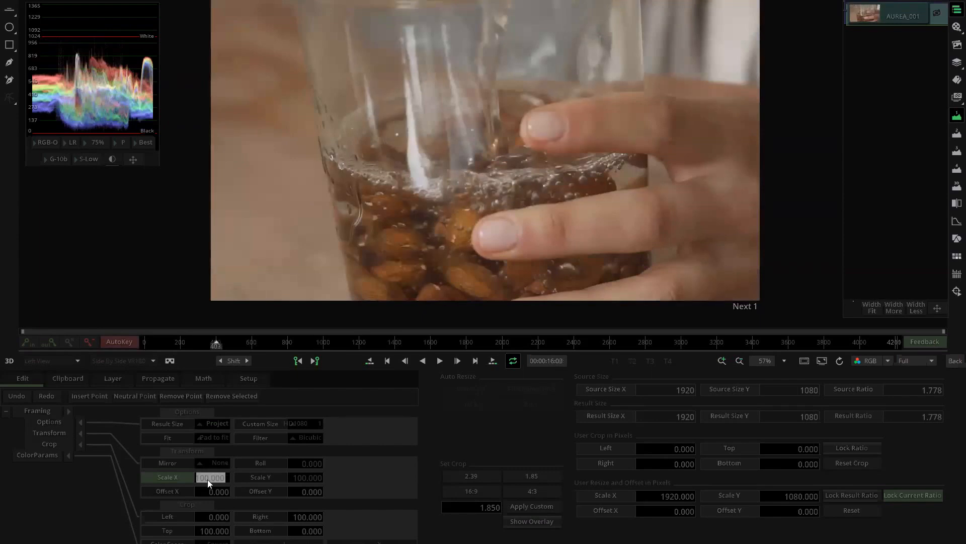
pyautogui.click(299, 482)
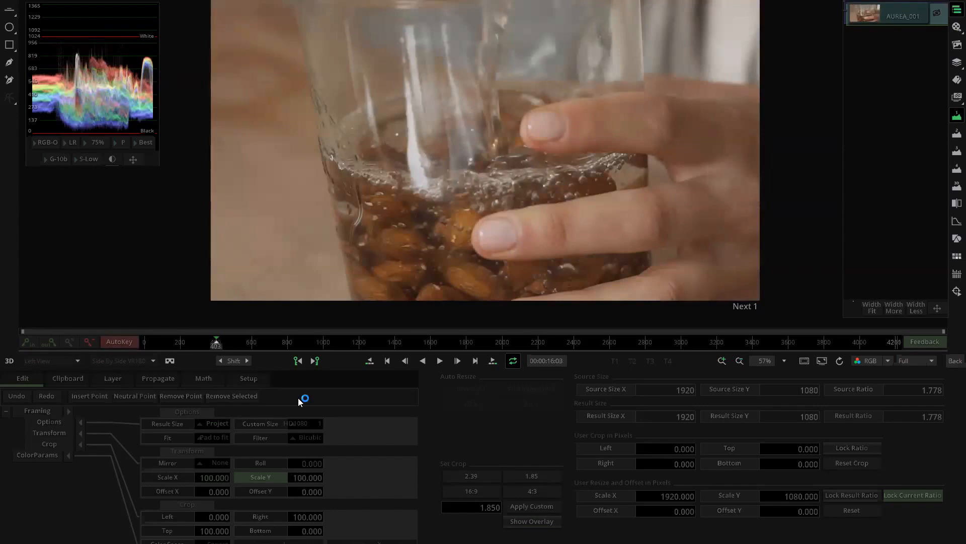
# - Keyframe Scale X and Scale Y at 200 on frame 436
pyautogui.moveTo(213, 347); pyautogui.dragTo(222, 344)
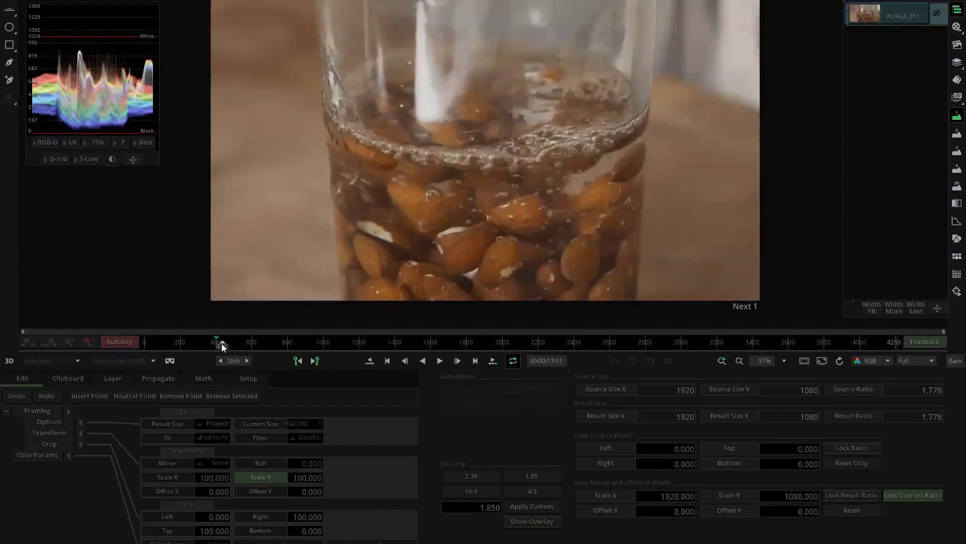
pyautogui.click(213, 480)
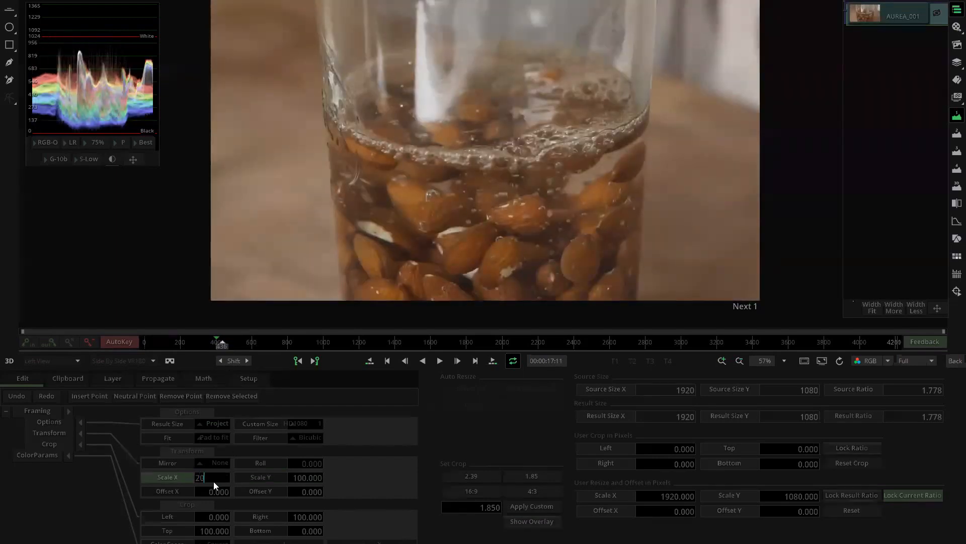
pyautogui.press('Return')
pyautogui.click(297, 480)
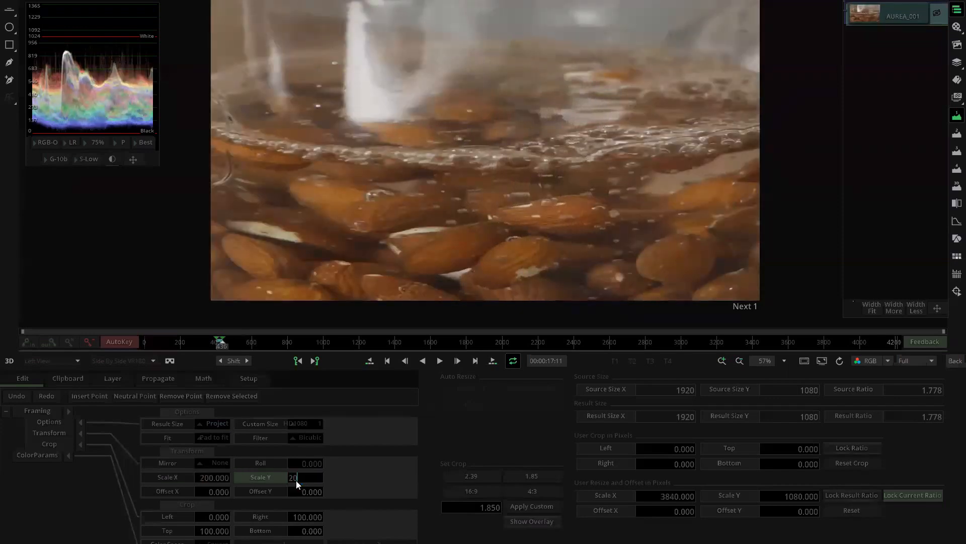
pyautogui.write('20')
pyautogui.press('Return')
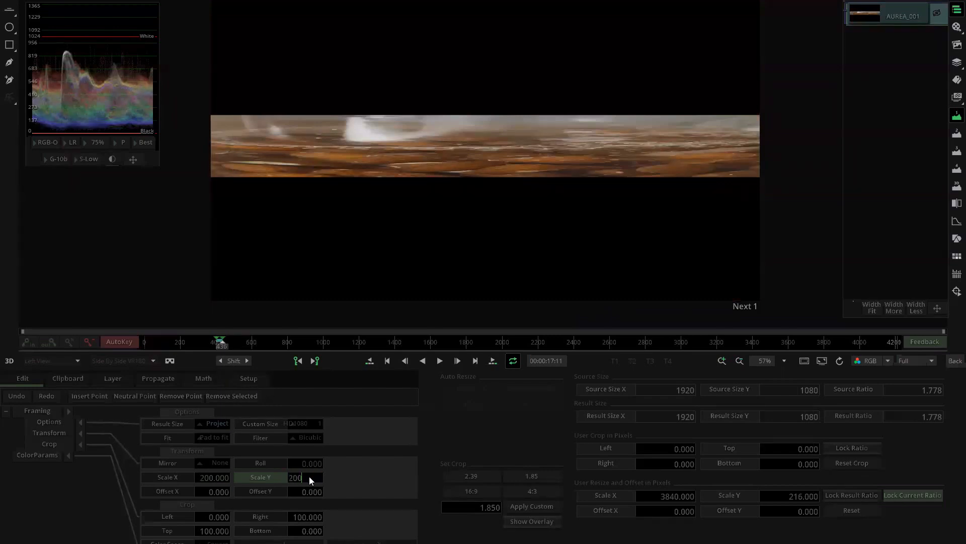
pyautogui.press('Return')
# - Play back the scale animation from the first keyframe and return to frame 403
pyautogui.click(216, 342)
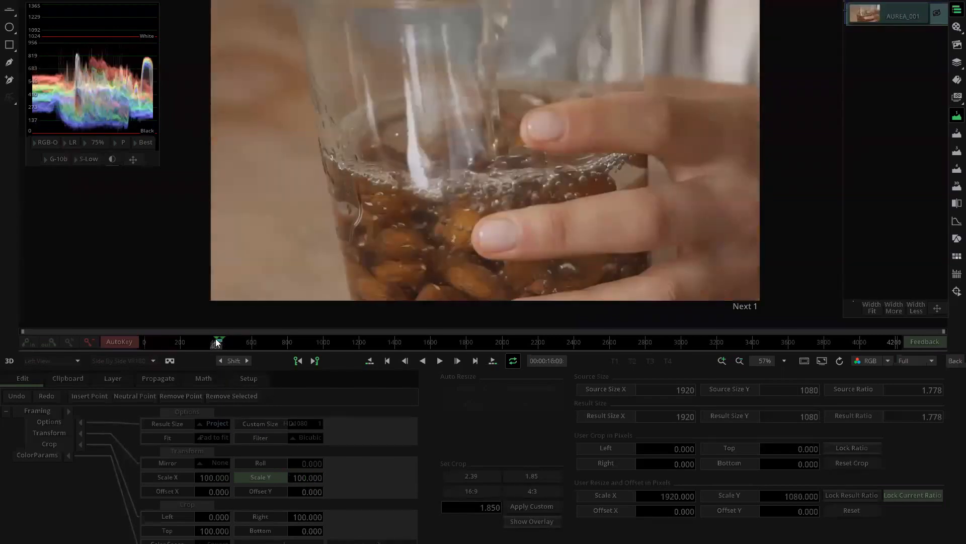
pyautogui.press('space')
pyautogui.press('space')
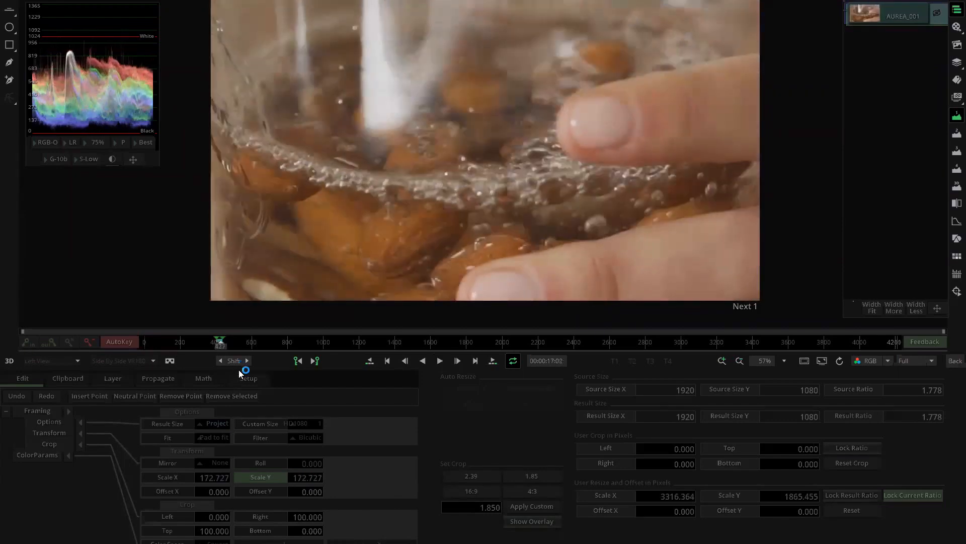
pyautogui.click(216, 341)
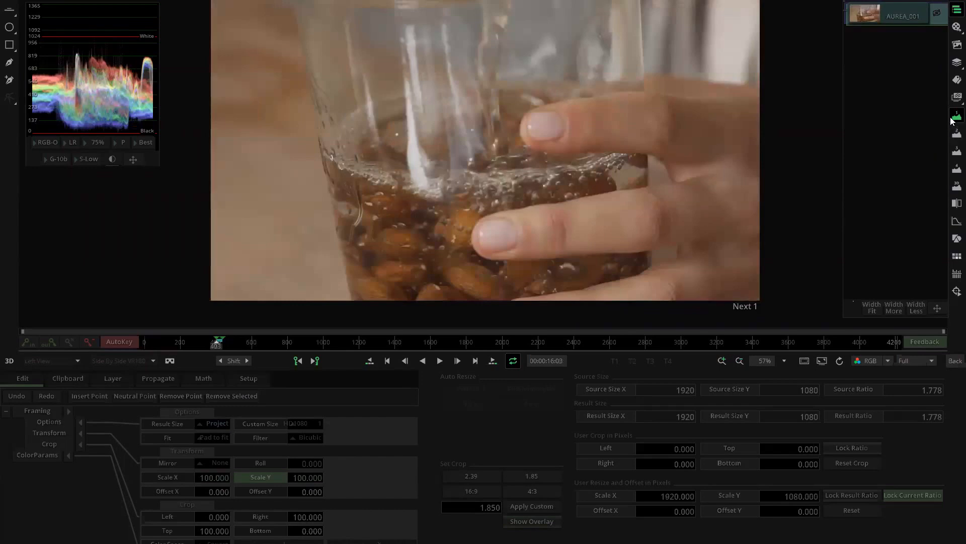
# - Show the curve editor and narrow the visible time range to about frames 355 to 565 around the two keyframes
pyautogui.click(956, 221)
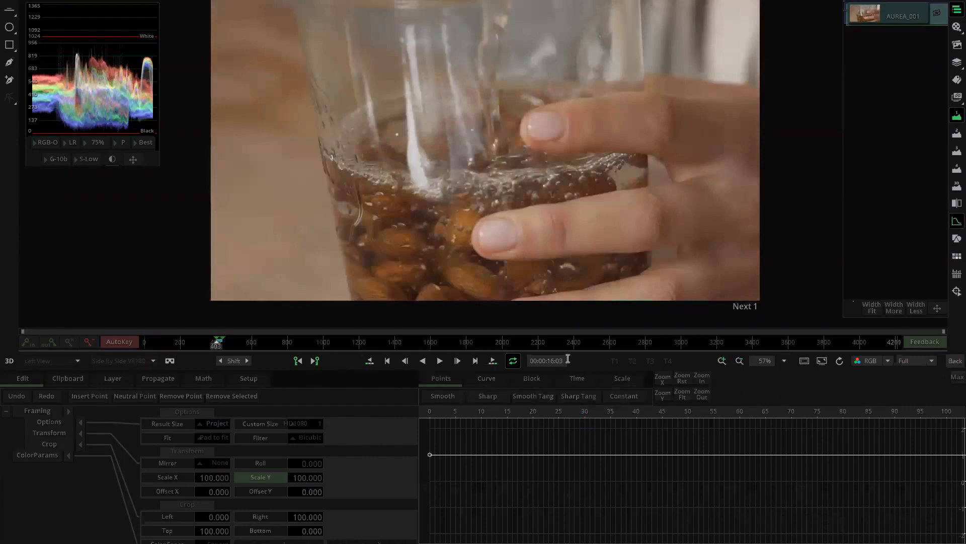
pyautogui.moveTo(944, 337); pyautogui.dragTo(284, 332)
pyautogui.moveTo(25, 331); pyautogui.dragTo(104, 331)
pyautogui.moveTo(285, 331); pyautogui.dragTo(132, 333)
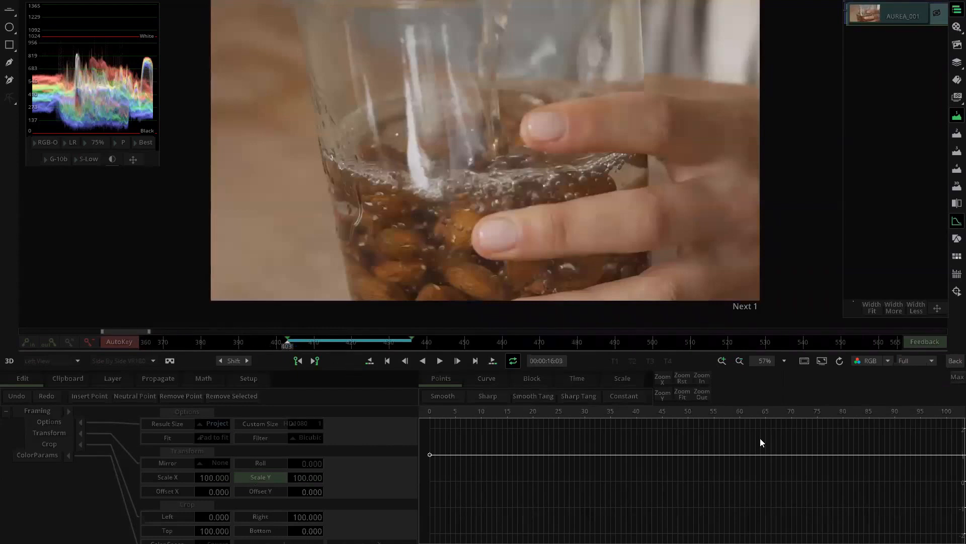
# - Examine the Scale X animation curve around frame 403 in the curve editor
pyautogui.click(702, 395)
pyautogui.click(702, 396)
pyautogui.click(702, 396)
pyautogui.click(703, 378)
pyautogui.click(703, 378)
pyautogui.click(700, 389)
pyautogui.click(700, 389)
pyautogui.click(700, 389)
pyautogui.click(700, 388)
pyautogui.click(700, 389)
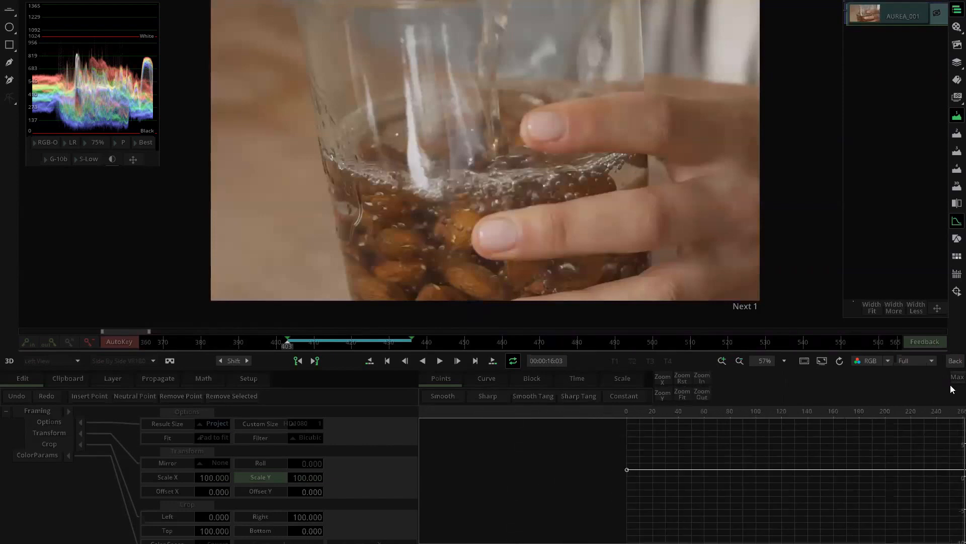
pyautogui.moveTo(815, 472); pyautogui.dragTo(603, 493)
pyautogui.moveTo(714, 483); pyautogui.dragTo(543, 517)
pyautogui.moveTo(542, 433); pyautogui.dragTo(571, 529)
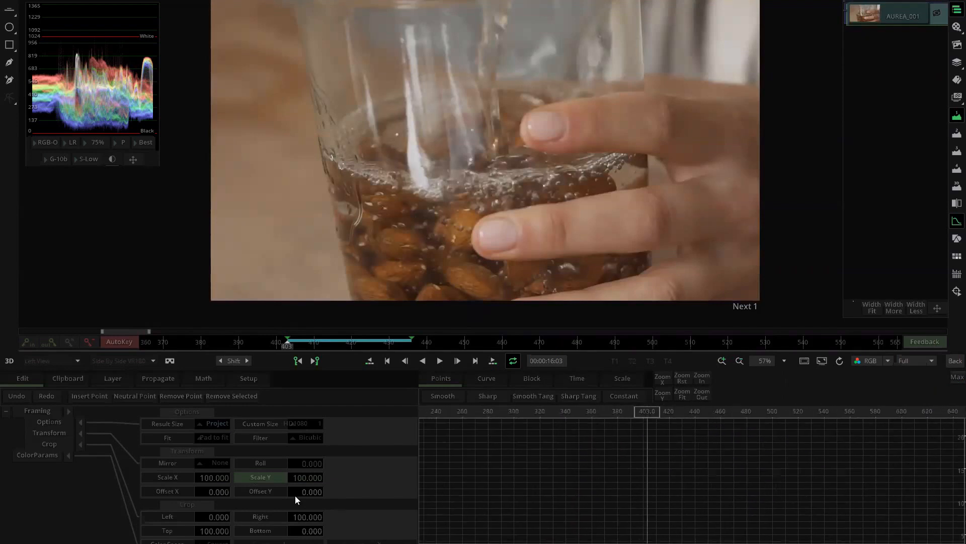
pyautogui.click(174, 477)
pyautogui.moveTo(689, 453); pyautogui.dragTo(745, 471)
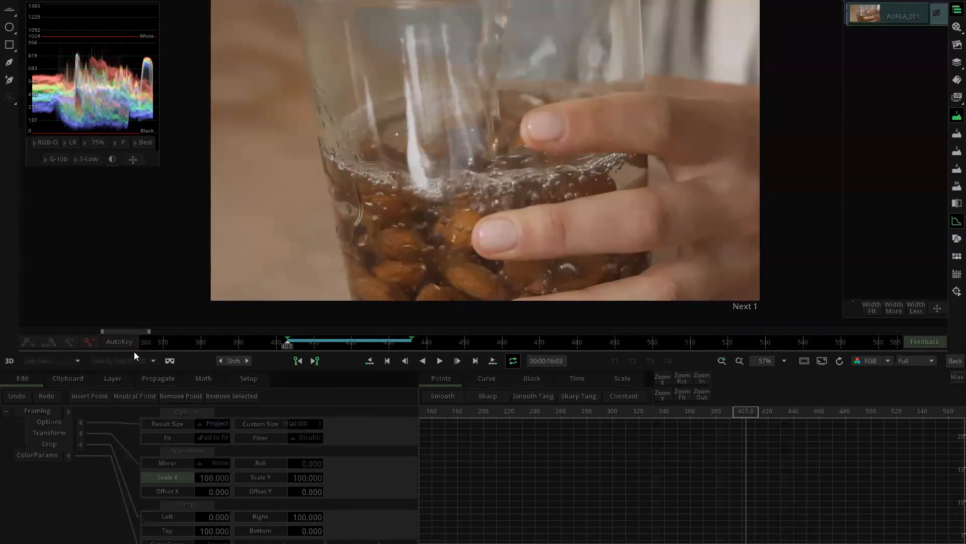
# - Turn off AutoKey and select all Framing parameters
pyautogui.click(43, 411)
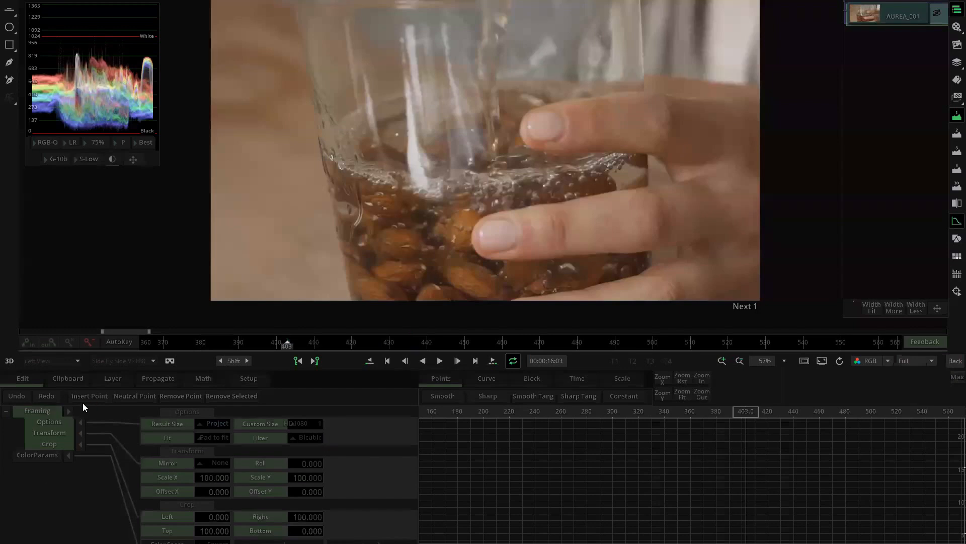
# - Hide the Options, Transform and Crop parameter groups under Framing
pyautogui.click(29, 466)
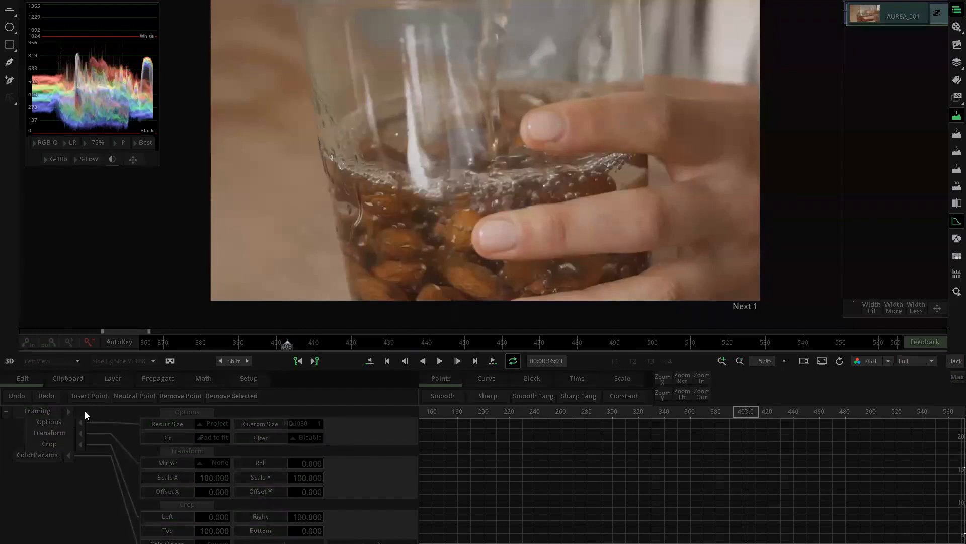
pyautogui.click(80, 434)
pyautogui.click(80, 444)
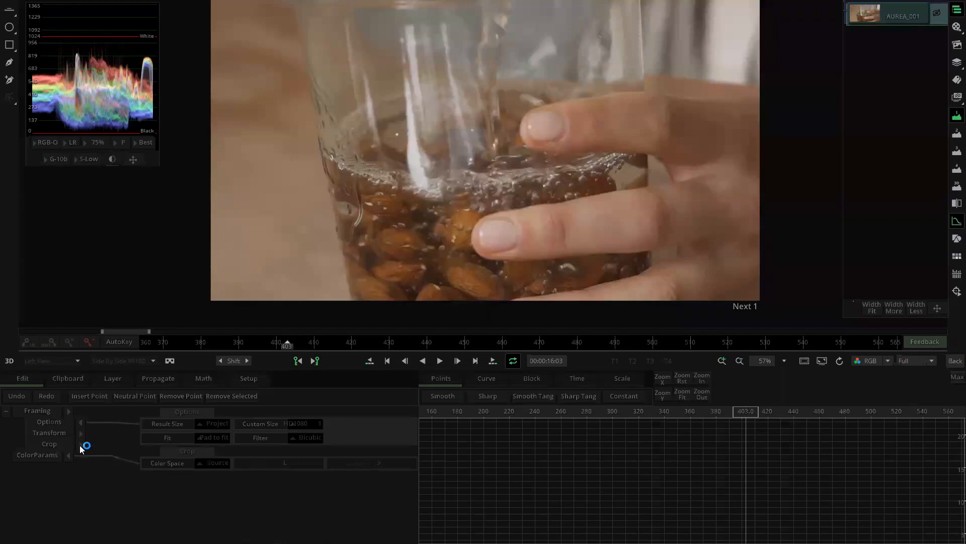
pyautogui.click(81, 423)
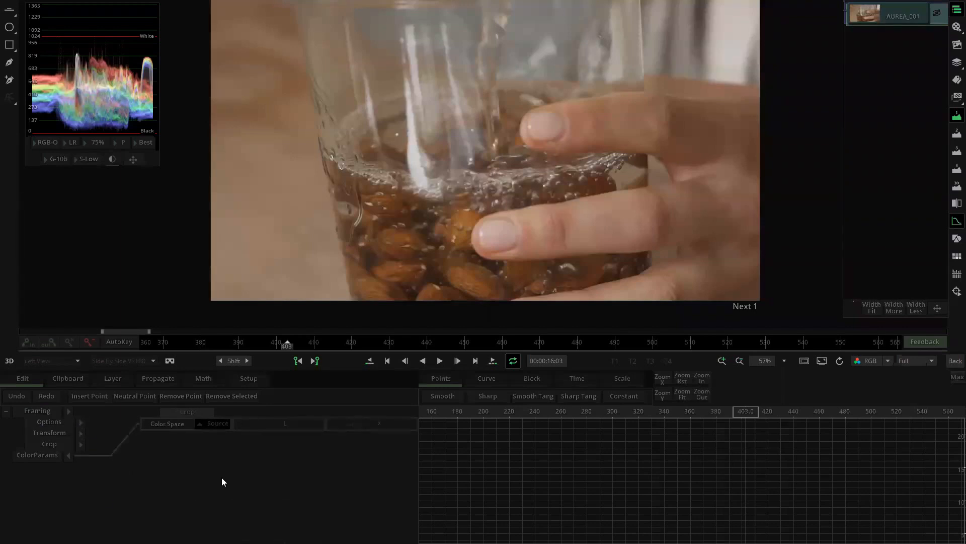
# - Show the full time range of AUREA_001, return to its first frame and run scene detection
pyautogui.doubleClick(148, 332)
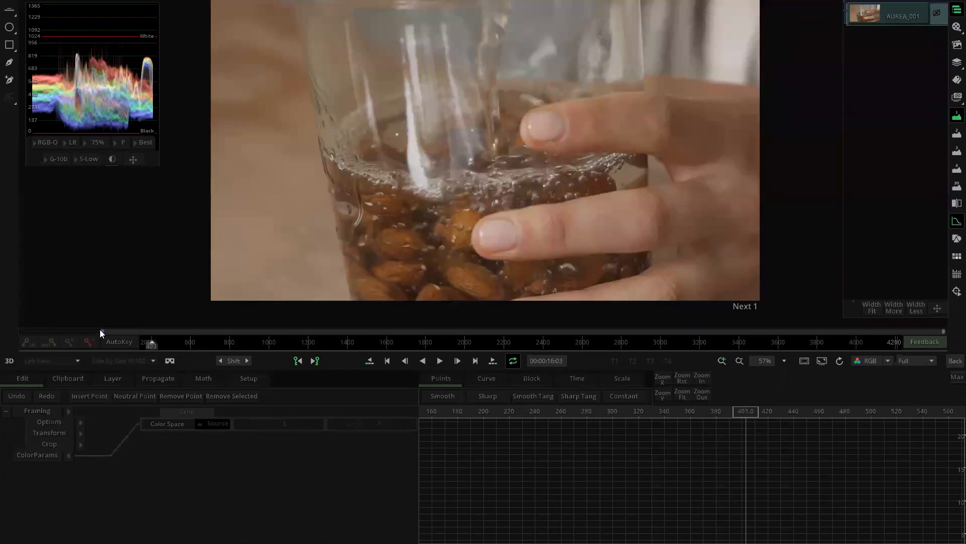
pyautogui.click(954, 275)
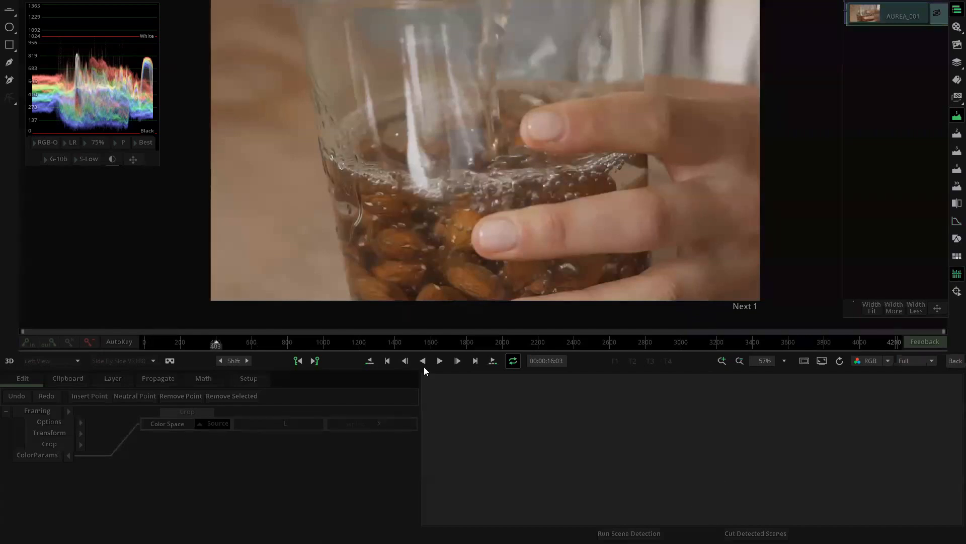
pyautogui.moveTo(216, 344); pyautogui.dragTo(144, 346)
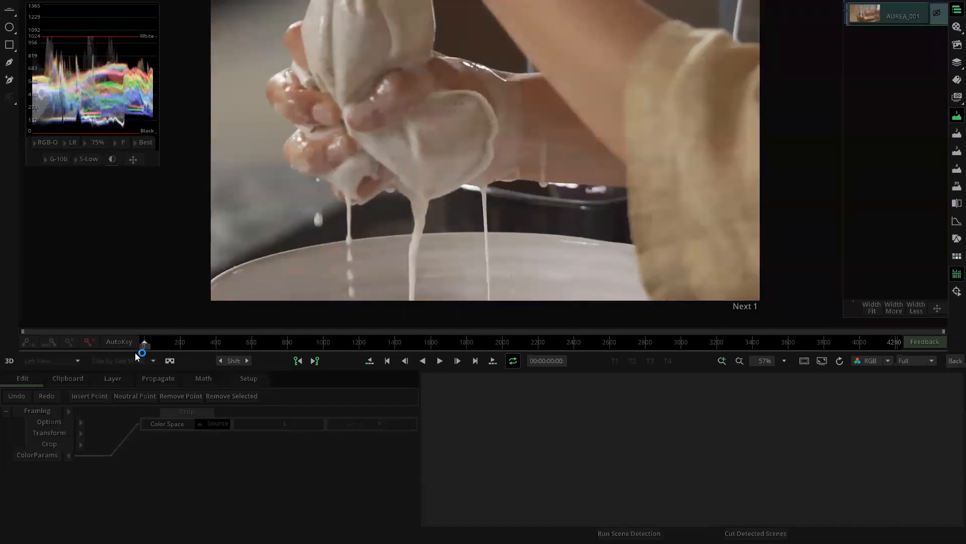
pyautogui.scroll(-2, 608, 192)
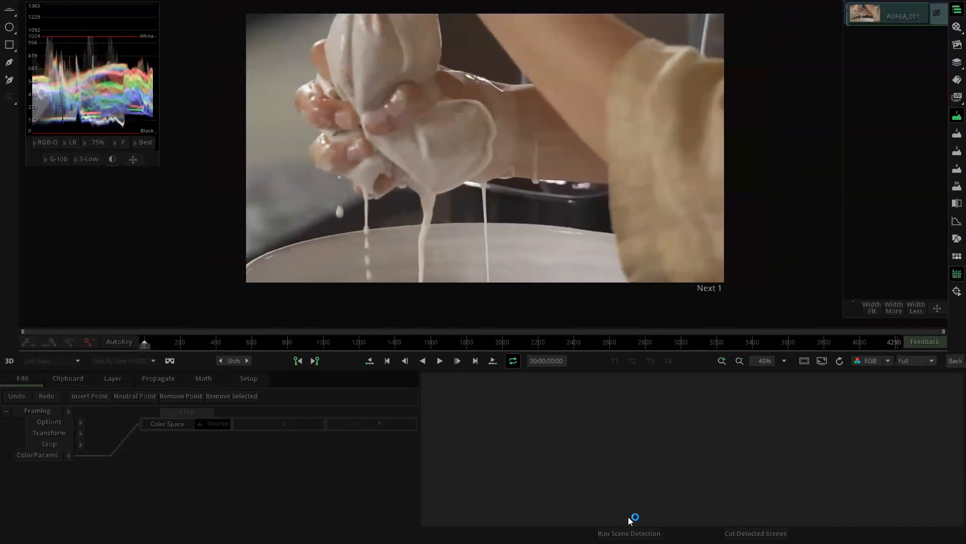
pyautogui.click(952, 274)
pyautogui.click(629, 533)
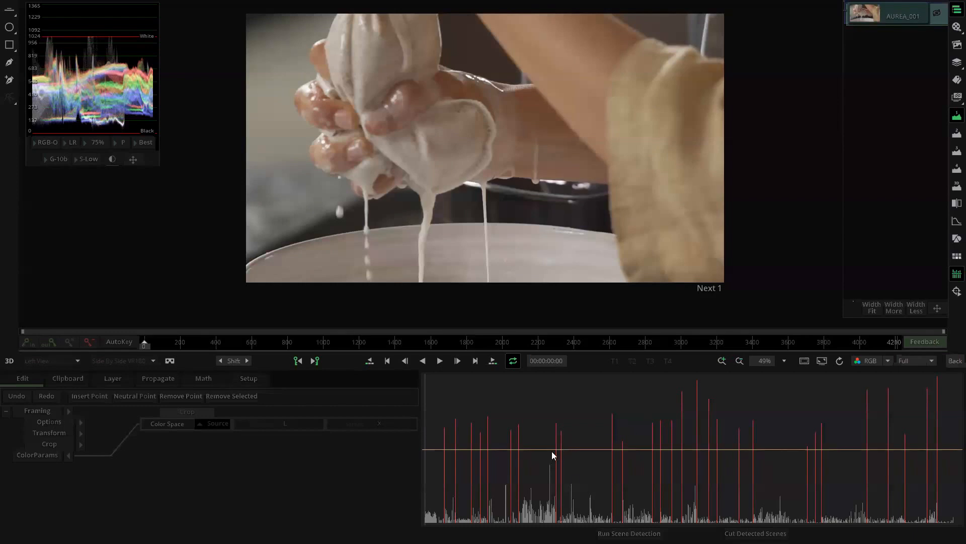
# - Lower the scene detection threshold to just above the noise, cut the detected scenes and return to the timeline
pyautogui.moveTo(560, 449); pyautogui.dragTo(590, 484)
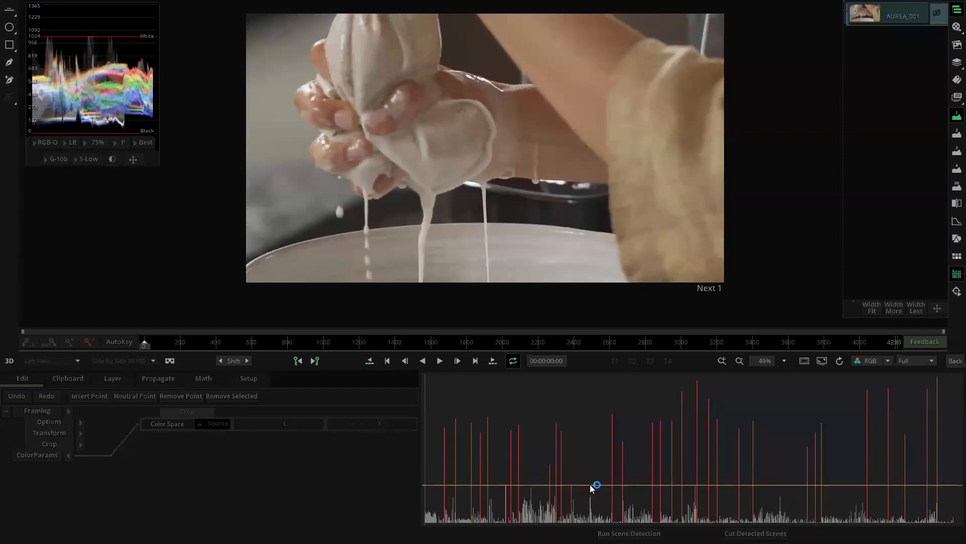
pyautogui.moveTo(590, 484); pyautogui.dragTo(595, 484)
pyautogui.click(954, 361)
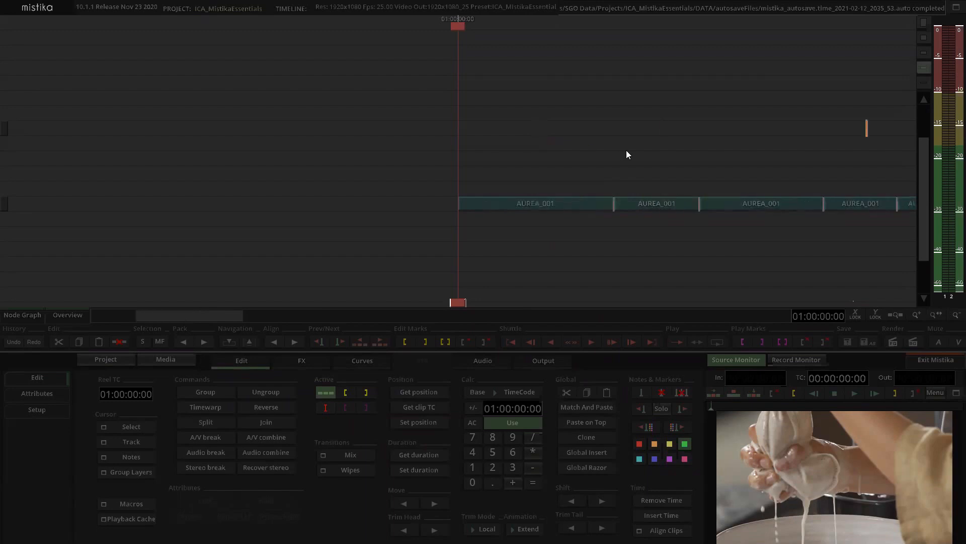
# - Increase the timeline's track height to show the clip thumbnails around the first cut
pyautogui.moveTo(565, 135); pyautogui.dragTo(518, 146)
pyautogui.scroll(3, 518, 146)
pyautogui.moveTo(689, 143); pyautogui.dragTo(503, 144)
pyautogui.scroll(4, 523, 143)
pyautogui.scroll(-1, 523, 142)
pyautogui.click(926, 52)
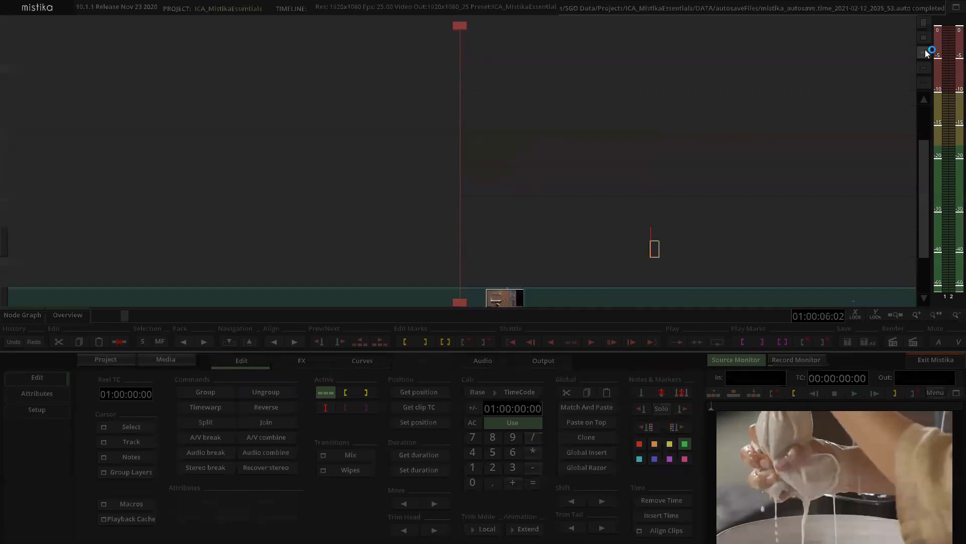
# - Select the two AUREA_001 clips on either side of the first cut and join them into one clip
pyautogui.click(456, 226)
pyautogui.click(549, 225)
pyautogui.click(485, 227)
pyautogui.click(561, 229)
pyautogui.click(504, 239)
pyautogui.click(495, 227)
pyautogui.click(498, 167)
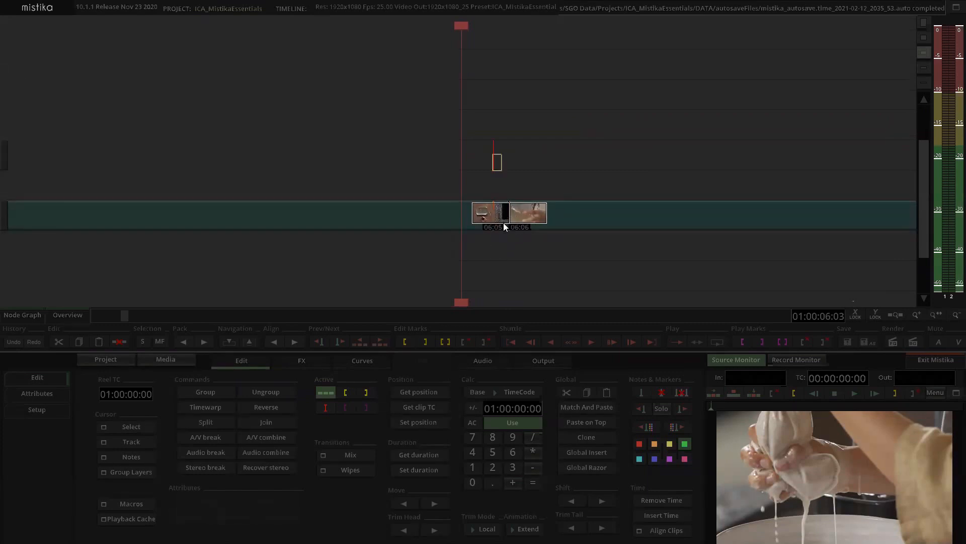
pyautogui.click(561, 283)
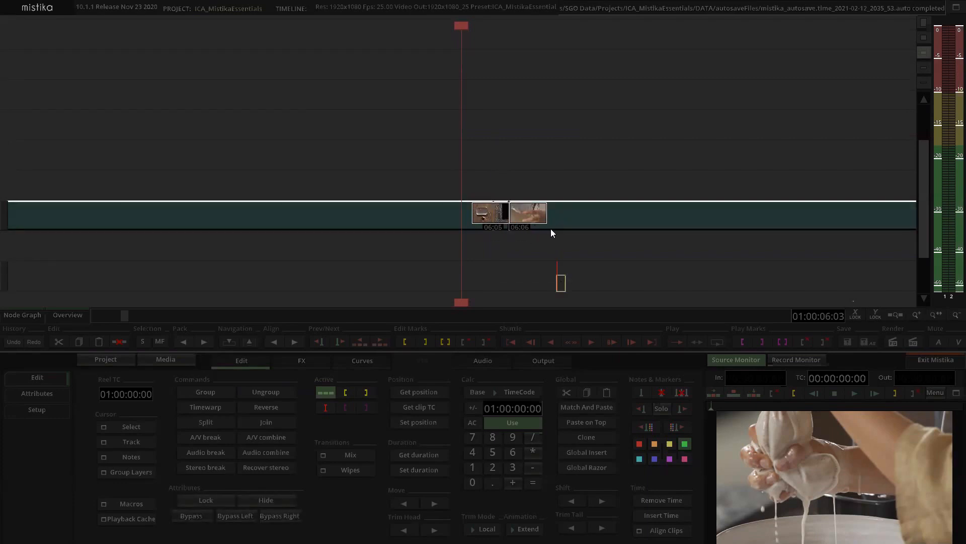
pyautogui.click(262, 423)
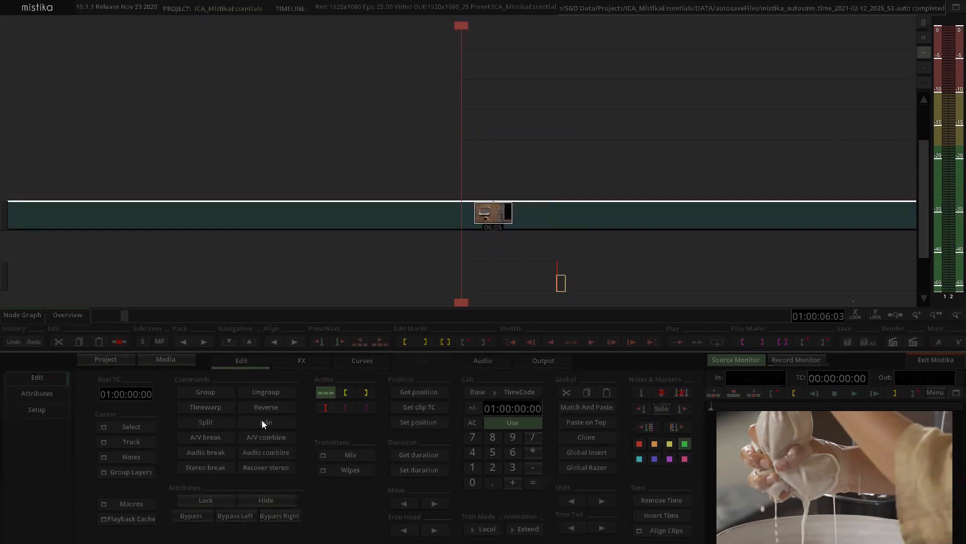
pyautogui.click(291, 395)
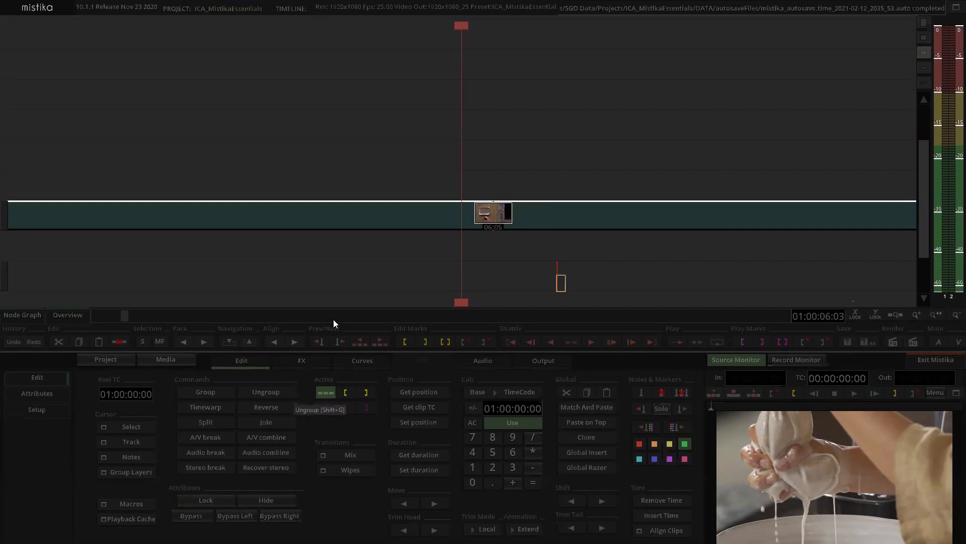
# - Undo the join, then trim one frame off the end of the first clip and close the gap
pyautogui.click(507, 133)
pyautogui.click(495, 217)
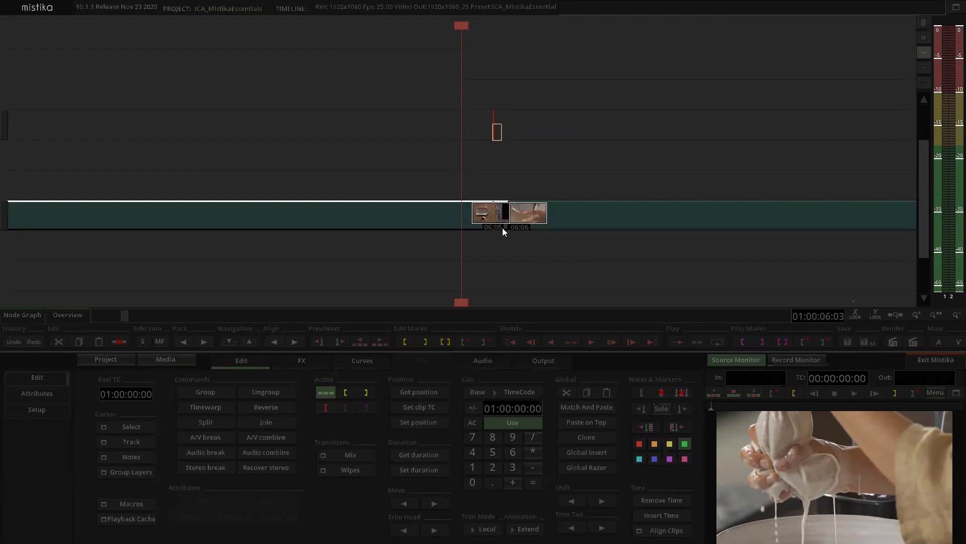
pyautogui.moveTo(500, 232); pyautogui.dragTo(451, 192)
pyautogui.click(486, 247)
pyautogui.hotkey('ctrl', 'z')
pyautogui.click(548, 156)
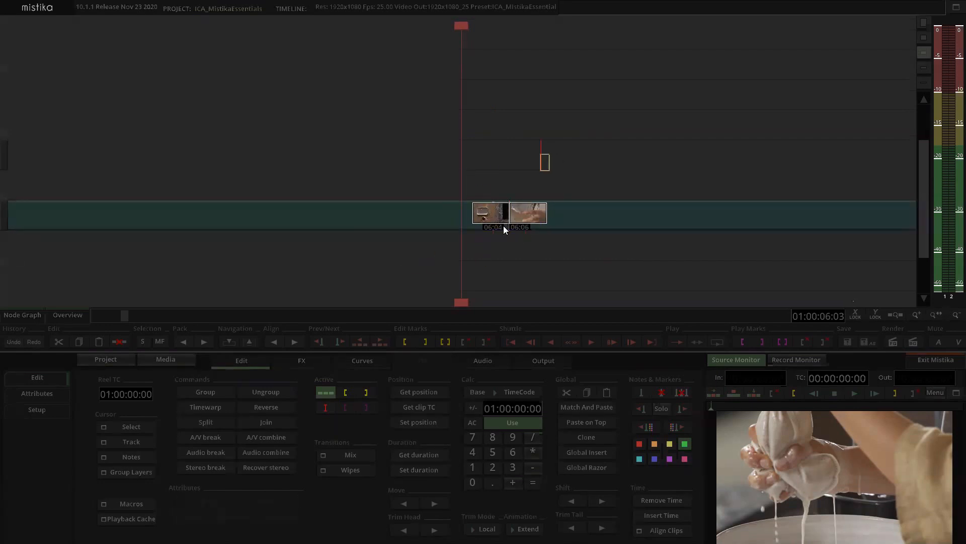
# - Select both clips around the shortened first cut and group them
pyautogui.click(547, 249)
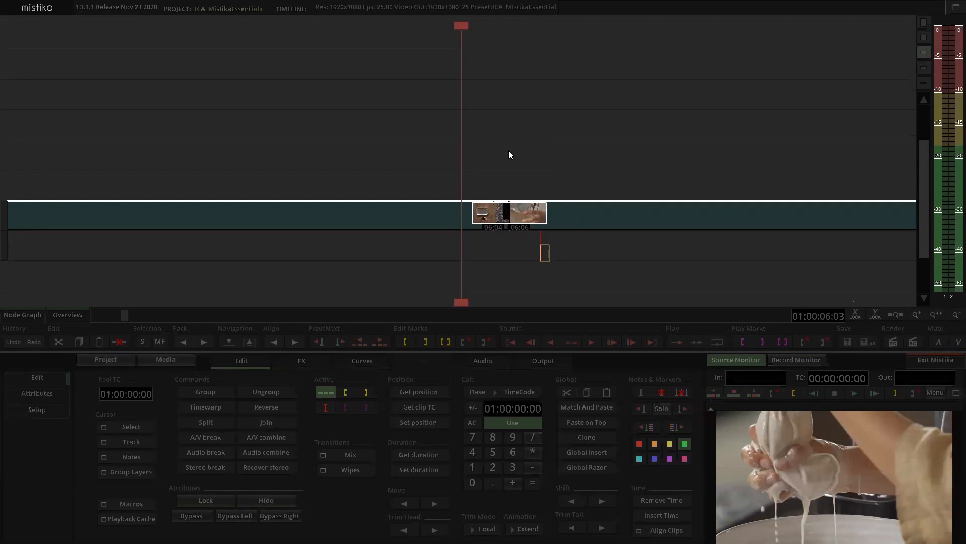
pyautogui.scroll(-4, 508, 150)
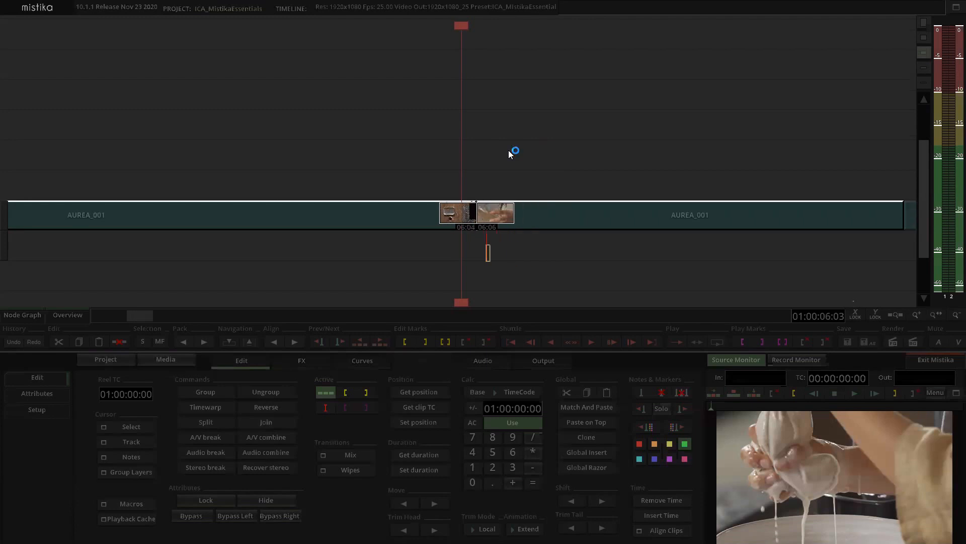
pyautogui.moveTo(430, 155); pyautogui.dragTo(499, 247)
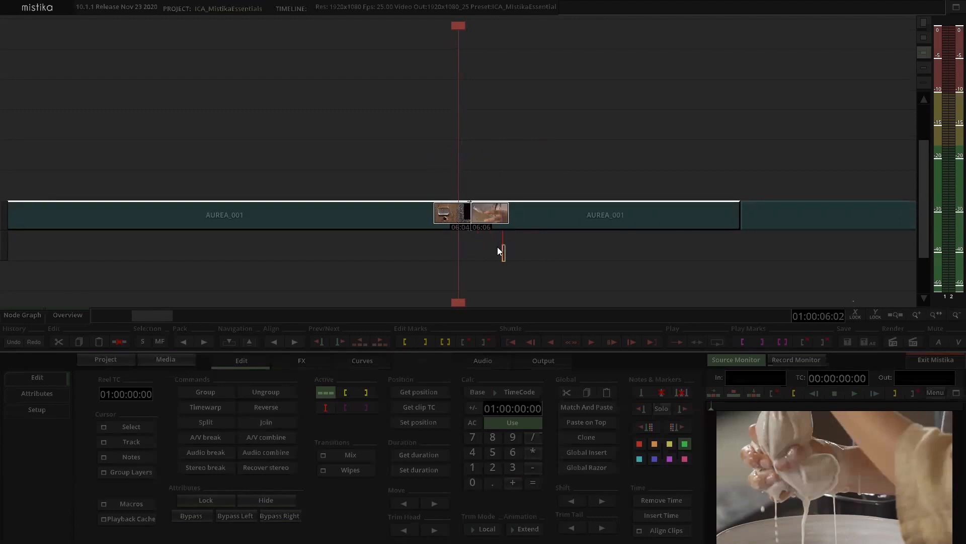
pyautogui.scroll(2, 497, 247)
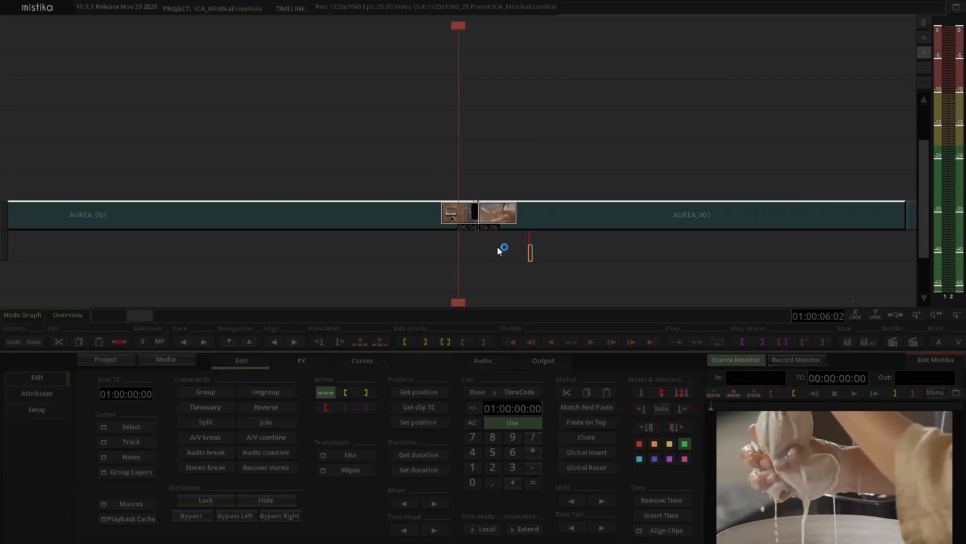
pyautogui.hotkey('ctrl', 'g')
pyautogui.scroll(-6, 538, 139)
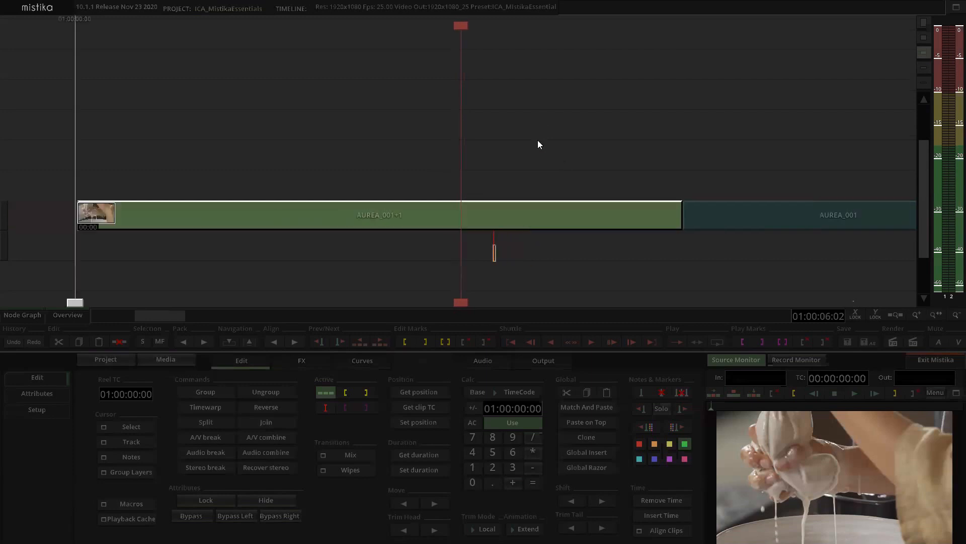
pyautogui.scroll(4, 537, 140)
pyautogui.scroll(2, 538, 141)
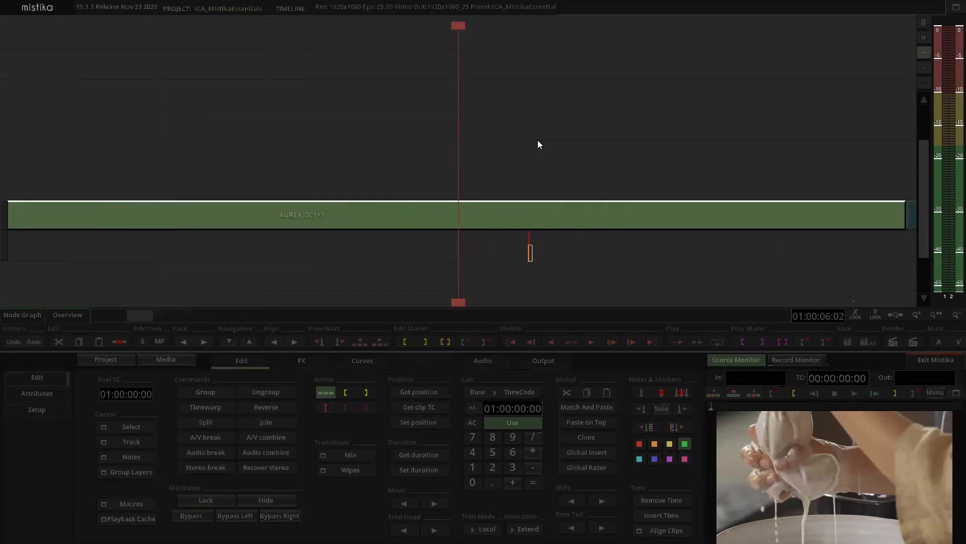
# - Undo the grouping and the one-frame trim at the first cut, and deselect the clips
pyautogui.hotkey('ctrl', 'z')
pyautogui.hotkey('ctrl', 'z')
pyautogui.hotkey('ctrl', 'z')
pyautogui.hotkey('ctrl', 'z')
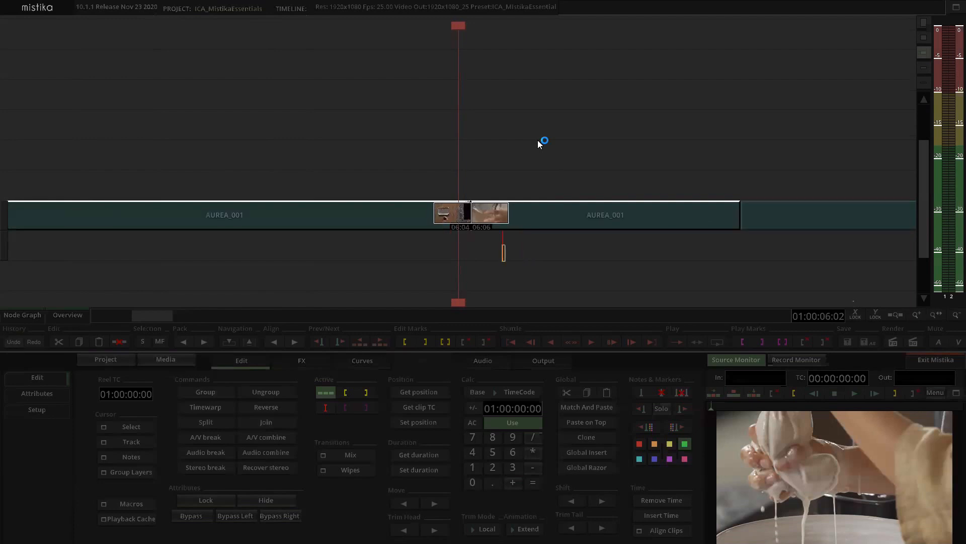
pyautogui.hotkey('ctrl', 'z')
pyautogui.hotkey('ctrl', 'z')
pyautogui.hotkey('ctrl', 'z')
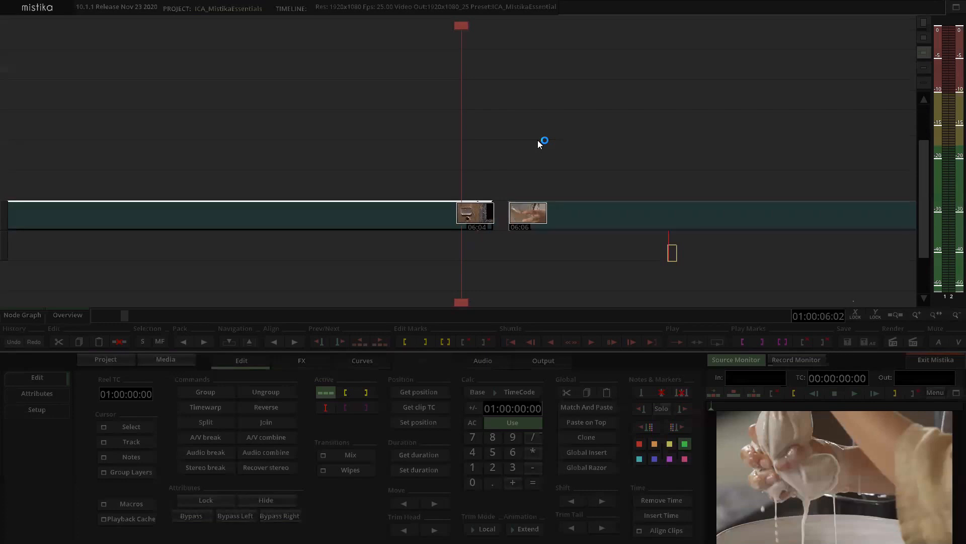
pyautogui.click(527, 141)
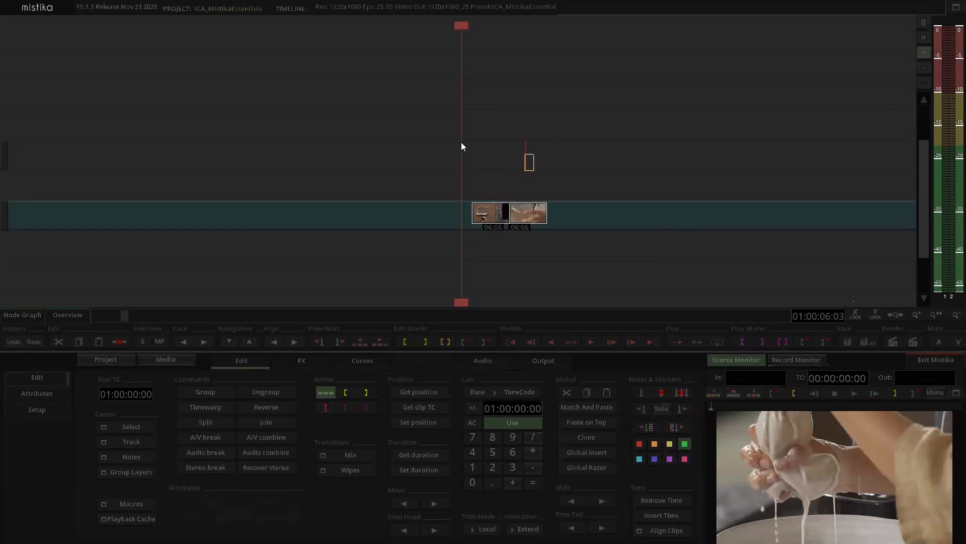
# - Using the Record Monitor, find the black frame in the first clip at 01:00:03:22 and split the clip there
pyautogui.scroll(-12, 463, 144)
pyautogui.scroll(2, 467, 147)
pyautogui.scroll(-3, 468, 147)
pyautogui.click(798, 357)
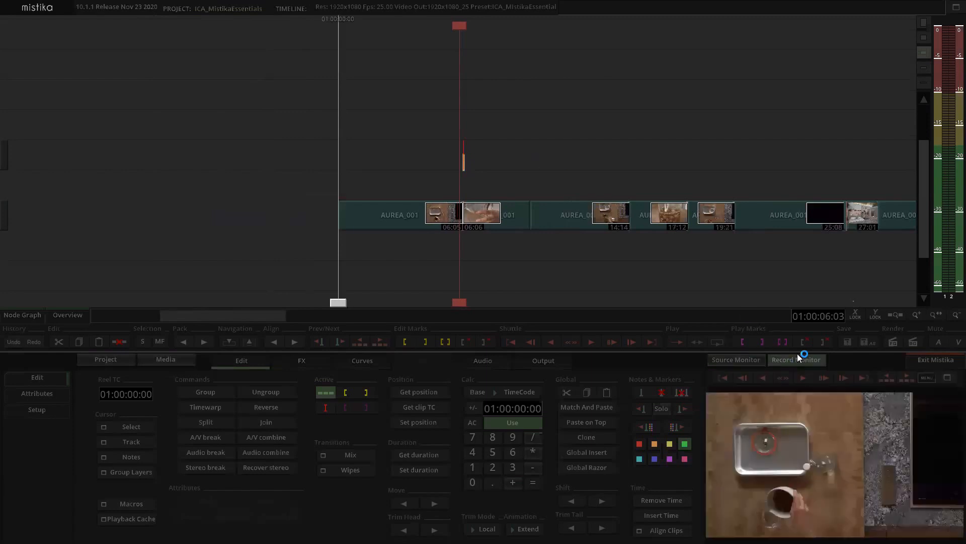
pyautogui.press('Home')
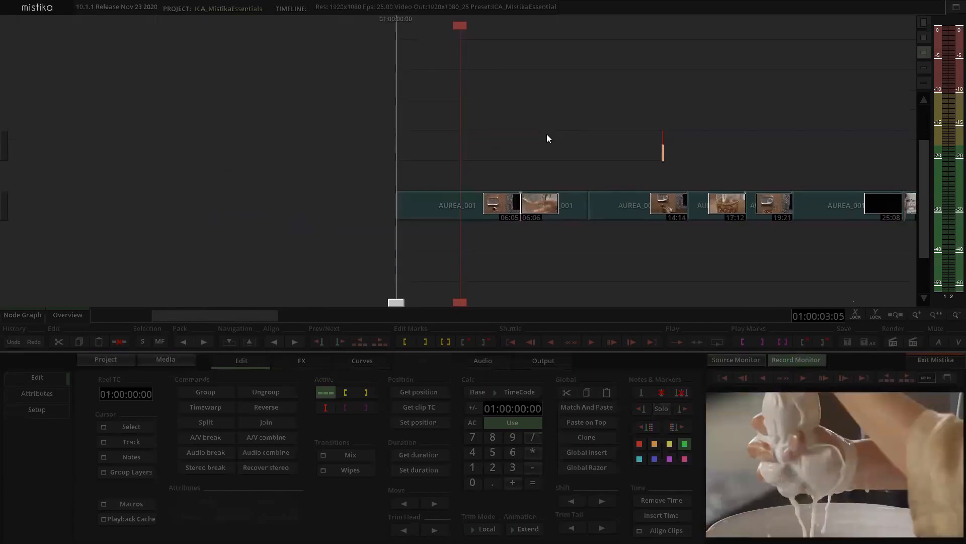
pyautogui.press('space')
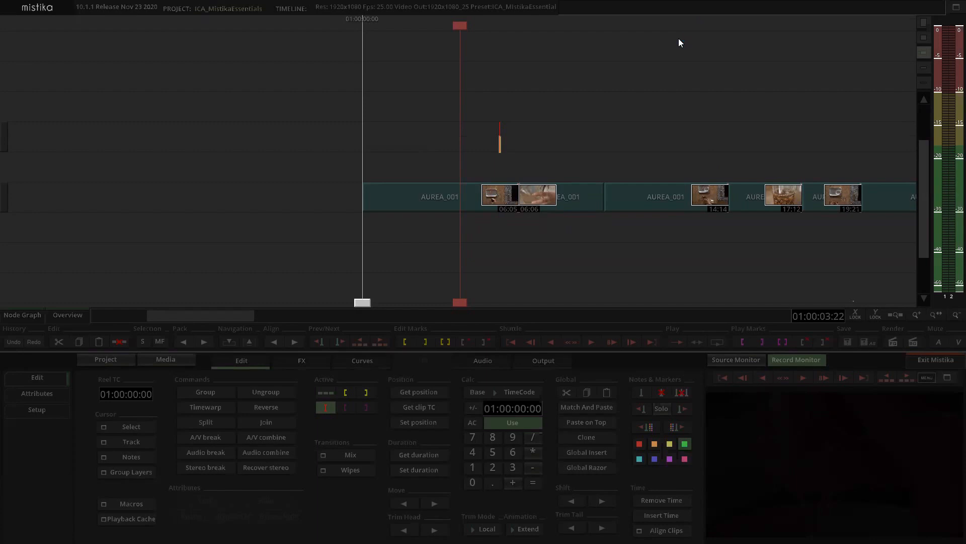
pyautogui.press('s')
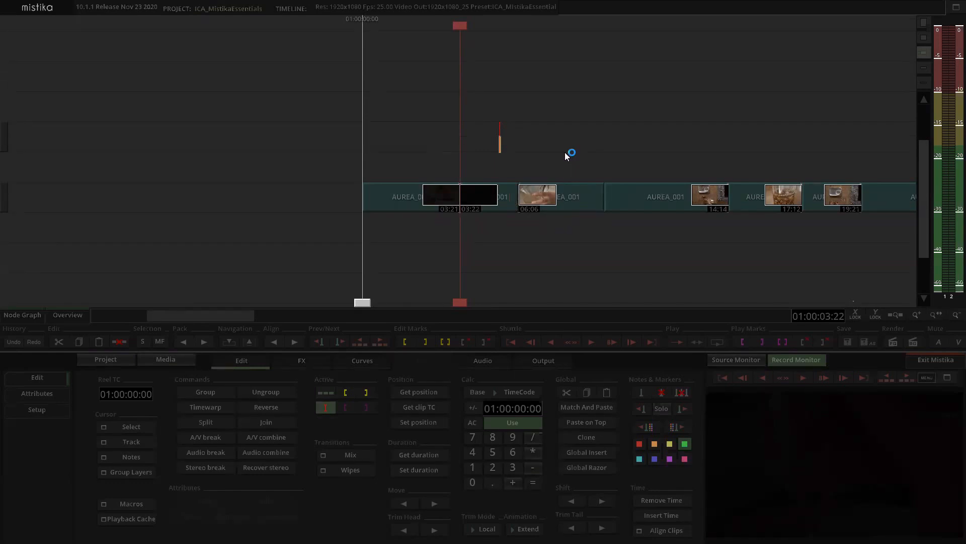
# - Play further along the timeline and split the clip at its black frame at 01:00:22:08
pyautogui.press('space')
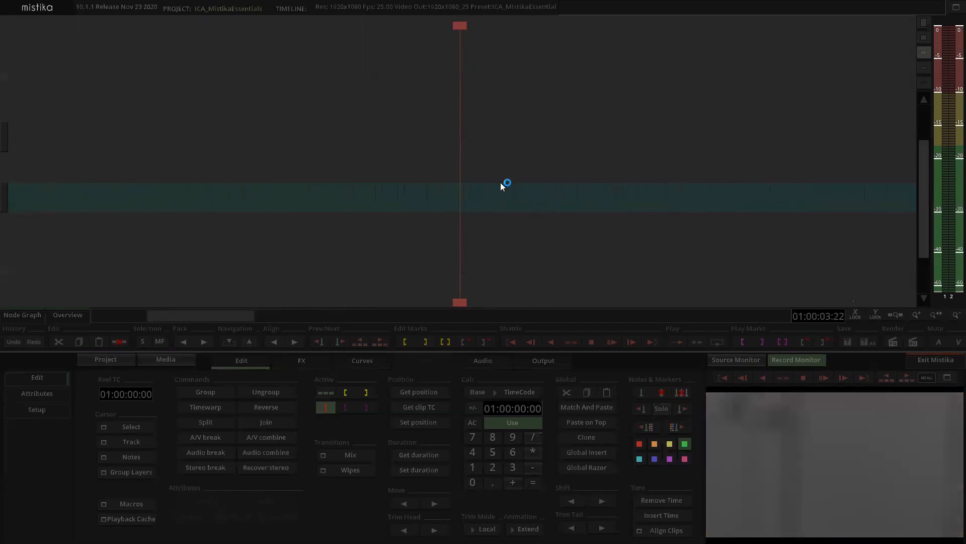
pyautogui.press('space')
pyautogui.scroll(5, 499, 164)
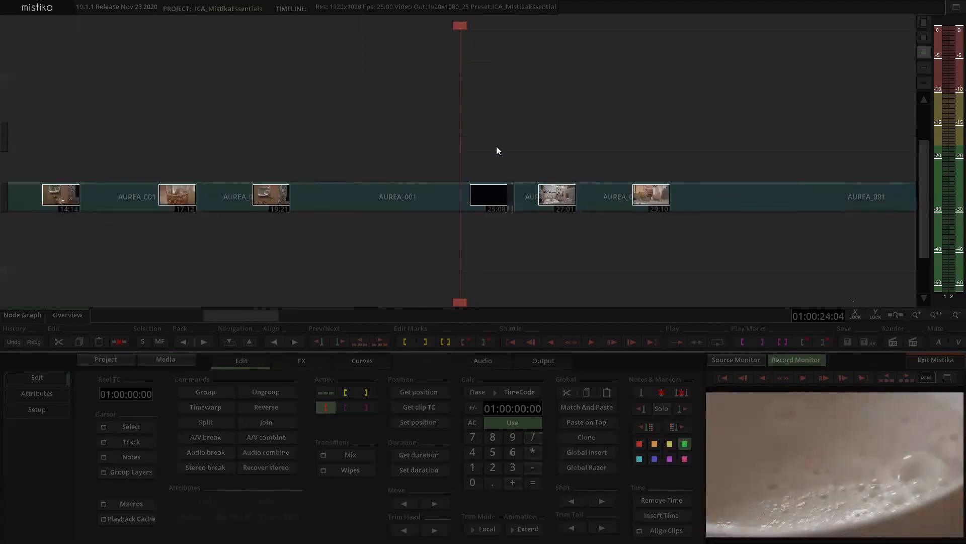
pyautogui.moveTo(566, 123); pyautogui.dragTo(602, 98)
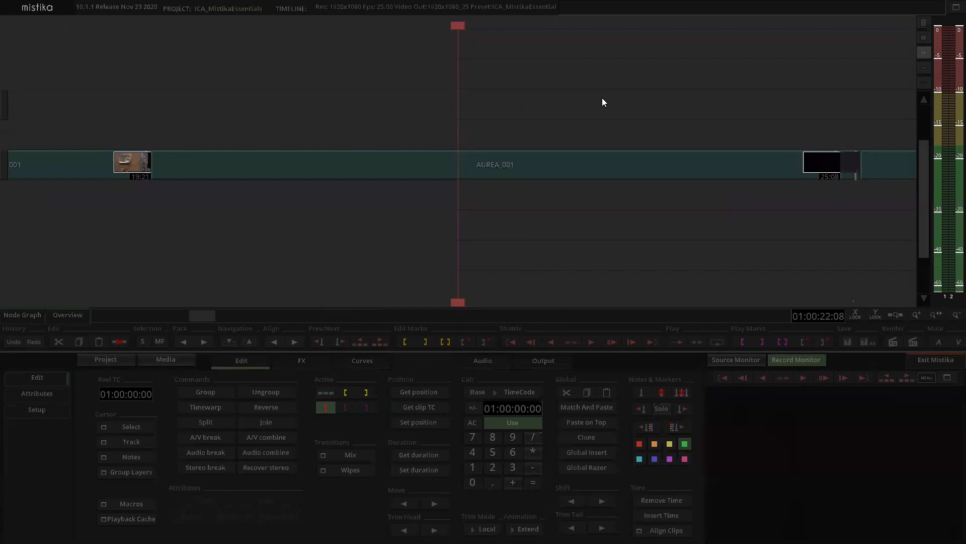
pyautogui.press('c')
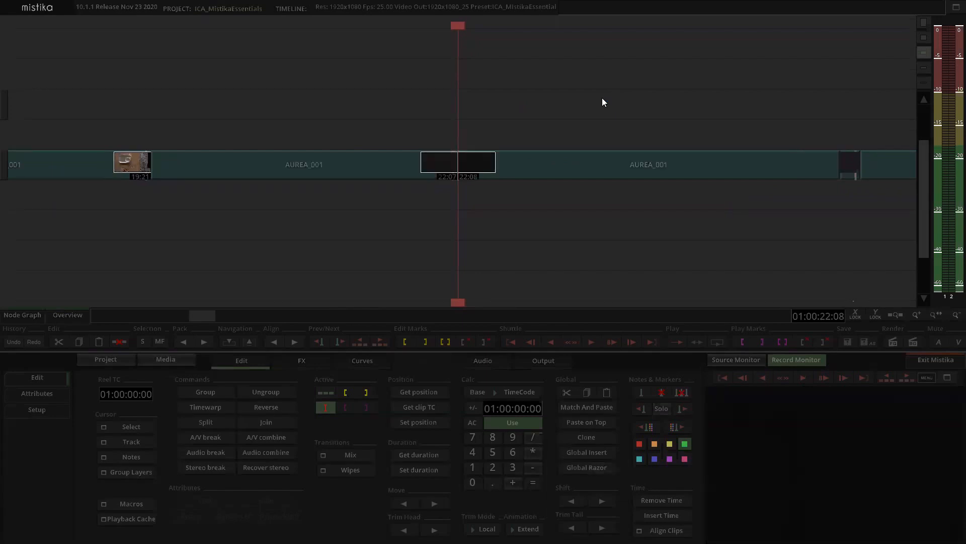
# - Move to the cut near 01:00:25:10, select the short clip there and the clip after it, and join them
pyautogui.moveTo(750, 105)
pyautogui.mouseDown()
pyautogui.moveTo(557, 117)
pyautogui.moveTo(492, 97)
pyautogui.moveTo(519, 96)
pyautogui.moveTo(466, 93)
pyautogui.moveTo(493, 89)
pyautogui.mouseUp()
pyautogui.scroll(5, 492, 89)
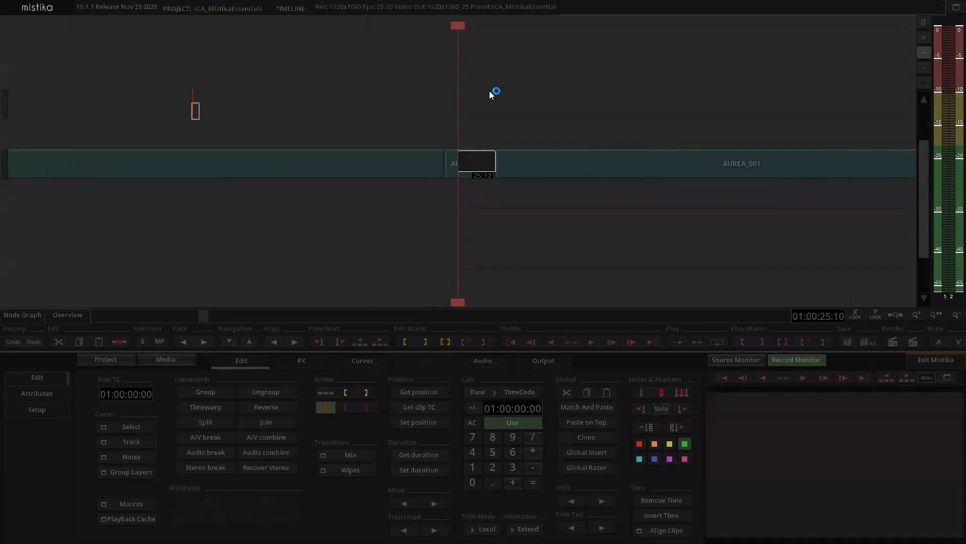
pyautogui.scroll(-2, 484, 116)
pyautogui.scroll(-3, 448, 114)
pyautogui.click(438, 125)
pyautogui.moveTo(467, 183); pyautogui.dragTo(463, 183)
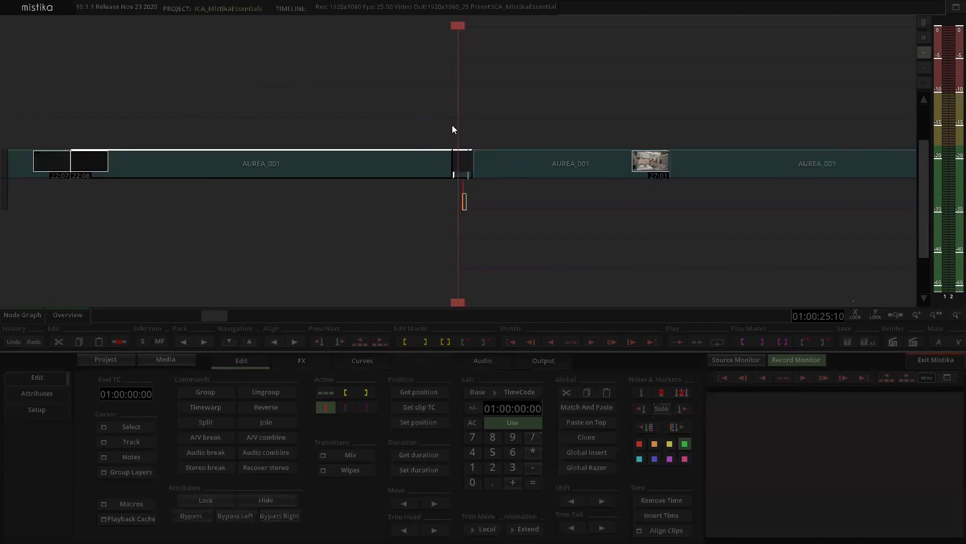
pyautogui.click(486, 119)
pyautogui.moveTo(499, 114); pyautogui.dragTo(404, 277)
pyautogui.scroll(3, 482, 114)
pyautogui.scroll(2, 483, 114)
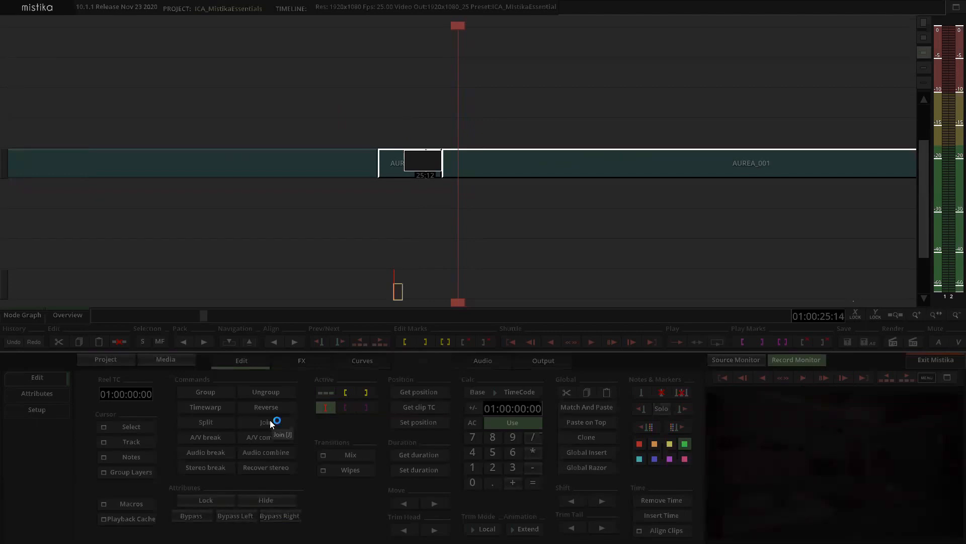
pyautogui.click(569, 112)
# - Play and stop the timeline preview with the shuttle controls, and jump to the timeline's start and end
pyautogui.scroll(-4, 569, 112)
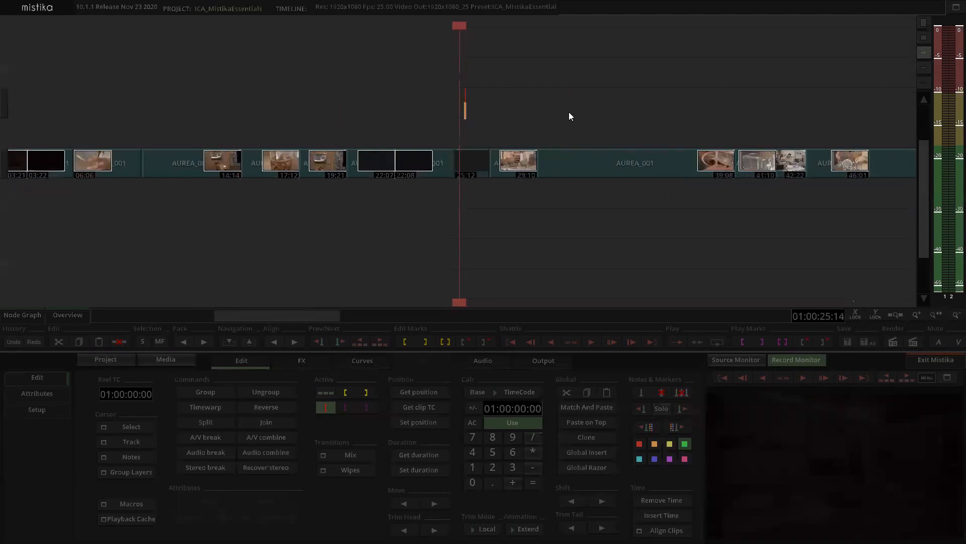
pyautogui.scroll(-5, 569, 112)
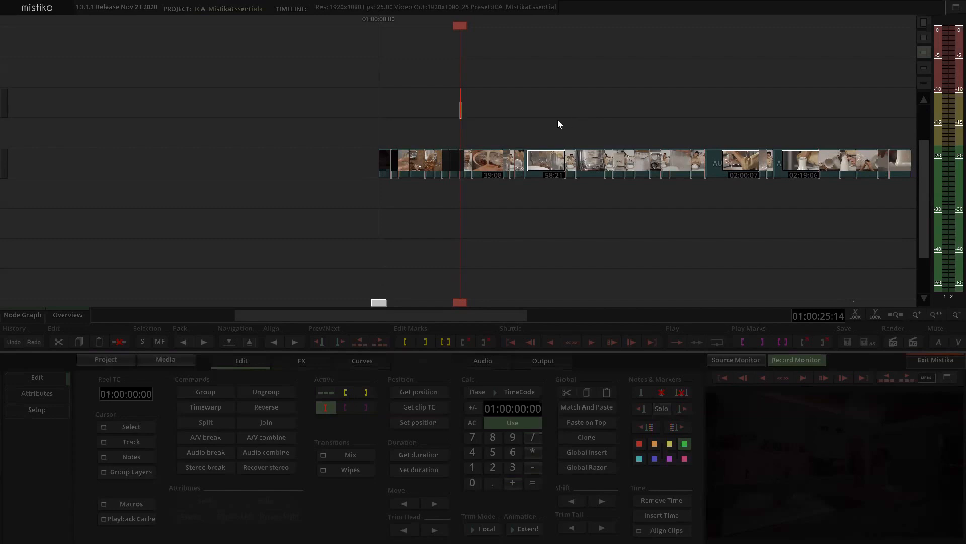
pyautogui.scroll(6, 560, 120)
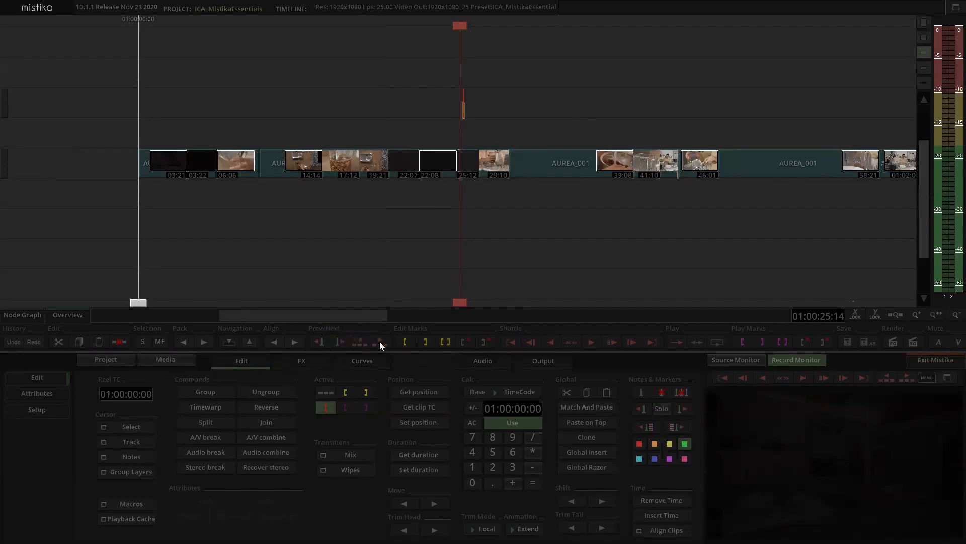
pyautogui.press('space')
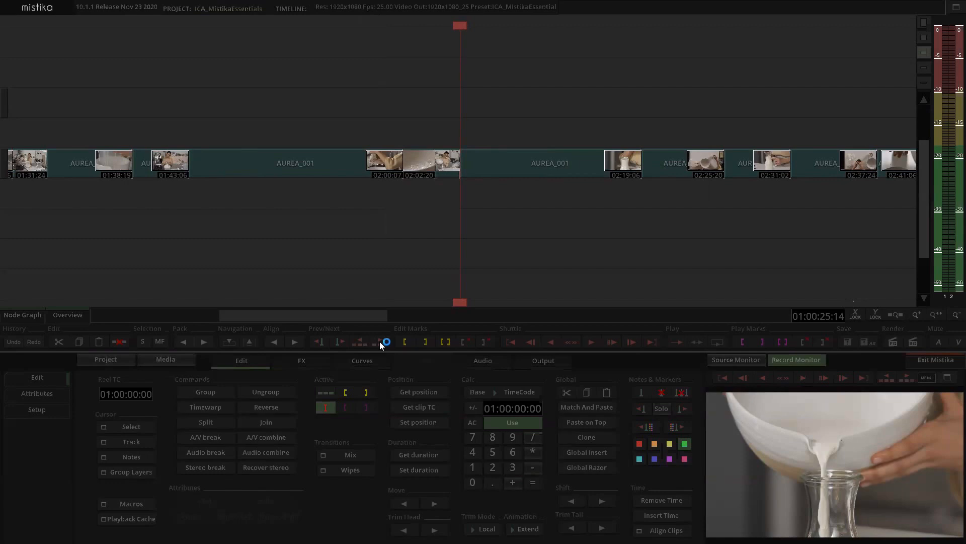
pyautogui.click(593, 341)
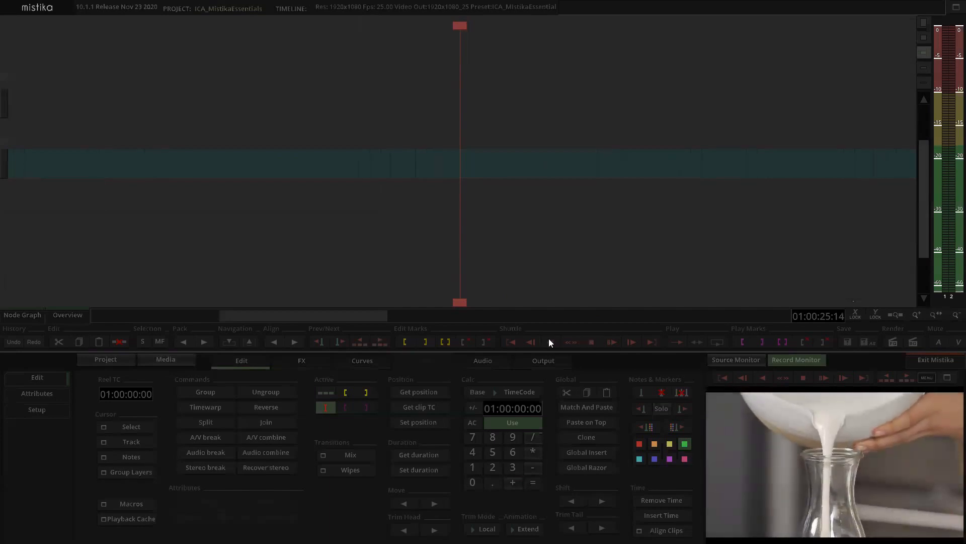
pyautogui.click(588, 342)
pyautogui.click(509, 342)
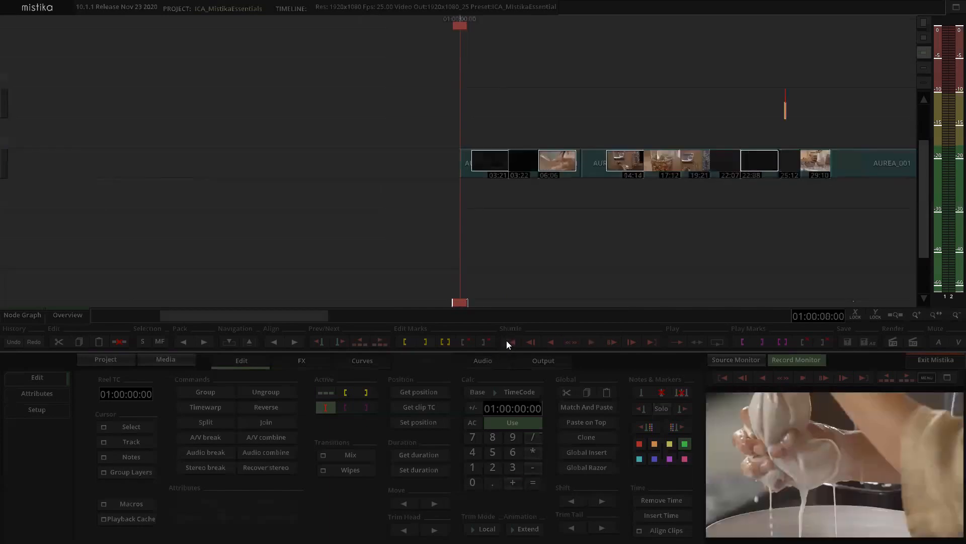
pyautogui.click(650, 344)
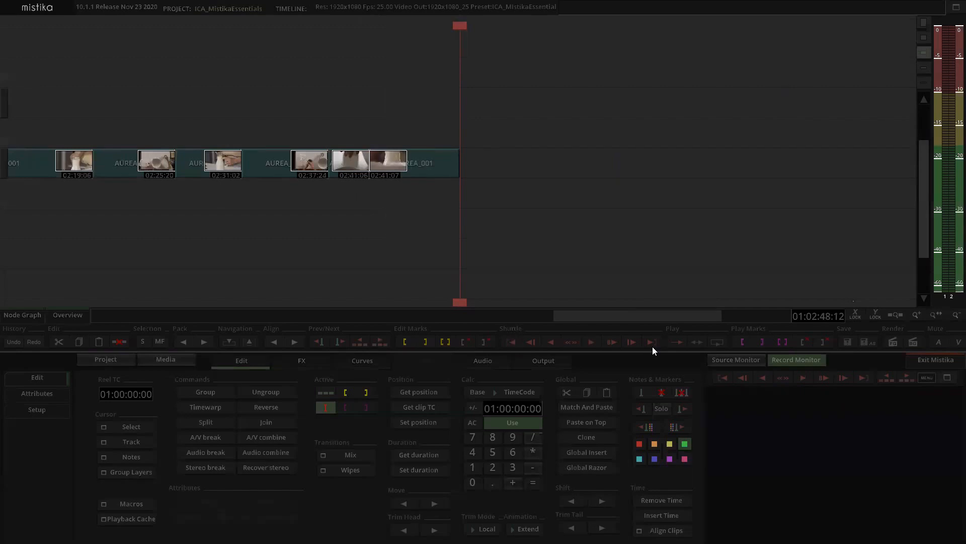
# - Scrub the timeline back to 01:00:45:23 and open the AUREA_001 clip starting just after it in the visual editor
pyautogui.scroll(-7, 594, 202)
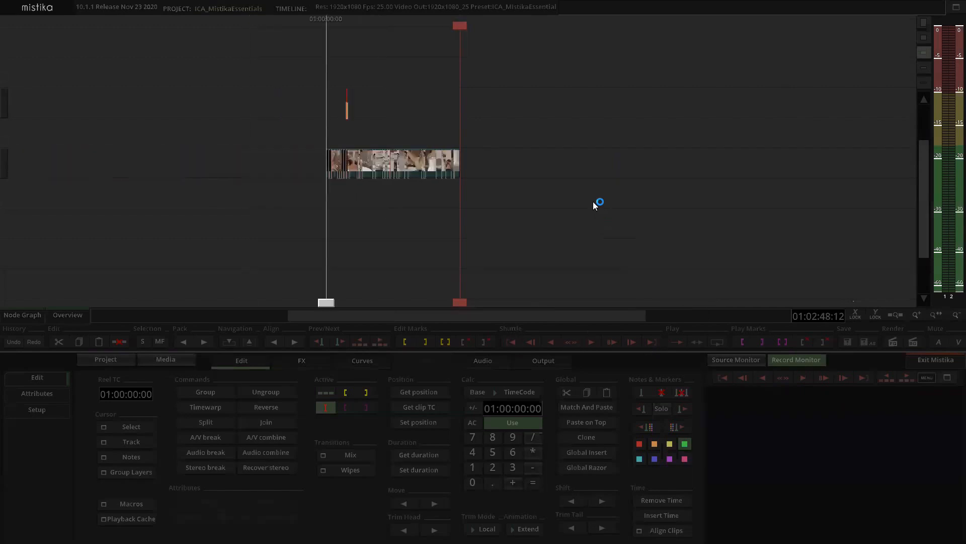
pyautogui.rightClick(555, 198)
pyautogui.moveTo(507, 219); pyautogui.dragTo(568, 230)
pyautogui.scroll(1, 568, 230)
pyautogui.scroll(5, 558, 227)
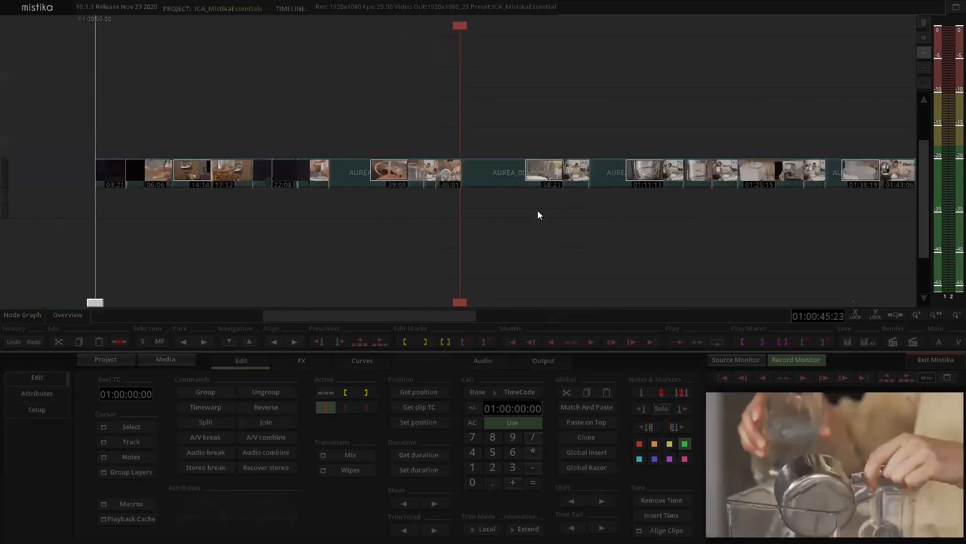
pyautogui.doubleClick(483, 165)
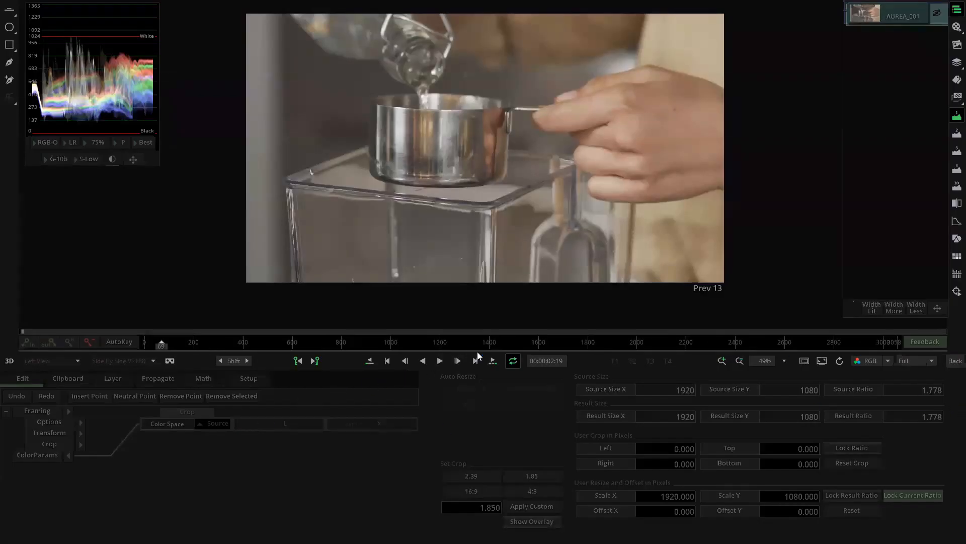
# - Step forward through the following shots and back again to the measuring-cup shot
pyautogui.click(492, 361)
pyautogui.click(493, 361)
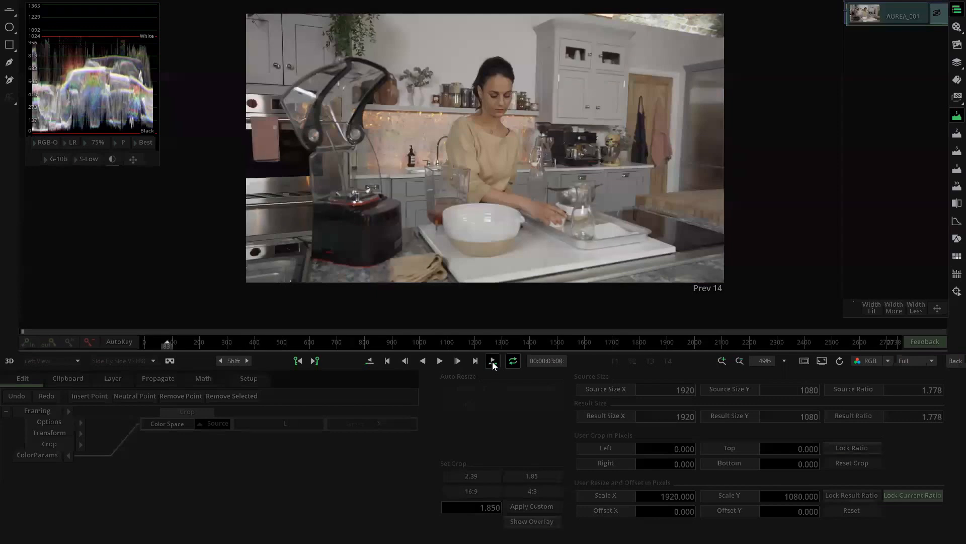
pyautogui.click(493, 362)
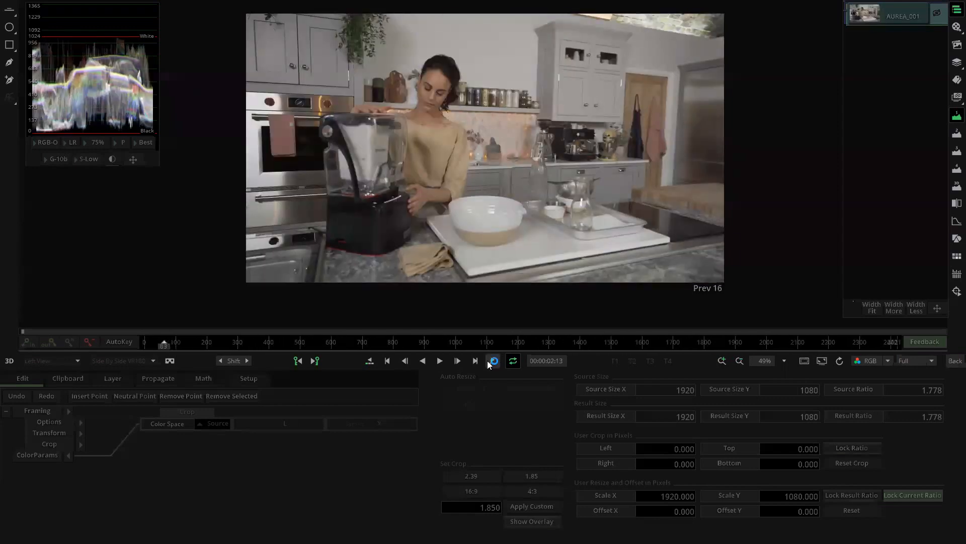
pyautogui.click(364, 362)
pyautogui.click(365, 362)
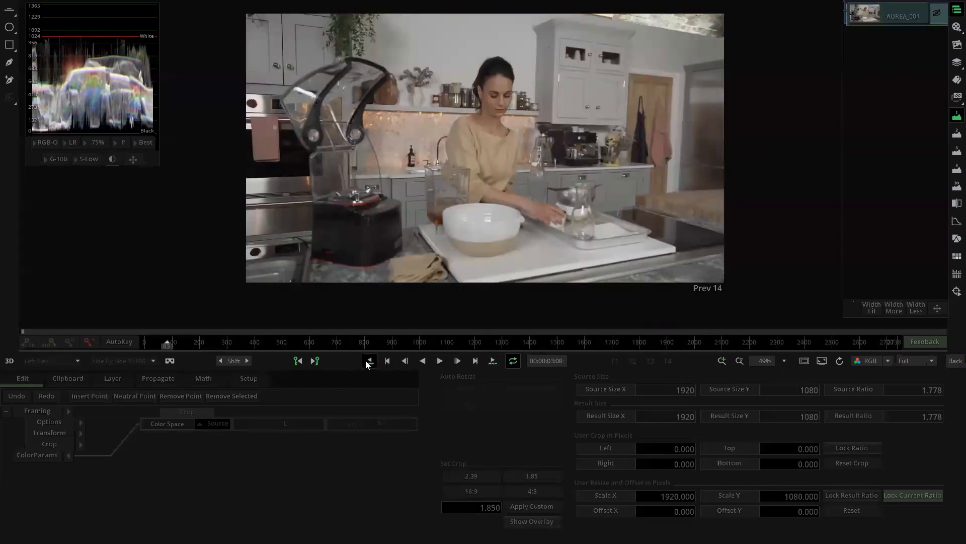
pyautogui.click(365, 361)
# - Play the measuring-cup shot forward and in reverse, and stop at 00:00:04:13
pyautogui.click(441, 361)
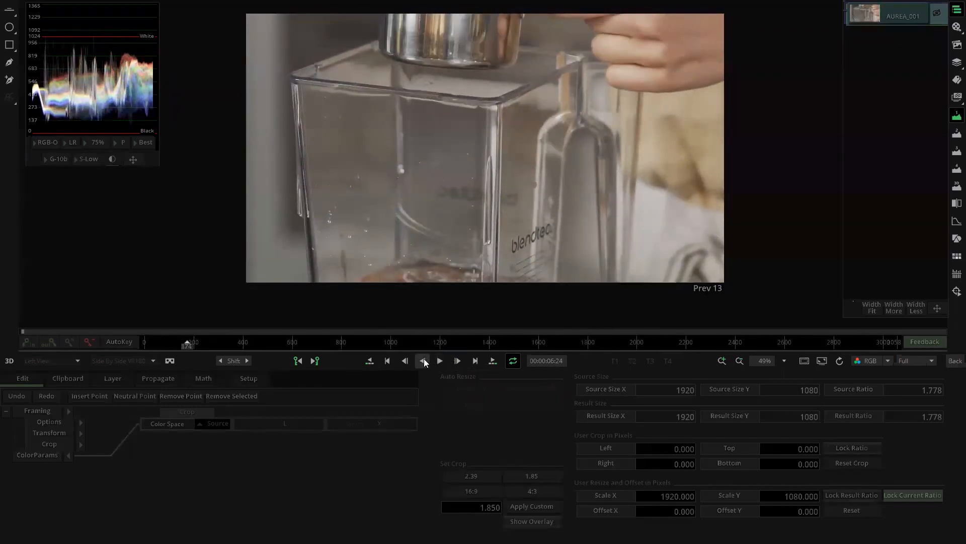
pyautogui.click(424, 361)
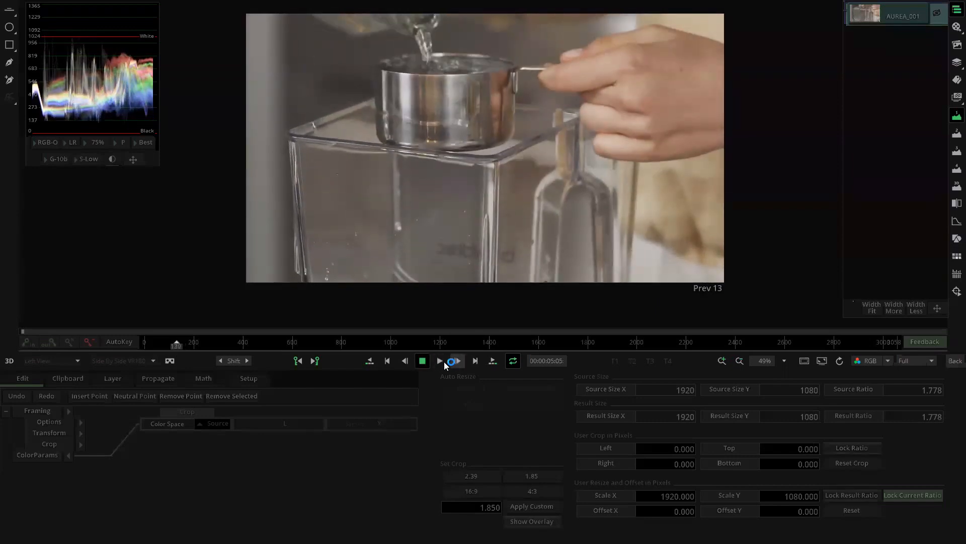
pyautogui.click(423, 361)
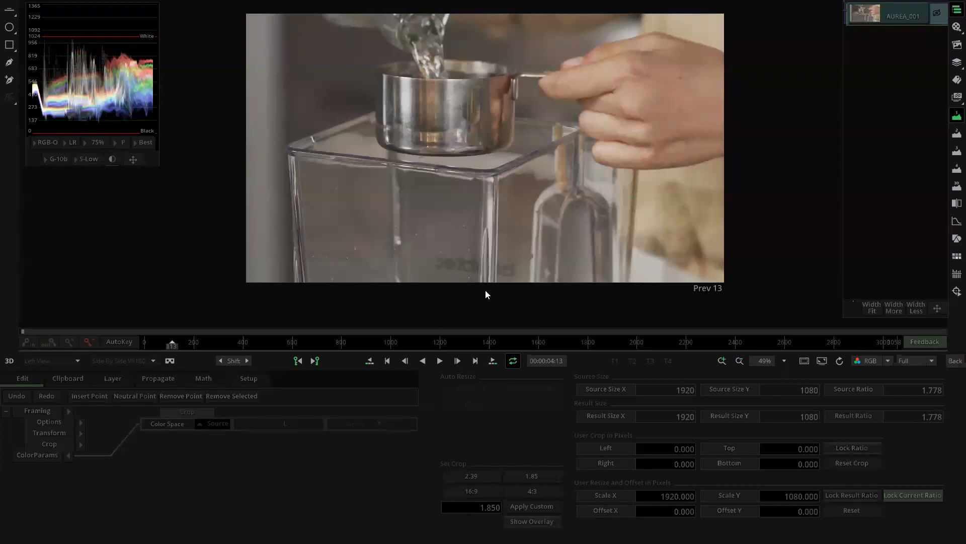
# - Show the storyboard and compare the current shot with the snapshots of shots 14, 15 and 16, ending on shot 14
pyautogui.click(956, 27)
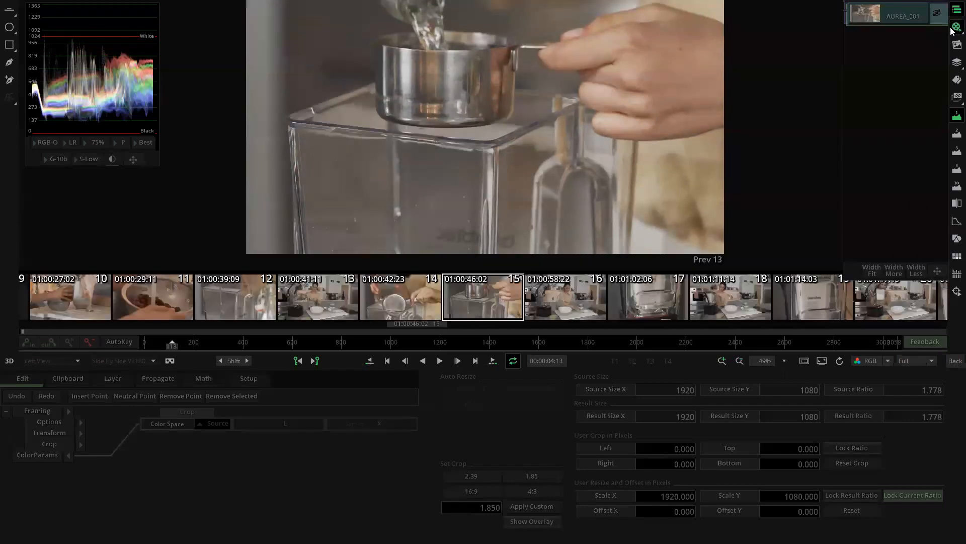
pyautogui.click(486, 309)
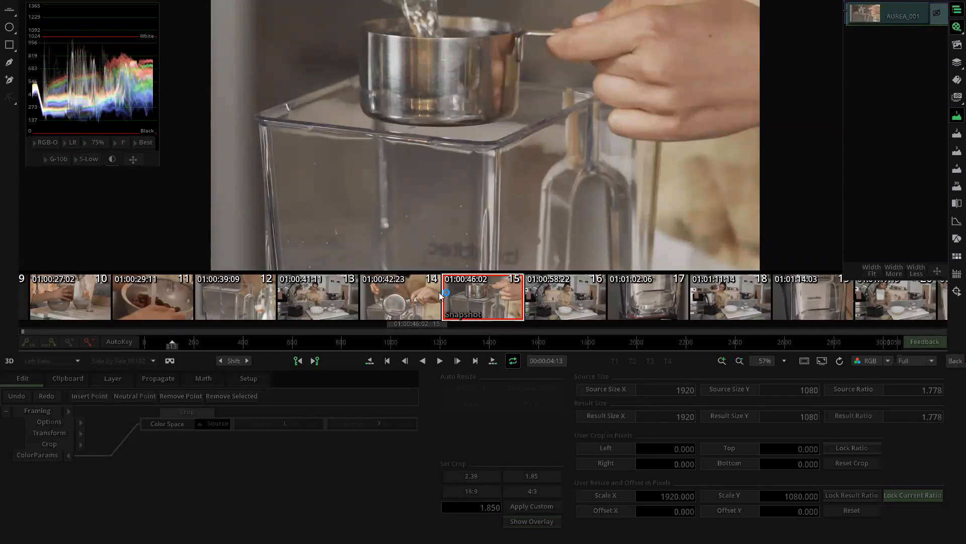
pyautogui.click(423, 298)
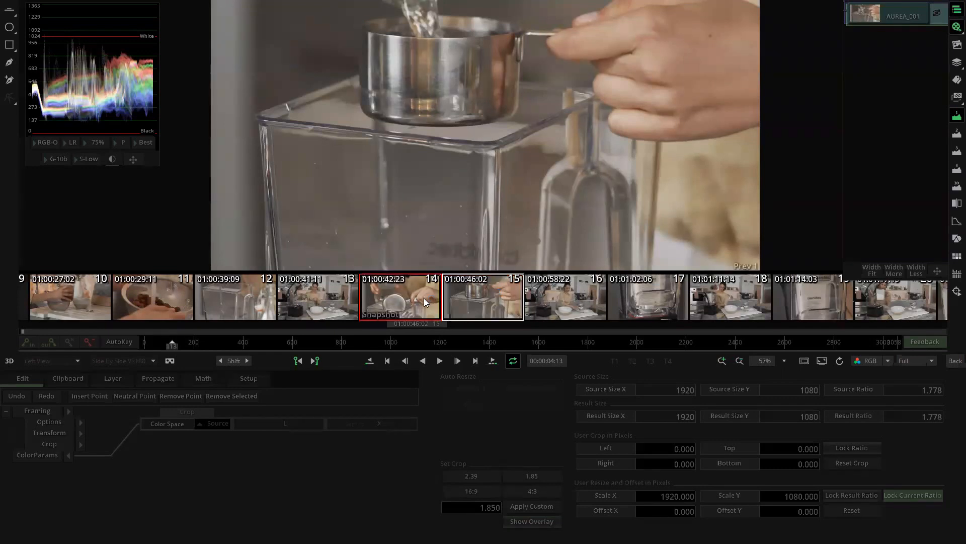
pyautogui.click(466, 294)
pyautogui.click(562, 295)
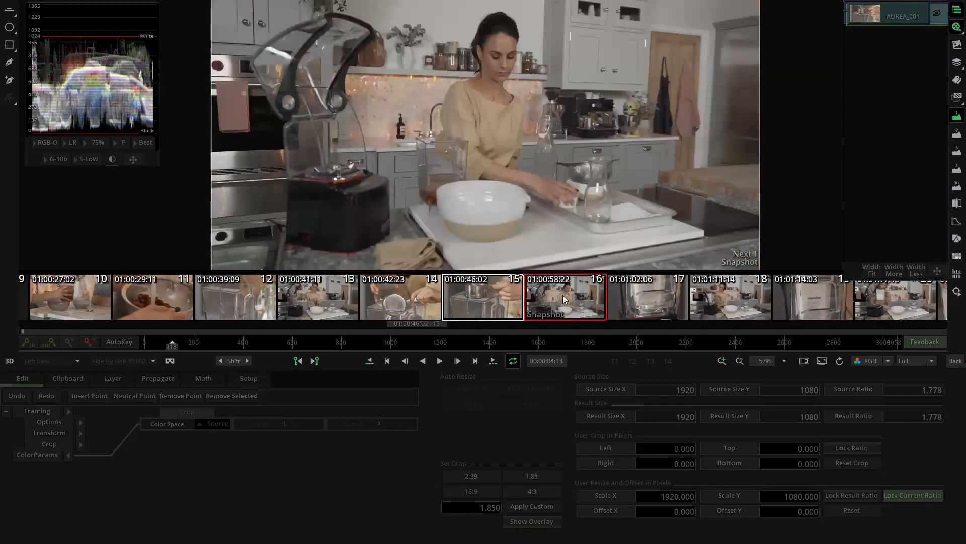
pyautogui.click(517, 291)
pyautogui.click(425, 292)
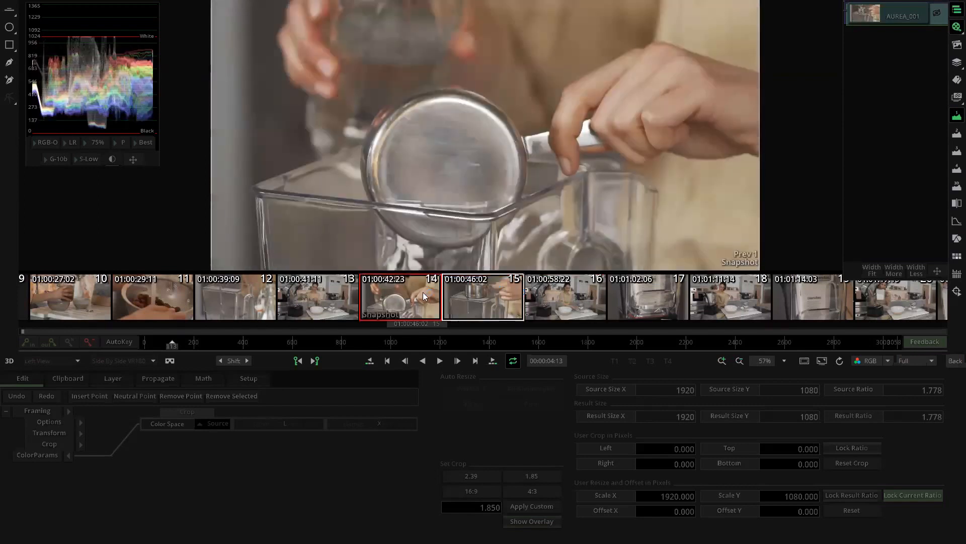
# - Step forward to shot 17 and view its snapshot, and return to shot 15 with its own snapshot active
pyautogui.click(492, 362)
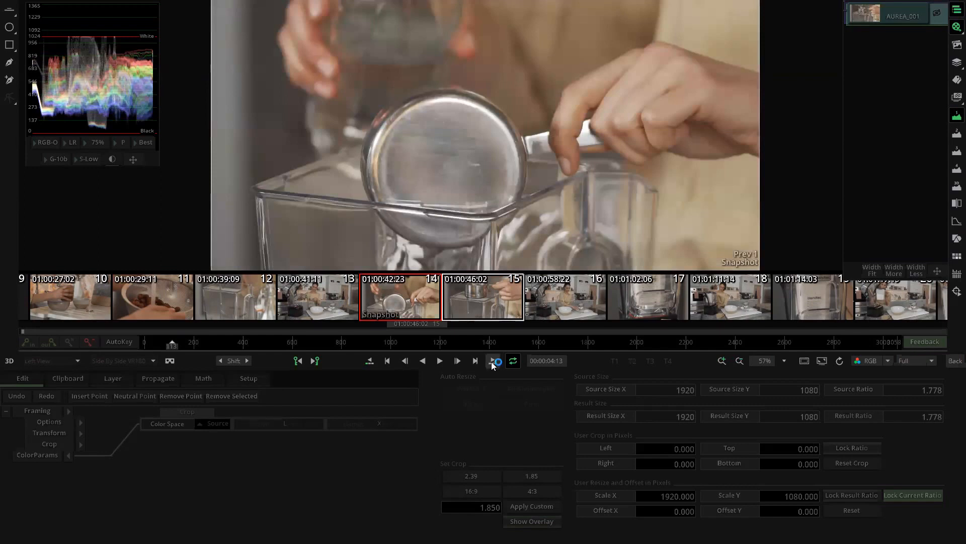
pyautogui.click(492, 363)
pyautogui.click(493, 363)
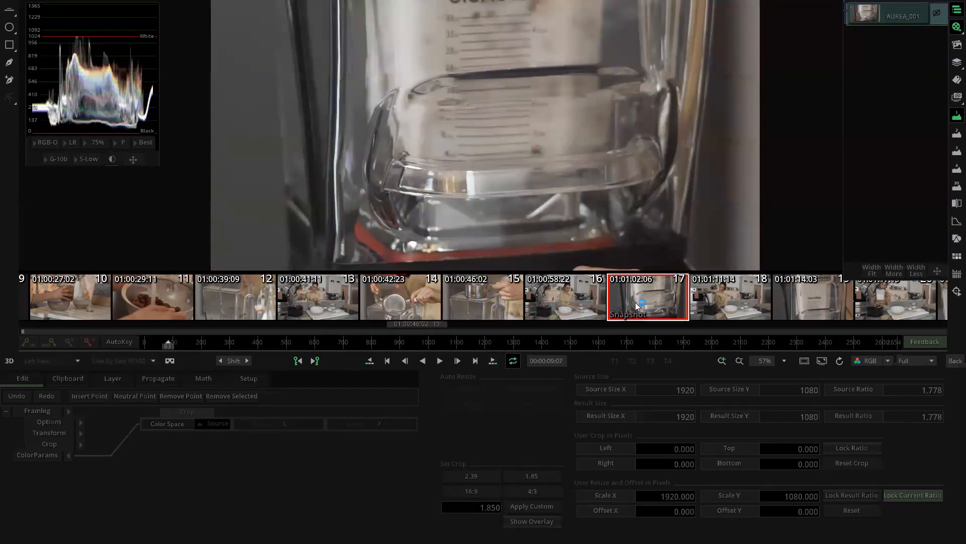
pyautogui.click(492, 301)
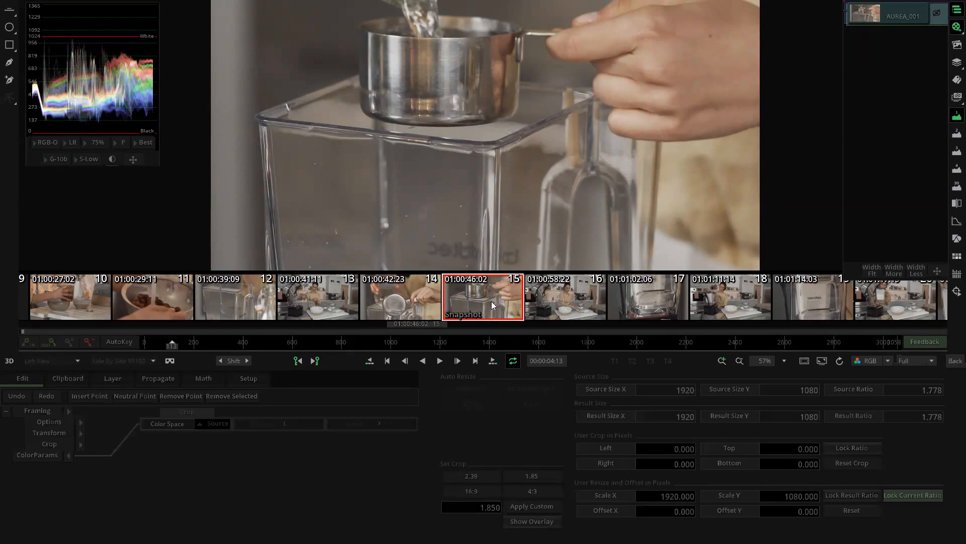
# - Hide and reshow the storyboard, step forward to shot 18, and go back to shot 16
pyautogui.click(953, 29)
pyautogui.click(953, 31)
pyautogui.click(493, 361)
pyautogui.click(493, 360)
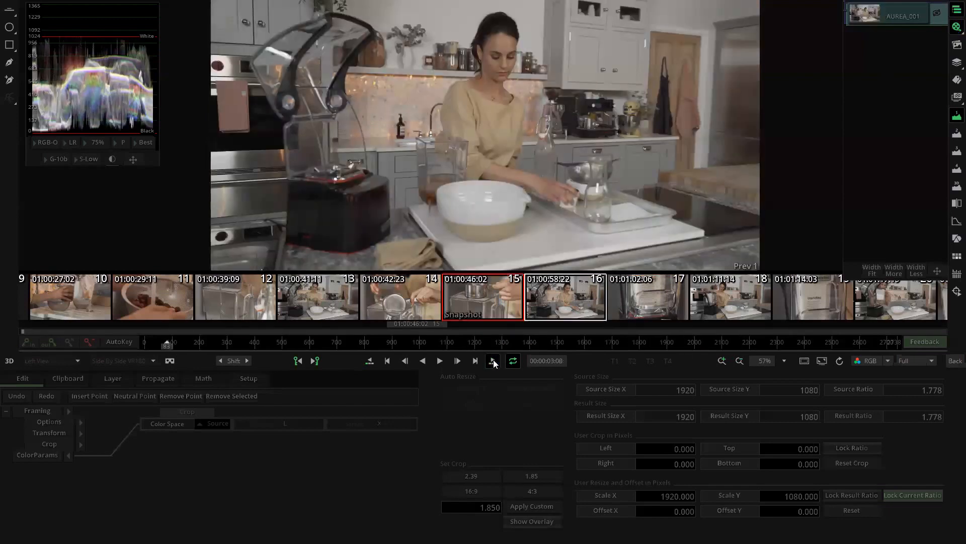
pyautogui.click(492, 359)
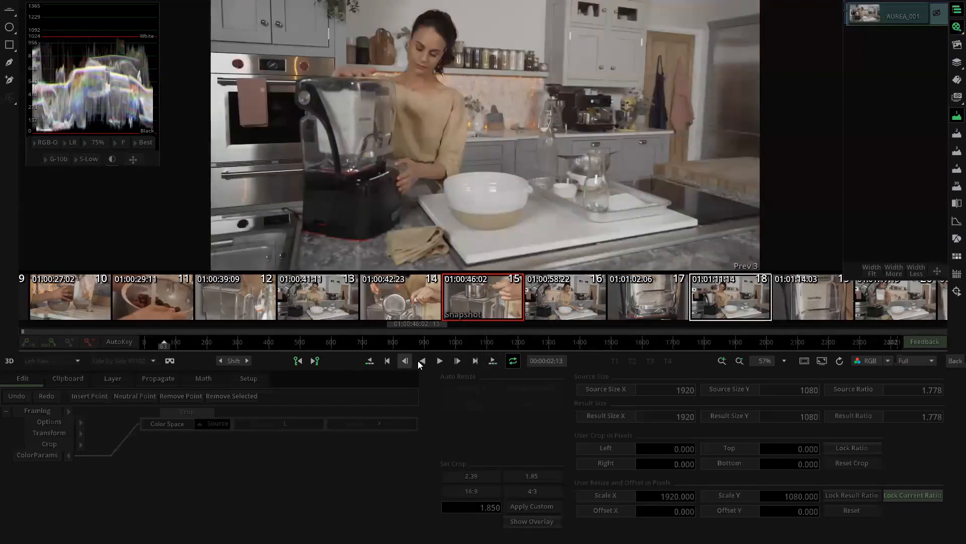
pyautogui.click(374, 362)
pyautogui.click(374, 363)
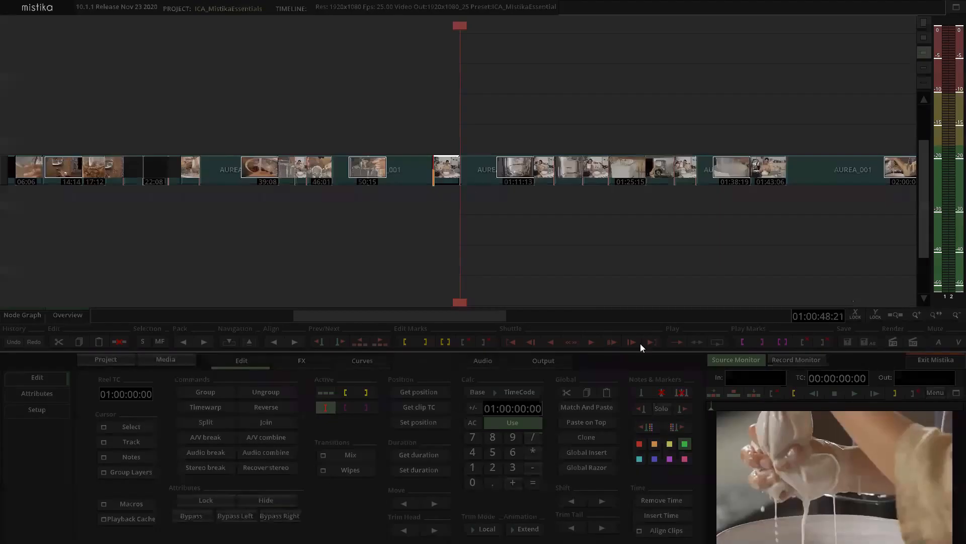
# - Set shot 16 as the snapshot, recentre the storyboard on it, and compare with shot 17's snapshot before restoring shot 16's
pyautogui.click(460, 225)
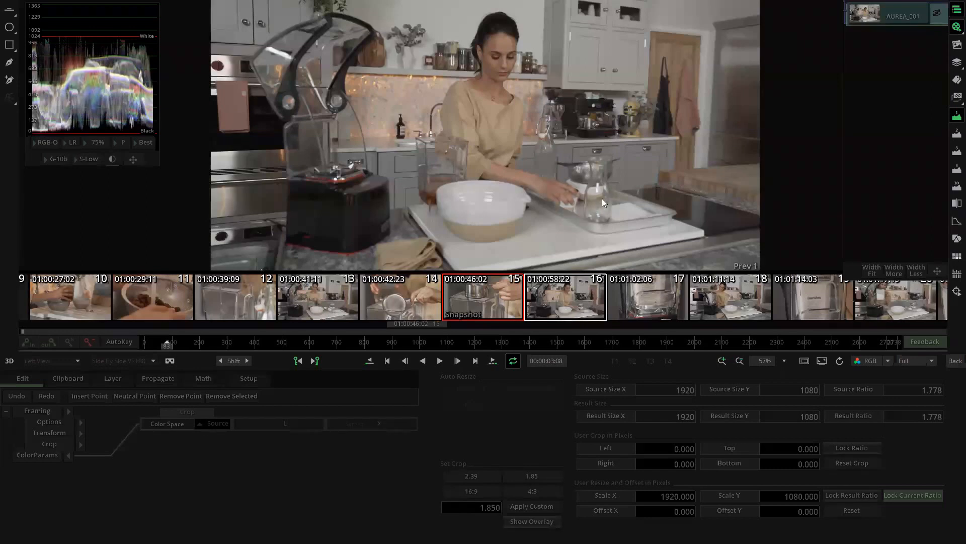
pyautogui.click(590, 292)
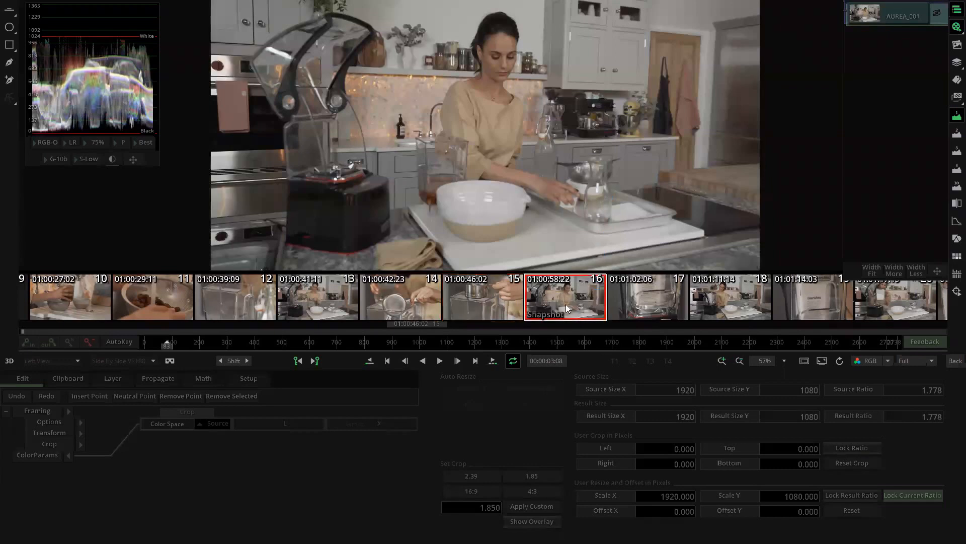
pyautogui.click(954, 11)
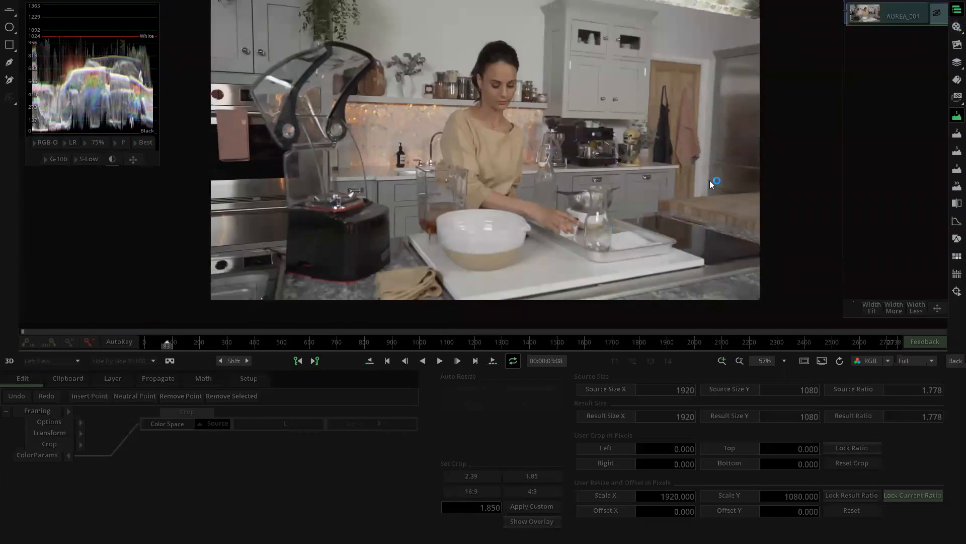
pyautogui.click(955, 12)
pyautogui.click(571, 303)
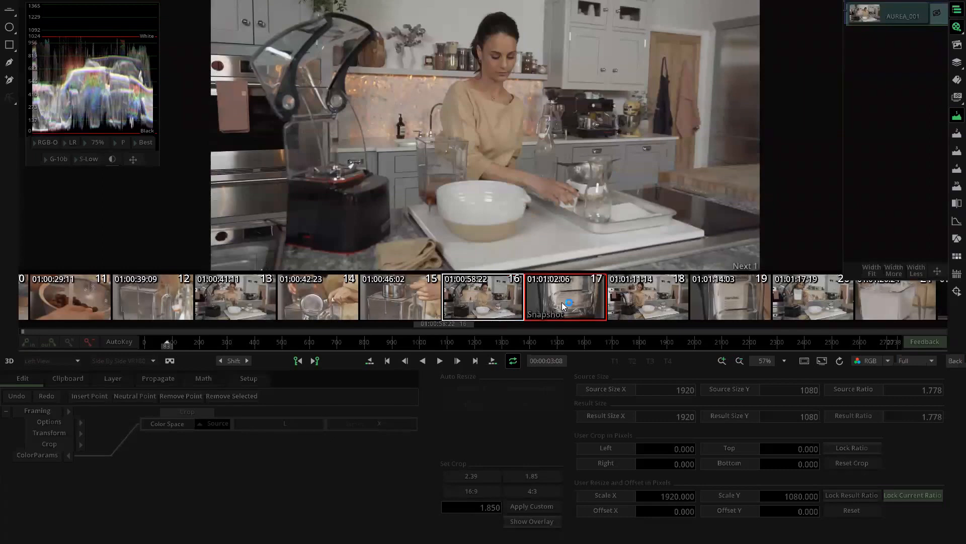
pyautogui.click(513, 303)
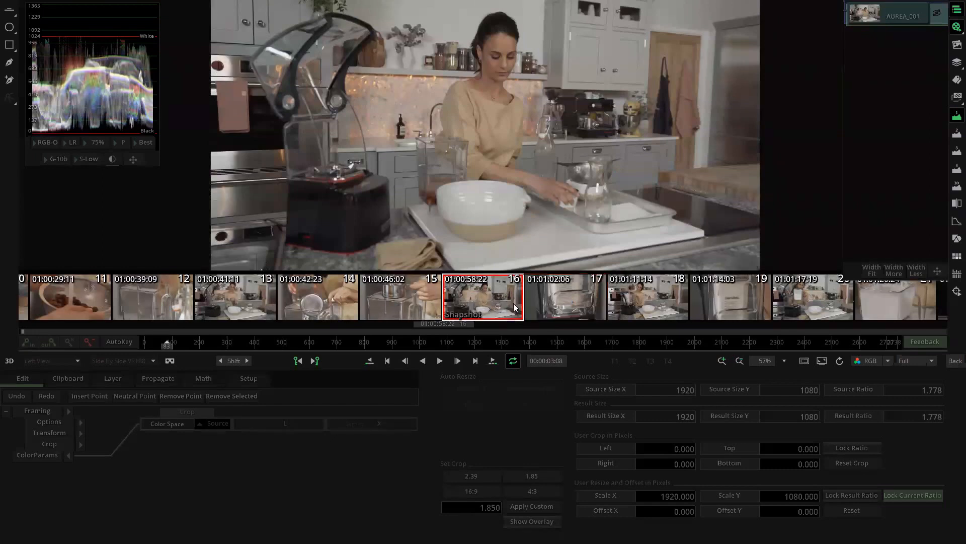
# - Return to the timeline, select all the AUREA_001 shots and add a Color Grade effect on top of them
pyautogui.click(952, 358)
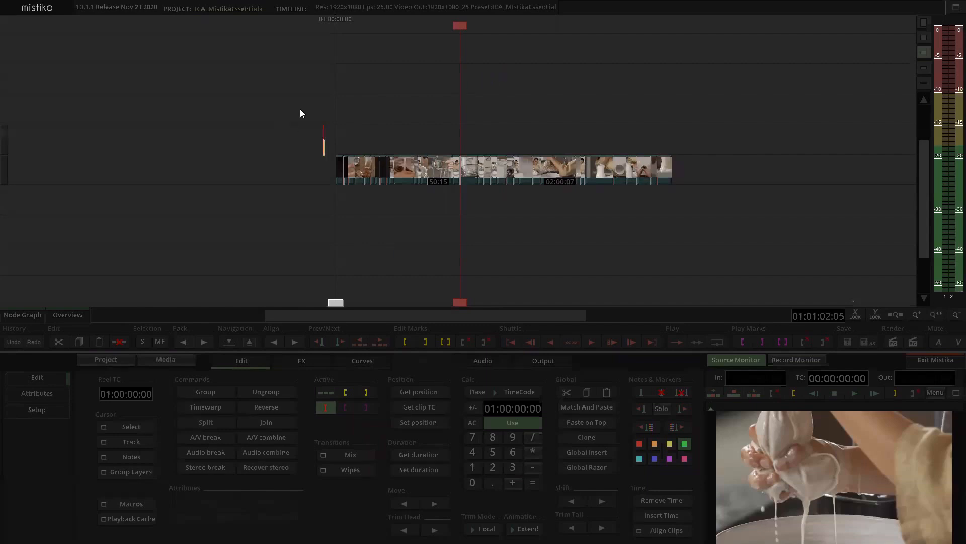
pyautogui.moveTo(219, 109); pyautogui.dragTo(714, 203)
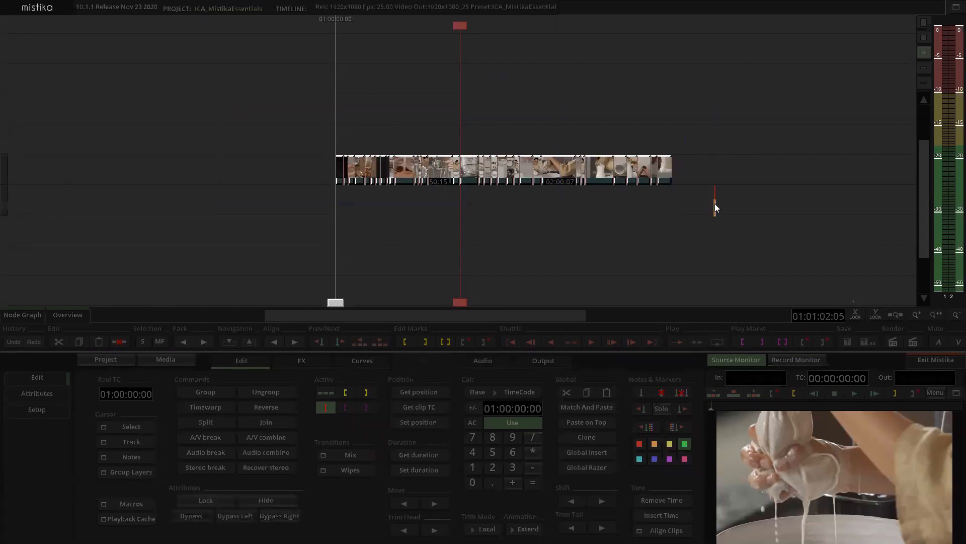
pyautogui.click(302, 361)
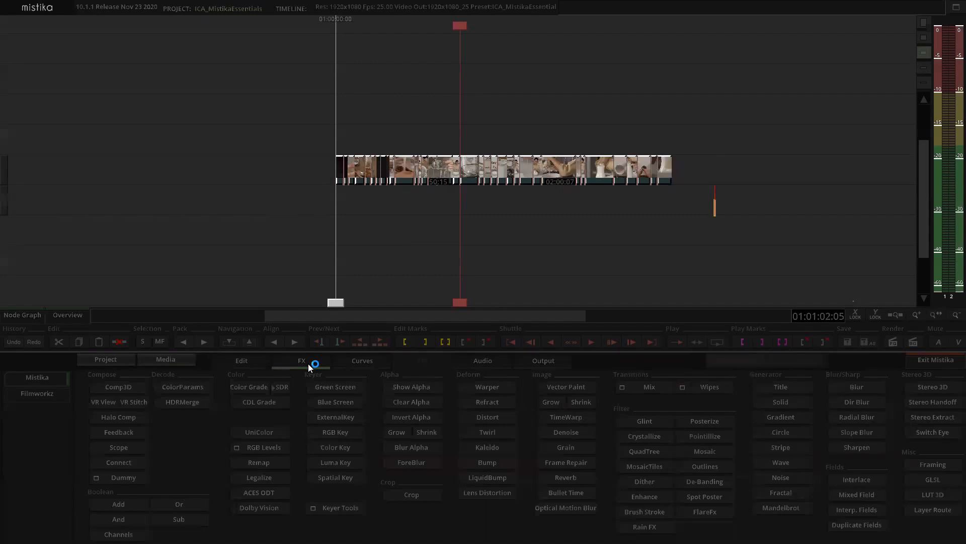
pyautogui.click(250, 386)
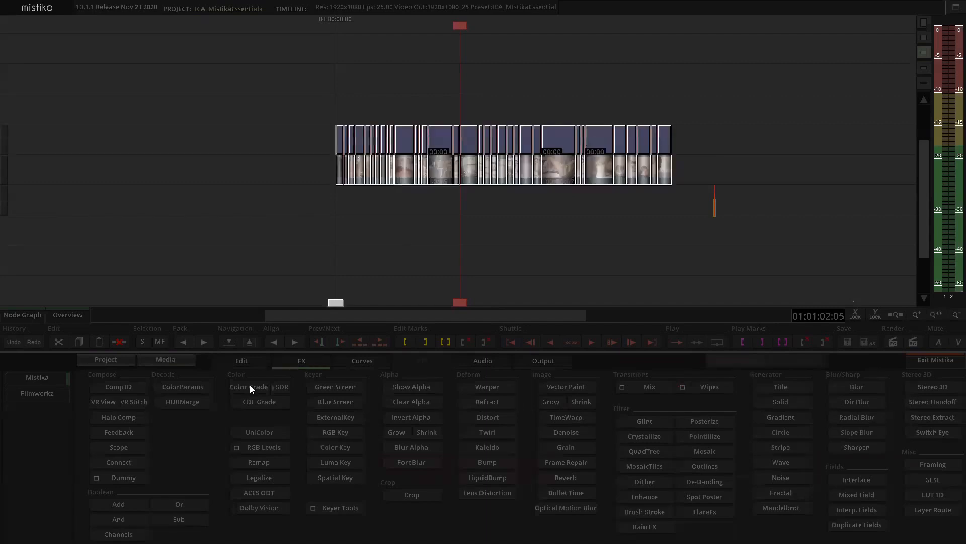
# - Open shot 18's ColorGrade in the visual editor, and check its AUREA_001 source layer before returning to the ColorGrade layer
pyautogui.scroll(4, 486, 100)
pyautogui.click(500, 95)
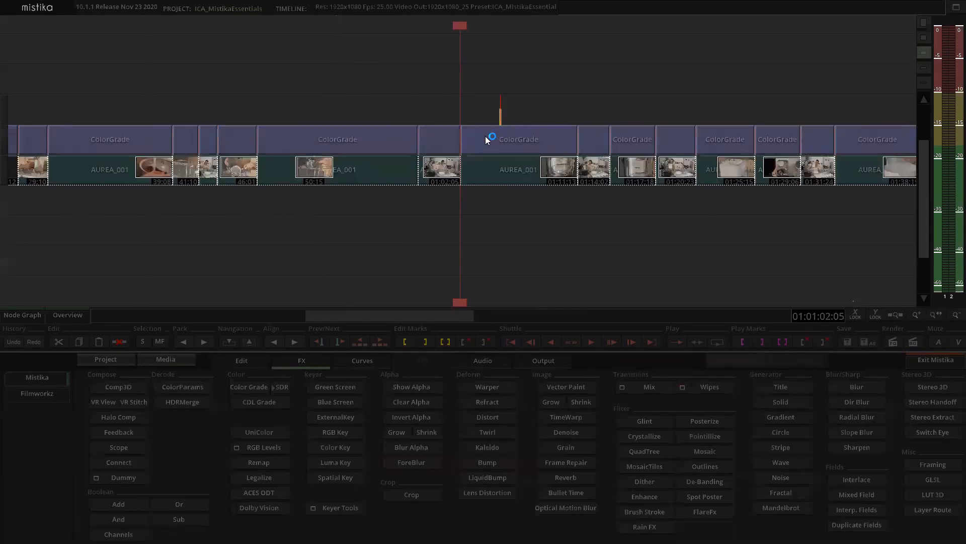
pyautogui.scroll(-1, 474, 97)
pyautogui.click(464, 90)
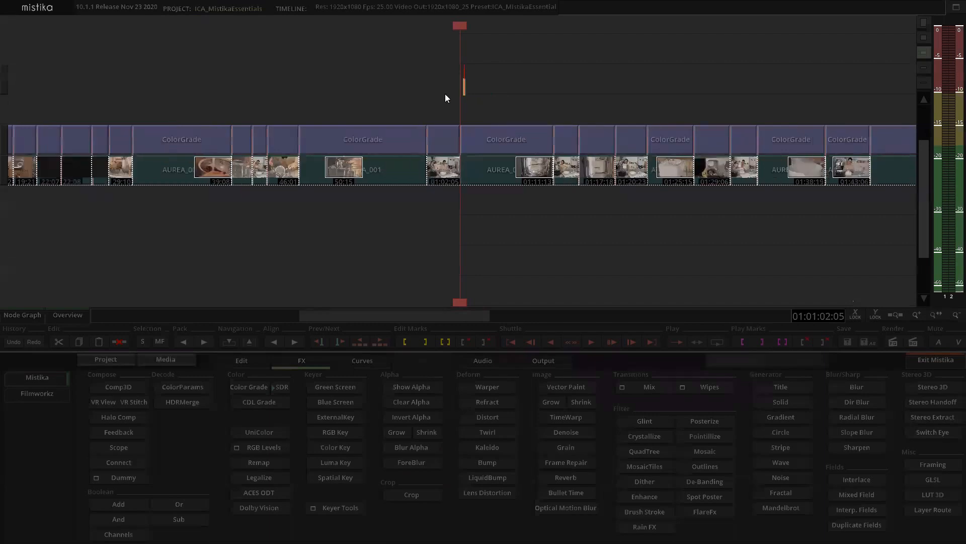
pyautogui.moveTo(437, 88); pyautogui.dragTo(449, 93)
pyautogui.moveTo(686, 74); pyautogui.dragTo(628, 76)
pyautogui.moveTo(545, 99); pyautogui.dragTo(514, 97)
pyautogui.scroll(3, 489, 123)
pyautogui.doubleClick(473, 137)
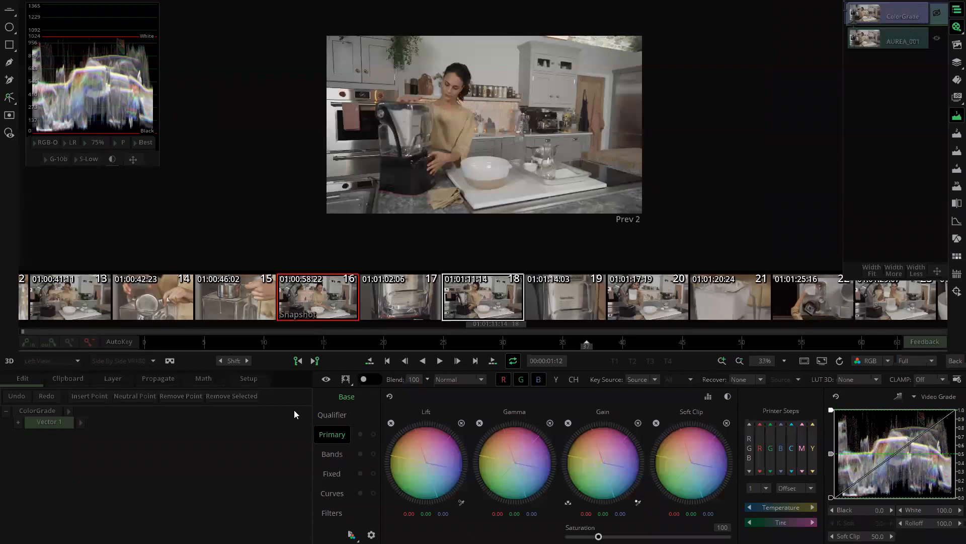
pyautogui.click(890, 43)
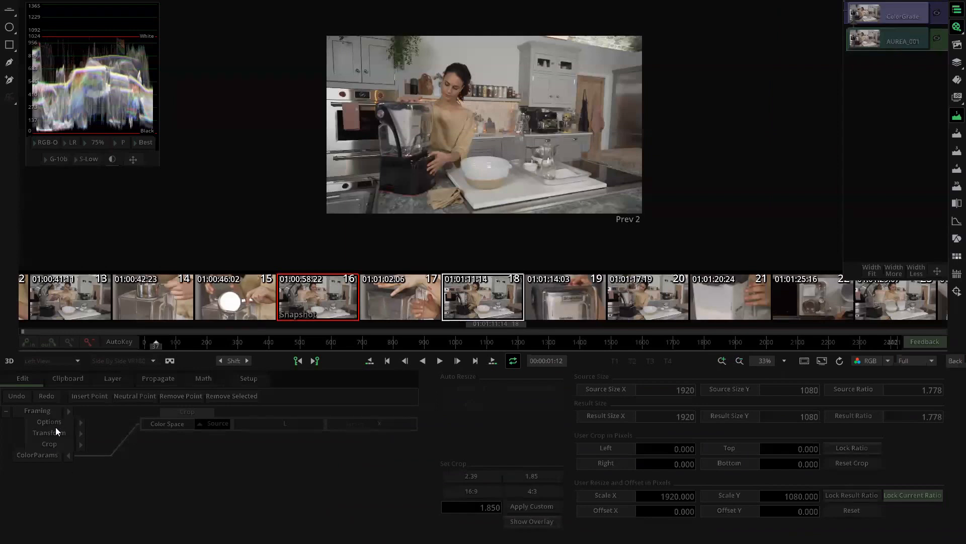
pyautogui.click(892, 18)
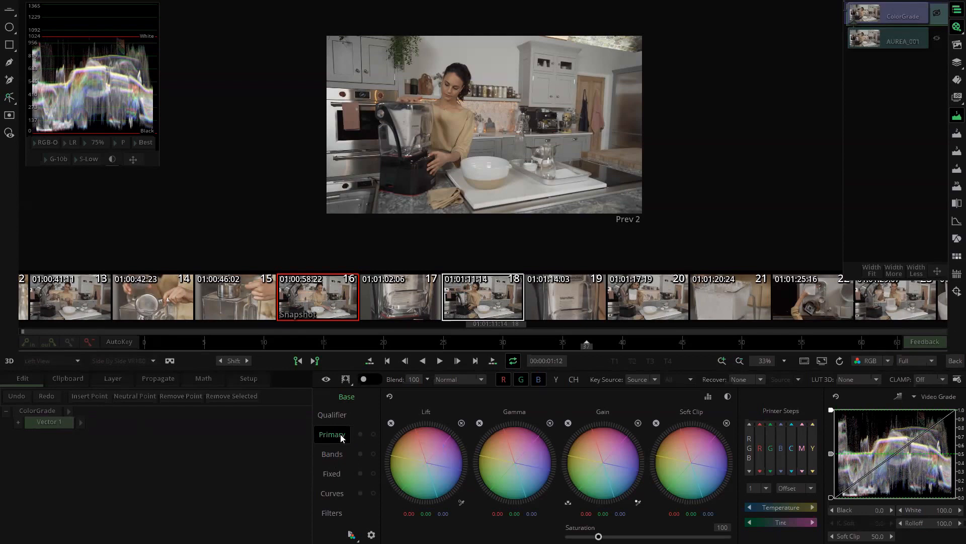
# - Lower the primary Lift to about -2.20, raise the Gain, and shift the image towards blue with linked Offset mode
pyautogui.moveTo(430, 445); pyautogui.dragTo(455, 438)
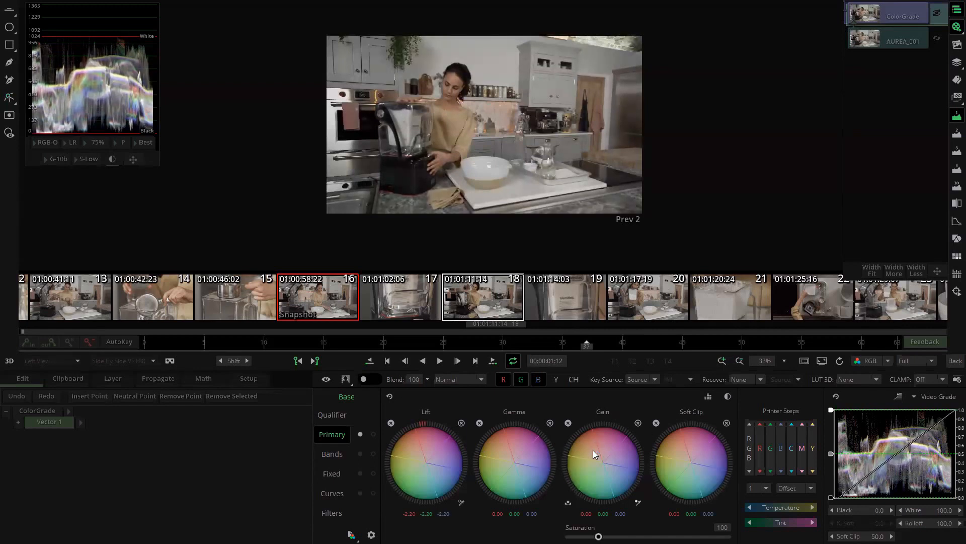
pyautogui.moveTo(583, 451); pyautogui.dragTo(625, 468)
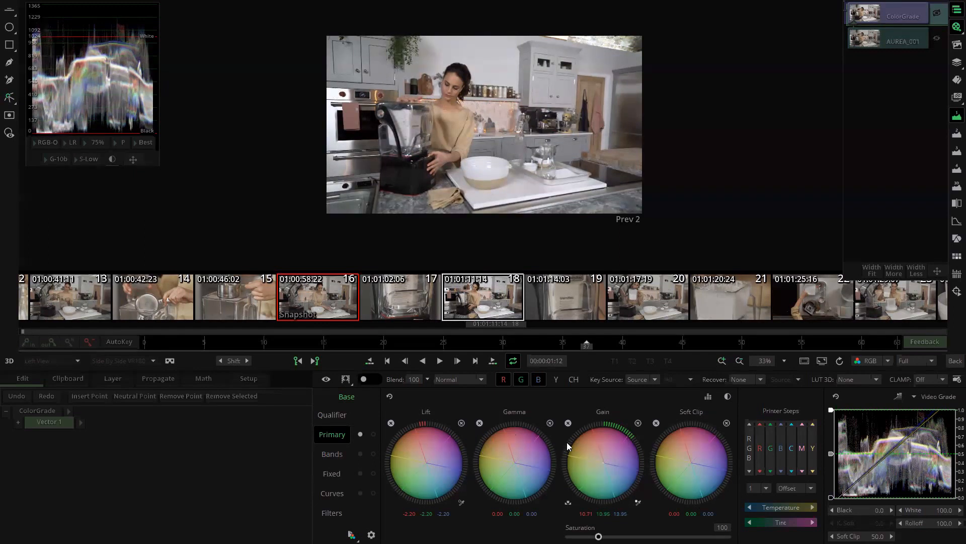
pyautogui.click(709, 398)
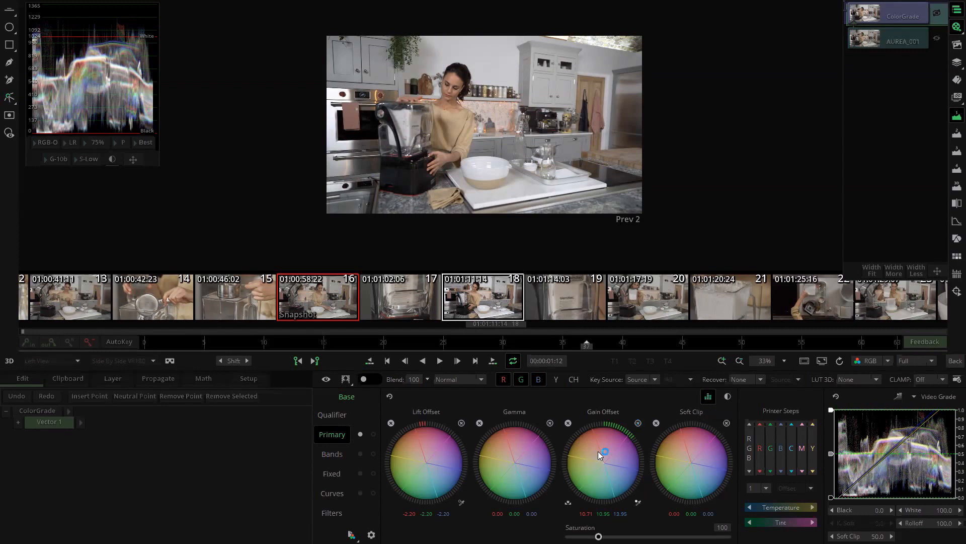
pyautogui.moveTo(625, 452); pyautogui.dragTo(630, 480)
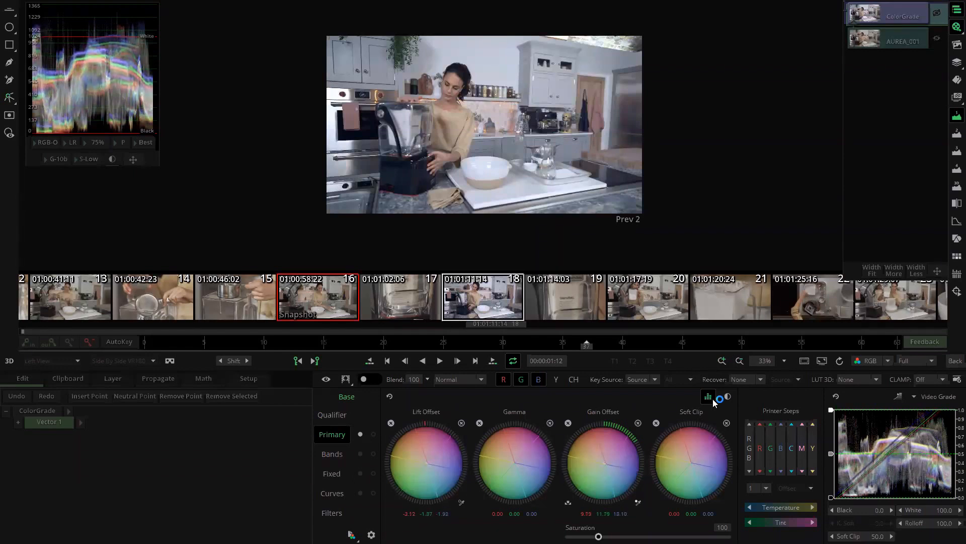
# - Adjust the shot's overall contrast with the Gain wheel in linked Contrast mode, and turn the mode off
pyautogui.click(728, 396)
pyautogui.moveTo(602, 463); pyautogui.dragTo(596, 463)
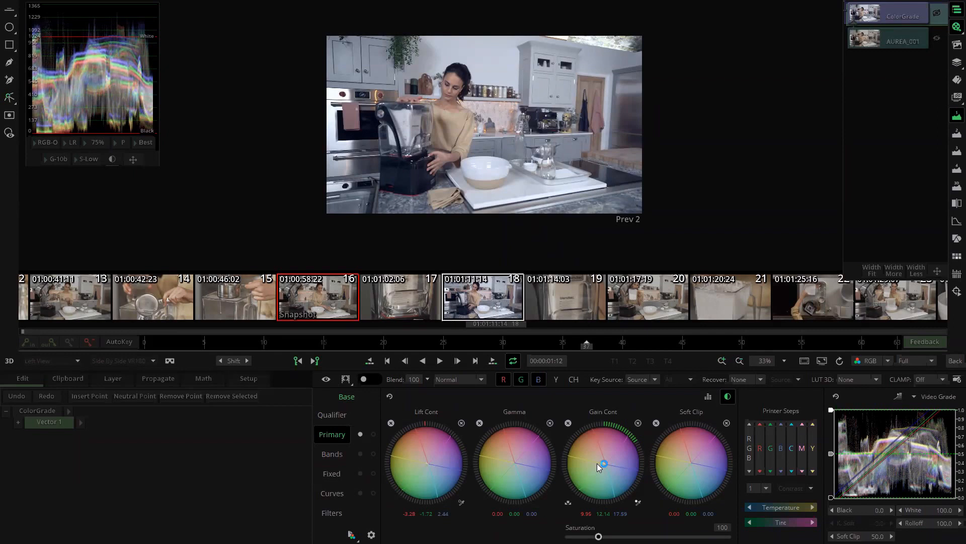
pyautogui.moveTo(593, 451)
pyautogui.mouseDown()
pyautogui.moveTo(621, 454)
pyautogui.moveTo(606, 452)
pyautogui.mouseUp()
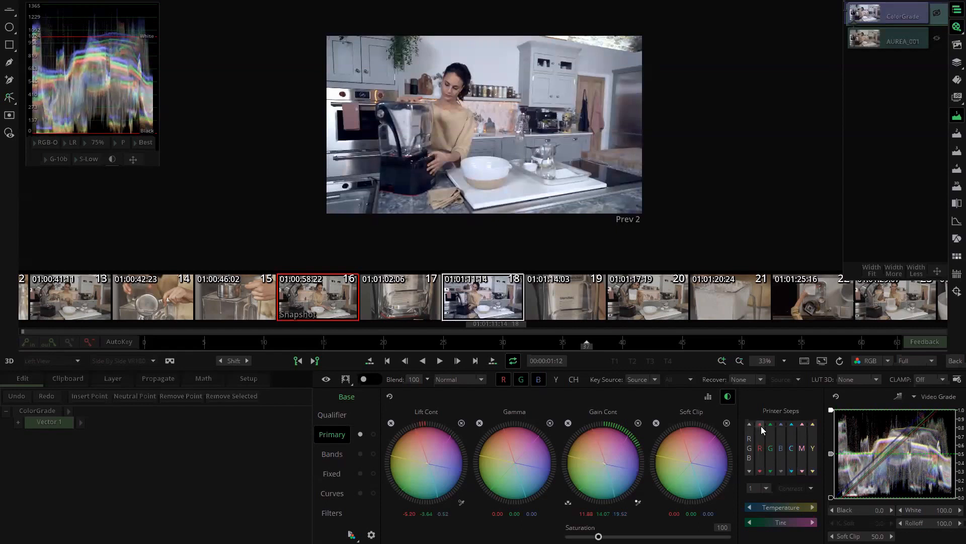
pyautogui.click(728, 397)
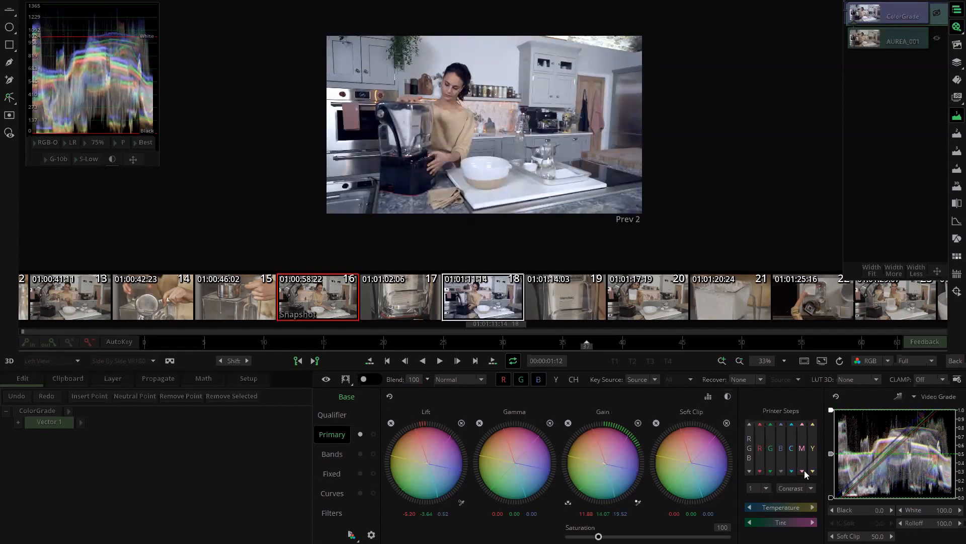
# - Set the Printer Steps to Offset and step the RGB, red, green and yellow channels, ending slightly less blue
pyautogui.click(797, 486)
pyautogui.click(759, 425)
pyautogui.click(750, 425)
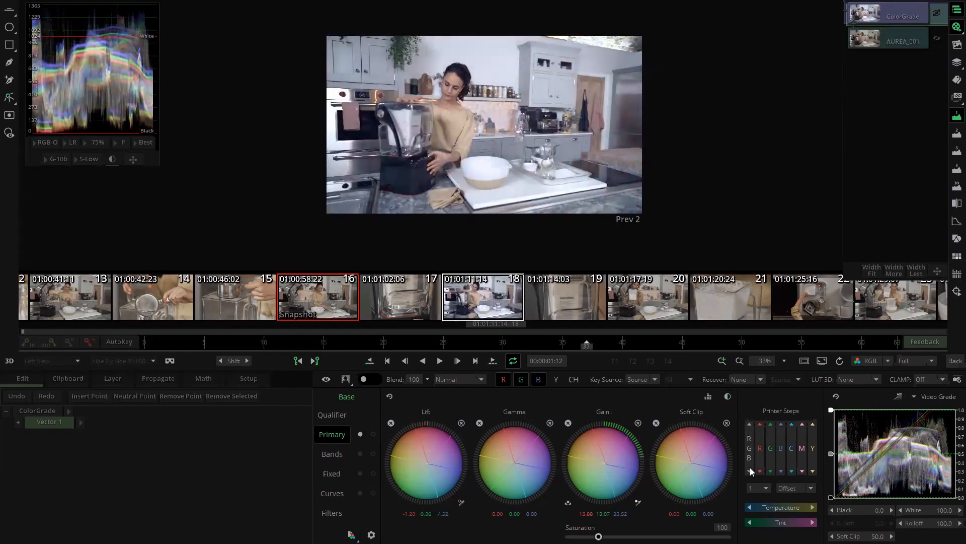
pyautogui.click(749, 469)
pyautogui.click(760, 426)
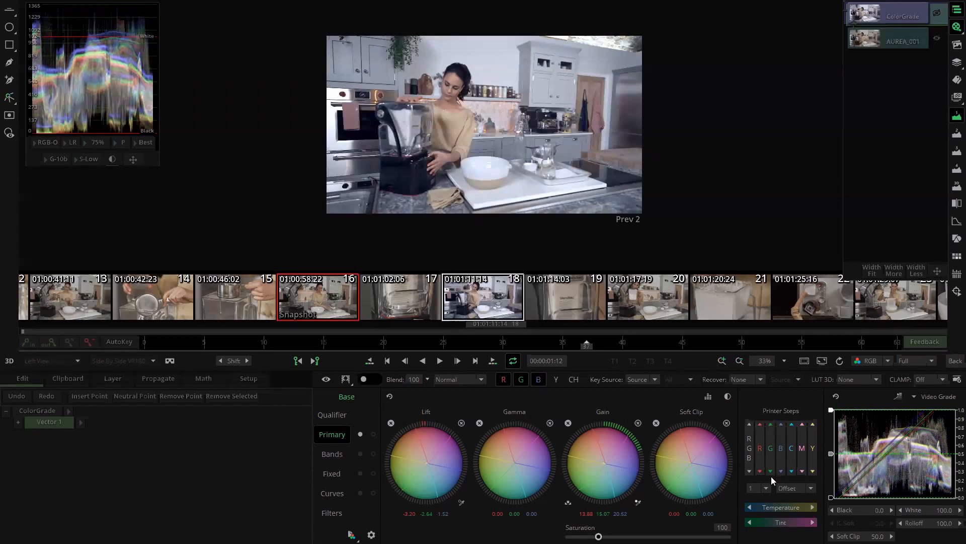
pyautogui.click(770, 425)
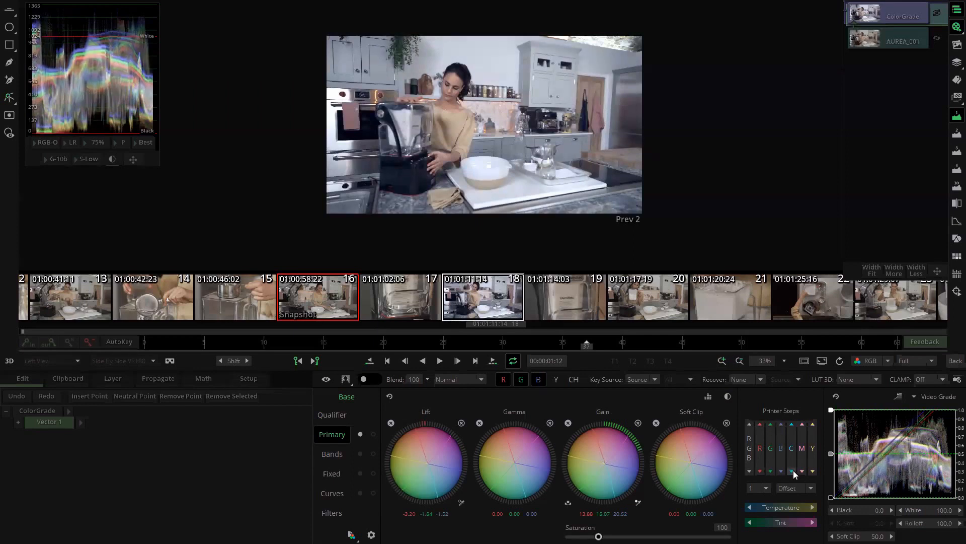
pyautogui.click(813, 472)
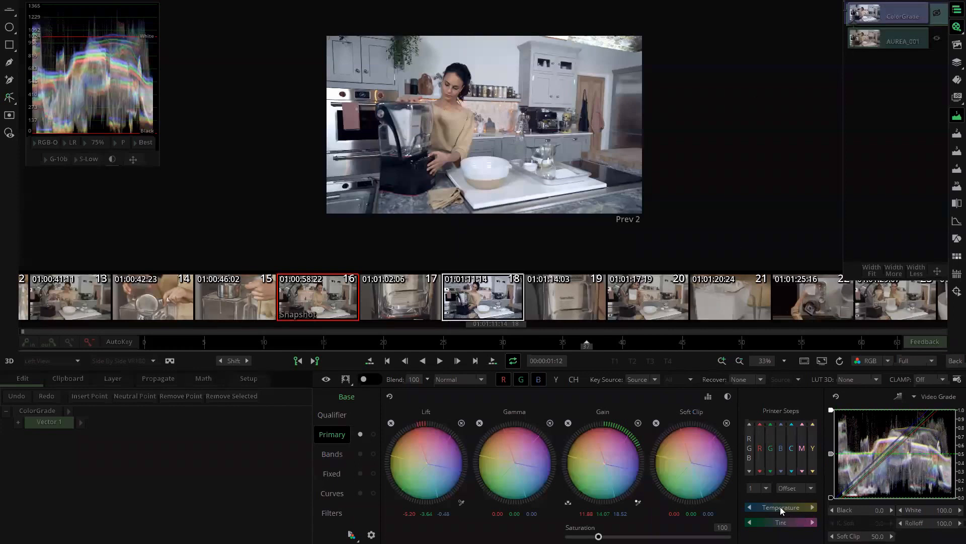
# - Warm the shot with Temperature and shift its Tint towards magenta
pyautogui.moveTo(777, 508); pyautogui.dragTo(796, 508)
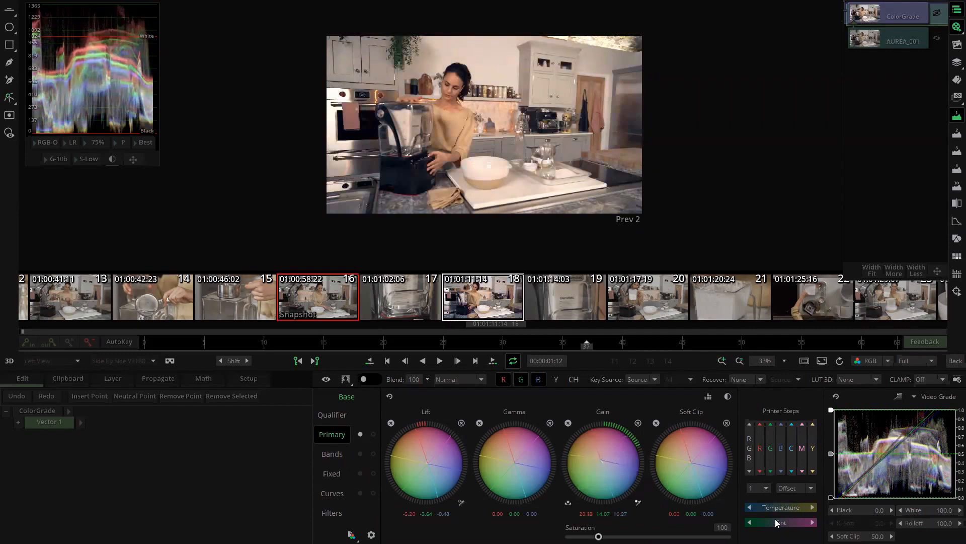
pyautogui.moveTo(779, 522); pyautogui.dragTo(784, 526)
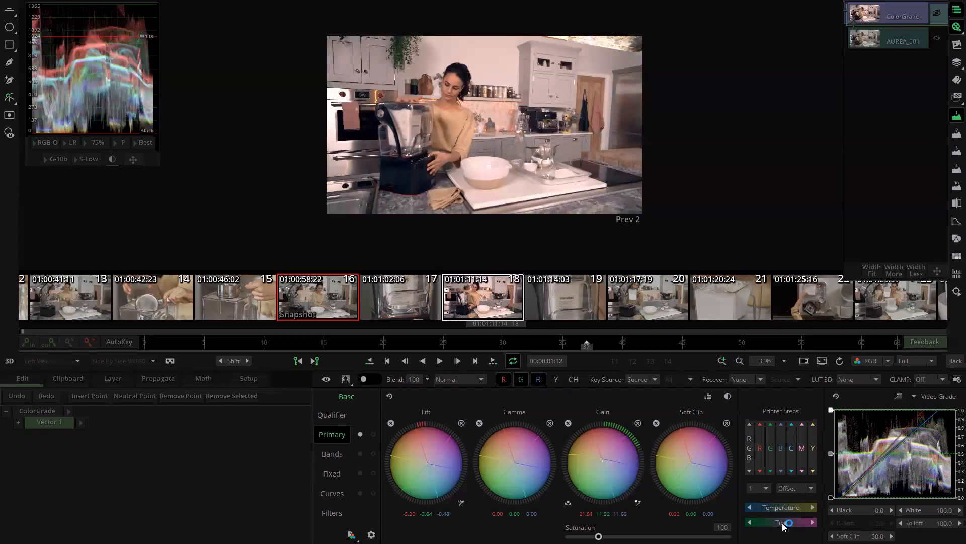
# - Lower the Shadows and raise the Highlights in the Bands grade to give the shot an S-shaped contrast curve
pyautogui.click(331, 459)
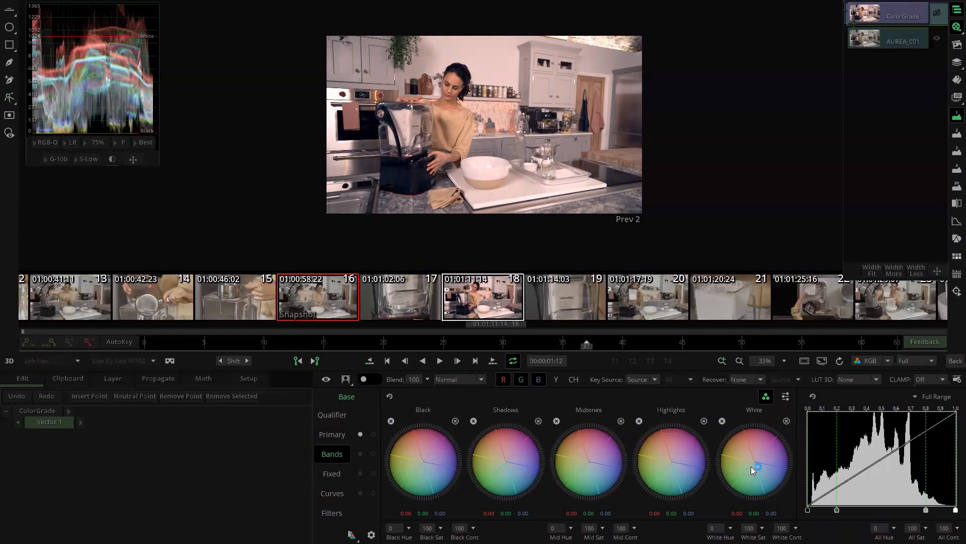
pyautogui.moveTo(495, 450); pyautogui.dragTo(484, 469)
pyautogui.moveTo(663, 453)
pyautogui.mouseDown()
pyautogui.moveTo(687, 461)
pyautogui.moveTo(669, 455)
pyautogui.mouseUp()
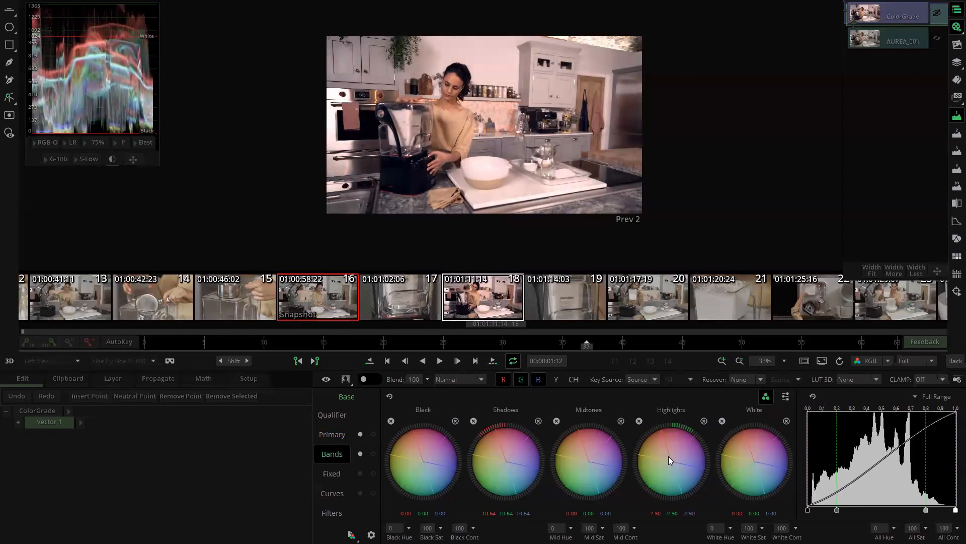
pyautogui.moveTo(536, 465); pyautogui.dragTo(517, 461)
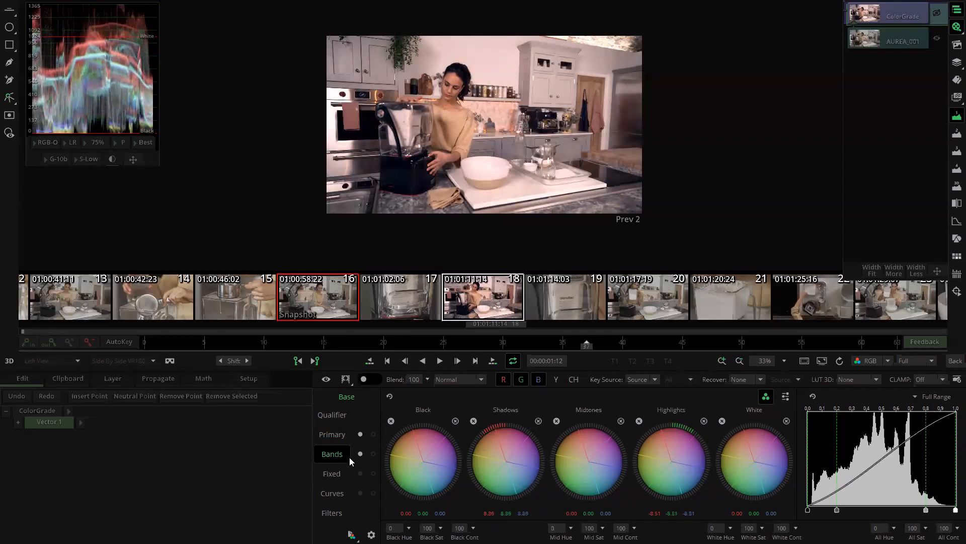
# - Try a higher primary Saturation and reset it to 100, and reduce the primary Gain
pyautogui.click(336, 436)
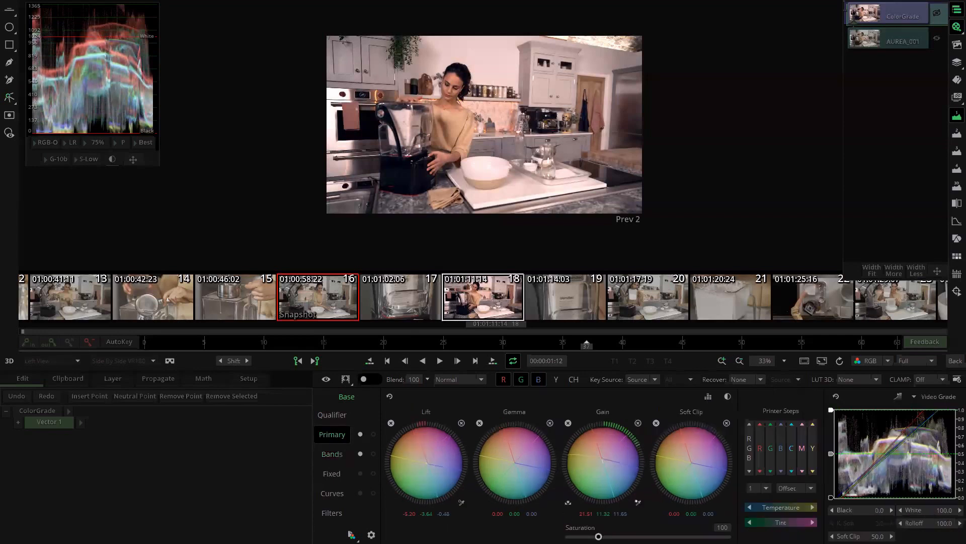
pyautogui.moveTo(599, 537)
pyautogui.mouseDown()
pyautogui.moveTo(624, 537)
pyautogui.moveTo(609, 536)
pyautogui.mouseUp()
pyautogui.click(580, 529)
pyautogui.click(580, 528)
pyautogui.moveTo(625, 448); pyautogui.dragTo(595, 450)
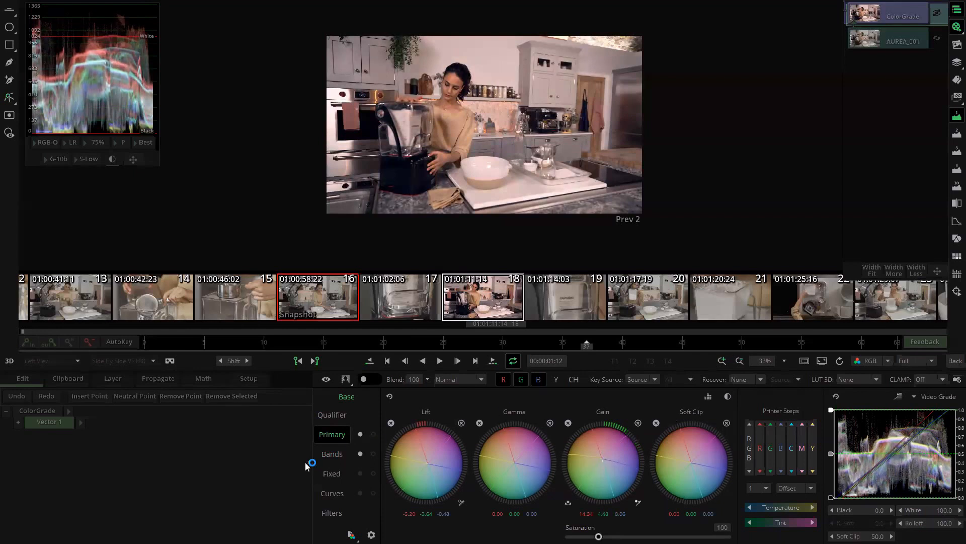
# - Try changing the Black Sat and All Hue values in the Bands grade, undoing each change
pyautogui.click(339, 451)
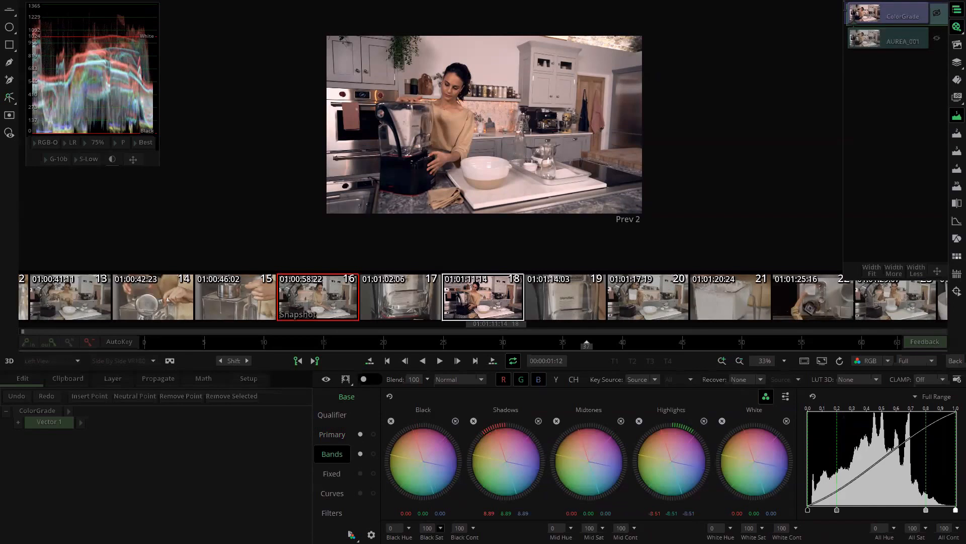
pyautogui.moveTo(455, 519); pyautogui.dragTo(505, 519)
pyautogui.hotkey('ctrl', 'z')
pyautogui.click(894, 528)
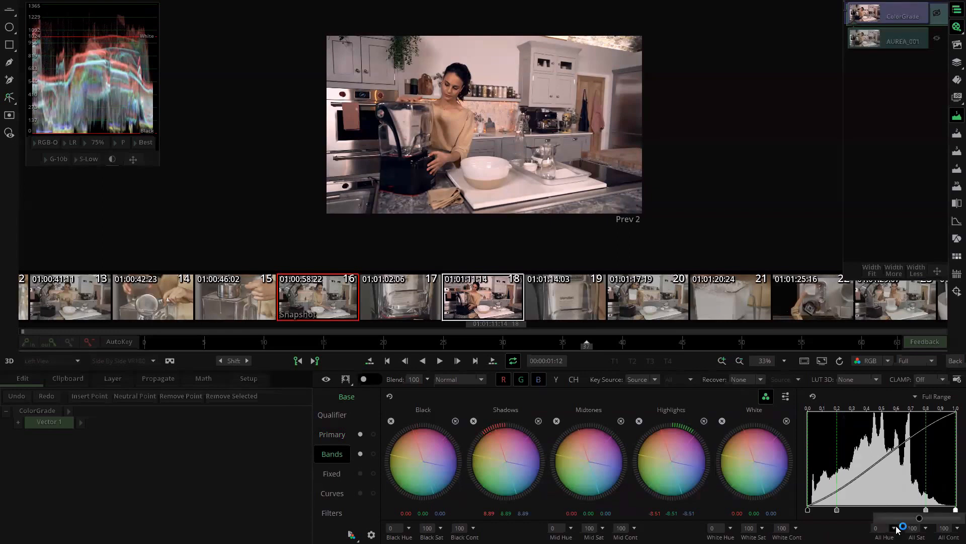
pyautogui.moveTo(920, 517)
pyautogui.mouseDown()
pyautogui.moveTo(900, 518)
pyautogui.moveTo(927, 516)
pyautogui.mouseUp()
pyautogui.hotkey('ctrl', 'z')
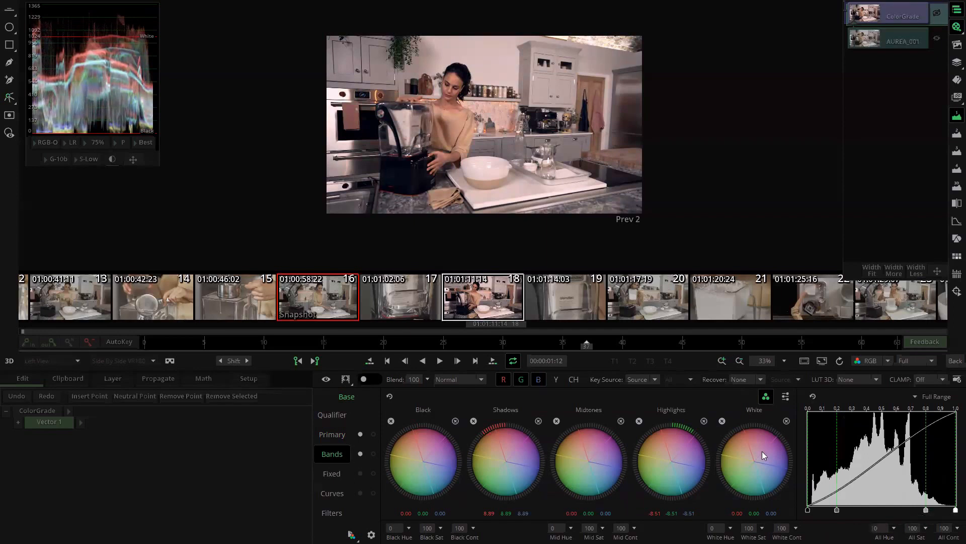
# - View the Bands hue, saturation and contrast controls as sliders, and switch back to the colour wheels
pyautogui.click(786, 398)
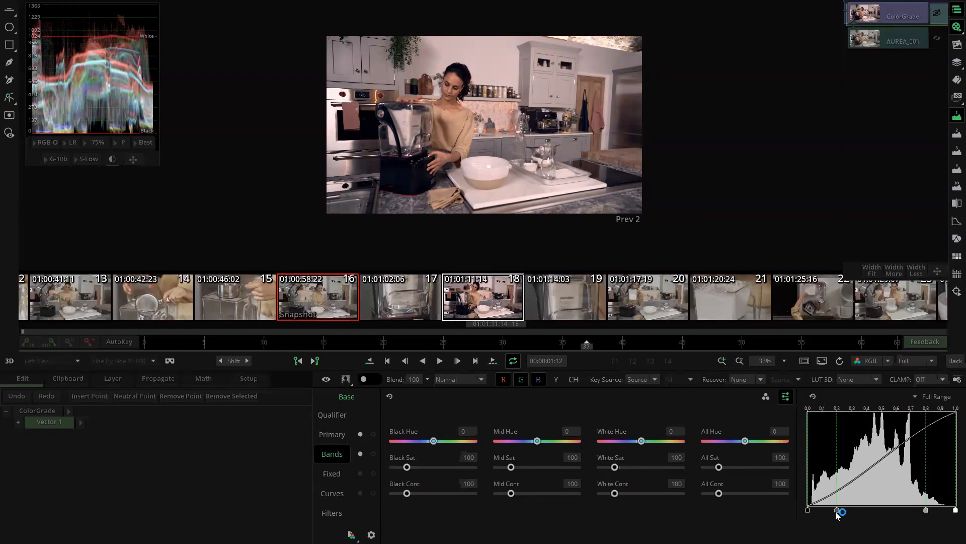
pyautogui.click(766, 397)
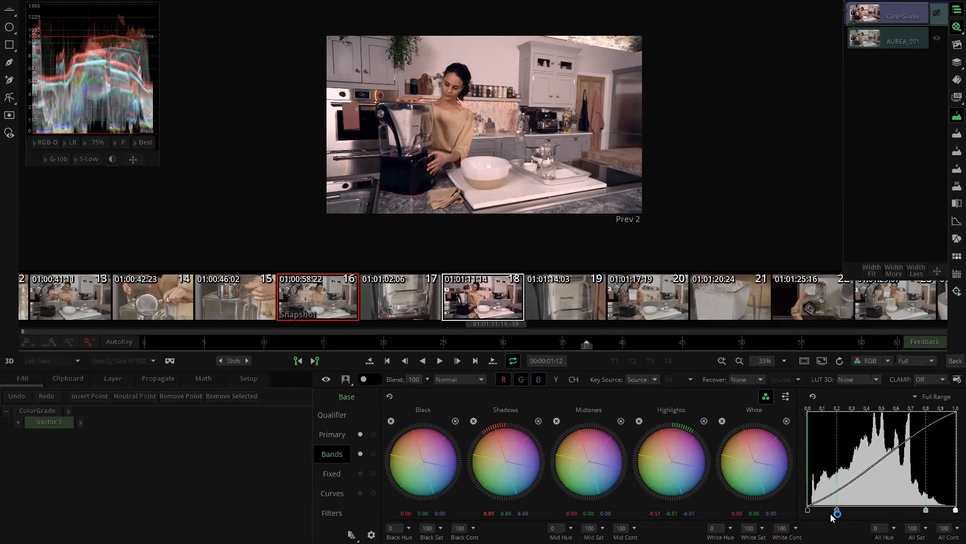
# - Reposition the four Bands range markers on the histogram to about 0.03, 0.26, 0.62 and 0.87
pyautogui.moveTo(837, 510); pyautogui.dragTo(844, 510)
pyautogui.moveTo(926, 510)
pyautogui.mouseDown()
pyautogui.moveTo(916, 510)
pyautogui.moveTo(944, 510)
pyautogui.mouseUp()
pyautogui.moveTo(808, 510); pyautogui.dragTo(848, 510)
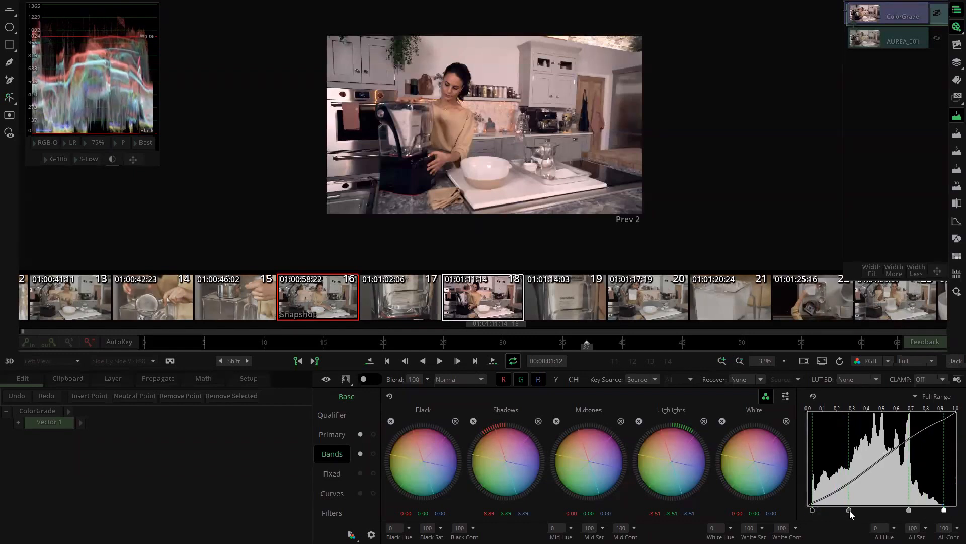
pyautogui.moveTo(914, 506); pyautogui.dragTo(937, 512)
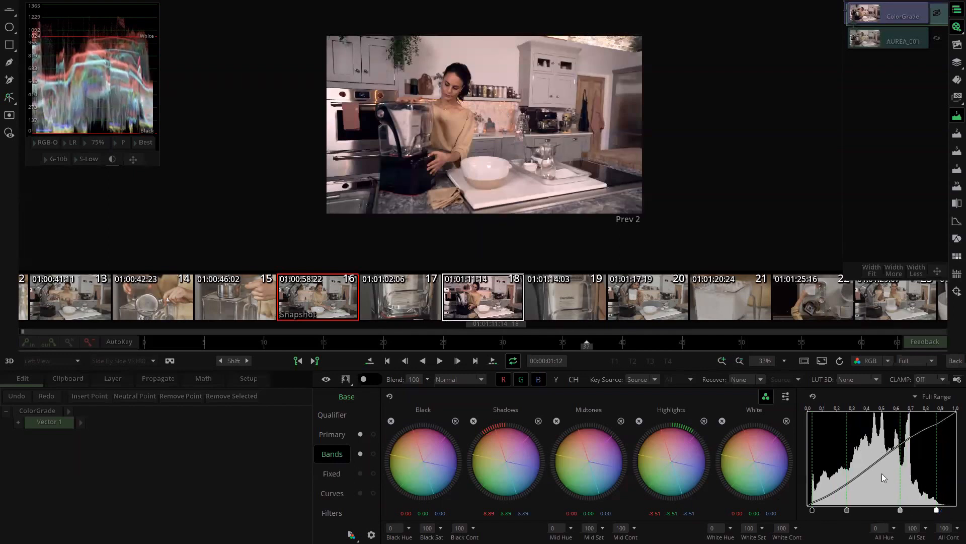
# - Set the Bands histogram to scope from the output and raise the Midtones to about 5.89
pyautogui.rightClick(864, 439)
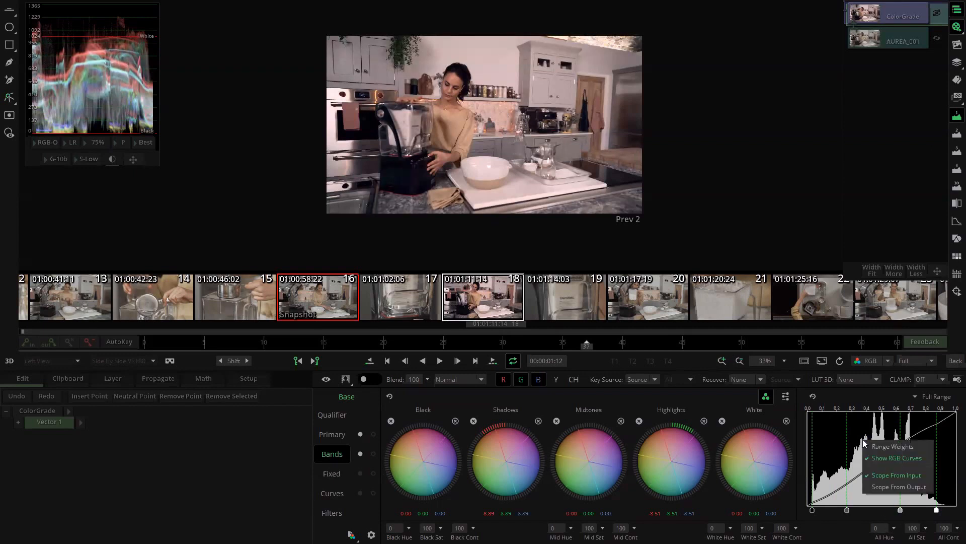
pyautogui.click(900, 487)
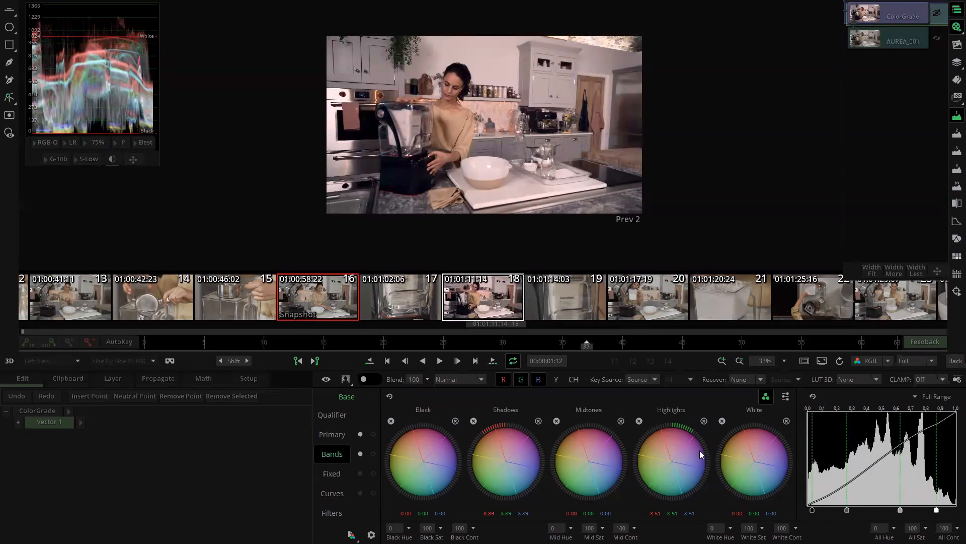
pyautogui.moveTo(560, 461); pyautogui.dragTo(585, 468)
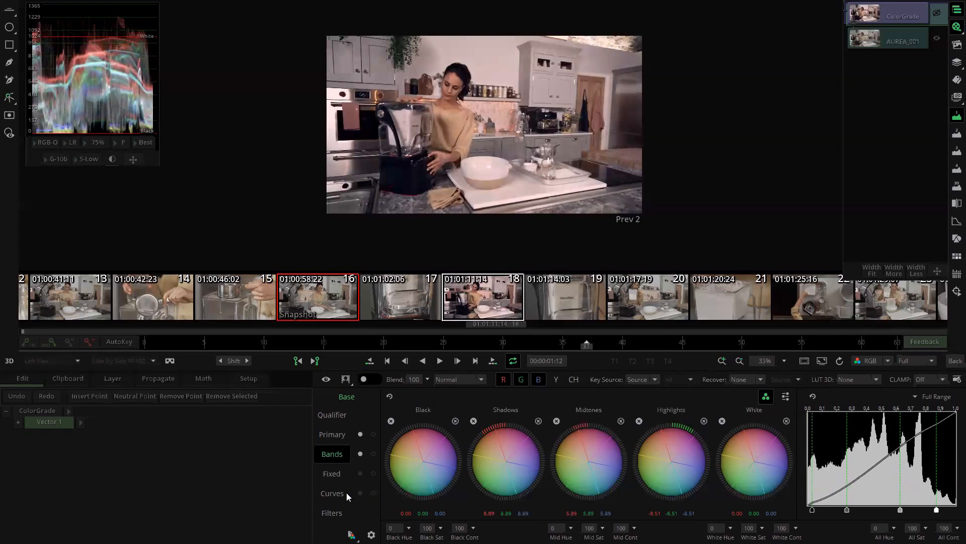
# - Try Fixed grading with red hue at 20, yellow saturation at 77, red luminance at -42 and yellow luminance at 35
pyautogui.click(328, 475)
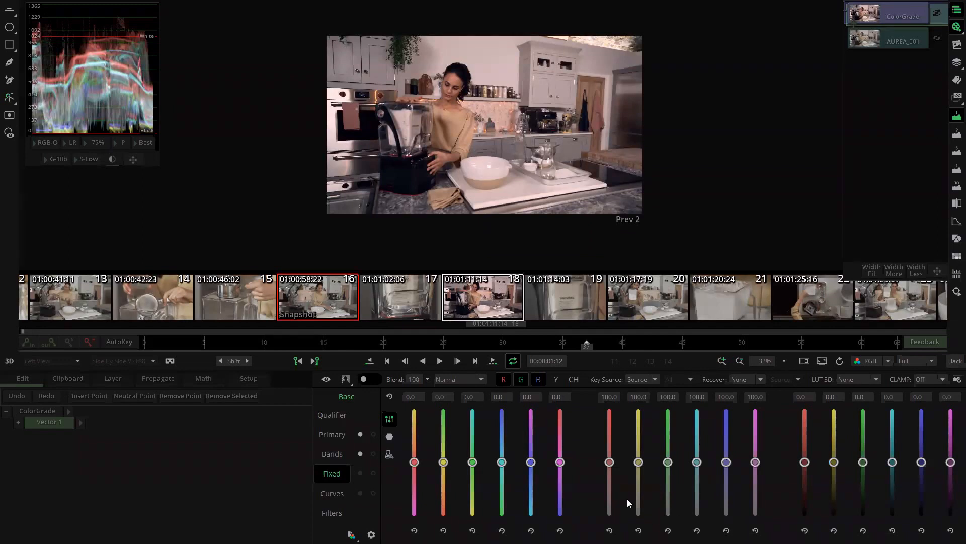
pyautogui.moveTo(563, 465); pyautogui.dragTo(562, 459)
pyautogui.click(560, 530)
pyautogui.moveTo(414, 462); pyautogui.dragTo(417, 455)
pyautogui.moveTo(643, 452); pyautogui.dragTo(642, 473)
pyautogui.moveTo(805, 461); pyautogui.dragTo(833, 446)
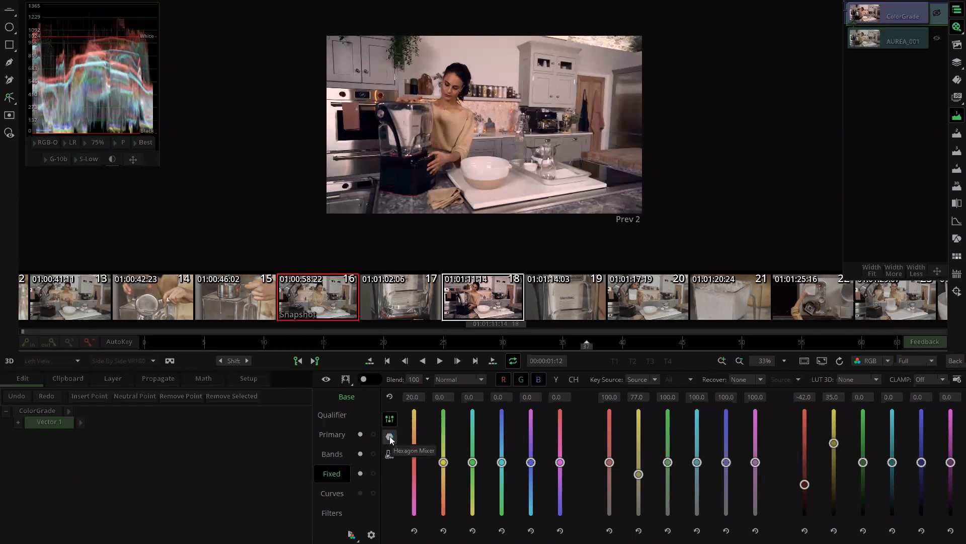
# - Try shifting the yellow, blue, magenta and cyan points in the Fixed Hexagon Mixer, pulling yellow and cyan towards the centre
pyautogui.click(390, 437)
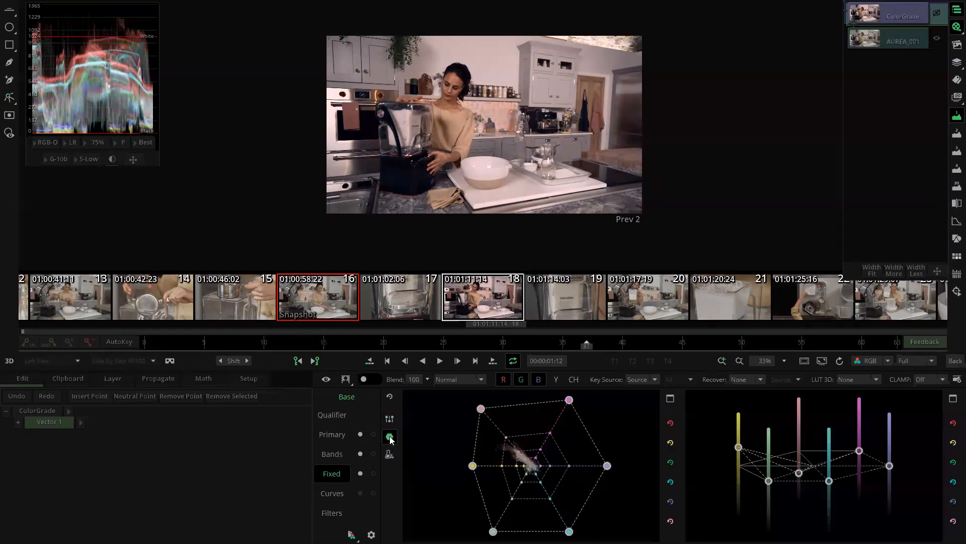
pyautogui.click(467, 466)
pyautogui.moveTo(466, 465); pyautogui.dragTo(508, 456)
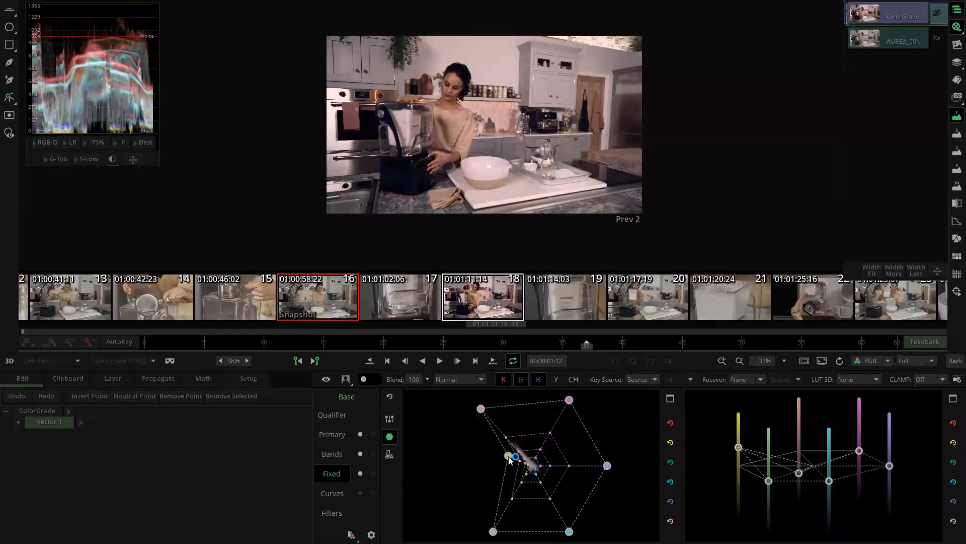
pyautogui.moveTo(607, 465)
pyautogui.mouseDown()
pyautogui.moveTo(563, 448)
pyautogui.moveTo(603, 459)
pyautogui.mouseUp()
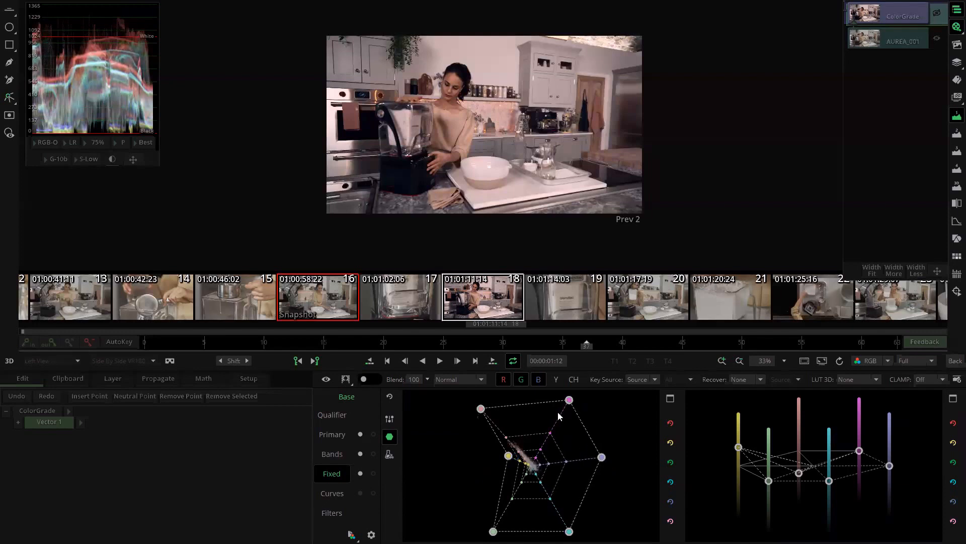
pyautogui.moveTo(571, 401); pyautogui.dragTo(563, 405)
pyautogui.moveTo(569, 531); pyautogui.dragTo(565, 500)
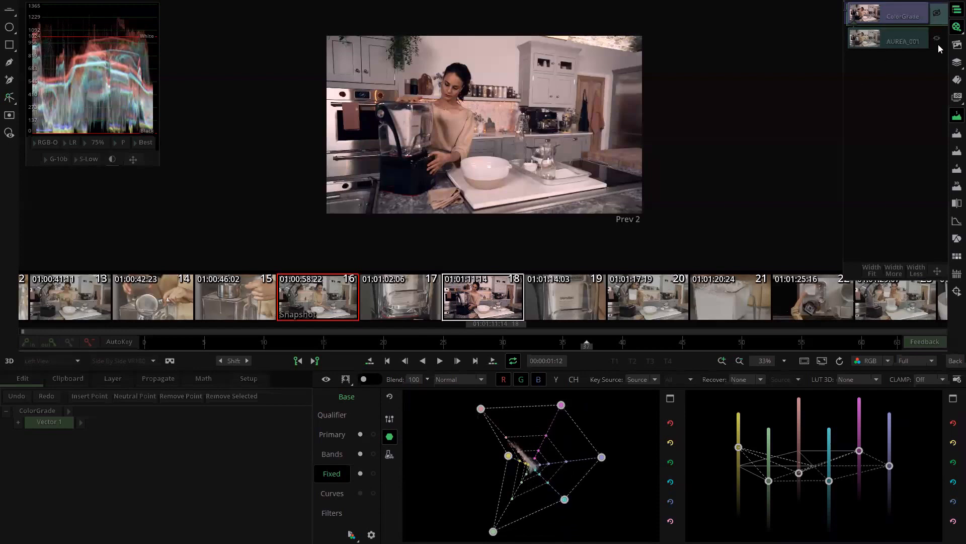
# - Place a vectorscope beside the waveform scope, and move the hexagon mixer's yellow point outwards and its cyan point towards green
pyautogui.click(953, 135)
pyautogui.moveTo(765, 71); pyautogui.dragTo(237, 99)
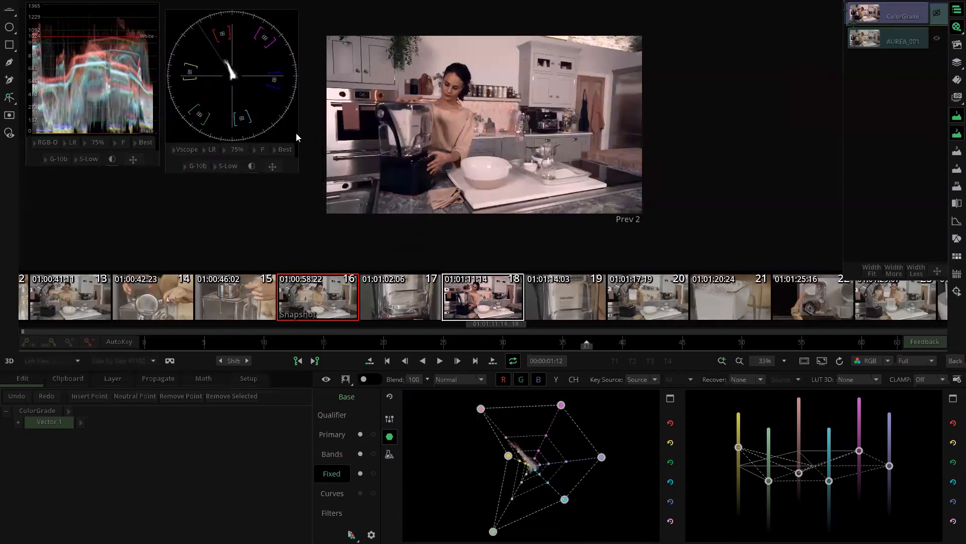
pyautogui.moveTo(509, 457); pyautogui.dragTo(487, 463)
pyautogui.moveTo(565, 500); pyautogui.dragTo(524, 531)
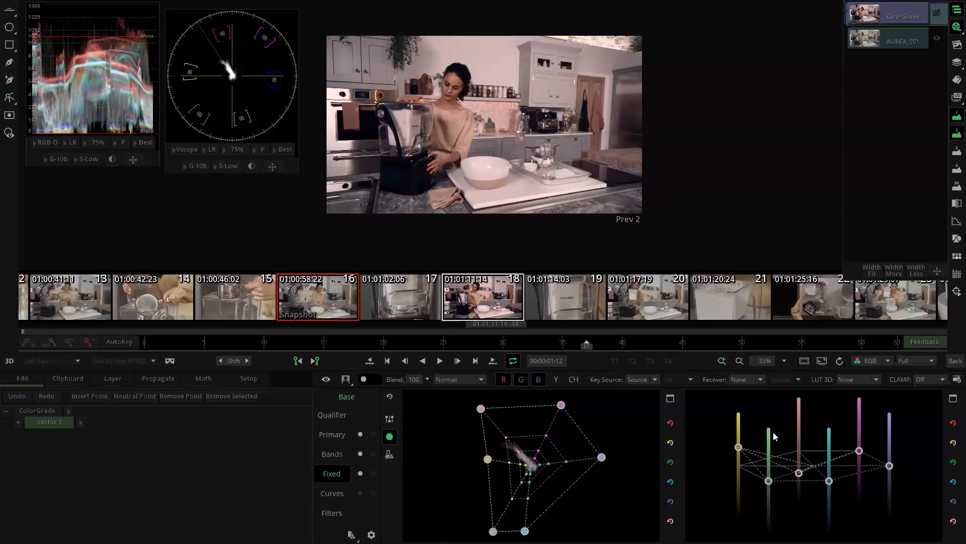
# - Try lowering the green and yellow luminance in the hexagon mixer, and show the Fixed grade as RGB values per colour
pyautogui.moveTo(768, 484); pyautogui.dragTo(765, 493)
pyautogui.moveTo(740, 448); pyautogui.dragTo(739, 489)
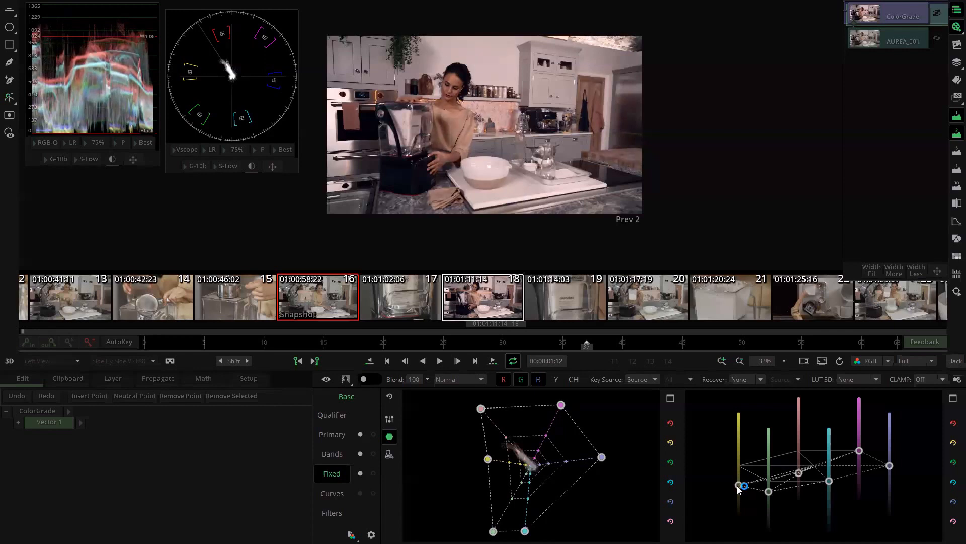
pyautogui.click(390, 455)
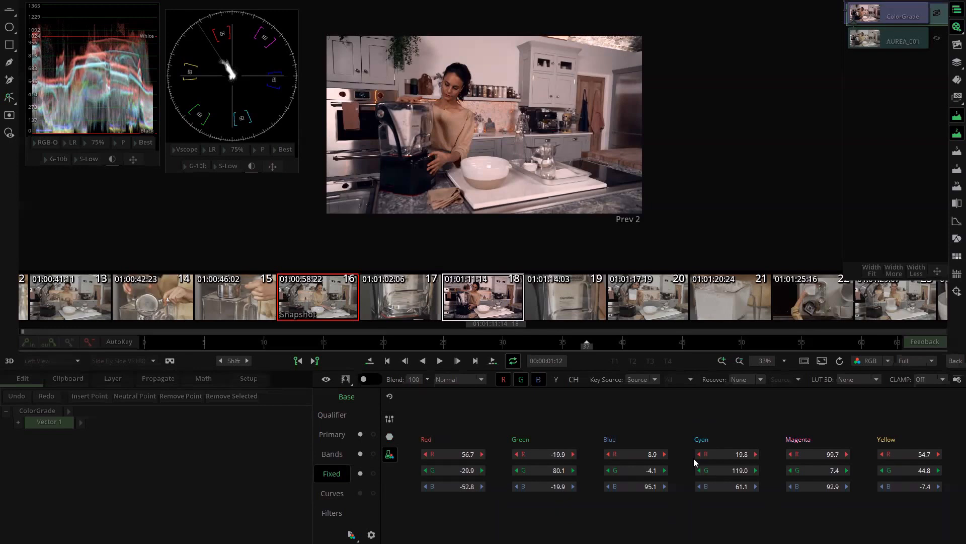
# - Try a contrast S-curve on the RGB curve with raised highlights and lowered shadows, and remove its points
pyautogui.click(339, 494)
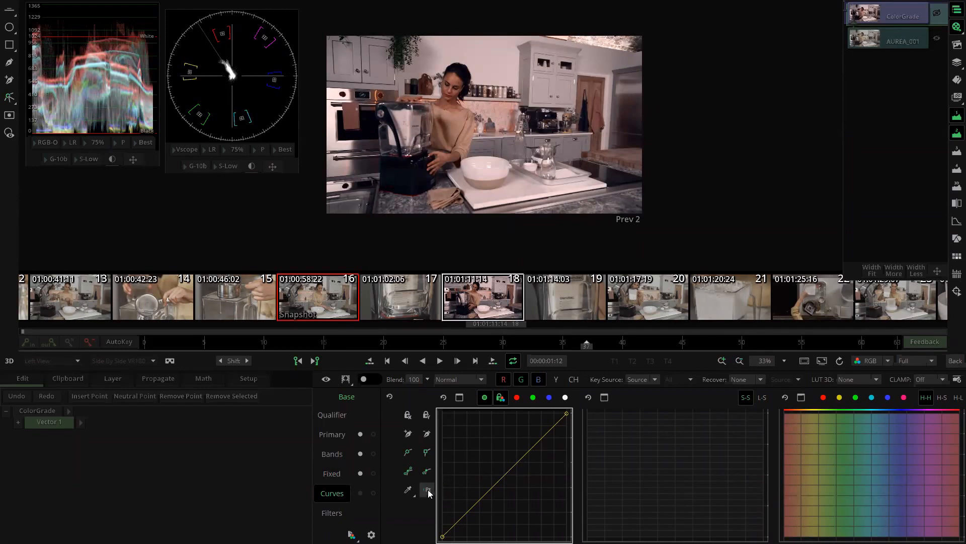
pyautogui.click(409, 433)
pyautogui.moveTo(541, 437); pyautogui.dragTo(528, 430)
pyautogui.moveTo(471, 497); pyautogui.dragTo(471, 512)
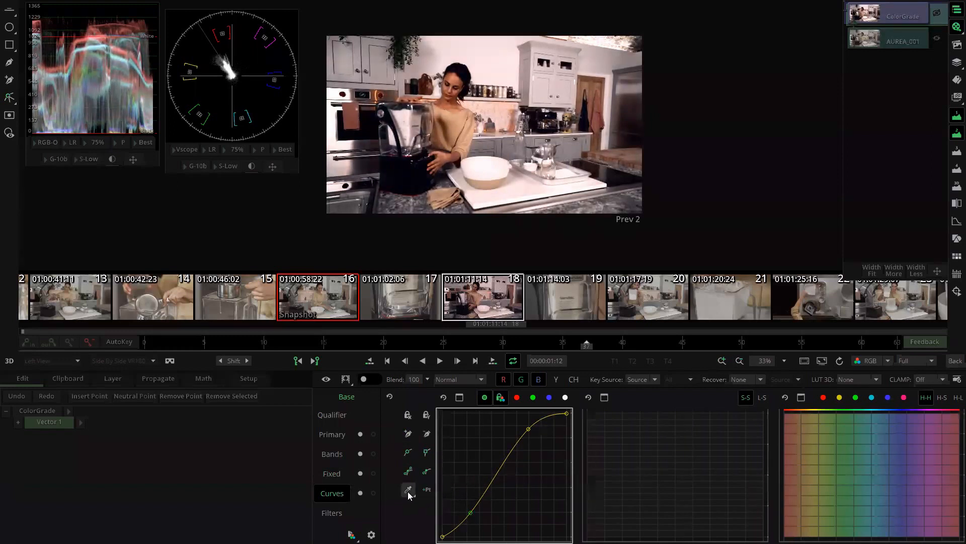
pyautogui.click(429, 492)
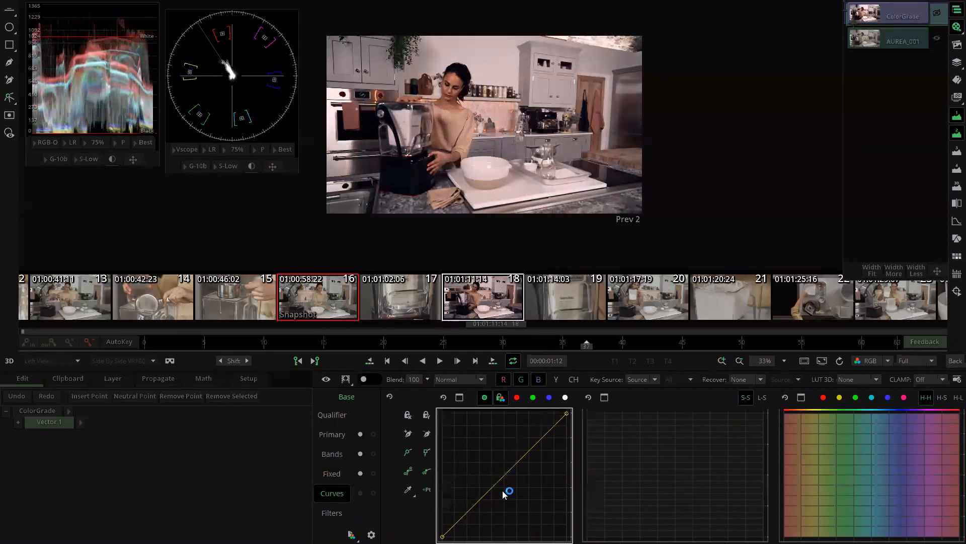
# - Try an S-shaped RGB curve again, and add three curve points sampled from the woman's hair in the image
pyautogui.moveTo(540, 441); pyautogui.dragTo(529, 435)
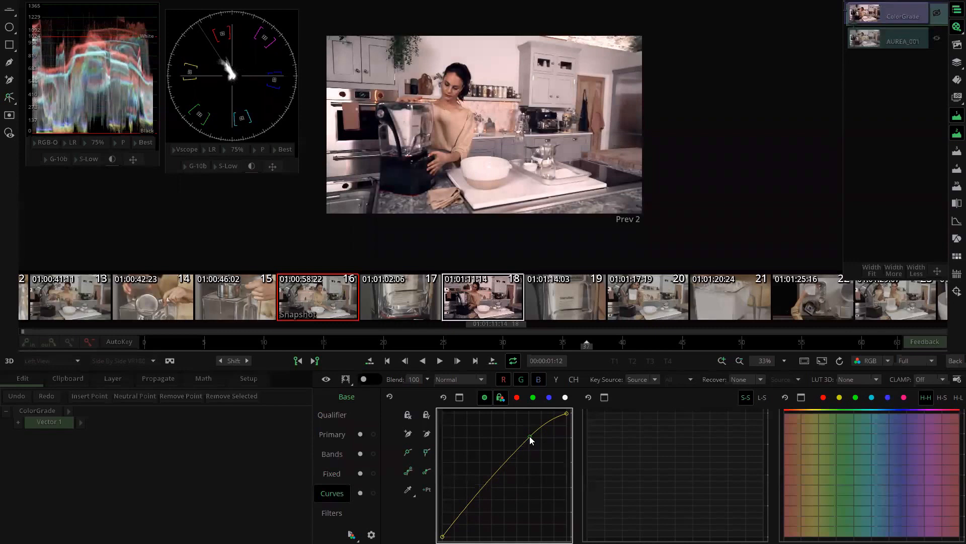
pyautogui.moveTo(466, 508); pyautogui.dragTo(473, 523)
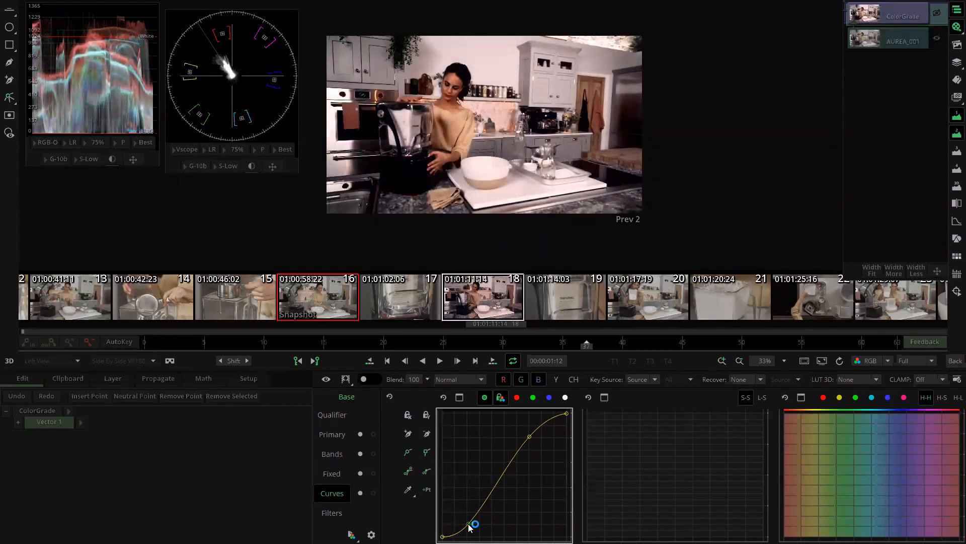
pyautogui.click(409, 490)
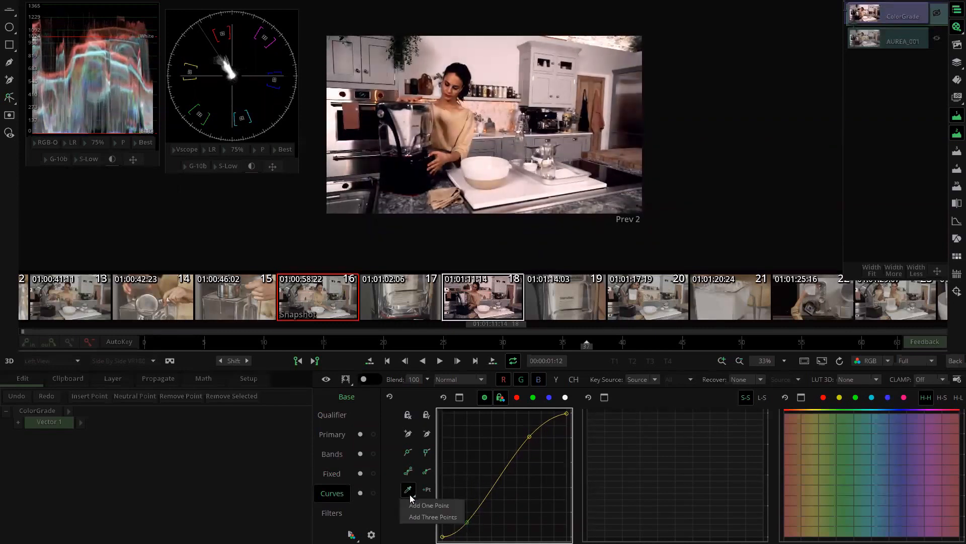
pyautogui.click(435, 515)
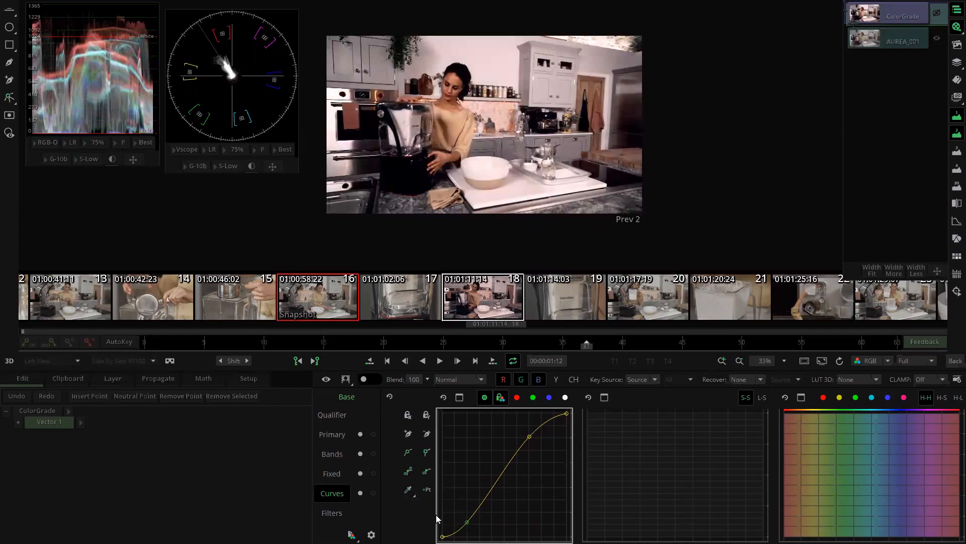
pyautogui.click(456, 79)
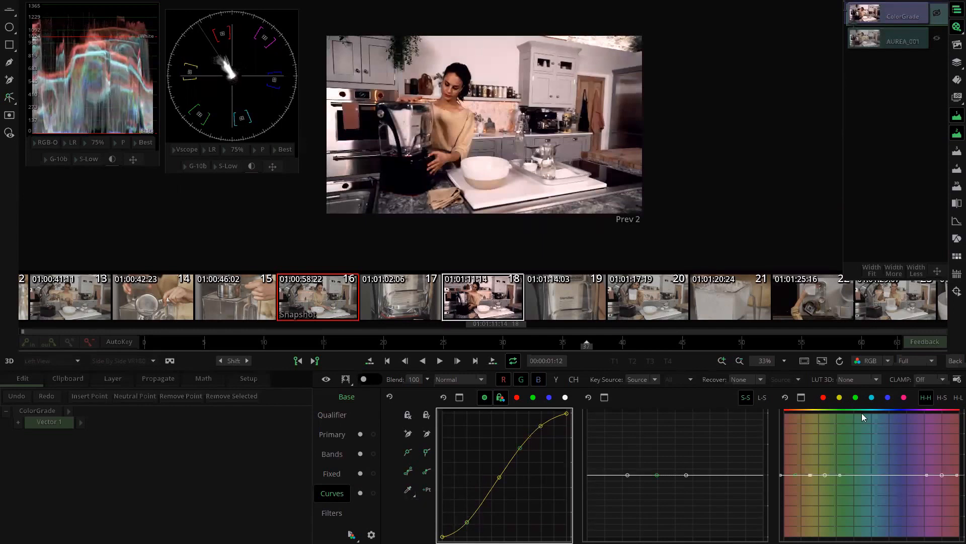
# - Try raising the red-orange range on the H-H curve, lowering it on the H-S curve and adjusting it on the H-L curve
pyautogui.click(808, 439)
pyautogui.moveTo(793, 473)
pyautogui.mouseDown()
pyautogui.moveTo(795, 462)
pyautogui.moveTo(787, 466)
pyautogui.mouseUp()
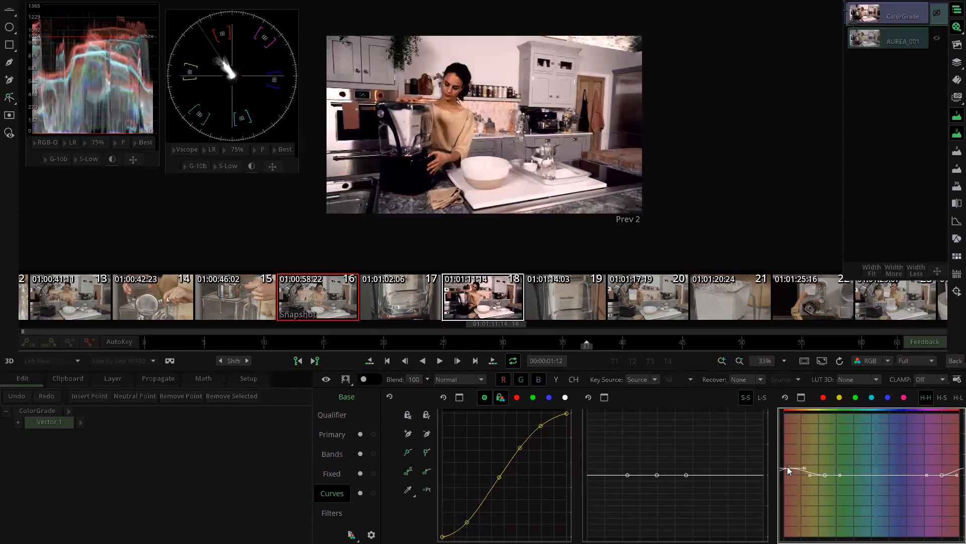
pyautogui.click(946, 399)
pyautogui.moveTo(795, 475); pyautogui.dragTo(799, 496)
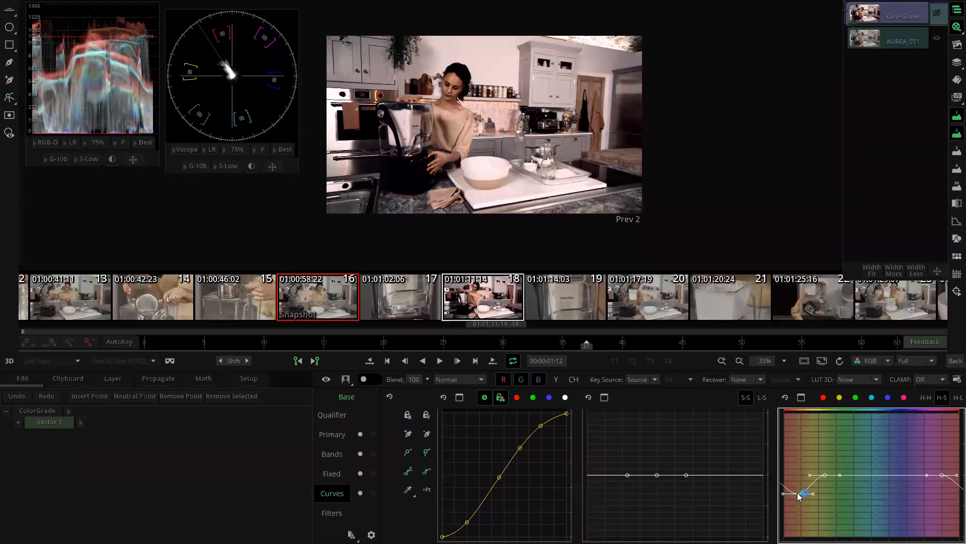
pyautogui.click(952, 401)
pyautogui.moveTo(795, 475); pyautogui.dragTo(796, 474)
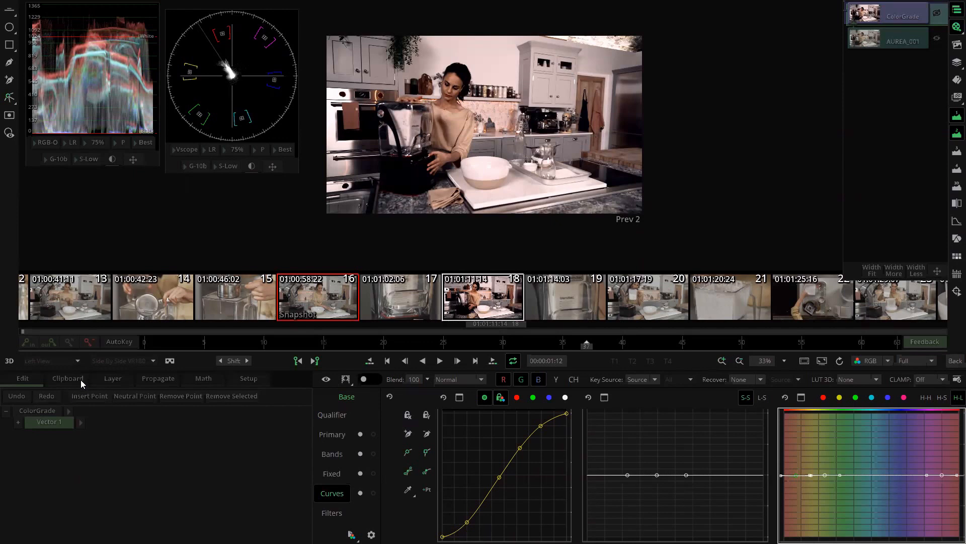
# - Try adding four vector layers after Vector 1 in the ColorGrade, and remove all four
pyautogui.click(111, 379)
pyautogui.click(22, 397)
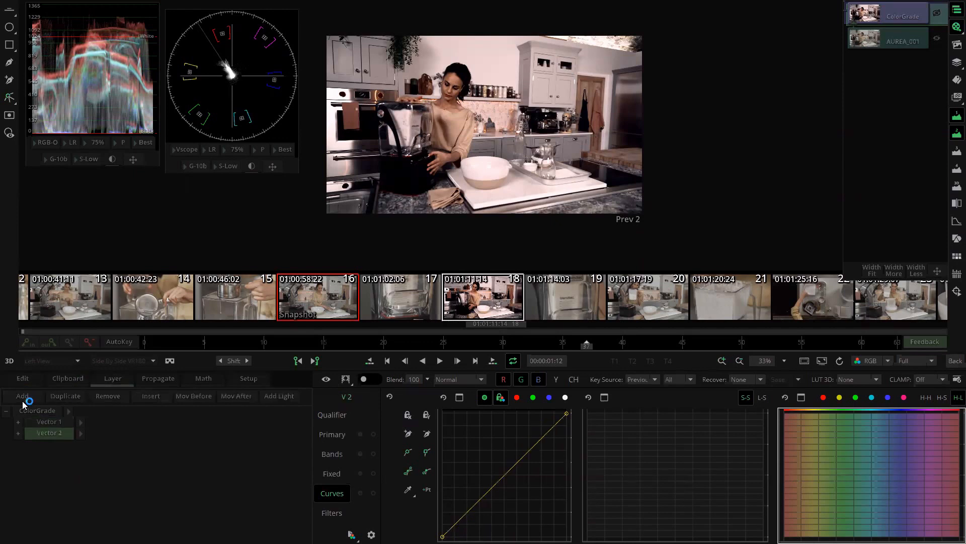
pyautogui.click(23, 397)
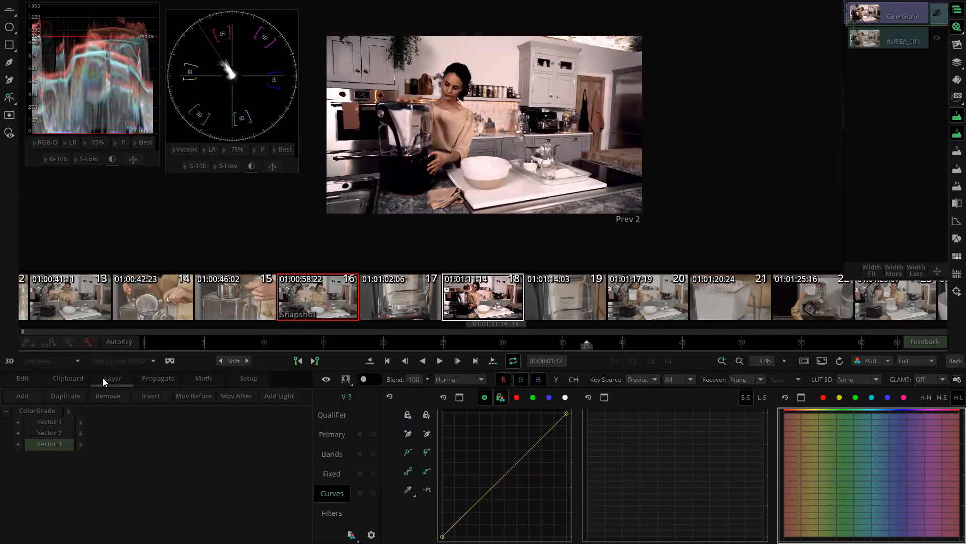
pyautogui.click(24, 399)
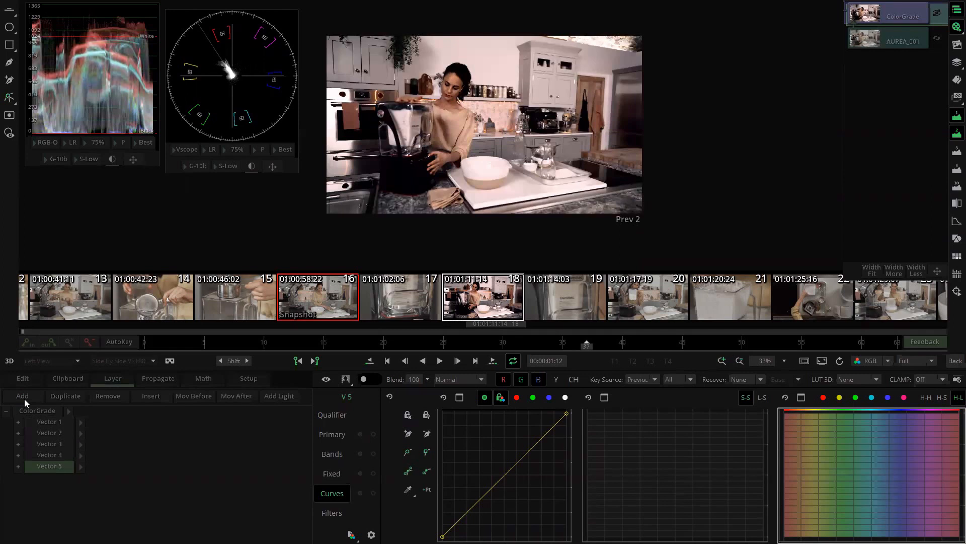
pyautogui.click(114, 397)
pyautogui.click(114, 396)
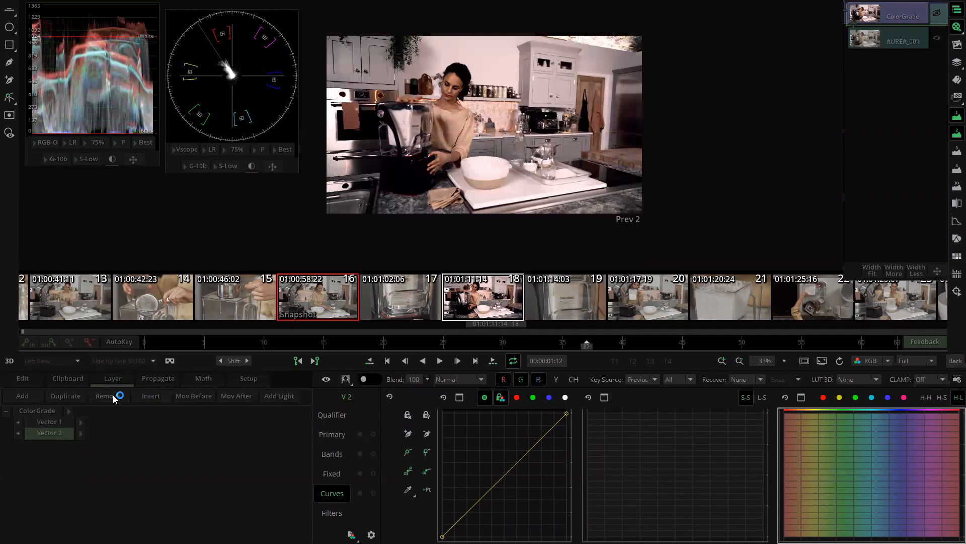
pyautogui.click(114, 397)
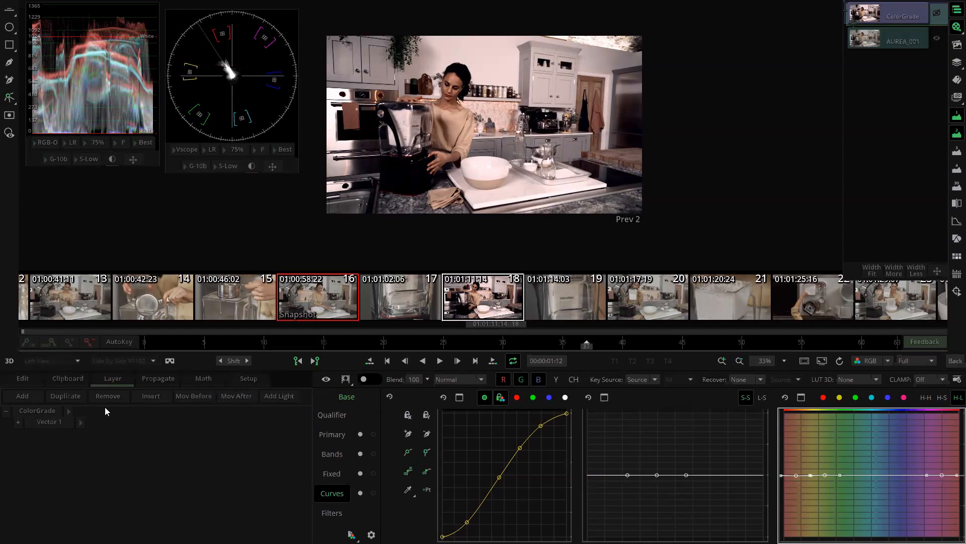
# - Reset the whole grade of Vector 1, and set its primary Lift to about -1.78 and Gain to about 7.5
pyautogui.click(54, 422)
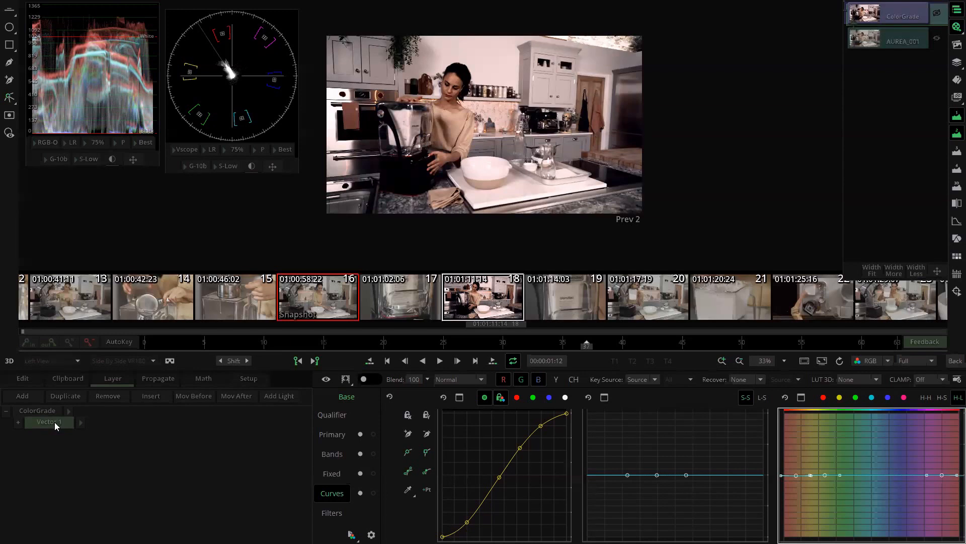
pyautogui.click(112, 427)
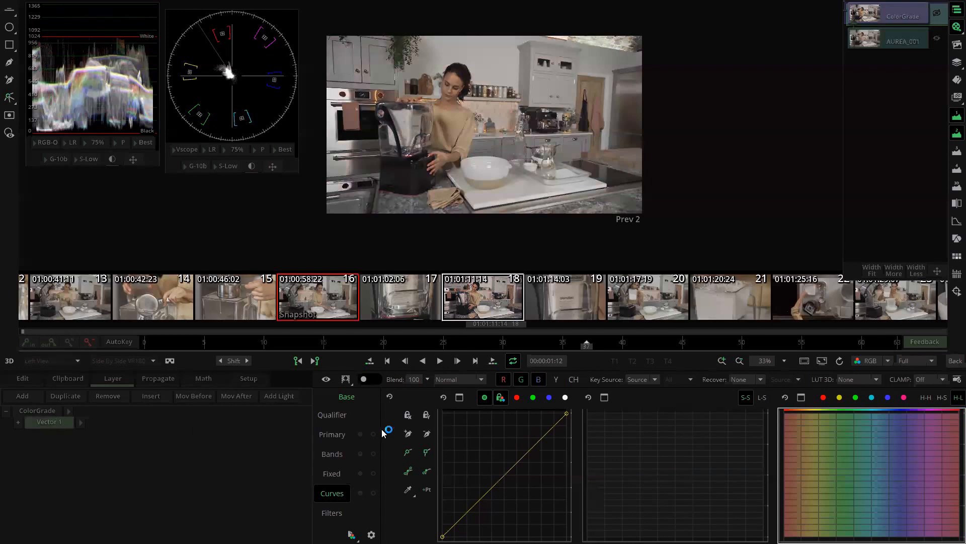
pyautogui.click(331, 434)
pyautogui.moveTo(421, 449); pyautogui.dragTo(410, 448)
pyautogui.moveTo(571, 464); pyautogui.dragTo(603, 462)
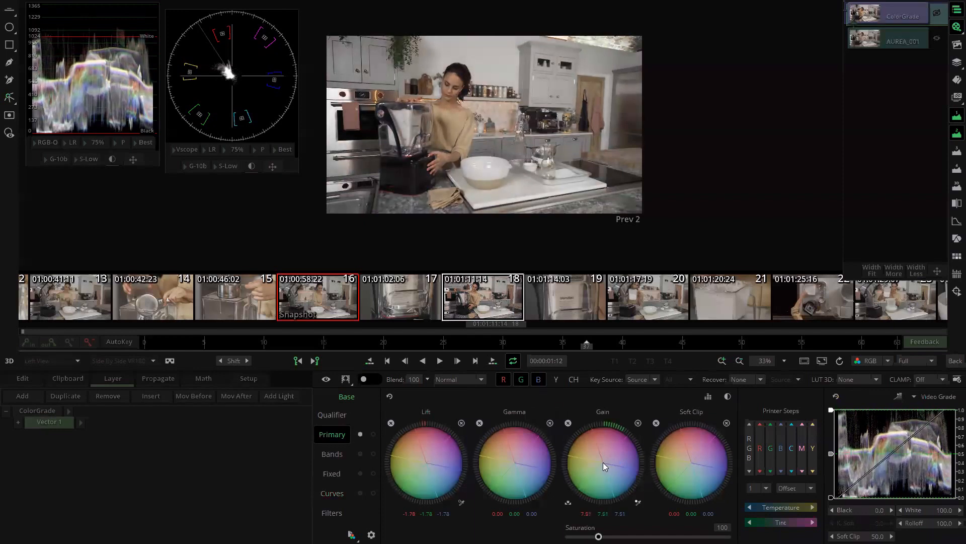
# - Switch the primary wheels to Lift Offset and Gain Offset mode and warm the image, and add a second vector layer
pyautogui.click(709, 396)
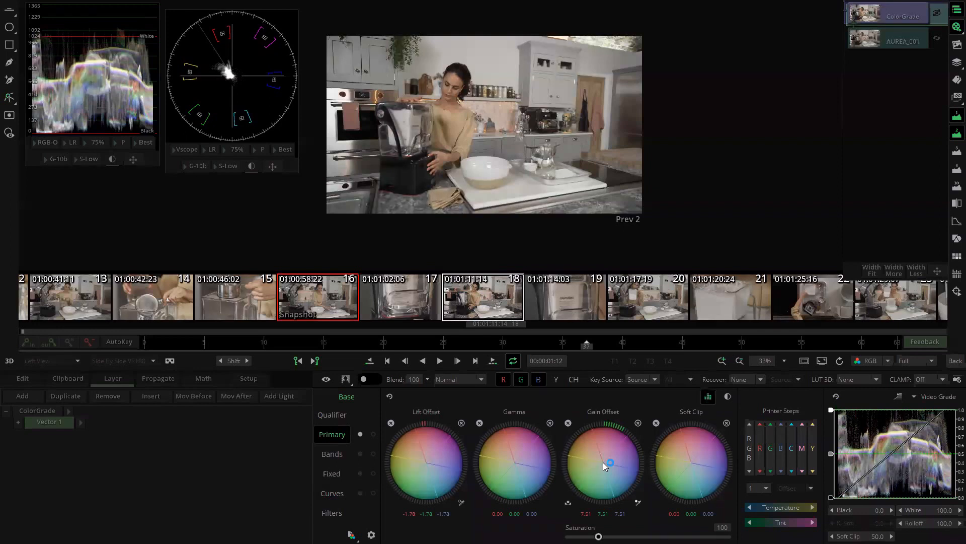
pyautogui.moveTo(604, 463)
pyautogui.mouseDown()
pyautogui.moveTo(609, 469)
pyautogui.moveTo(590, 464)
pyautogui.moveTo(605, 458)
pyautogui.moveTo(597, 450)
pyautogui.mouseUp()
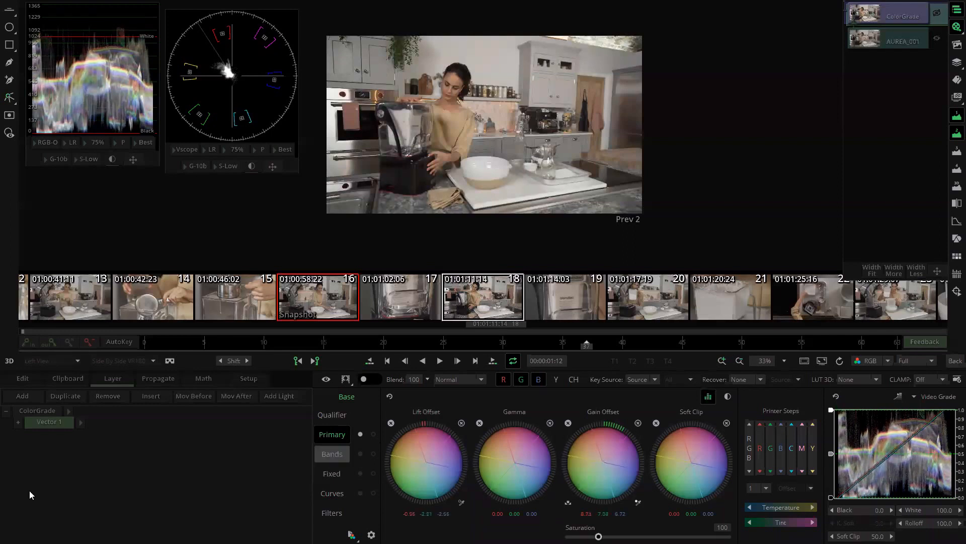
pyautogui.click(28, 410)
pyautogui.click(26, 395)
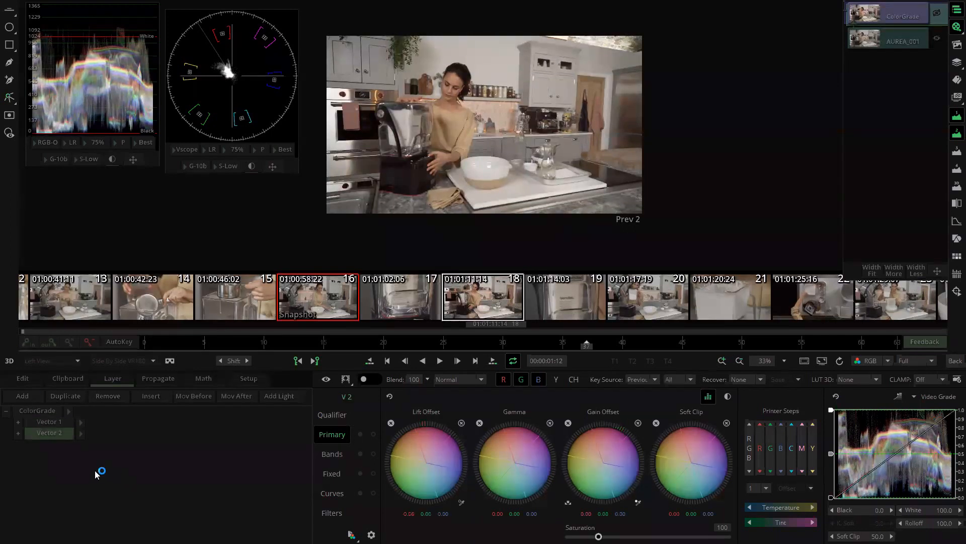
# - In Vector 2's Bands, set the Shadows to about 12.5 and the Highlights to about -13.2 across all channels
pyautogui.click(332, 456)
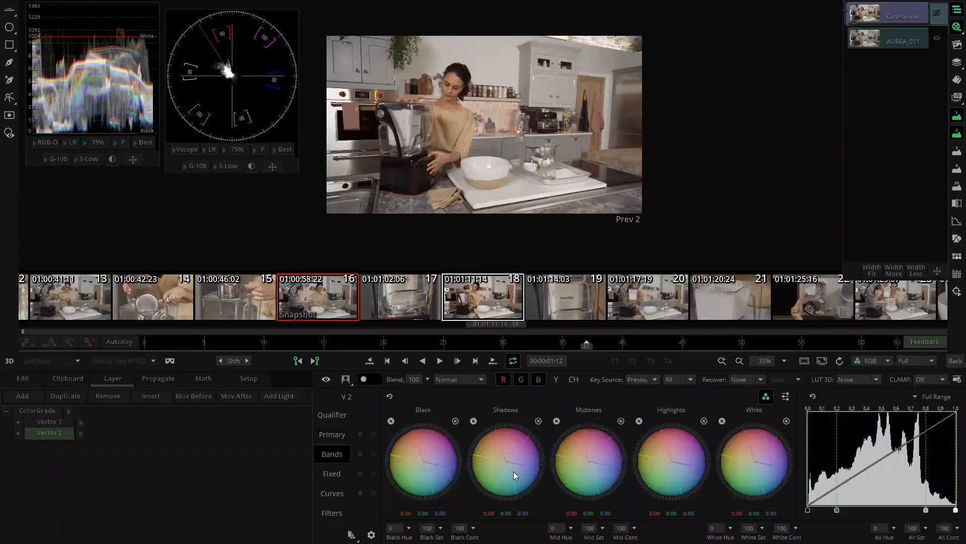
pyautogui.moveTo(507, 465)
pyautogui.mouseDown()
pyautogui.moveTo(495, 446)
pyautogui.moveTo(478, 447)
pyautogui.moveTo(474, 458)
pyautogui.moveTo(521, 457)
pyautogui.mouseUp()
pyautogui.moveTo(674, 449); pyautogui.dragTo(689, 467)
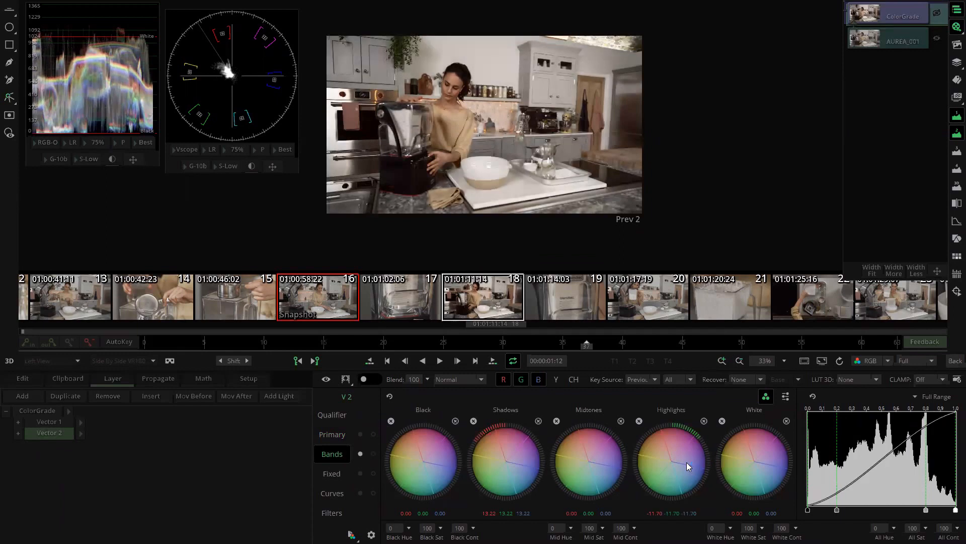
pyautogui.moveTo(530, 461); pyautogui.dragTo(533, 461)
pyautogui.moveTo(644, 460); pyautogui.dragTo(669, 460)
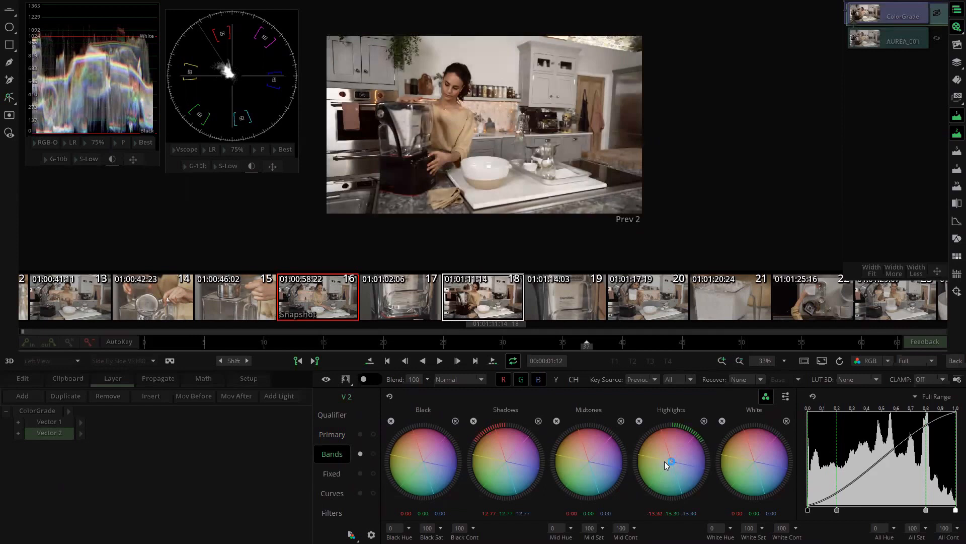
pyautogui.moveTo(664, 461); pyautogui.dragTo(669, 462)
pyautogui.moveTo(523, 464); pyautogui.dragTo(519, 464)
pyautogui.moveTo(663, 465); pyautogui.dragTo(673, 467)
pyautogui.moveTo(512, 471); pyautogui.dragTo(502, 465)
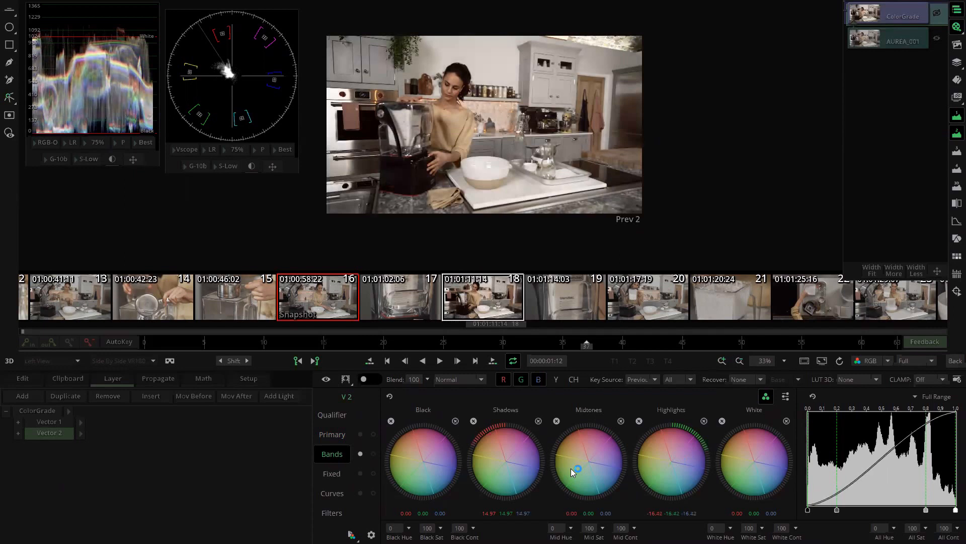
pyautogui.moveTo(519, 457); pyautogui.dragTo(535, 457)
pyautogui.moveTo(680, 445); pyautogui.dragTo(671, 443)
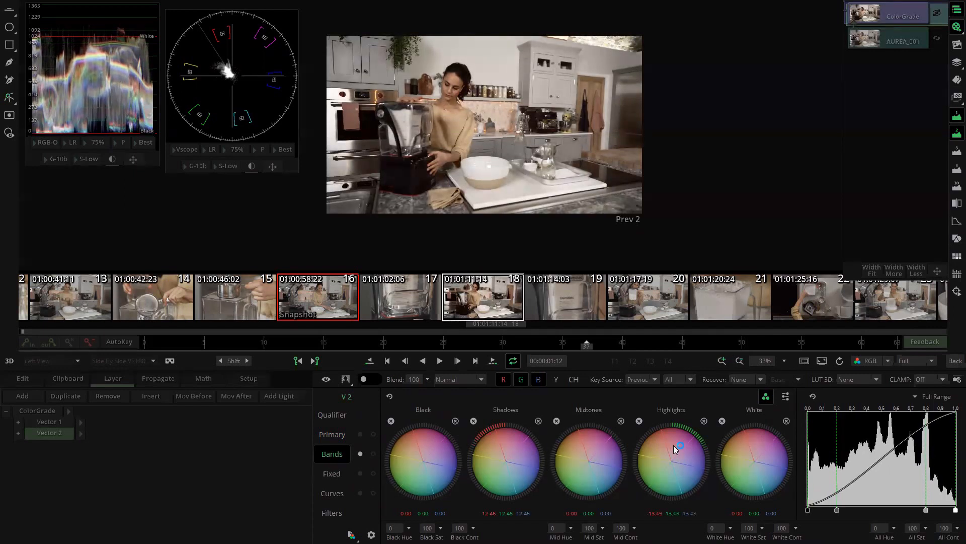
# - Add a third vector layer and pull the yellow, blue, magenta and green points of its Fixed colour hexagon towards the centre
pyautogui.click(28, 396)
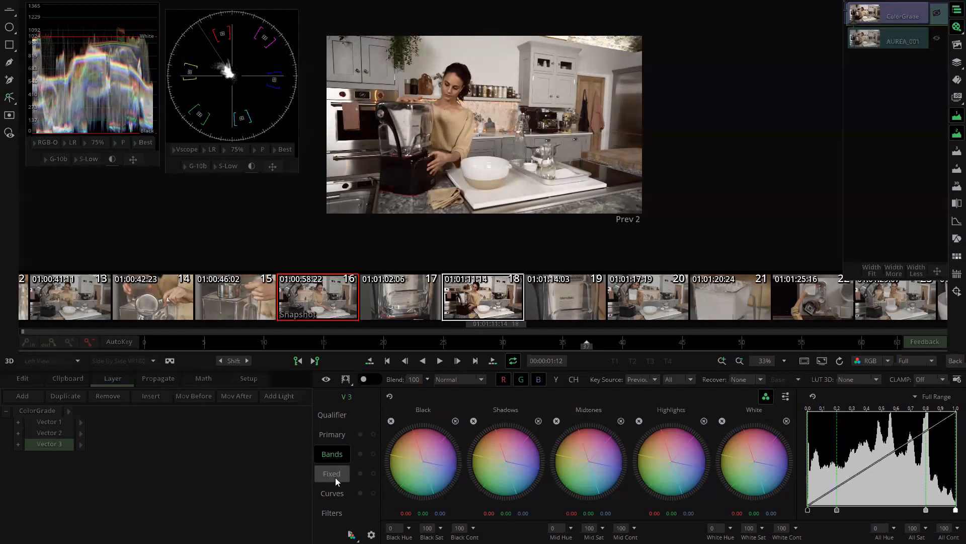
pyautogui.click(341, 475)
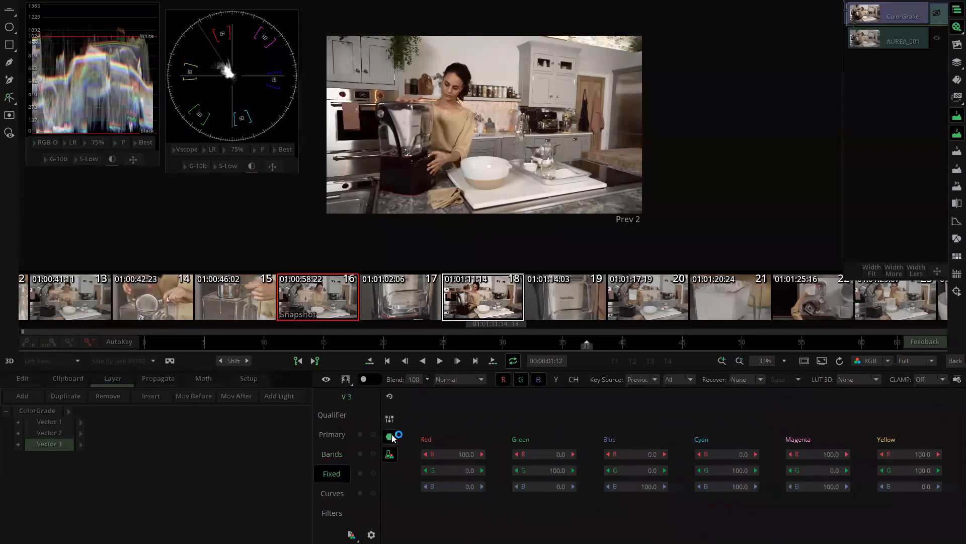
pyautogui.click(389, 436)
pyautogui.moveTo(459, 467); pyautogui.dragTo(500, 467)
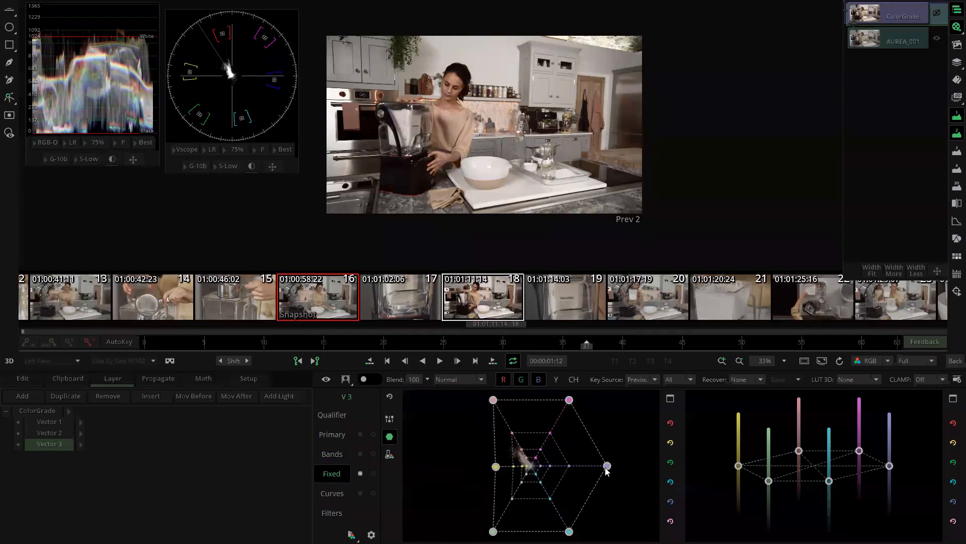
pyautogui.moveTo(608, 466); pyautogui.dragTo(587, 461)
pyautogui.moveTo(569, 400); pyautogui.dragTo(528, 420)
pyautogui.moveTo(494, 530); pyautogui.dragTo(508, 524)
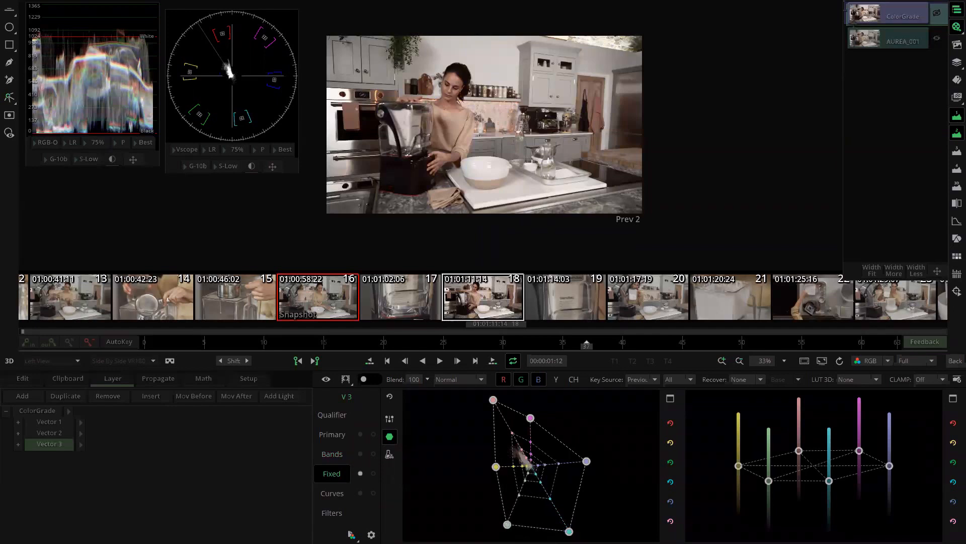
# - Add a fourth vector layer and draw a large ellipse over the kitchen scene, widening its outer softness beyond the frame
pyautogui.click(25, 395)
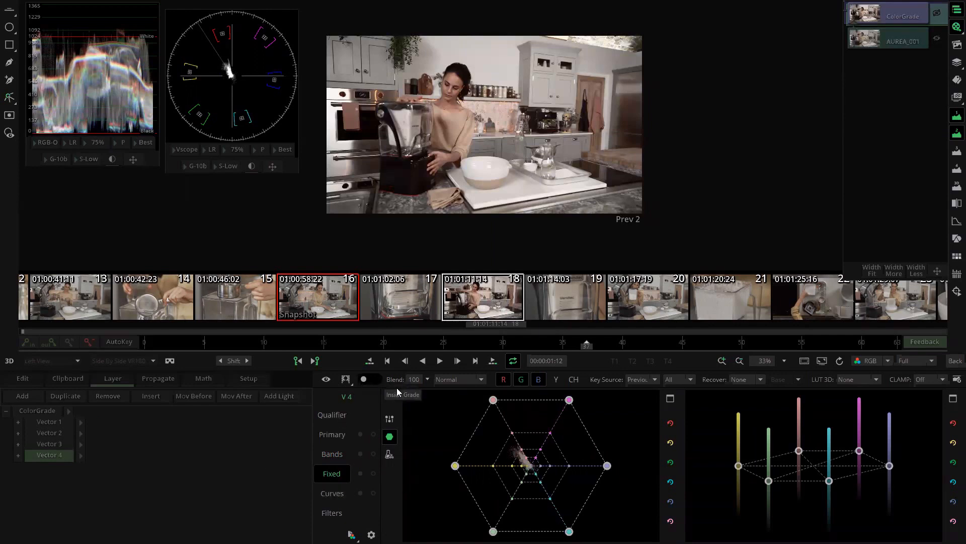
pyautogui.click(9, 26)
pyautogui.moveTo(378, 69)
pyautogui.mouseDown()
pyautogui.moveTo(585, 177)
pyautogui.moveTo(567, 175)
pyautogui.moveTo(573, 170)
pyautogui.mouseUp()
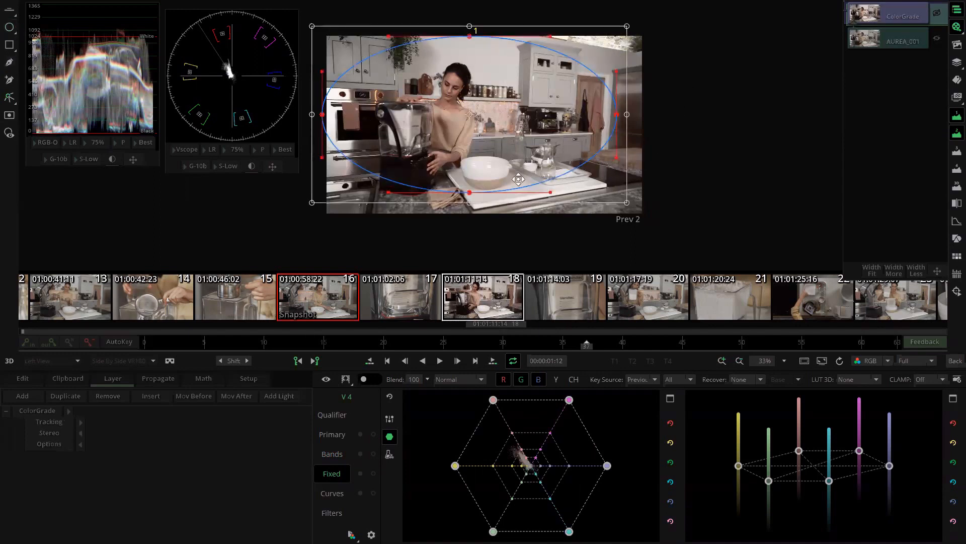
pyautogui.moveTo(599, 189); pyautogui.dragTo(577, 244)
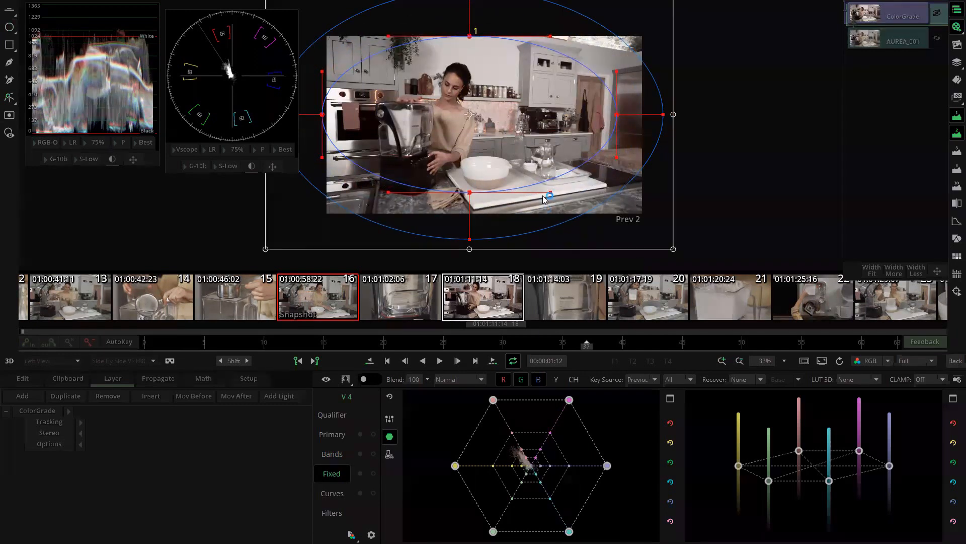
pyautogui.moveTo(680, 257); pyautogui.dragTo(734, 266)
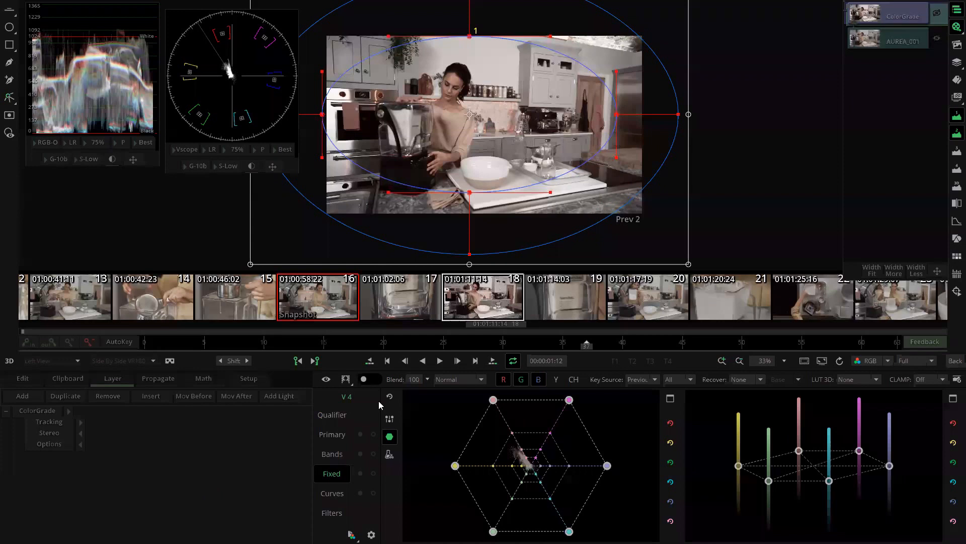
# - Examine the ellipse's falloff by toggling the matte view of Vector 4 on and off
pyautogui.click(346, 380)
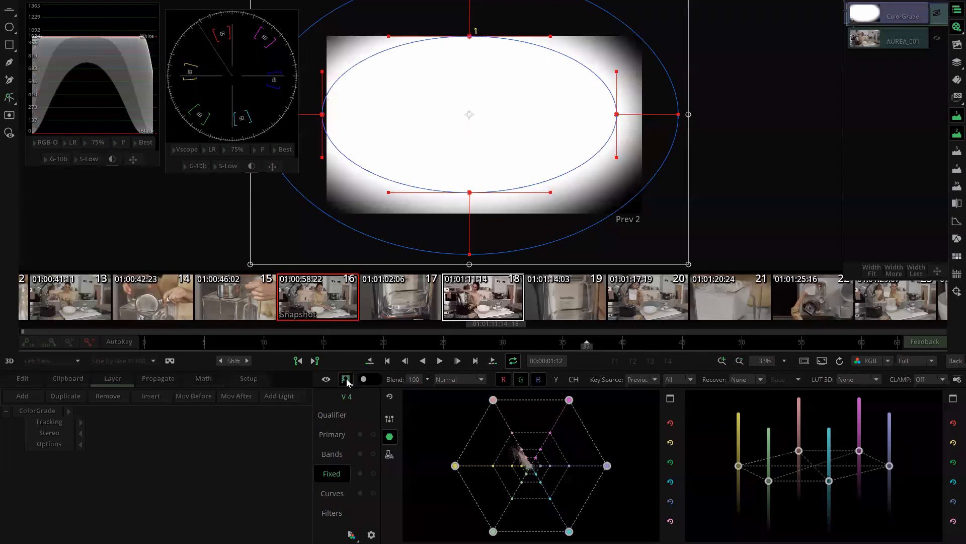
pyautogui.click(346, 379)
pyautogui.click(347, 379)
pyautogui.click(347, 380)
pyautogui.click(347, 381)
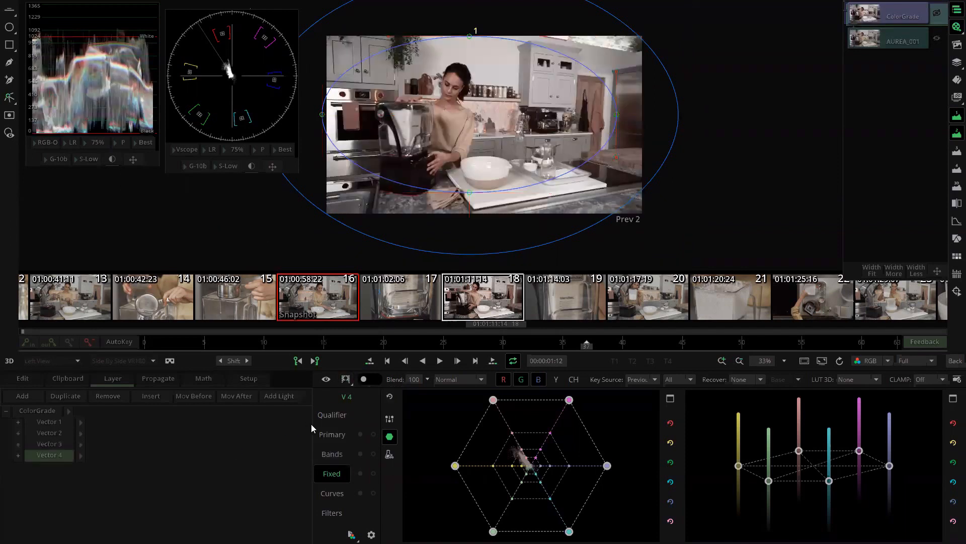
# - Set Vector 4's primary Gamma to about -3.38, -1.86, -0.13 inside the ellipse, and its outside Lift Offset and Gain Offset to about -18.7
pyautogui.click(321, 434)
pyautogui.moveTo(500, 459)
pyautogui.mouseDown()
pyautogui.moveTo(533, 447)
pyautogui.moveTo(499, 445)
pyautogui.moveTo(533, 441)
pyautogui.moveTo(495, 440)
pyautogui.moveTo(511, 445)
pyautogui.mouseUp()
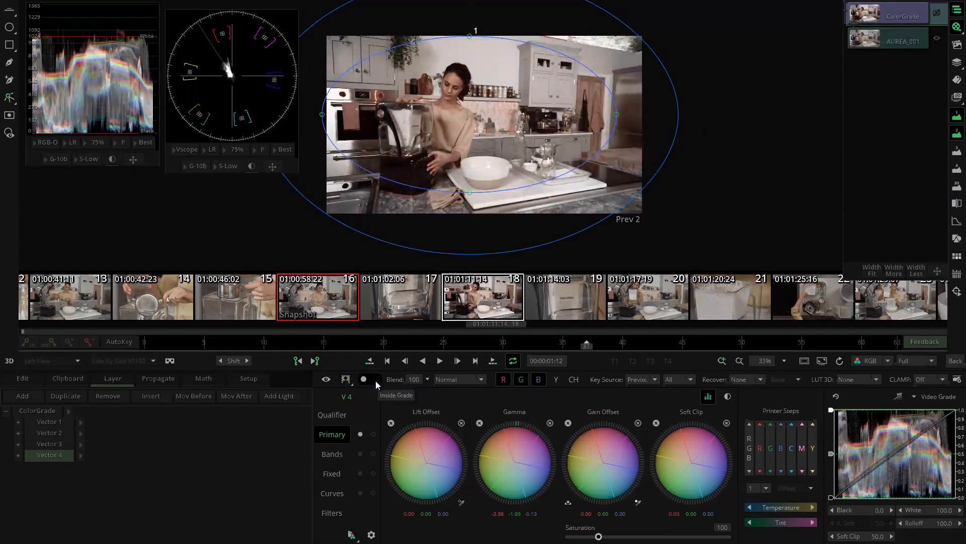
pyautogui.click(371, 378)
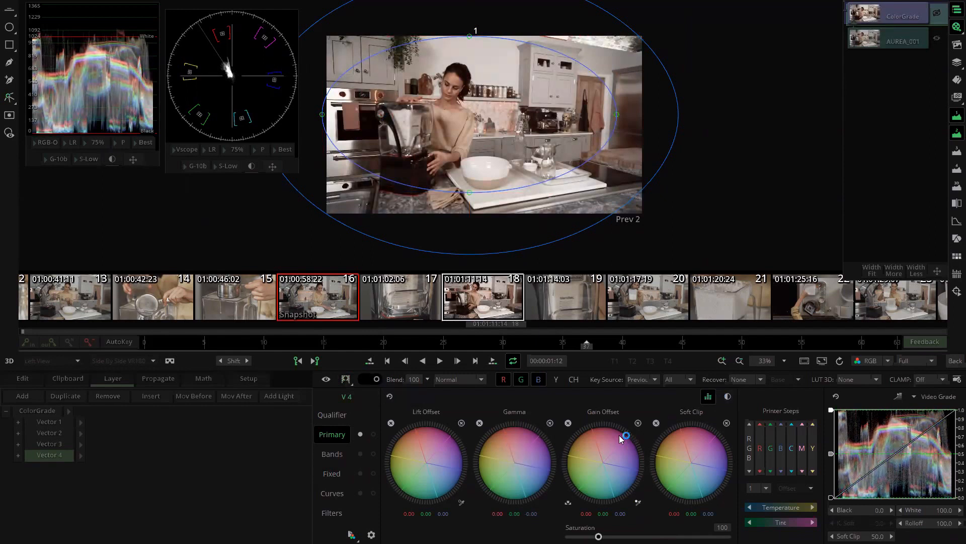
pyautogui.moveTo(619, 435); pyautogui.dragTo(597, 435)
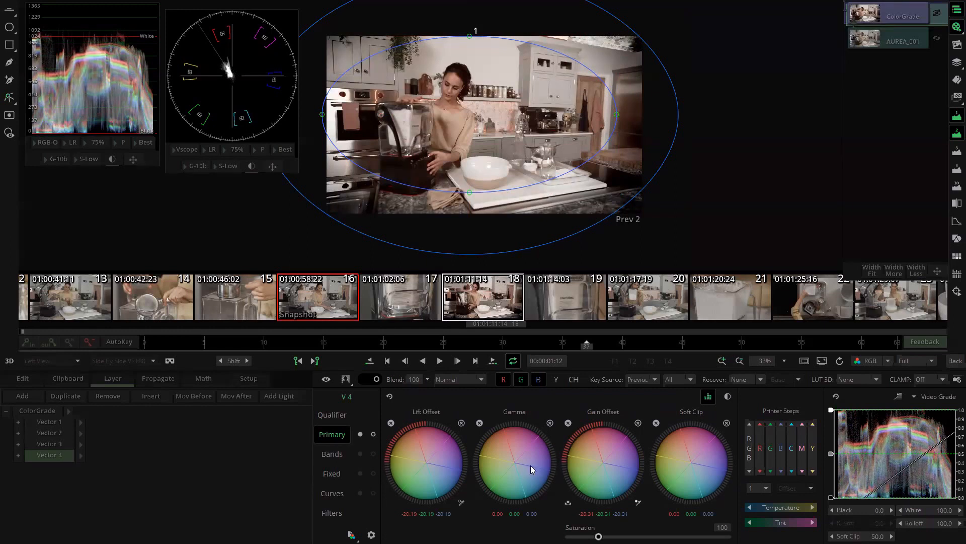
pyautogui.moveTo(602, 452)
pyautogui.mouseDown()
pyautogui.moveTo(611, 448)
pyautogui.moveTo(600, 450)
pyautogui.mouseUp()
pyautogui.click(146, 501)
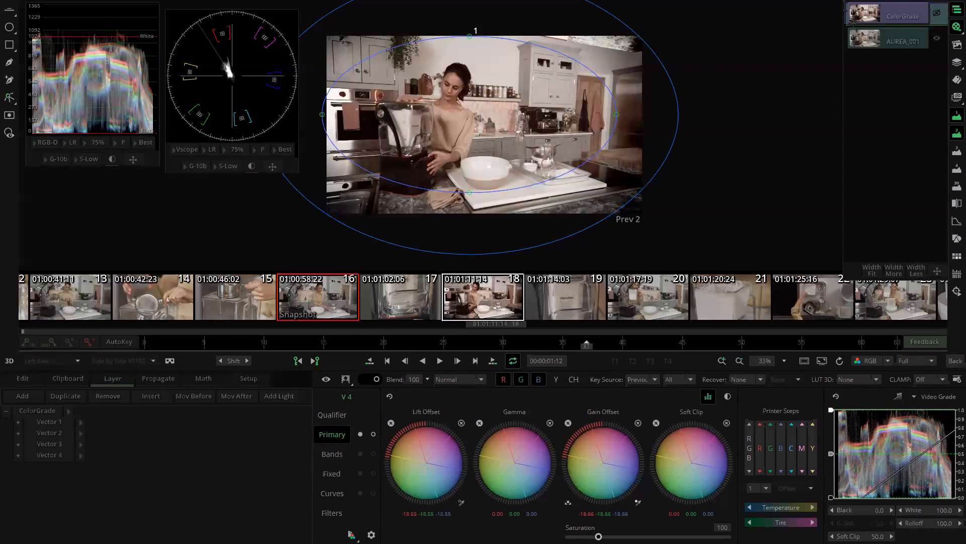
# - Return to the timeline, mark a single frame in and out at 01:01:15:15, and open the render output settings
pyautogui.press('super')
pyautogui.press('super')
pyautogui.click(955, 360)
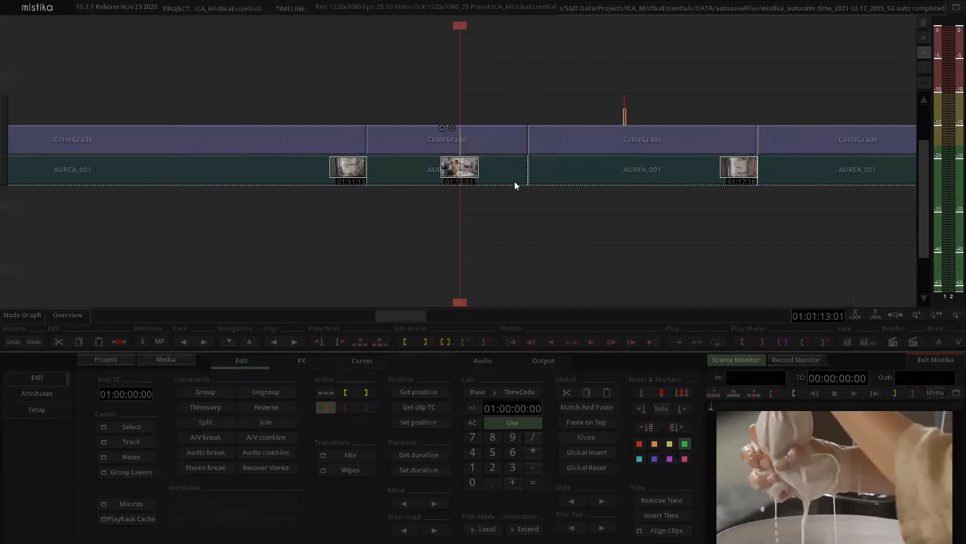
pyautogui.moveTo(418, 91); pyautogui.dragTo(460, 88)
pyautogui.moveTo(659, 79); pyautogui.dragTo(460, 93)
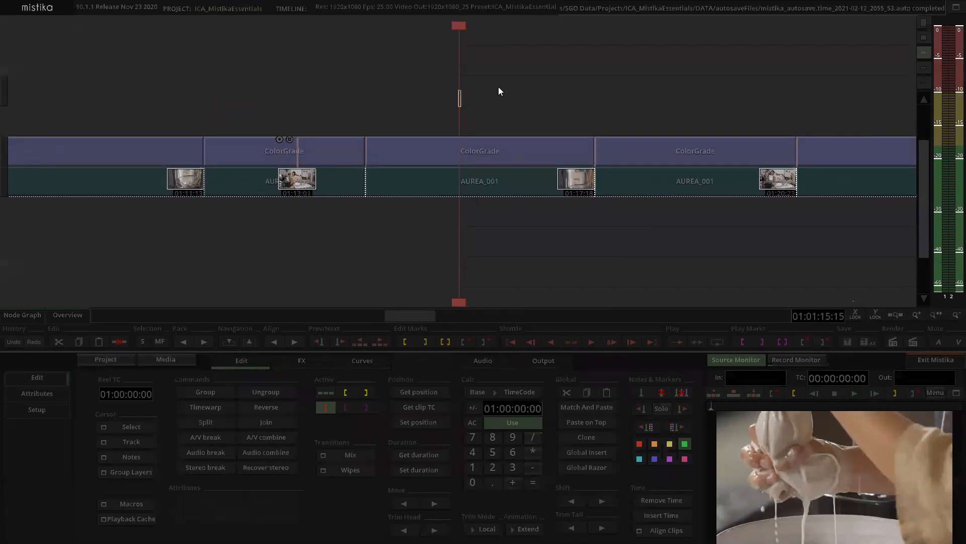
pyautogui.press('i')
pyautogui.press('Right')
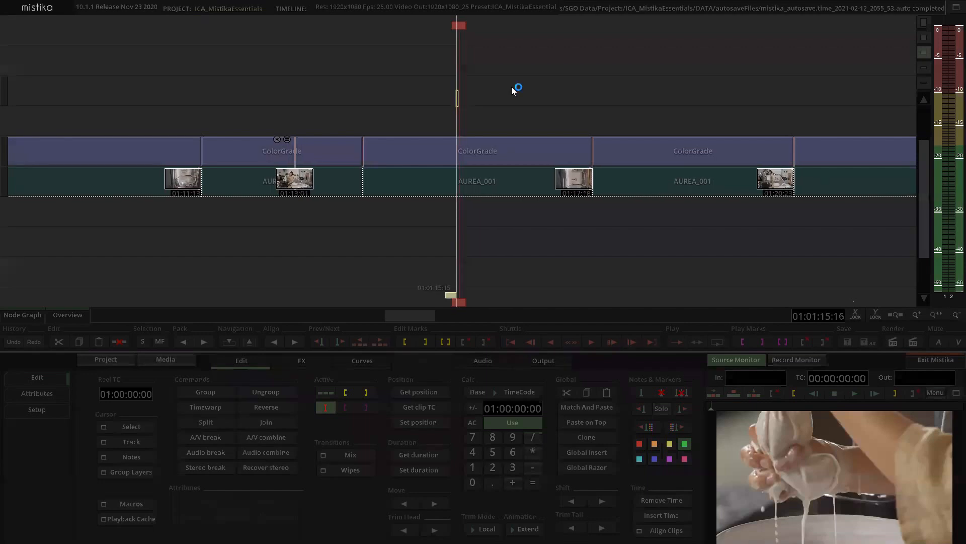
pyautogui.press('o')
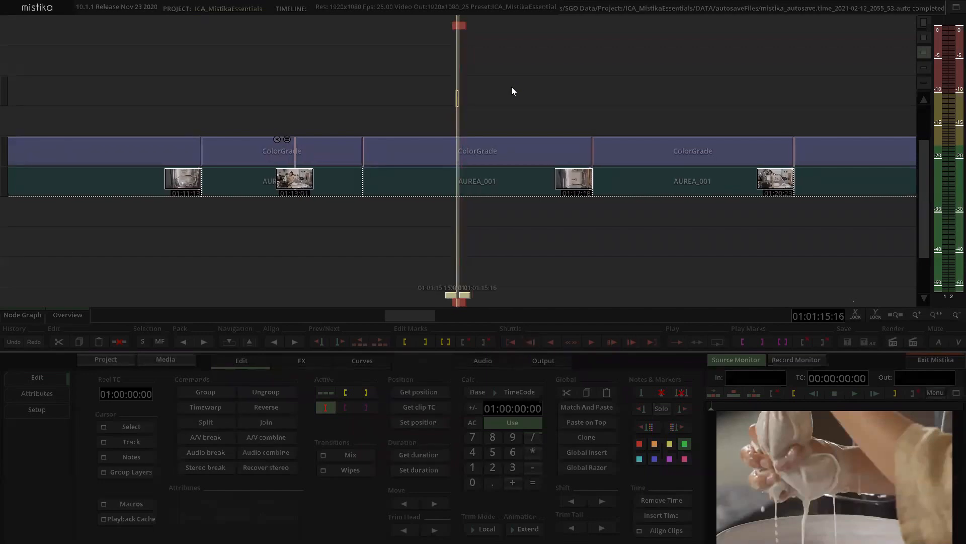
pyautogui.click(550, 364)
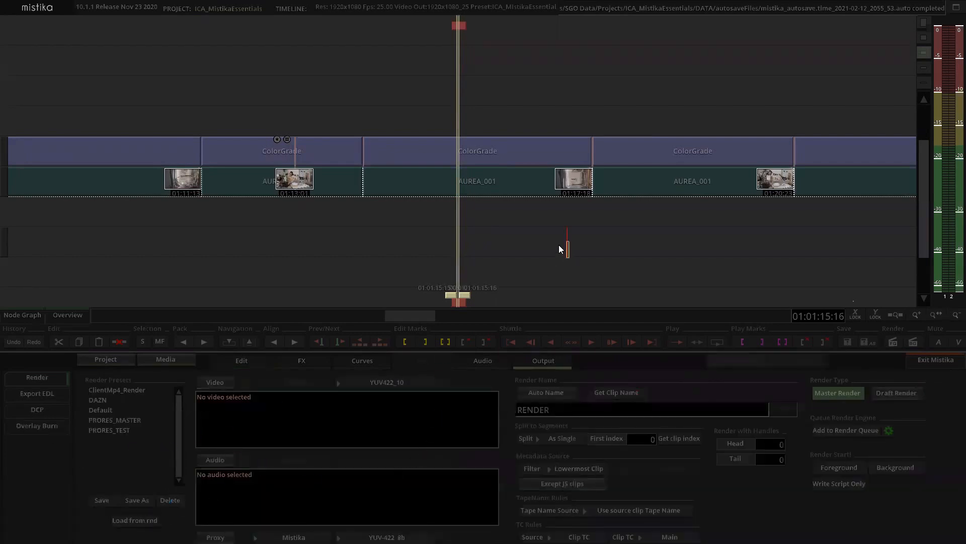
# - Select the ColorGrade and AUREA_001 clips of shot 18 on the timeline and cue the Source Monitor to 00:00:01:03
pyautogui.moveTo(239, 92); pyautogui.dragTo(452, 94)
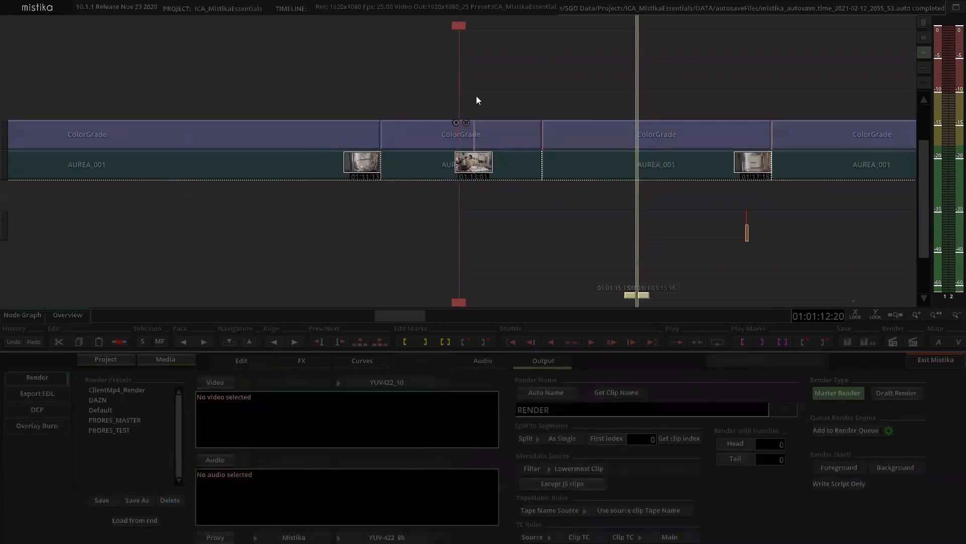
pyautogui.doubleClick(458, 136)
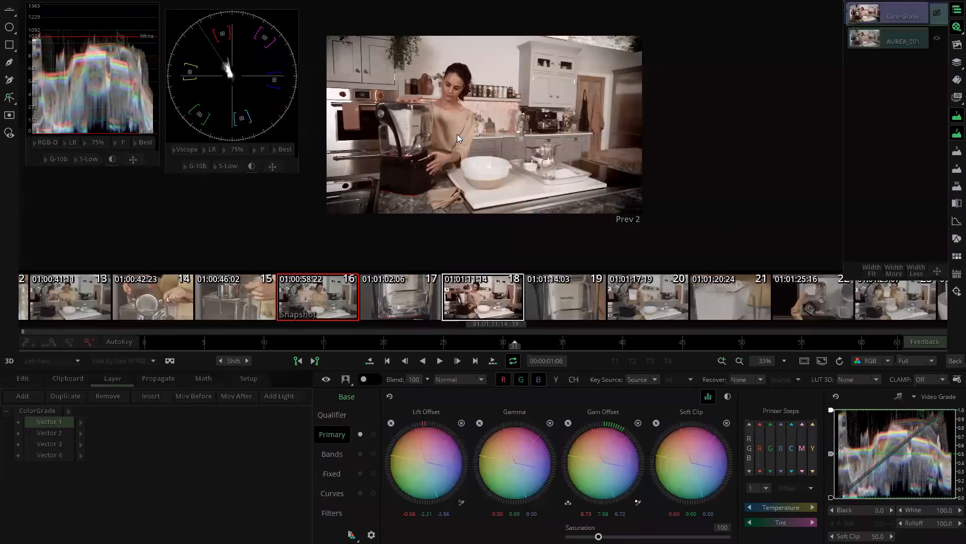
pyautogui.click(955, 360)
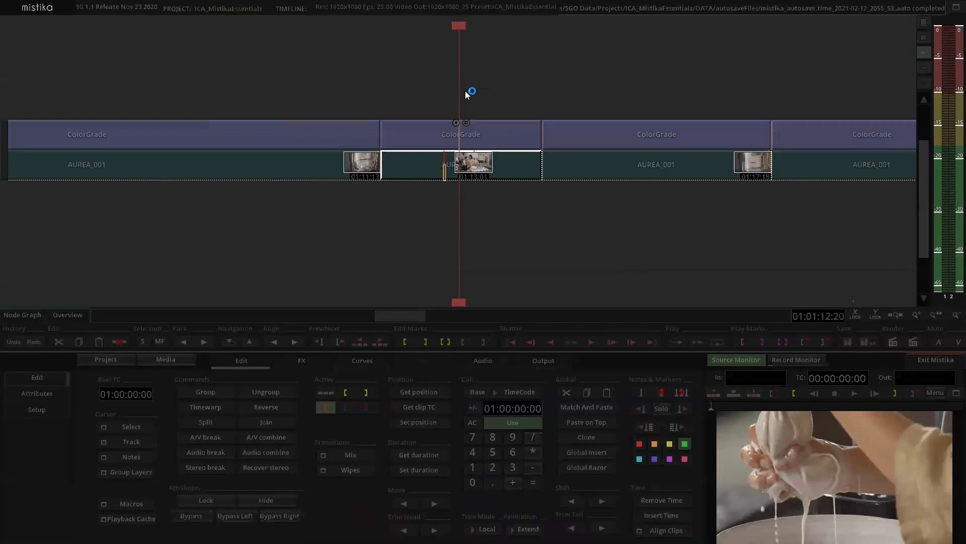
pyautogui.moveTo(447, 93); pyautogui.dragTo(476, 214)
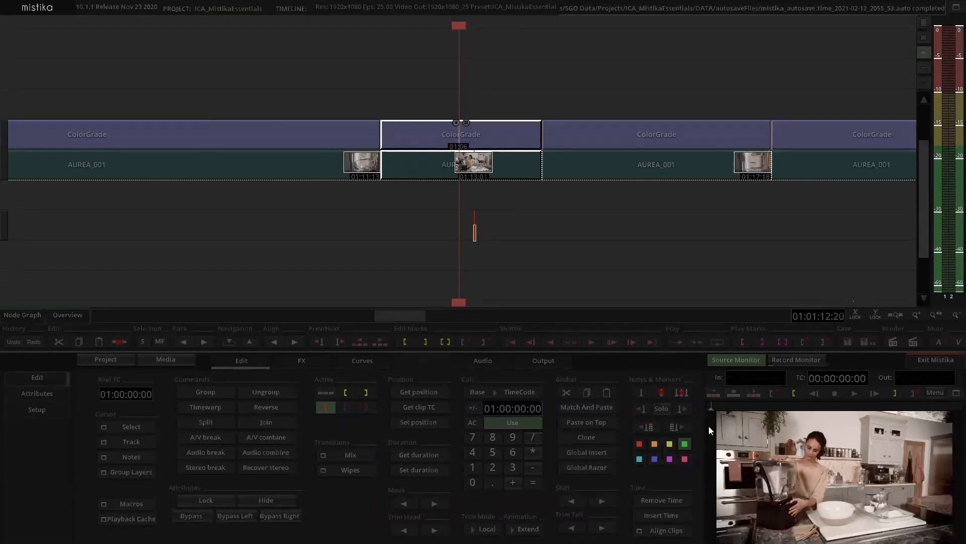
pyautogui.moveTo(712, 407)
pyautogui.mouseDown()
pyautogui.moveTo(886, 431)
pyautogui.moveTo(785, 440)
pyautogui.moveTo(834, 447)
pyautogui.moveTo(814, 446)
pyautogui.moveTo(822, 448)
pyautogui.mouseUp()
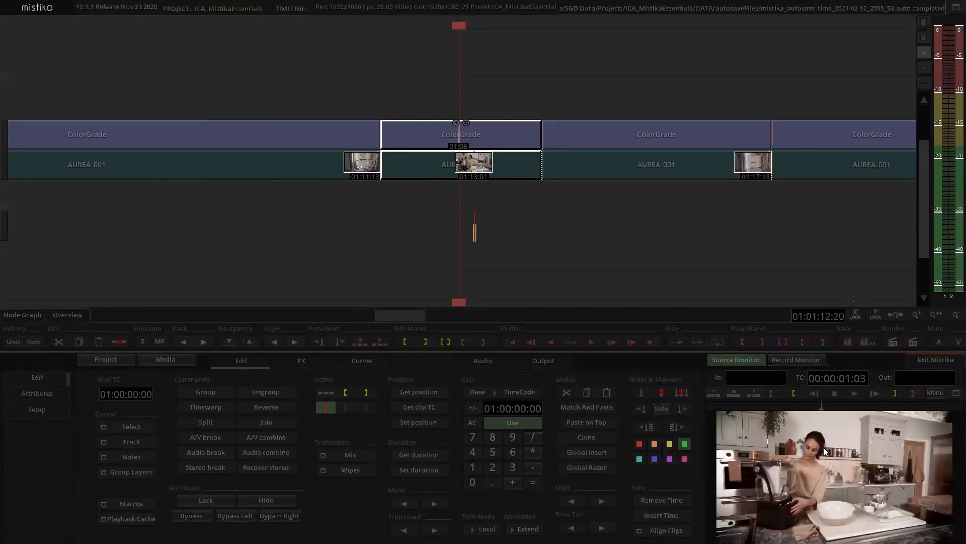
# - Save the Source Monitor frame as image.dpx in the project's OUTPUT folder
pyautogui.click(936, 395)
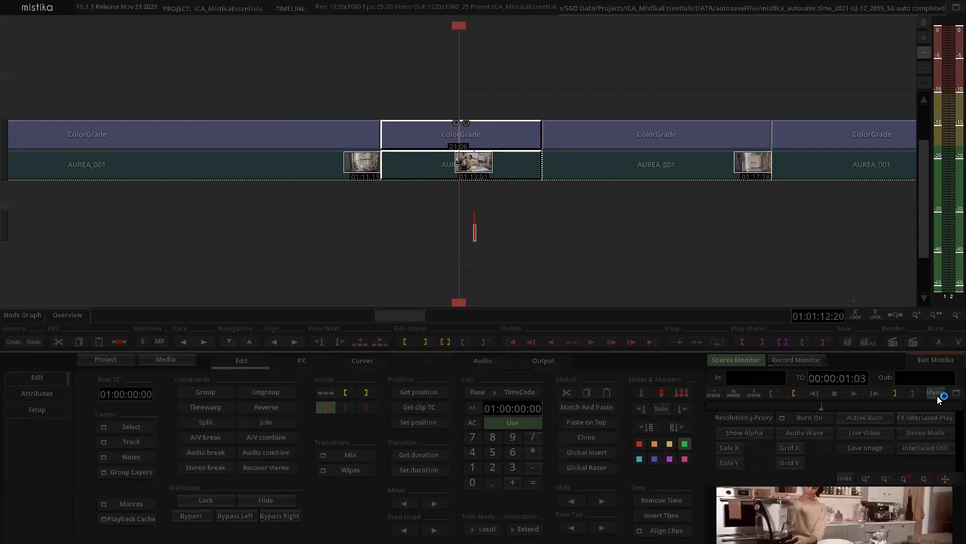
pyautogui.click(872, 447)
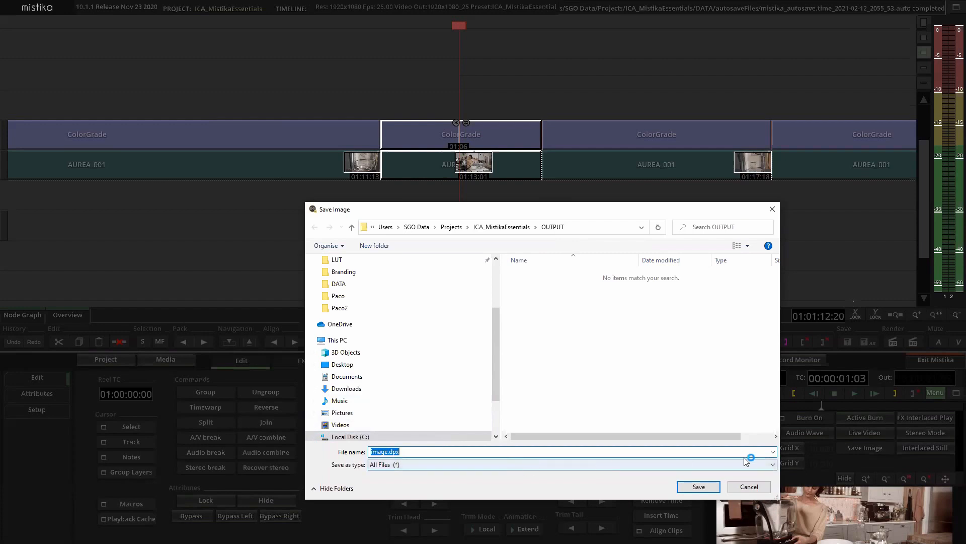
pyautogui.click(696, 485)
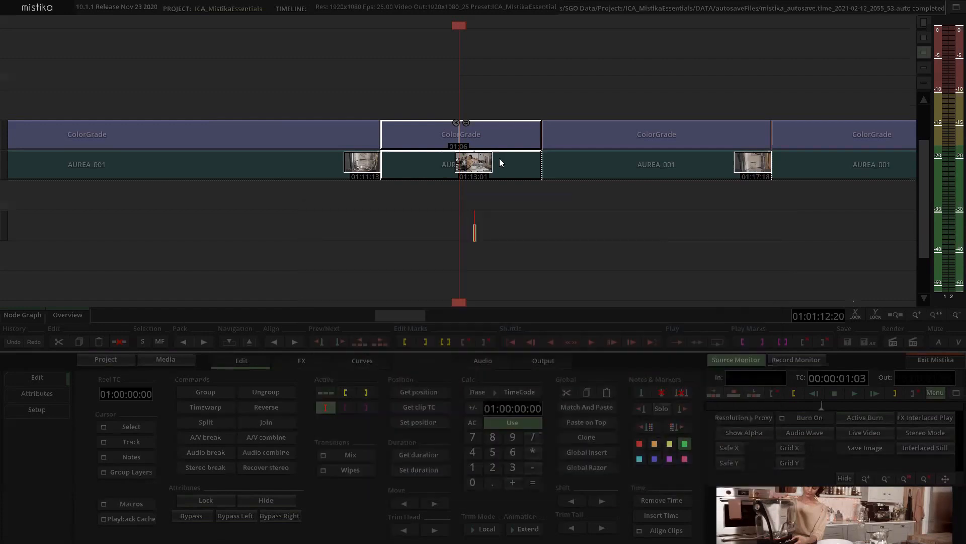
# - Load image.dpx from the project's OUTPUT folder as a linked clip named image, place it above shot 18's ColorGrade, and open it in the effects editor
pyautogui.click(565, 85)
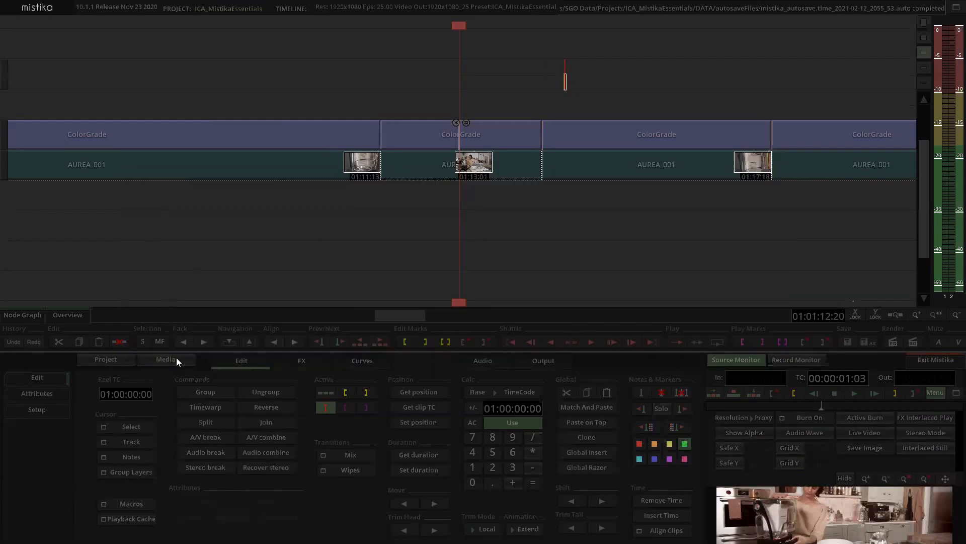
pyautogui.click(176, 357)
pyautogui.click(504, 361)
pyautogui.click(162, 265)
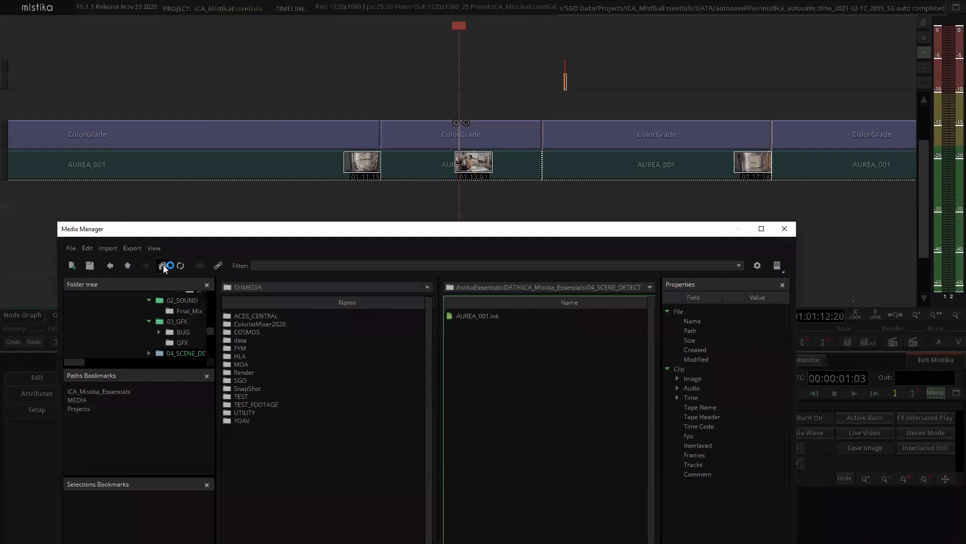
pyautogui.click(129, 266)
pyautogui.doubleClick(474, 346)
pyautogui.click(476, 315)
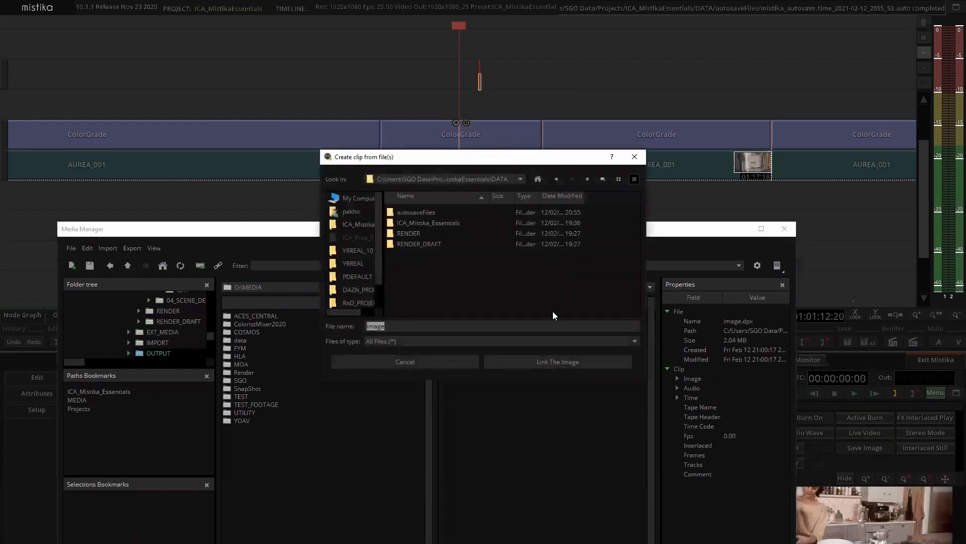
pyautogui.scroll(5, 513, 42)
pyautogui.moveTo(597, 60); pyautogui.dragTo(496, 69)
pyautogui.doubleClick(460, 78)
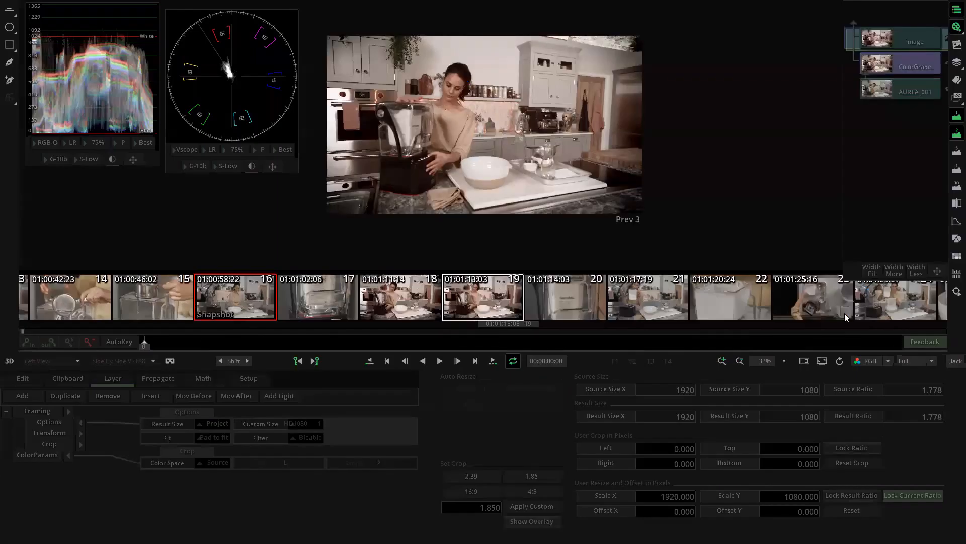
# - Return to the timeline and delete the image clip above shot 18
pyautogui.click(954, 360)
pyautogui.click(500, 72)
pyautogui.click(460, 80)
pyautogui.press('Delete')
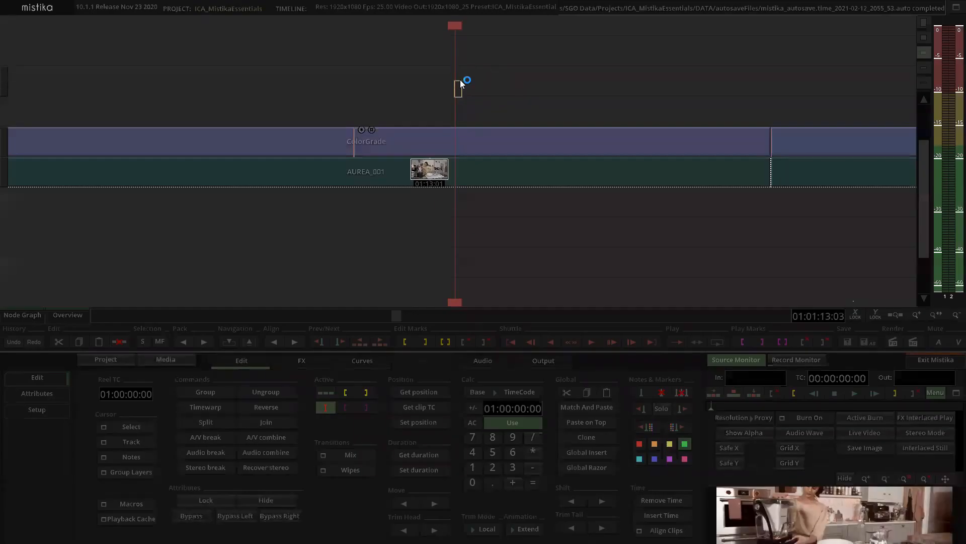
# - Hide the Source Monitor's options so only its picture is shown, and move the cursor to the empty area above shot 18
pyautogui.click(934, 393)
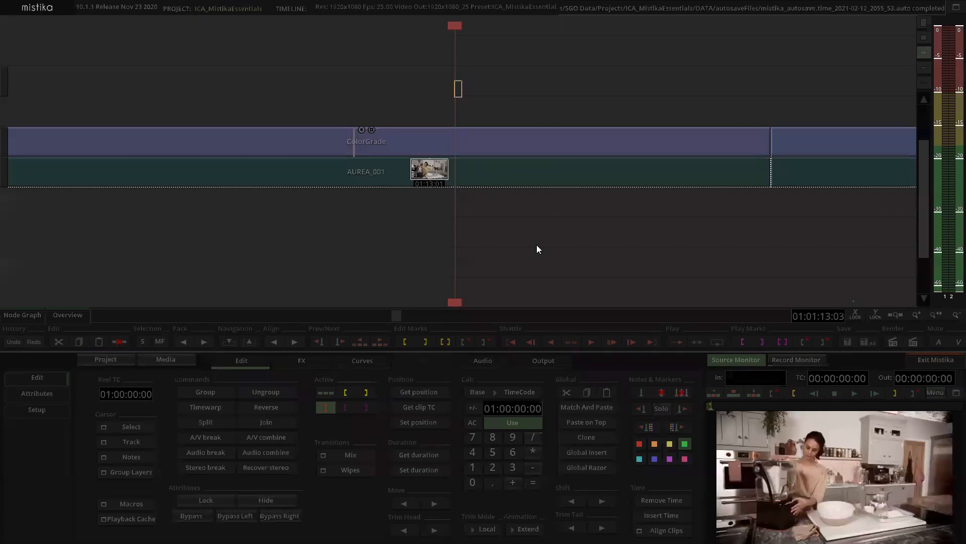
pyautogui.scroll(-2, 457, 103)
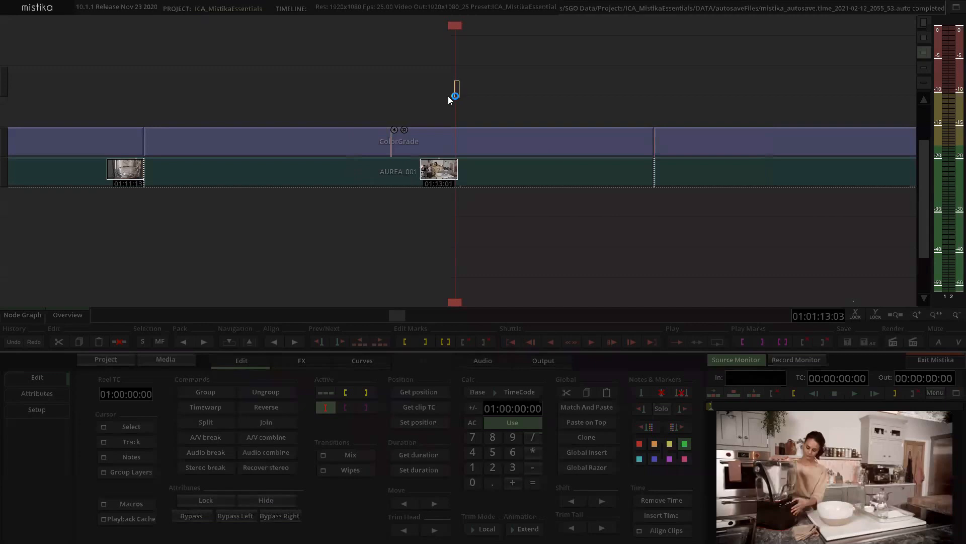
pyautogui.moveTo(438, 98); pyautogui.dragTo(520, 113)
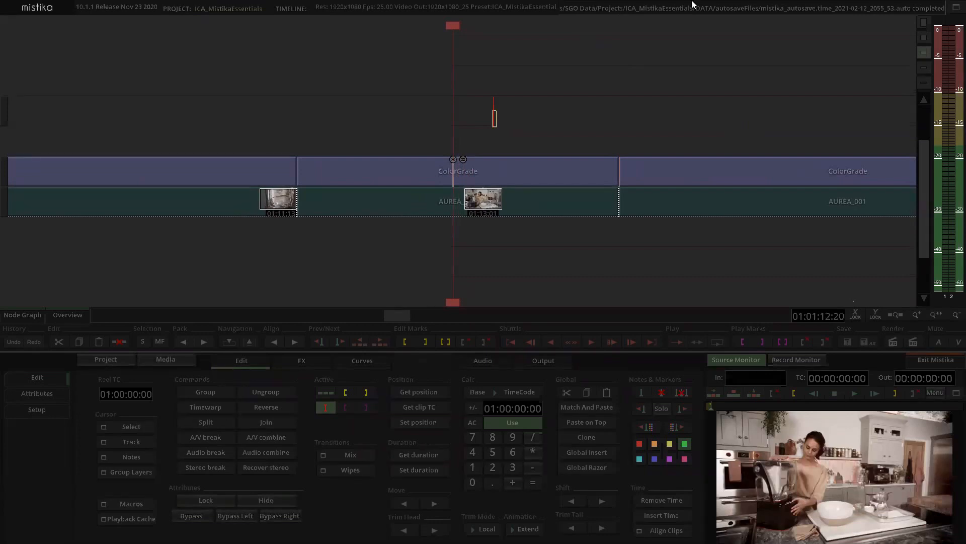
pyautogui.scroll(-5, 570, 170)
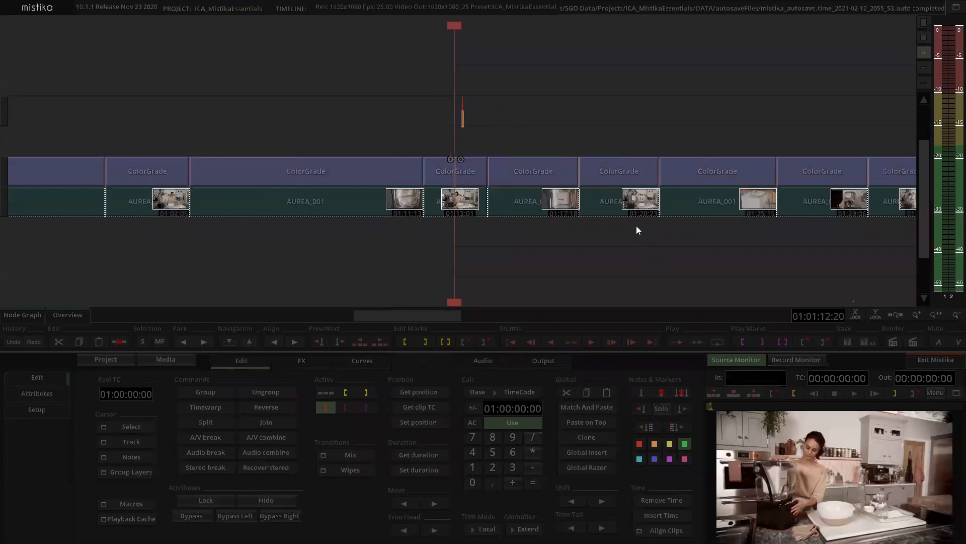
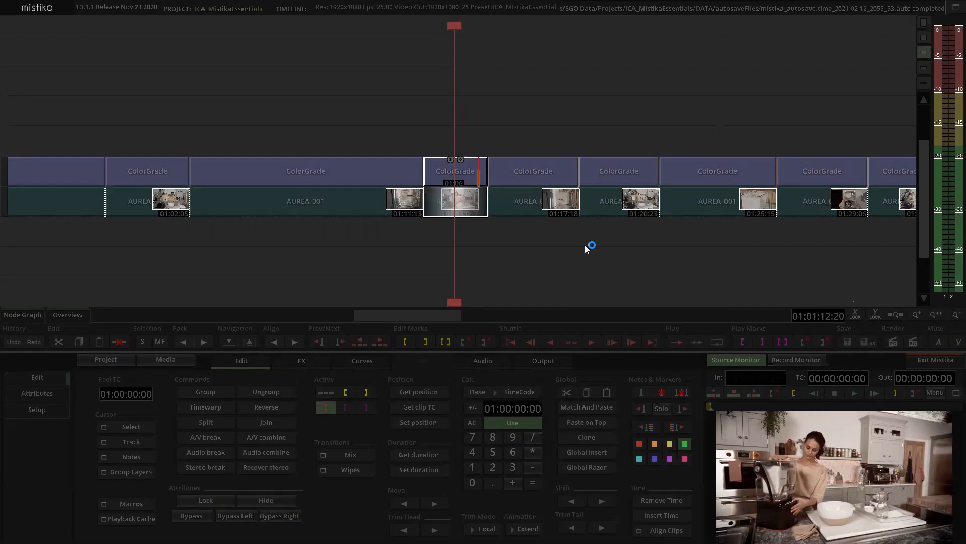
# - Select shot 18's ColorGrade on the timeline and open it for editing
pyautogui.moveTo(479, 179)
pyautogui.mouseDown()
pyautogui.moveTo(490, 89)
pyautogui.moveTo(473, 137)
pyautogui.moveTo(479, 168)
pyautogui.mouseUp()
pyautogui.scroll(2, 500, 113)
pyautogui.click(484, 177)
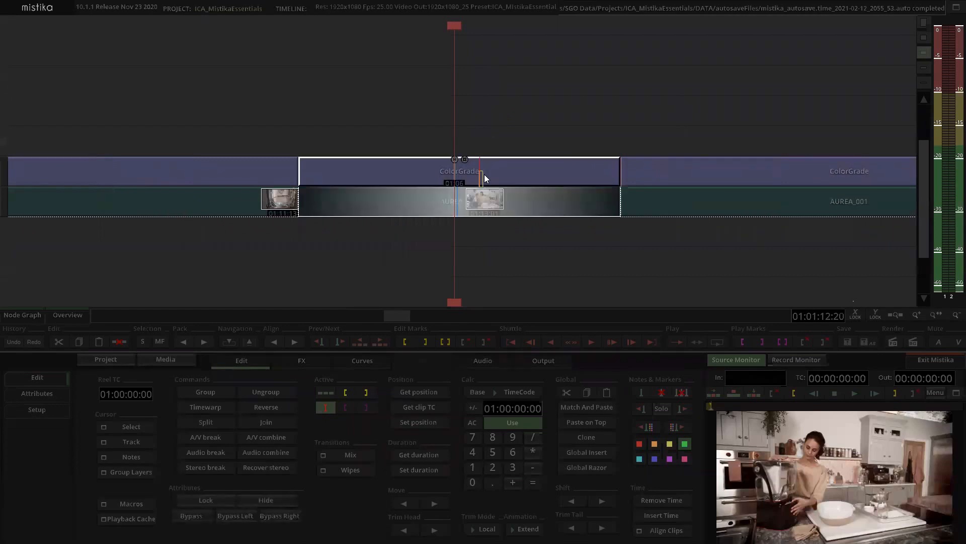
pyautogui.doubleClick(484, 175)
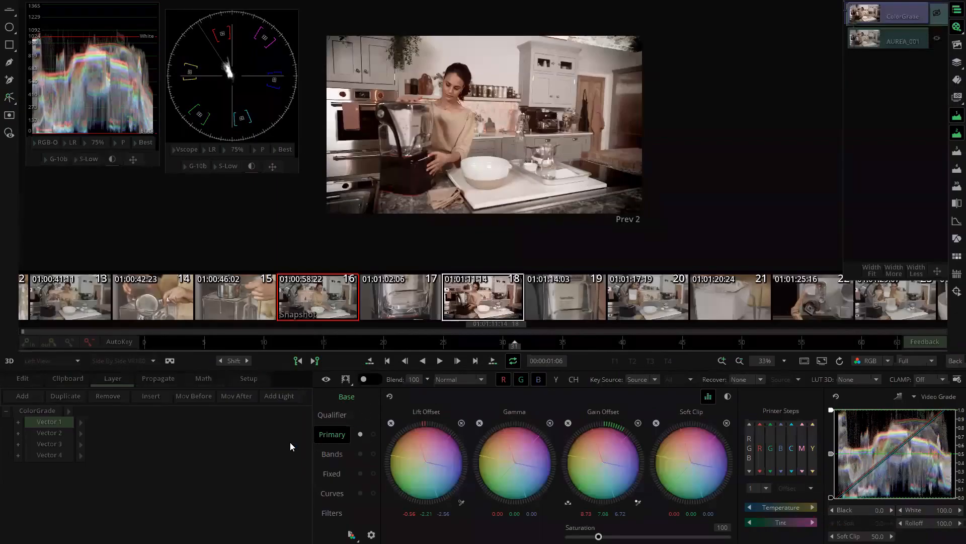
# - Add a fifth vector to shot 18's ColorGrade and open its Qualifier settings
pyautogui.click(223, 471)
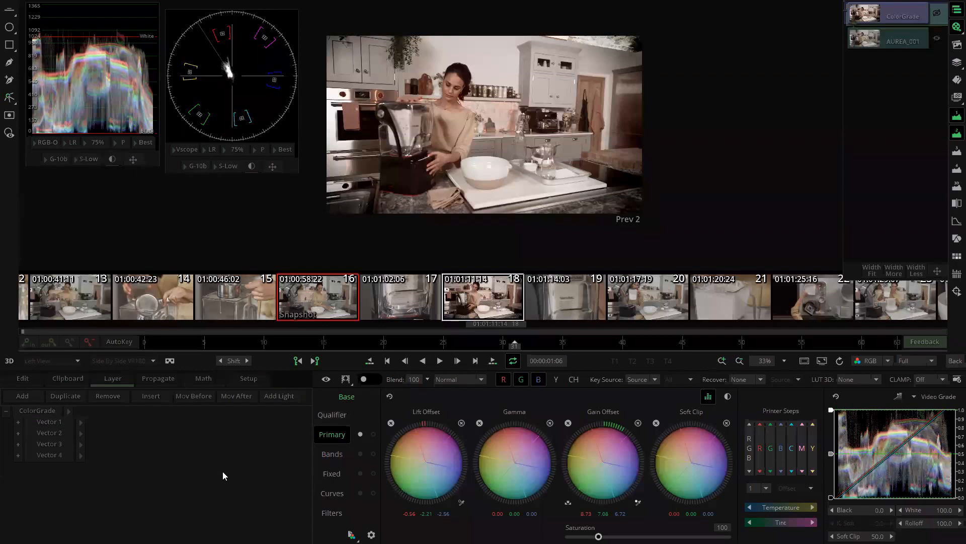
pyautogui.click(28, 396)
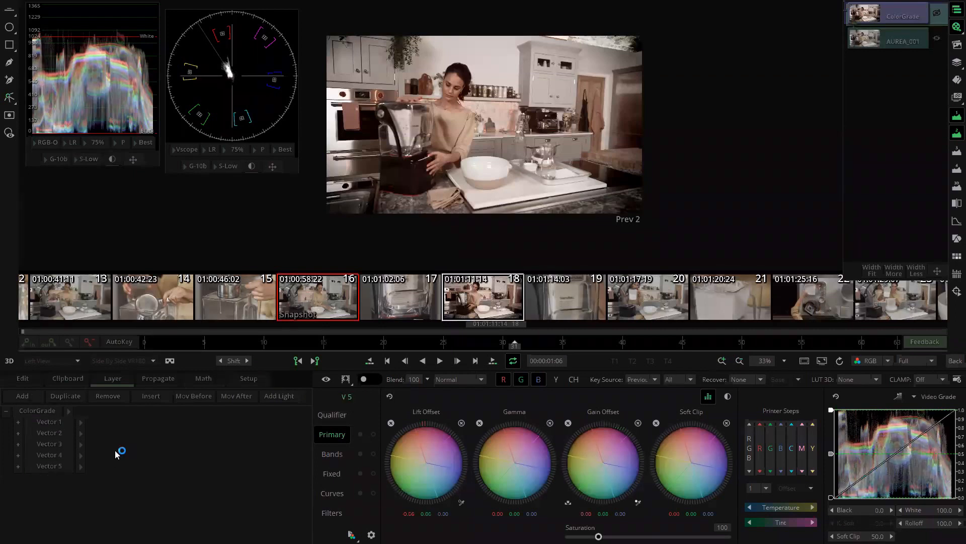
pyautogui.click(52, 467)
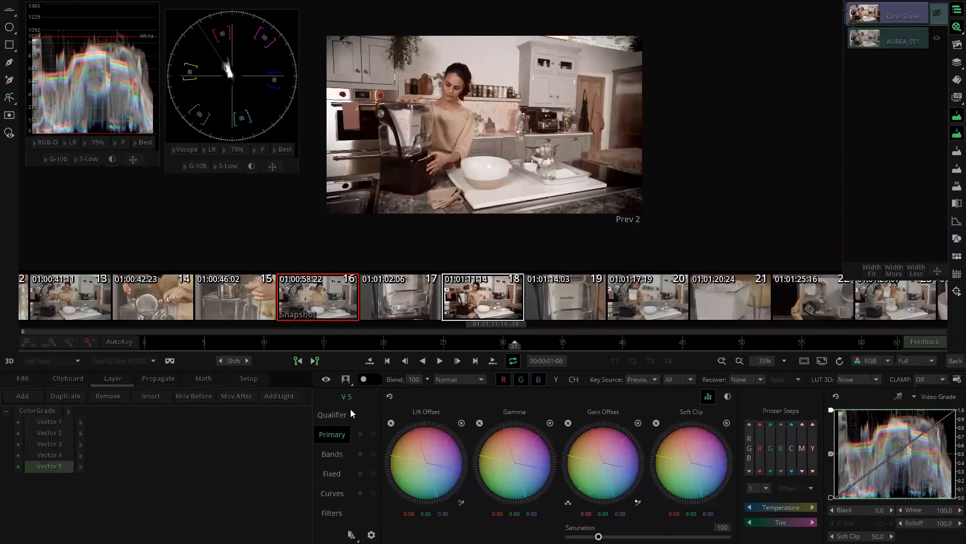
pyautogui.click(338, 416)
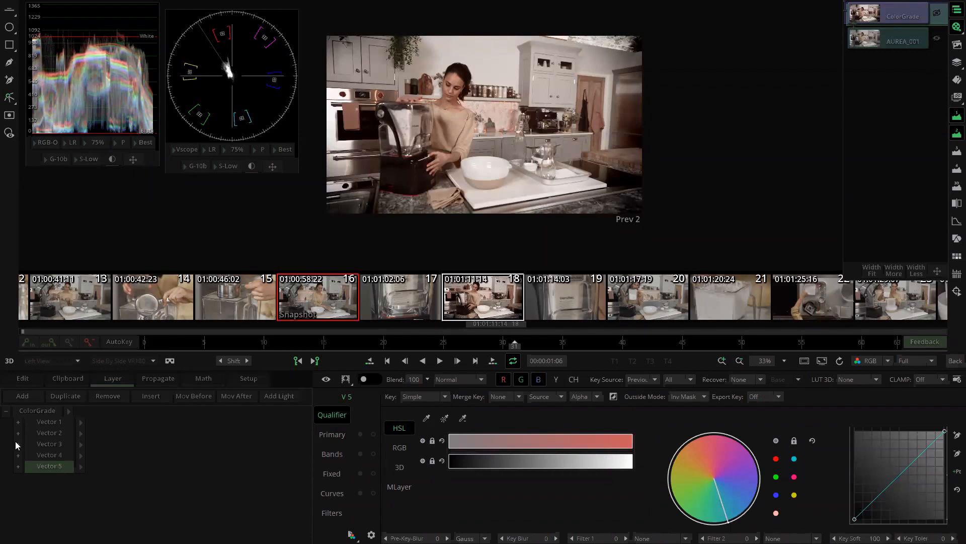
# - Narrow Vector 5's HSL hue range to the reds and oranges, refining it with the key matte view on, and return to the normal picture
pyautogui.moveTo(729, 493); pyautogui.dragTo(710, 313)
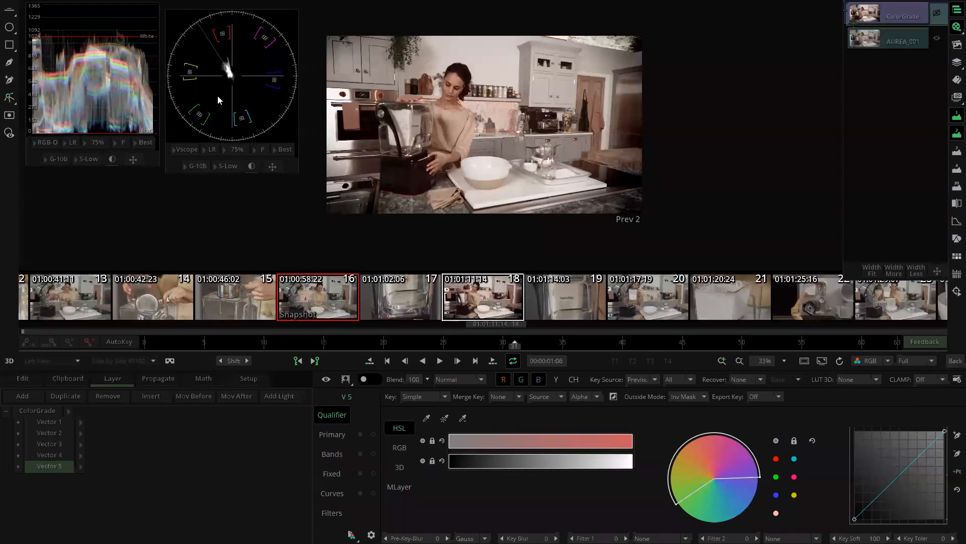
pyautogui.moveTo(731, 485); pyautogui.dragTo(638, 407)
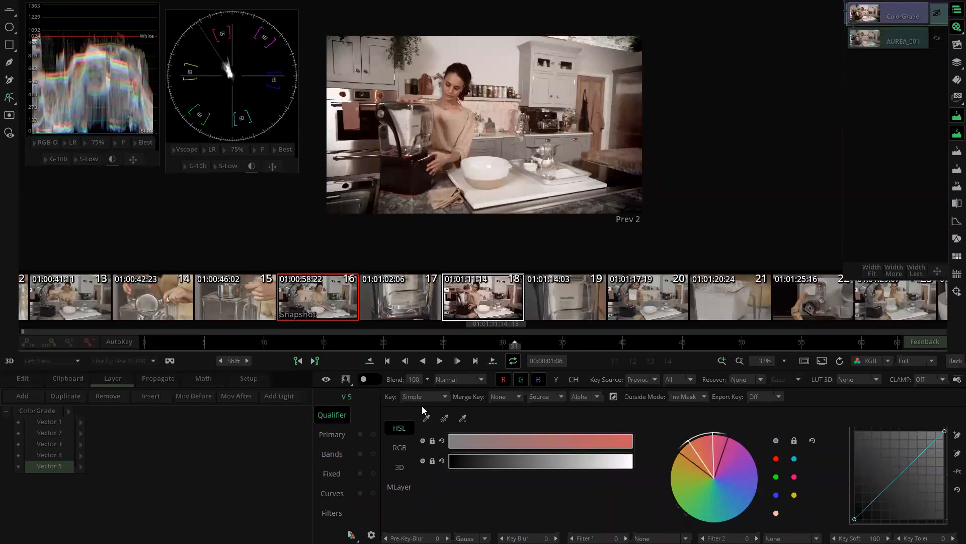
pyautogui.click(346, 379)
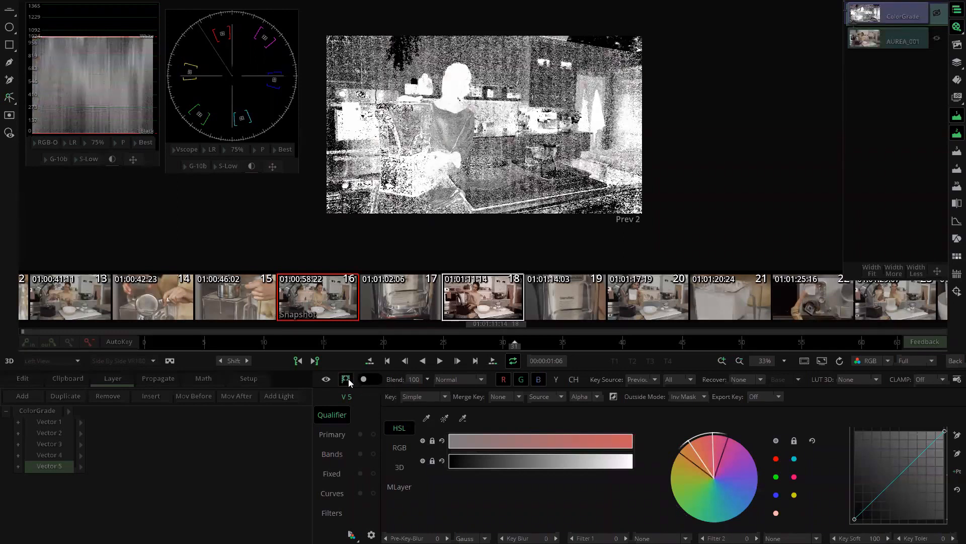
pyautogui.moveTo(702, 442)
pyautogui.mouseDown()
pyautogui.moveTo(677, 458)
pyautogui.moveTo(682, 502)
pyautogui.moveTo(683, 478)
pyautogui.moveTo(702, 456)
pyautogui.moveTo(746, 452)
pyautogui.moveTo(704, 435)
pyautogui.moveTo(717, 444)
pyautogui.mouseUp()
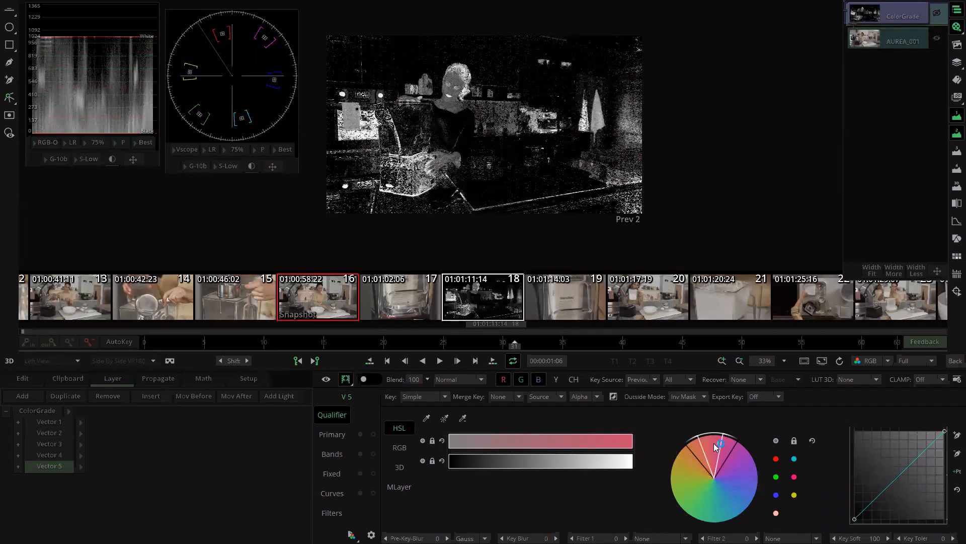
pyautogui.moveTo(717, 445); pyautogui.dragTo(705, 428)
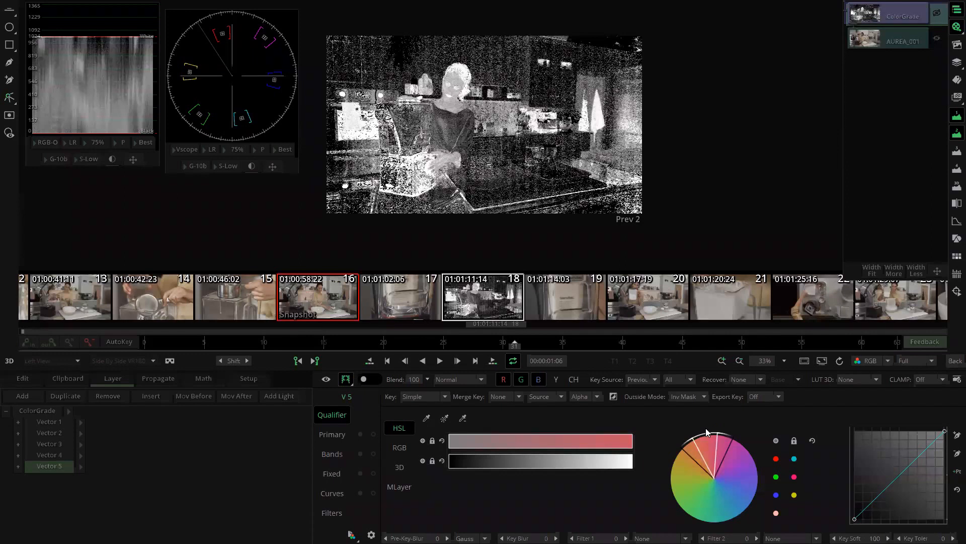
pyautogui.moveTo(704, 443); pyautogui.dragTo(706, 443)
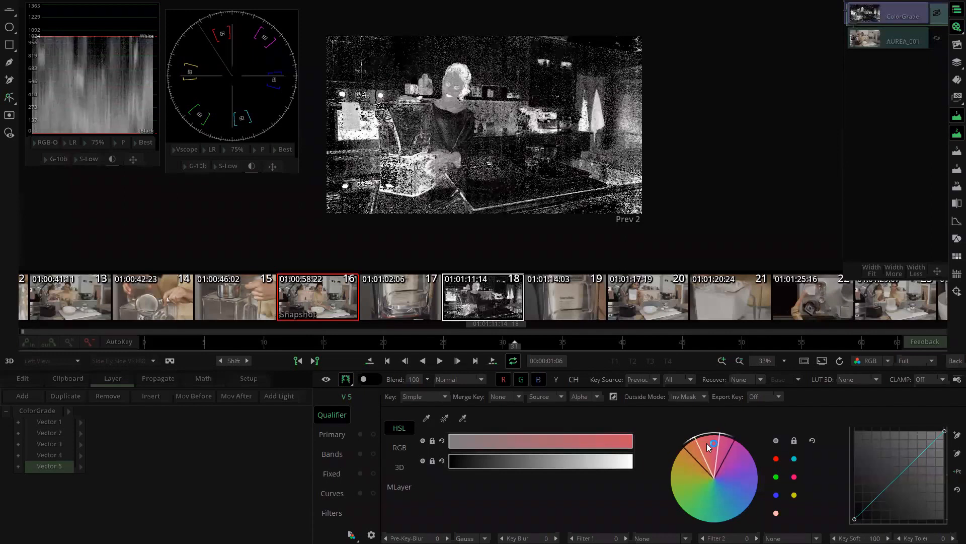
pyautogui.click(347, 381)
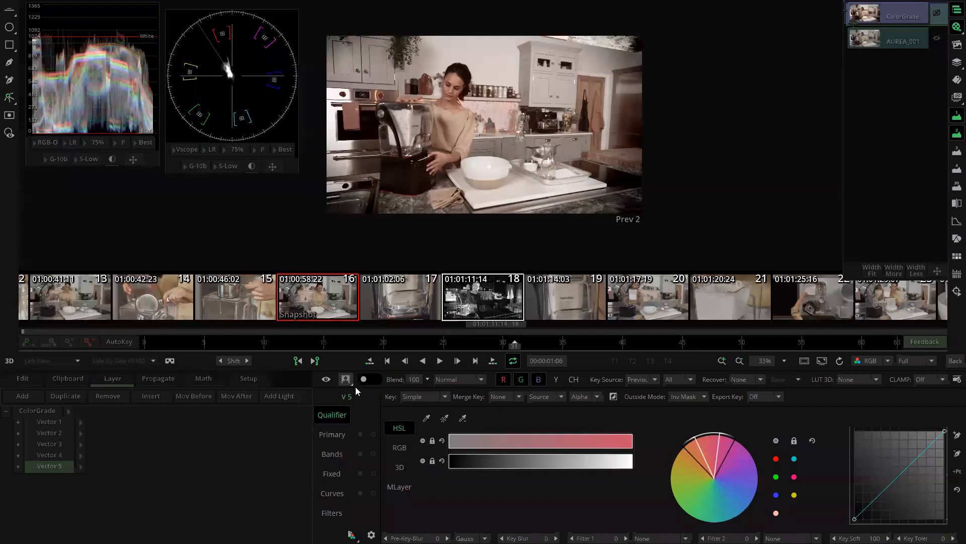
# - Remove Vector 5 from the ColorGrade and return to the timeline
pyautogui.click(120, 396)
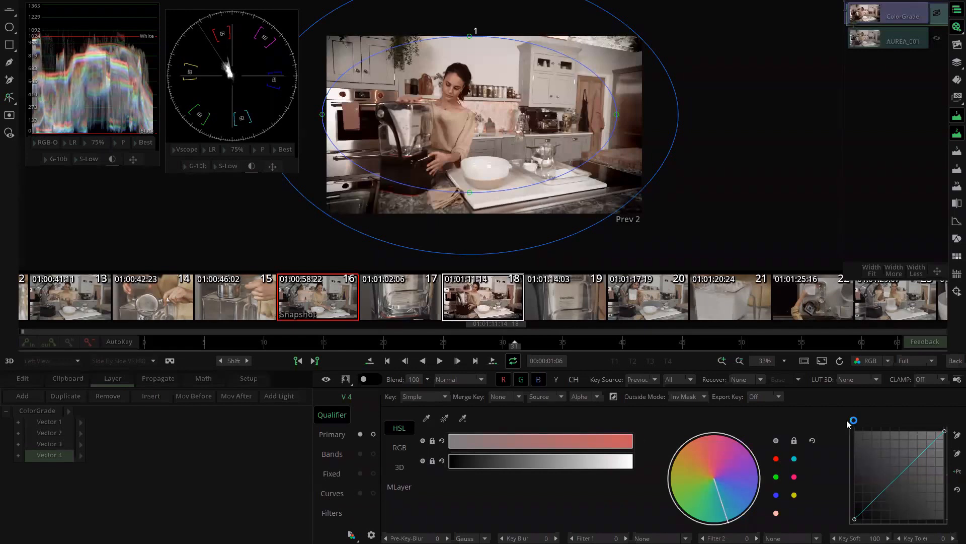
pyautogui.click(955, 361)
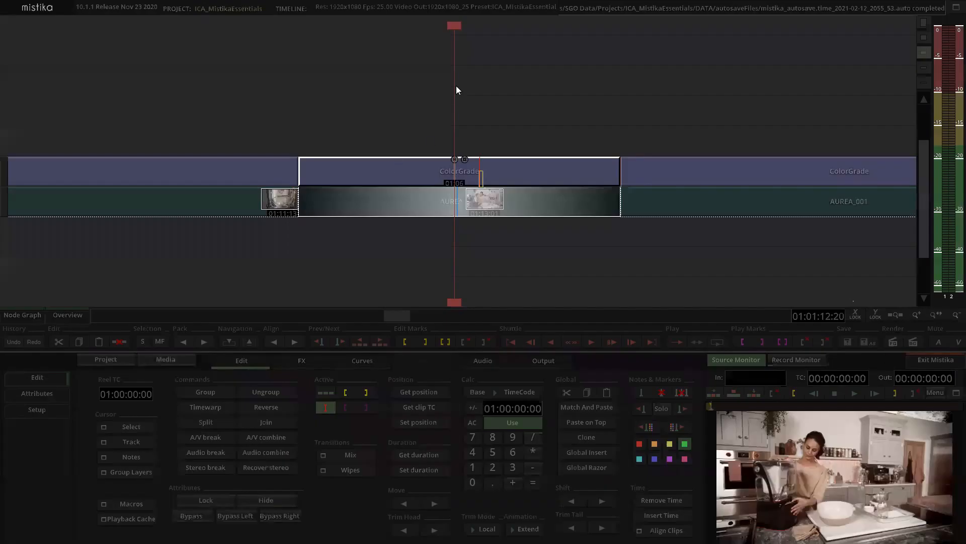
# - Add a second ColorGrade on top of shot 18's existing one and deselect it
pyautogui.scroll(-1, 497, 265)
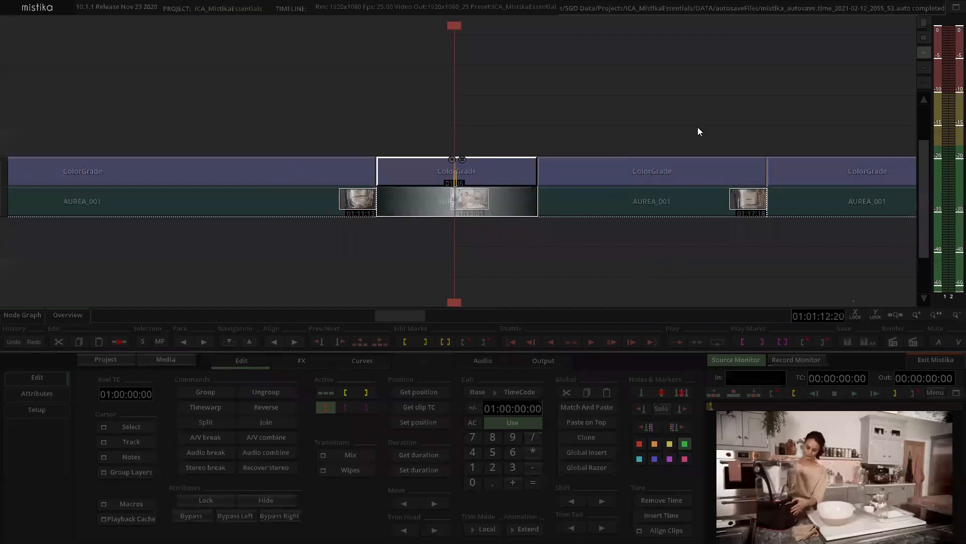
pyautogui.hotkey('alt', 'c')
pyautogui.click(719, 121)
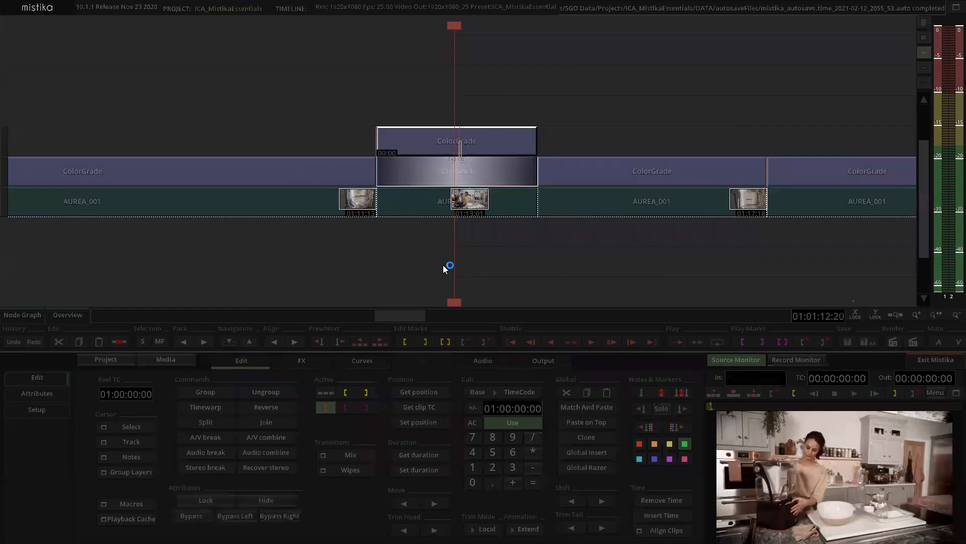
pyautogui.click(444, 52)
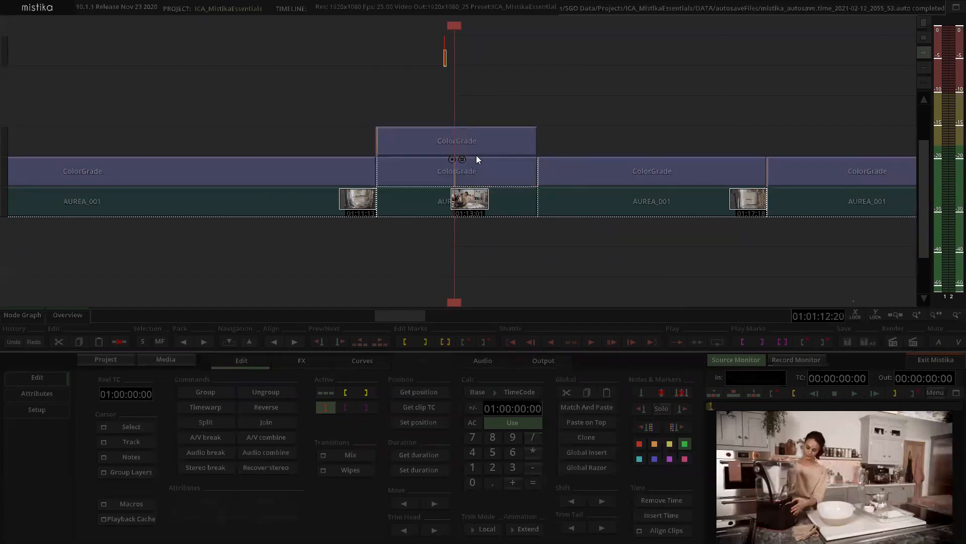
# - Create a timeline note at shot 18's upper ColorGrade and draw a green open bracket around the shot's stack
pyautogui.click(467, 141)
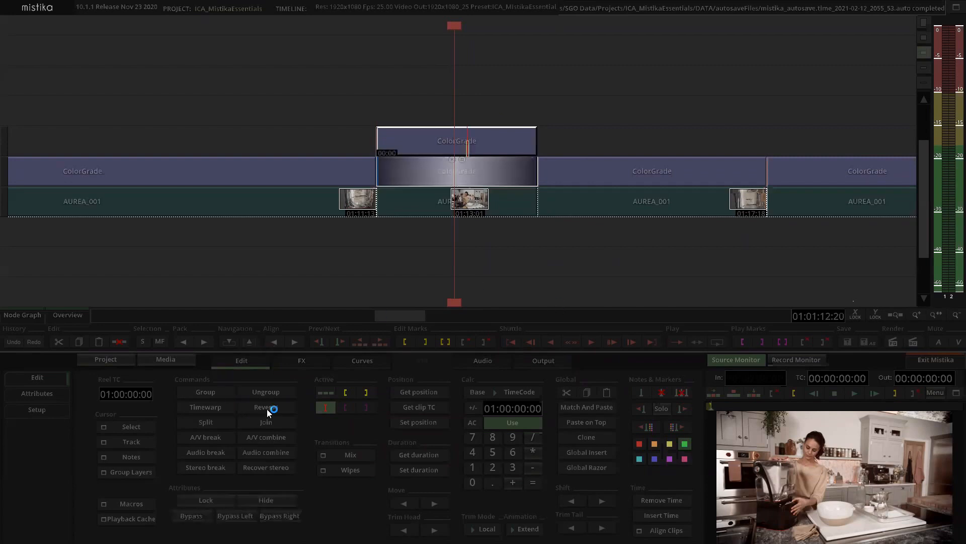
pyautogui.click(142, 504)
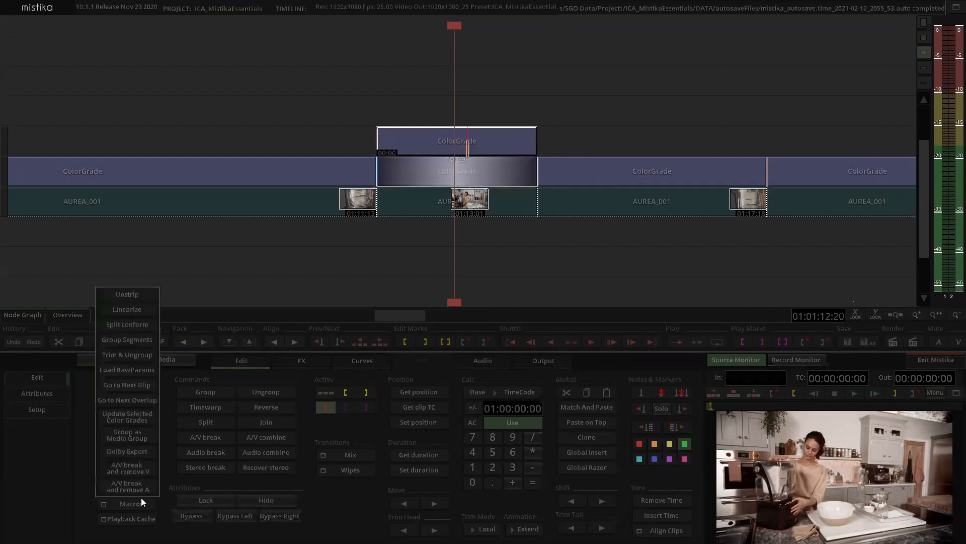
pyautogui.click(63, 495)
pyautogui.click(138, 456)
pyautogui.click(132, 395)
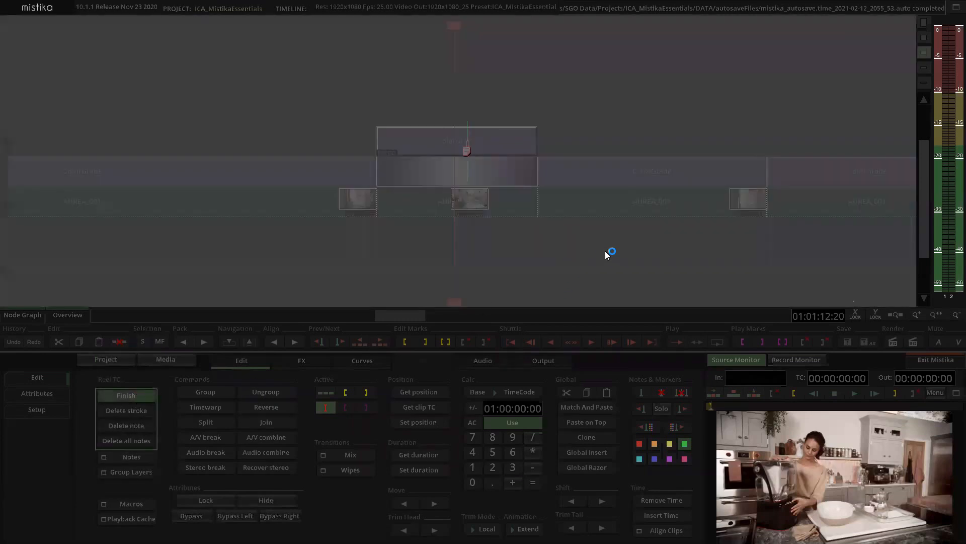
pyautogui.moveTo(586, 262)
pyautogui.mouseDown()
pyautogui.moveTo(413, 262)
pyautogui.moveTo(427, 69)
pyautogui.moveTo(581, 83)
pyautogui.mouseUp()
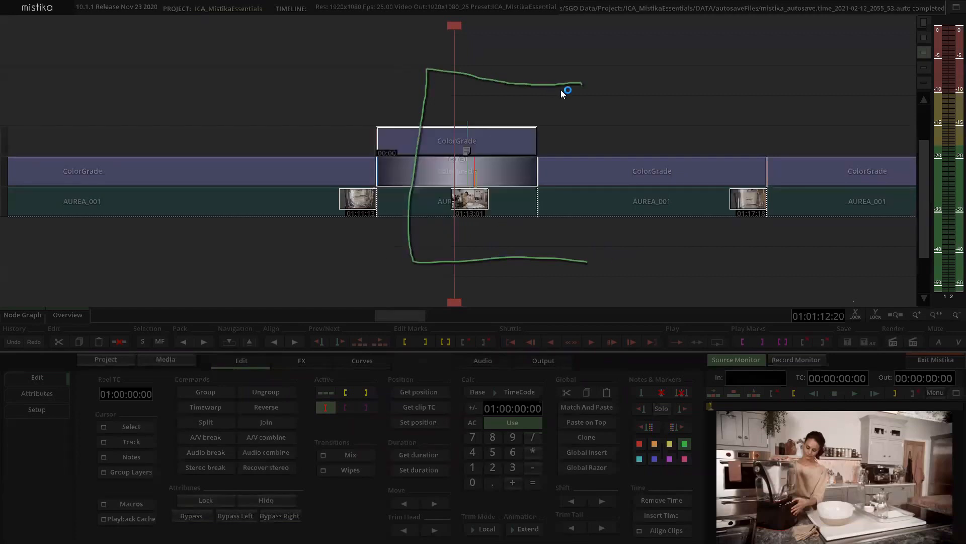
# - Select shot 18's top ColorGrade and stack a third ColorGrade above it
pyautogui.click(458, 118)
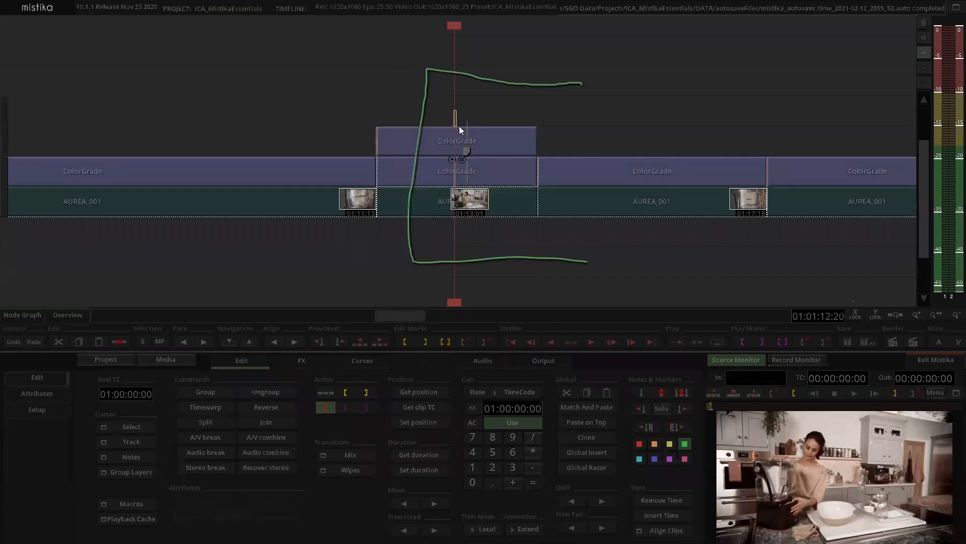
pyautogui.click(461, 134)
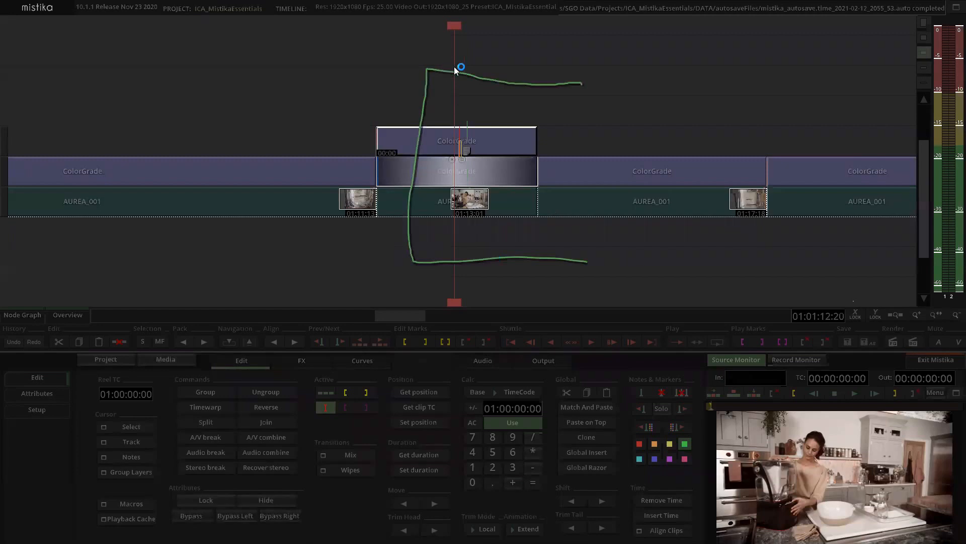
pyautogui.click(380, 59)
pyautogui.click(470, 114)
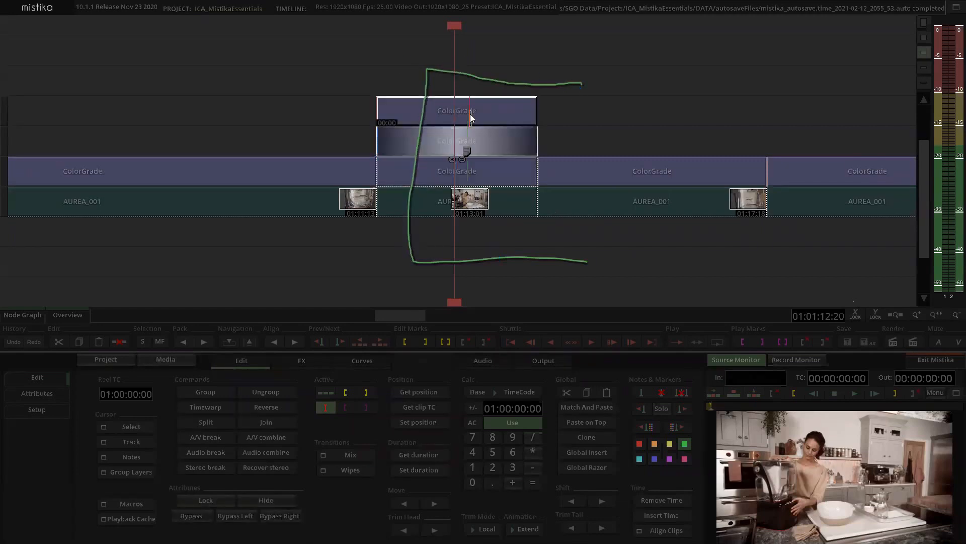
# - Open shot 18's top ColorGrade for grading and examine each ColorGrade in the stack
pyautogui.click(465, 128)
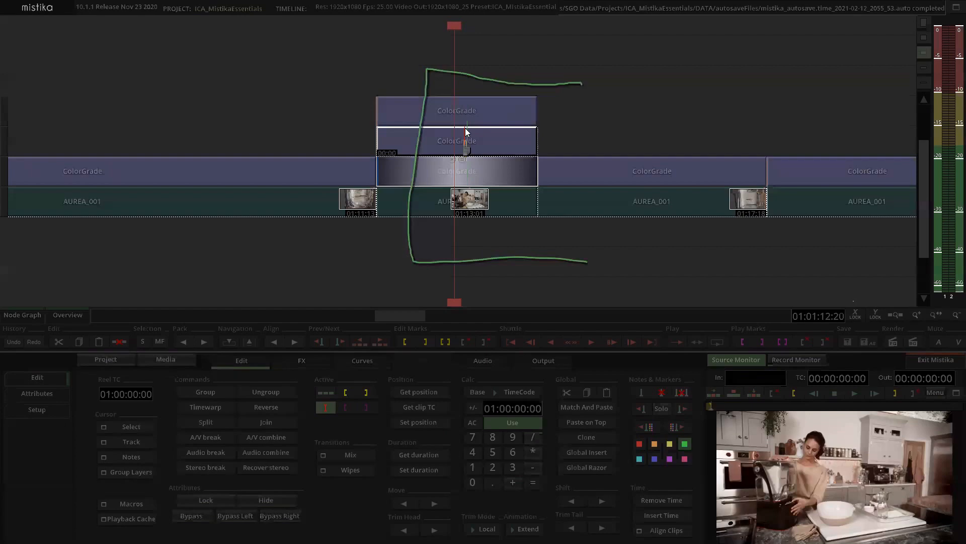
pyautogui.doubleClick(458, 112)
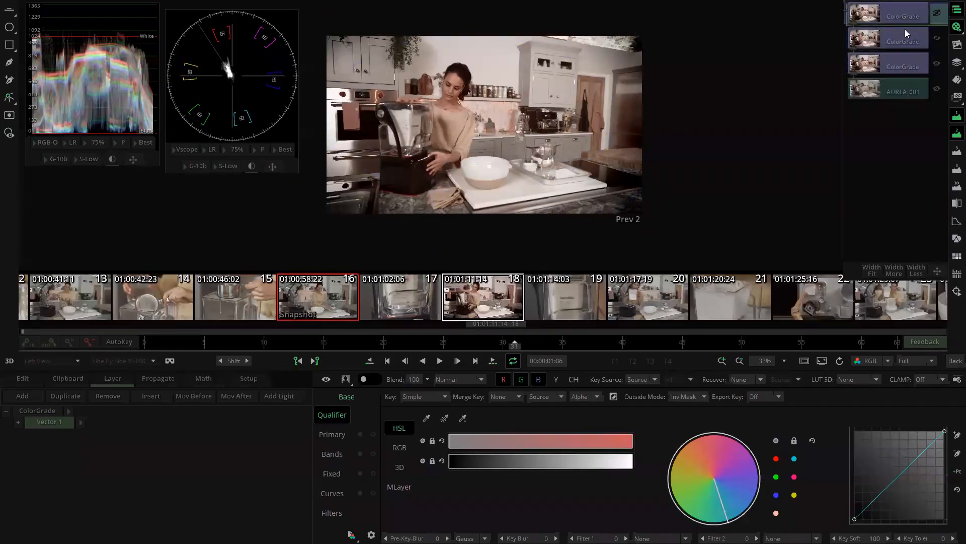
pyautogui.click(904, 39)
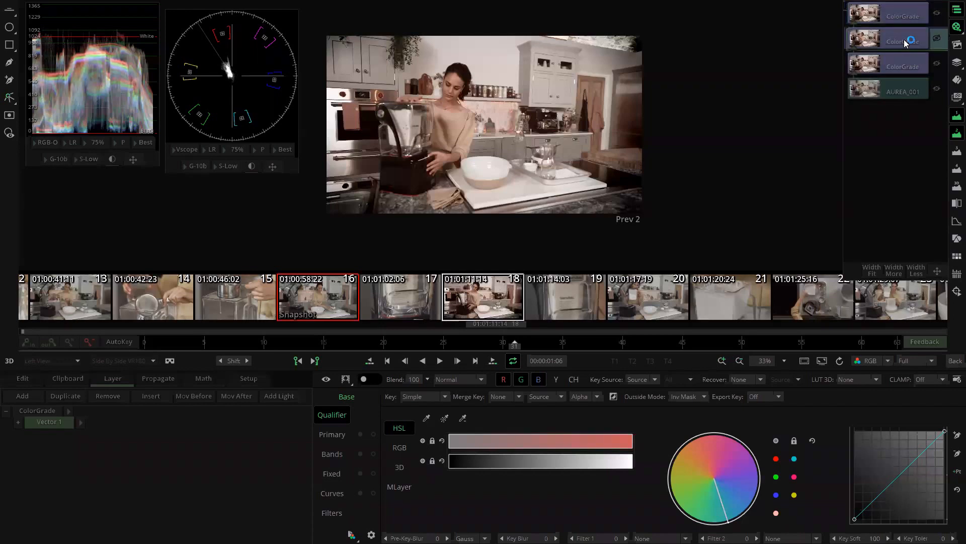
pyautogui.click(907, 67)
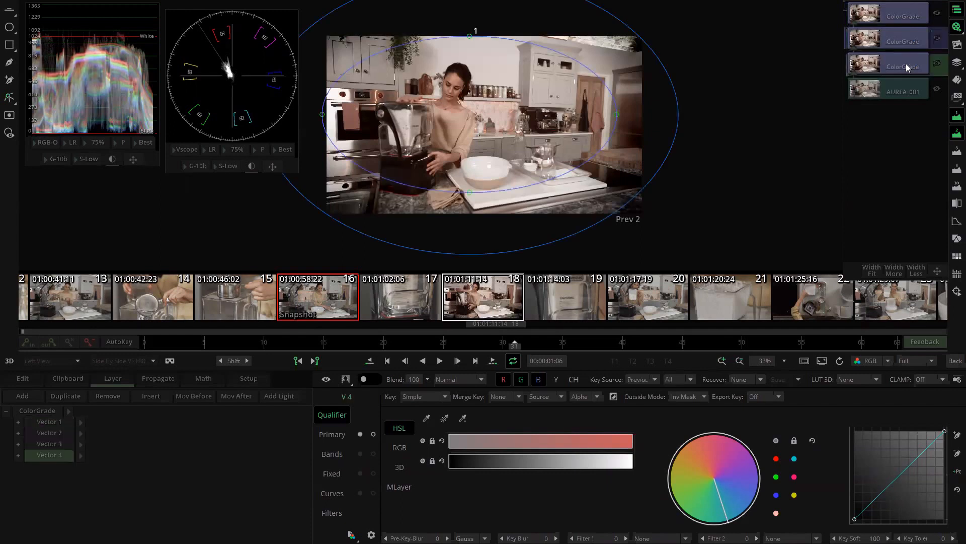
pyautogui.click(917, 37)
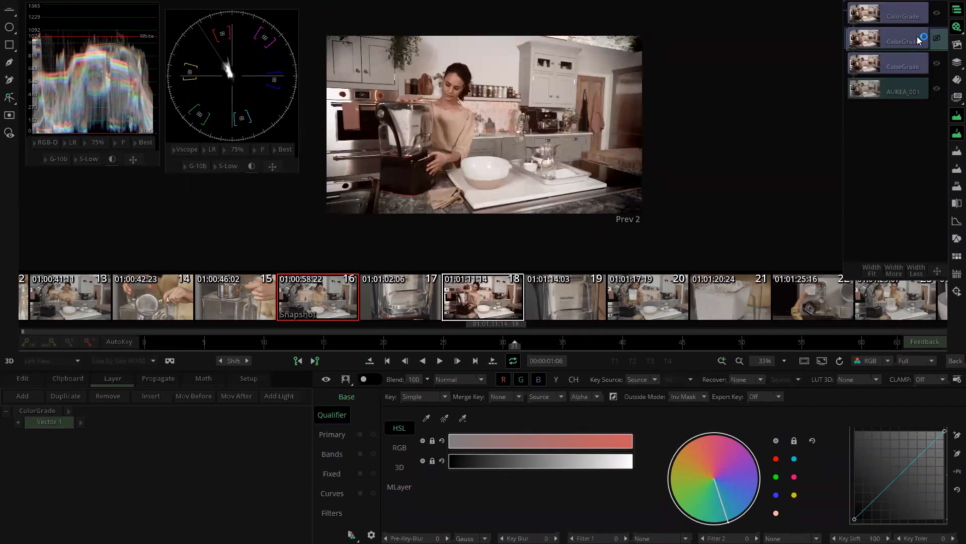
pyautogui.click(906, 17)
pyautogui.click(906, 45)
pyautogui.click(910, 15)
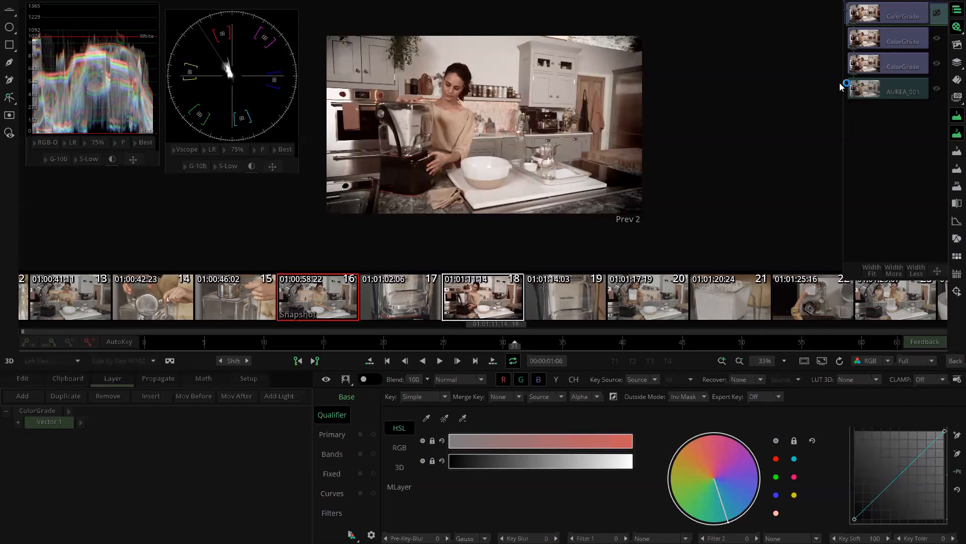
# - Select shot 18's lowest ColorGrade, which holds four vectors, and add Vector 5 to it
pyautogui.click(907, 60)
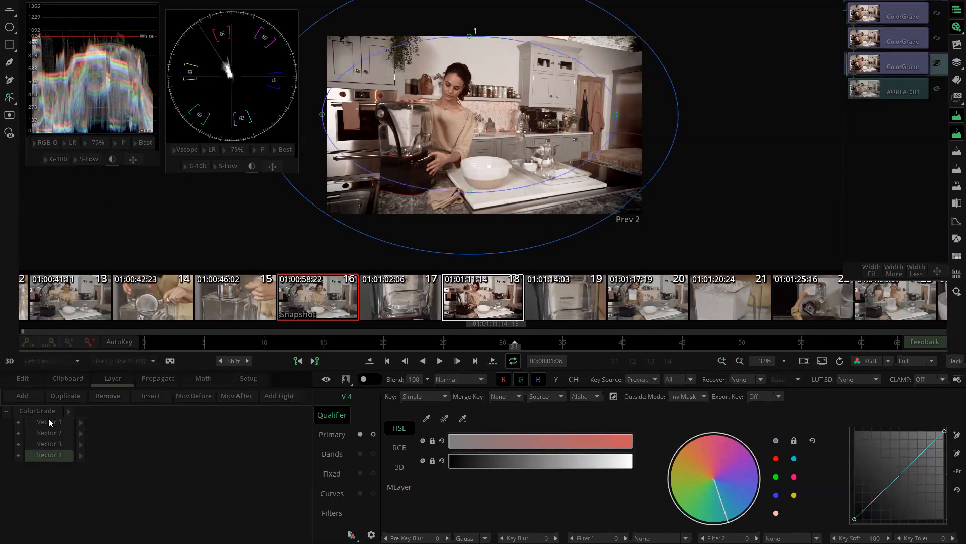
pyautogui.click(23, 396)
pyautogui.click(59, 467)
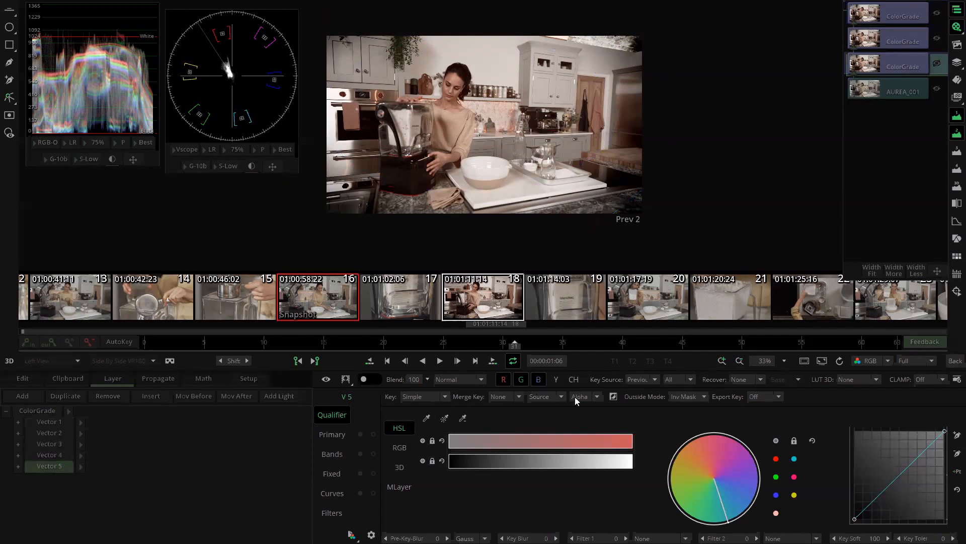
# - Set Vector 5's Recover to Inside with Source as the recovered image, and set its Key Soft to 81
pyautogui.click(734, 380)
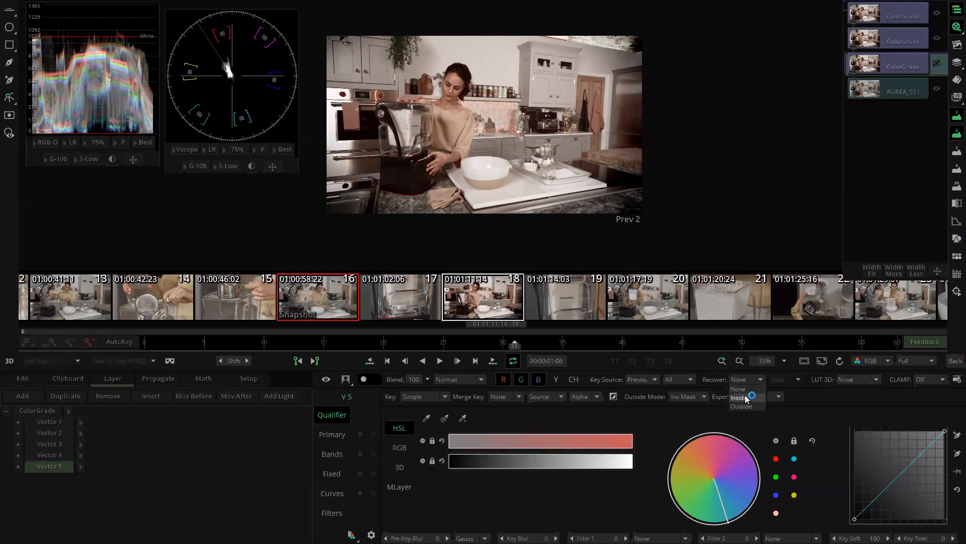
pyautogui.click(739, 398)
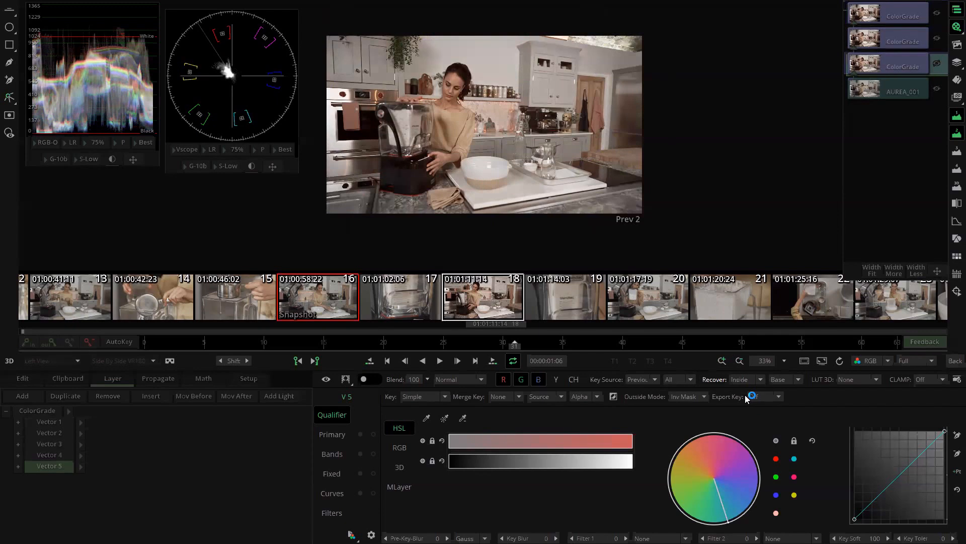
pyautogui.click(781, 378)
pyautogui.click(784, 388)
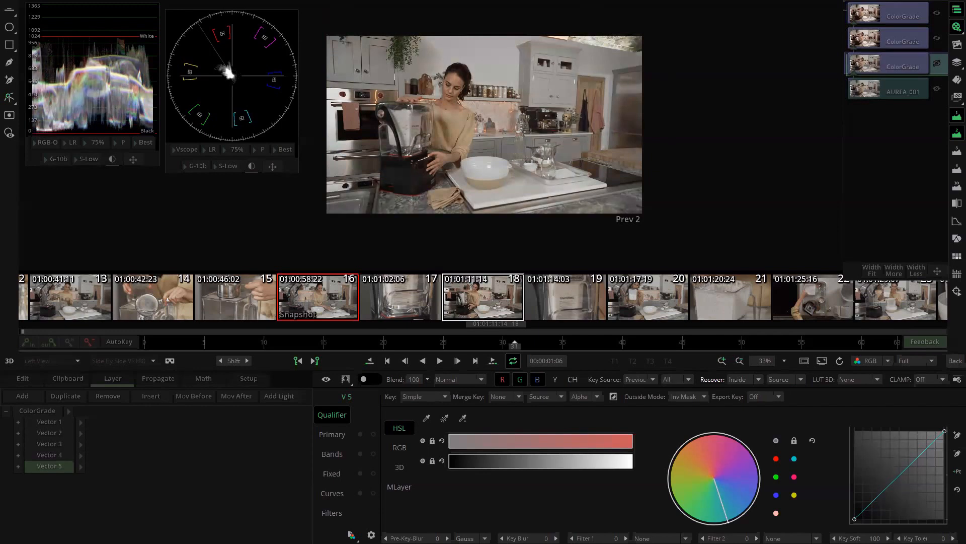
pyautogui.moveTo(862, 538); pyautogui.dragTo(151, 449)
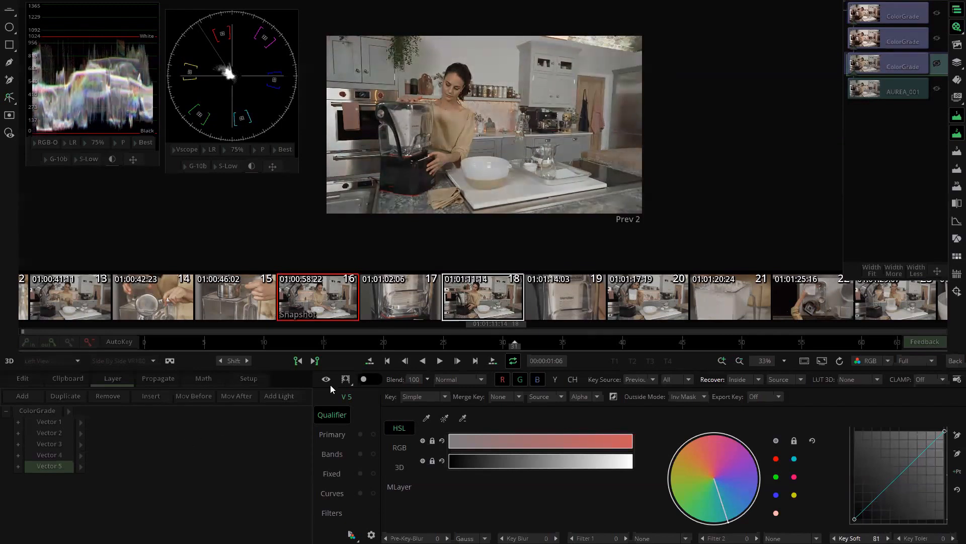
# - Lower the white end of Vector 5's key curve to about half while viewing the matte, and return to the graded image
pyautogui.click(345, 379)
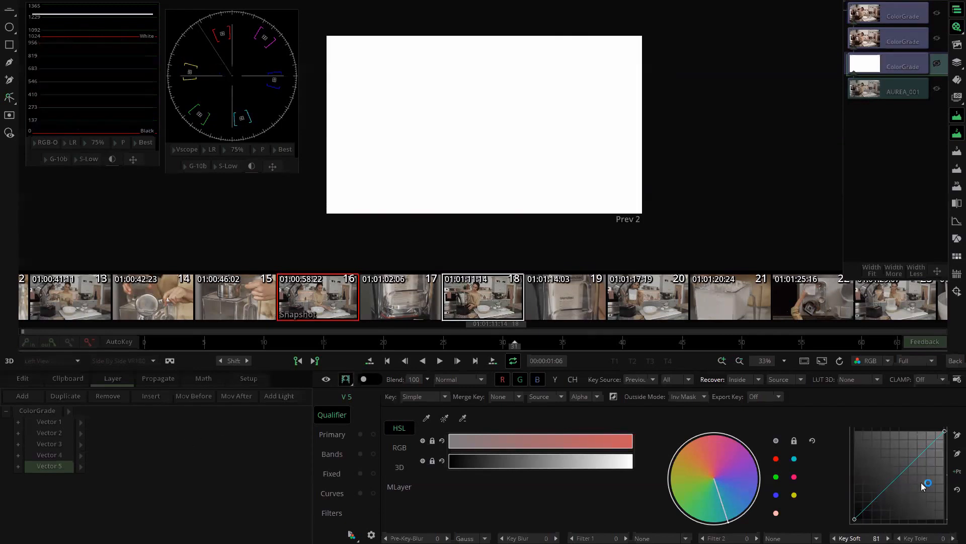
pyautogui.moveTo(944, 432); pyautogui.dragTo(953, 482)
pyautogui.click(345, 381)
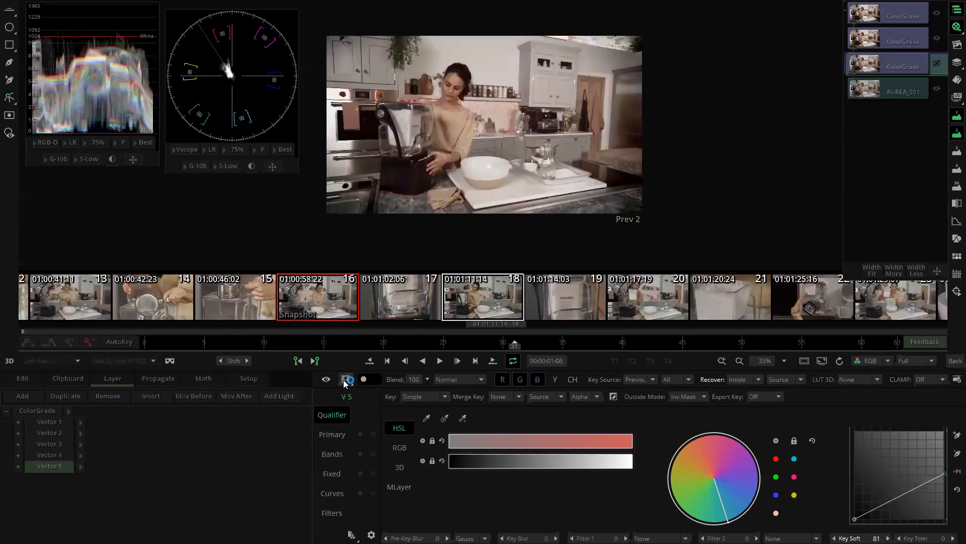
# - Compare the shot with and without Vector 5, and reset Vector 5's settings to their defaults
pyautogui.click(326, 381)
pyautogui.click(326, 381)
pyautogui.click(326, 381)
pyautogui.click(326, 381)
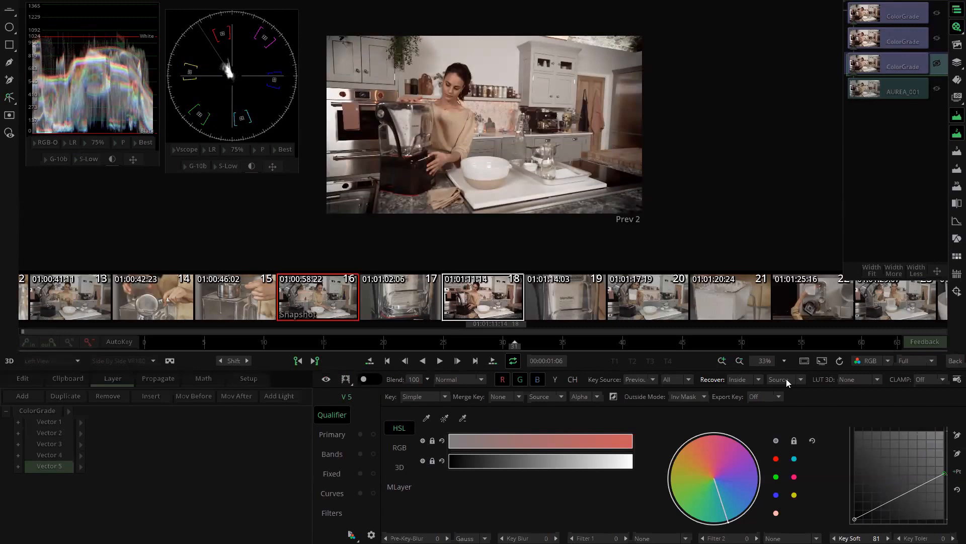
pyautogui.click(33, 467)
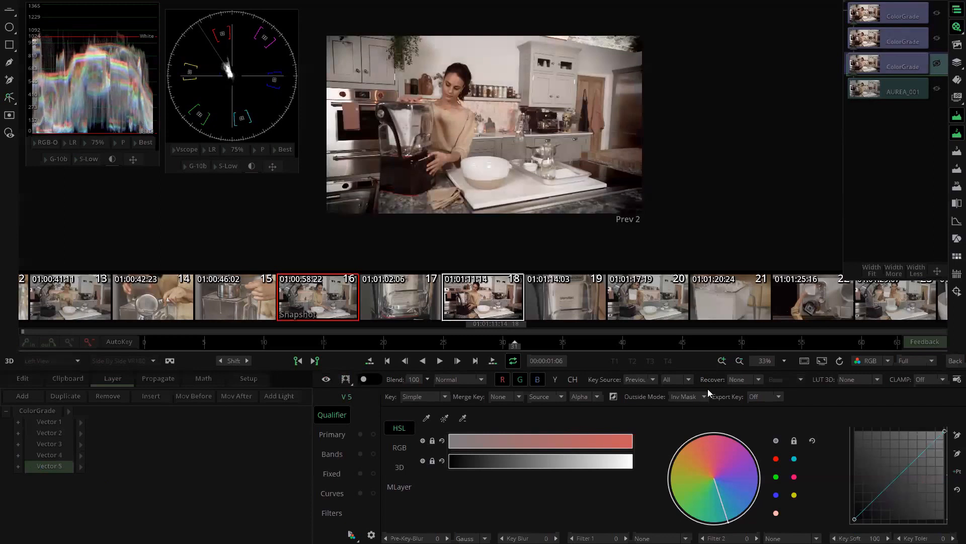
# - Draw a circle shape around the woman's head in Vector 5 and shift it slightly to centre it on her face
pyautogui.click(951, 364)
pyautogui.click(178, 492)
pyautogui.click(10, 27)
pyautogui.moveTo(434, 57)
pyautogui.mouseDown()
pyautogui.moveTo(491, 101)
pyautogui.moveTo(458, 99)
pyautogui.moveTo(448, 121)
pyautogui.moveTo(456, 110)
pyautogui.mouseUp()
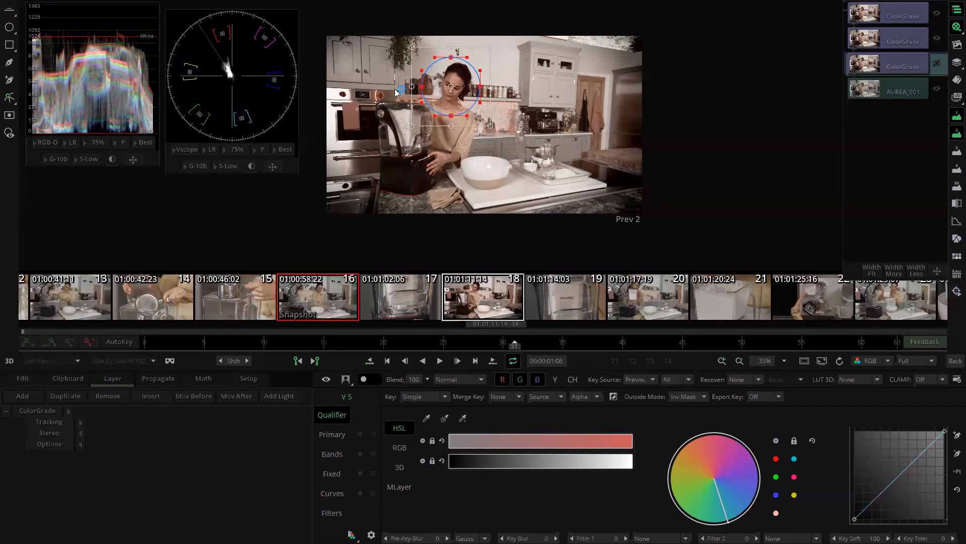
pyautogui.click(953, 296)
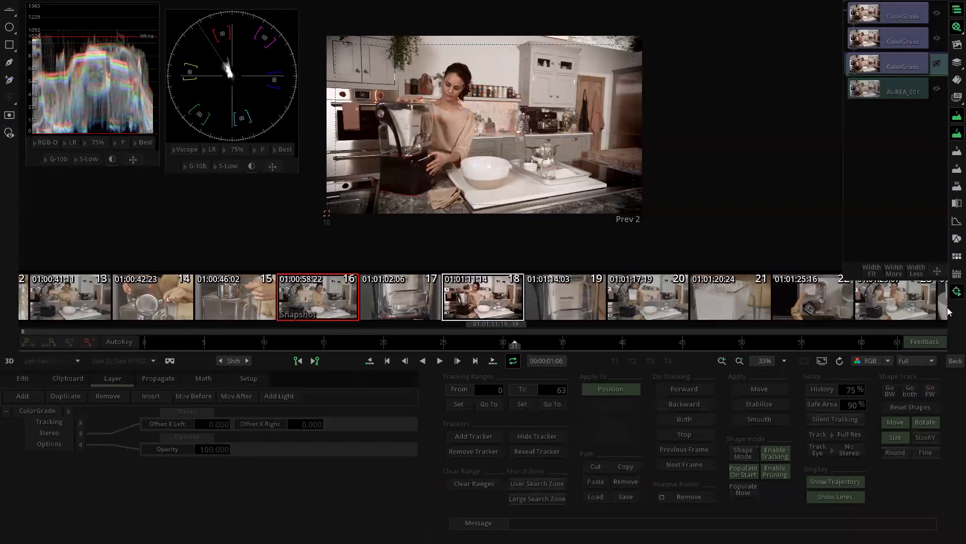
pyautogui.click(953, 292)
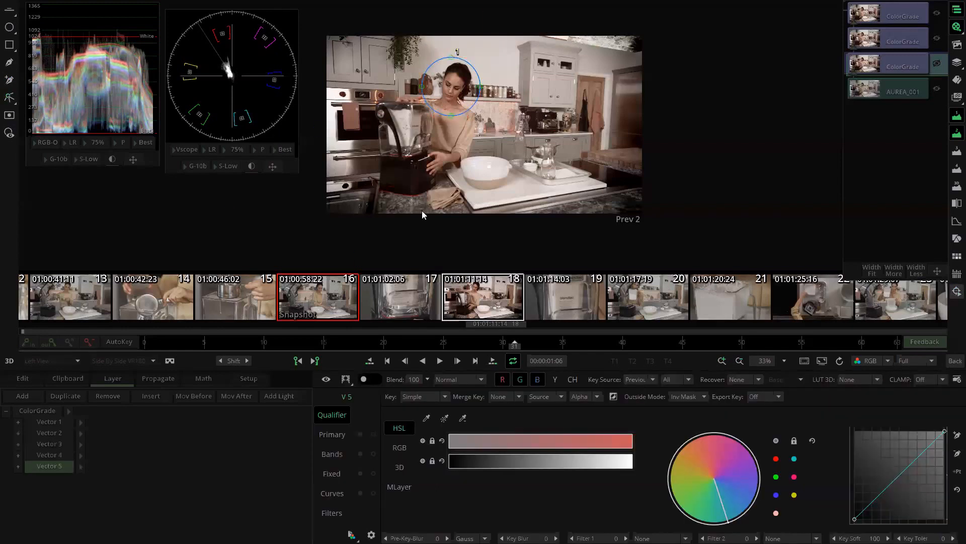
pyautogui.moveTo(452, 115)
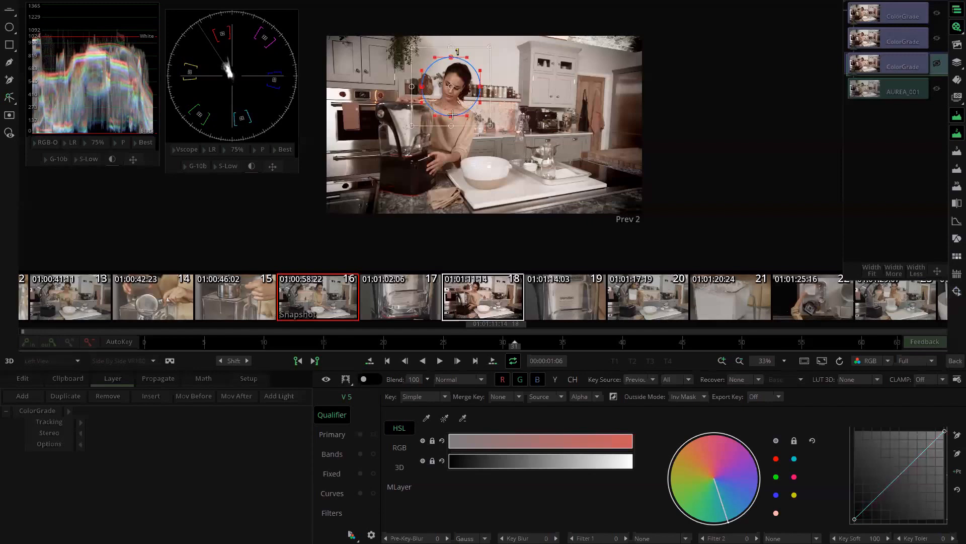
pyautogui.moveTo(447, 90); pyautogui.dragTo(451, 88)
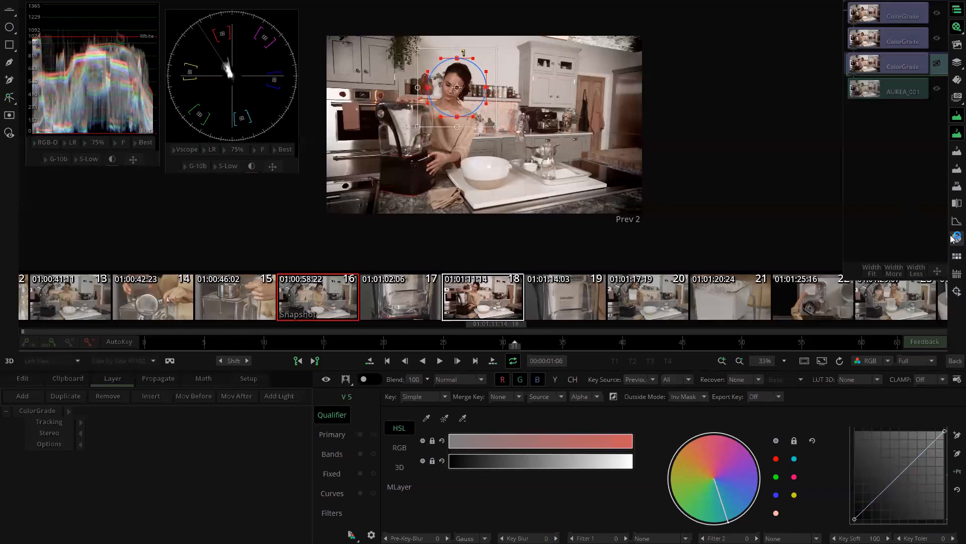
# - Track the head circle in Shape Mode both backward and forward, and return to the timeline
pyautogui.click(953, 288)
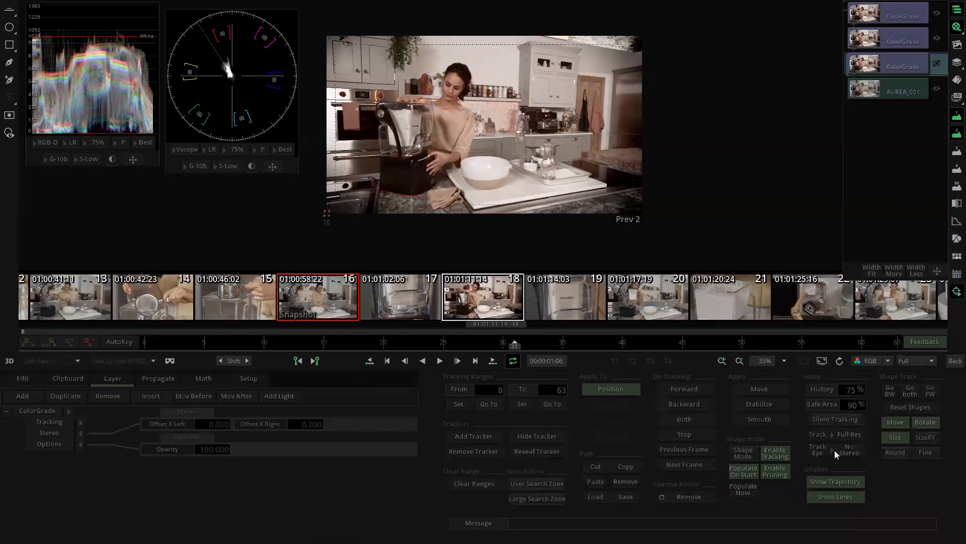
pyautogui.click(746, 454)
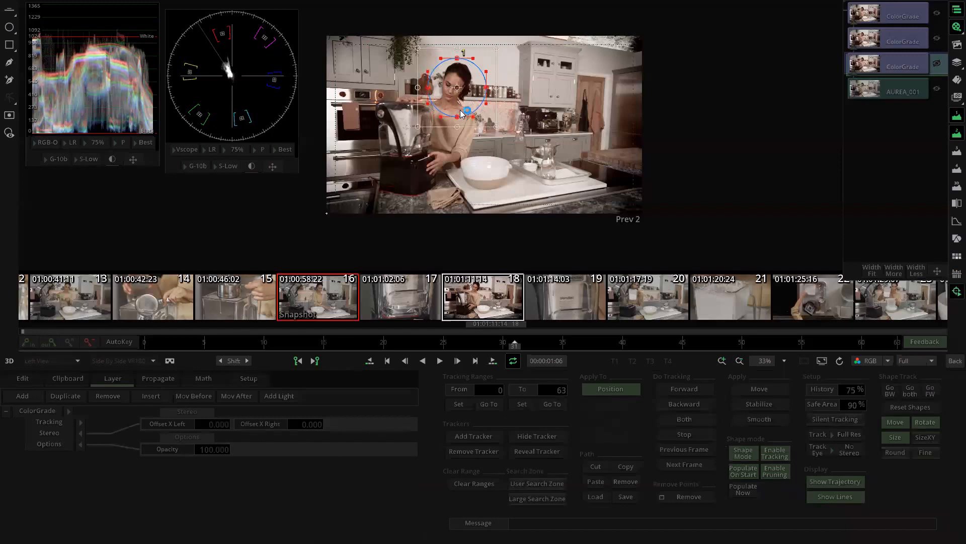
pyautogui.click(909, 390)
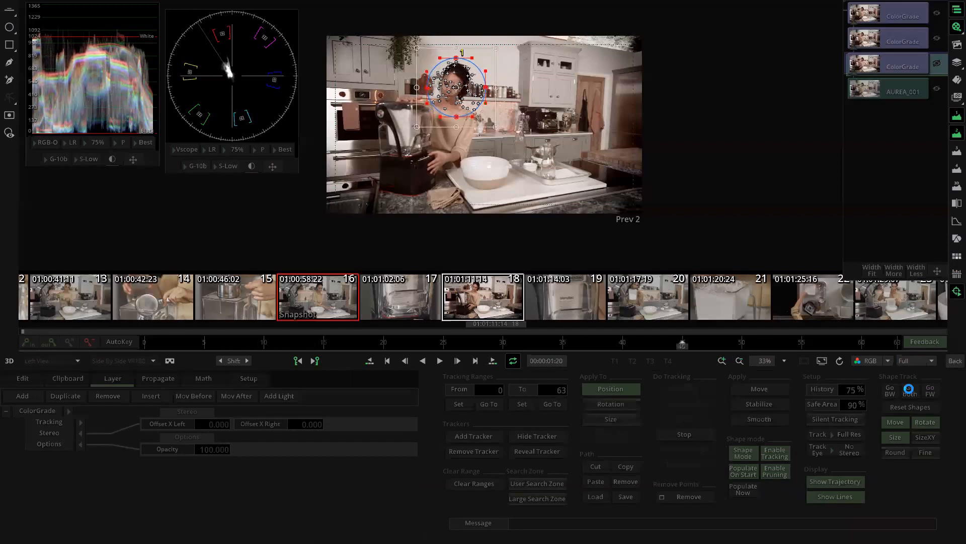
pyautogui.click(954, 361)
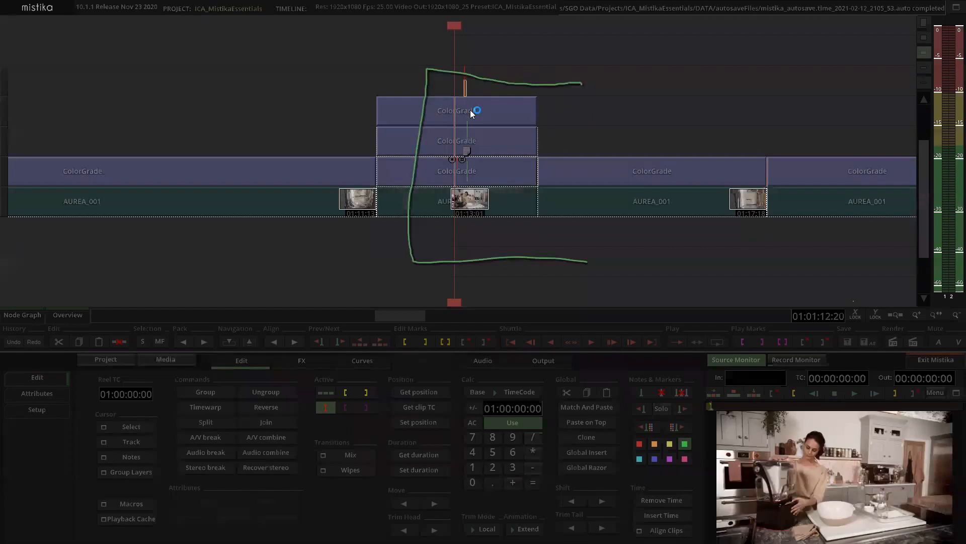
# - Reopen shot 18's grade stack and select the head circle in the lowest ColorGrade's Vector 5
pyautogui.doubleClick(472, 108)
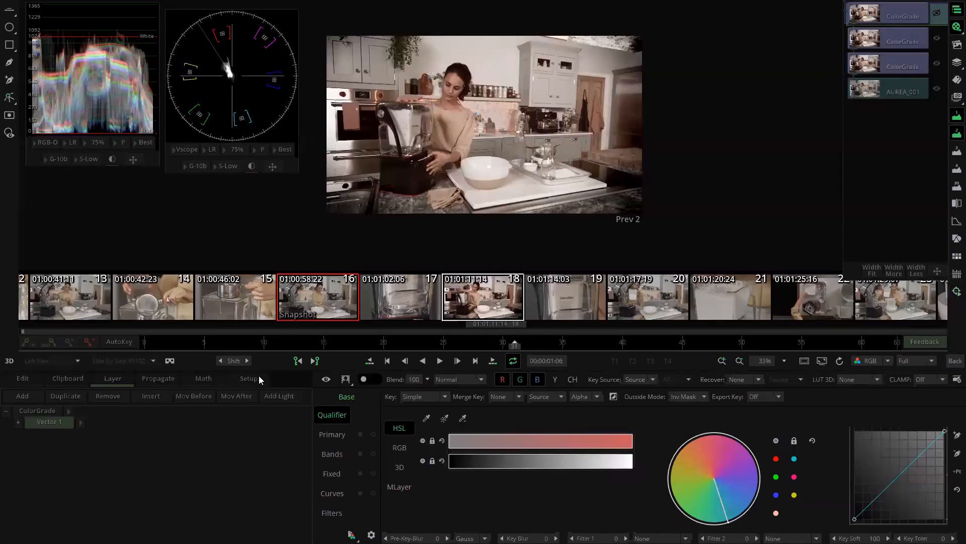
pyautogui.click(883, 69)
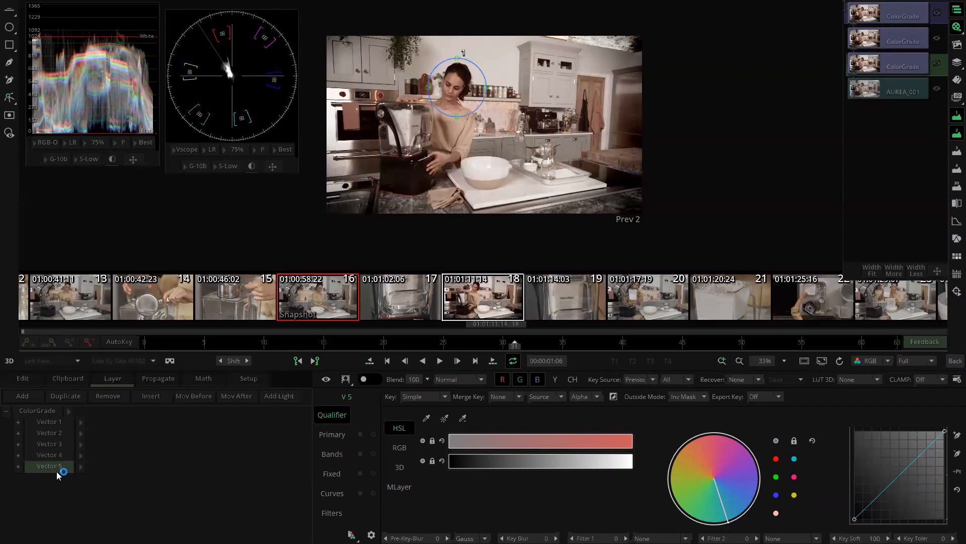
pyautogui.click(453, 118)
pyautogui.click(455, 117)
pyautogui.click(456, 117)
pyautogui.doubleClick(458, 116)
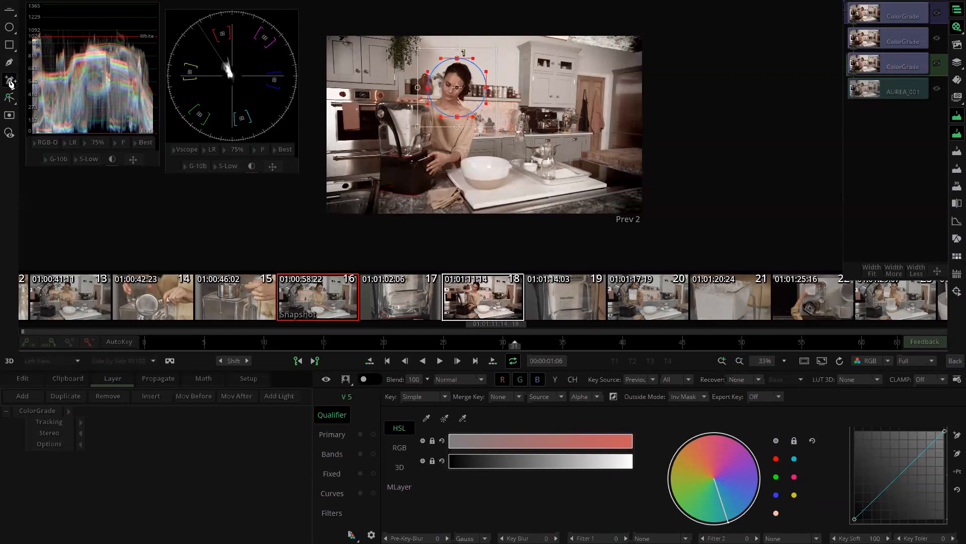
# - Draw a closed freeform Bezier shape from beside the woman's head across the kitchen background and the board on the counter
pyautogui.click(9, 62)
pyautogui.click(584, 114)
pyautogui.moveTo(555, 134)
pyautogui.mouseDown()
pyautogui.moveTo(535, 143)
pyautogui.moveTo(638, 212)
pyautogui.moveTo(715, 190)
pyautogui.mouseUp()
pyautogui.moveTo(714, 153); pyautogui.dragTo(712, 124)
pyautogui.moveTo(665, 100); pyautogui.dragTo(599, 101)
pyautogui.click(590, 110)
pyautogui.click(621, 146)
pyautogui.moveTo(626, 151); pyautogui.dragTo(544, 114)
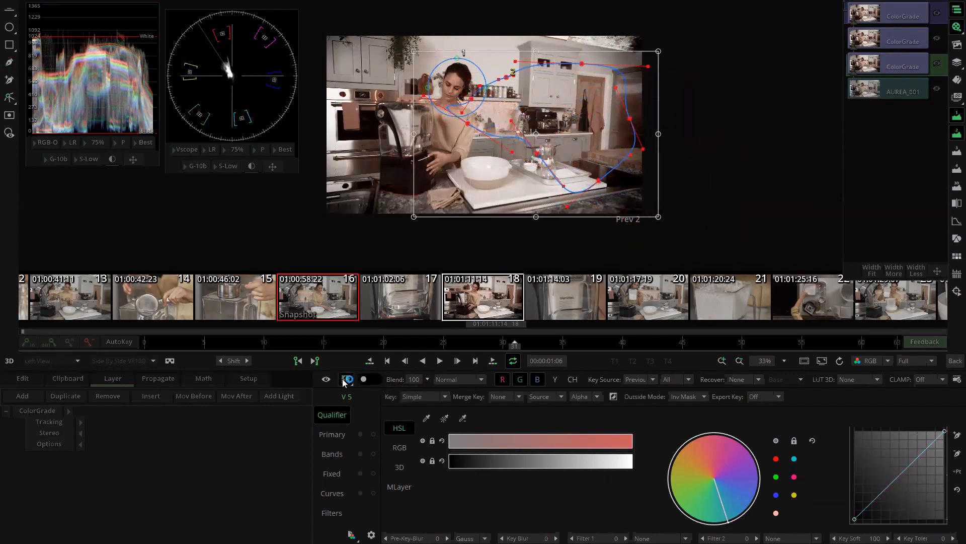
# - Viewing the matte, move the freeform shape slightly right and offset its soft edge a little down and right
pyautogui.click(344, 380)
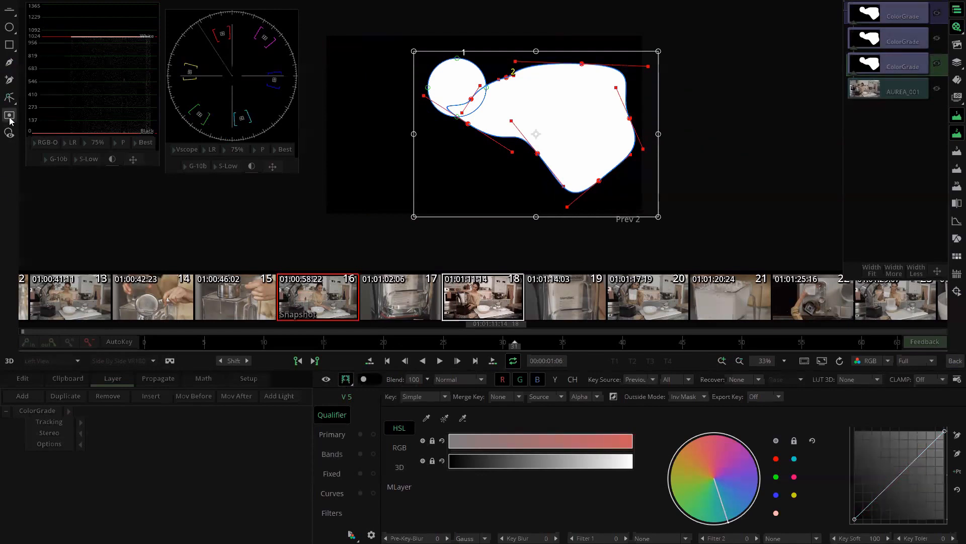
pyautogui.moveTo(540, 120); pyautogui.dragTo(549, 119)
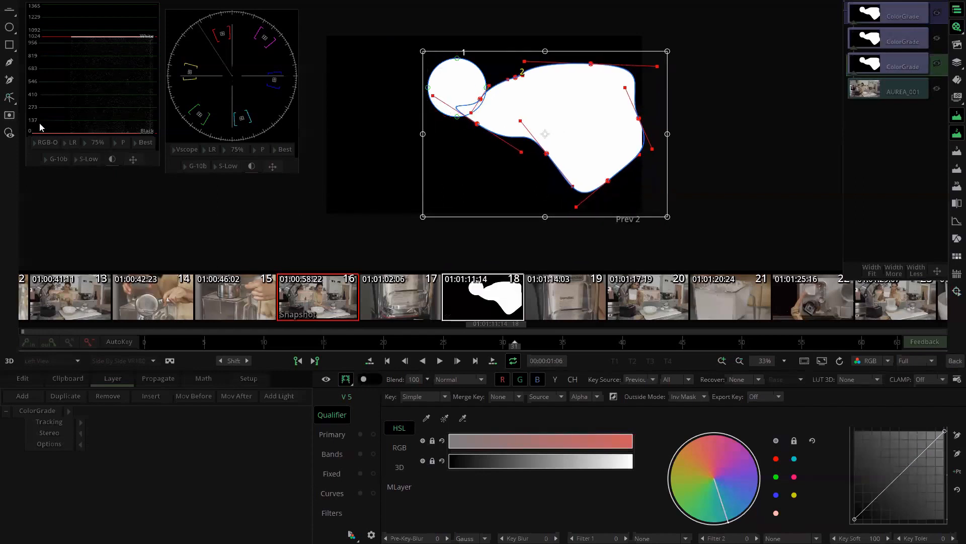
pyautogui.moveTo(597, 171); pyautogui.dragTo(672, 164)
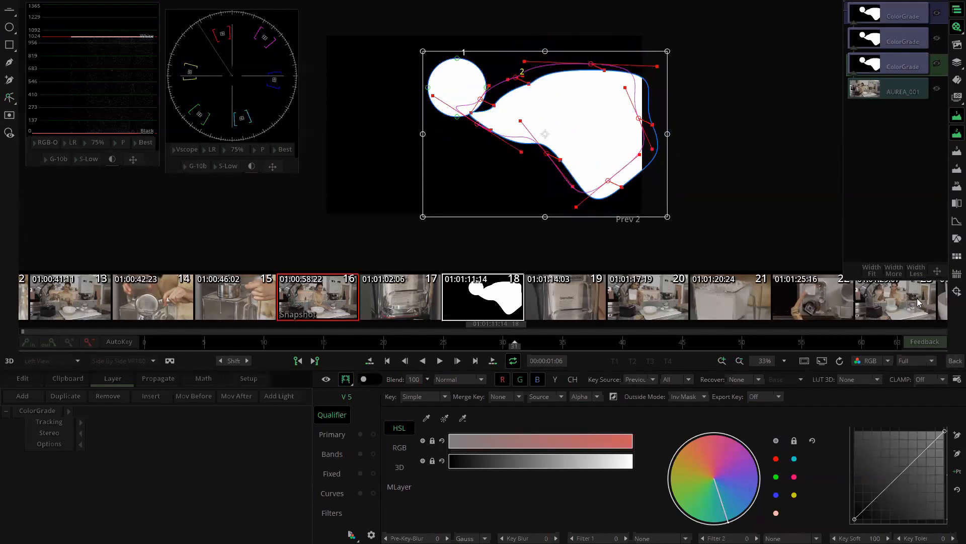
pyautogui.moveTo(558, 111); pyautogui.dragTo(546, 156)
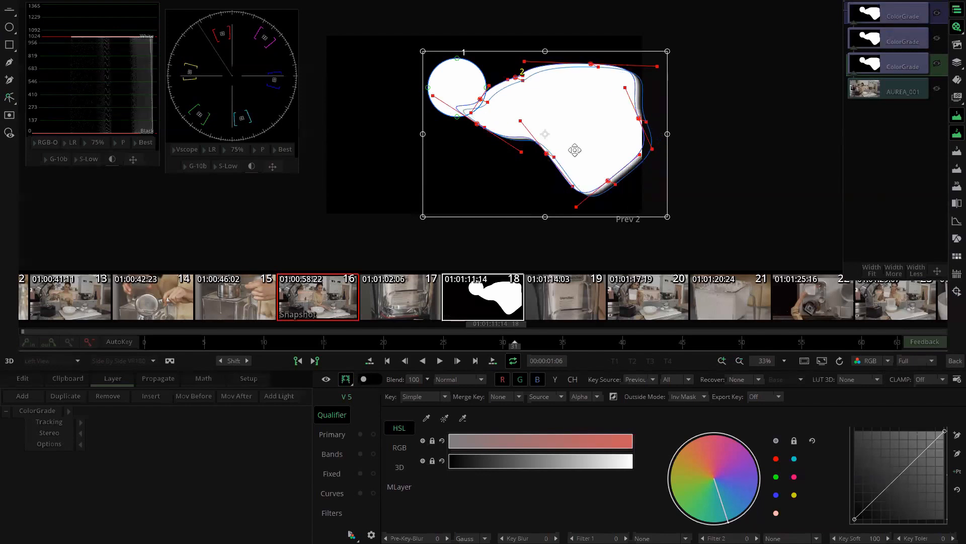
pyautogui.click(341, 379)
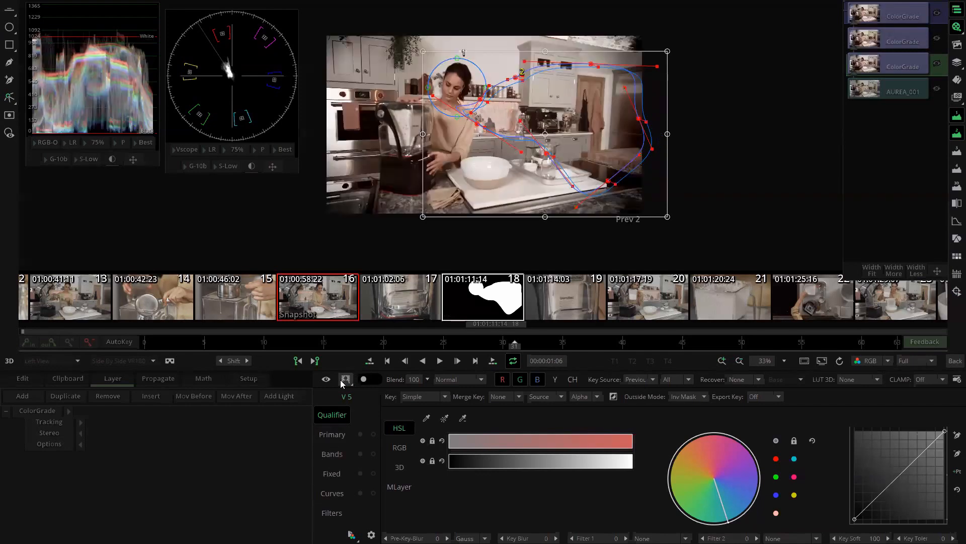
# - Adjust individual control points along the freeform shape's lower, right and upper edges to refine its outline
pyautogui.moveTo(546, 155); pyautogui.dragTo(540, 175)
pyautogui.moveTo(608, 181)
pyautogui.mouseDown()
pyautogui.moveTo(621, 173)
pyautogui.moveTo(613, 181)
pyautogui.mouseUp()
pyautogui.moveTo(638, 121); pyautogui.dragTo(647, 117)
pyautogui.click(590, 64)
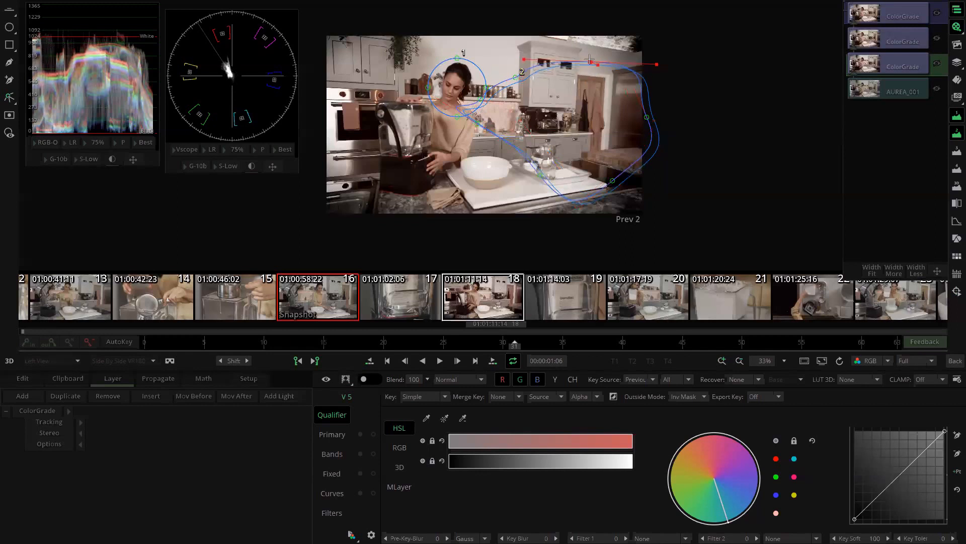
# - Add Vector 6 to the lowest ColorGrade and draw a straight gradient edge diagonally across the kitchen from upper right to lower left
pyautogui.click(541, 178)
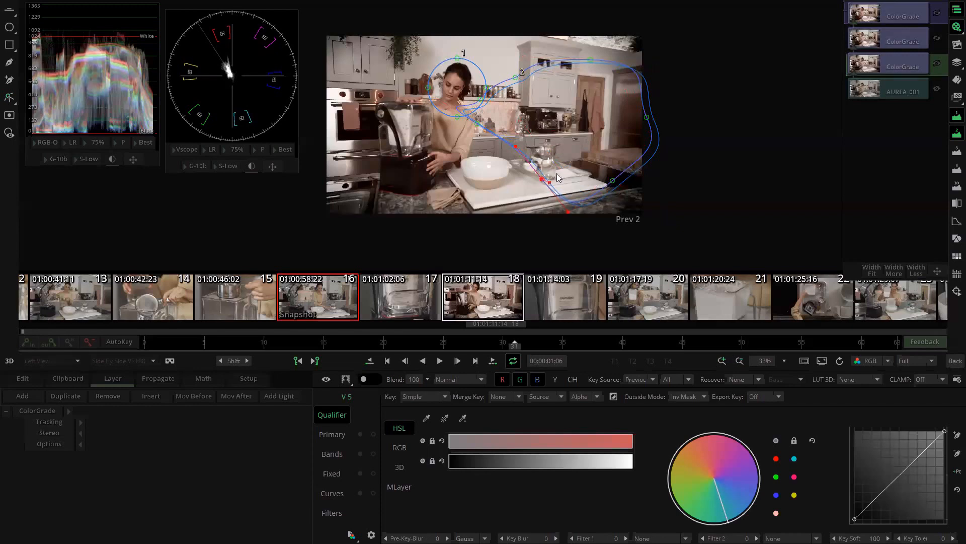
pyautogui.click(48, 398)
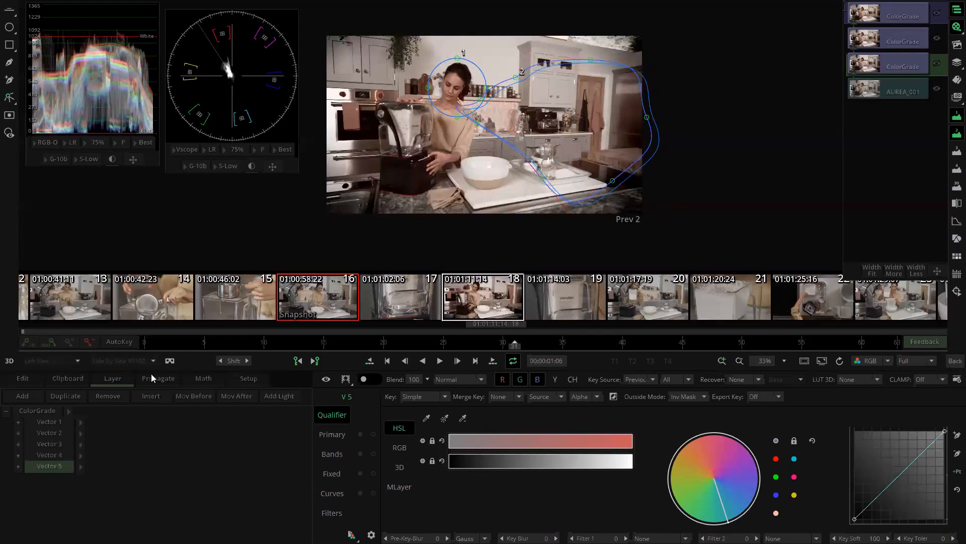
pyautogui.click(25, 396)
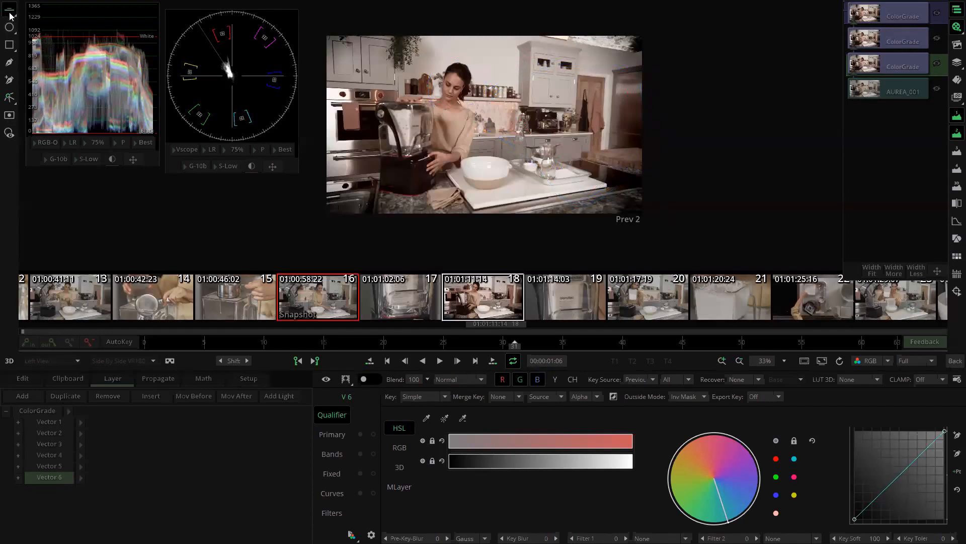
pyautogui.click(617, 31)
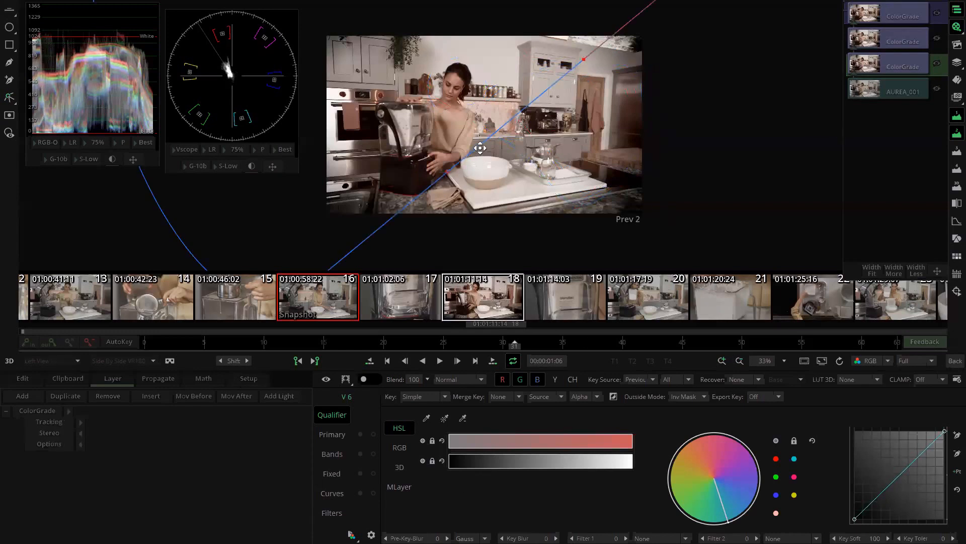
# - Widen the diagonal shape's soft edge well toward the lower right and check it in the matte view
pyautogui.moveTo(477, 122); pyautogui.dragTo(449, 99)
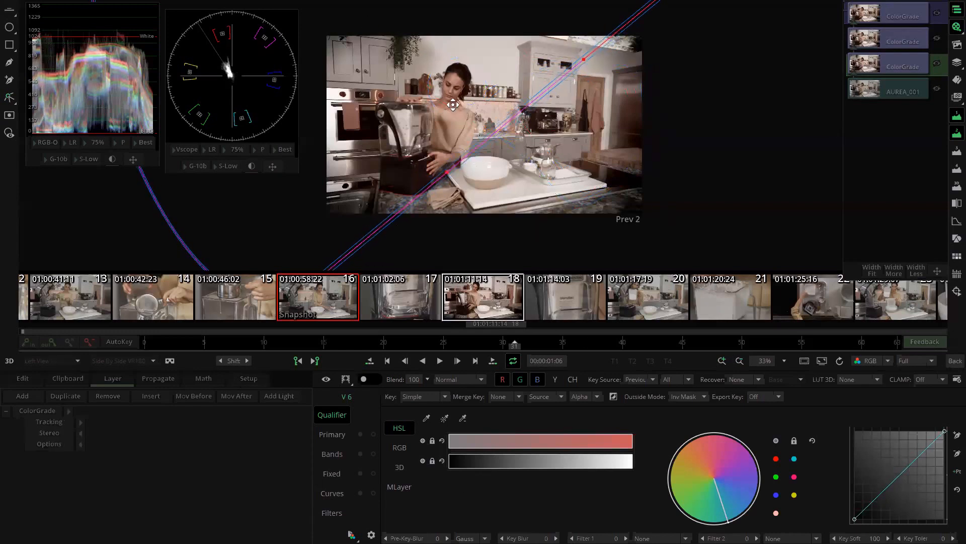
pyautogui.moveTo(468, 138); pyautogui.dragTo(358, 24)
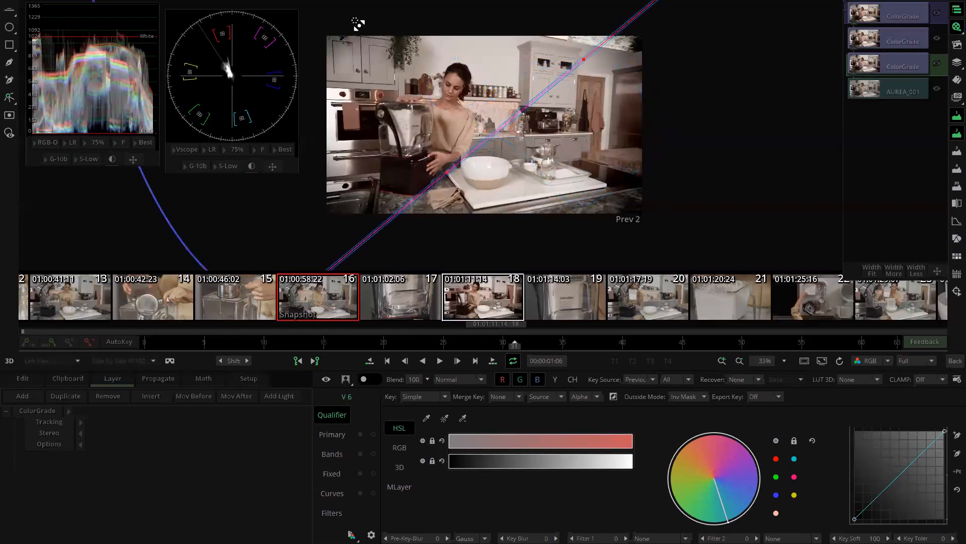
pyautogui.moveTo(415, 128); pyautogui.dragTo(290, 6)
pyautogui.moveTo(346, 120); pyautogui.dragTo(273, 27)
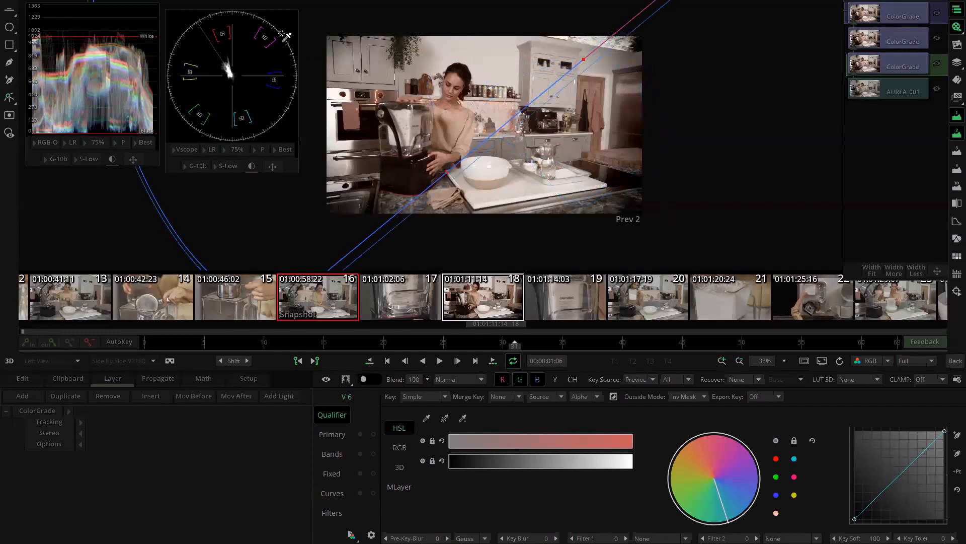
pyautogui.moveTo(301, 144); pyautogui.dragTo(257, 89)
pyautogui.moveTo(393, 237); pyautogui.dragTo(280, 10)
pyautogui.moveTo(419, 180); pyautogui.dragTo(321, 15)
pyautogui.moveTo(425, 151); pyautogui.dragTo(337, 26)
pyautogui.click(346, 380)
pyautogui.click(346, 380)
# - Darken Vector 6 in its Primary correction by lowering Lift Offset to about -7.35 and Gain Offset to about -7.44
pyautogui.click(340, 442)
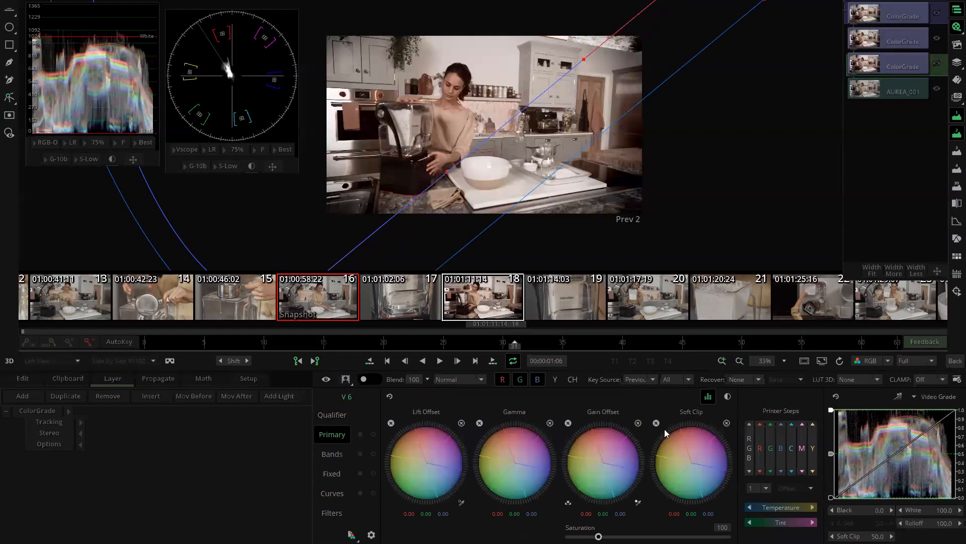
pyautogui.moveTo(606, 453); pyautogui.dragTo(557, 451)
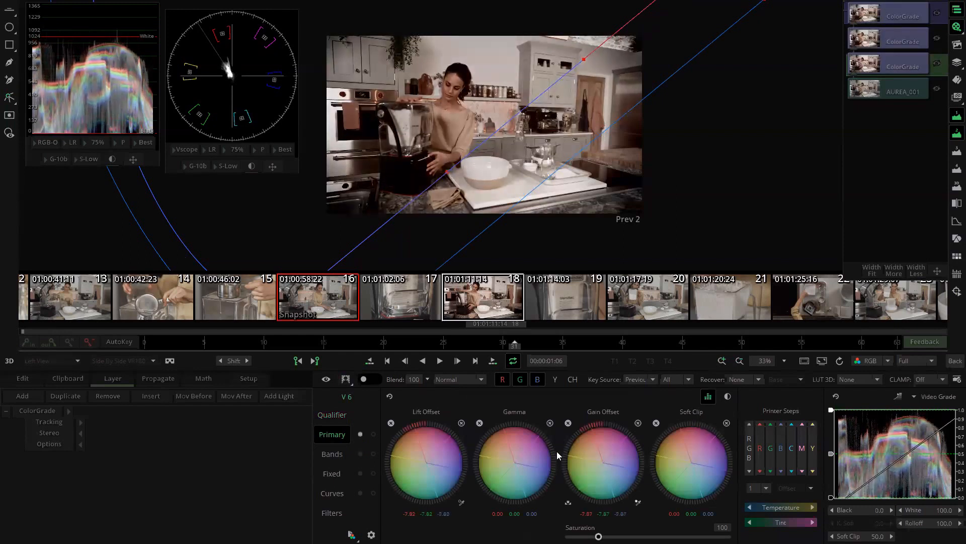
pyautogui.click(375, 381)
pyautogui.moveTo(593, 462); pyautogui.dragTo(620, 453)
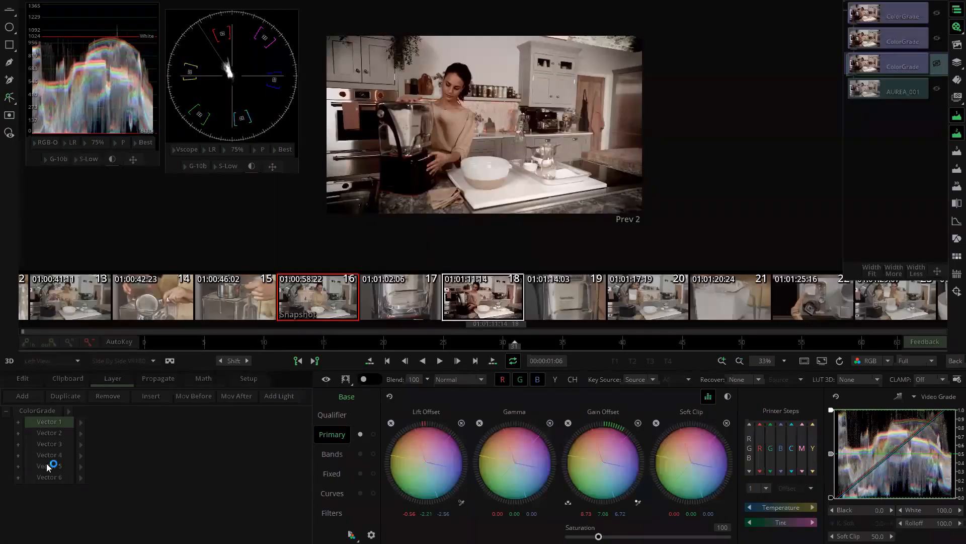
# - Go through Vectors 3 to 6 of the lowest ColorGrade to review each one's shapes and corrections
pyautogui.click(47, 465)
pyautogui.click(50, 455)
pyautogui.click(55, 445)
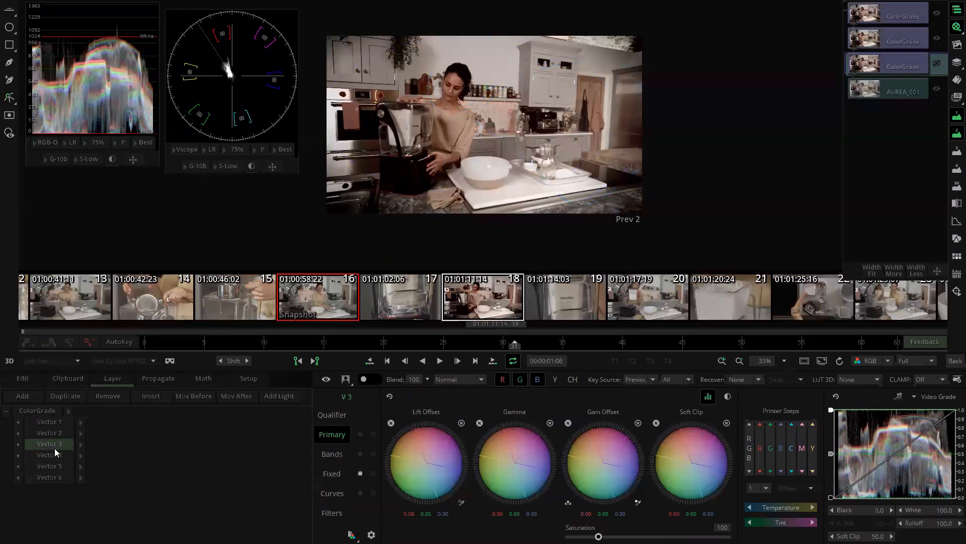
pyautogui.click(54, 454)
pyautogui.click(59, 466)
pyautogui.click(60, 476)
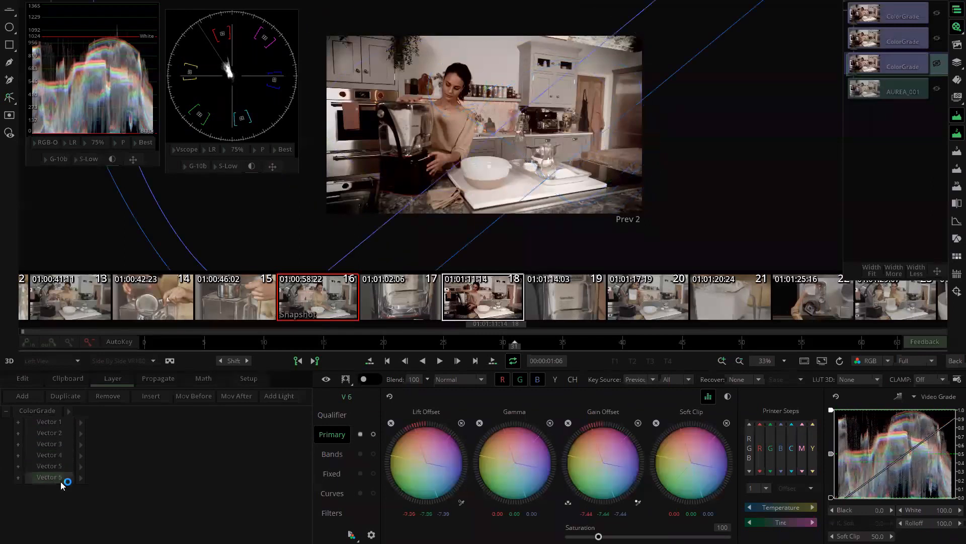
pyautogui.click(59, 467)
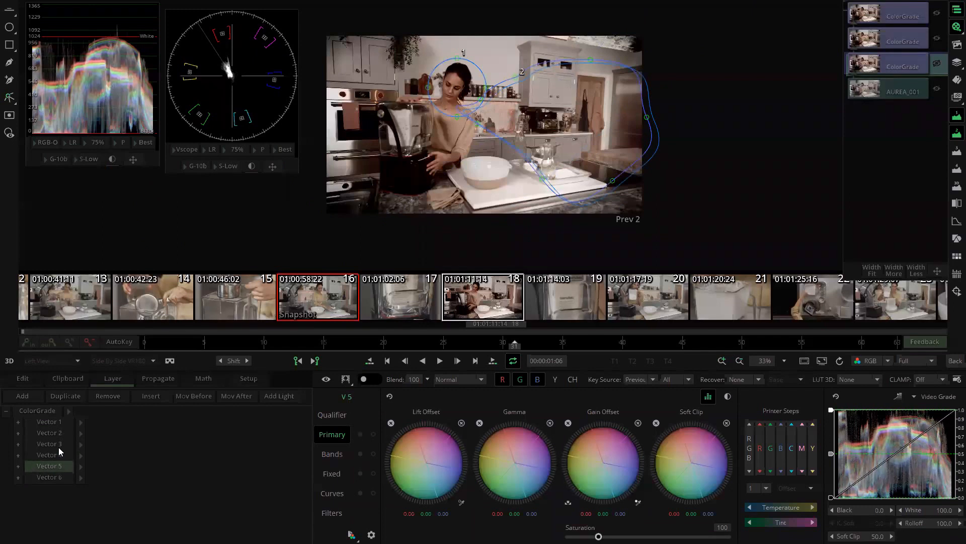
# - Select the large ellipse in Vector 4 and show its tracking parameters together with the tracker controls
pyautogui.click(57, 455)
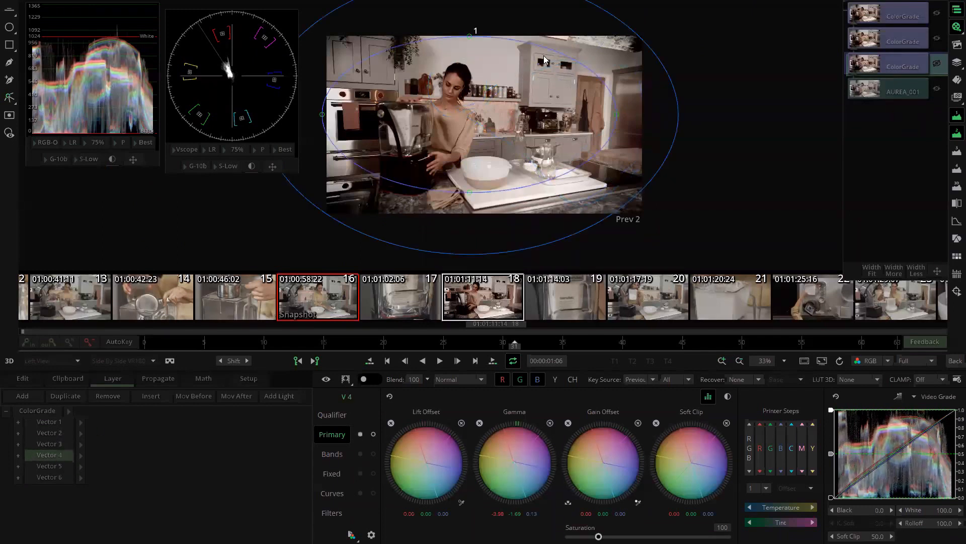
pyautogui.scroll(-3, 509, 87)
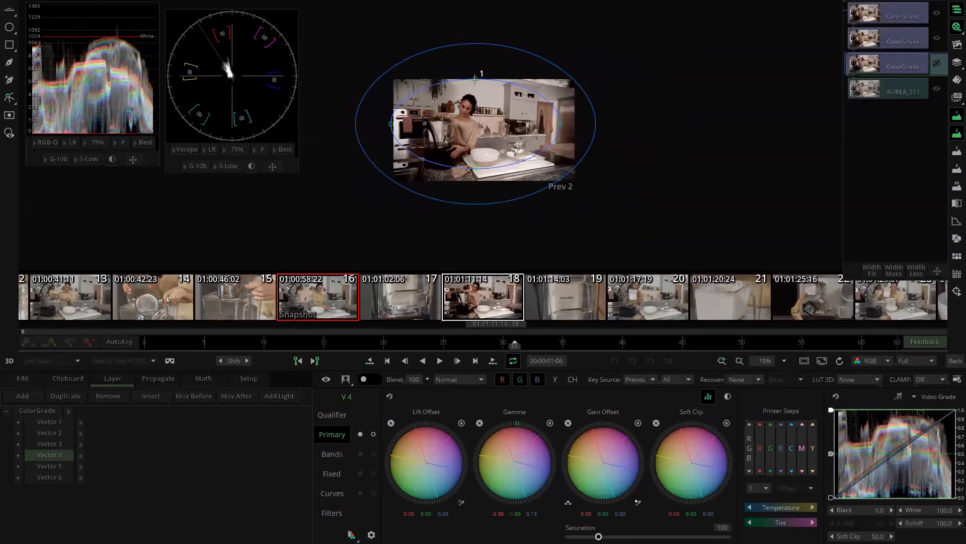
pyautogui.click(475, 79)
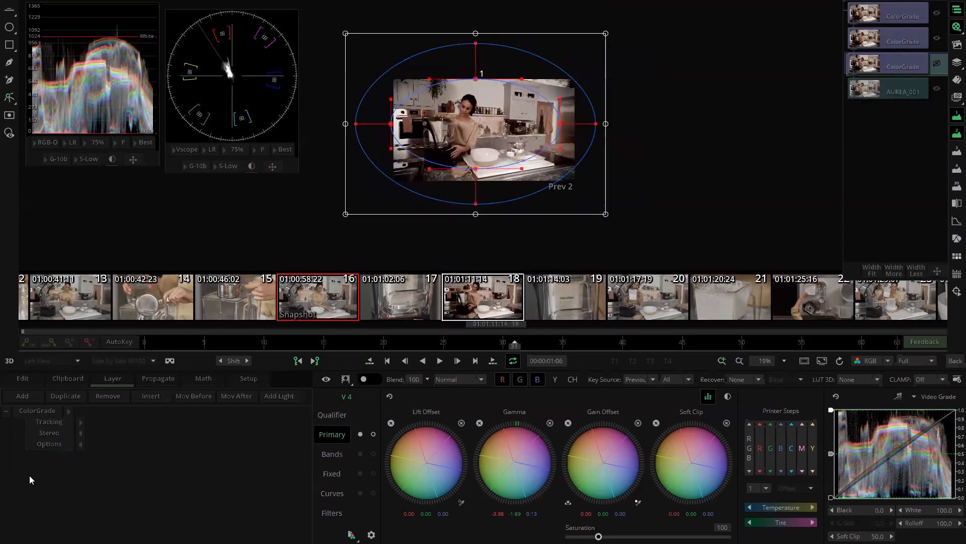
pyautogui.click(81, 422)
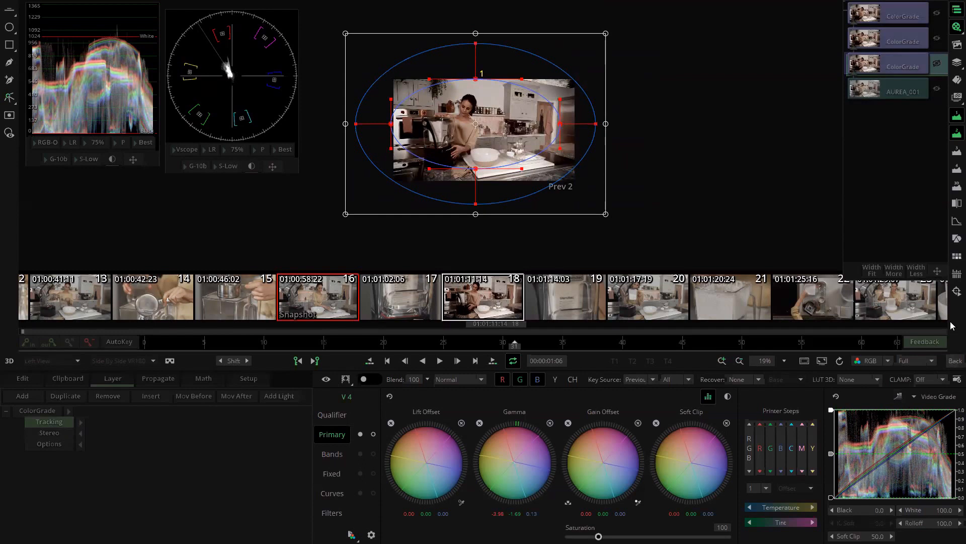
pyautogui.click(956, 292)
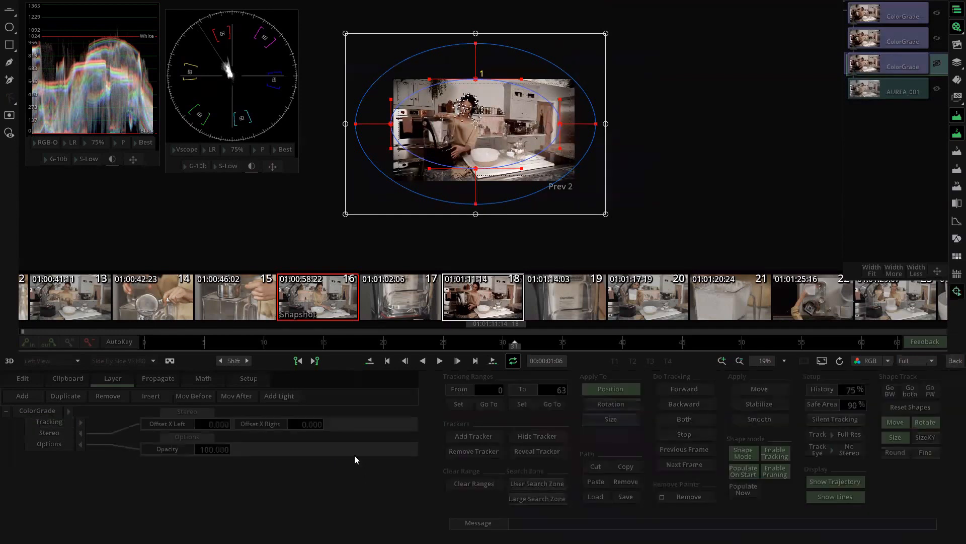
pyautogui.click(81, 423)
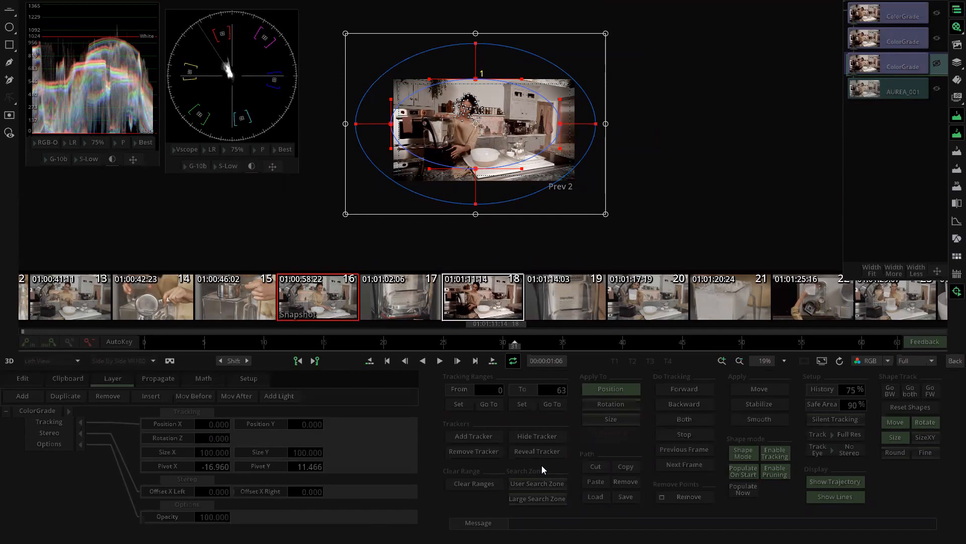
# - Return to the timeline and delete the two upper ColorGrades stacked over shot 18
pyautogui.click(955, 362)
pyautogui.click(589, 125)
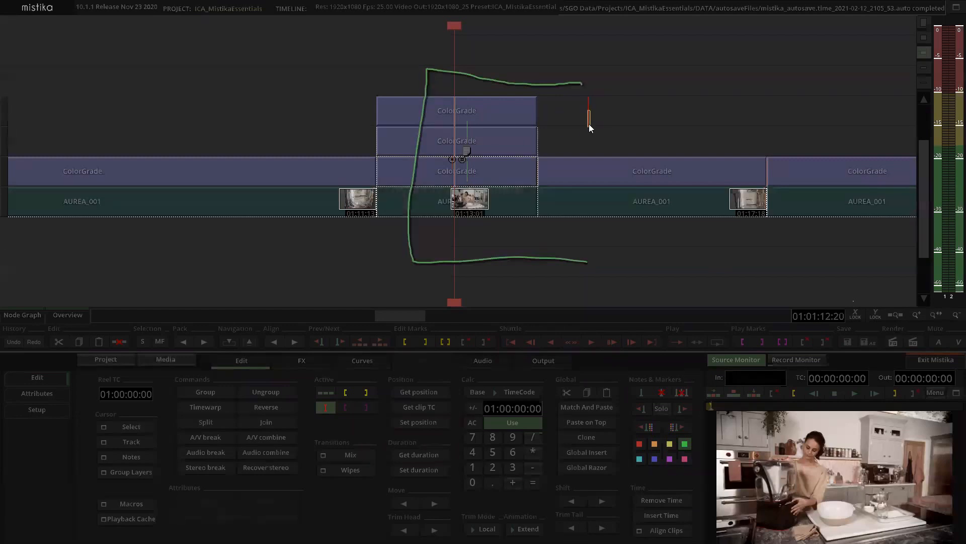
pyautogui.scroll(-8, 589, 125)
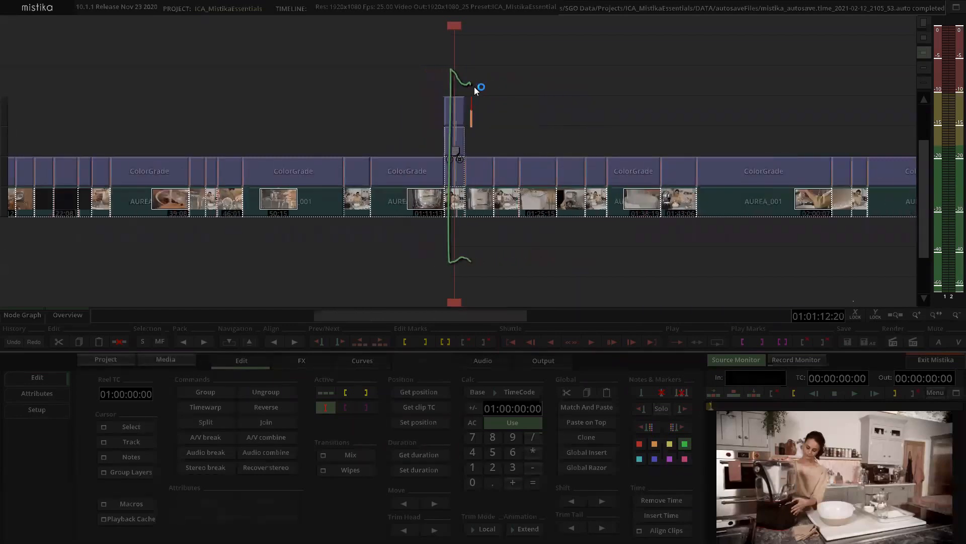
pyautogui.scroll(3, 474, 87)
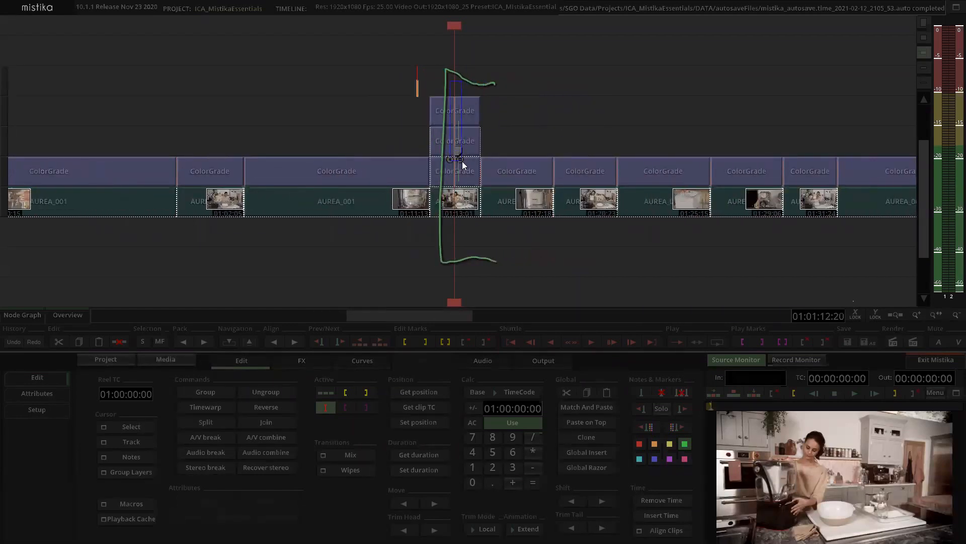
pyautogui.moveTo(462, 161); pyautogui.dragTo(462, 162)
pyautogui.click(475, 81)
pyautogui.moveTo(429, 71); pyautogui.dragTo(482, 139)
pyautogui.press('Delete')
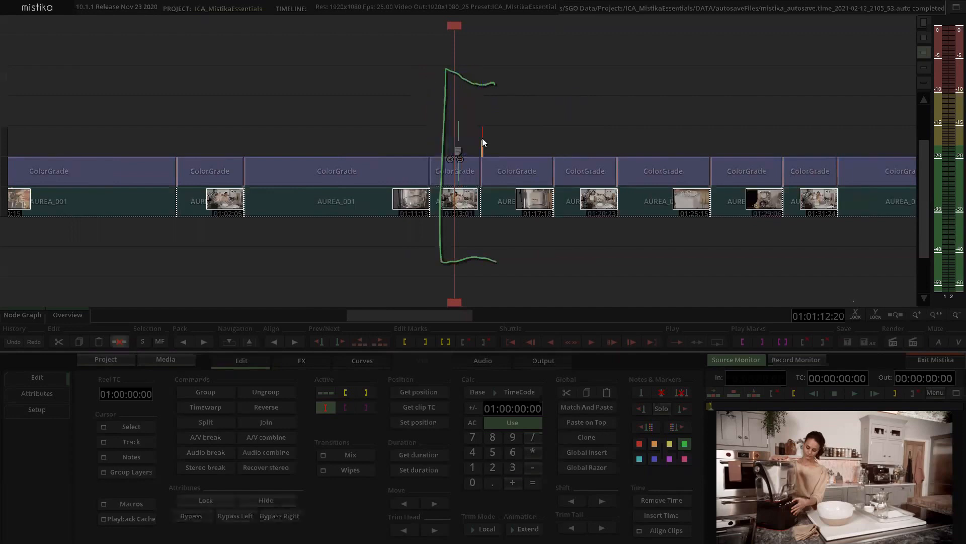
# - Delete all the notes drawn on the timeline
pyautogui.scroll(-6, 498, 100)
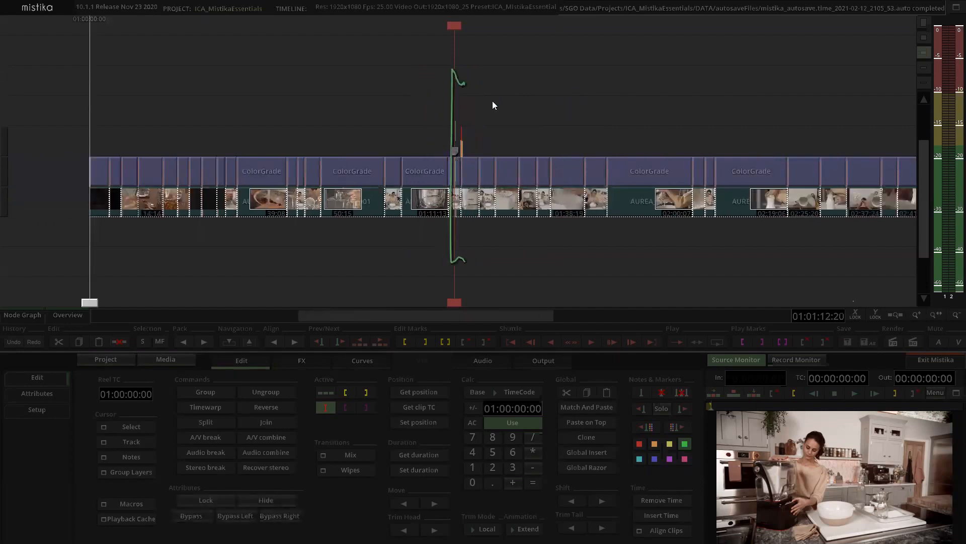
pyautogui.scroll(5, 493, 102)
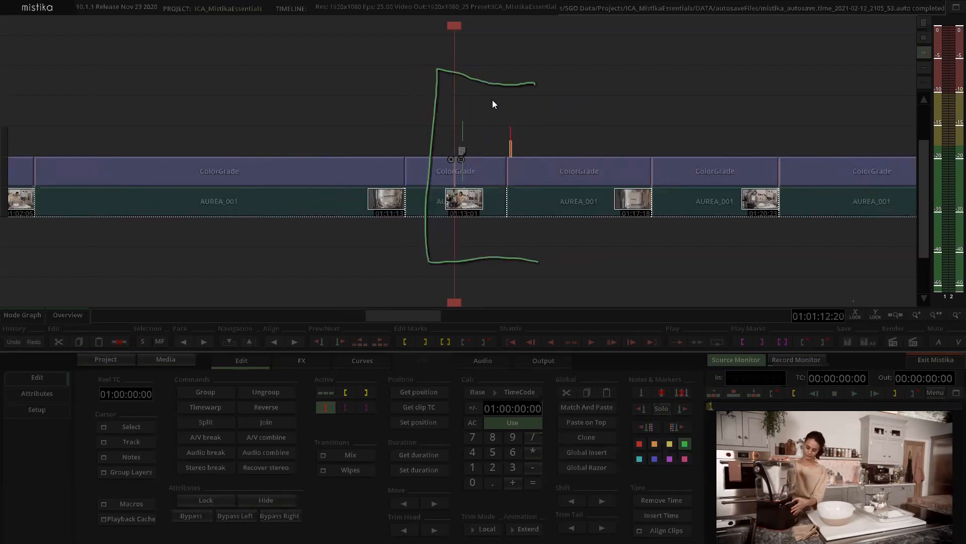
pyautogui.rightClick(130, 455)
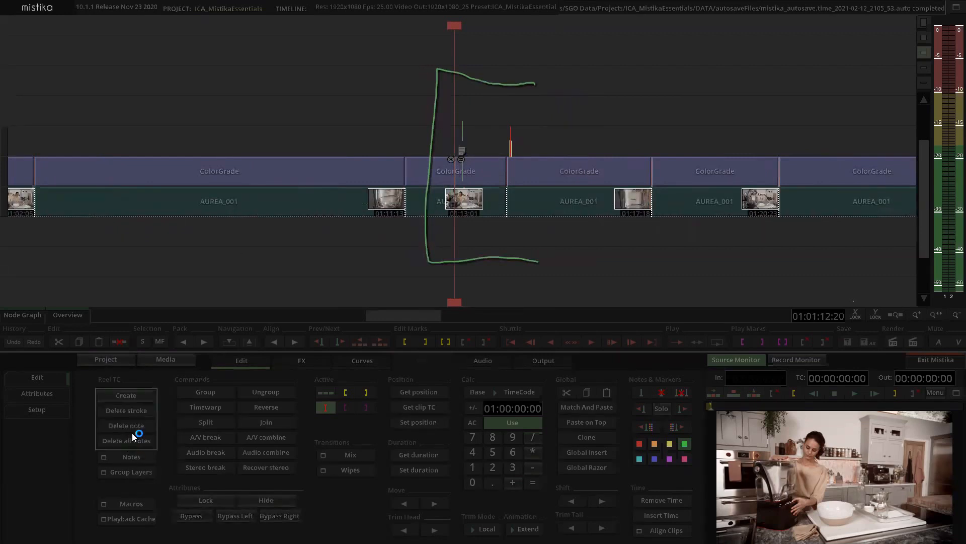
pyautogui.click(140, 438)
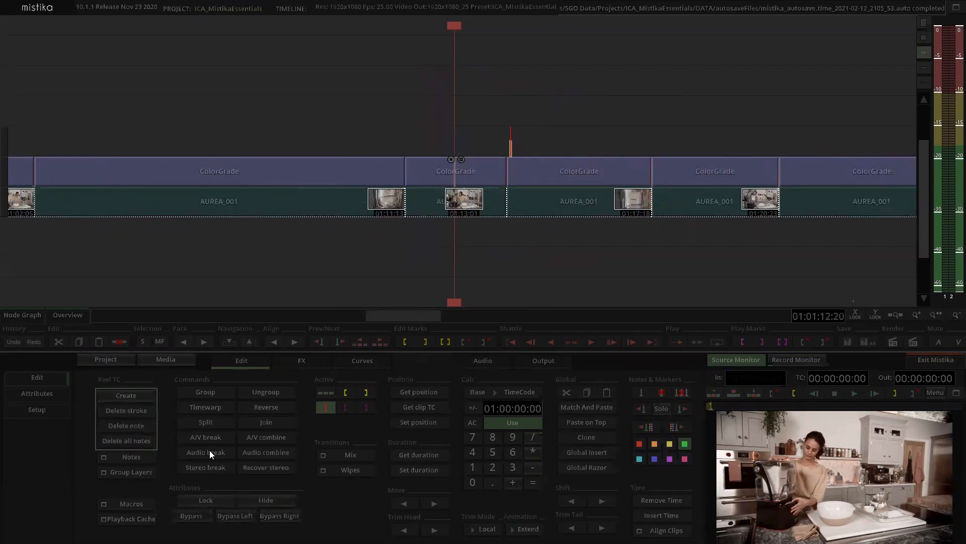
# - Select the five consecutive shots 17 to 21 with their ColorGrades and set in and out marks around them
pyautogui.scroll(-2, 528, 100)
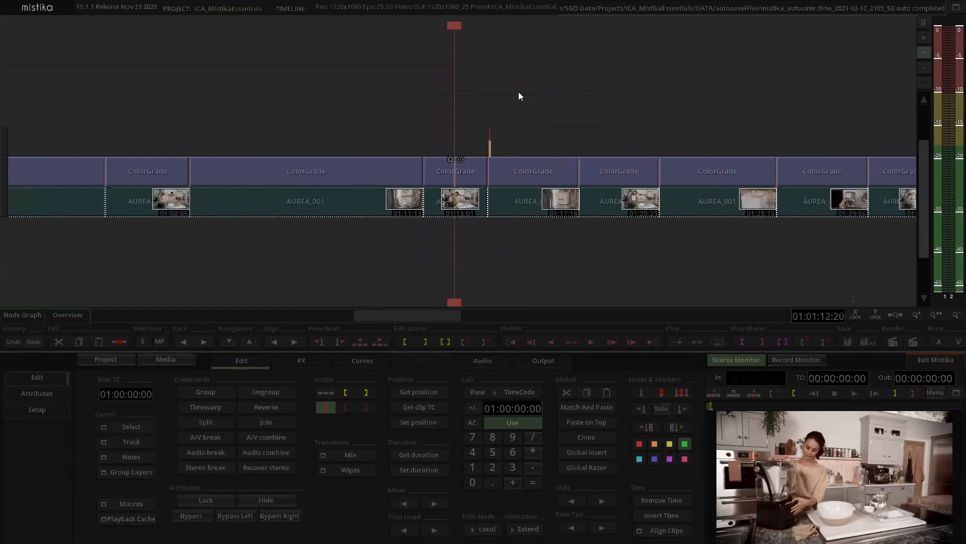
pyautogui.scroll(-2, 505, 101)
pyautogui.moveTo(377, 114)
pyautogui.mouseDown()
pyautogui.moveTo(637, 302)
pyautogui.moveTo(597, 110)
pyautogui.moveTo(584, 221)
pyautogui.mouseUp()
pyautogui.click(421, 121)
pyautogui.moveTo(354, 141)
pyautogui.mouseDown()
pyautogui.moveTo(562, 308)
pyautogui.moveTo(550, 271)
pyautogui.mouseUp()
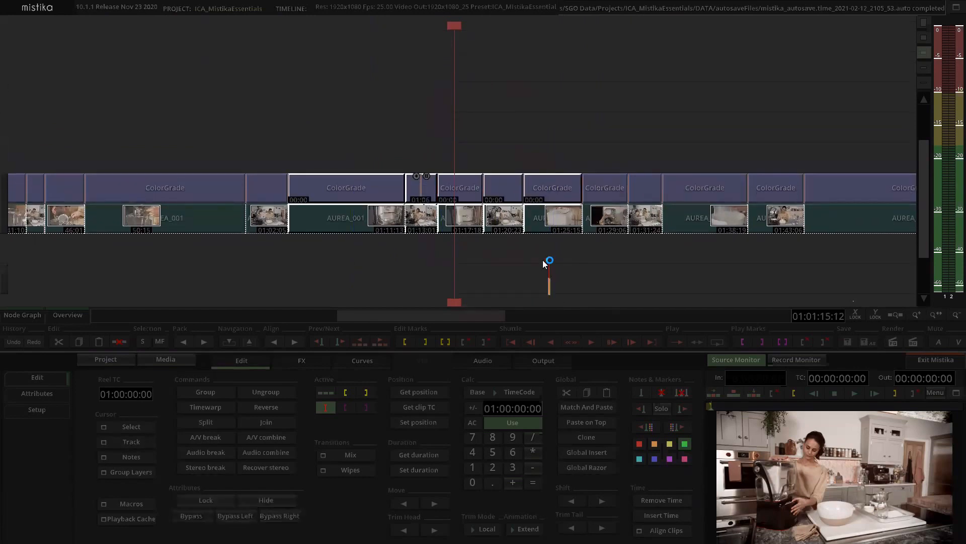
pyautogui.click(416, 128)
pyautogui.moveTo(356, 119); pyautogui.dragTo(571, 253)
pyautogui.click(477, 169)
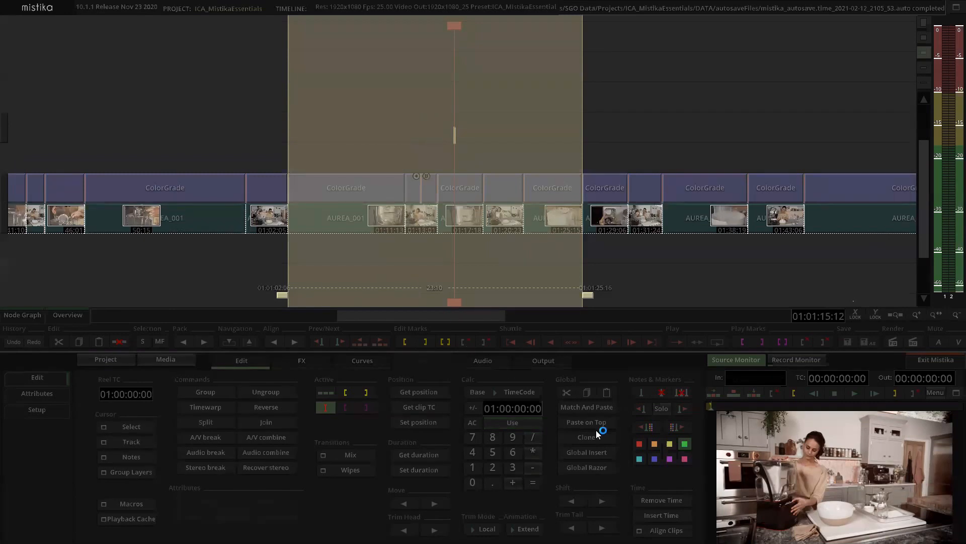
# - Enable video in the render output and set it to a Quicktime movie with MOV ProRes LT encoding
pyautogui.click(557, 361)
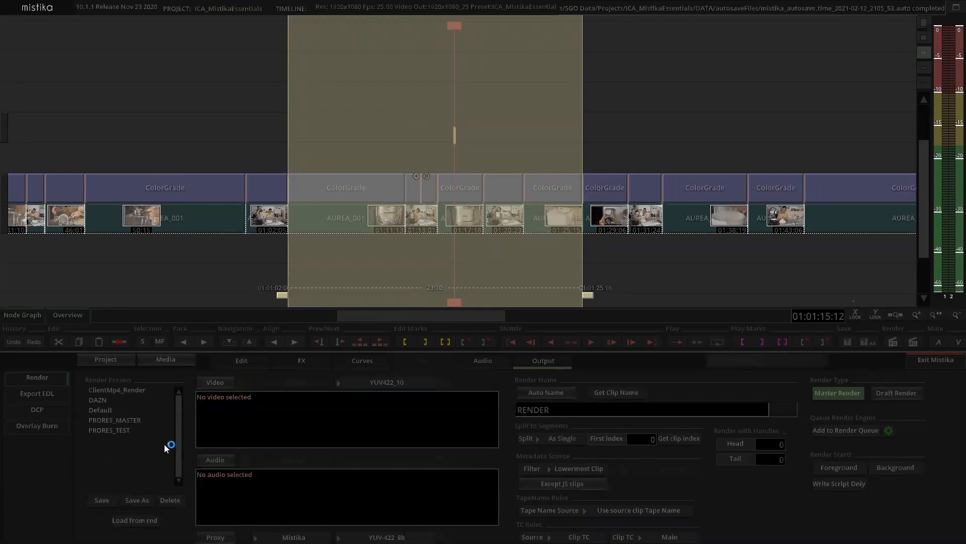
pyautogui.click(217, 383)
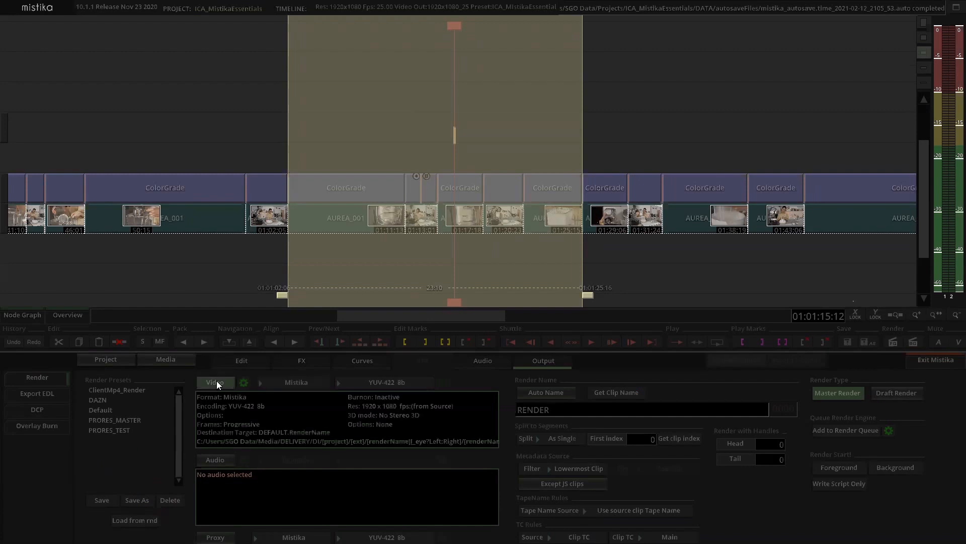
pyautogui.click(301, 382)
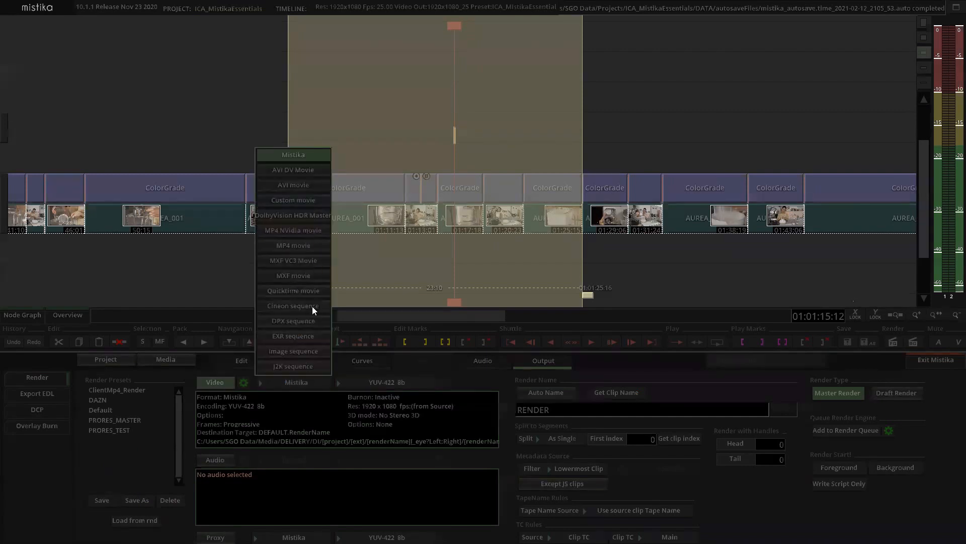
pyautogui.click(295, 290)
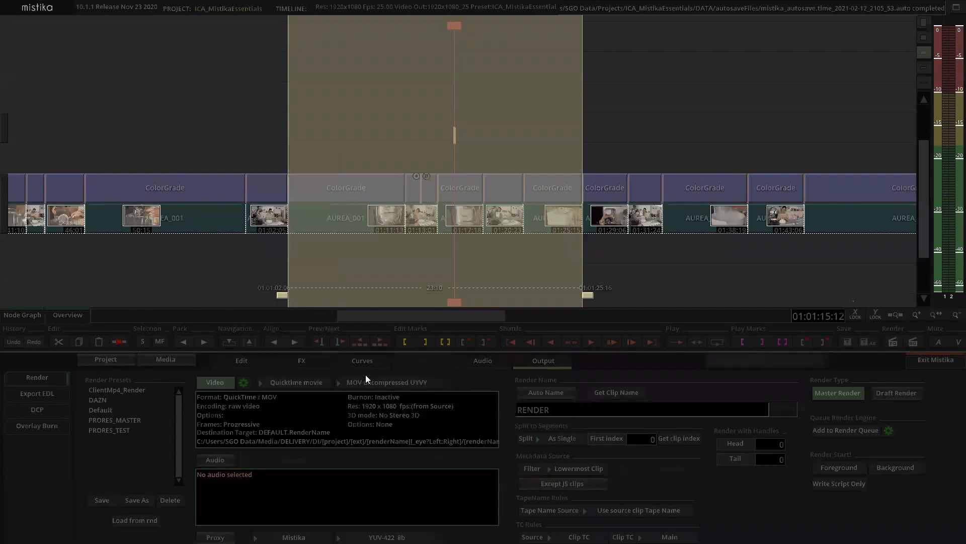
pyautogui.click(374, 382)
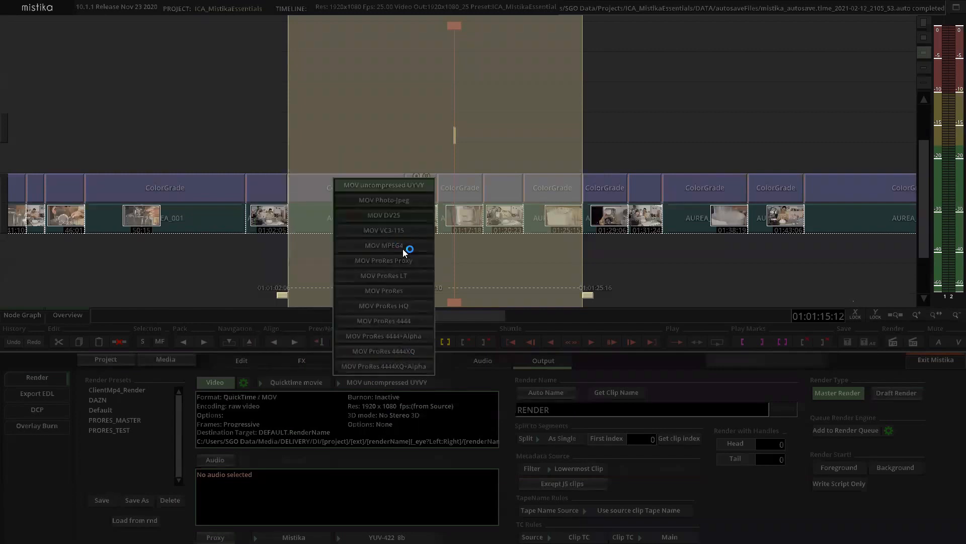
pyautogui.click(399, 277)
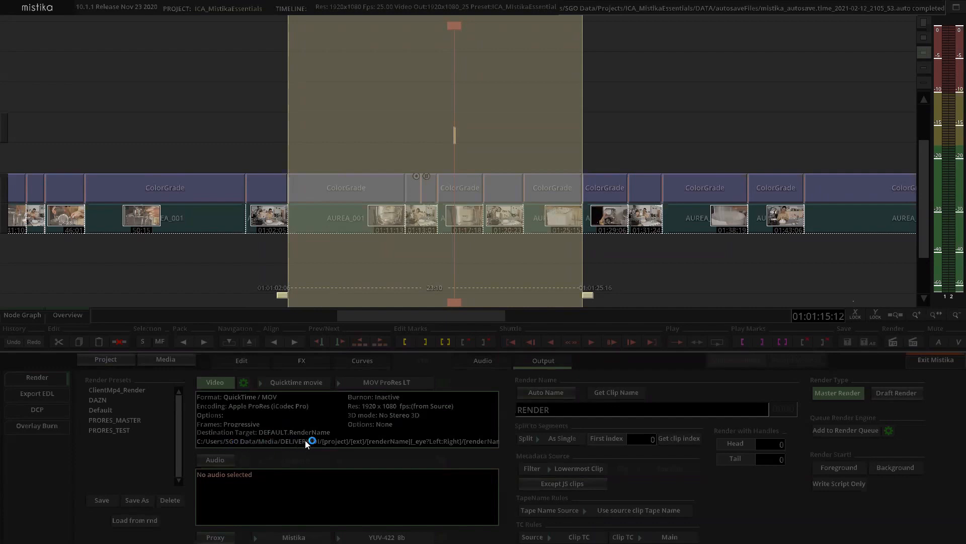
# - In the video setup, set the path target to User defined and browse to the MISTIKA folder on the CACHE (T:) drive
pyautogui.click(244, 383)
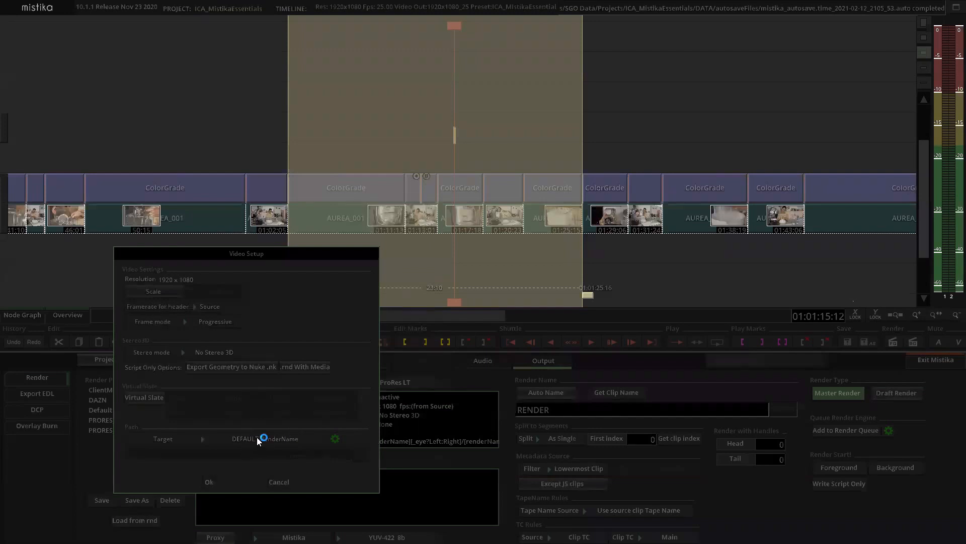
pyautogui.click(265, 439)
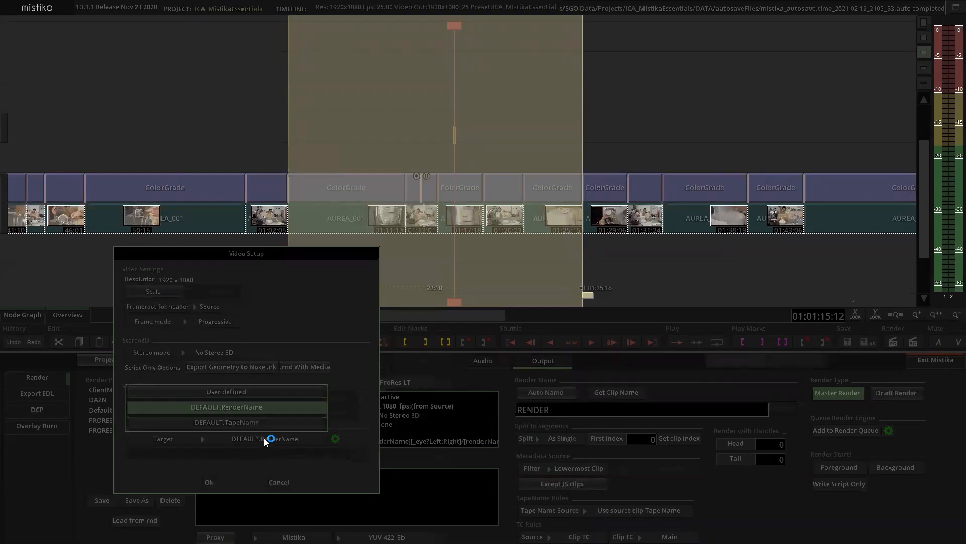
pyautogui.click(237, 392)
pyautogui.click(361, 454)
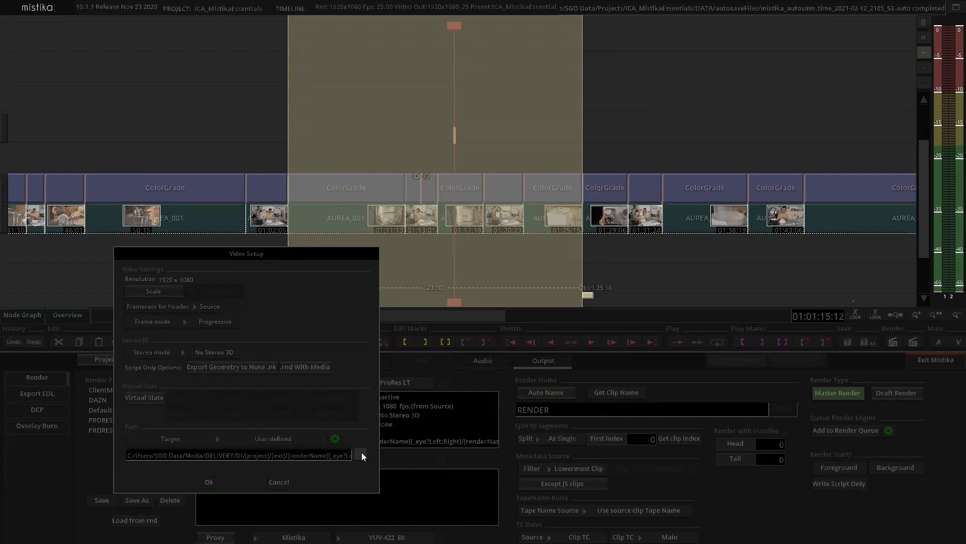
pyautogui.scroll(-2, 162, 473)
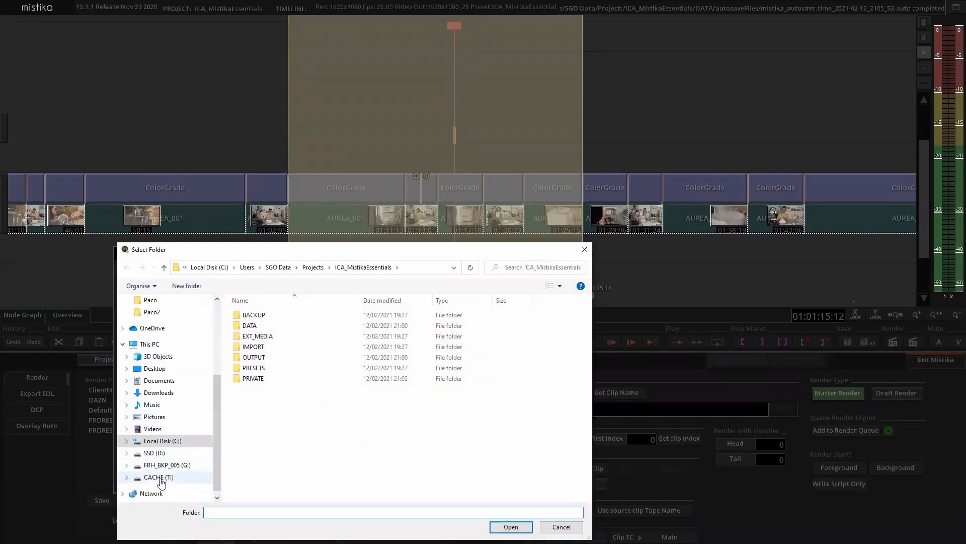
pyautogui.click(161, 477)
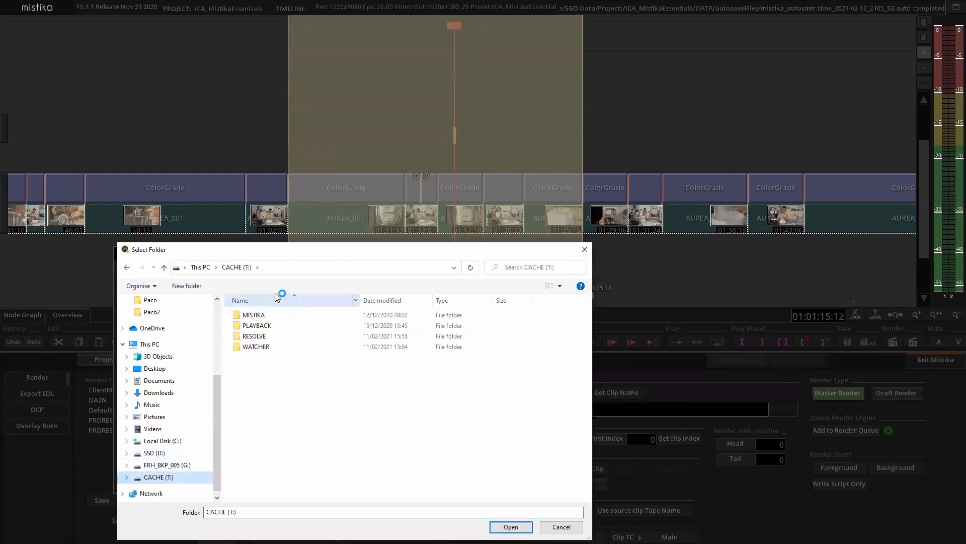
pyautogui.doubleClick(253, 314)
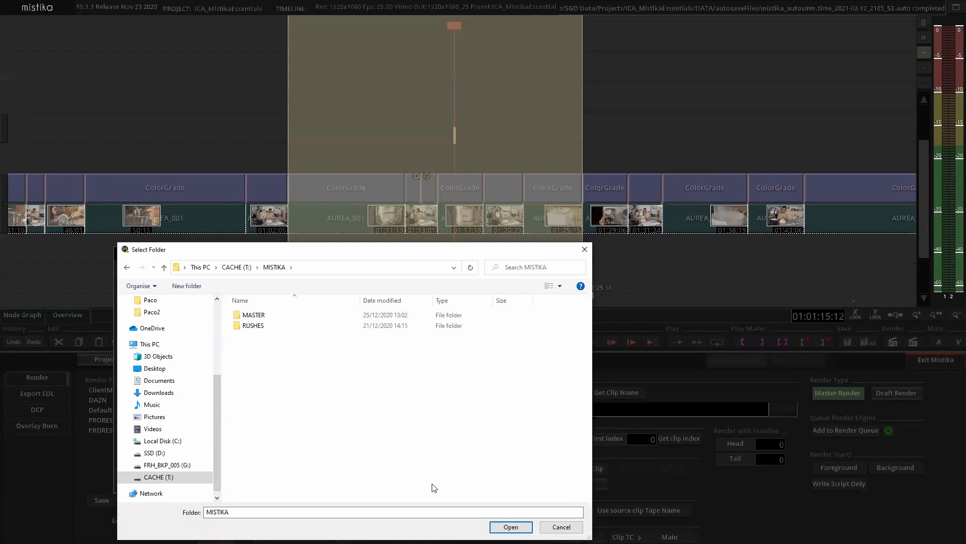
# - Create a folder named ICA inside MISTIKA, choose it as the render destination and accept the video setup
pyautogui.click(509, 527)
pyautogui.click(190, 287)
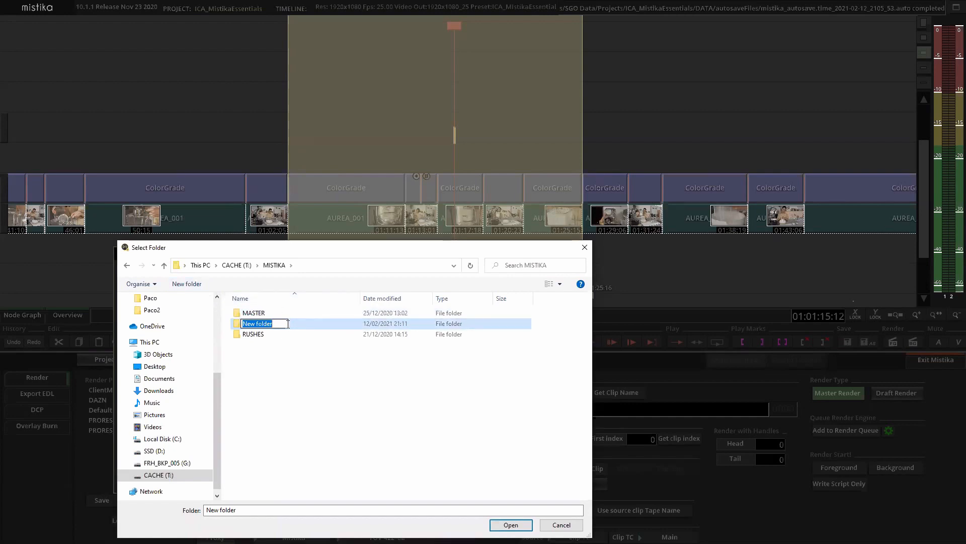
pyautogui.write('ICA')
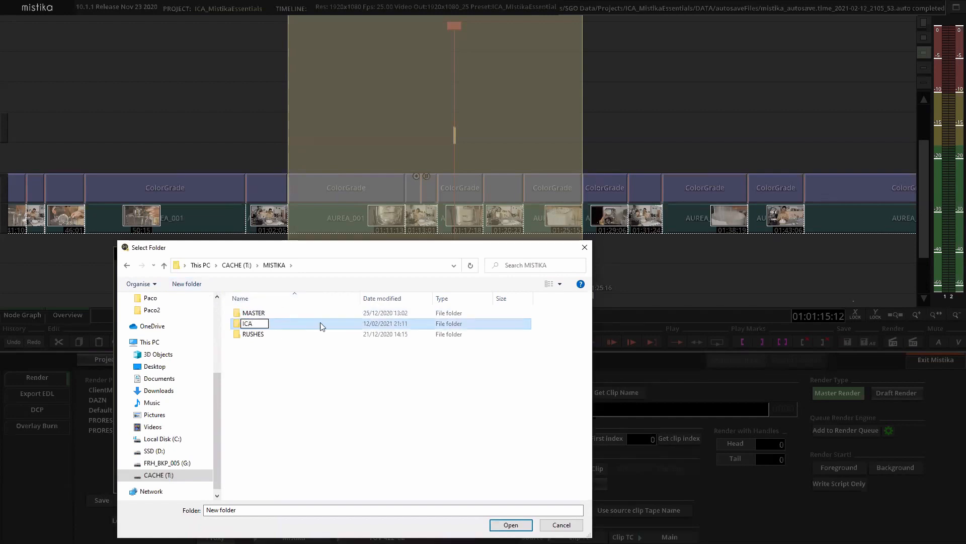
pyautogui.press('Return')
pyautogui.click(510, 524)
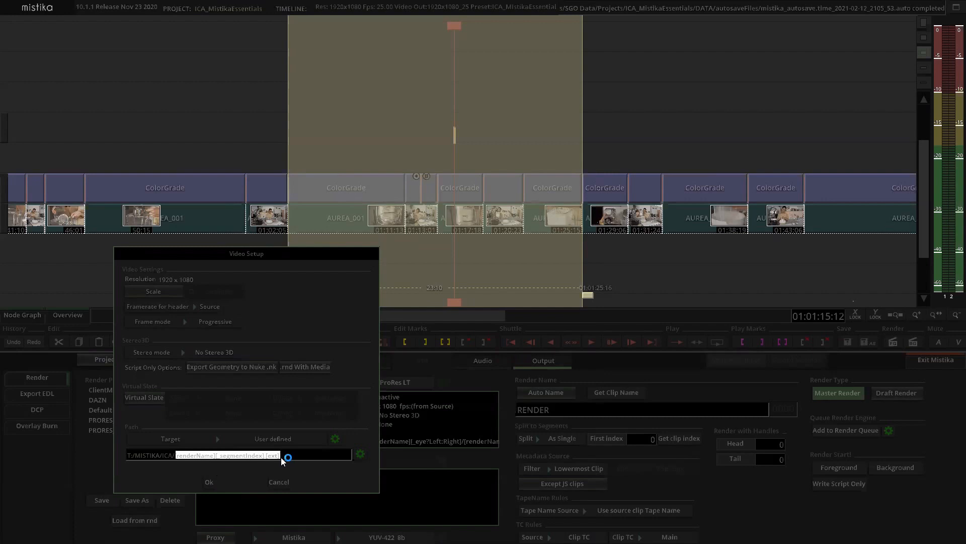
pyautogui.click(183, 458)
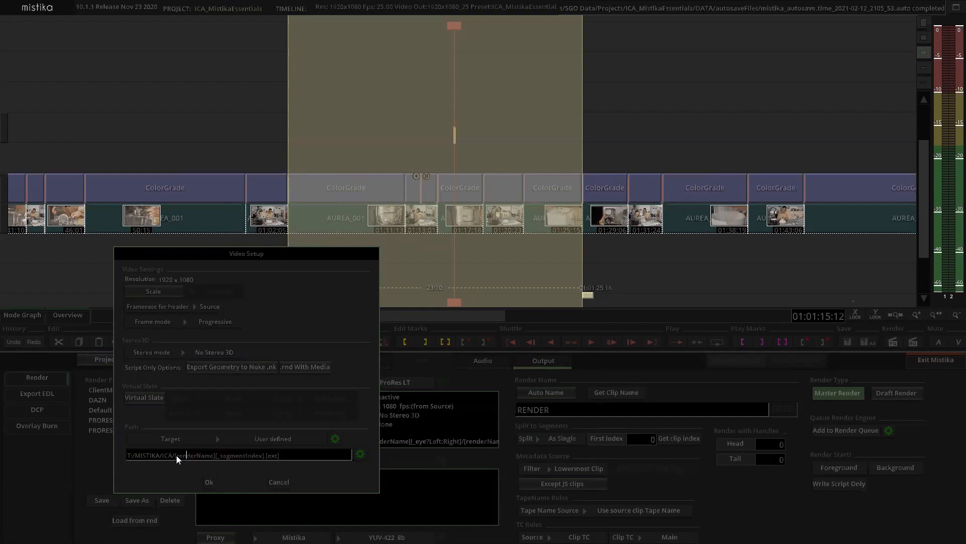
pyautogui.click(211, 482)
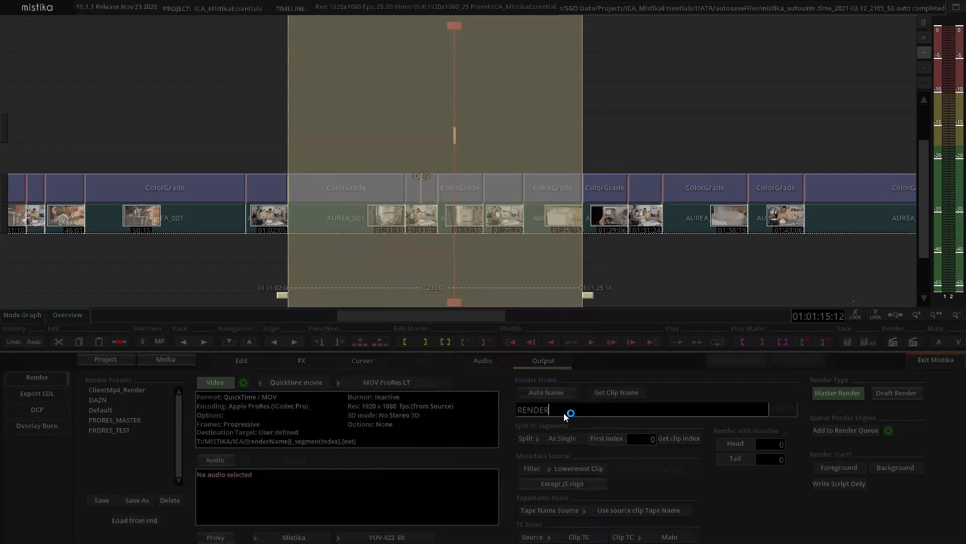
# - Set the render name to ICA_Day_01 and render the marked range in the foreground
pyautogui.press('BackSpace')
pyautogui.press('BackSpace')
pyautogui.press('BackSpace')
pyautogui.press('BackSpace')
pyautogui.press('BackSpace')
pyautogui.press('BackSpace')
pyautogui.write('ICA_')
pyautogui.click(846, 467)
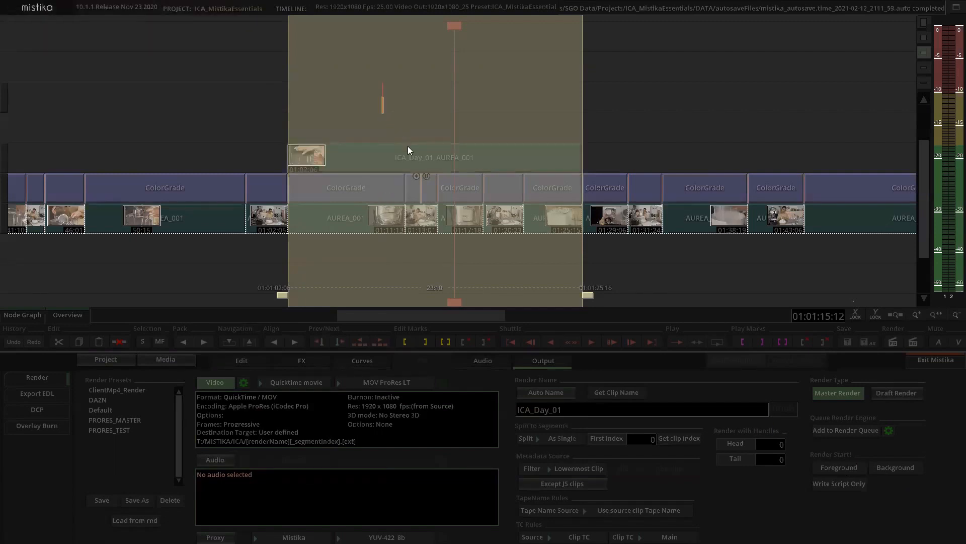
# - Move the rendered clip two tracks higher above the ColorGrades and look through its frames
pyautogui.moveTo(408, 146); pyautogui.dragTo(404, 89)
pyautogui.click(440, 94)
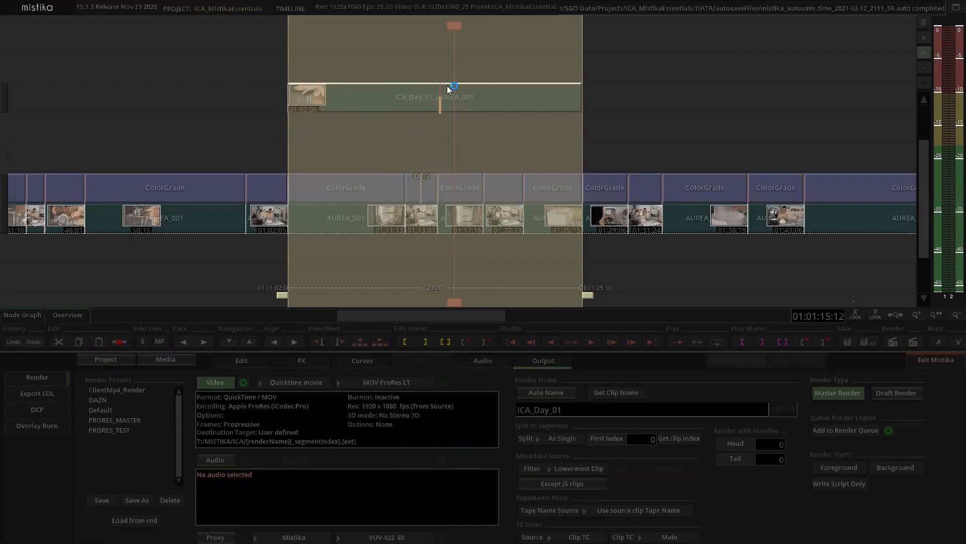
pyautogui.scroll(-3, 444, 67)
pyautogui.scroll(3, 460, 62)
pyautogui.click(429, 80)
pyautogui.click(431, 99)
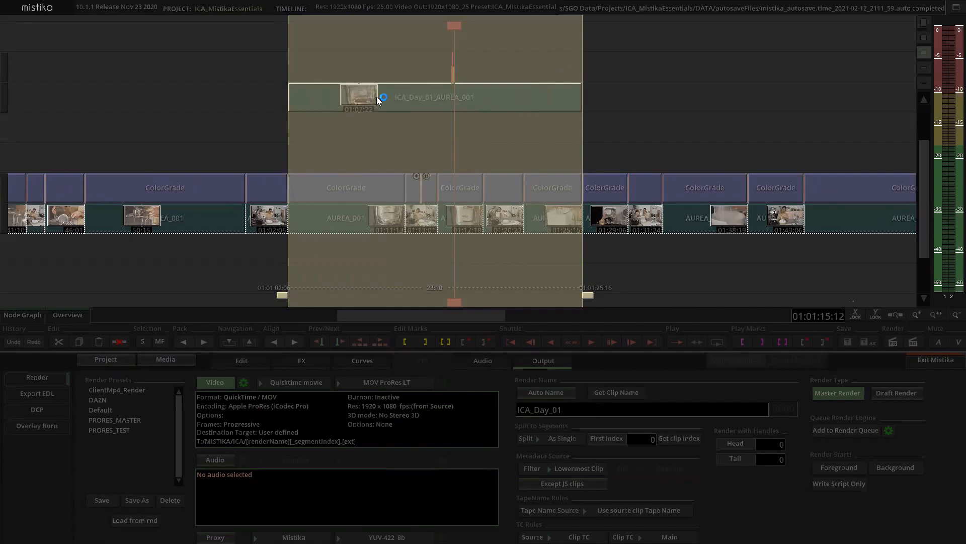
pyautogui.click(444, 59)
pyautogui.click(454, 107)
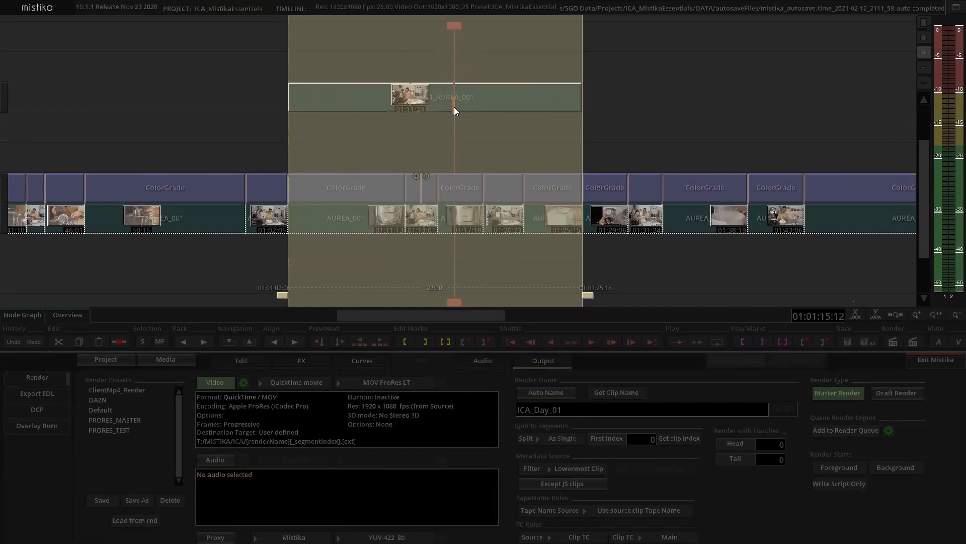
# - Show the rendered clip's attributes and highlight its image file path
pyautogui.click(249, 361)
pyautogui.click(23, 393)
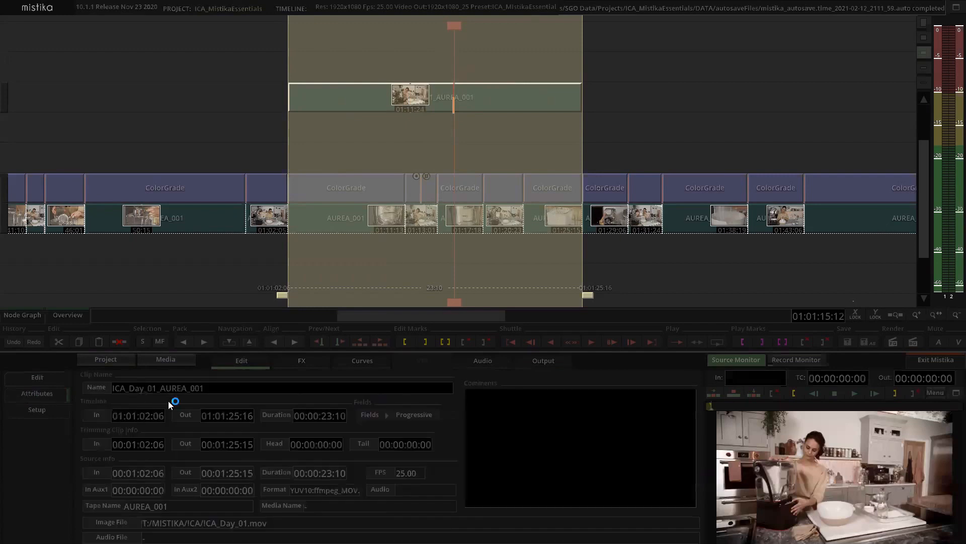
pyautogui.moveTo(153, 520)
pyautogui.mouseDown()
pyautogui.moveTo(286, 523)
pyautogui.moveTo(141, 525)
pyautogui.mouseUp()
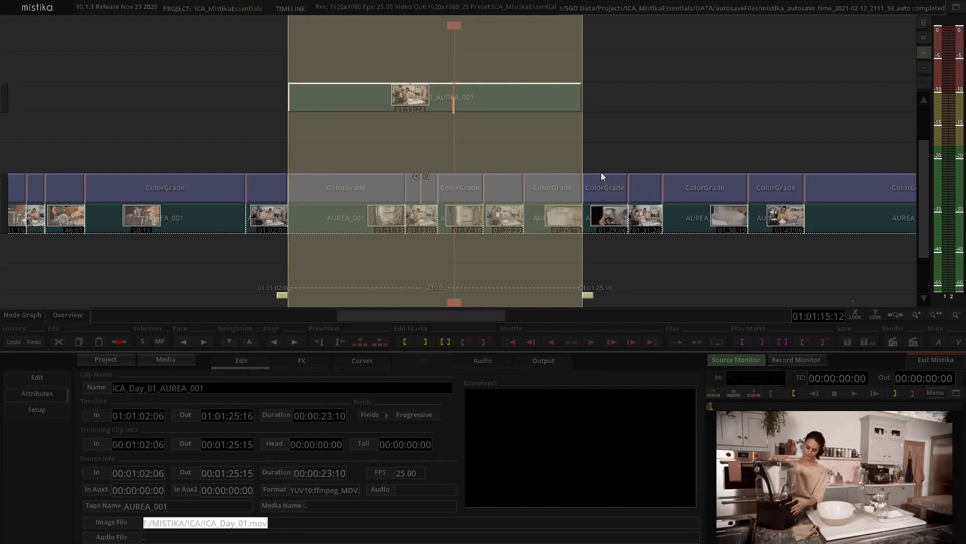
pyautogui.click(613, 132)
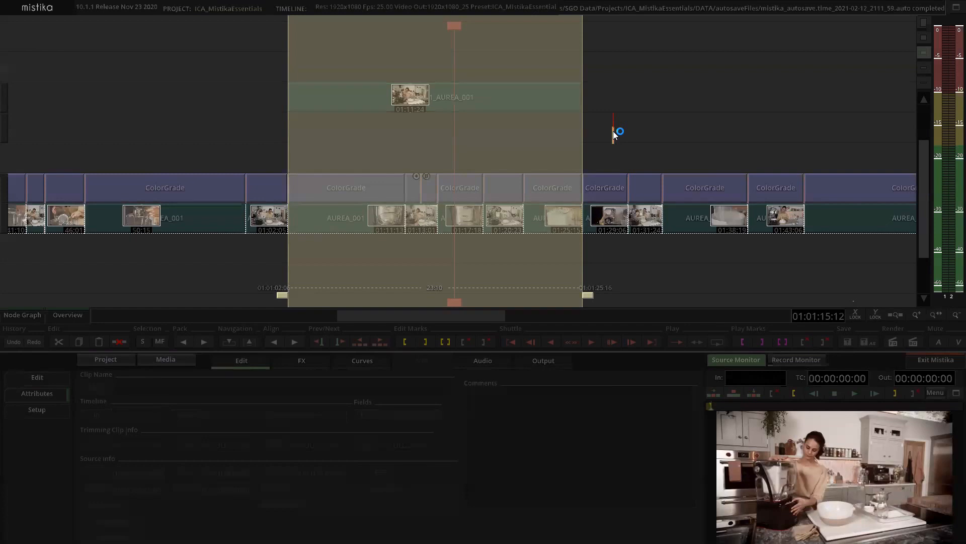
pyautogui.click(427, 76)
pyautogui.scroll(-8, 456, 107)
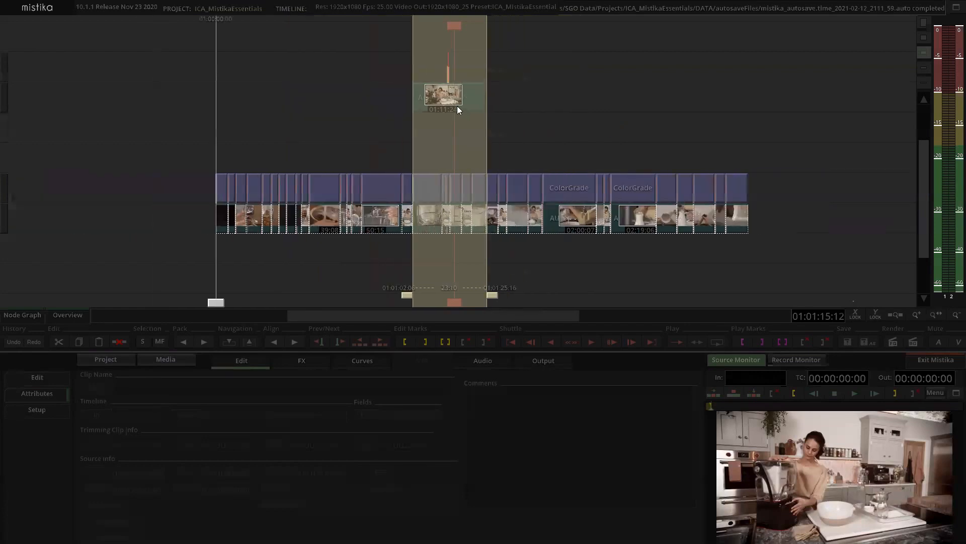
pyautogui.scroll(4, 496, 90)
pyautogui.click(475, 97)
pyautogui.click(481, 39)
pyautogui.click(484, 68)
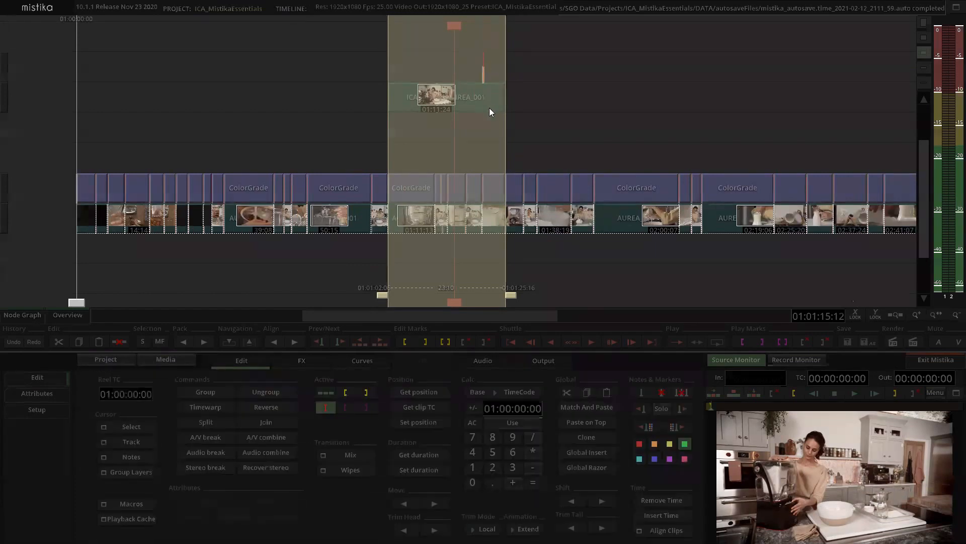
# - Open the Media Manager and browse from the project's DATA folder to the ICA_Day_01 folder inside RENDER
pyautogui.click(170, 359)
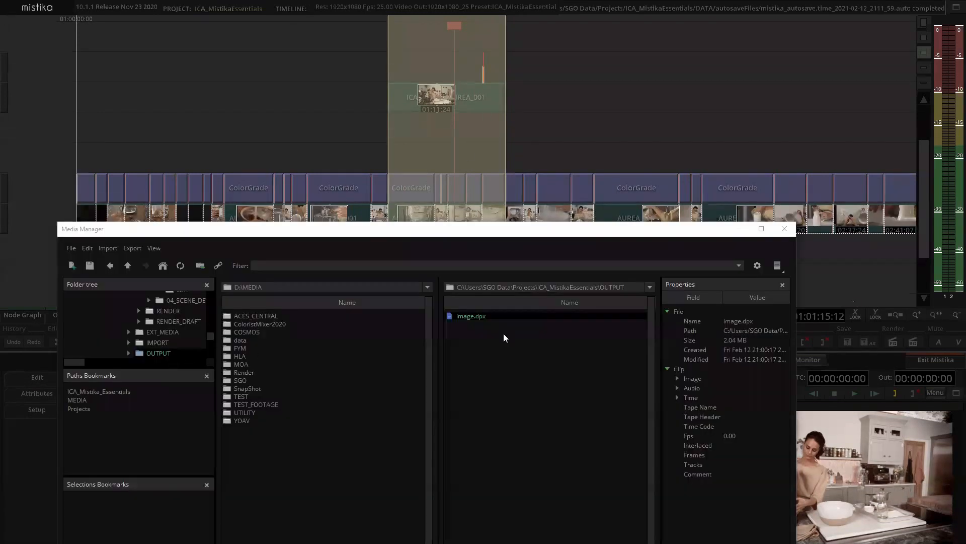
pyautogui.click(643, 425)
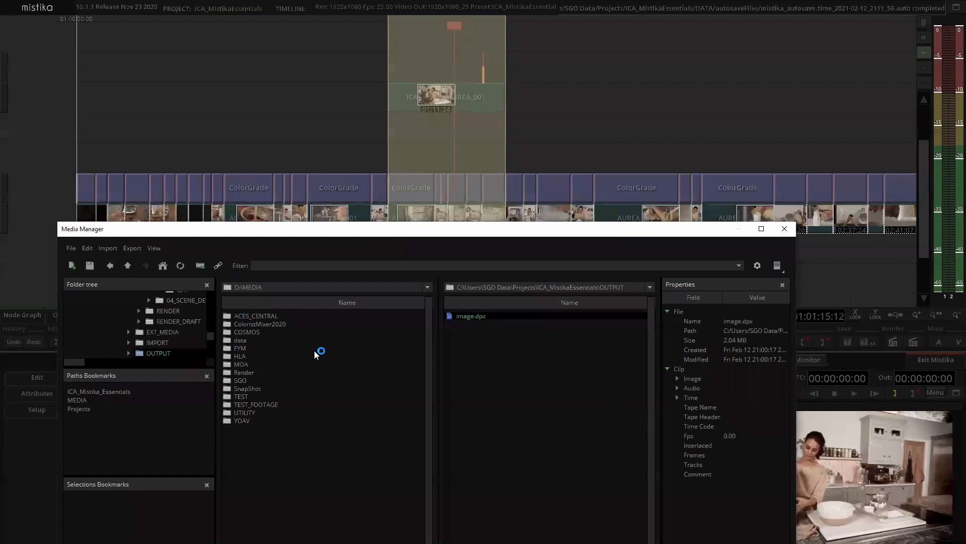
pyautogui.click(160, 267)
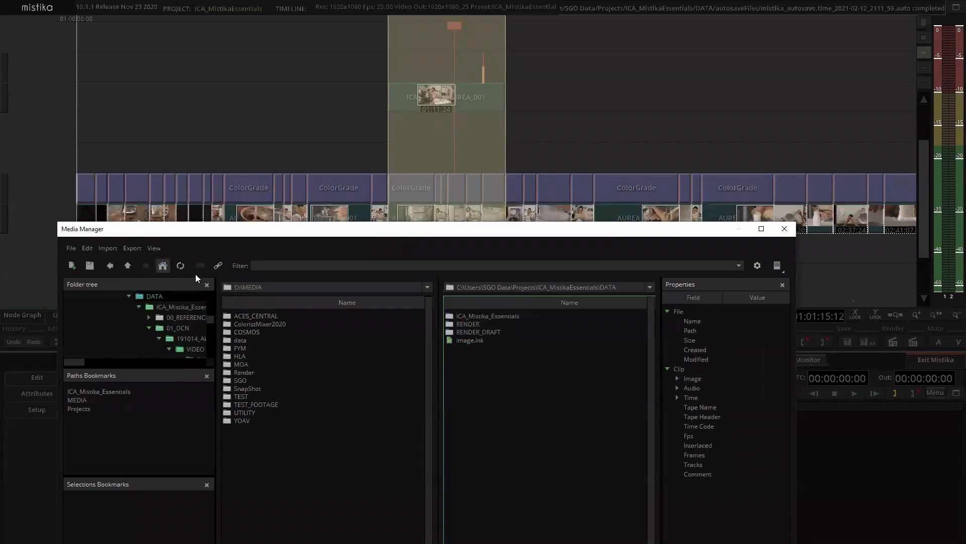
pyautogui.doubleClick(461, 322)
pyautogui.doubleClick(469, 316)
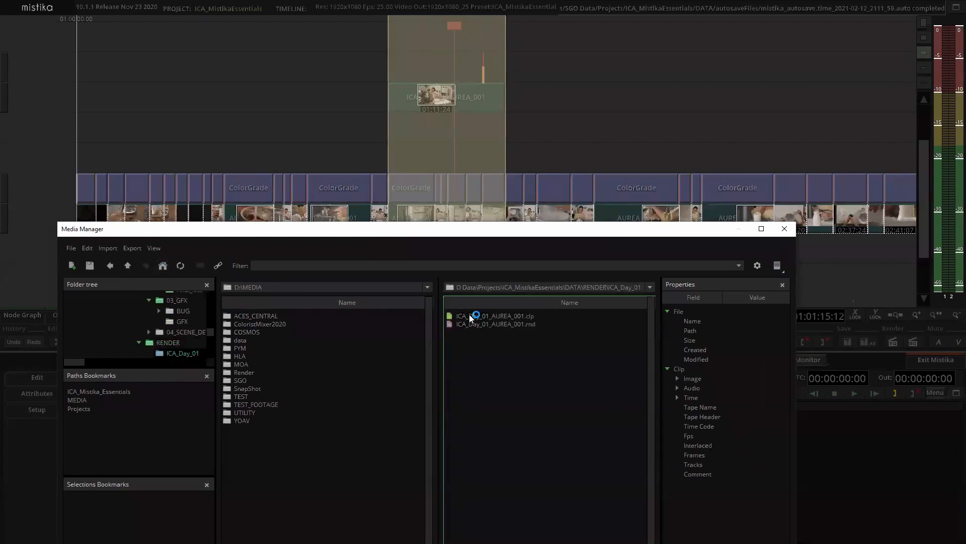
# - Load ICA_Day_01_AUREA_001.clp from the Media Manager into the empty timeline area after the last shot
pyautogui.scroll(-5, 624, 71)
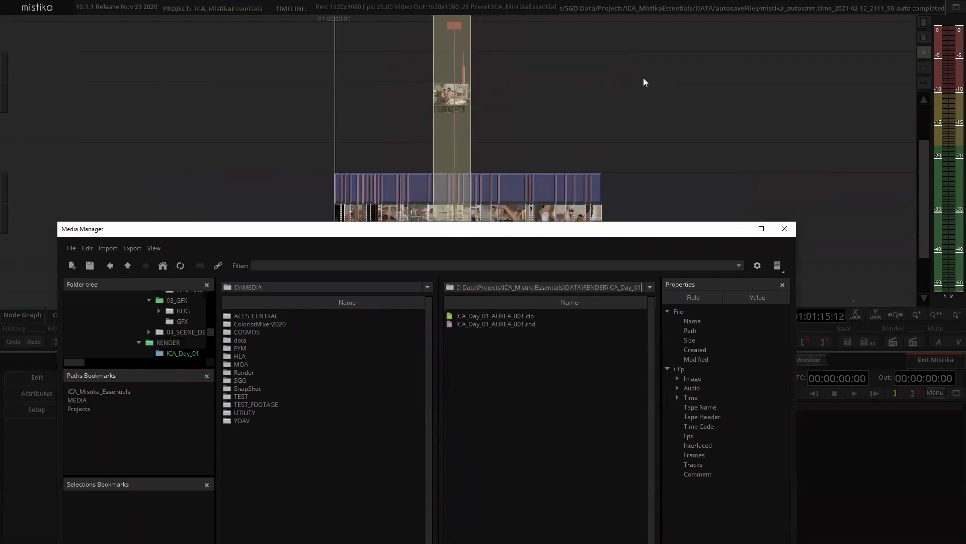
pyautogui.moveTo(643, 77); pyautogui.dragTo(481, 54)
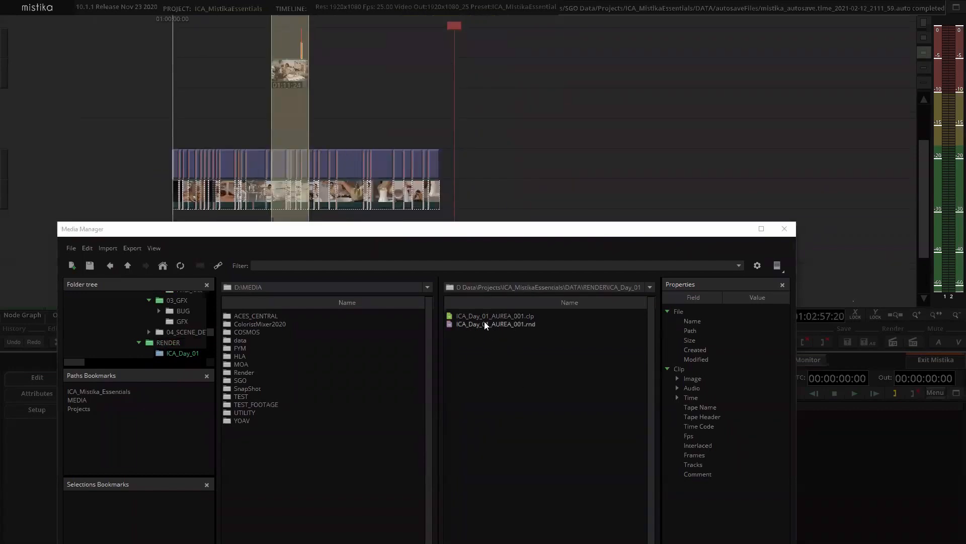
pyautogui.click(459, 316)
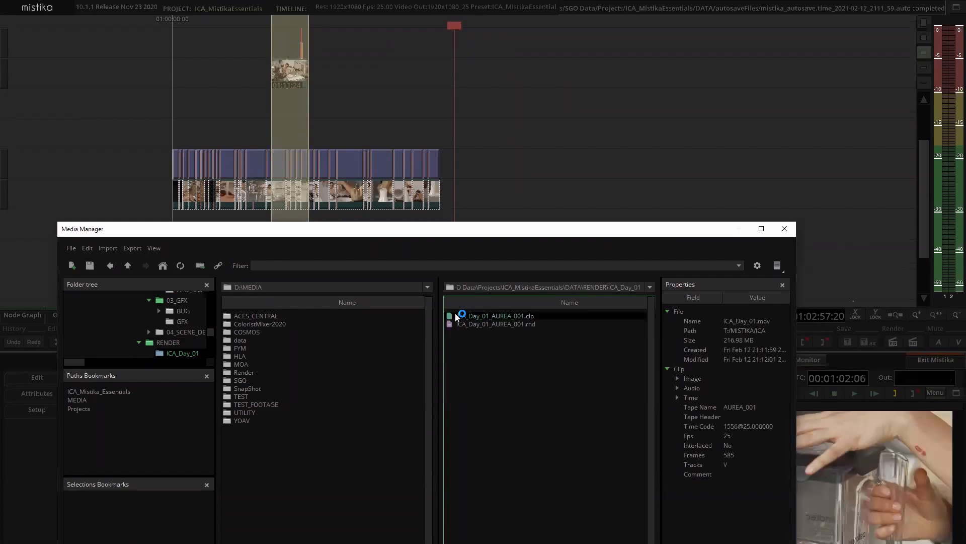
pyautogui.moveTo(529, 168); pyautogui.dragTo(303, 68)
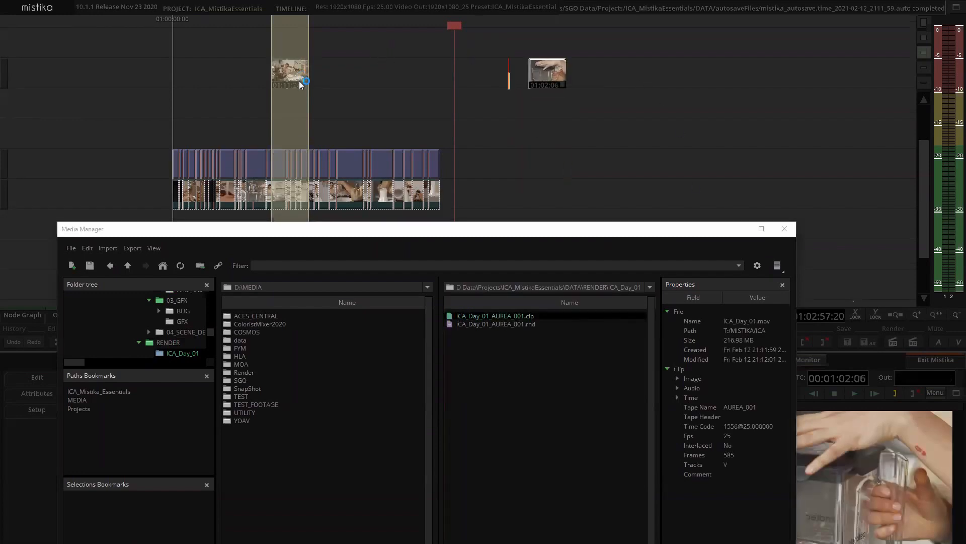
# - Load ICA_Day_01_AUREA_001.rnd beyond the reloaded clip, reveal its shots and ColorGrades, and close the Media Manager
pyautogui.click(457, 324)
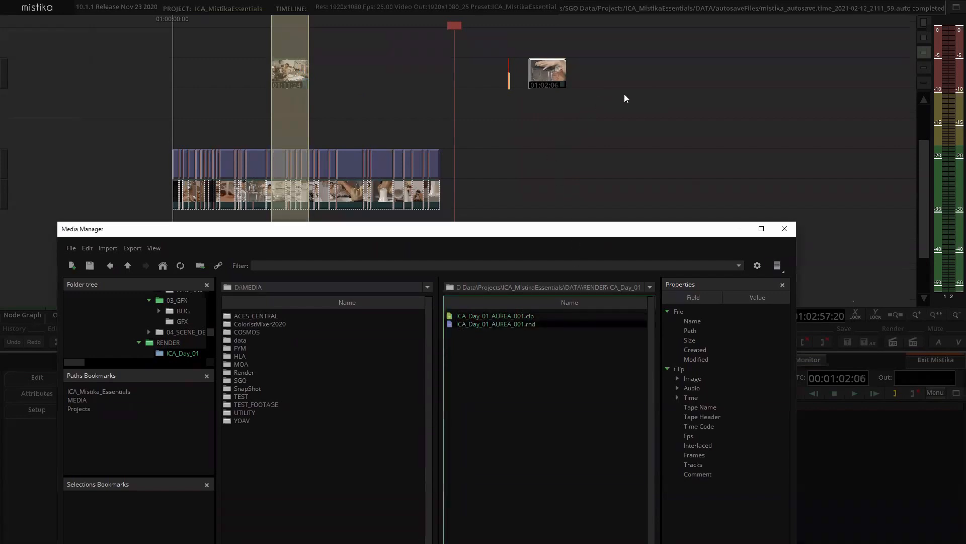
pyautogui.click(627, 76)
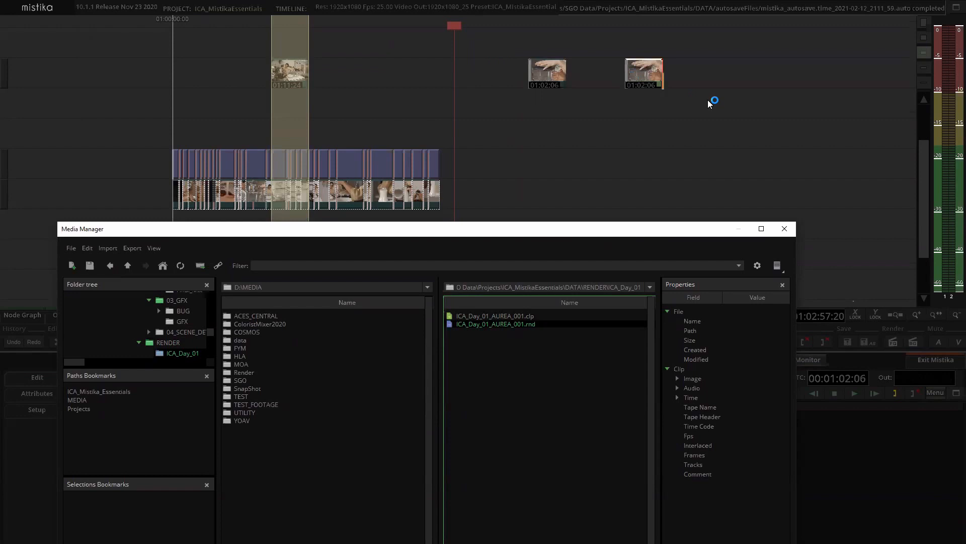
pyautogui.scroll(-1, 465, 116)
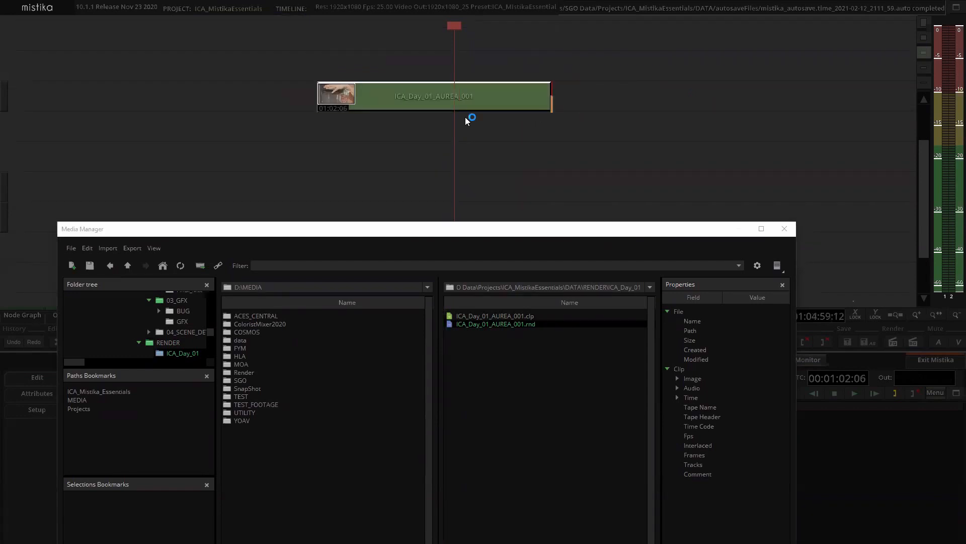
pyautogui.click(449, 101)
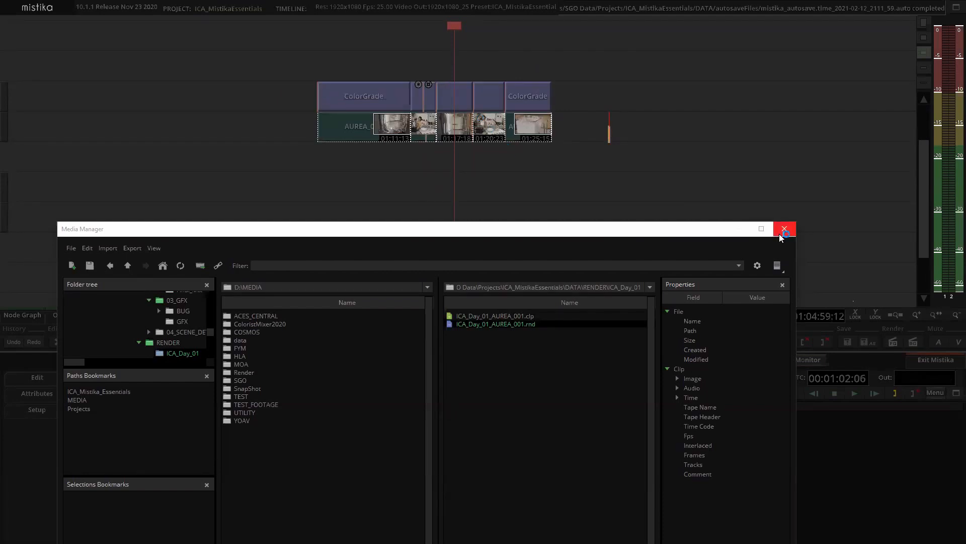
pyautogui.click(467, 351)
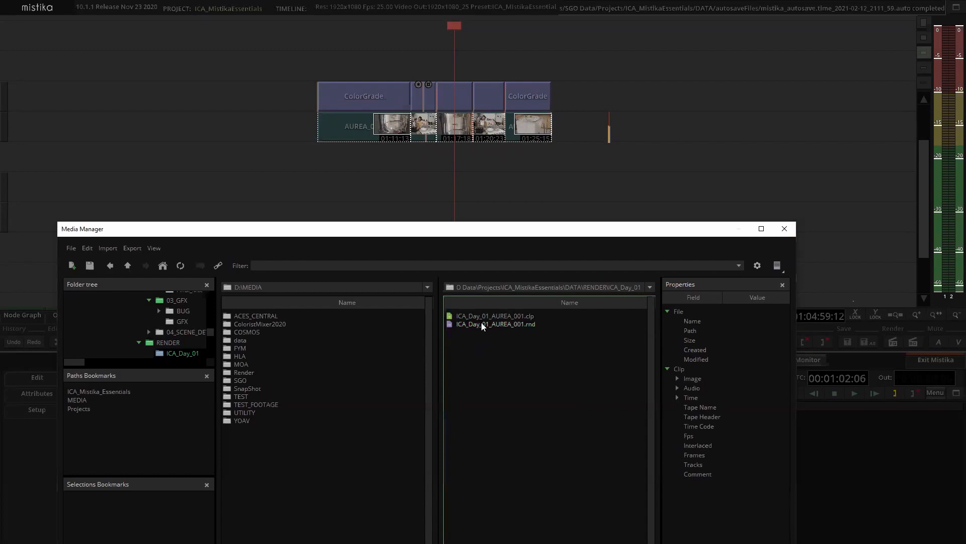
pyautogui.click(785, 229)
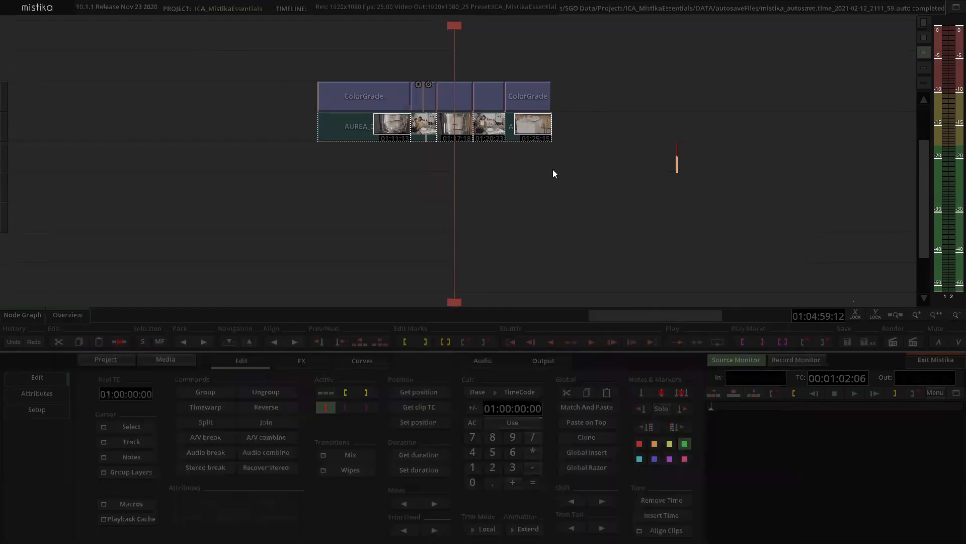
# - Delete the reloaded ColorGrade stack and the reloaded clip from the timeline area after the last shot
pyautogui.moveTo(232, 66); pyautogui.dragTo(665, 185)
pyautogui.press('Delete')
pyautogui.scroll(-4, 498, 130)
pyautogui.moveTo(351, 47); pyautogui.dragTo(525, 178)
pyautogui.press('Delete')
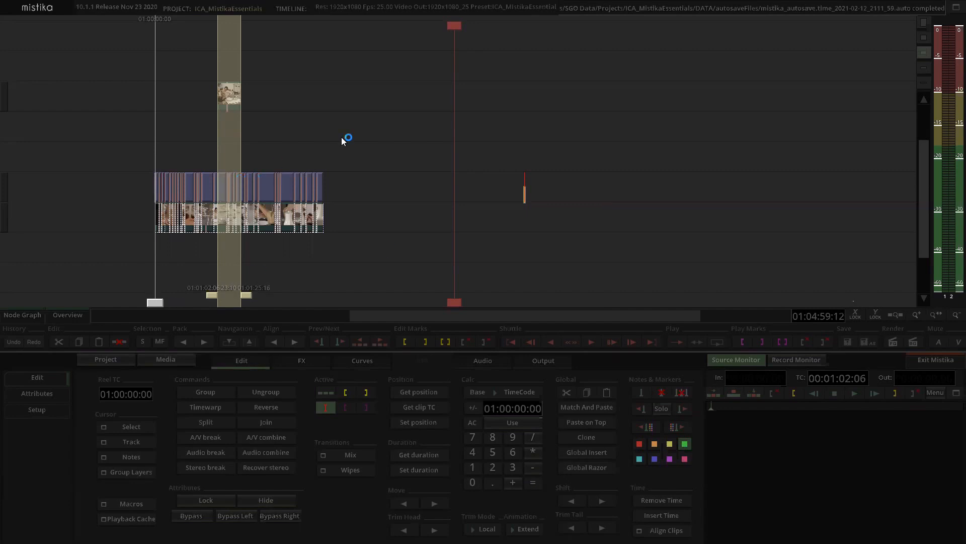
# - View the ColorGrade of shot 17 in the grading interface and return to the timeline
pyautogui.click(224, 184)
pyautogui.doubleClick(223, 184)
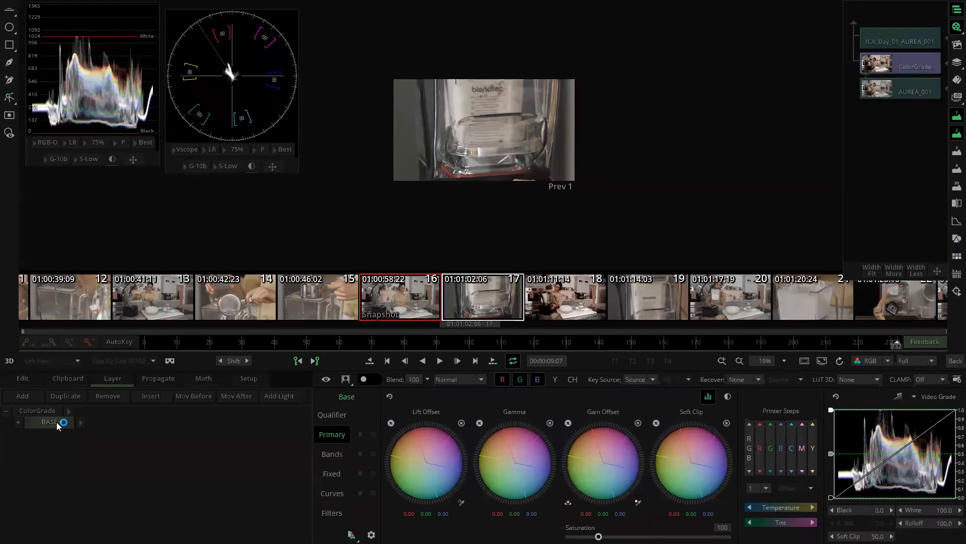
pyautogui.click(953, 361)
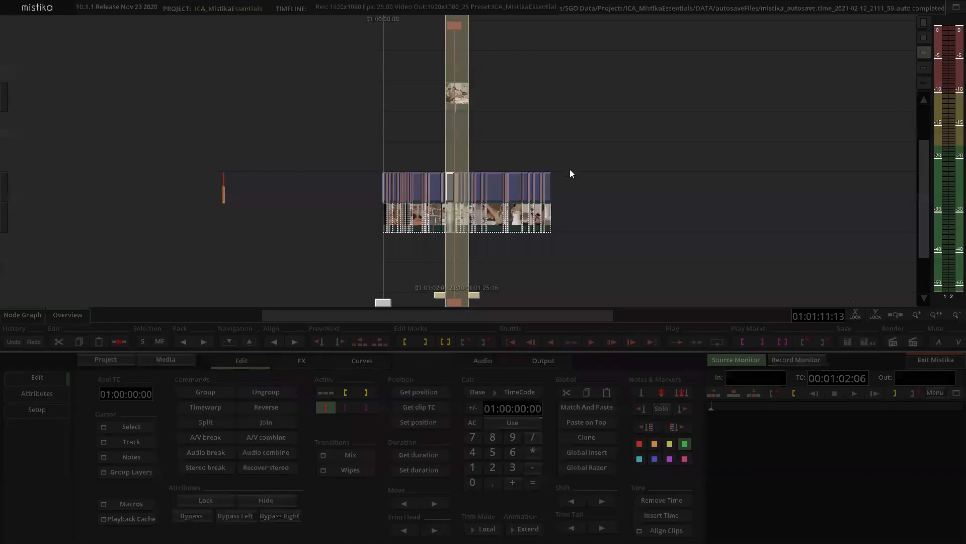
# - Add a second ColorGrade on top of the existing one on the second shot of the marked range
pyautogui.moveTo(570, 169); pyautogui.dragTo(407, 133)
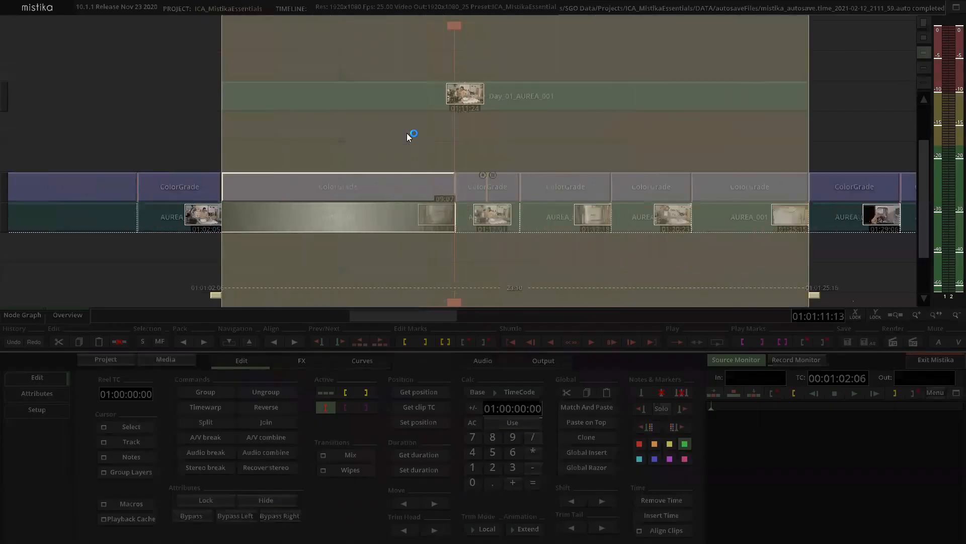
pyautogui.click(558, 121)
pyautogui.scroll(-1, 392, 177)
pyautogui.scroll(6, 407, 181)
pyautogui.scroll(-10, 478, 155)
pyautogui.scroll(5, 486, 153)
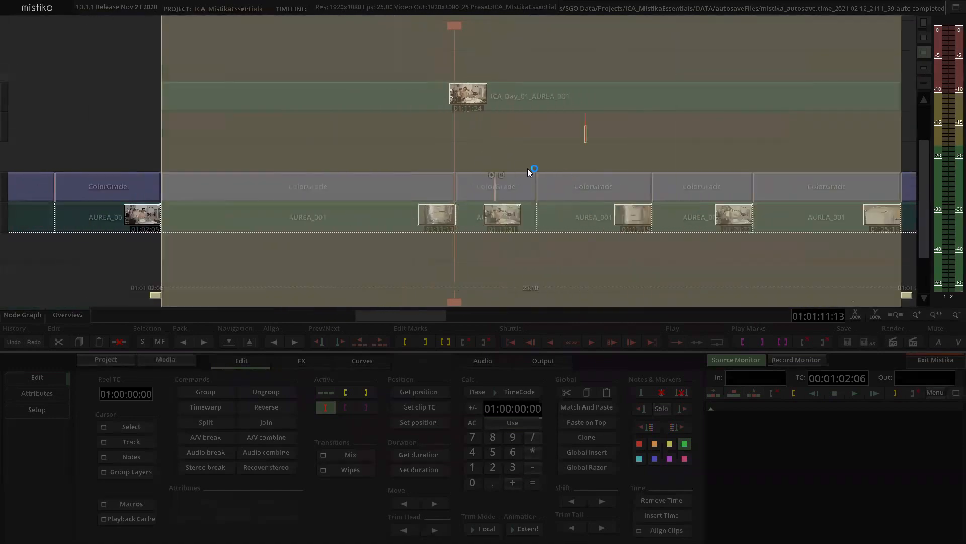
pyautogui.click(509, 199)
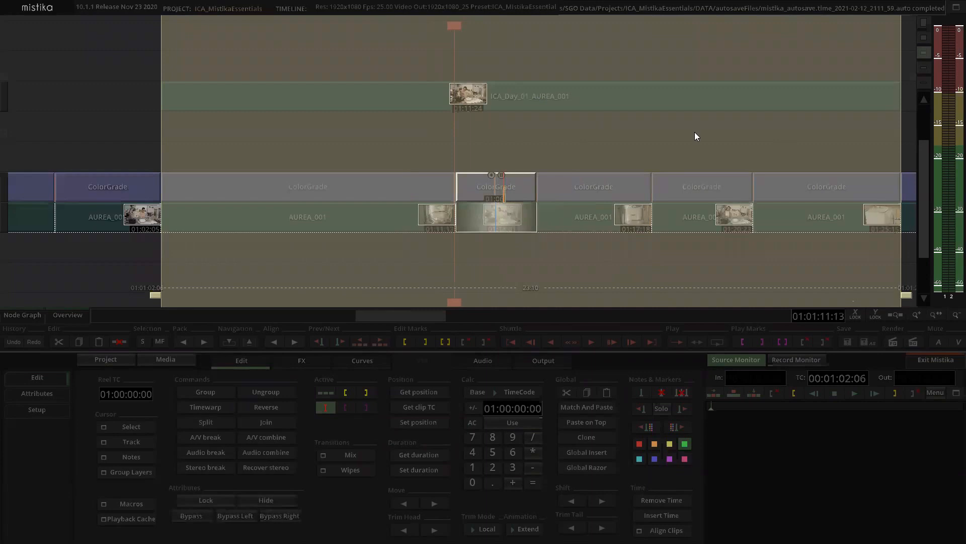
pyautogui.hotkey('alt', 'c')
pyautogui.click(550, 100)
pyautogui.click(503, 152)
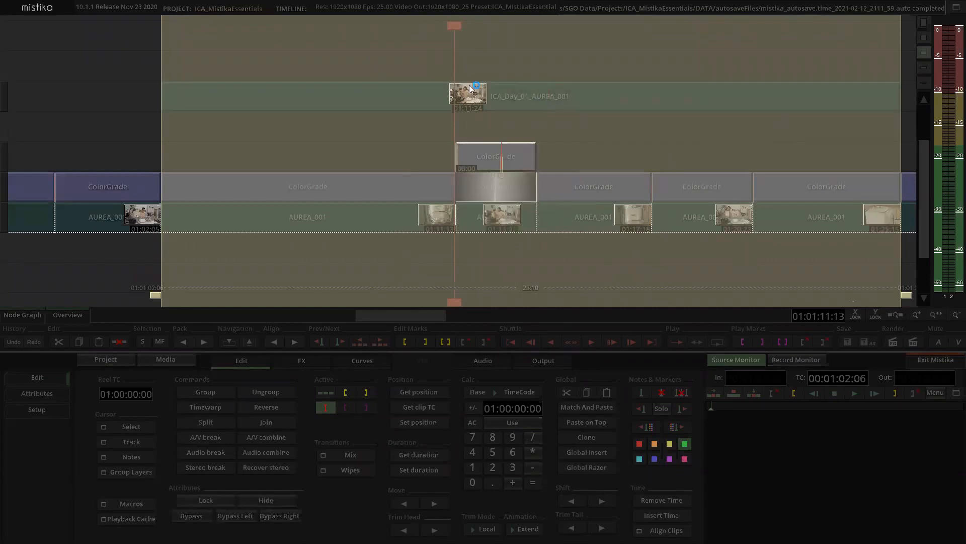
pyautogui.hotkey('ctrl', 'e')
pyautogui.hotkey('ctrl', 'z')
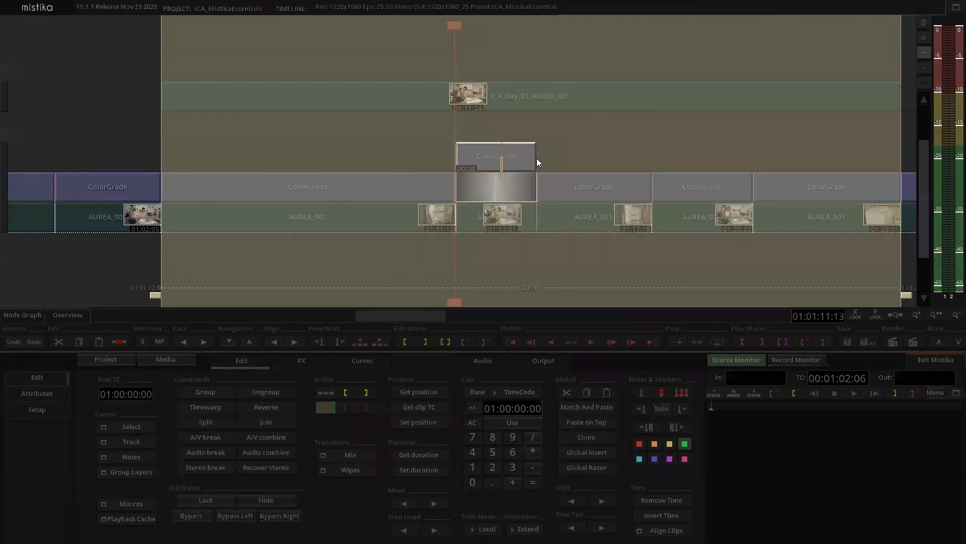
# - Add a third ColorGrade to the same shot's stack and move the rendered clip two tracks higher
pyautogui.hotkey('alt', 'c')
pyautogui.click(597, 126)
pyautogui.moveTo(551, 95); pyautogui.dragTo(550, 37)
pyautogui.click(587, 122)
# - Rename the lowest ColorGrade in the three-grade stack as Pre-ColorGrade
pyautogui.click(485, 204)
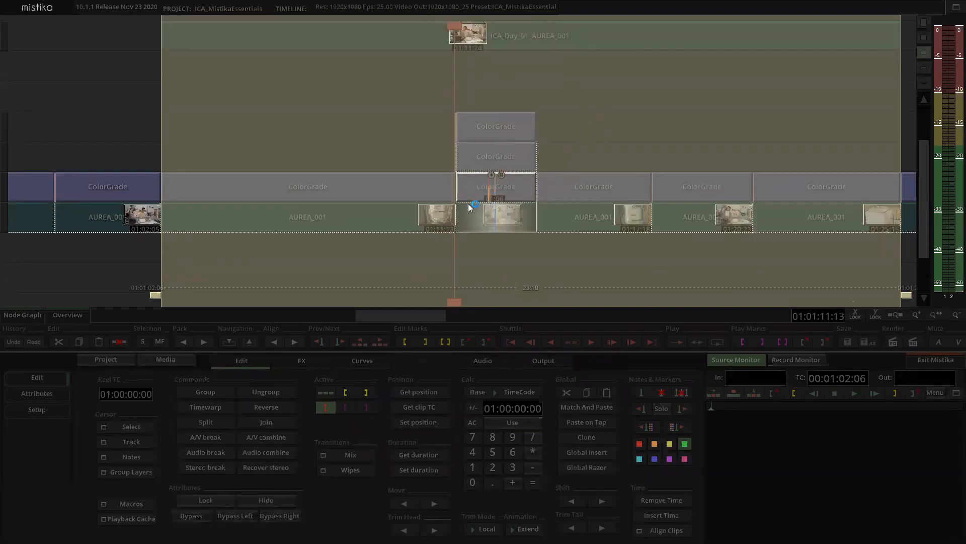
pyautogui.click(22, 390)
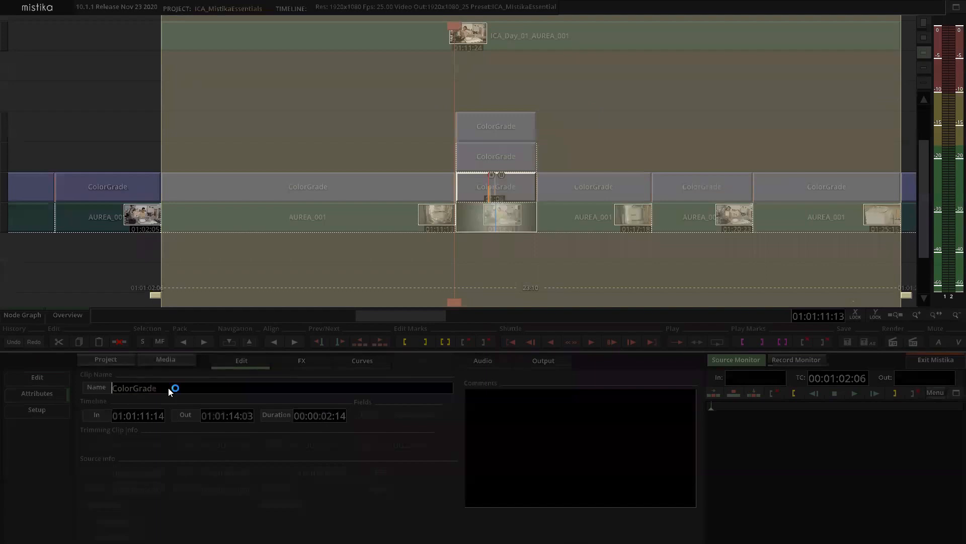
pyautogui.write('Pre-')
pyautogui.press('Return')
# - Rename the stack's middle ColorGrade as BaseColorGrade and the top one as Creative-ColorGrade
pyautogui.click(492, 159)
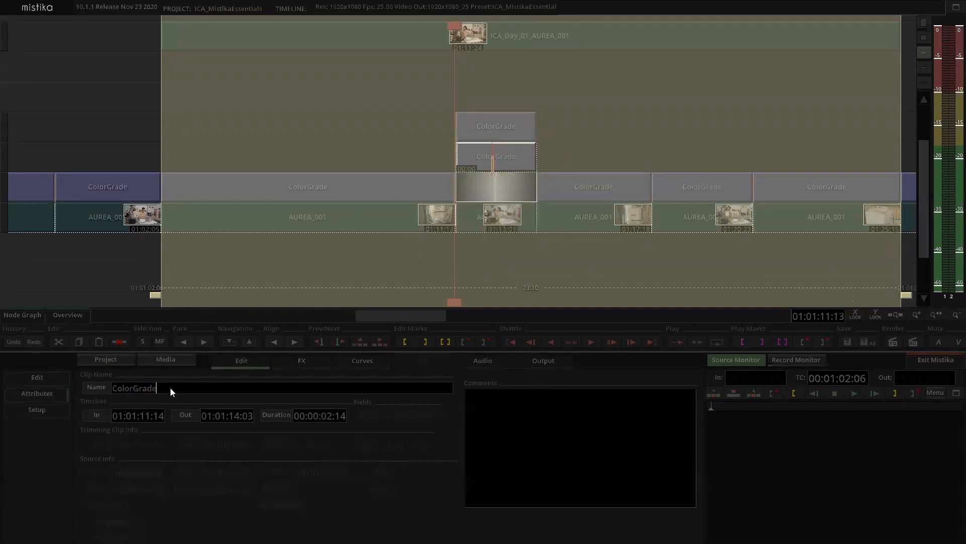
pyautogui.write('Base')
pyautogui.press('Return')
pyautogui.click(494, 128)
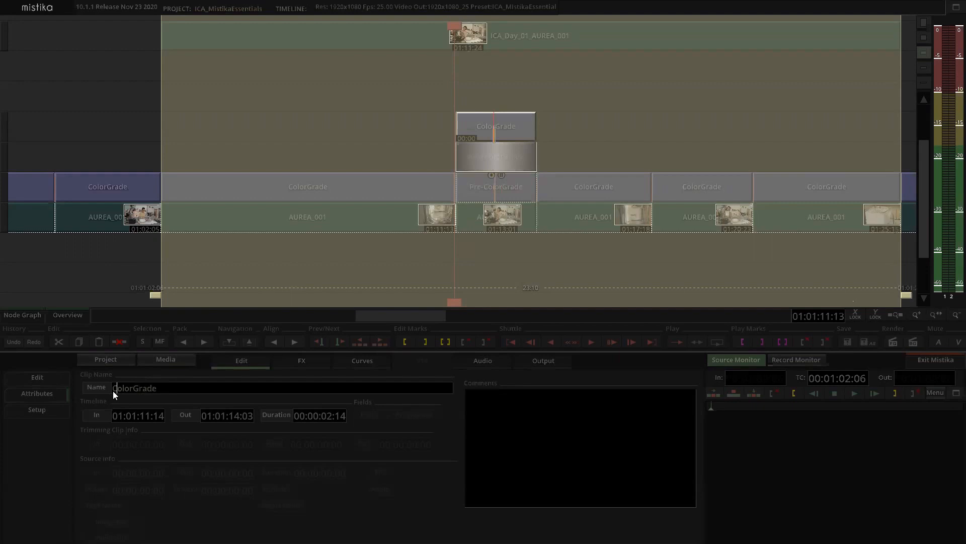
pyautogui.write('Creative-')
pyautogui.click(597, 154)
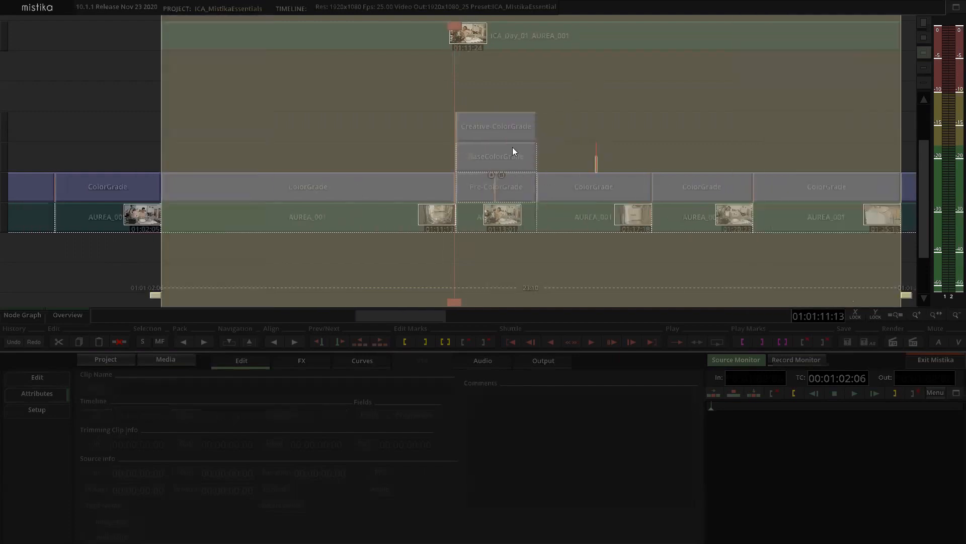
# - Copy the BaseColorGrade above the ColorGrades of all shots that follow the stacked shot
pyautogui.click(514, 150)
pyautogui.scroll(-5, 653, 173)
pyautogui.moveTo(720, 178); pyautogui.dragTo(468, 188)
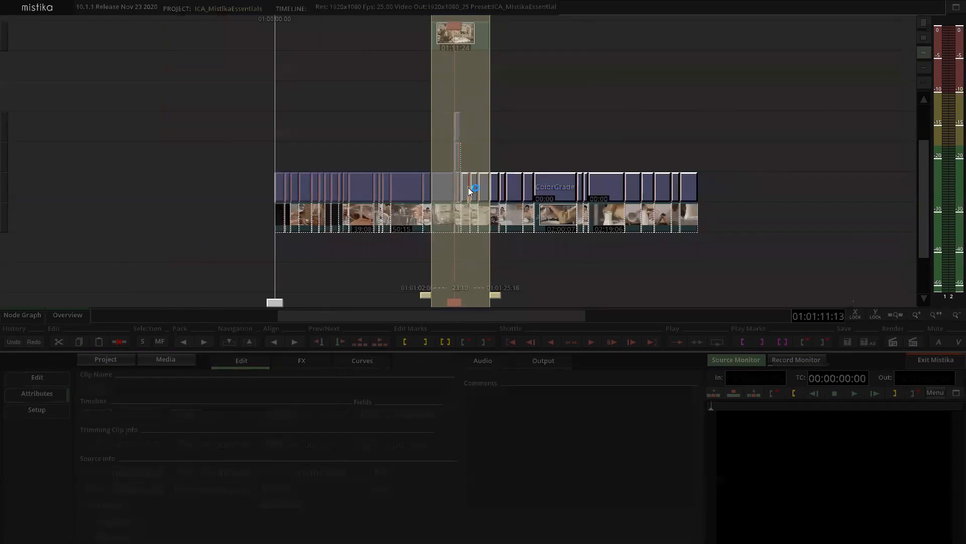
pyautogui.scroll(5, 525, 119)
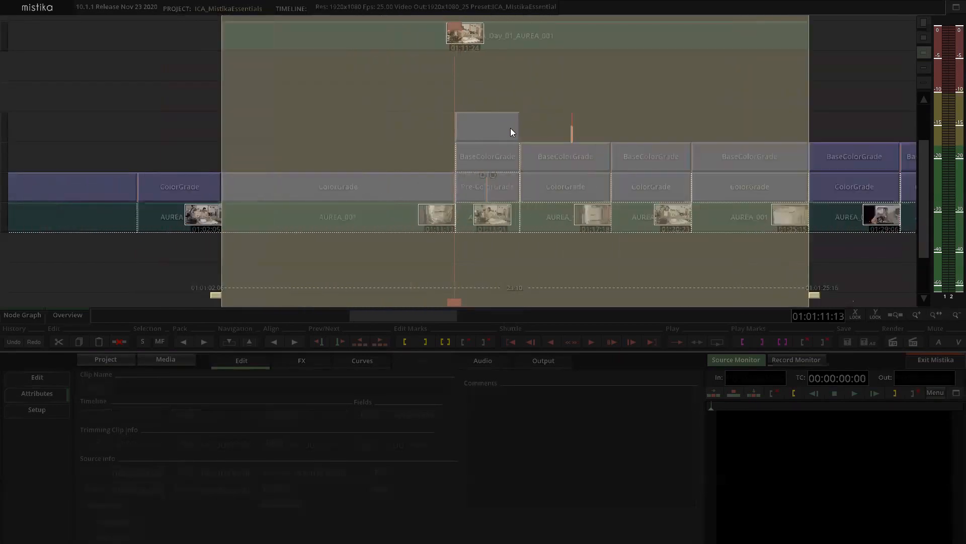
# - Copy the Creative-ColorGrade on top of the BaseColorGrades of all the following shots
pyautogui.click(511, 132)
pyautogui.scroll(-5, 604, 146)
pyautogui.moveTo(753, 164); pyautogui.dragTo(465, 165)
pyautogui.scroll(5, 532, 88)
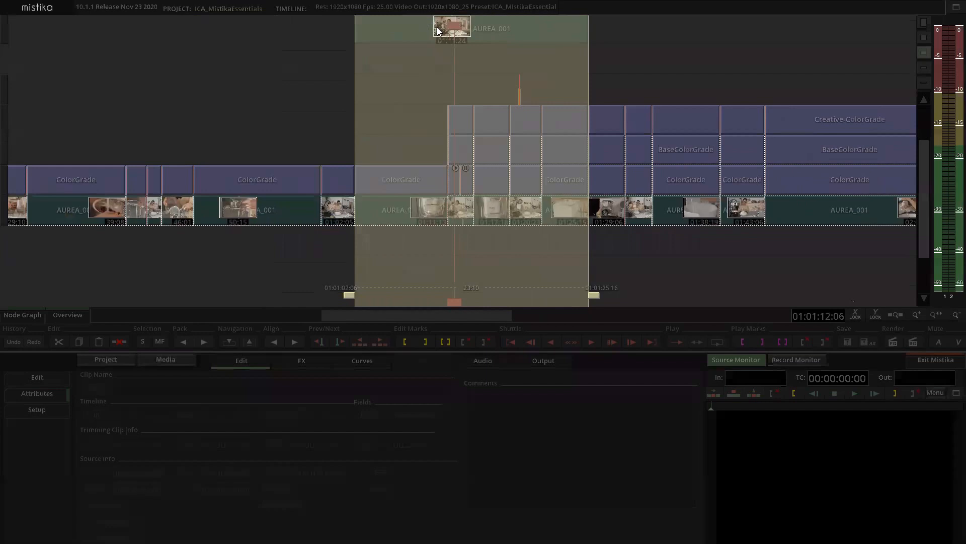
# - Place the playhead at 01:01:13:21 in the shot with the Pre-ColorGrade and view the stacked grades
pyautogui.moveTo(466, 83)
pyautogui.mouseDown()
pyautogui.moveTo(592, 80)
pyautogui.moveTo(465, 73)
pyautogui.mouseUp()
pyautogui.scroll(3, 480, 82)
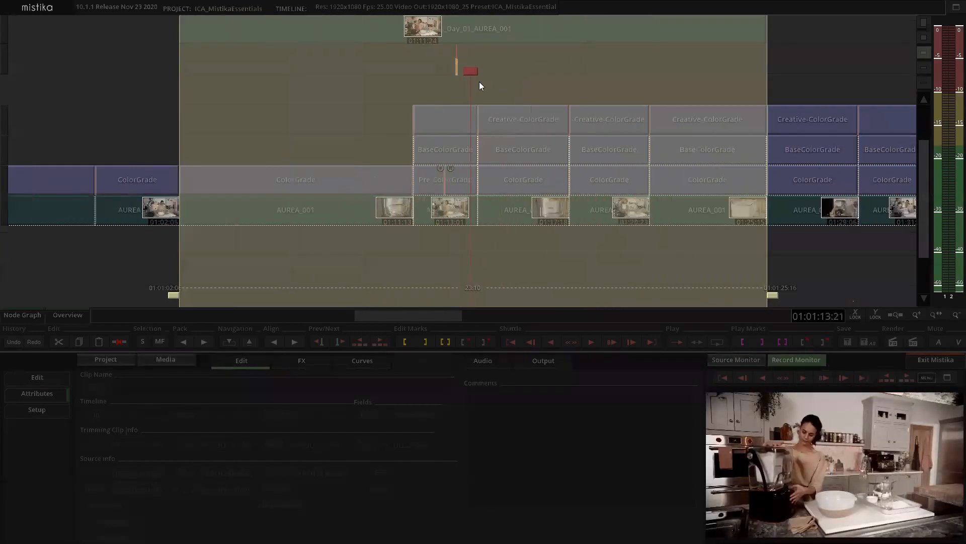
pyautogui.scroll(1, 479, 81)
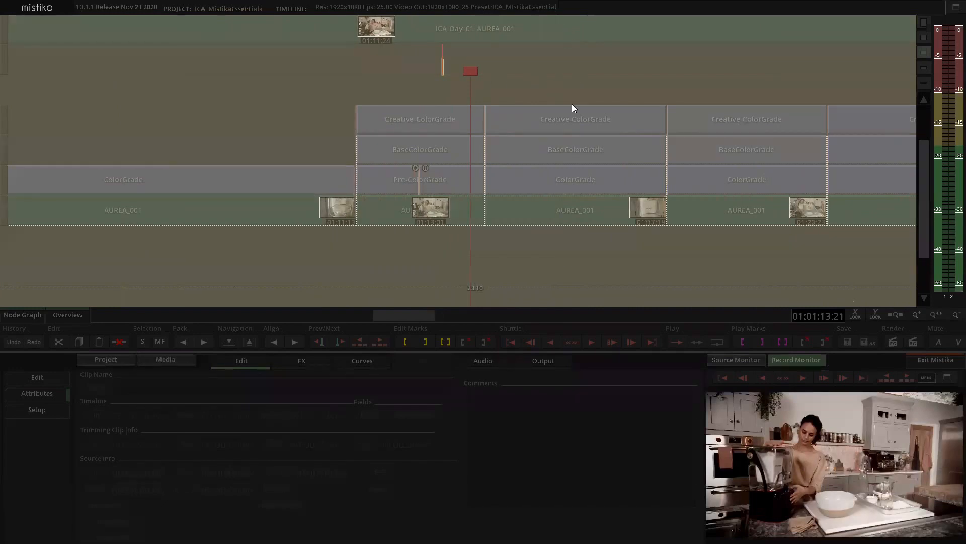
pyautogui.scroll(-3, 571, 105)
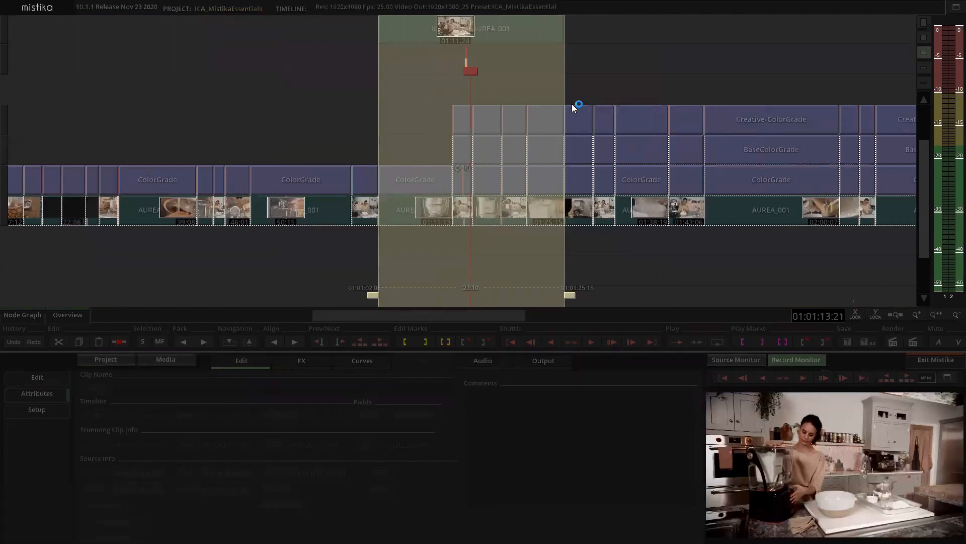